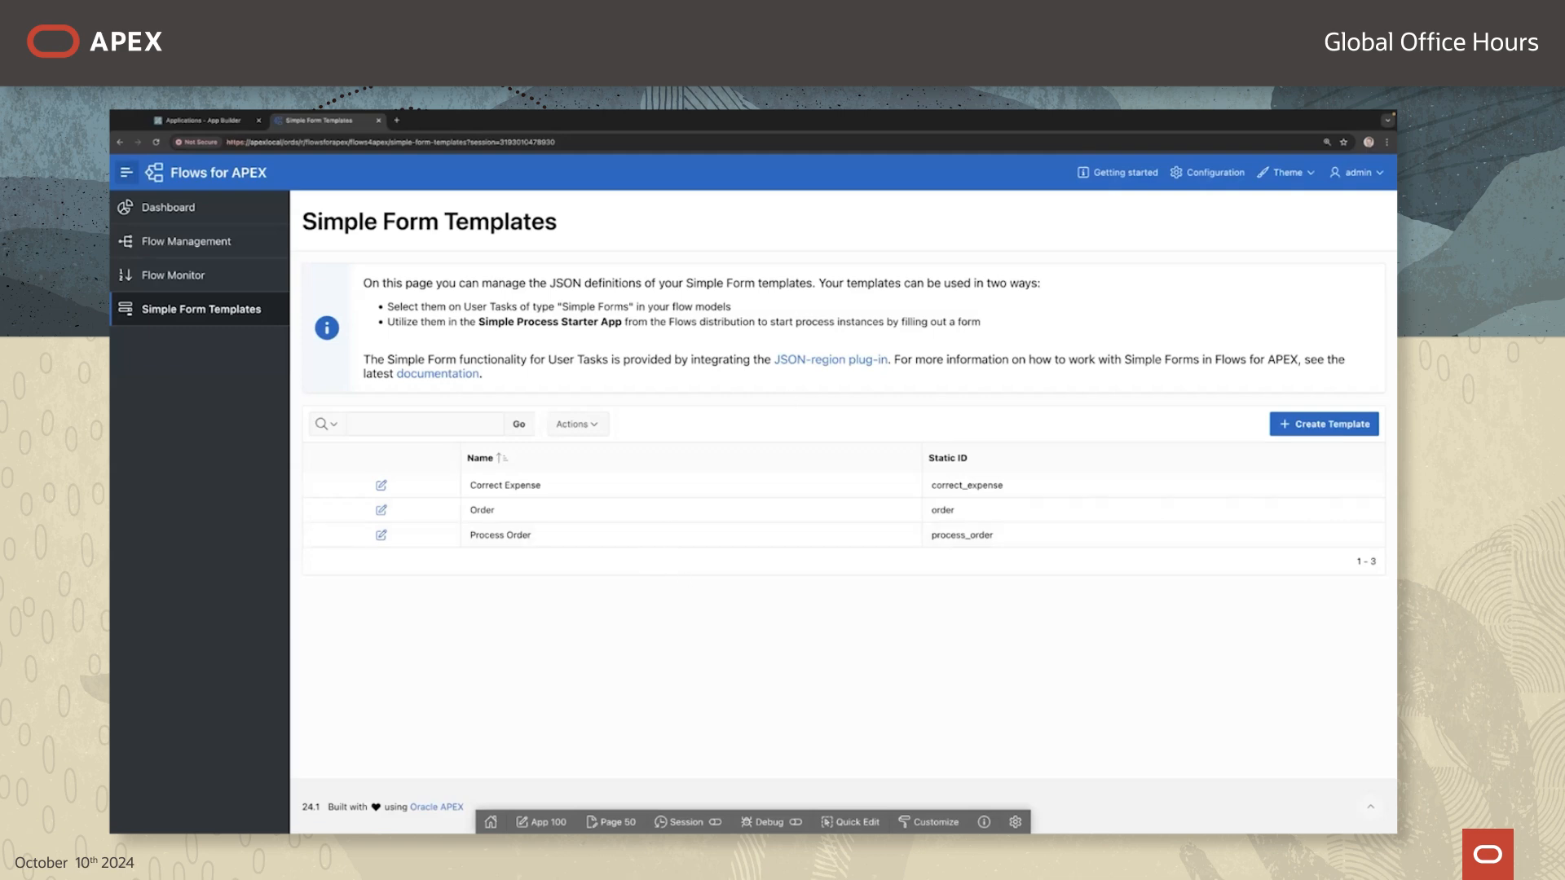
# Step: Create a simple form template named Supplier Entry with static ID supplierentry and an empty JSON object {} as its definition
pyautogui.click(1324, 424)
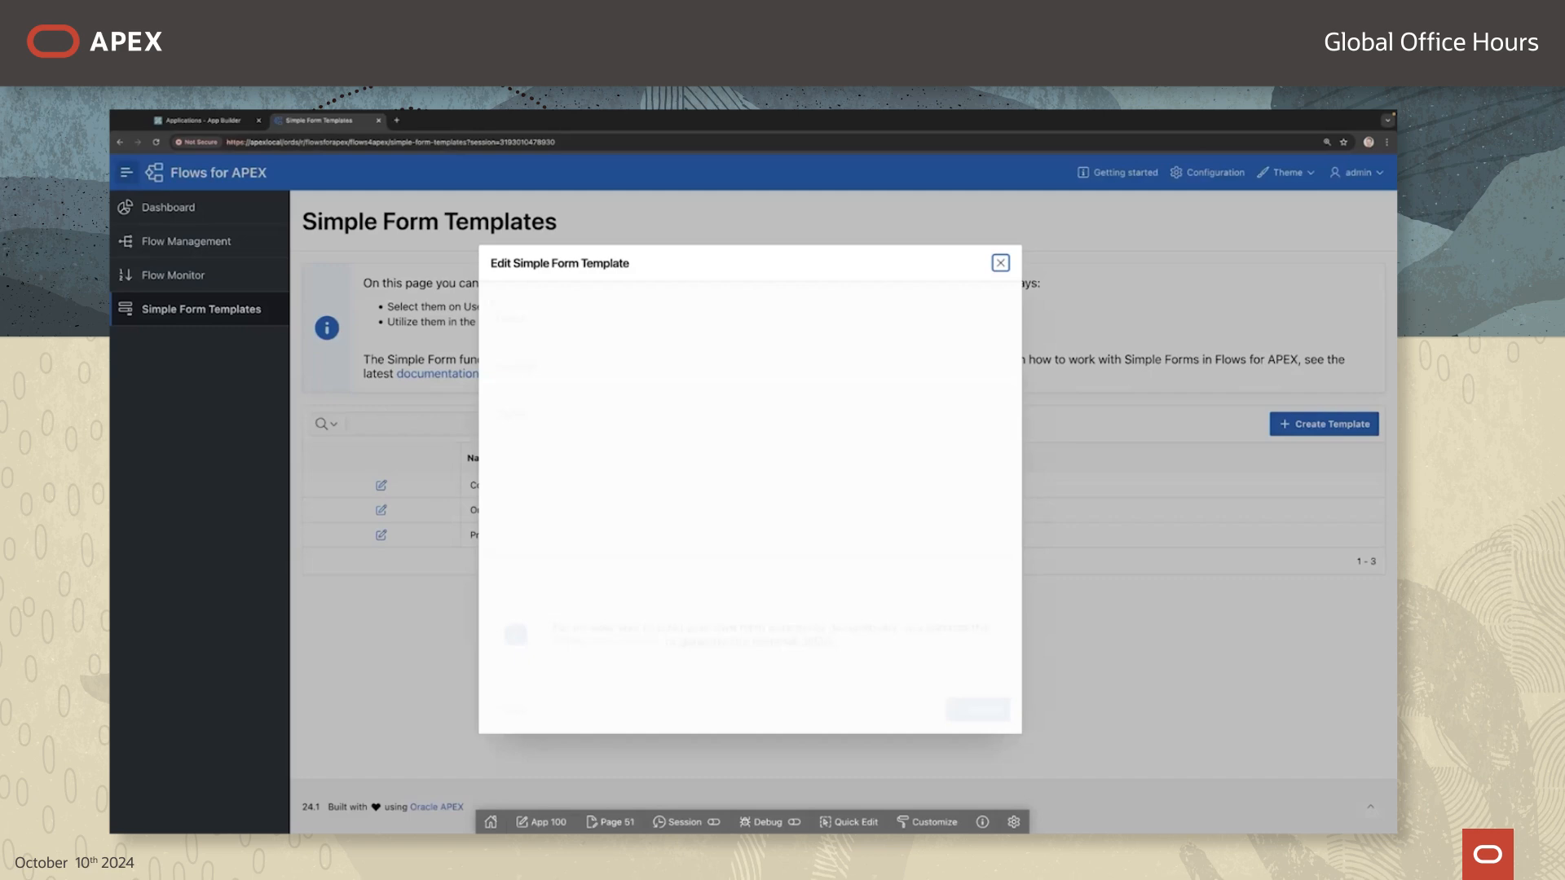
pyautogui.click(609, 321)
pyautogui.write('Supplier En')
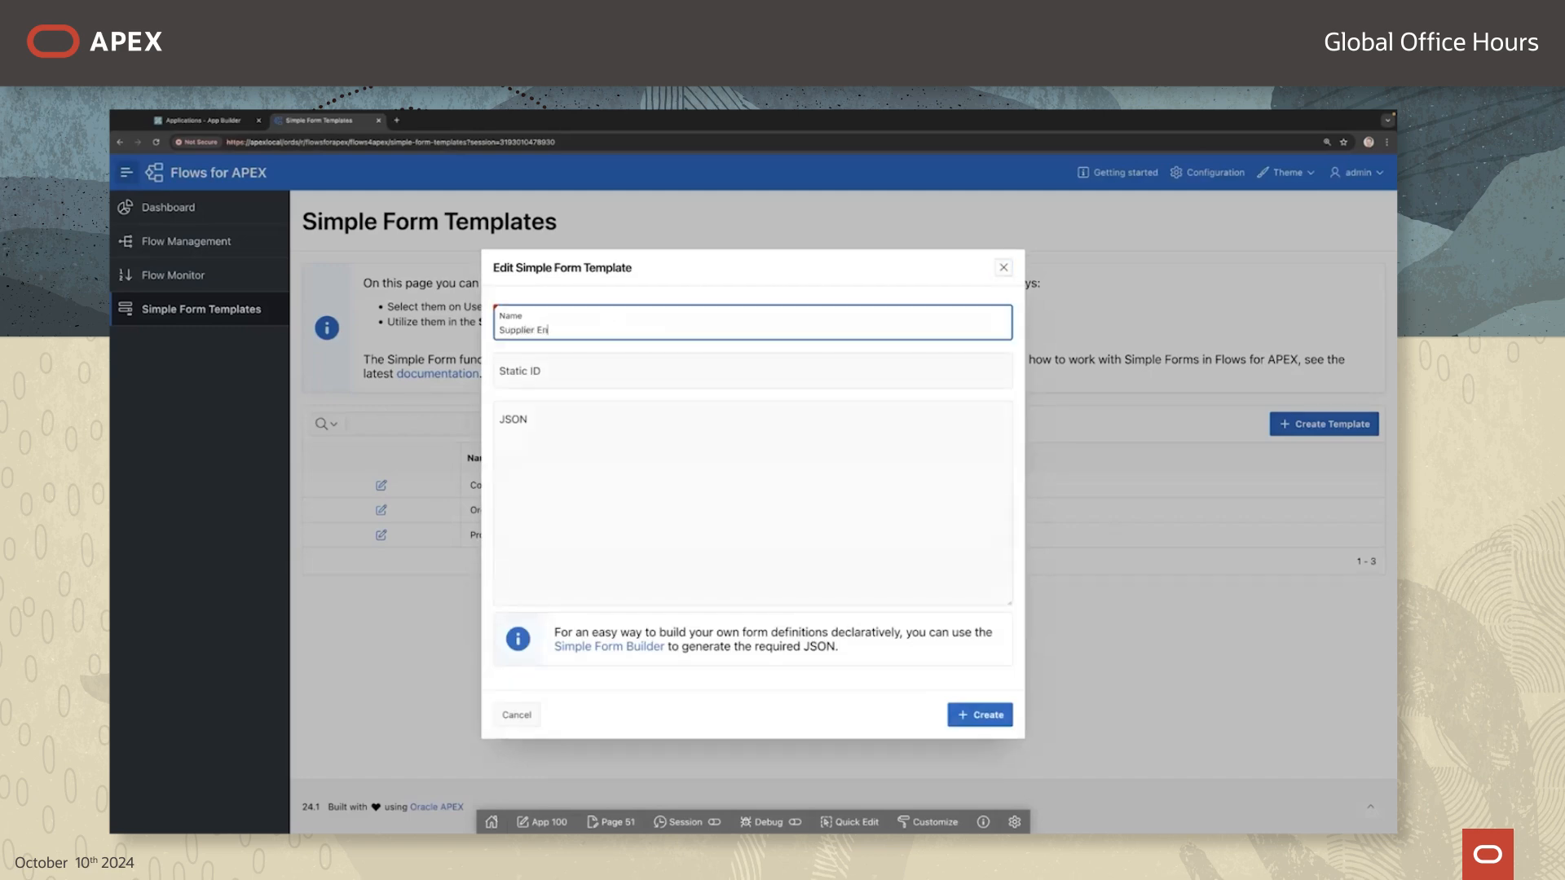
pyautogui.write('try')
pyautogui.press('Tab')
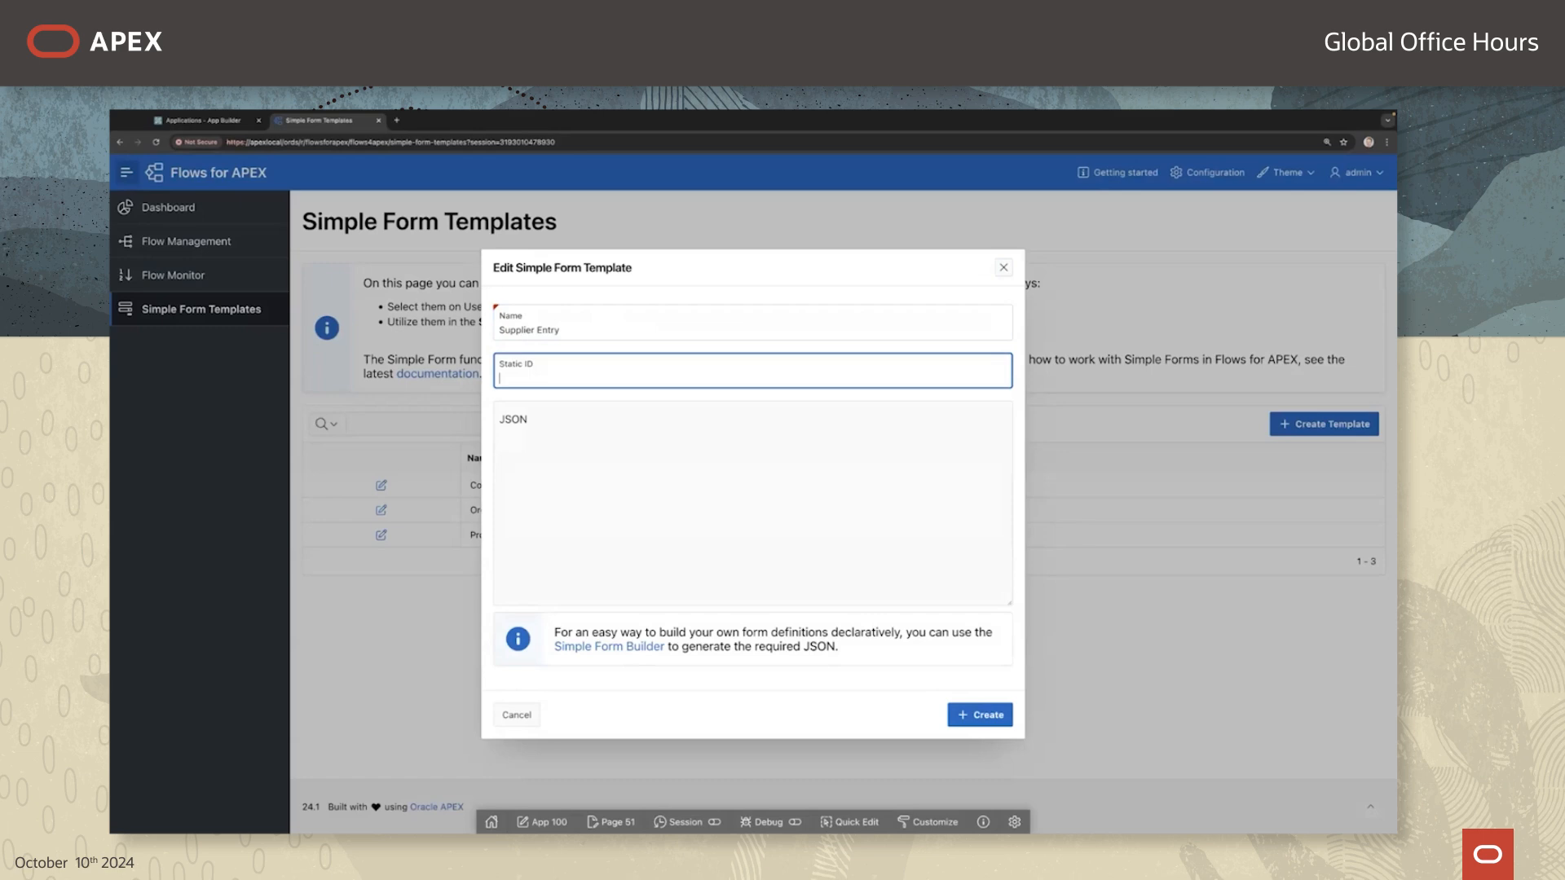
pyautogui.write('supplierentry')
pyautogui.press('Tab')
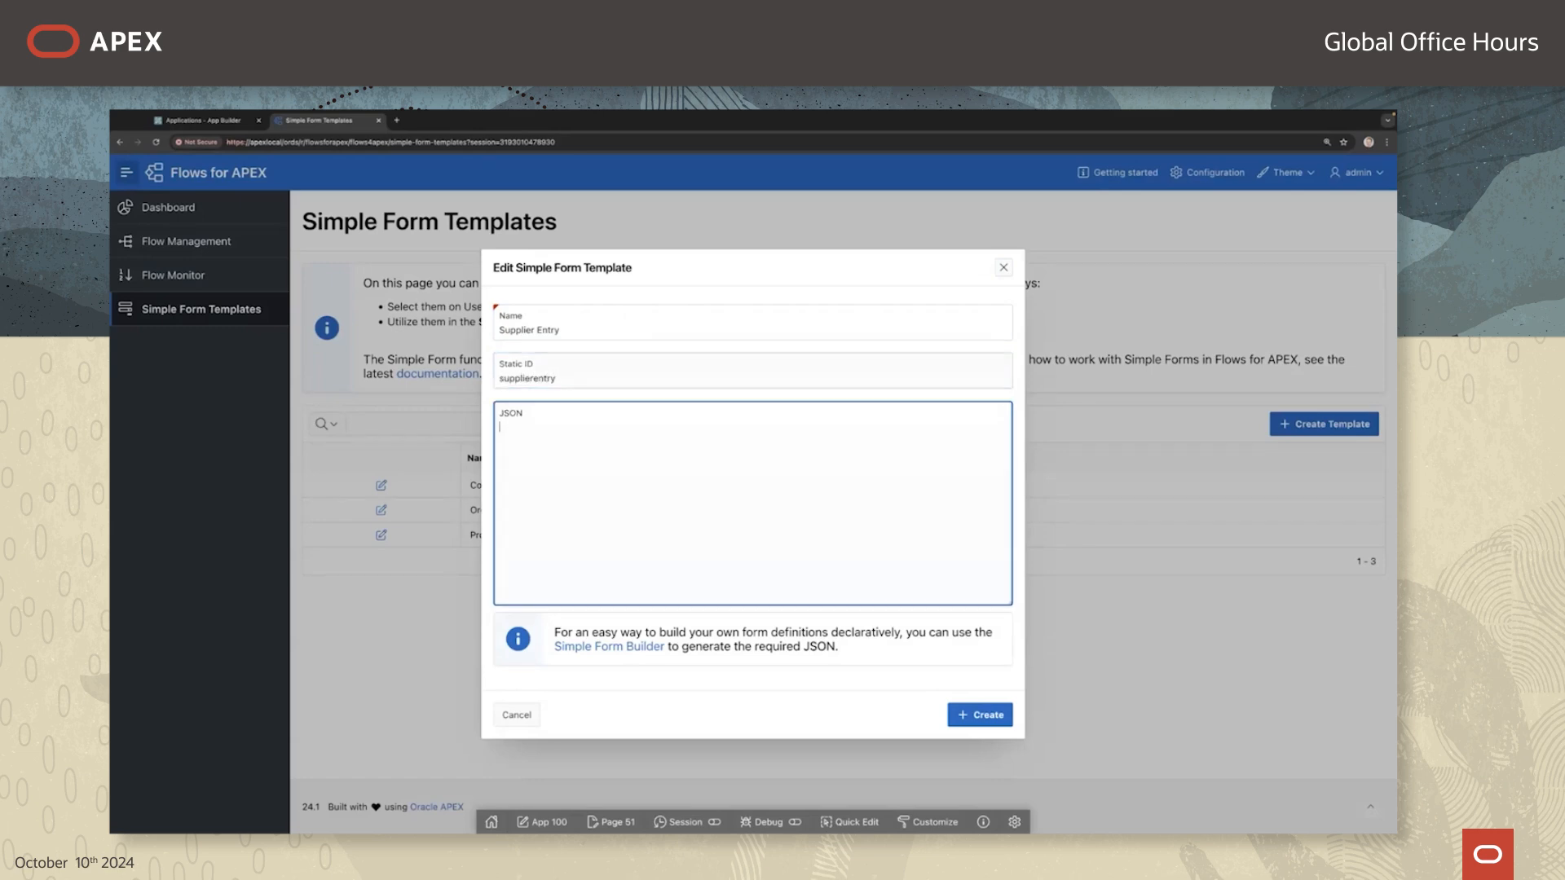
pyautogui.write('{}')
pyautogui.click(950, 721)
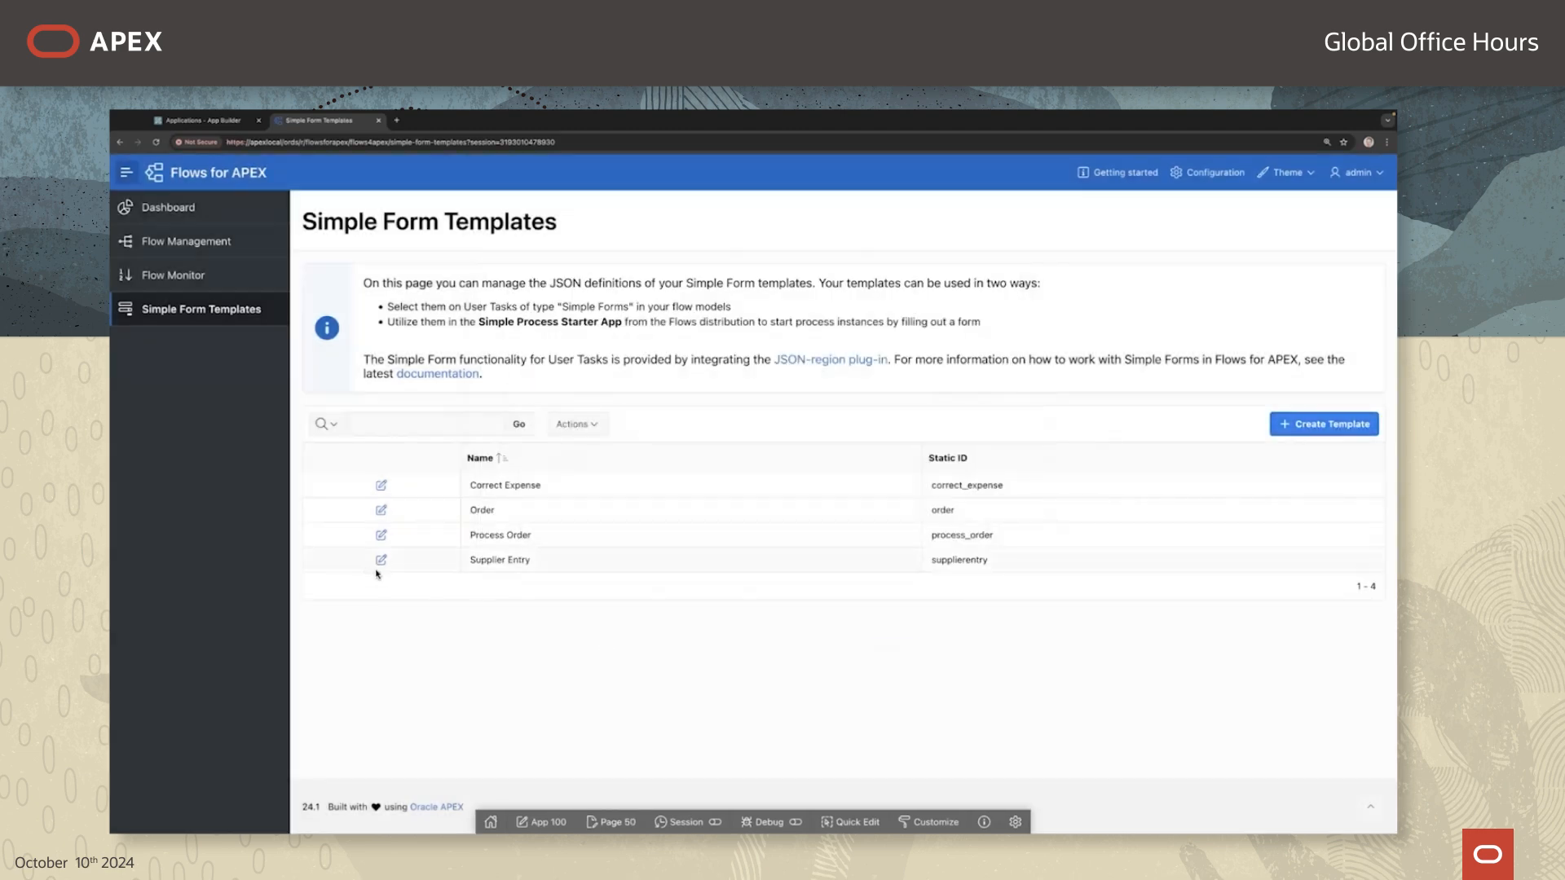
# Step: Open the online Simple Form Builder linked in the Supplier Entry template, and run the workspace's own JSON Simple Form Builder app
pyautogui.click(381, 560)
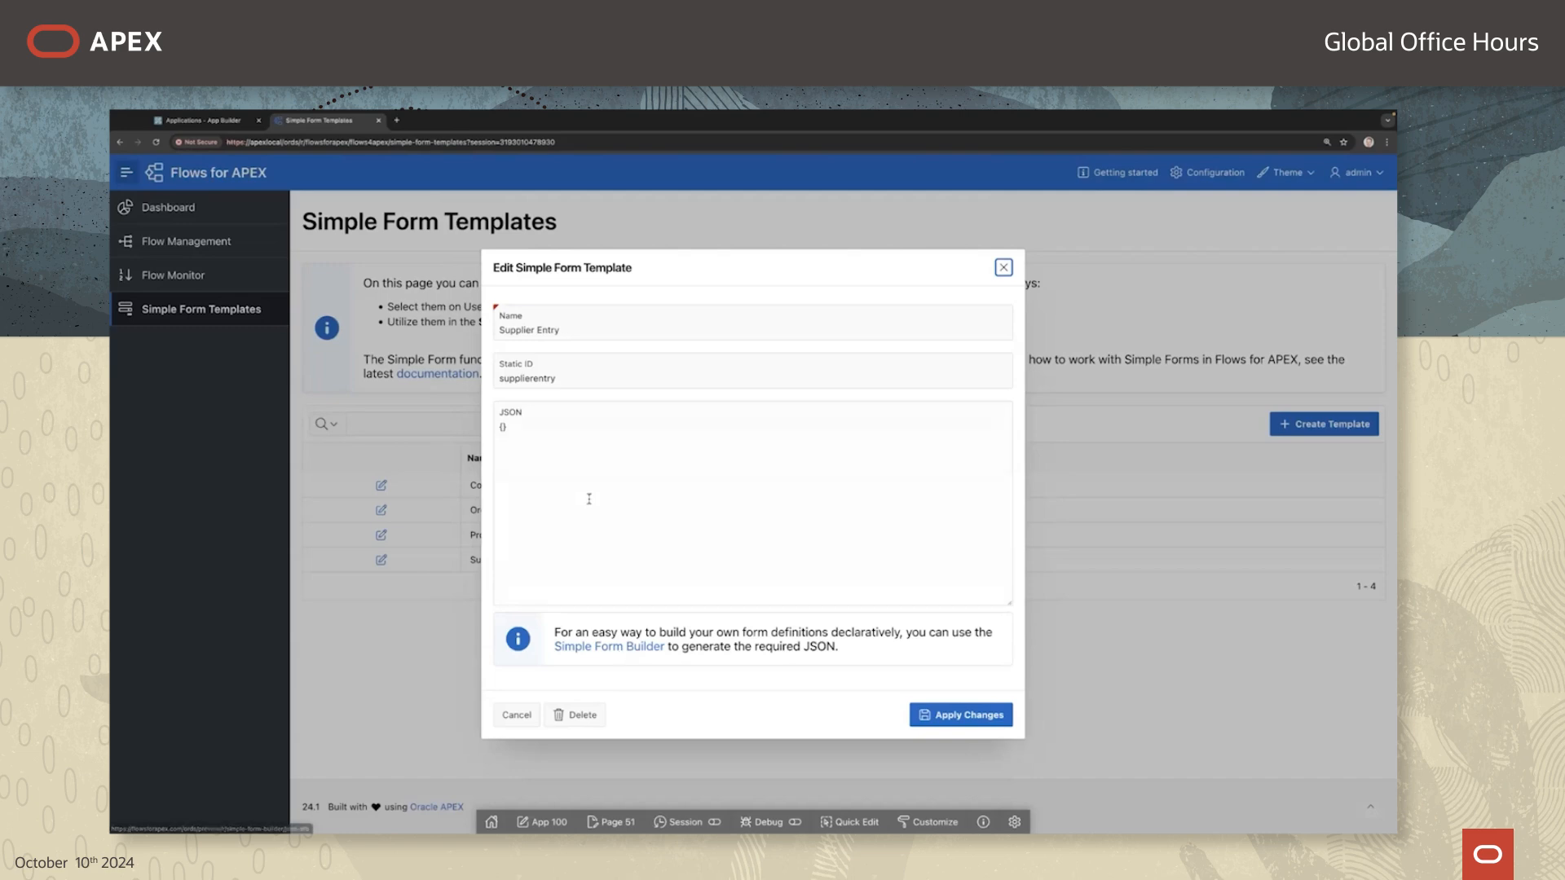
pyautogui.click(625, 648)
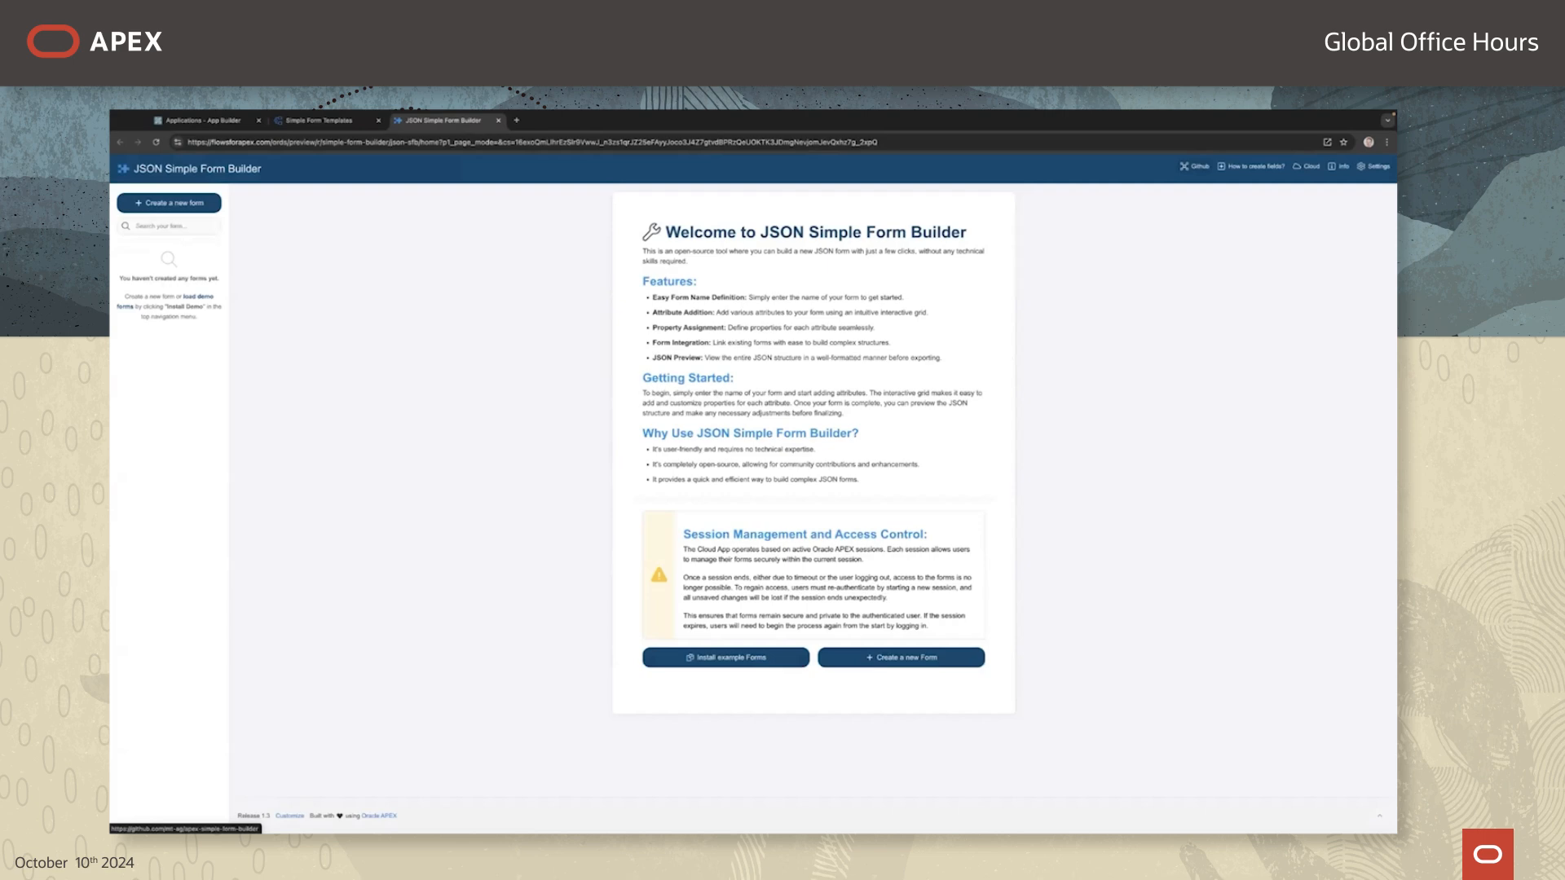
pyautogui.click(203, 124)
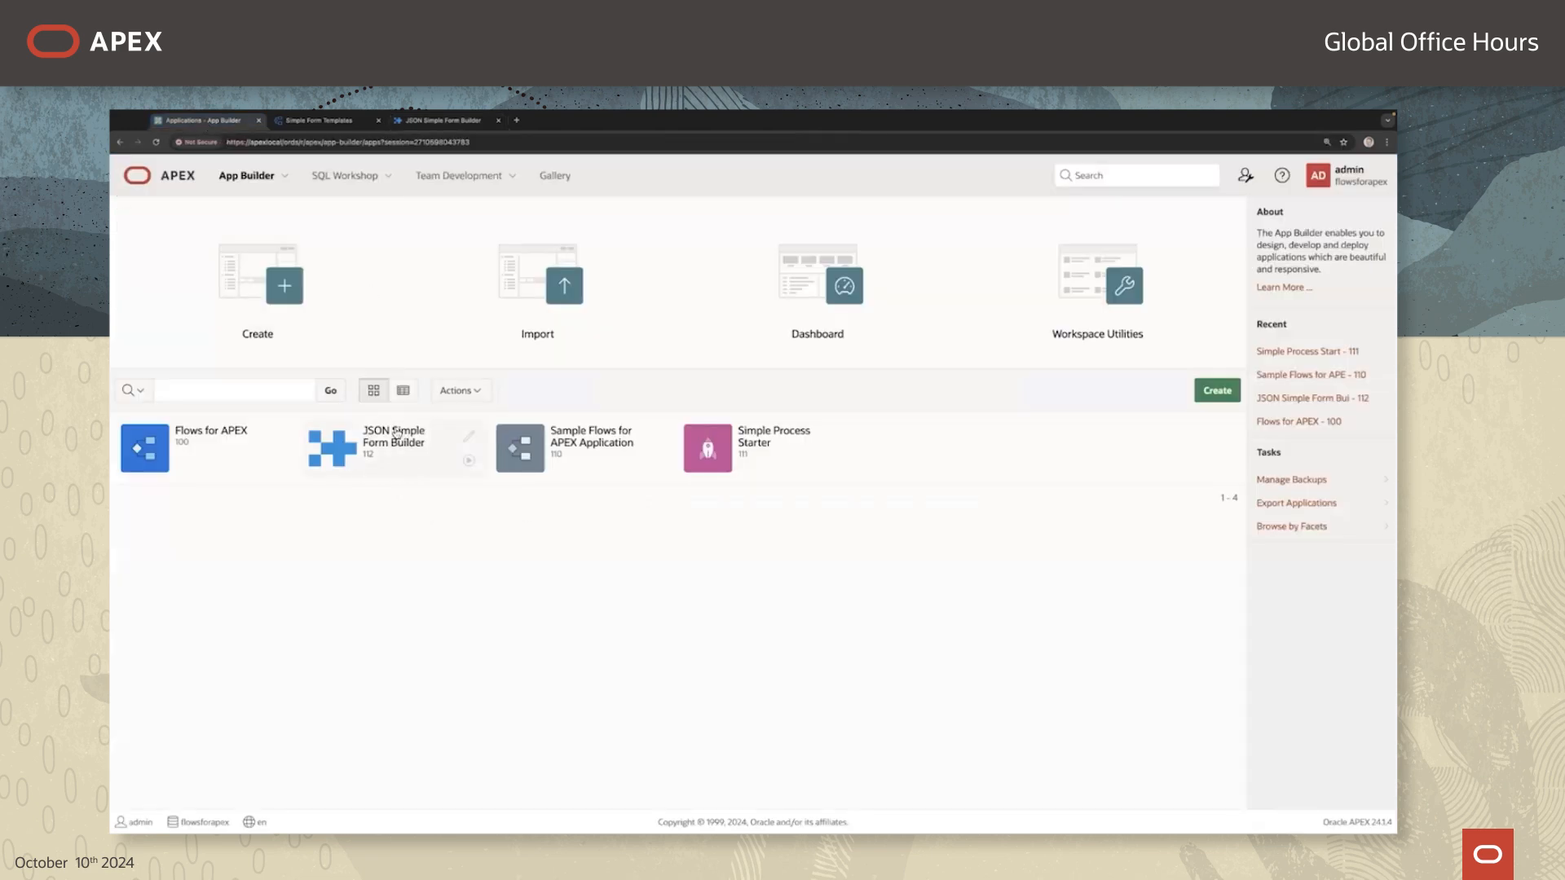
pyautogui.click(470, 461)
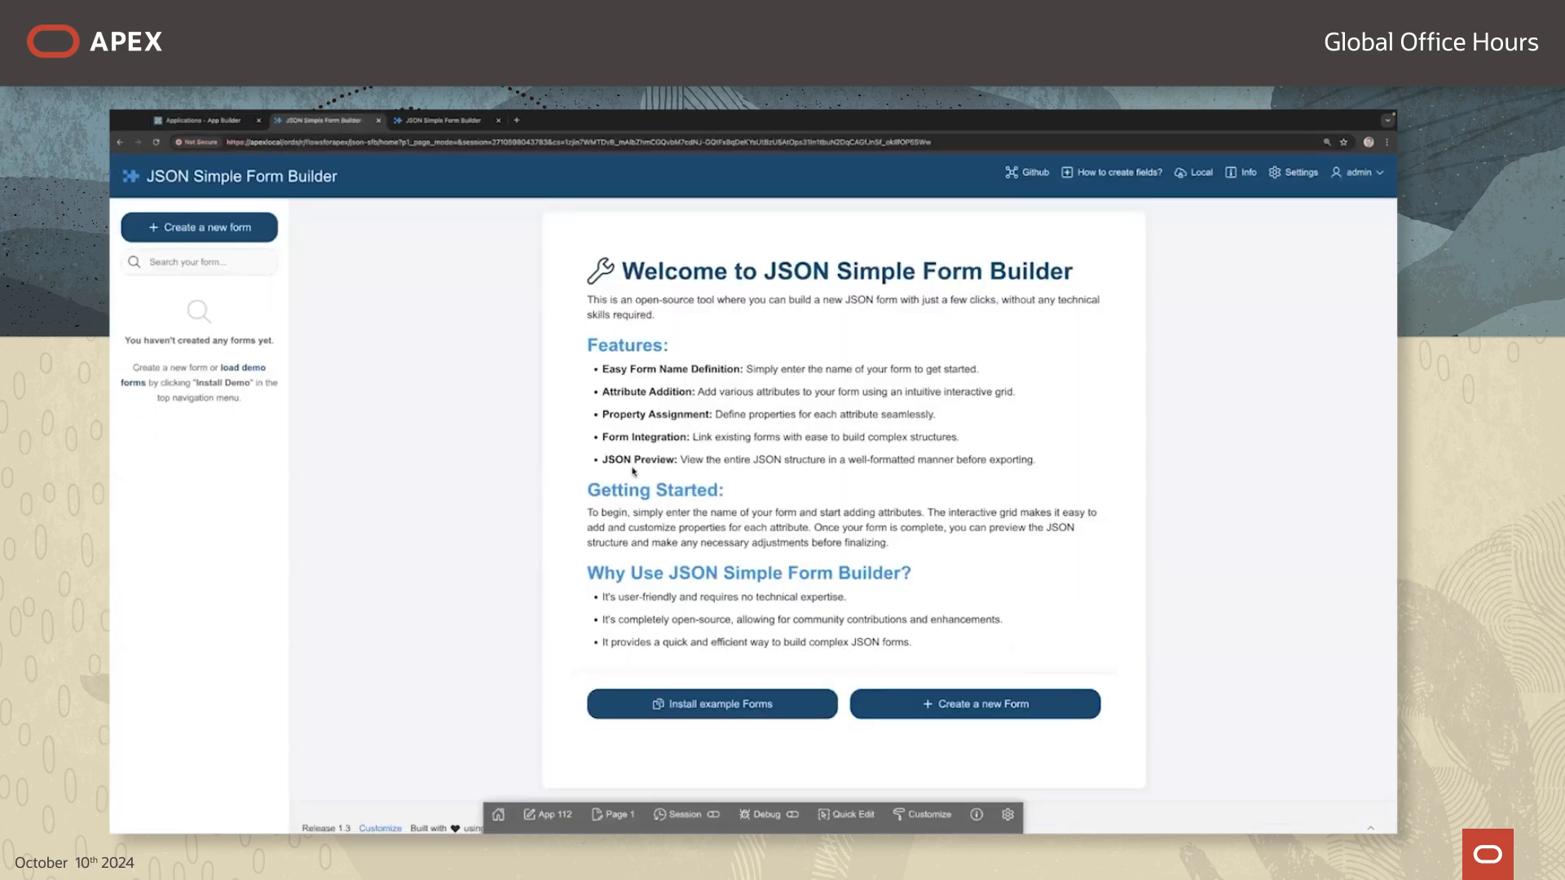
# Step: Create a new form named Supplier Entry and proceed to adding its fields
pyautogui.click(216, 231)
pyautogui.click(404, 323)
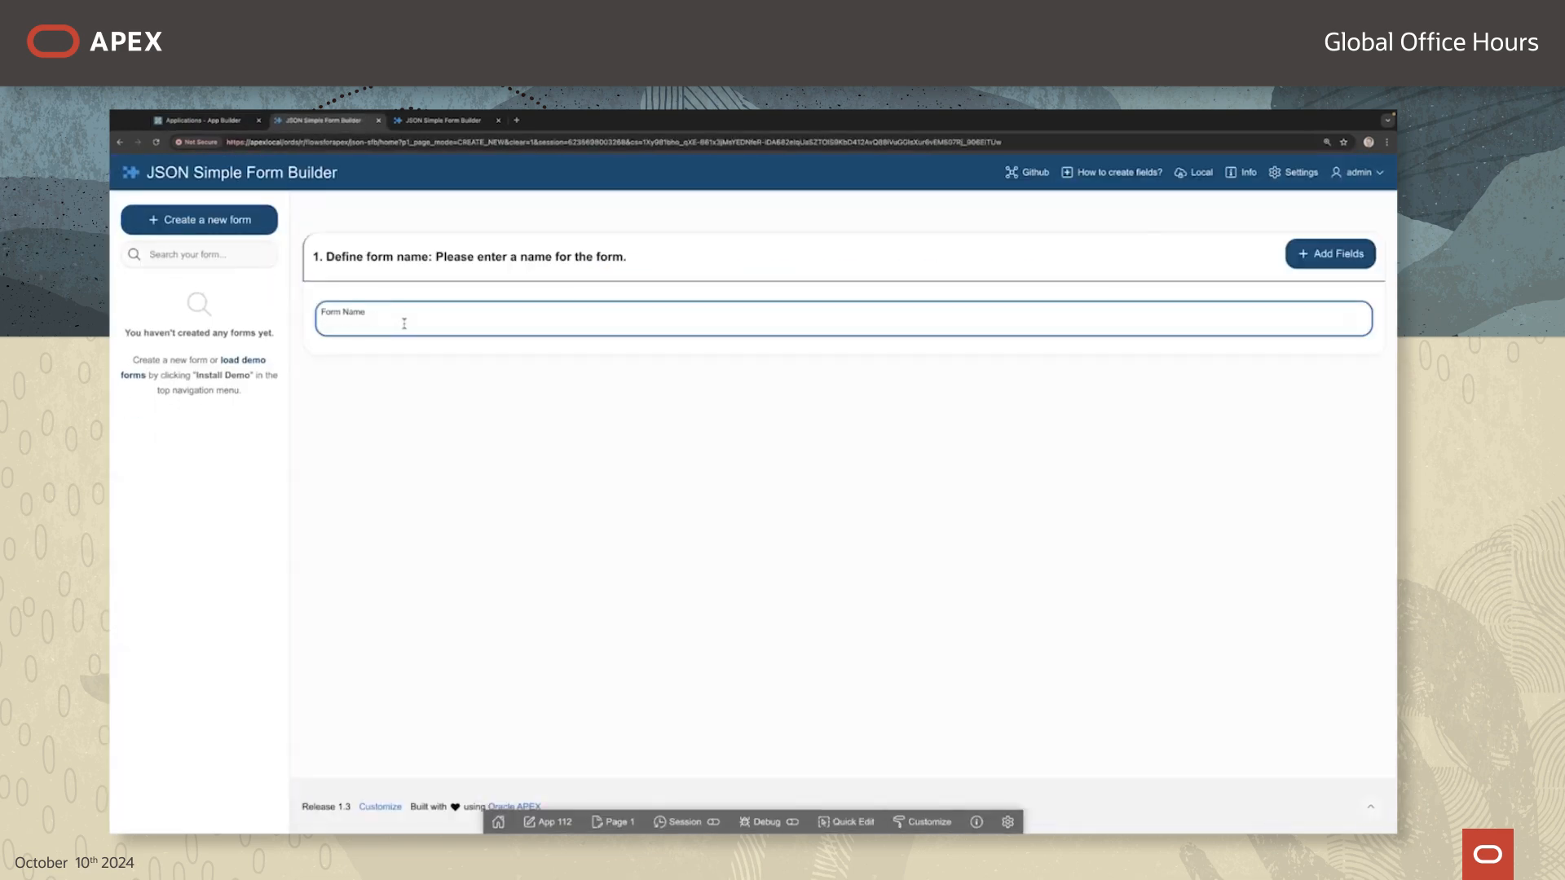
pyautogui.write('SUpplier')
pyautogui.click(325, 326)
pyautogui.press('Delete')
pyautogui.write('Entry')
pyautogui.click(1304, 254)
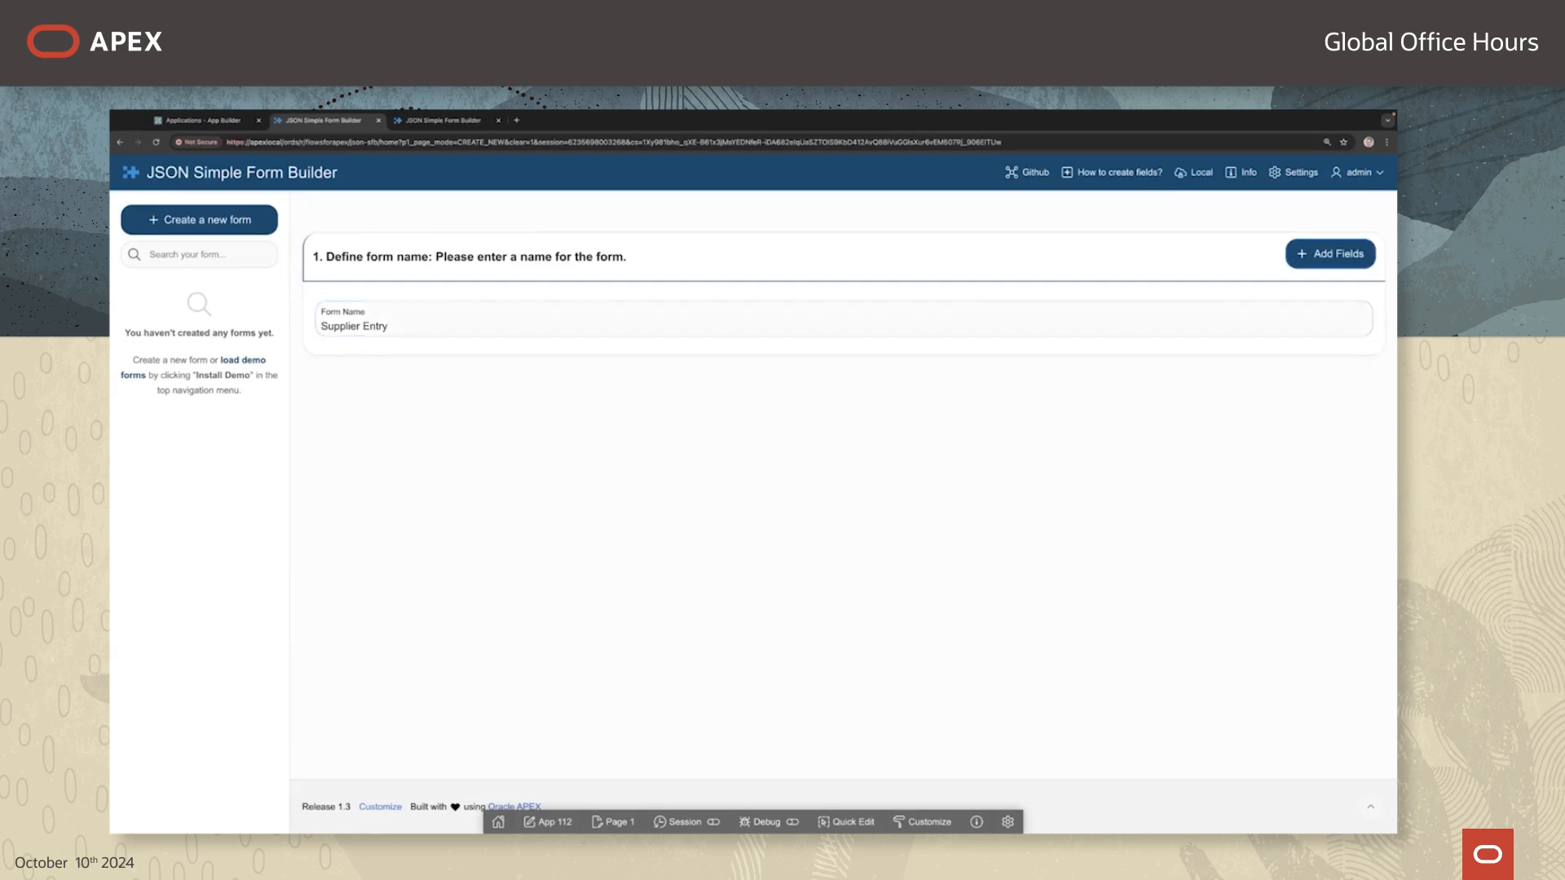
# Step: Define the form's first field as Name, with type String, and make it required
pyautogui.click(550, 490)
pyautogui.write('ame')
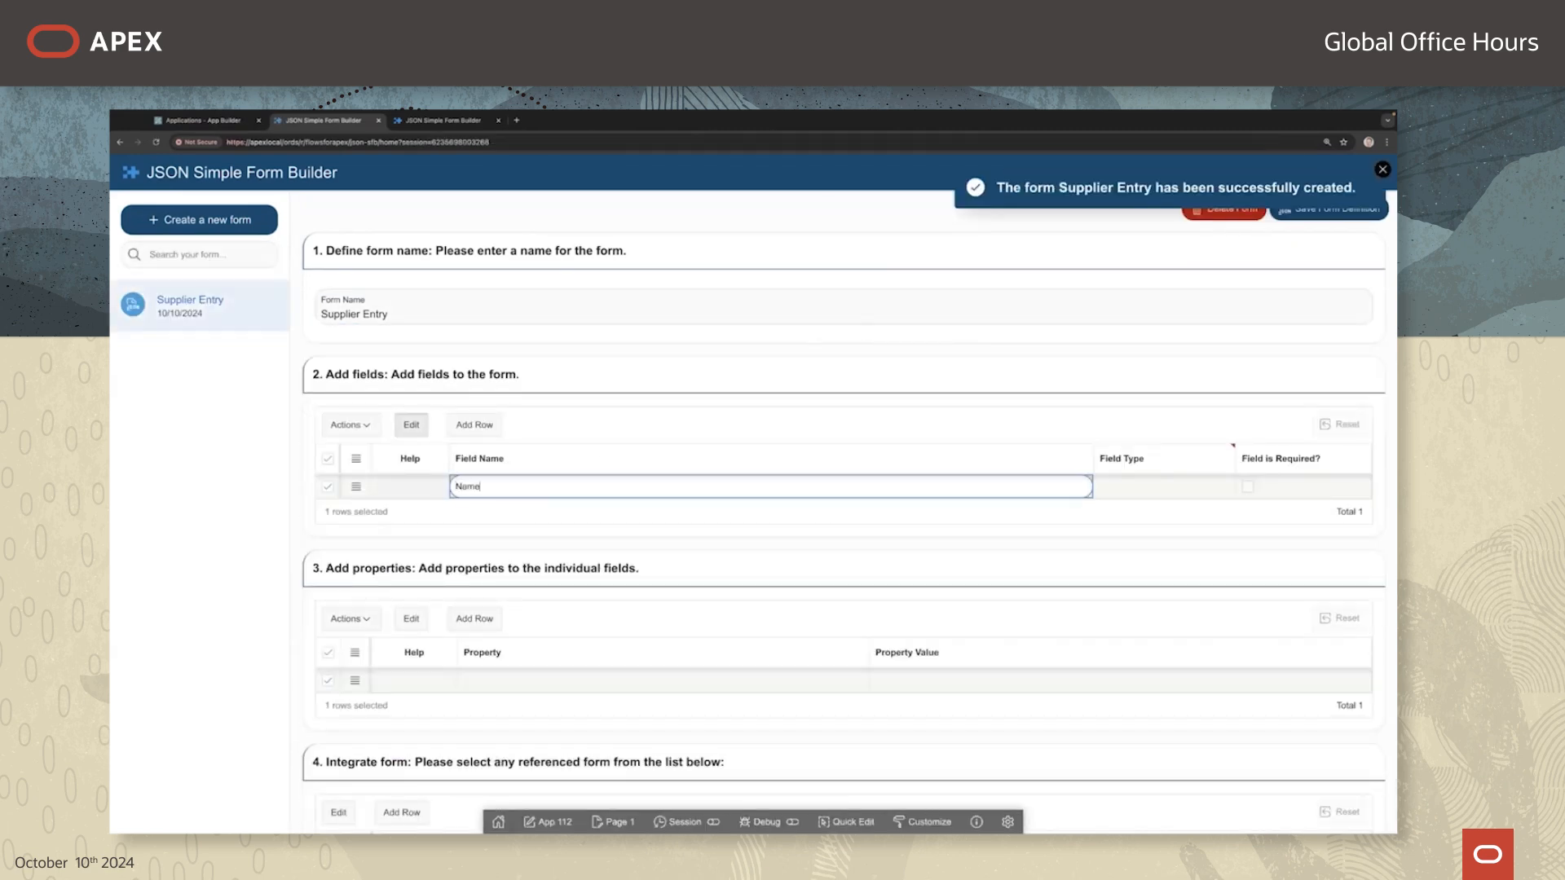
pyautogui.press('Tab')
pyautogui.click(1161, 487)
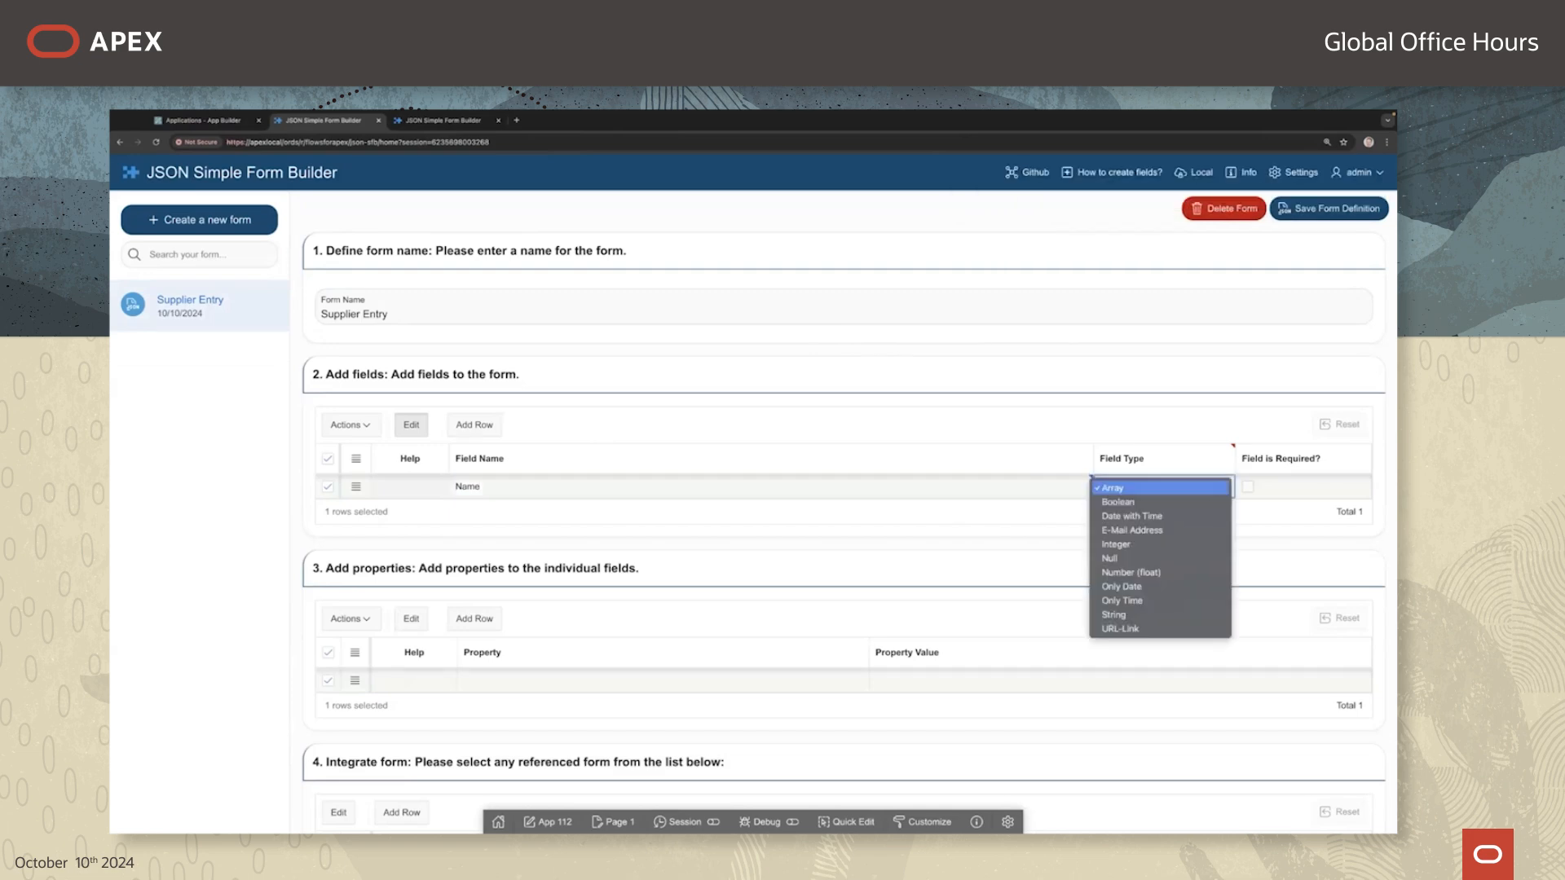
pyautogui.click(1125, 614)
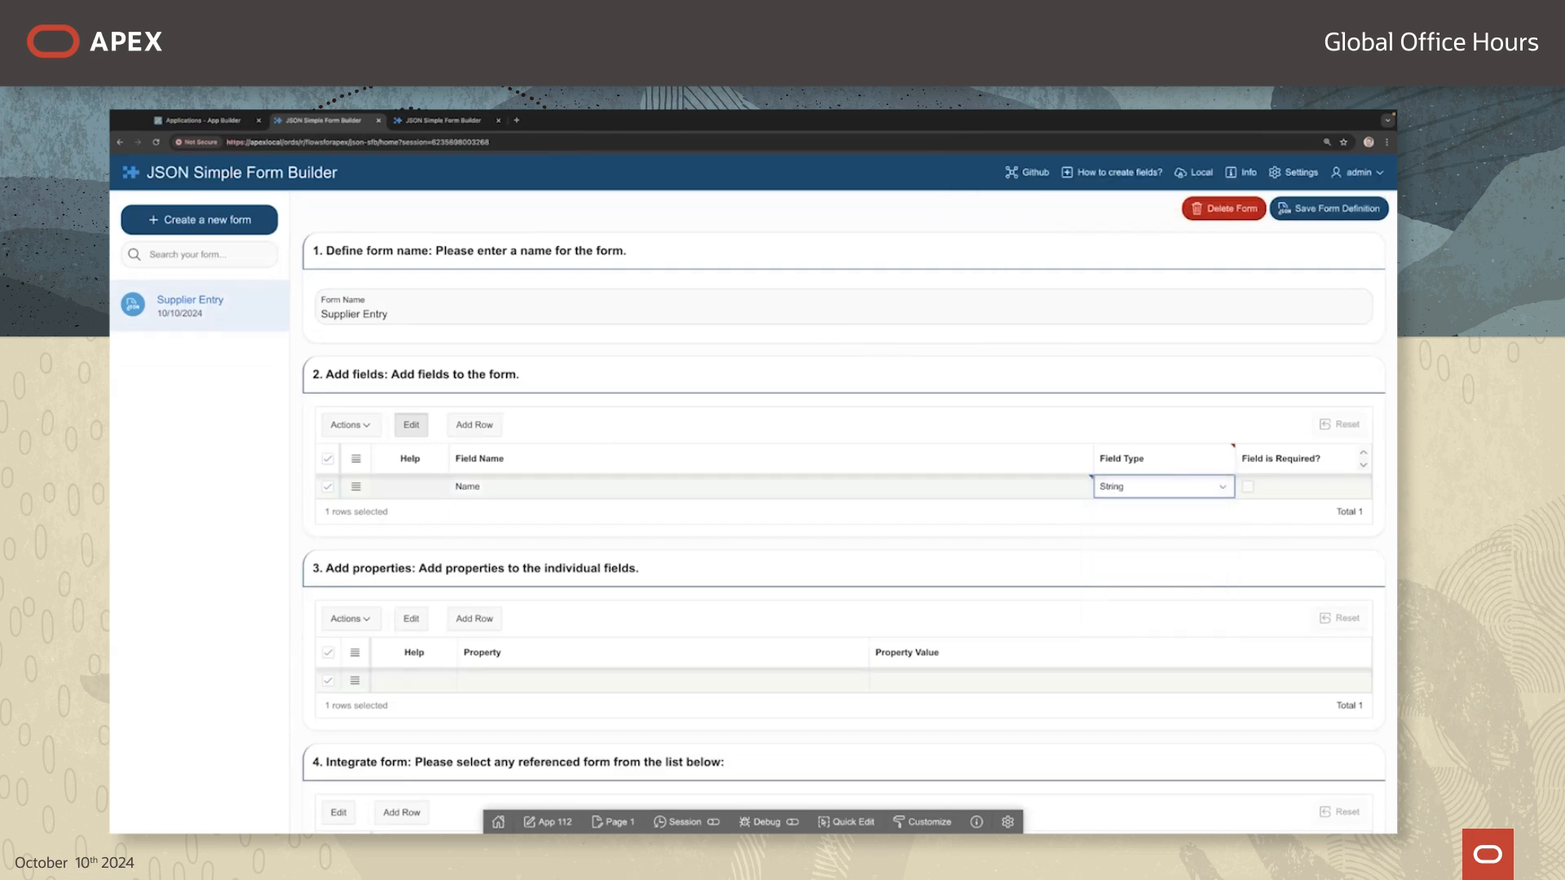
pyautogui.click(1248, 487)
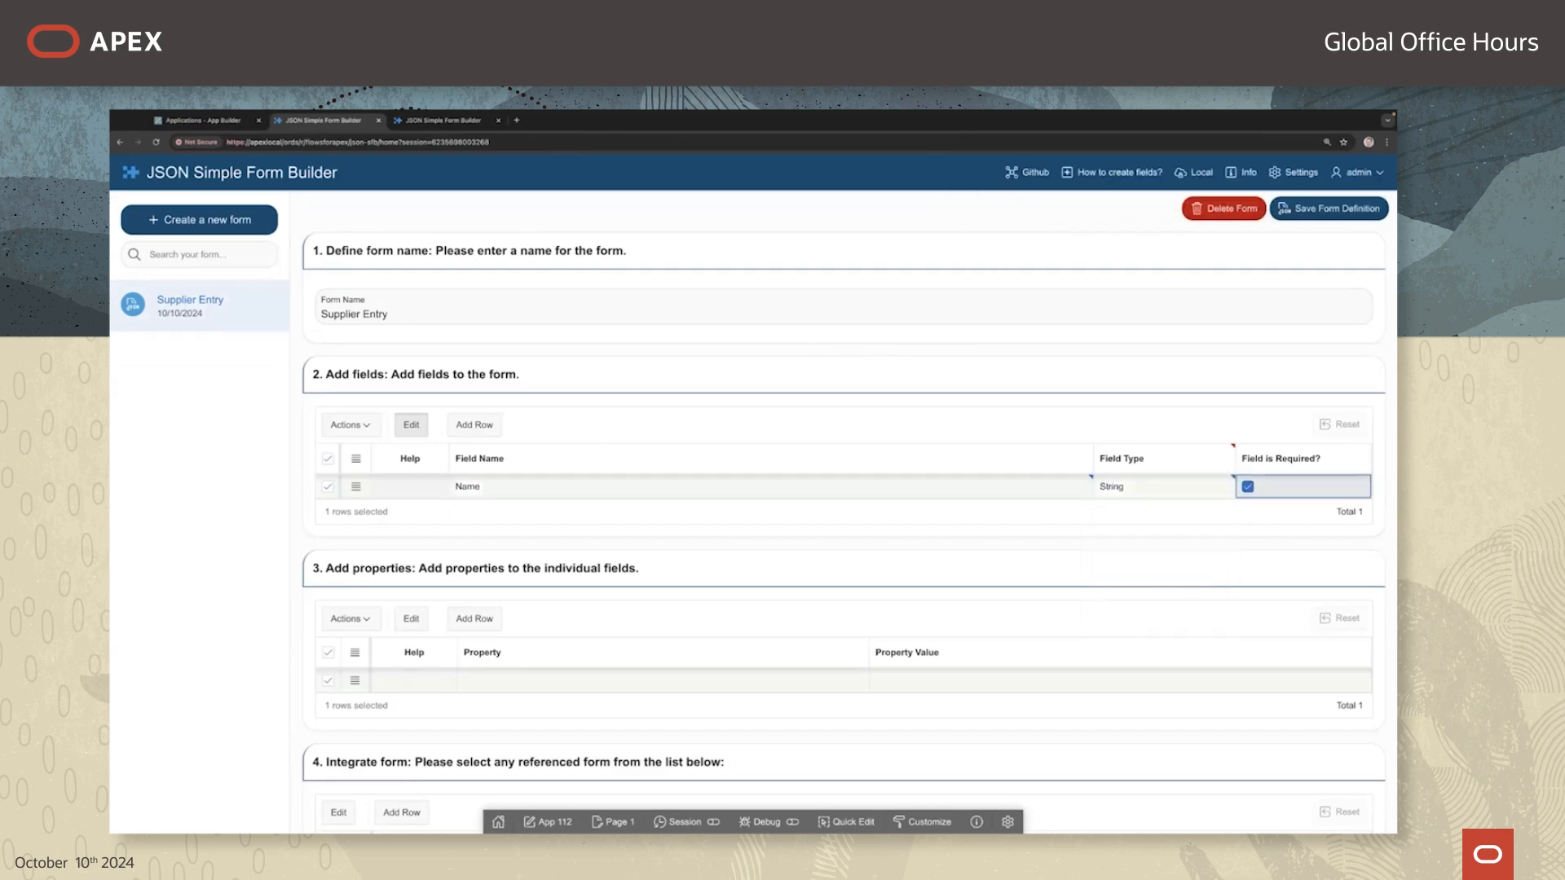
# Step: Add a second required field named Industry with type String, and save the form definition
pyautogui.click(474, 426)
pyautogui.write('Industry')
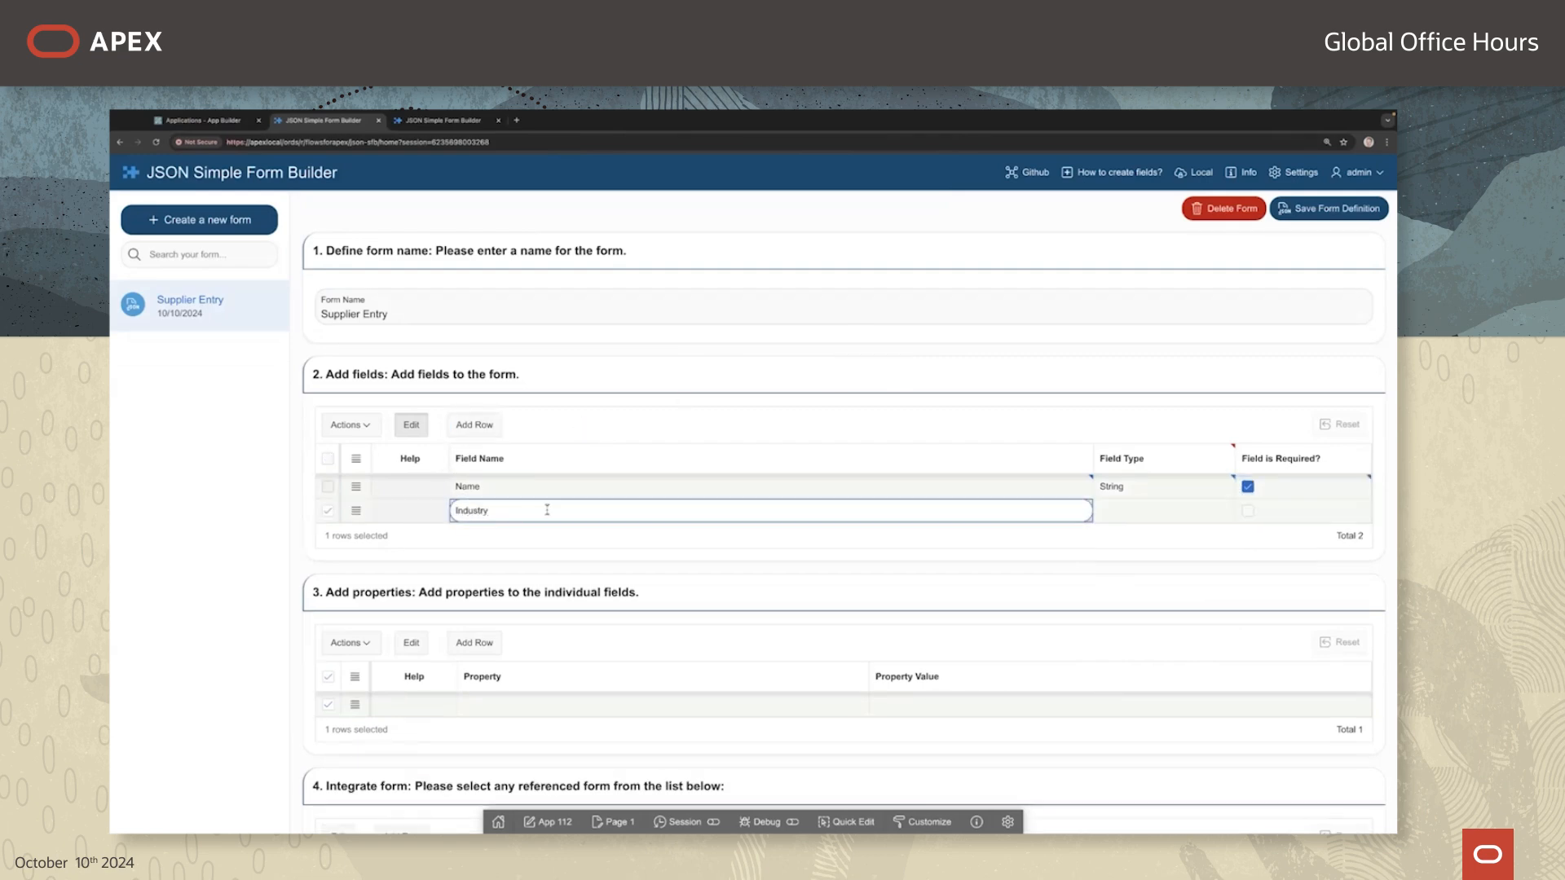
pyautogui.click(1248, 511)
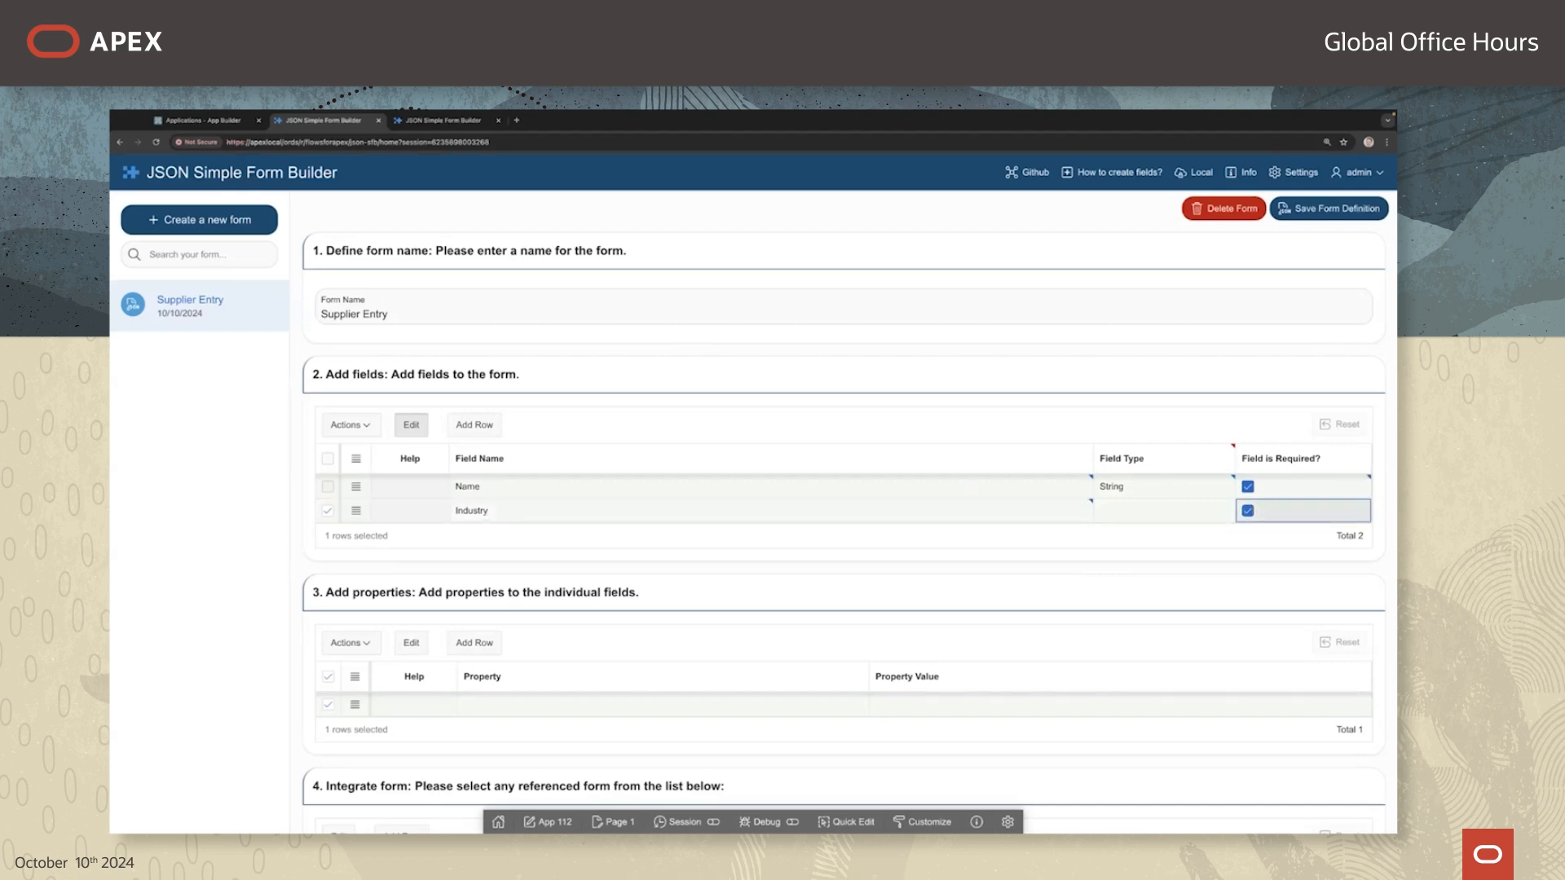
pyautogui.click(1163, 510)
pyautogui.click(1163, 510)
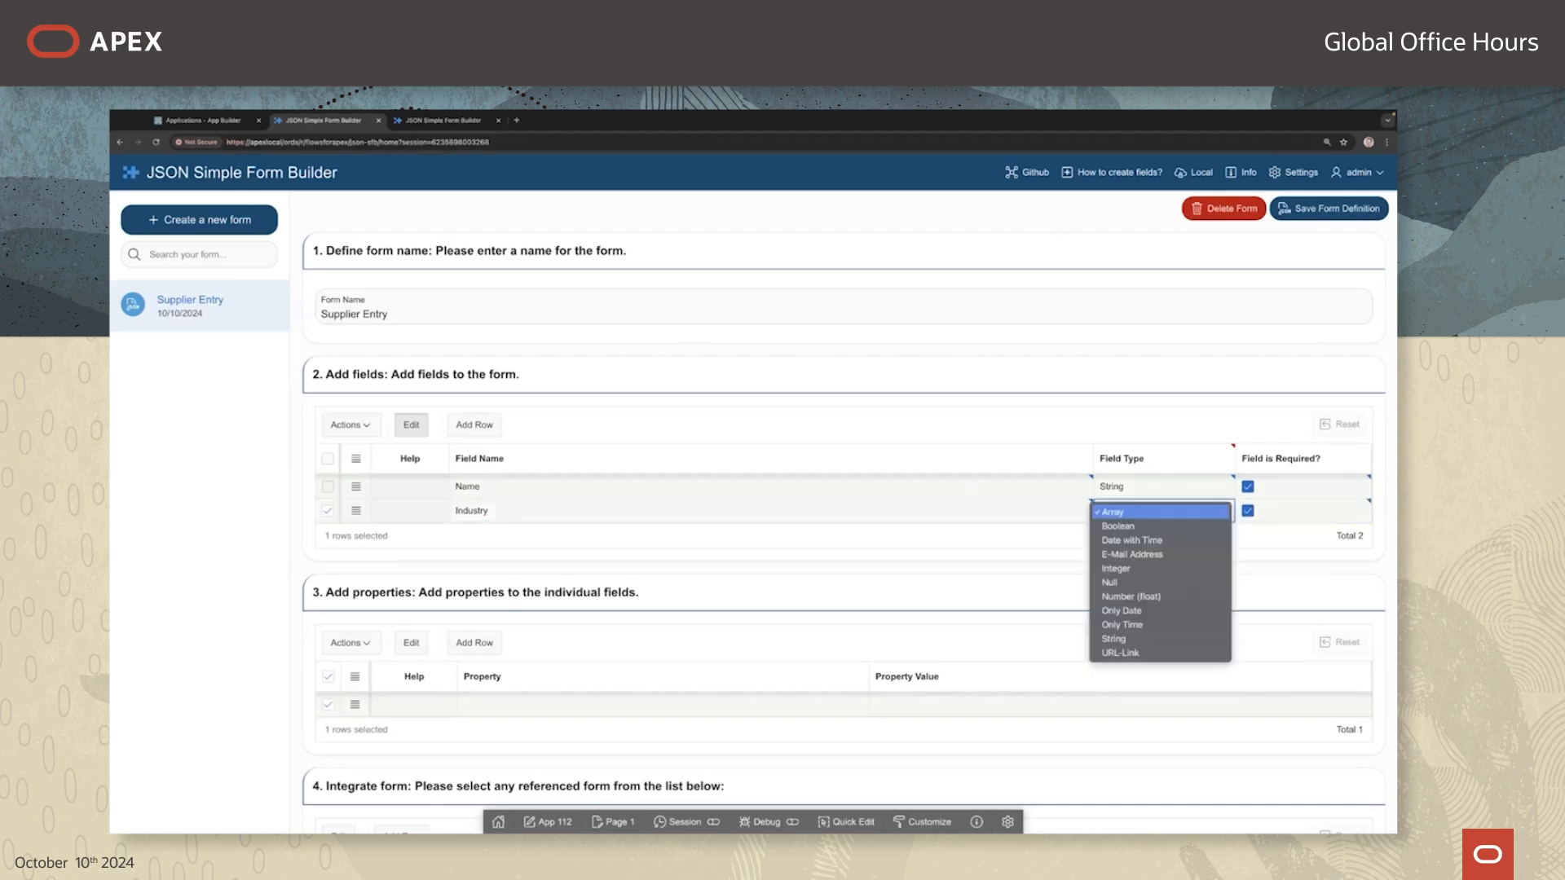
pyautogui.press('s')
pyautogui.press('Return')
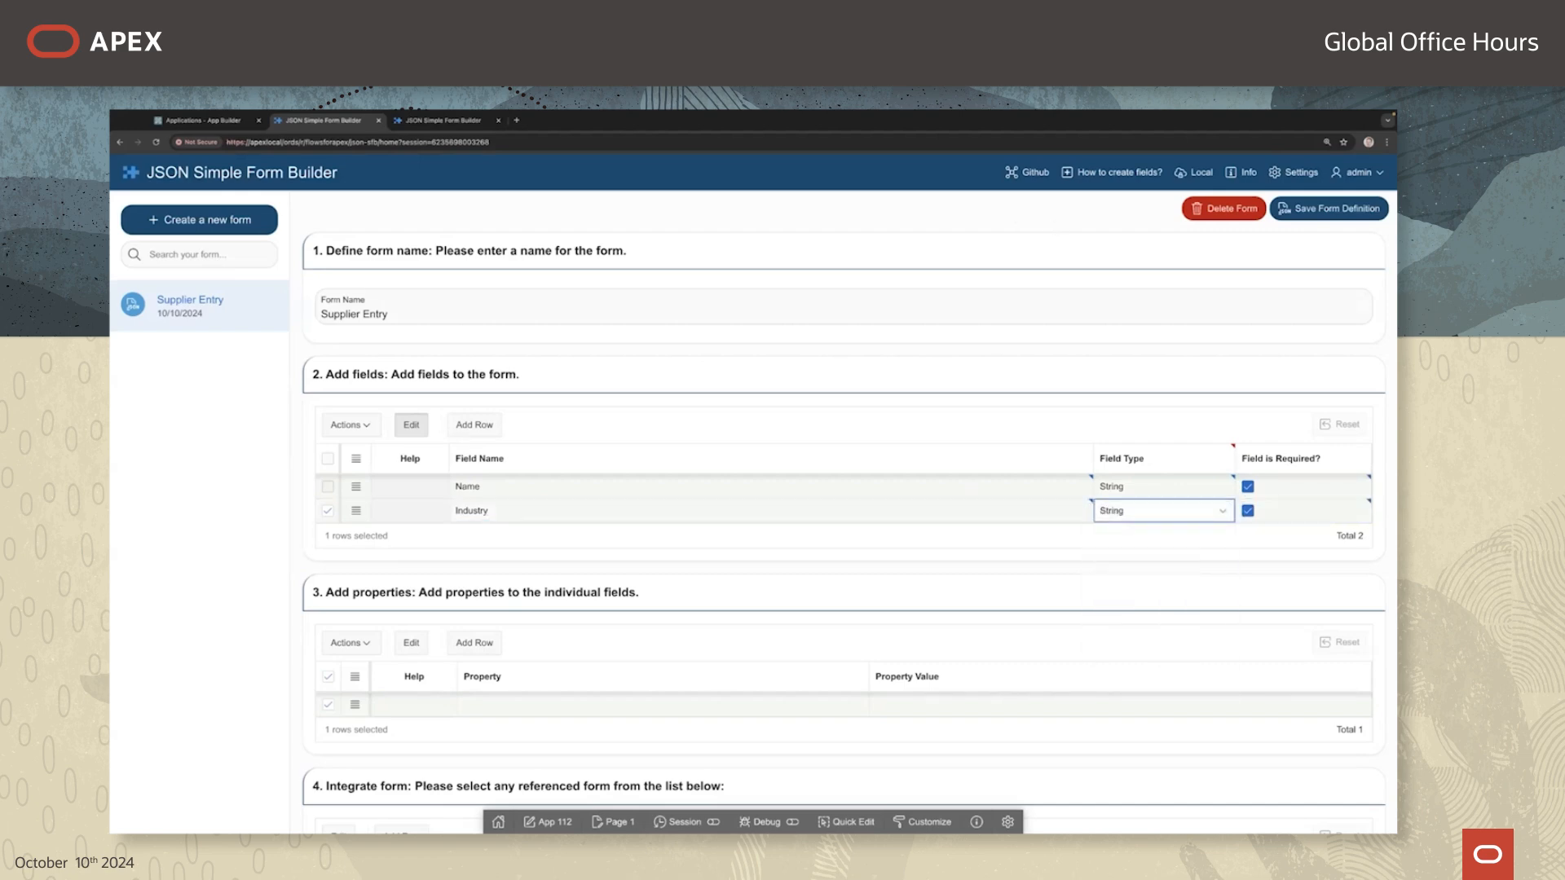
pyautogui.click(1284, 208)
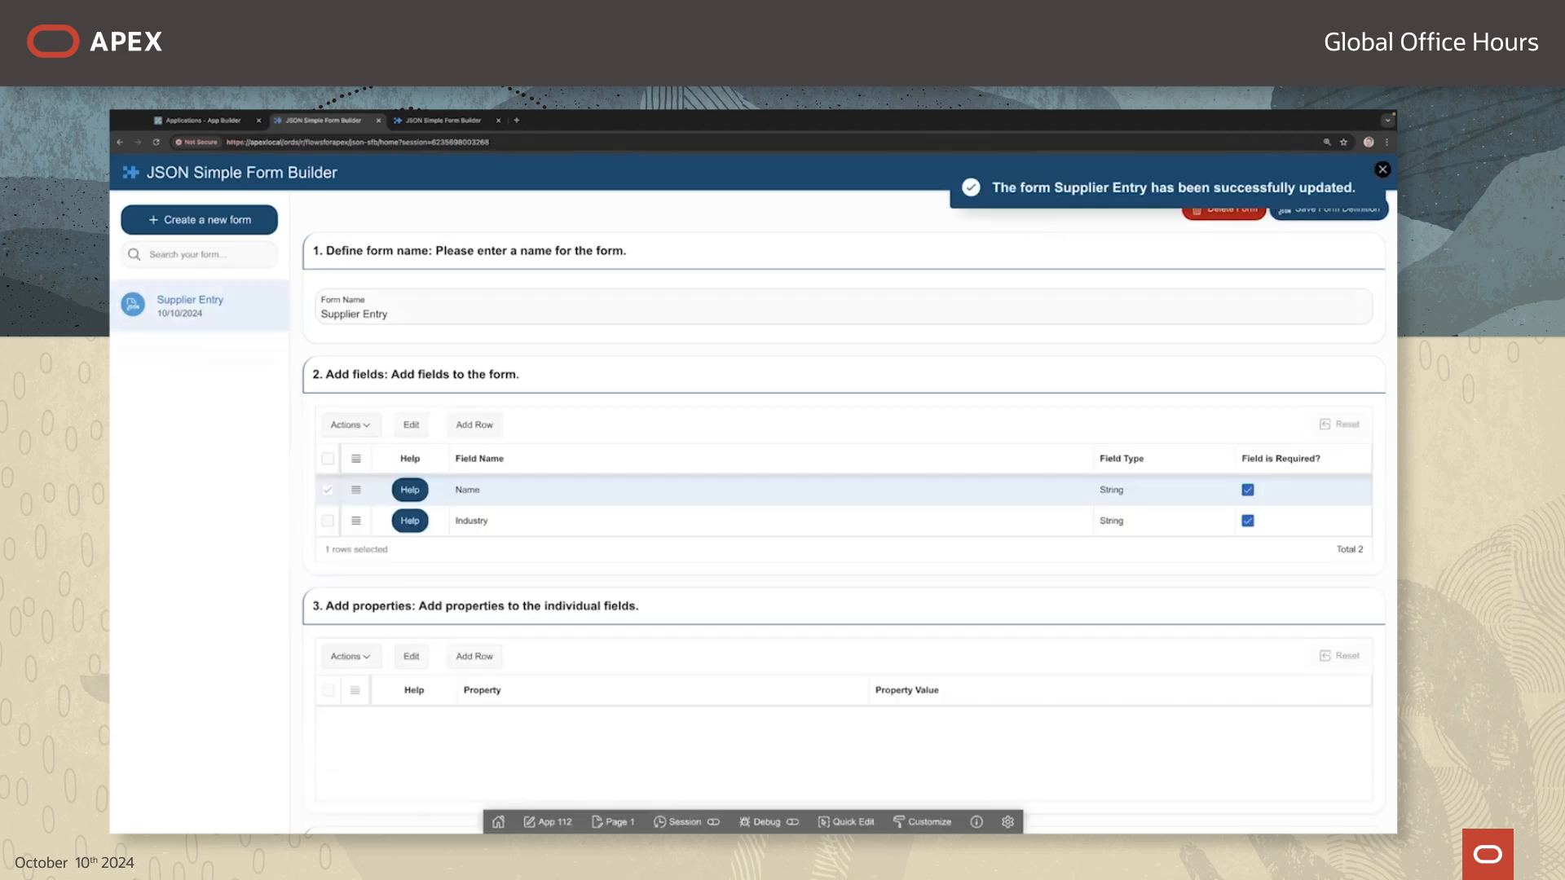
# Step: Preview the Supplier Entry form to check how the Name and Industry fields are laid out, and close the preview
pyautogui.scroll(-5, 839, 629)
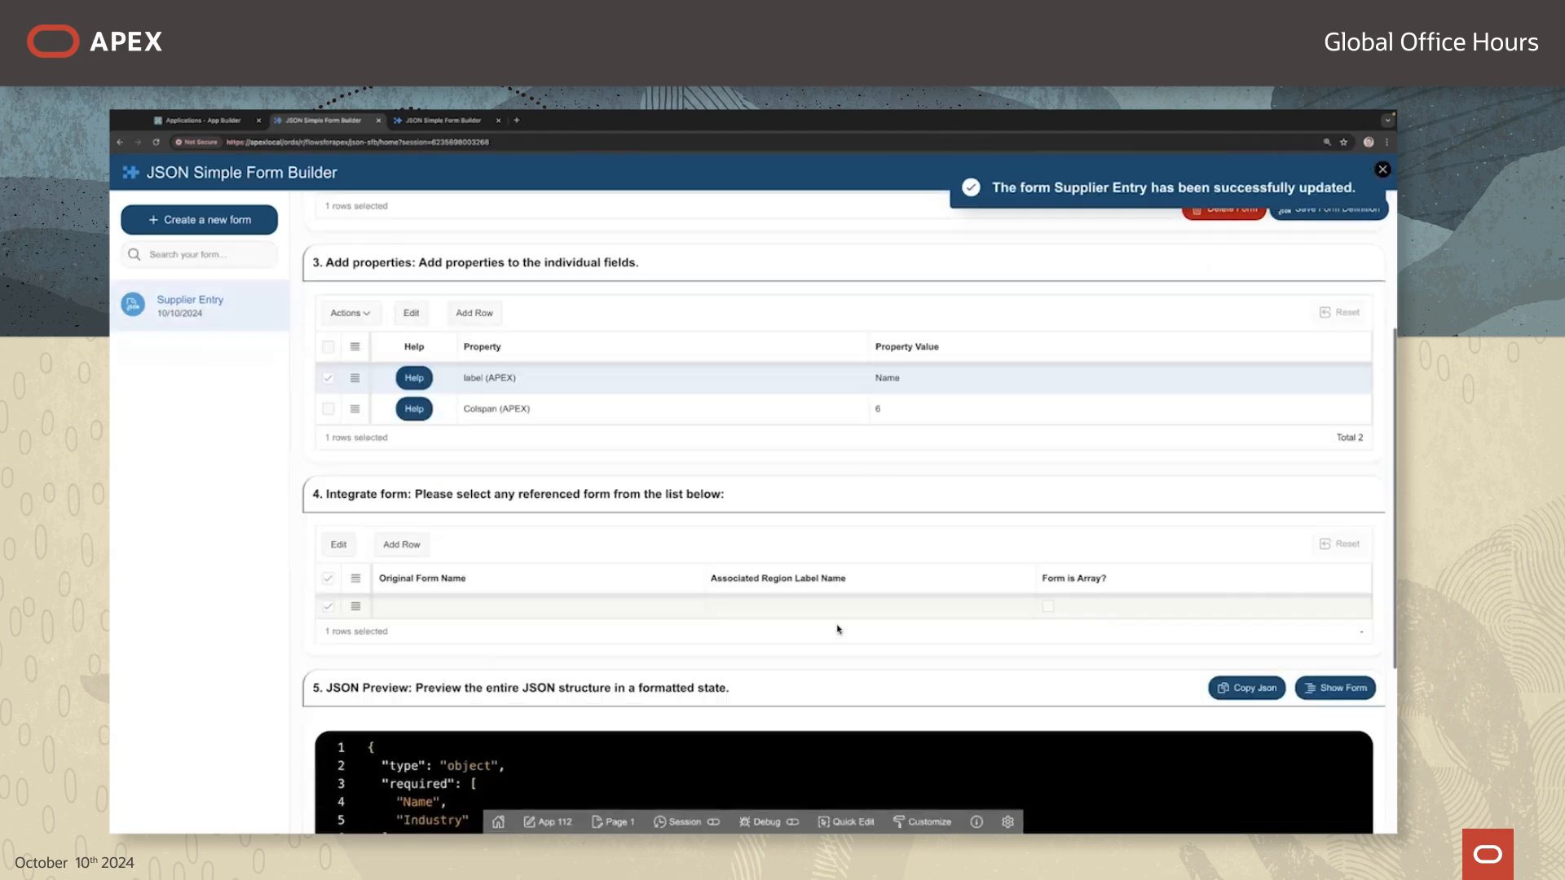
pyautogui.click(1335, 688)
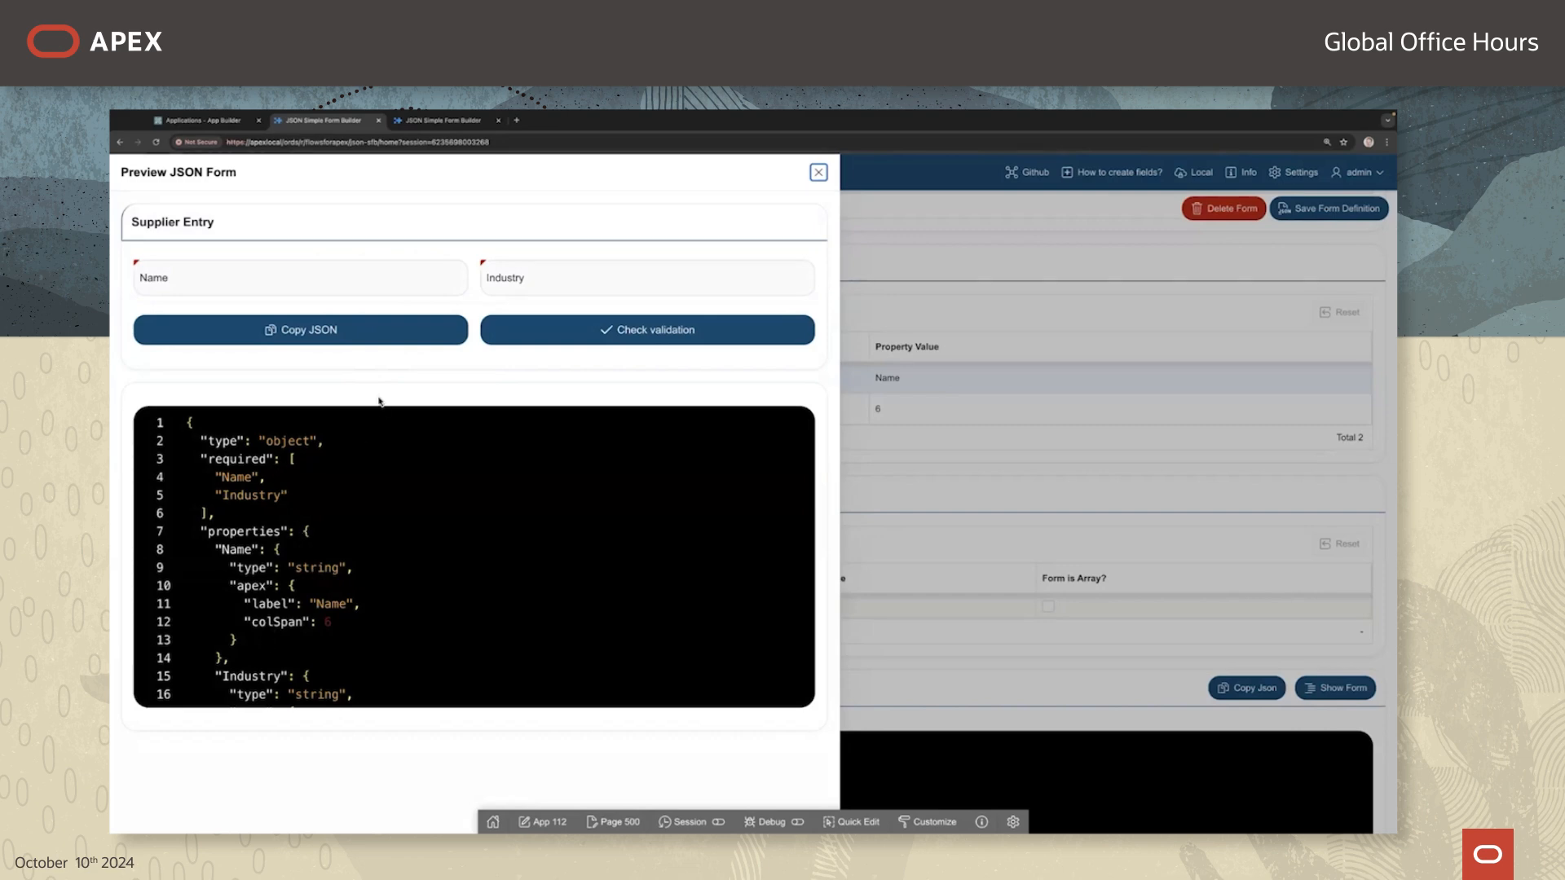
pyautogui.click(339, 283)
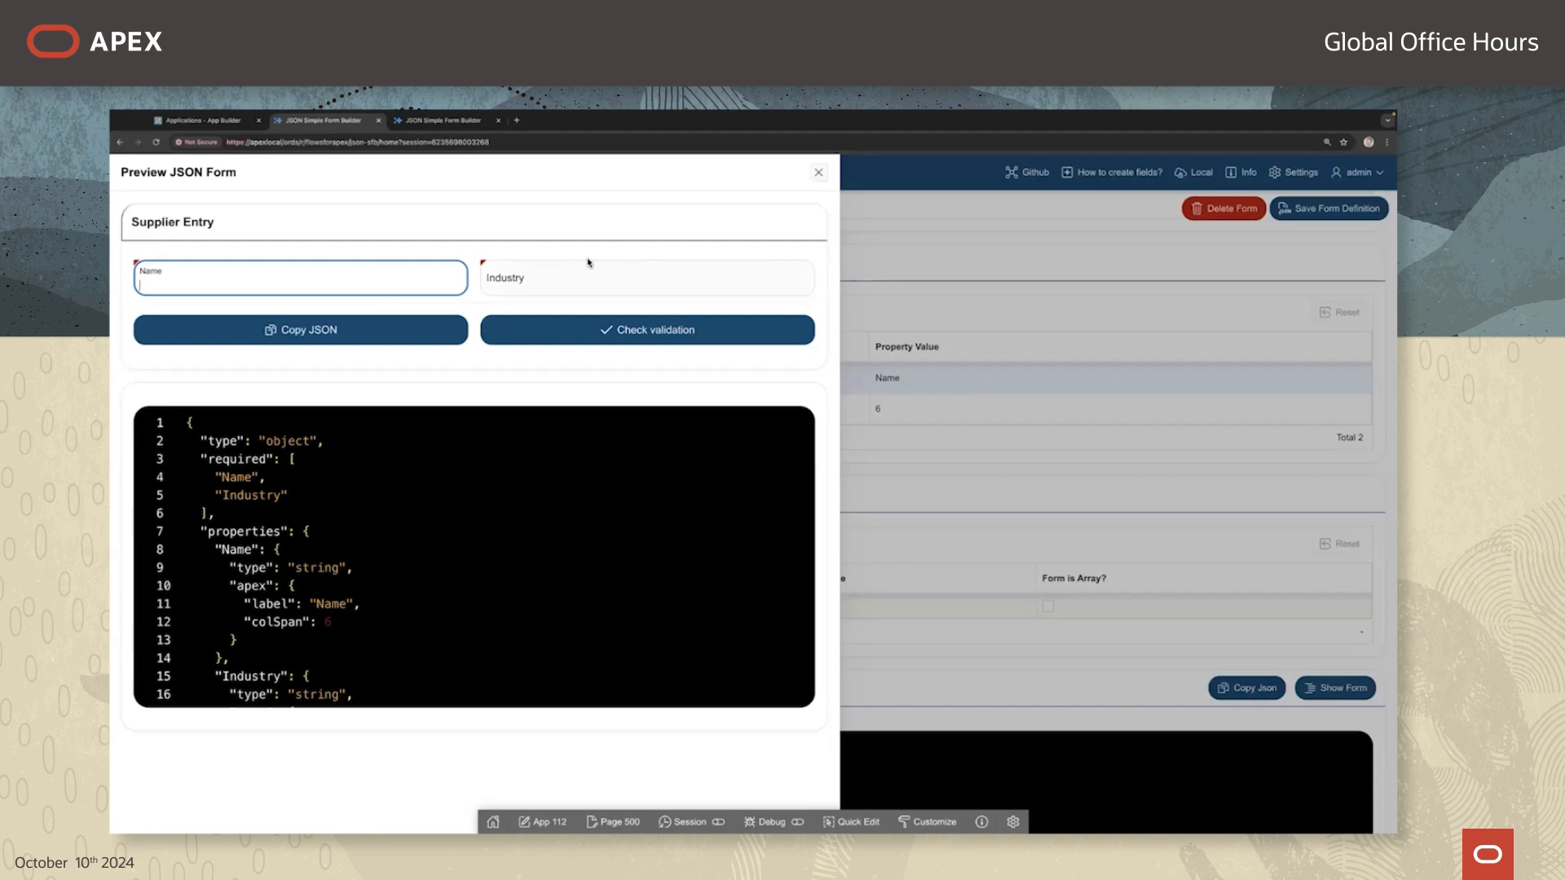
pyautogui.click(886, 406)
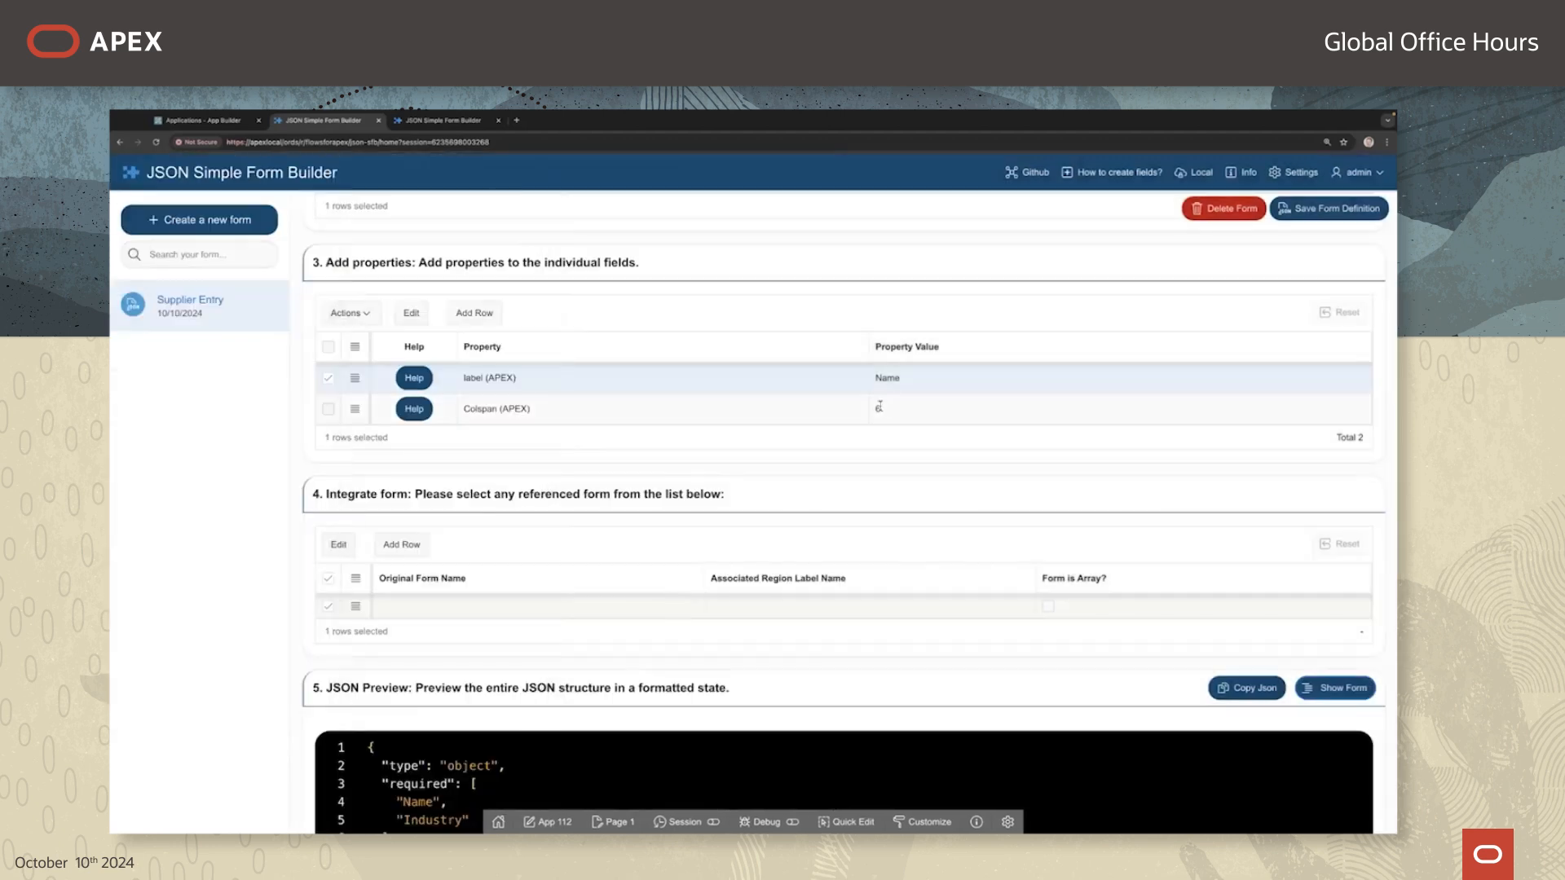
# Step: Set the Colspan (APEX) property of the Name field to 12
pyautogui.scroll(1, 609, 390)
pyautogui.scroll(2, 610, 390)
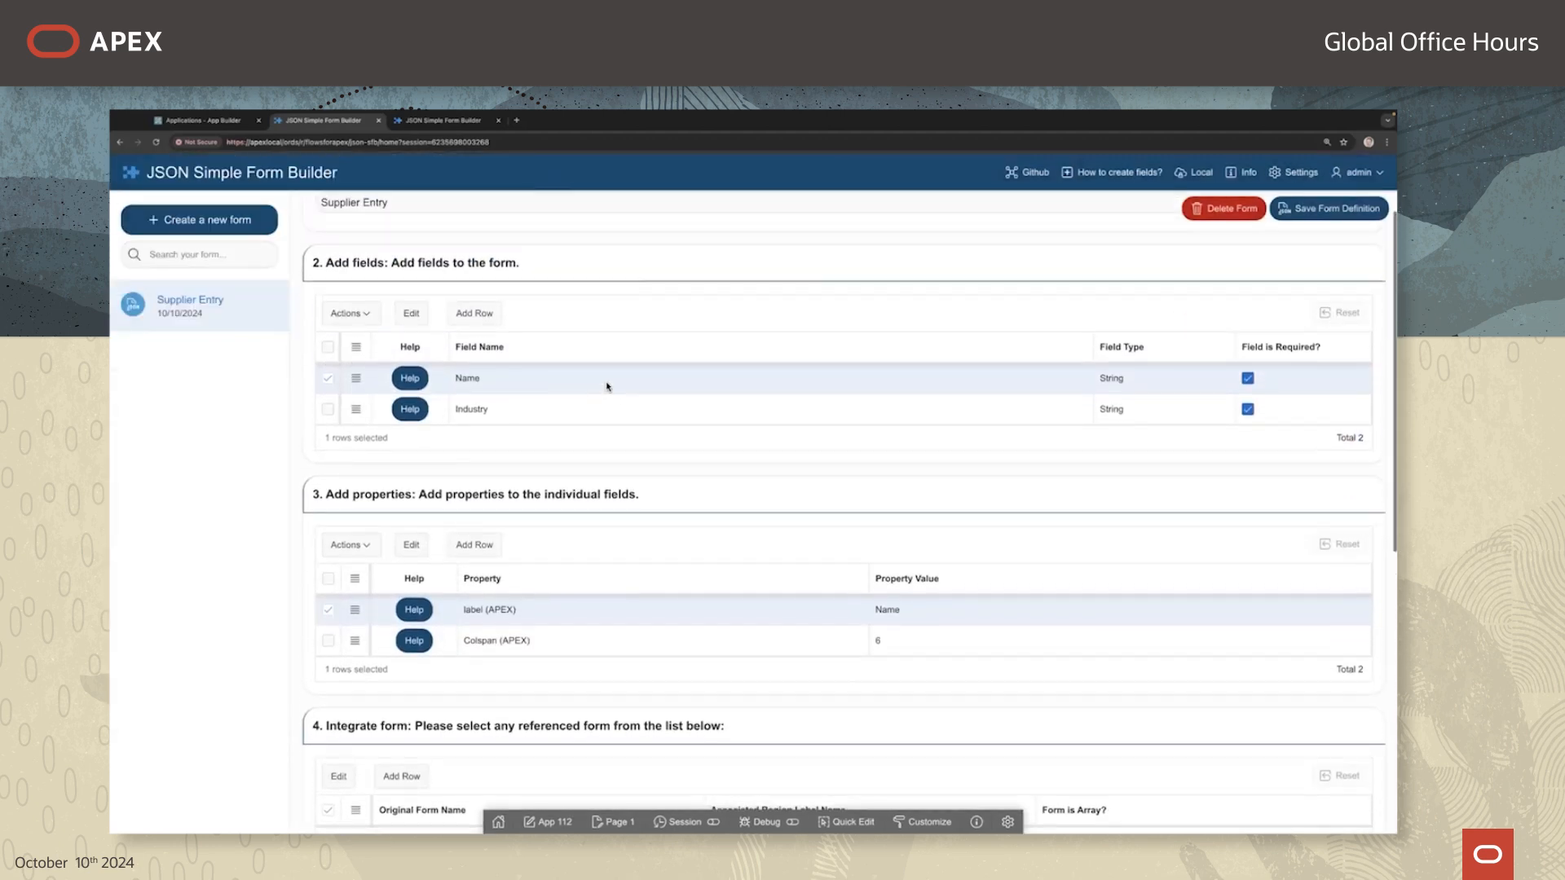
pyautogui.click(900, 649)
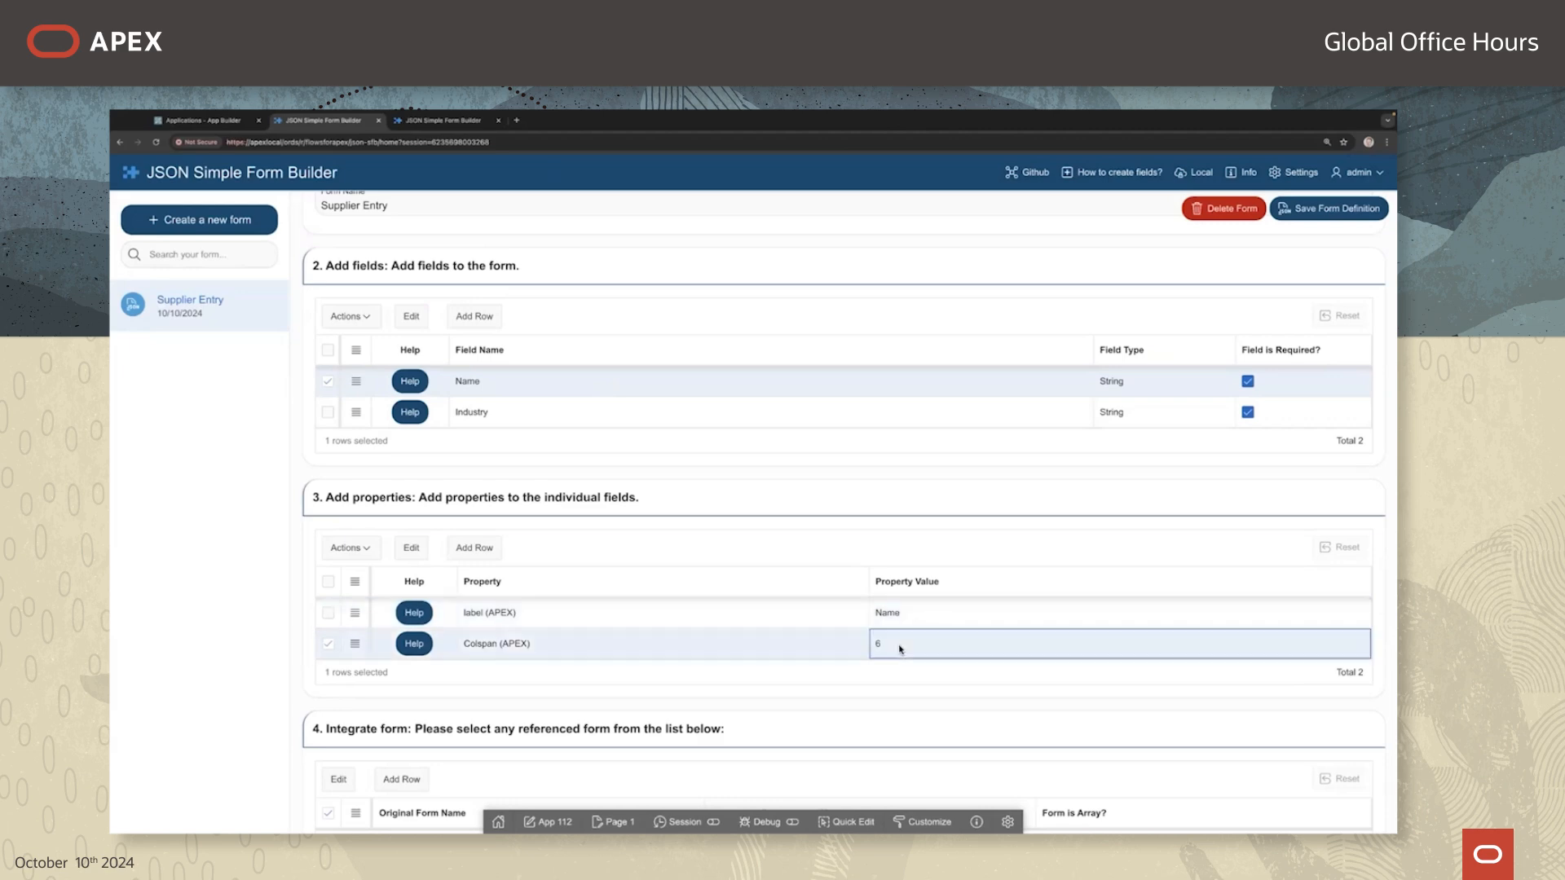
pyautogui.click(899, 645)
pyautogui.write('12')
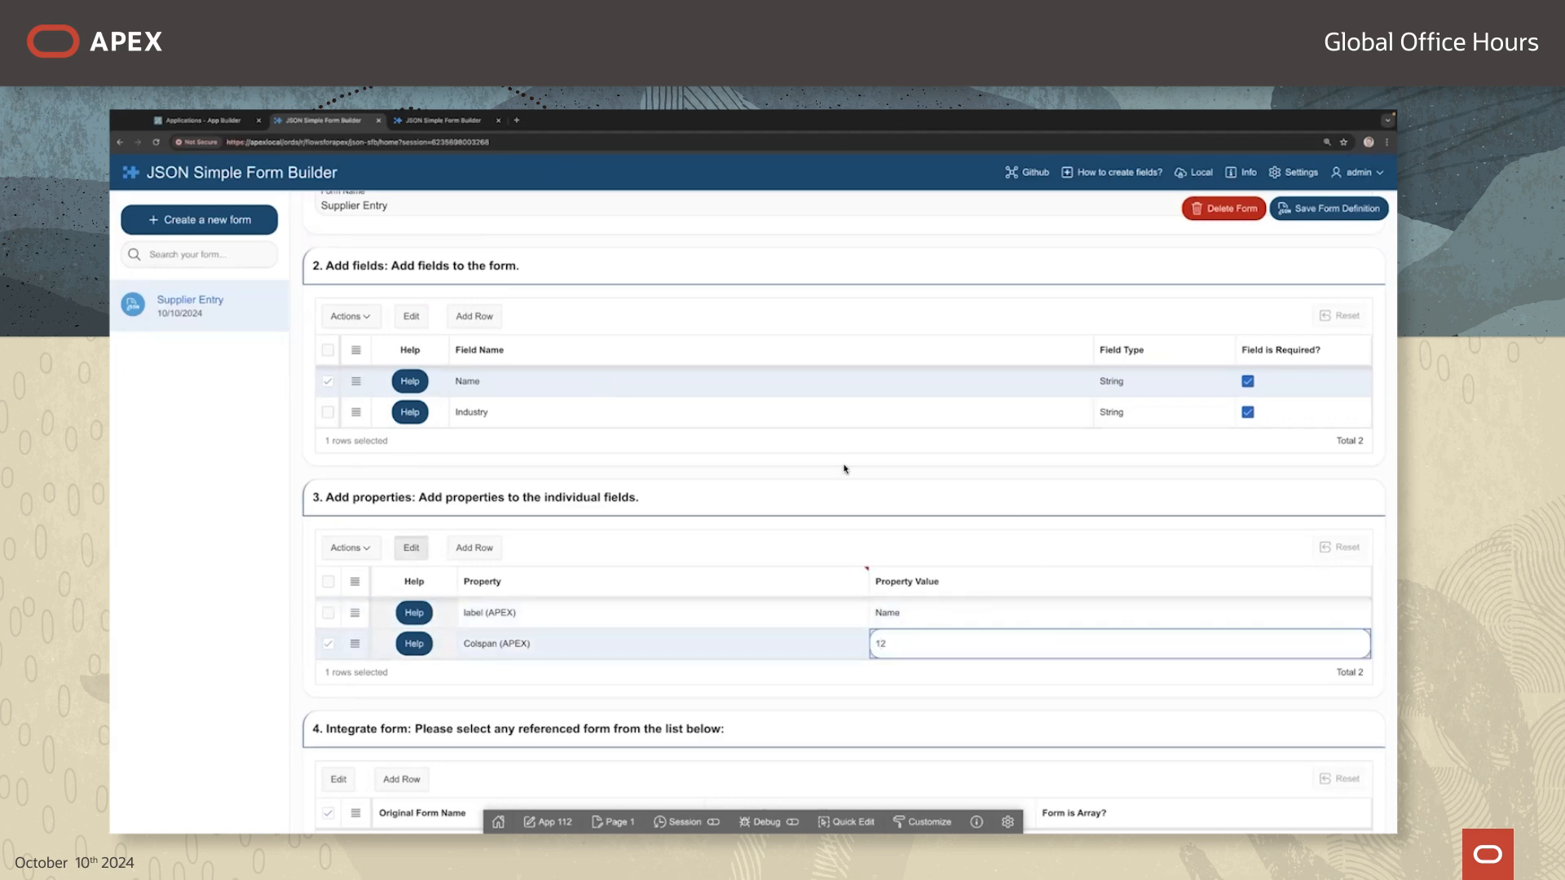
# Step: Set the Industry field's Colspan (APEX) property to 12 and save the form definition
pyautogui.click(648, 421)
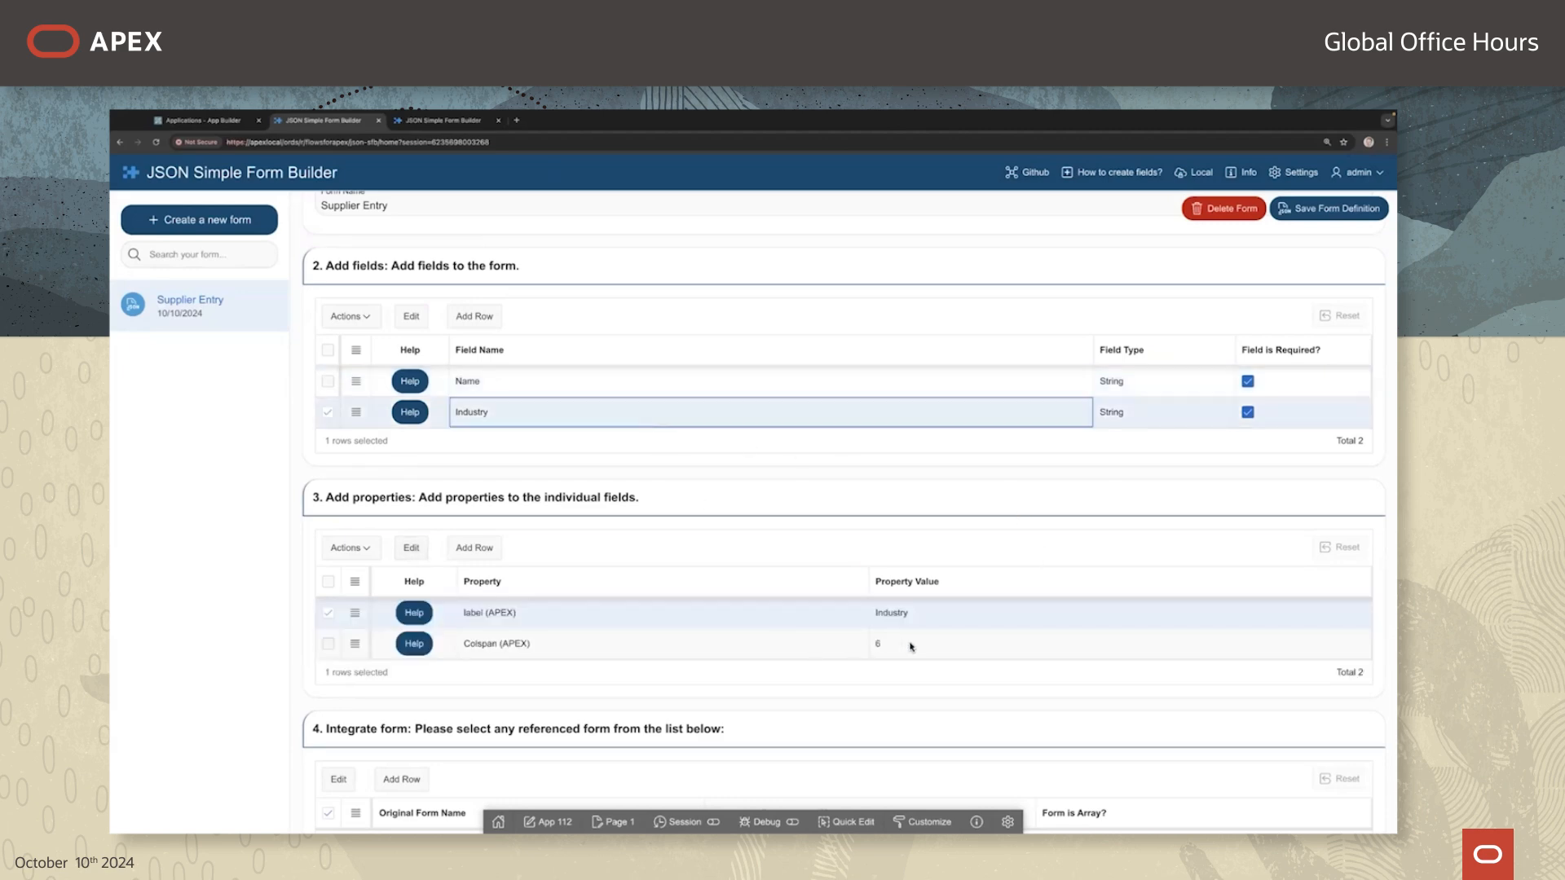
pyautogui.click(908, 643)
pyautogui.click(1329, 208)
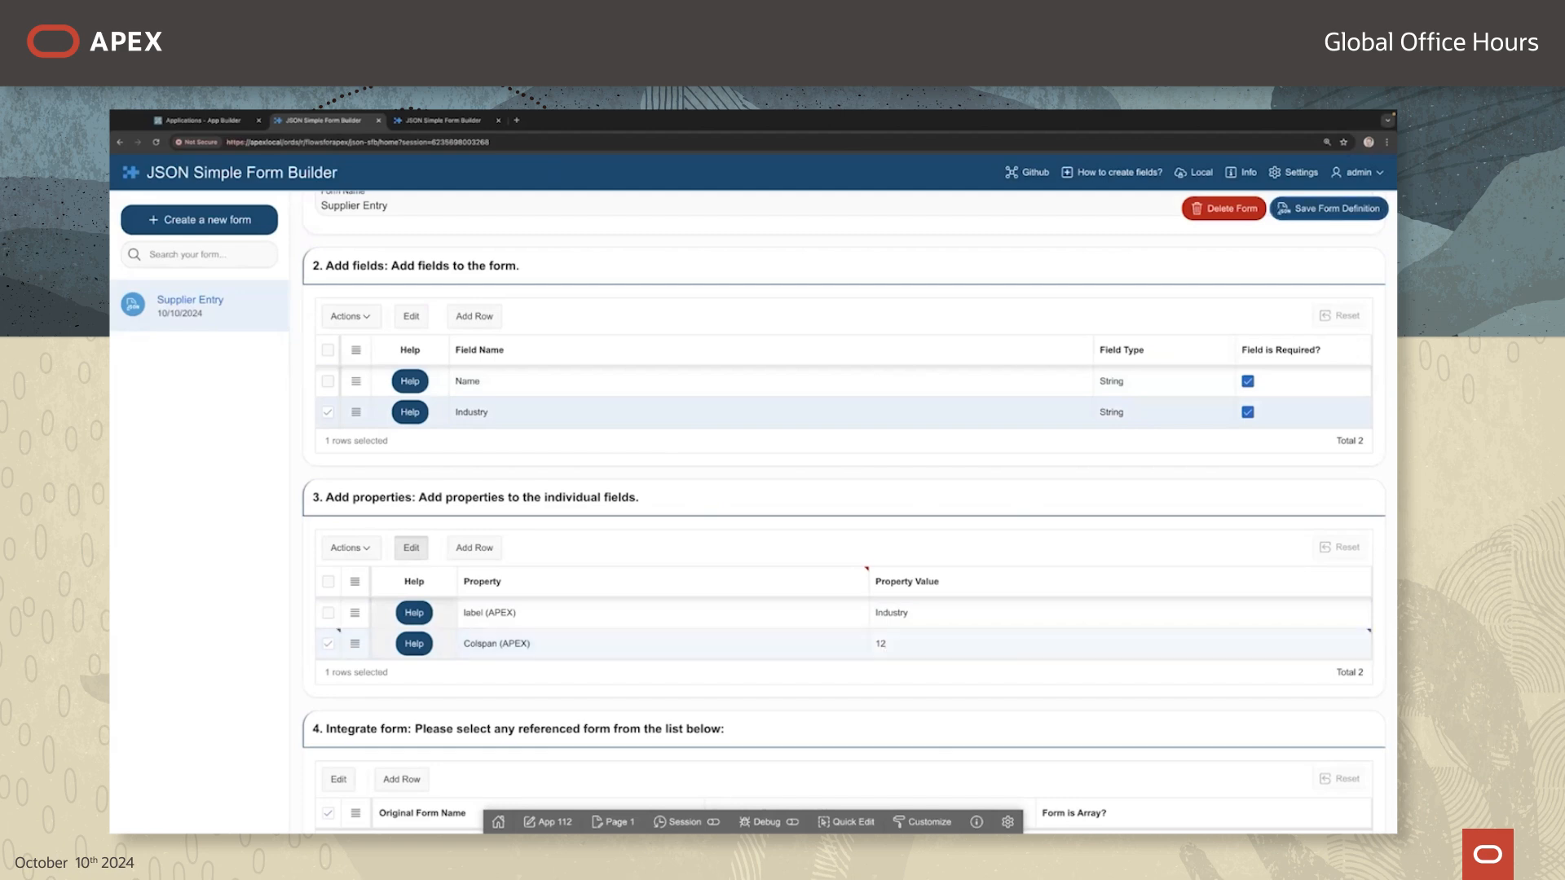
# Step: Preview the form again to check the field layout with the new column spans, and close the preview
pyautogui.scroll(-3, 845, 505)
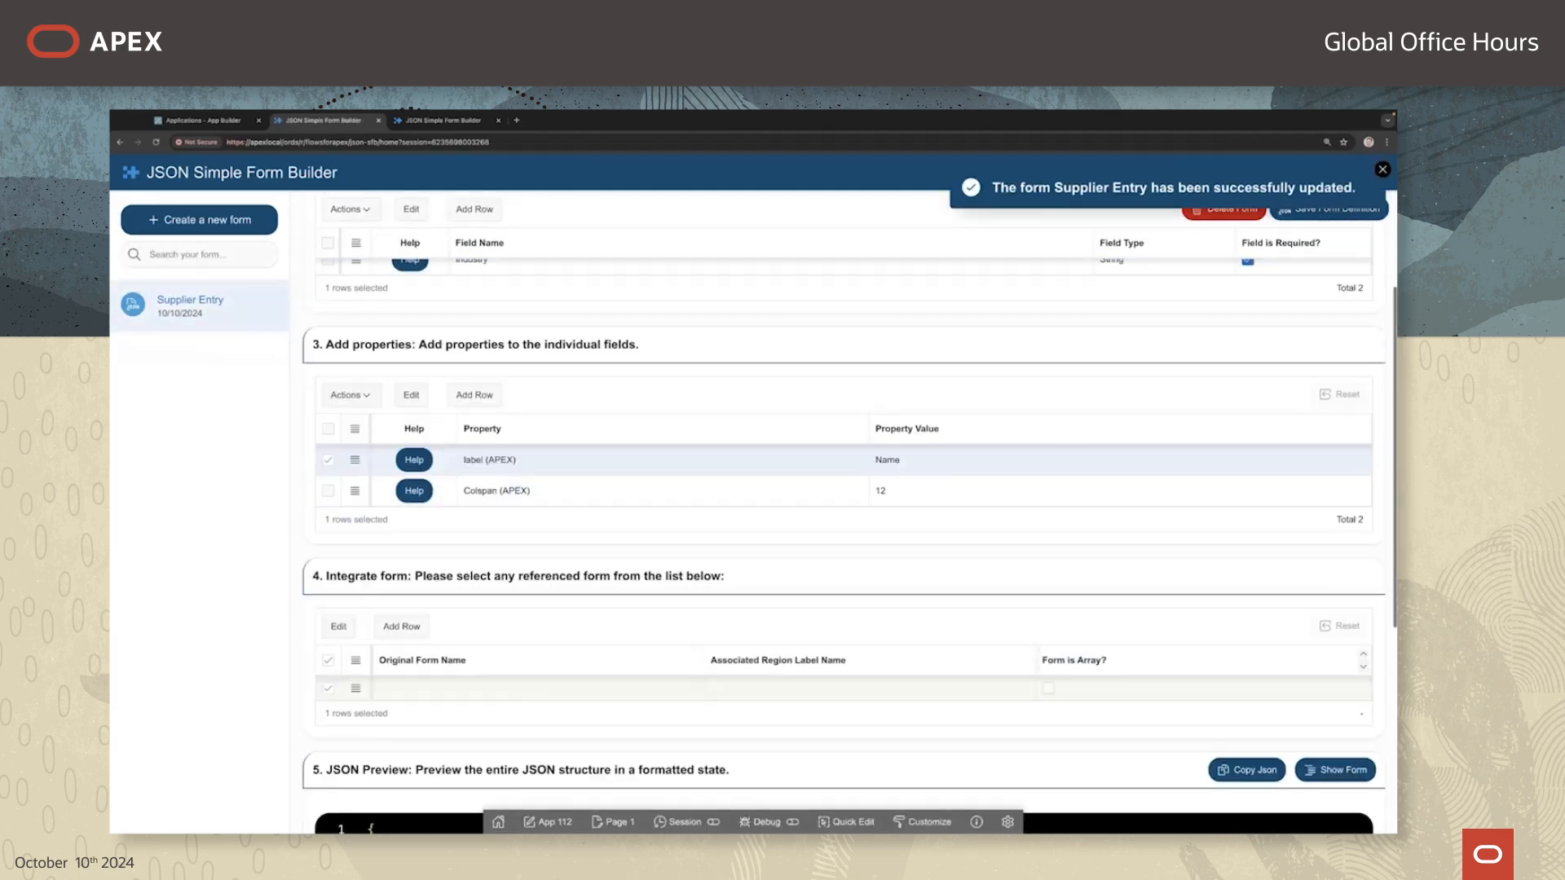
pyautogui.click(1336, 769)
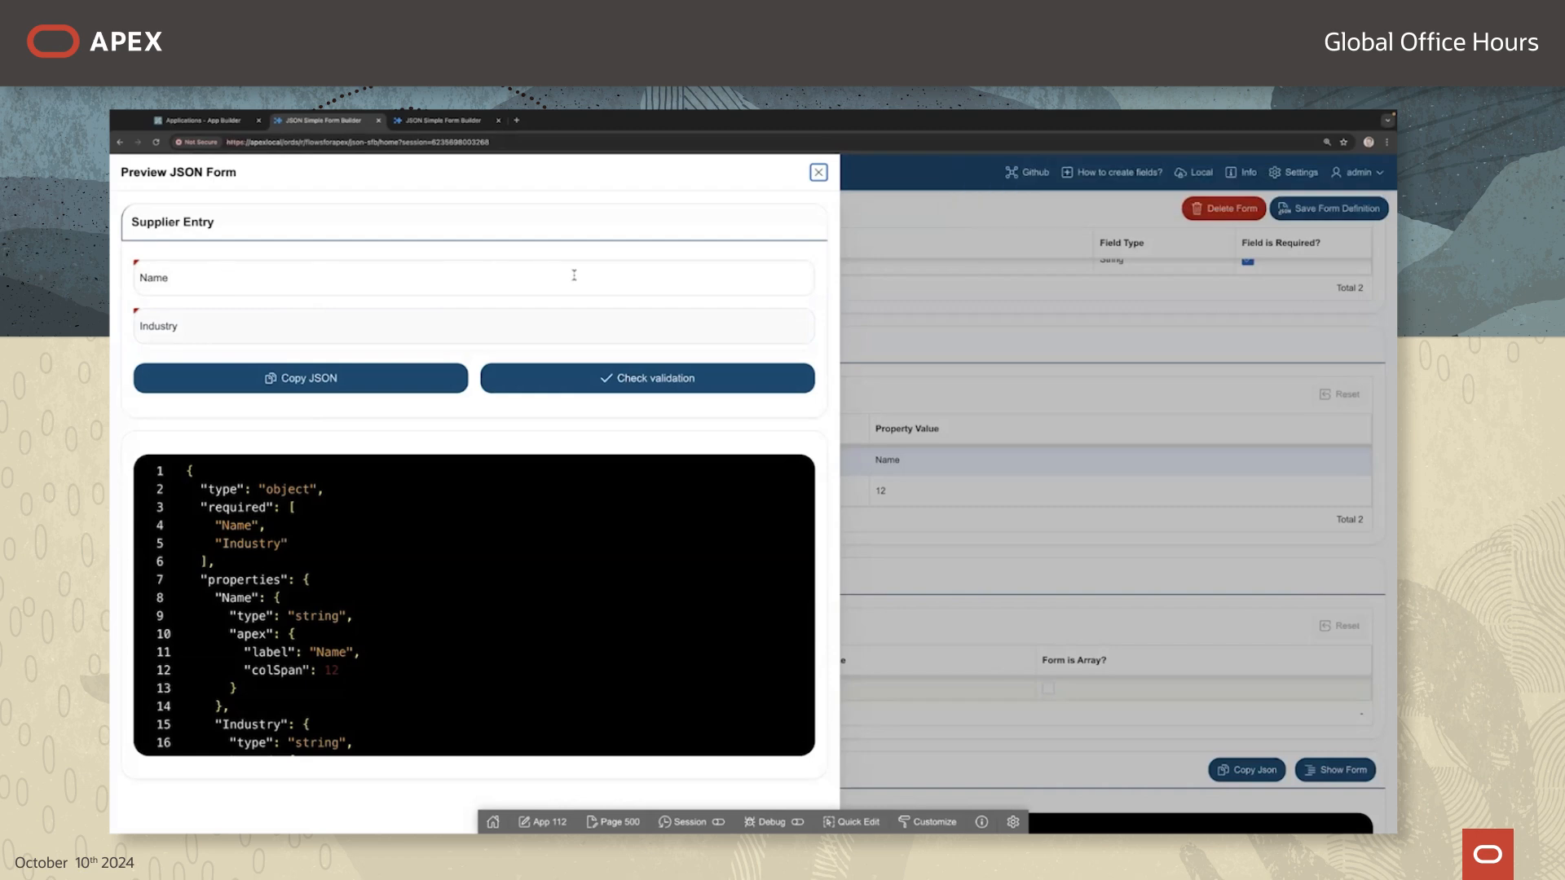
pyautogui.click(355, 325)
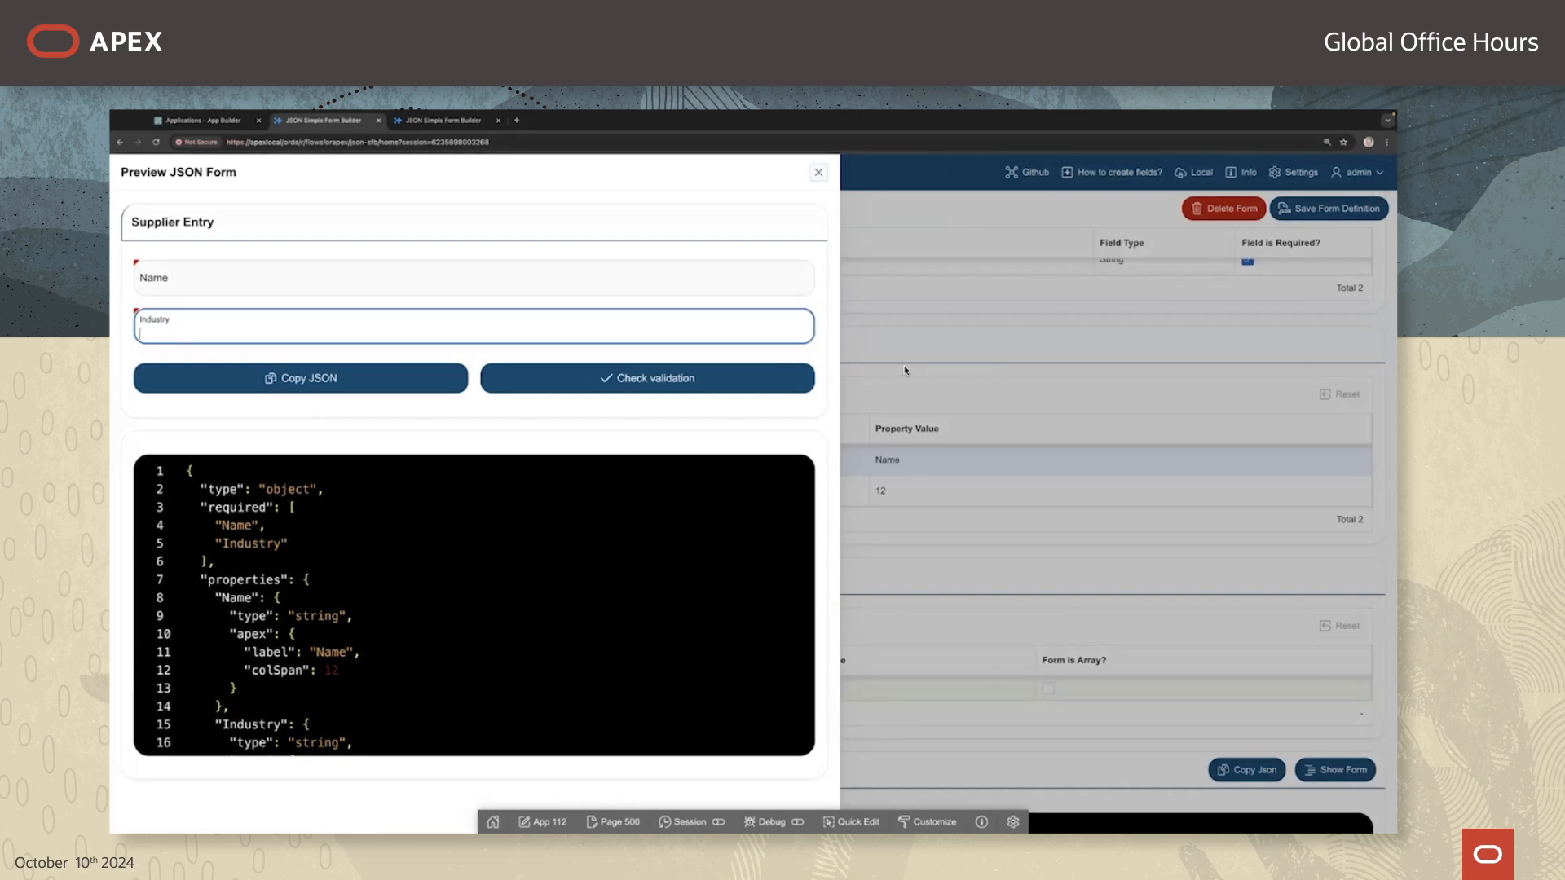
pyautogui.press('Escape')
# Step: Add an Enum (JSON) property to the Industry field with the value ", Retail, Bank, Insurance" and save the form definition
pyautogui.scroll(3, 705, 435)
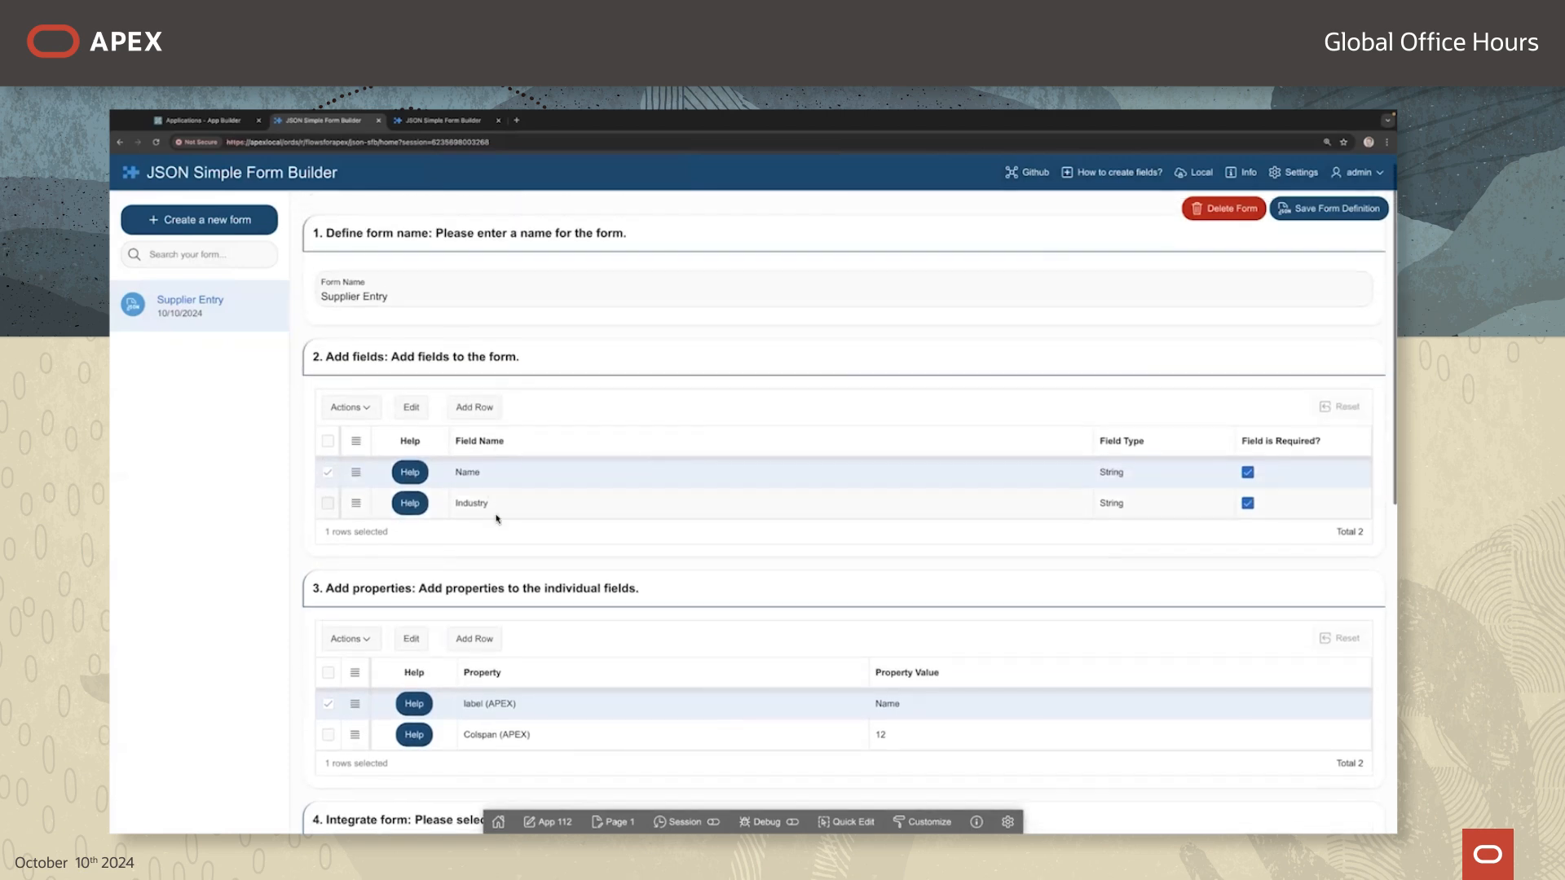
pyautogui.click(499, 505)
pyautogui.scroll(-2, 664, 579)
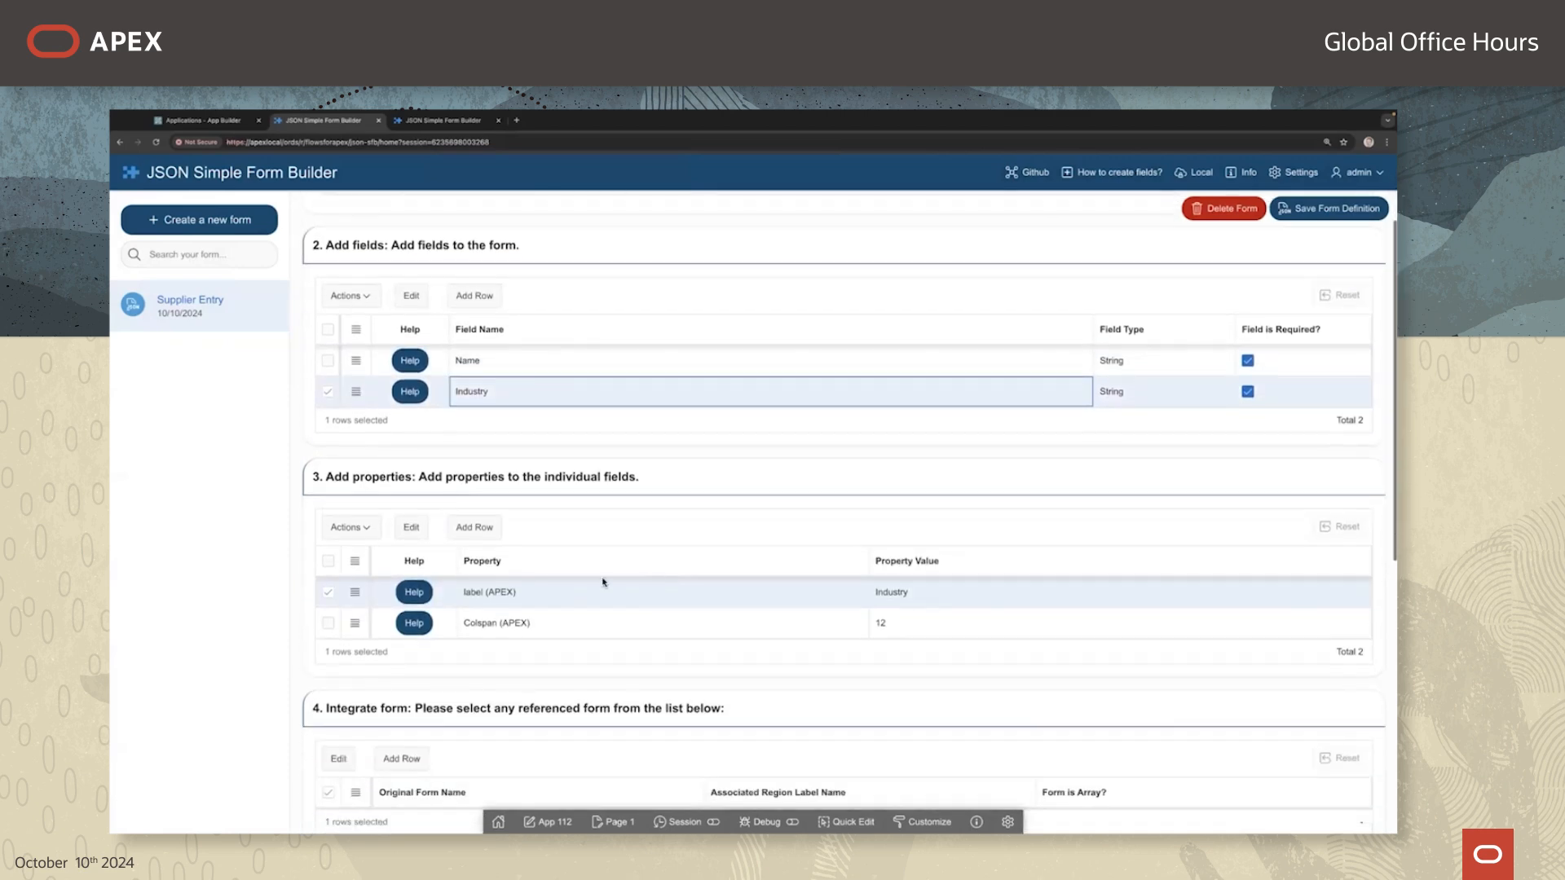
pyautogui.click(481, 536)
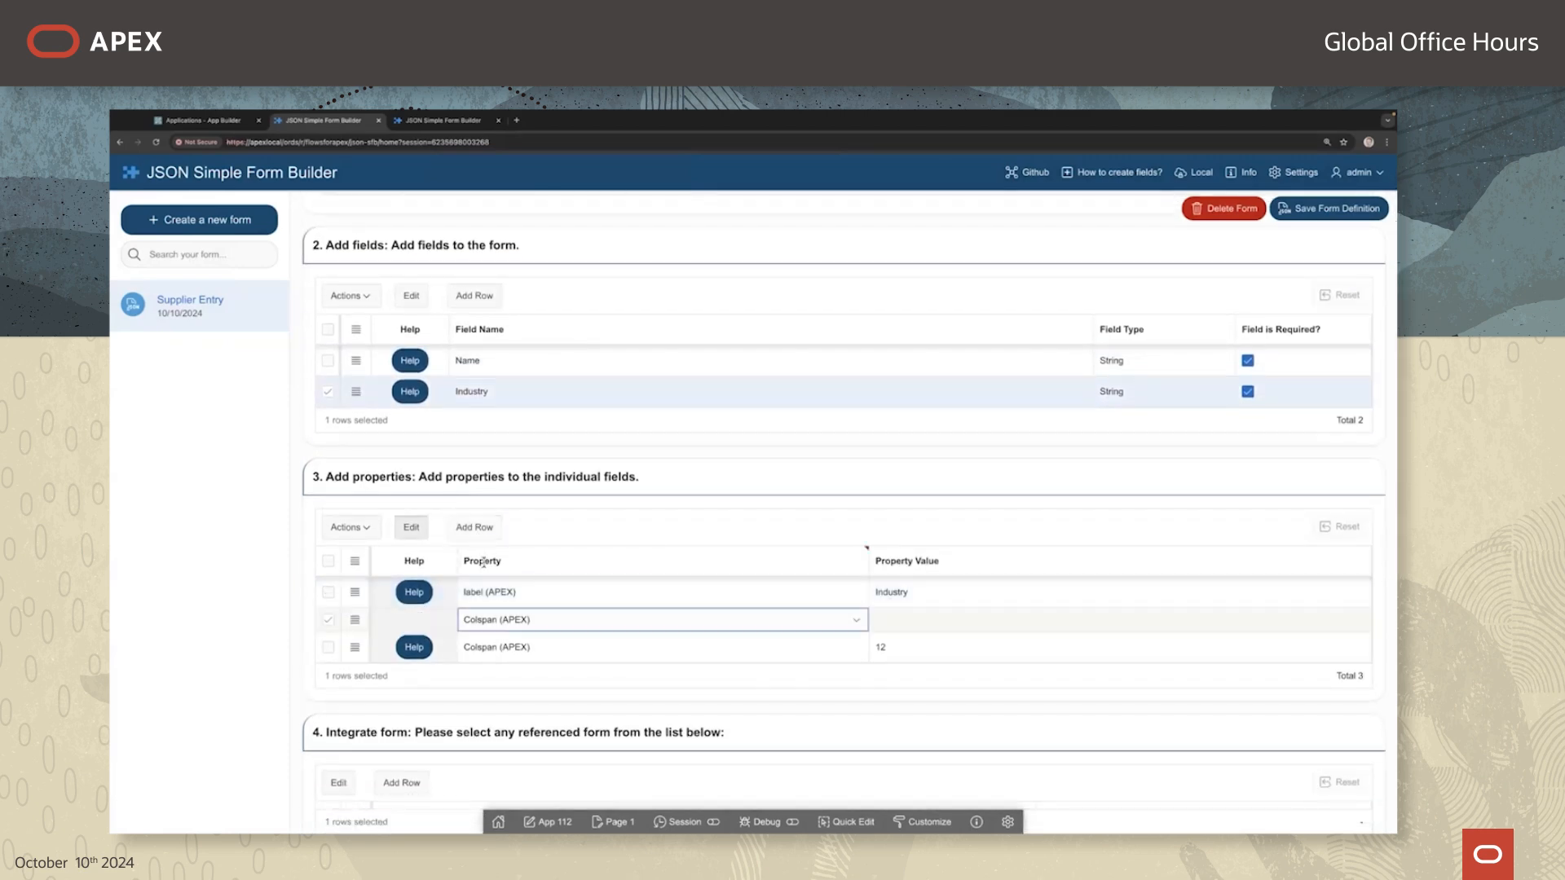
pyautogui.click(508, 623)
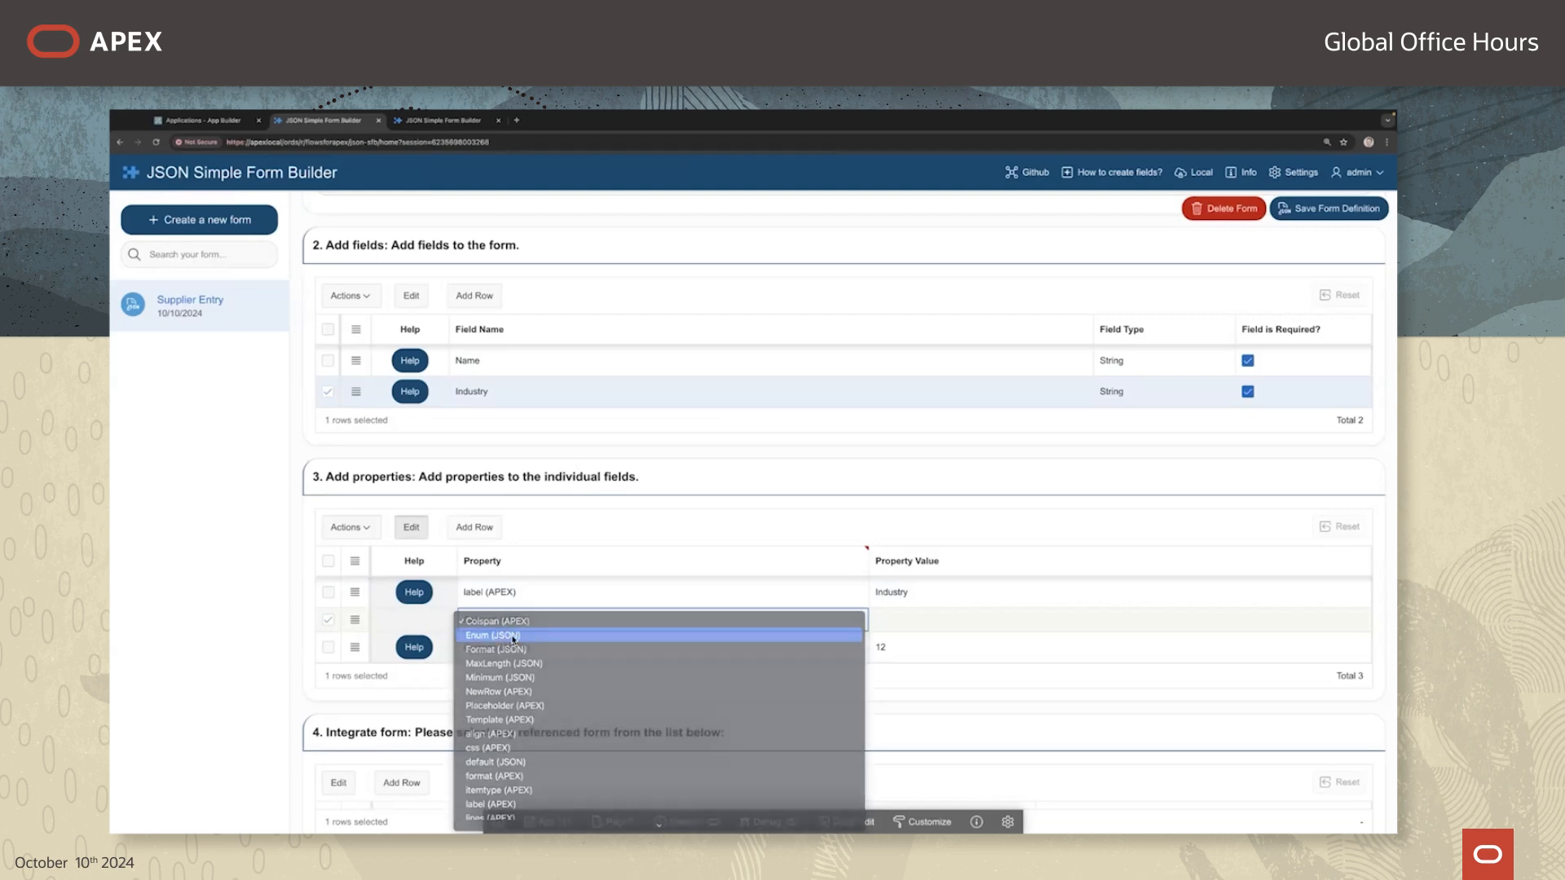
pyautogui.click(504, 636)
pyautogui.click(896, 620)
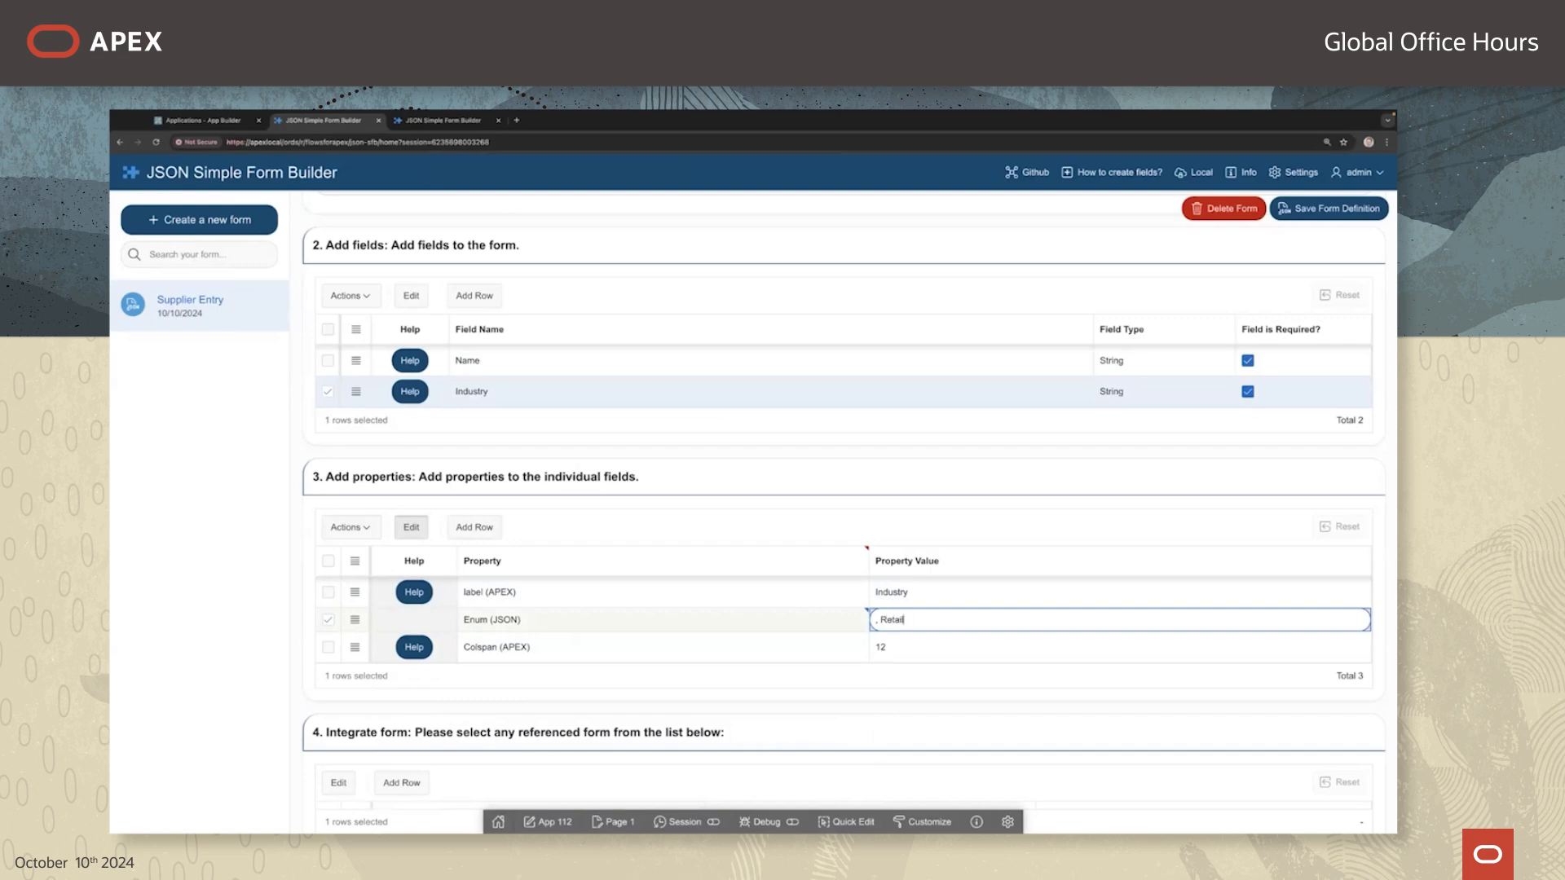
pyautogui.write(', Retail, Bank, Insurance')
pyautogui.click(1284, 208)
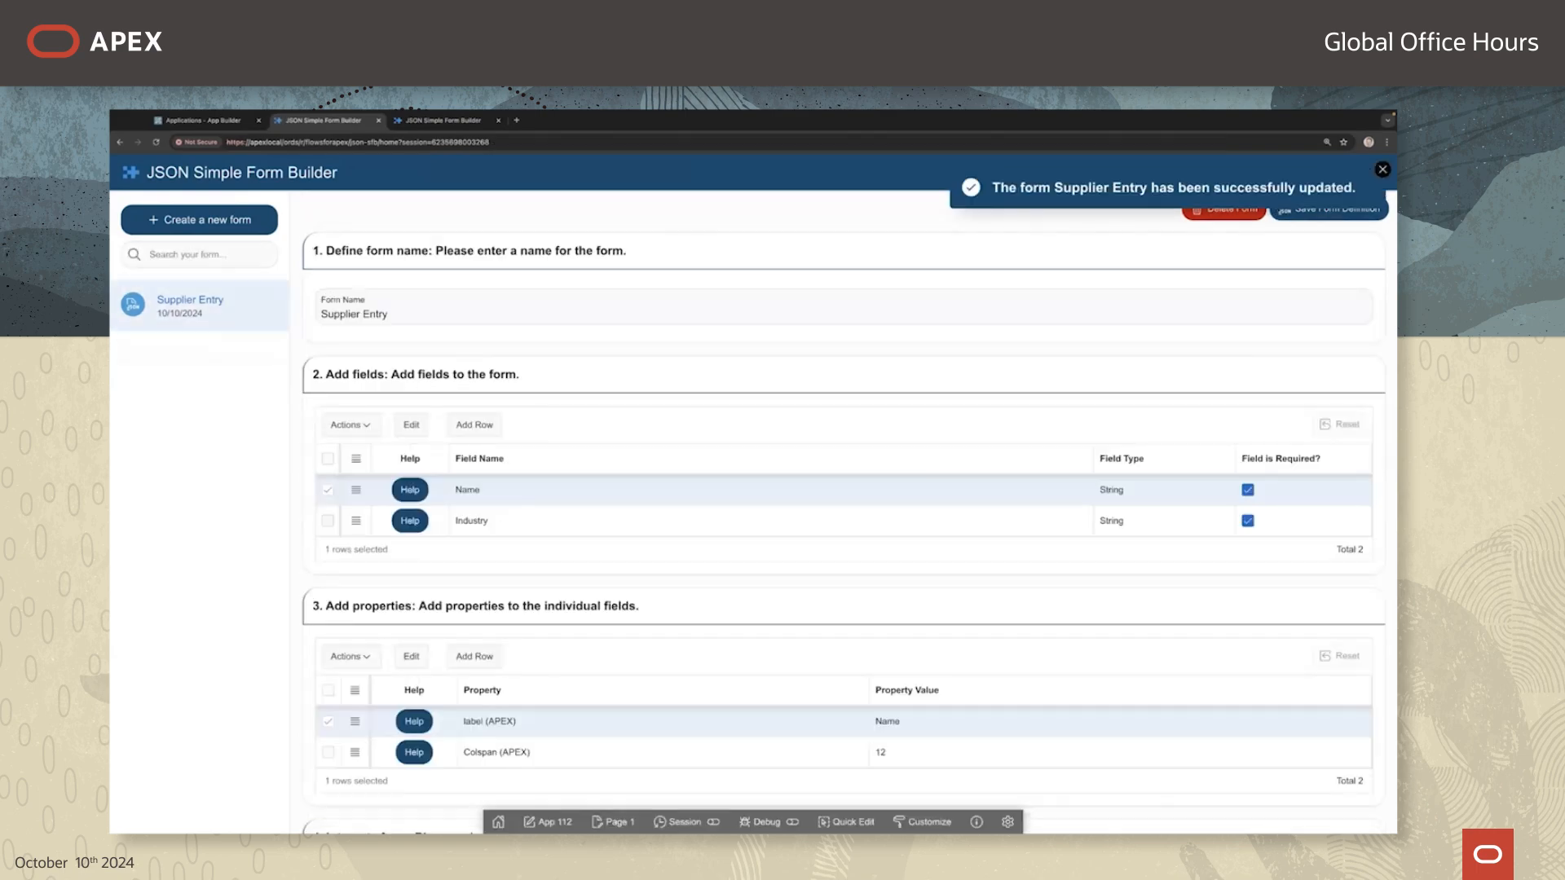
# Step: Preview the form to check the selectable options of the Industry field, and close the preview
pyautogui.scroll(-5, 843, 513)
pyautogui.click(1335, 375)
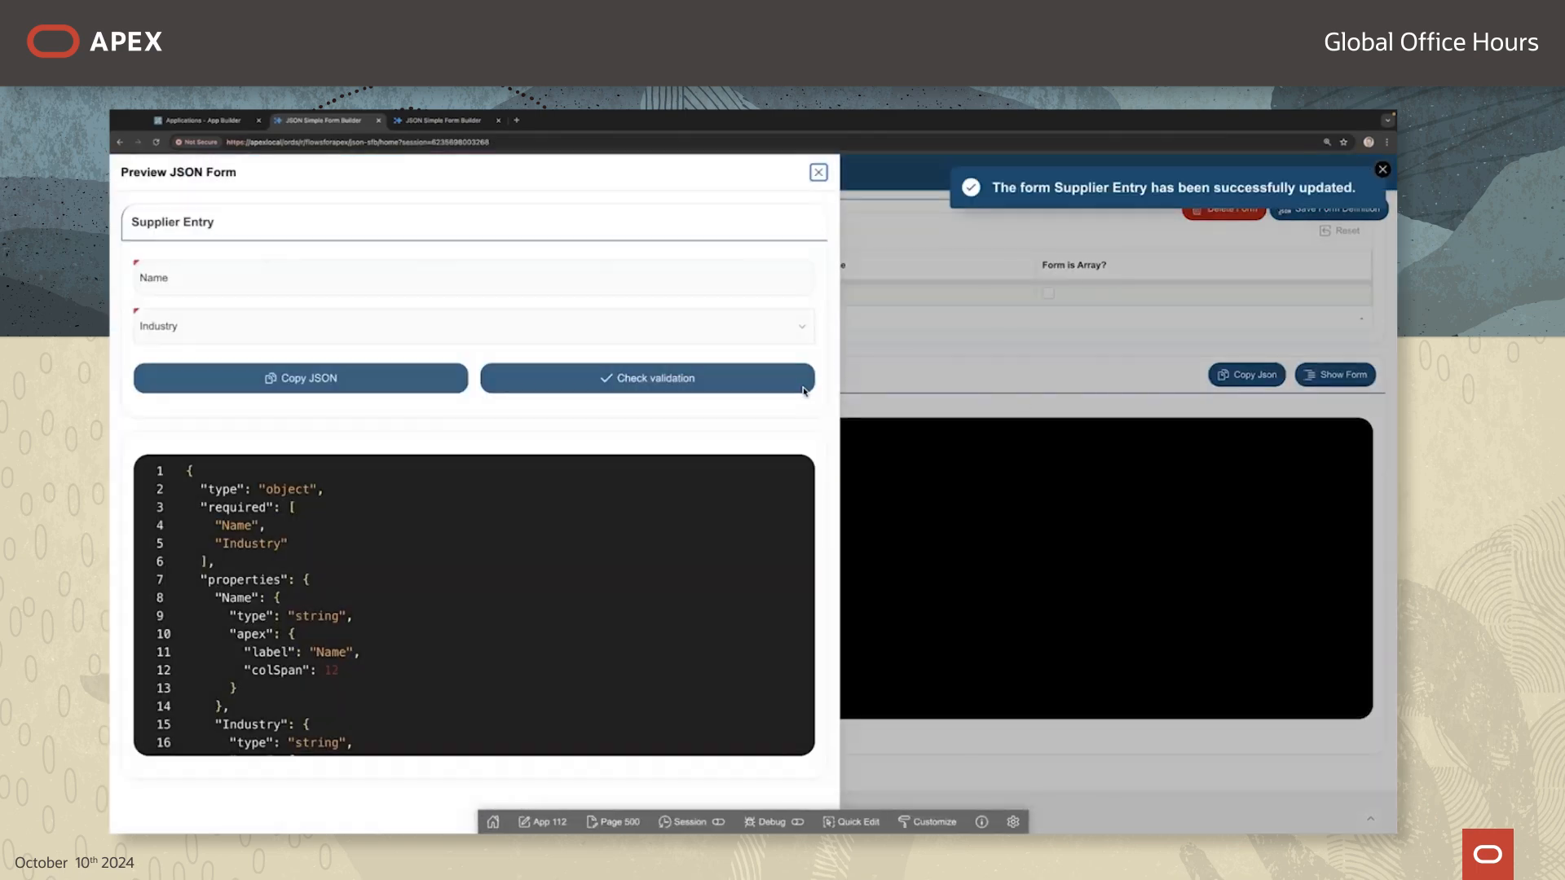
pyautogui.click(388, 331)
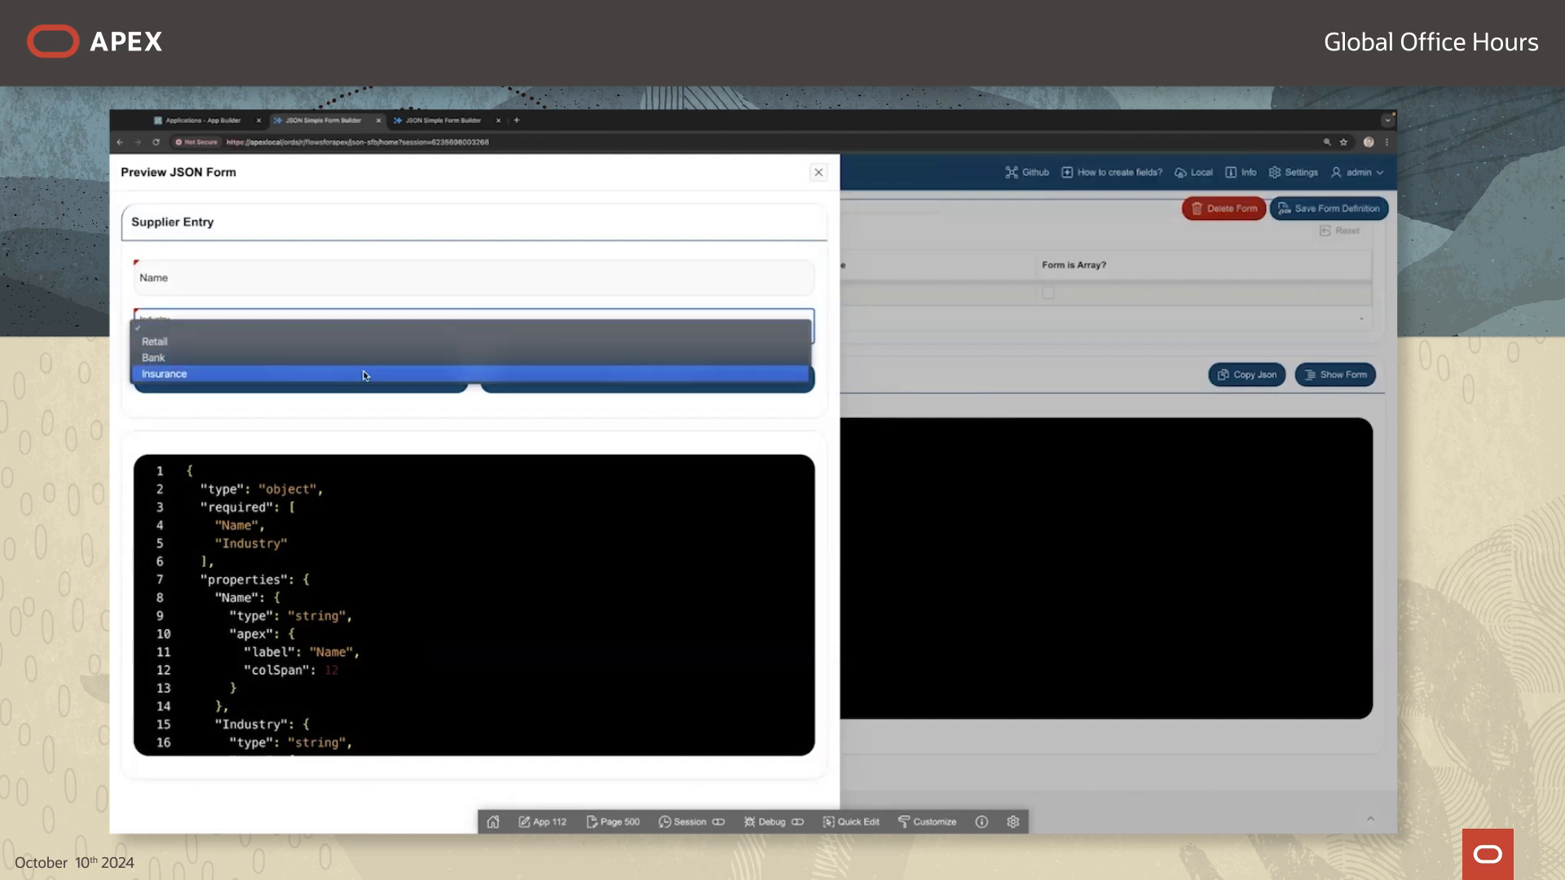
pyautogui.click(907, 340)
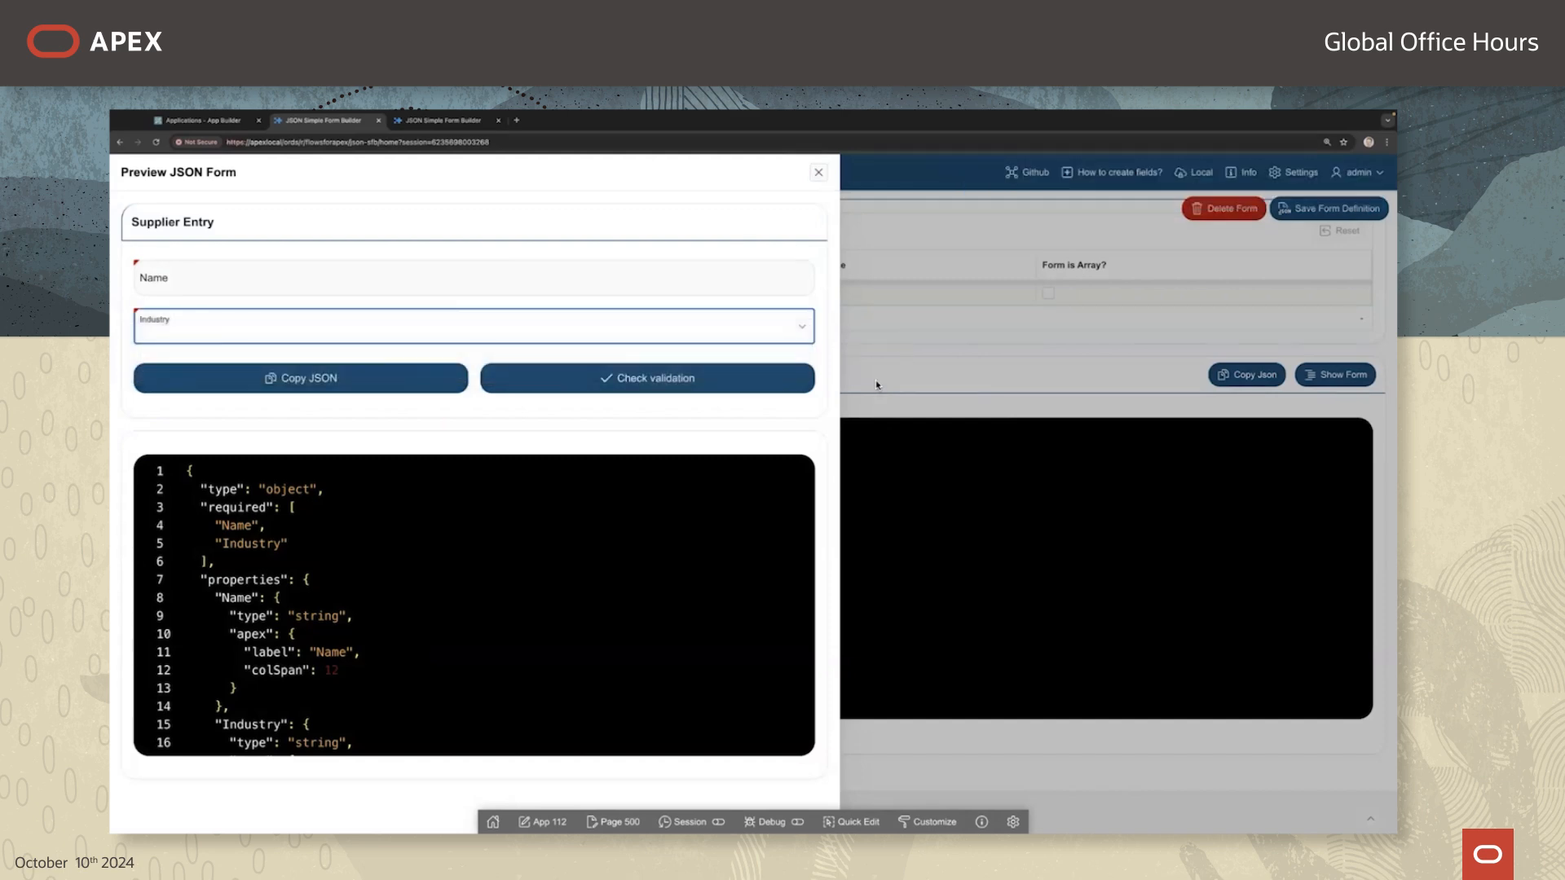
pyautogui.click(875, 389)
# Step: Review the generated JSON of the Supplier Entry form and copy it to the clipboard
pyautogui.scroll(5, 605, 429)
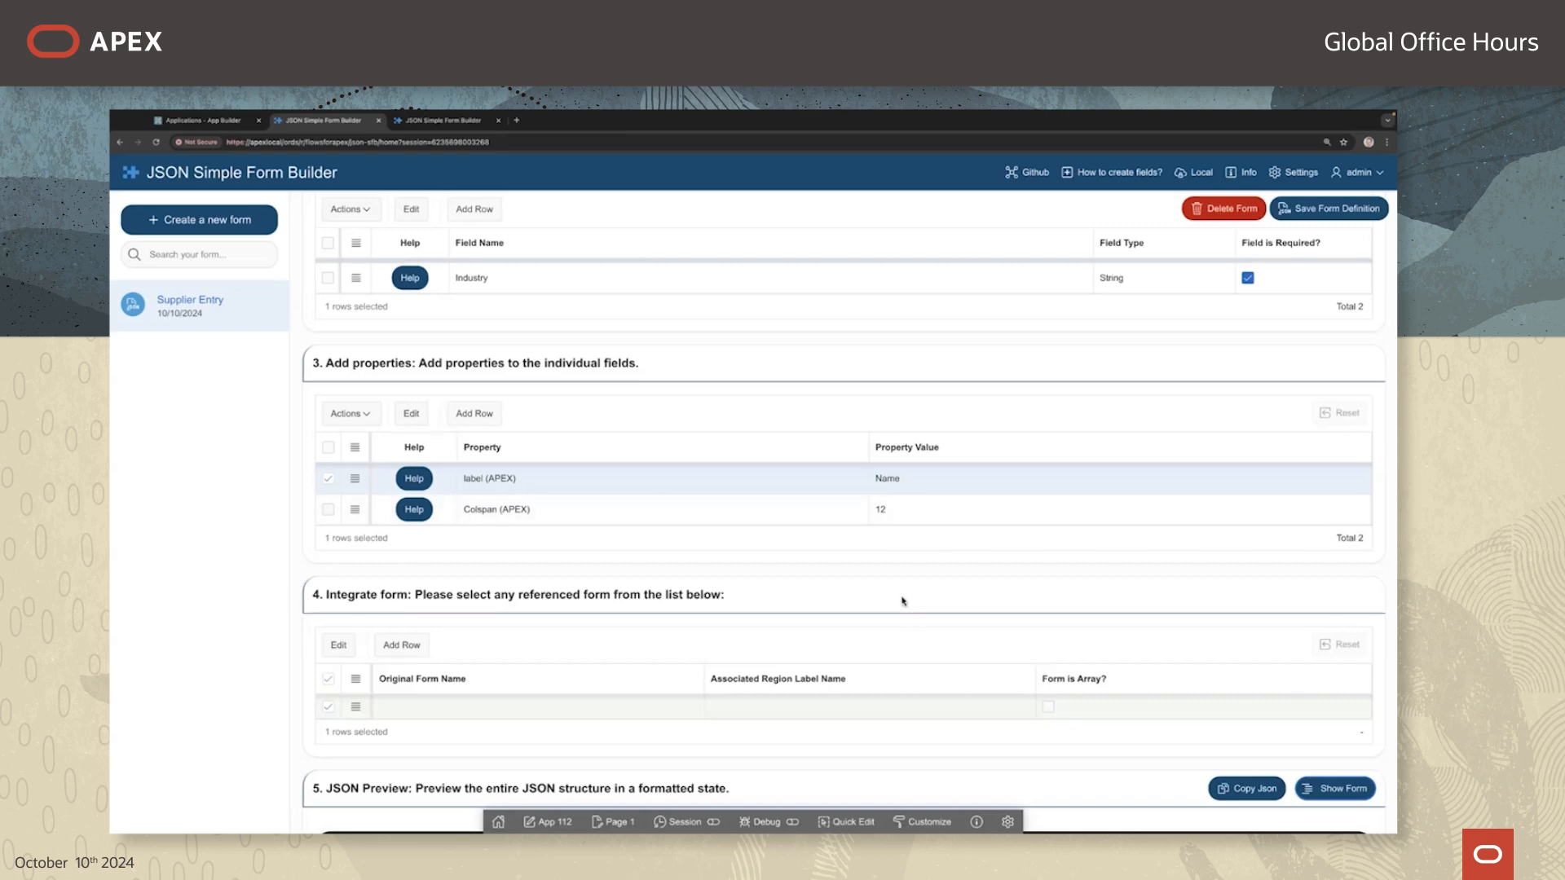
pyautogui.scroll(-2, 903, 601)
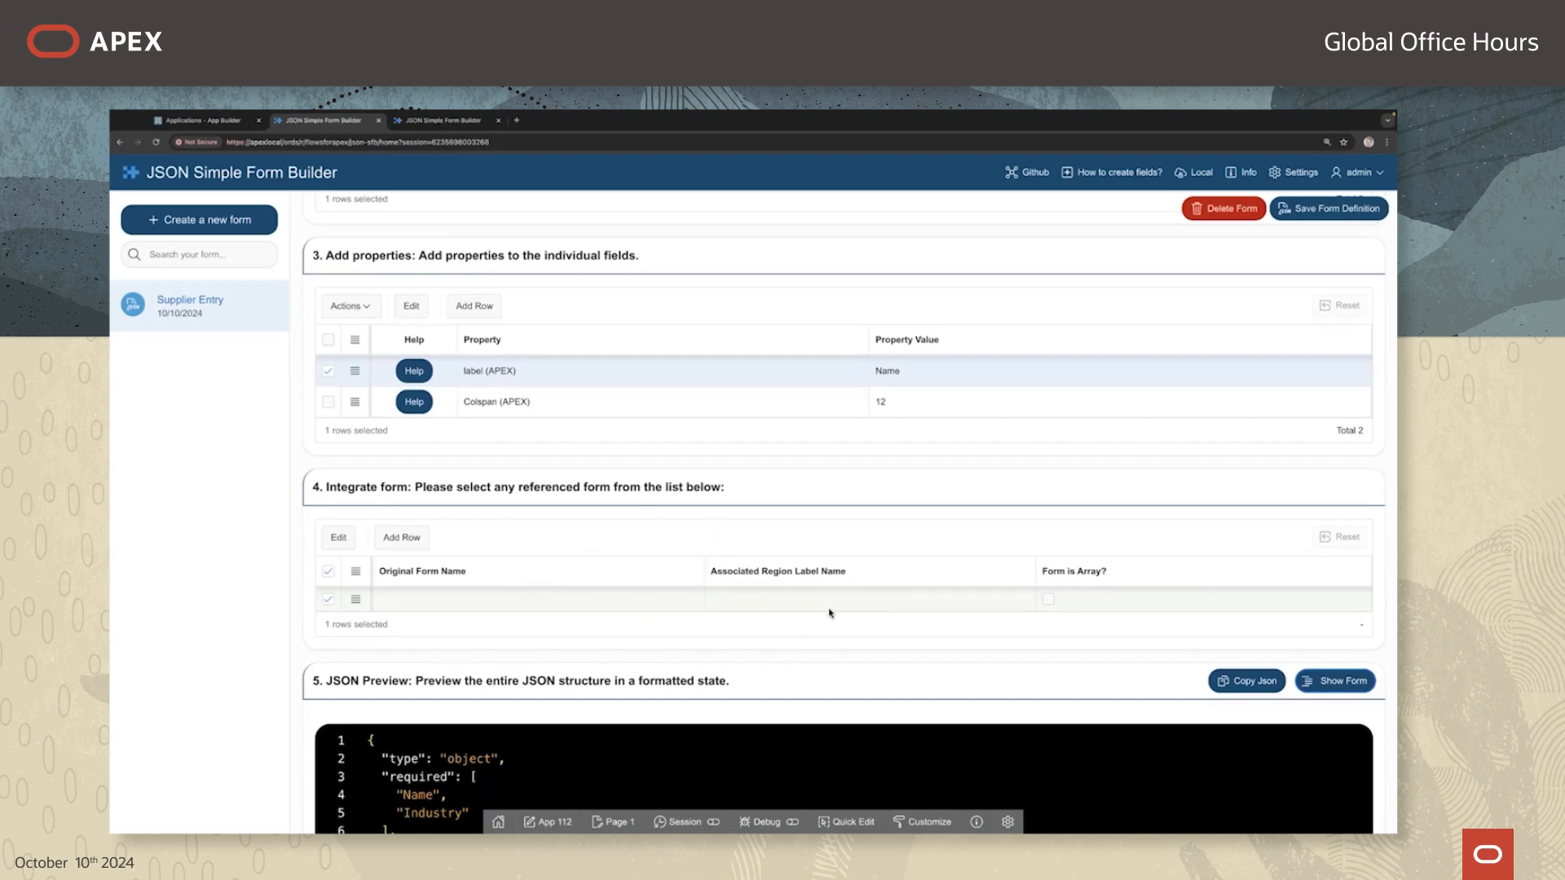
pyautogui.scroll(-3, 706, 598)
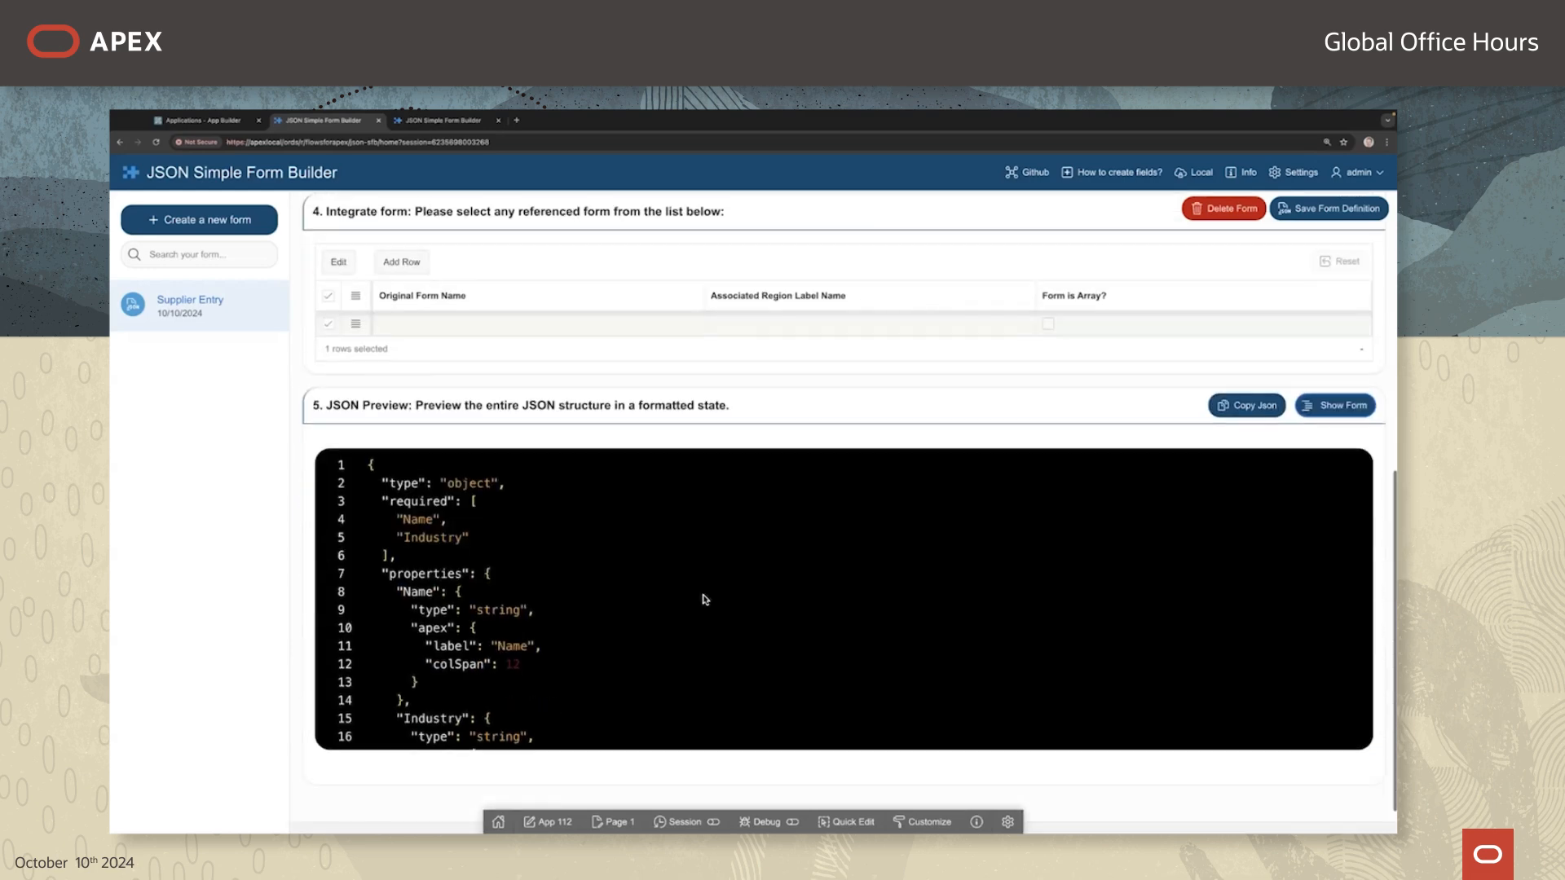
pyautogui.scroll(-2, 843, 599)
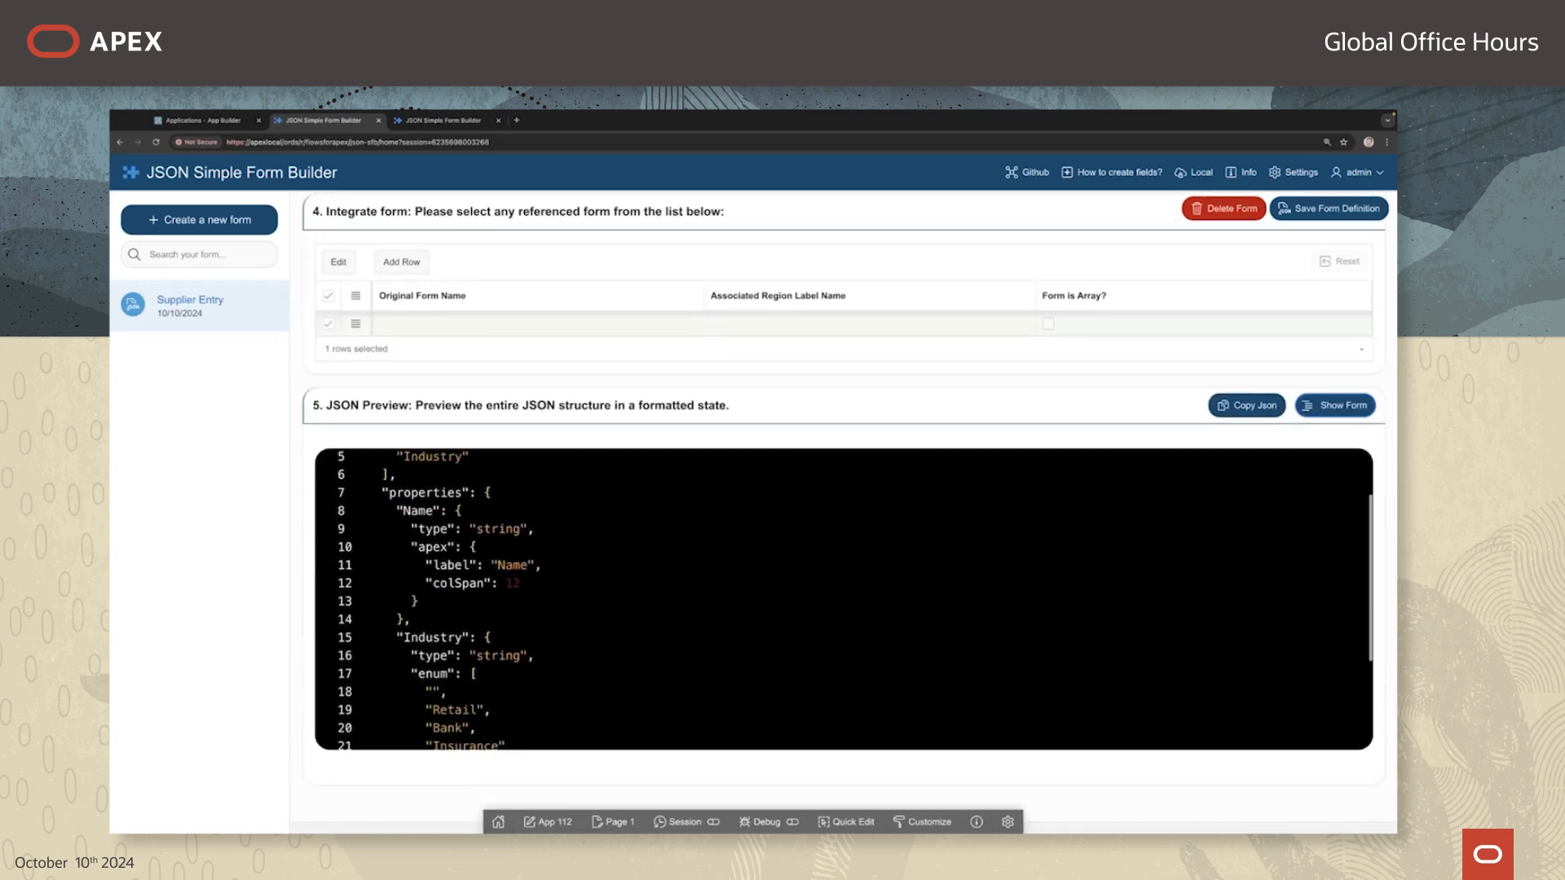
pyautogui.scroll(2, 843, 599)
pyautogui.click(1239, 406)
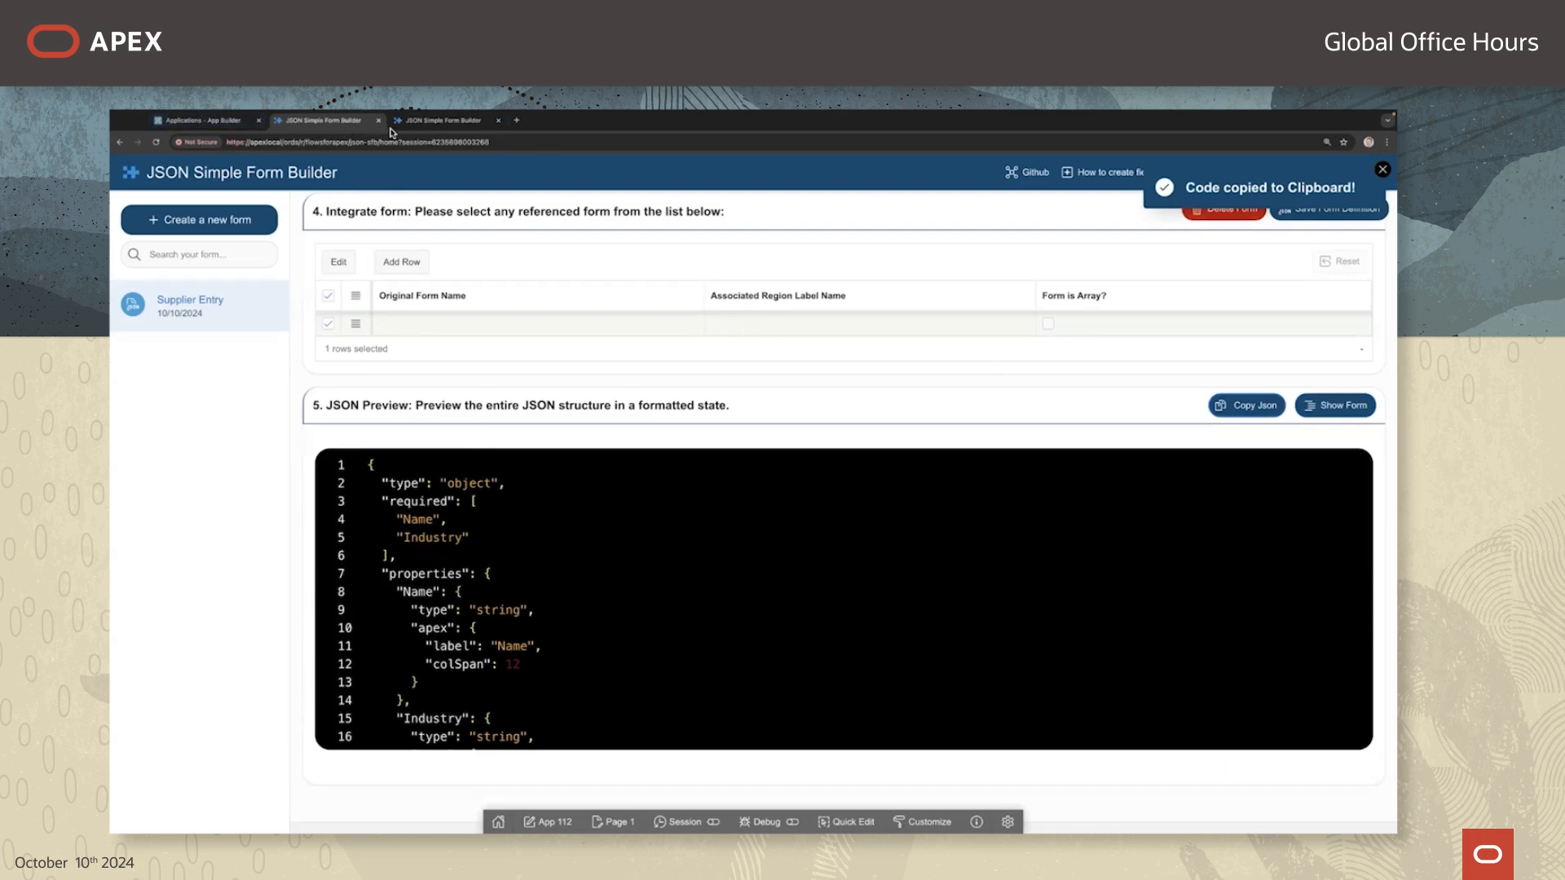
# Step: In Flows for APEX, replace the JSON of the Supplier Entry simple form template with the copied definition and apply the changes
pyautogui.click(204, 121)
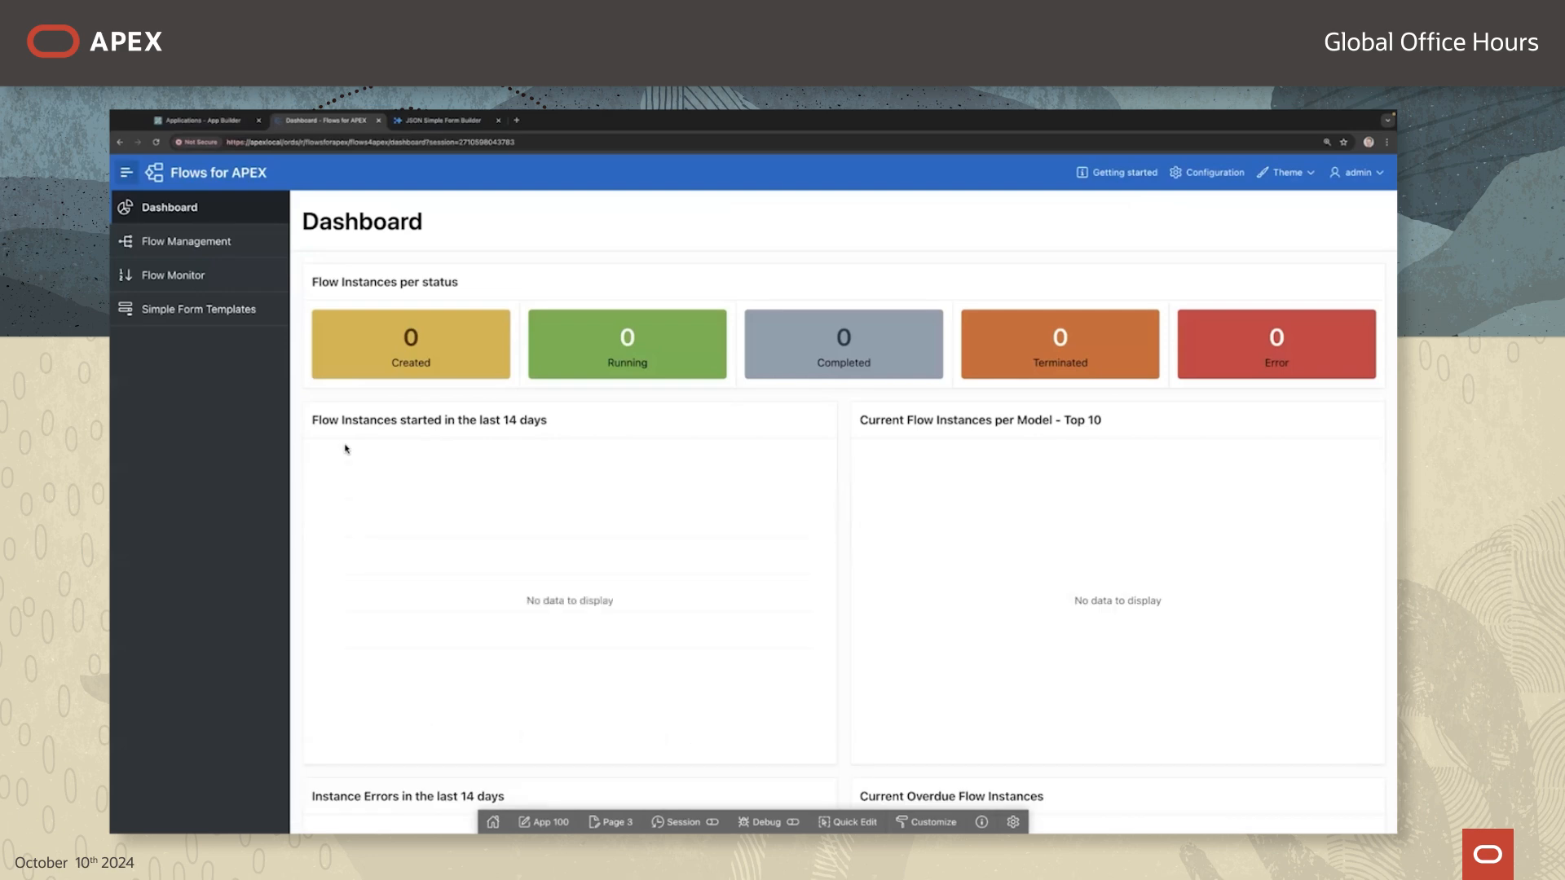
pyautogui.click(201, 315)
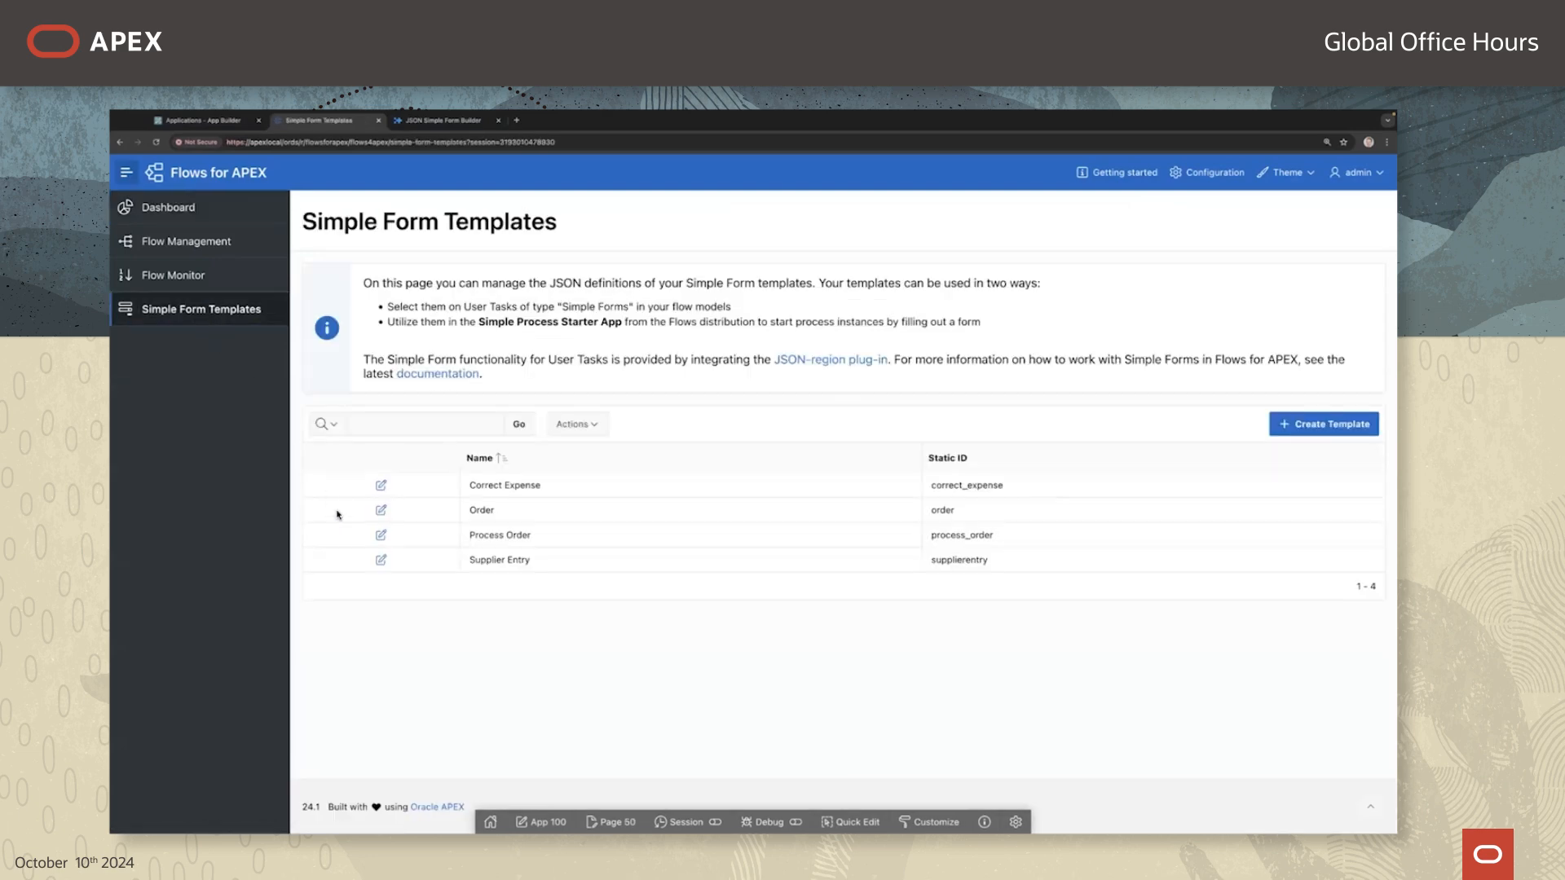
pyautogui.click(380, 561)
pyautogui.click(608, 471)
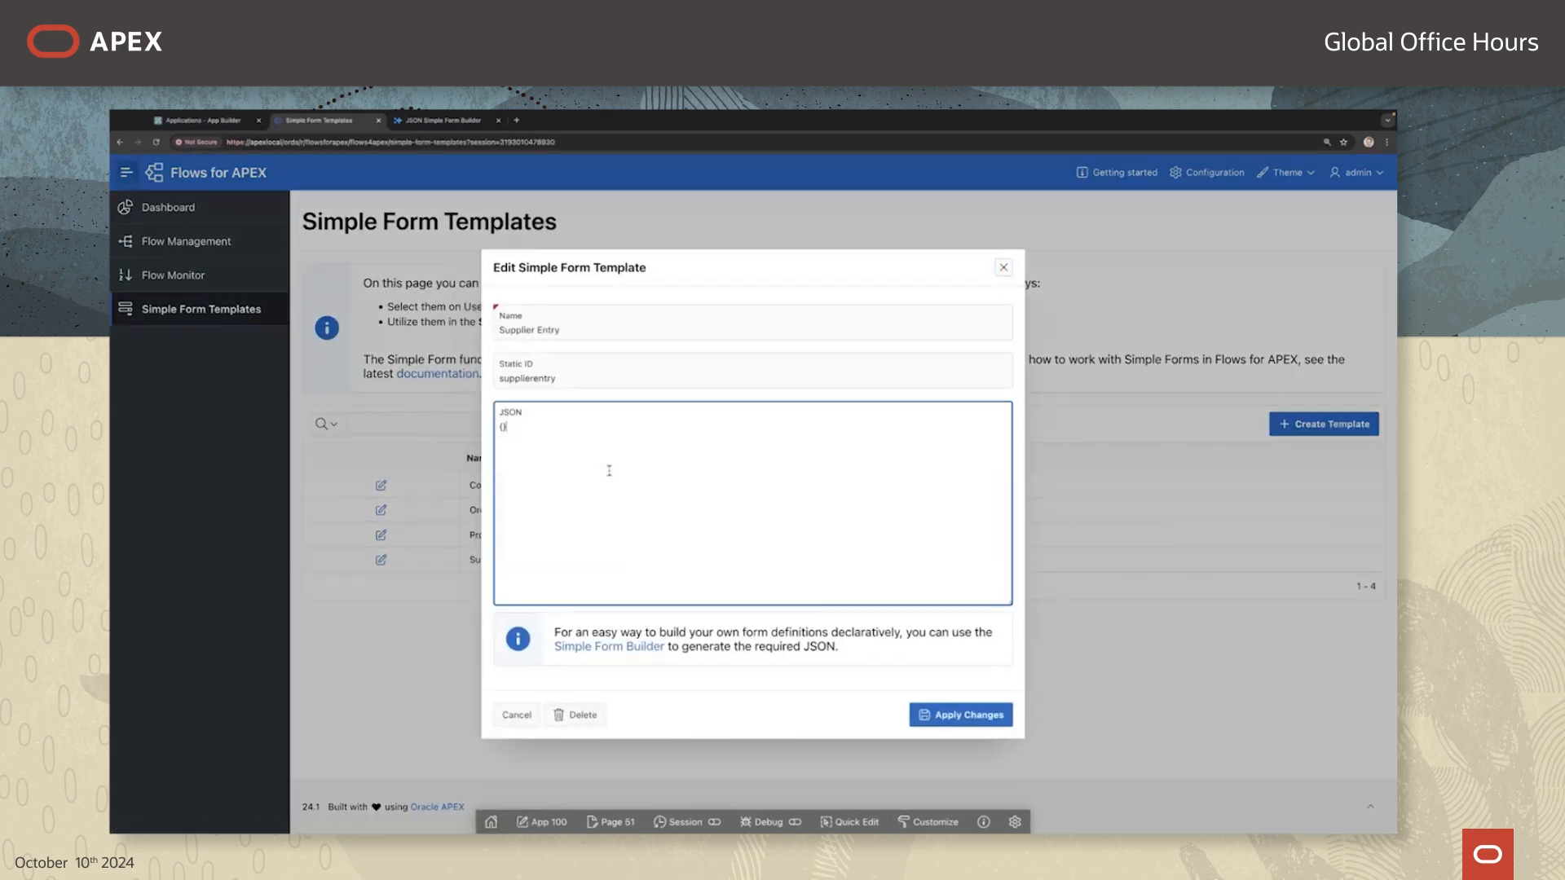
pyautogui.hotkey('ctrl', 'v')
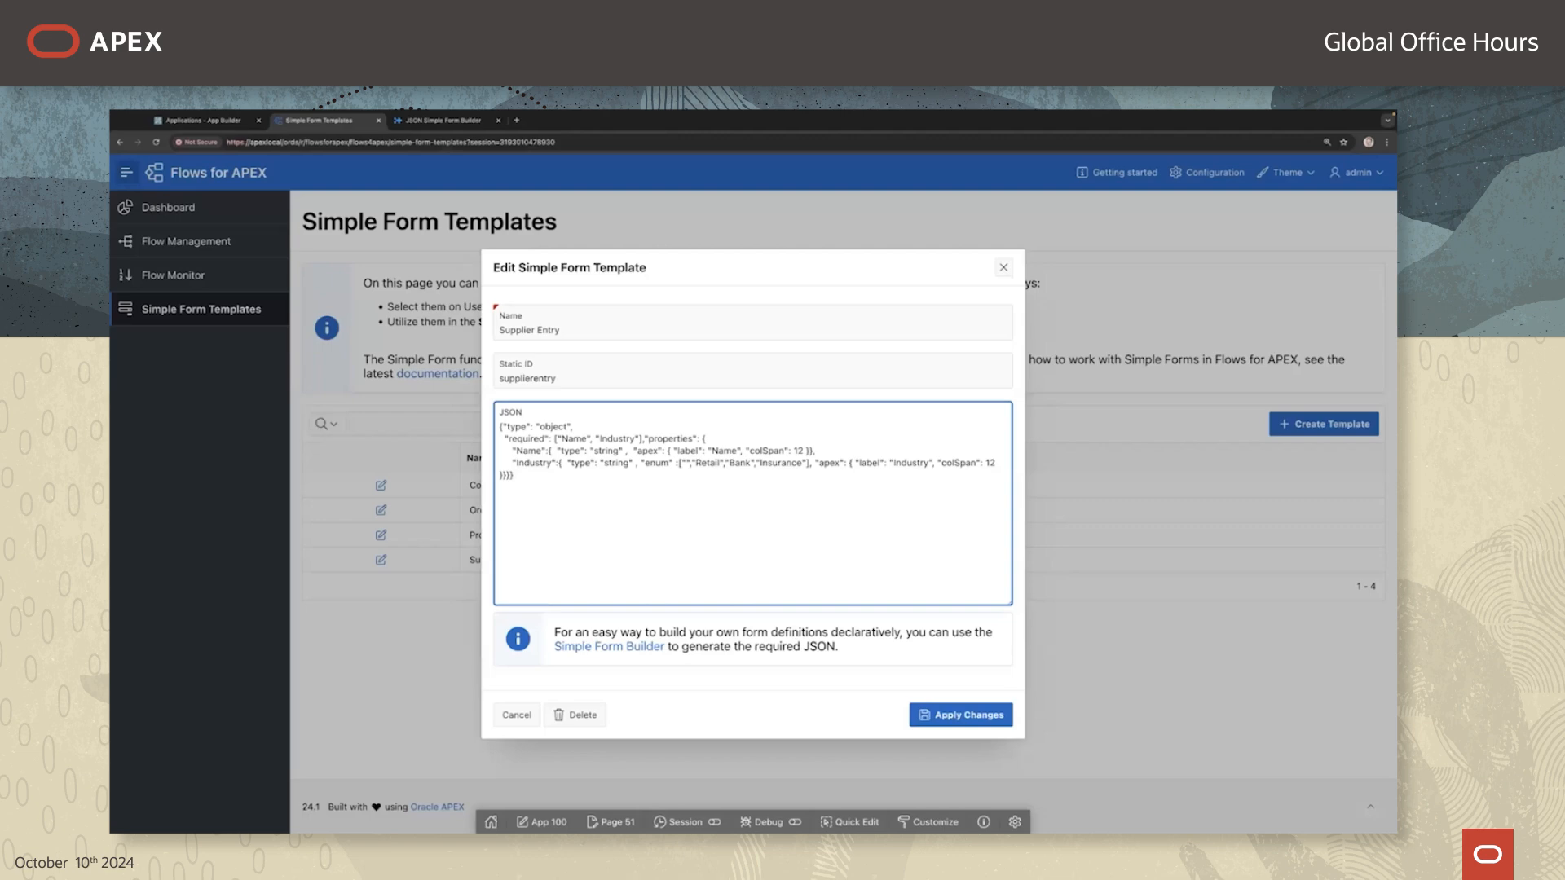
pyautogui.click(957, 715)
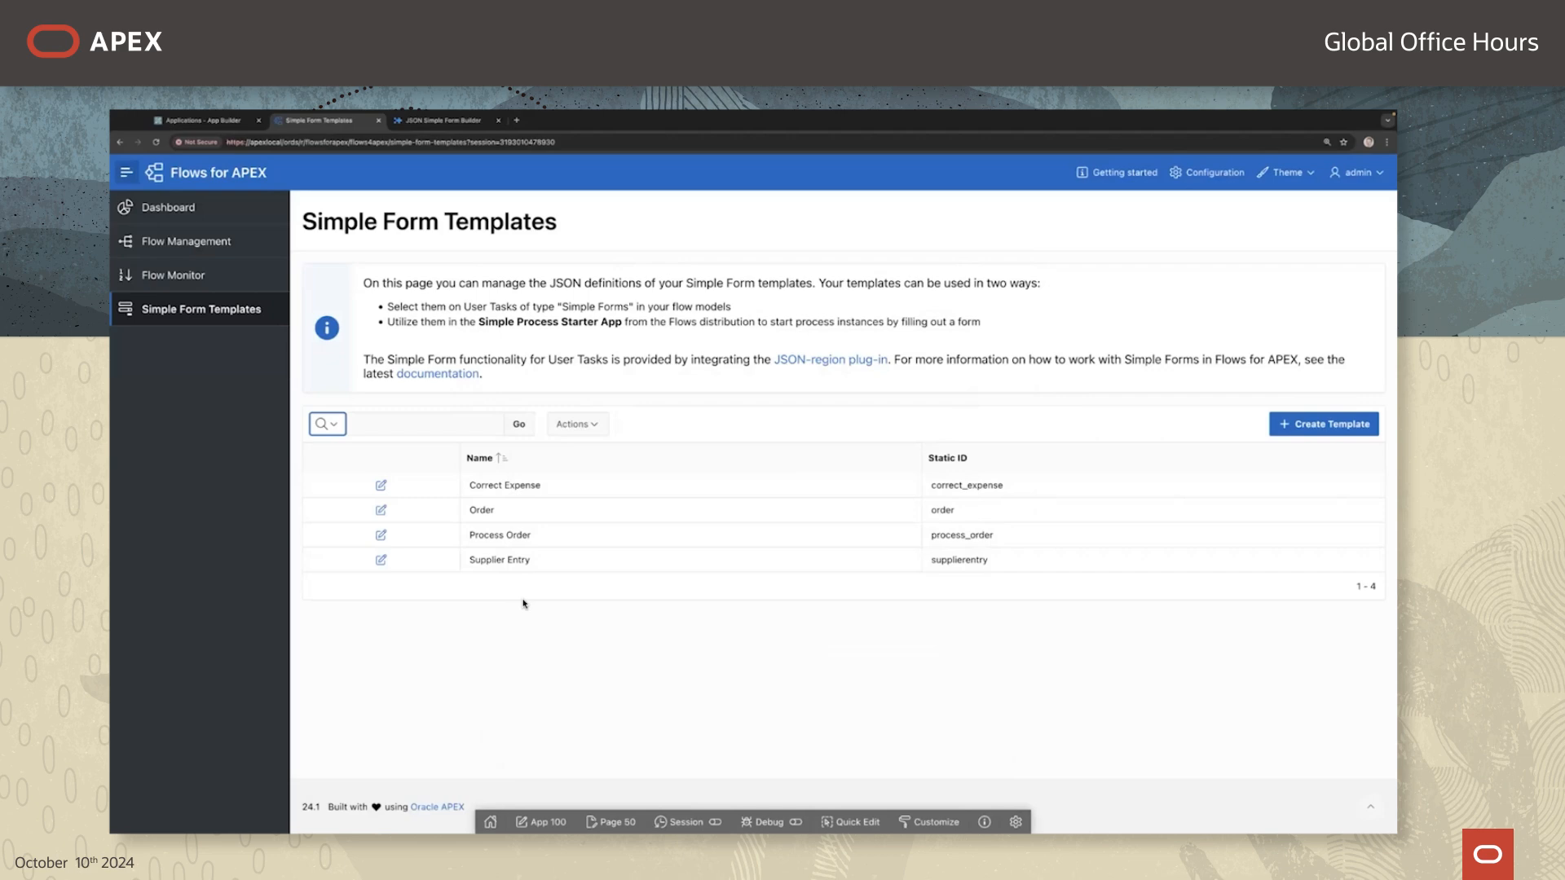
# Step: Create a new flow model with the category Supplier Entry and the name Supplier Entry
pyautogui.click(214, 246)
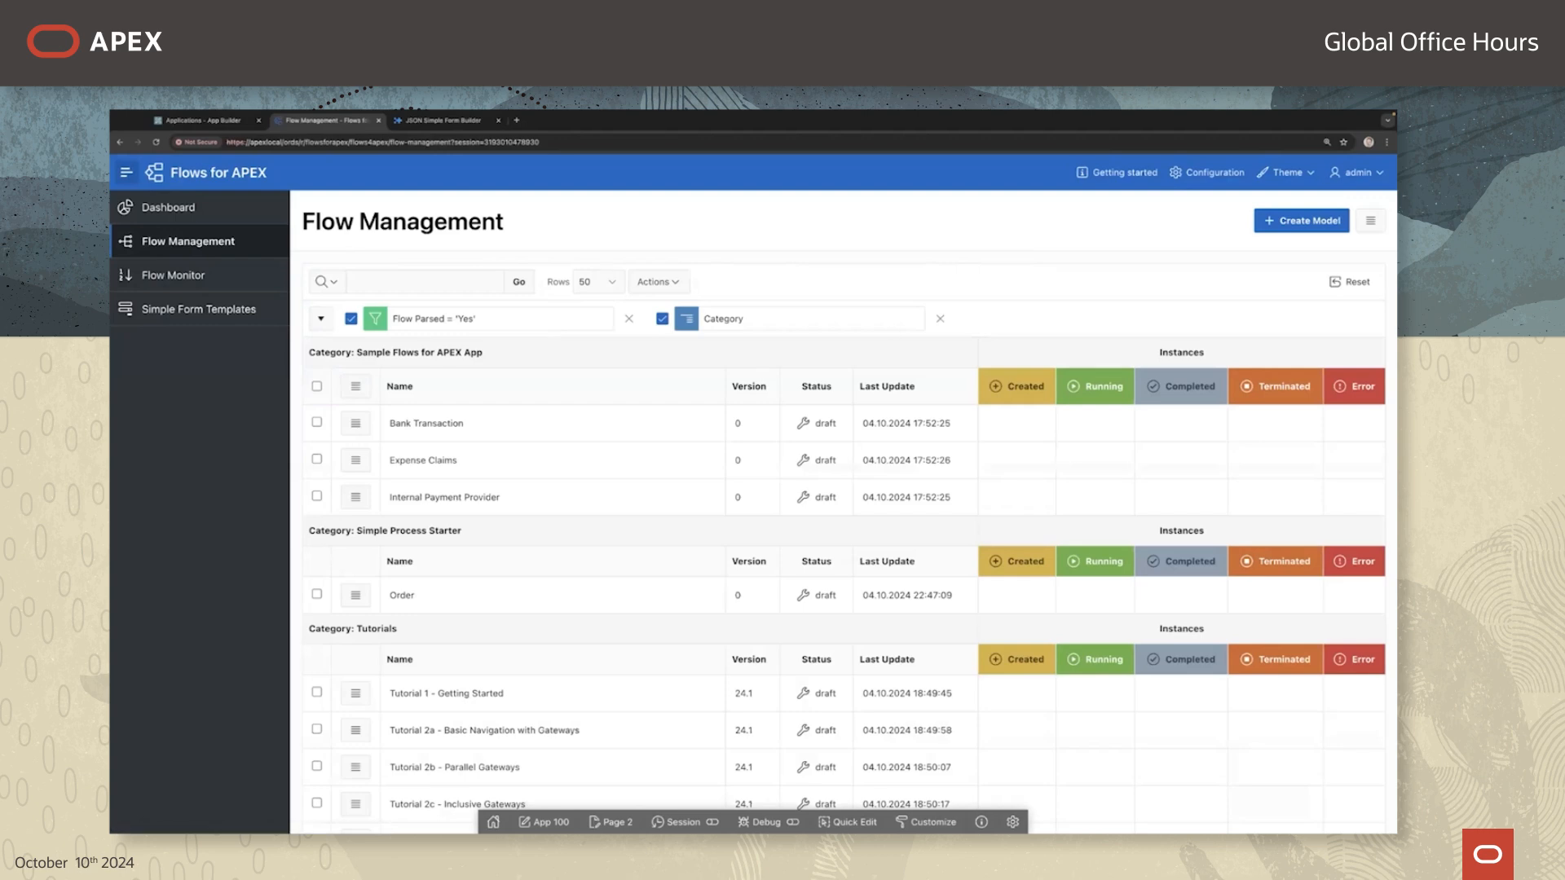
pyautogui.click(1299, 219)
pyautogui.click(559, 354)
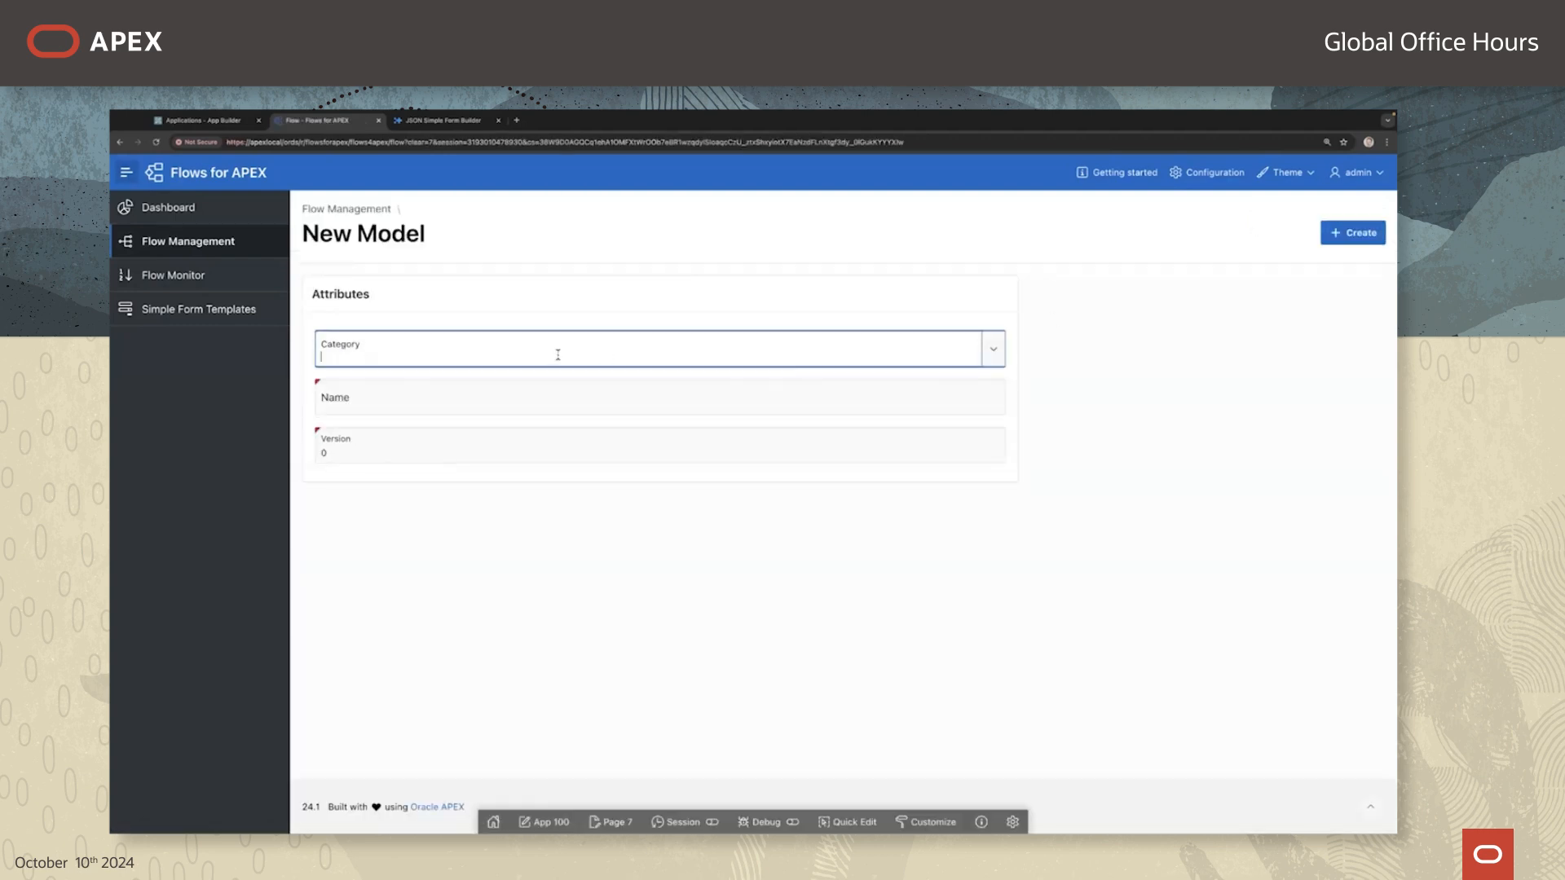
pyautogui.write('Supplier Entry')
pyautogui.press('Tab')
pyautogui.write('Supplier Entry')
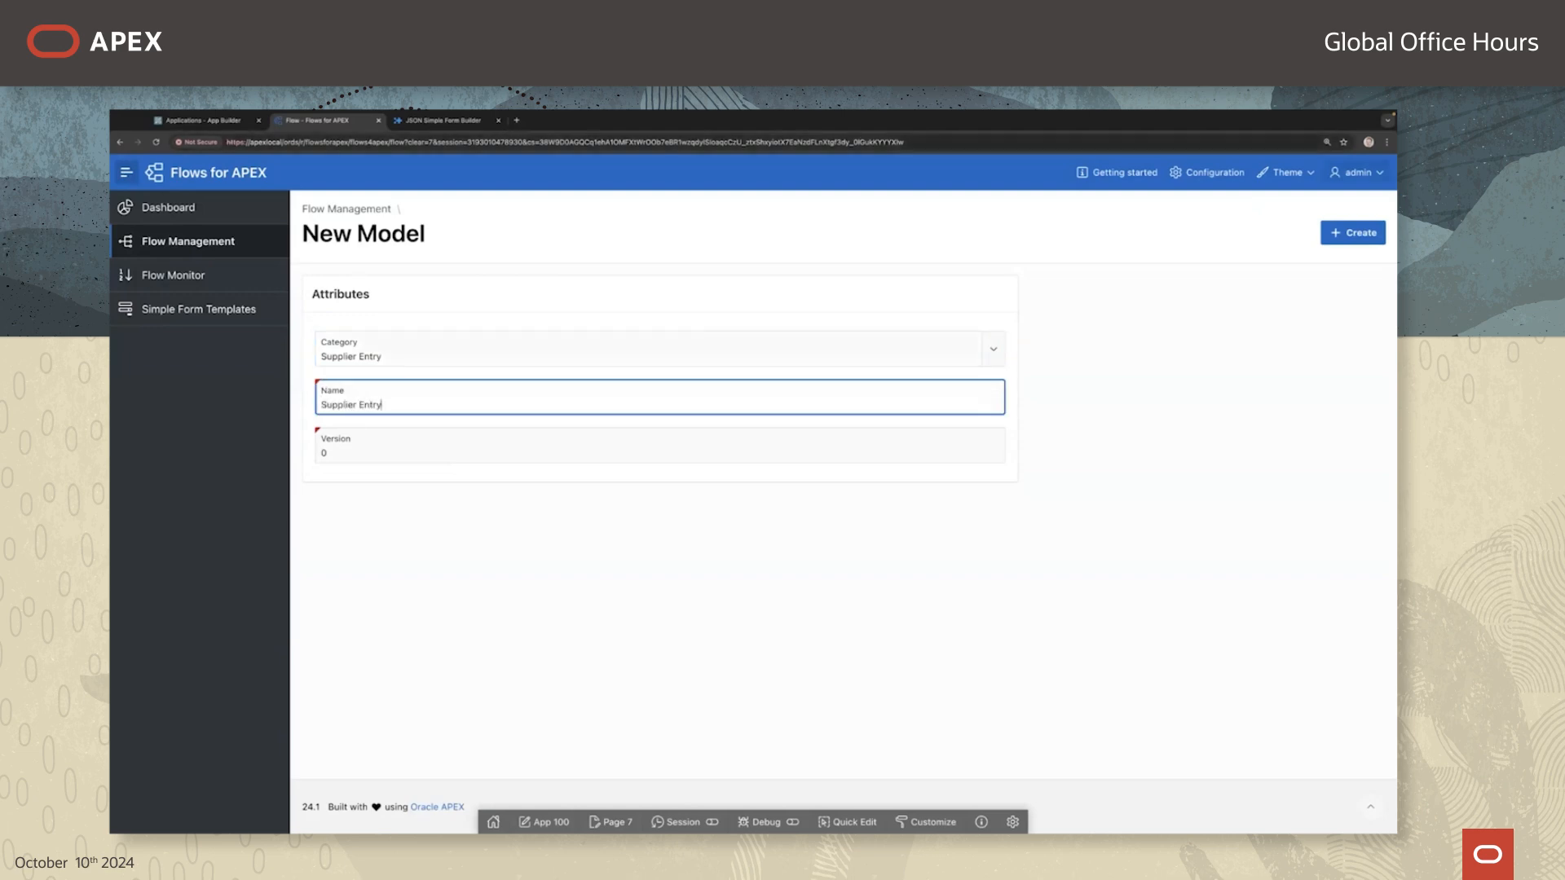
pyautogui.click(1353, 233)
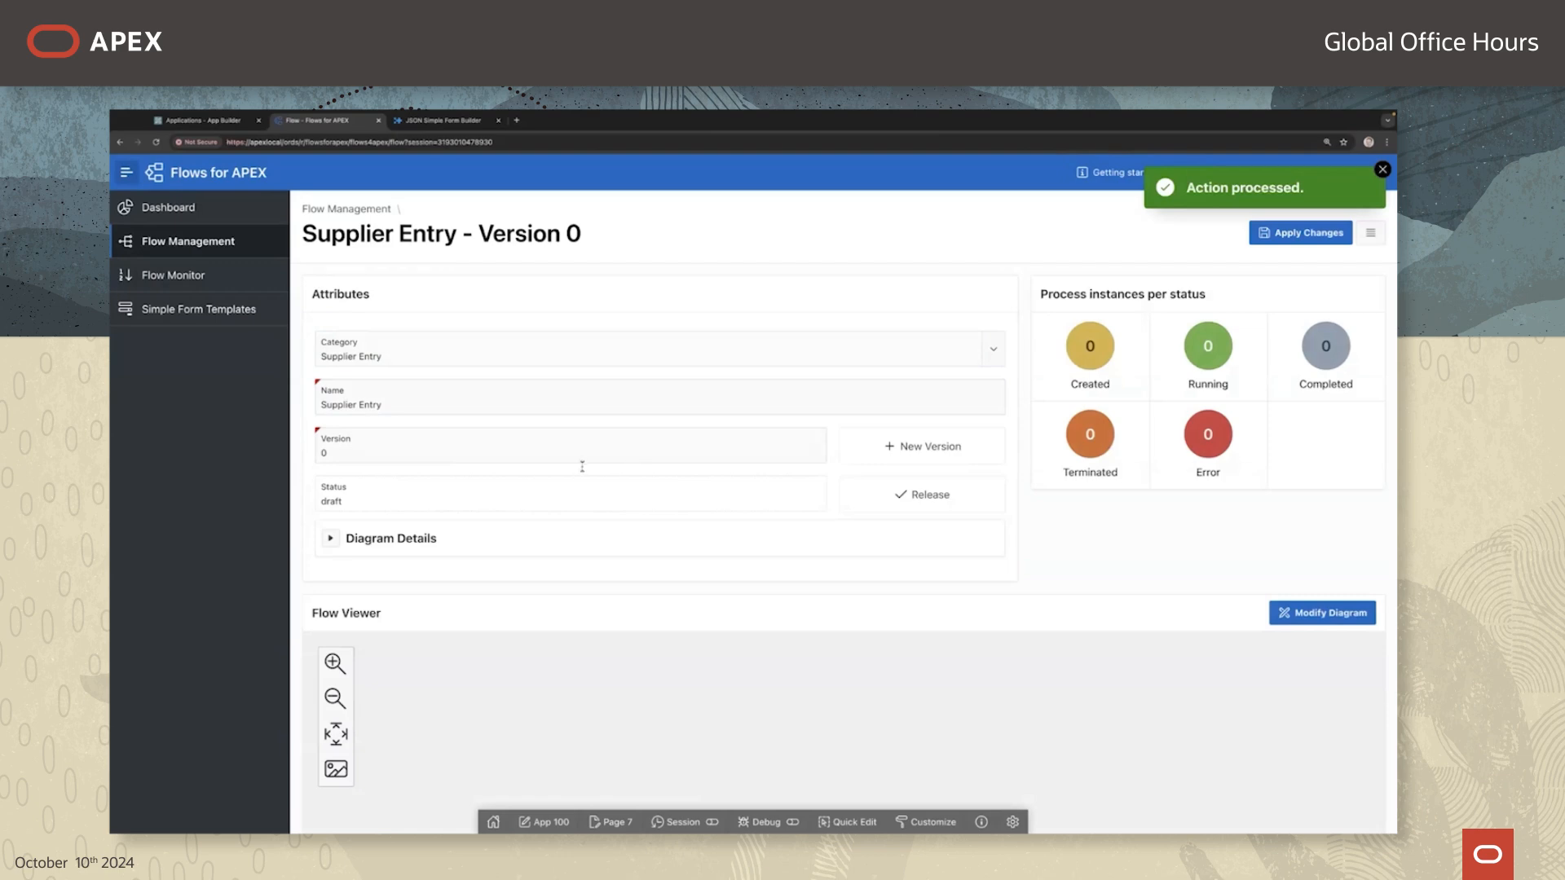
# Step: Open the model's diagram for editing and build a connected flow of a start event, a task and an end event
pyautogui.scroll(-3, 628, 561)
pyautogui.click(1322, 434)
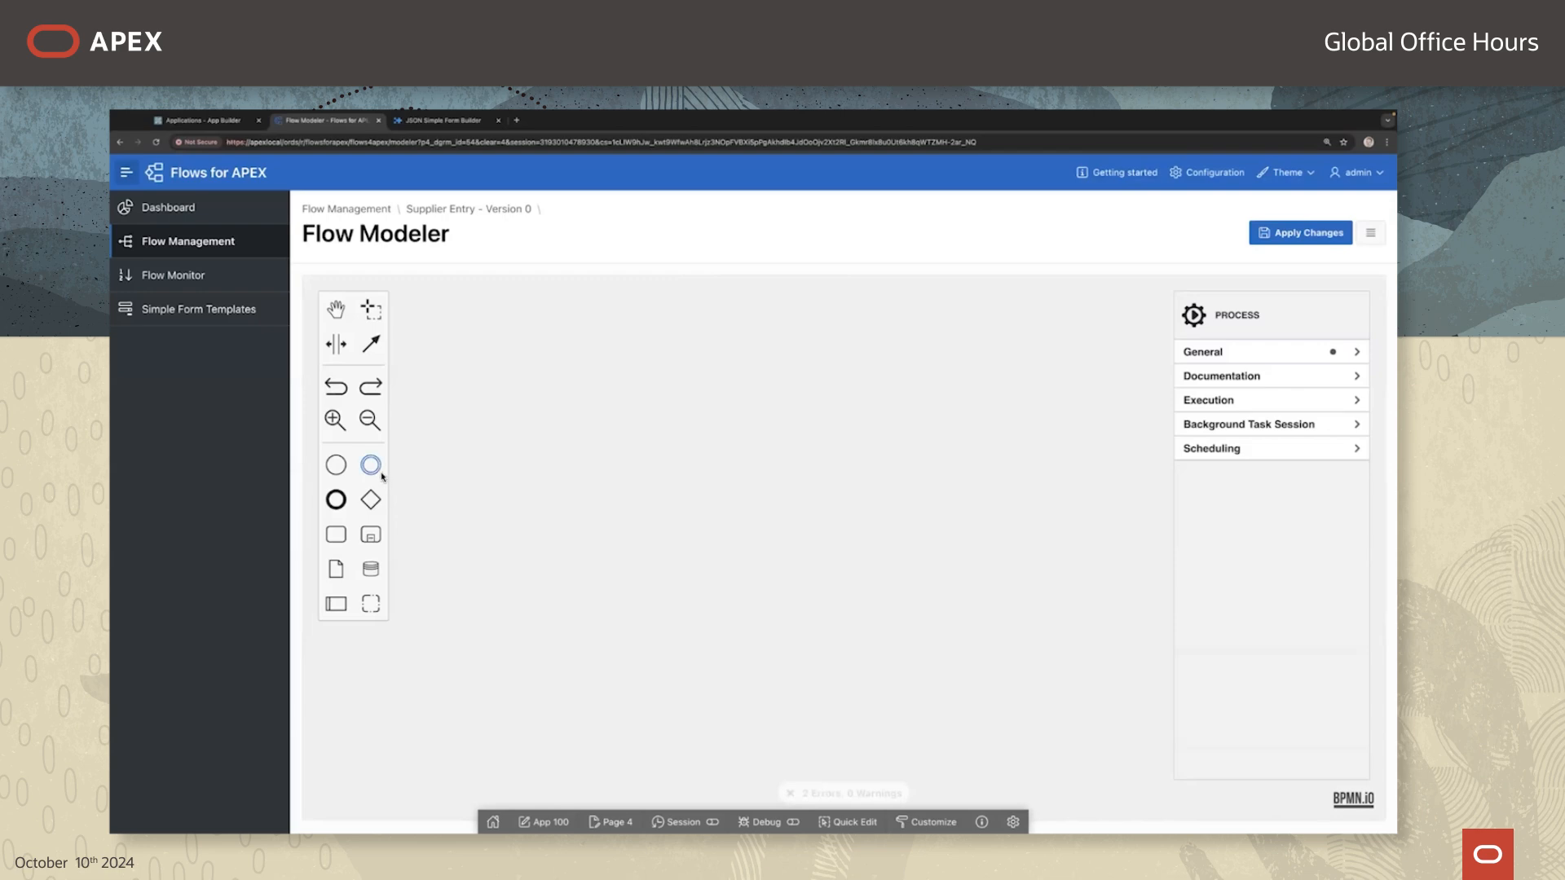
pyautogui.click(336, 466)
pyautogui.click(477, 403)
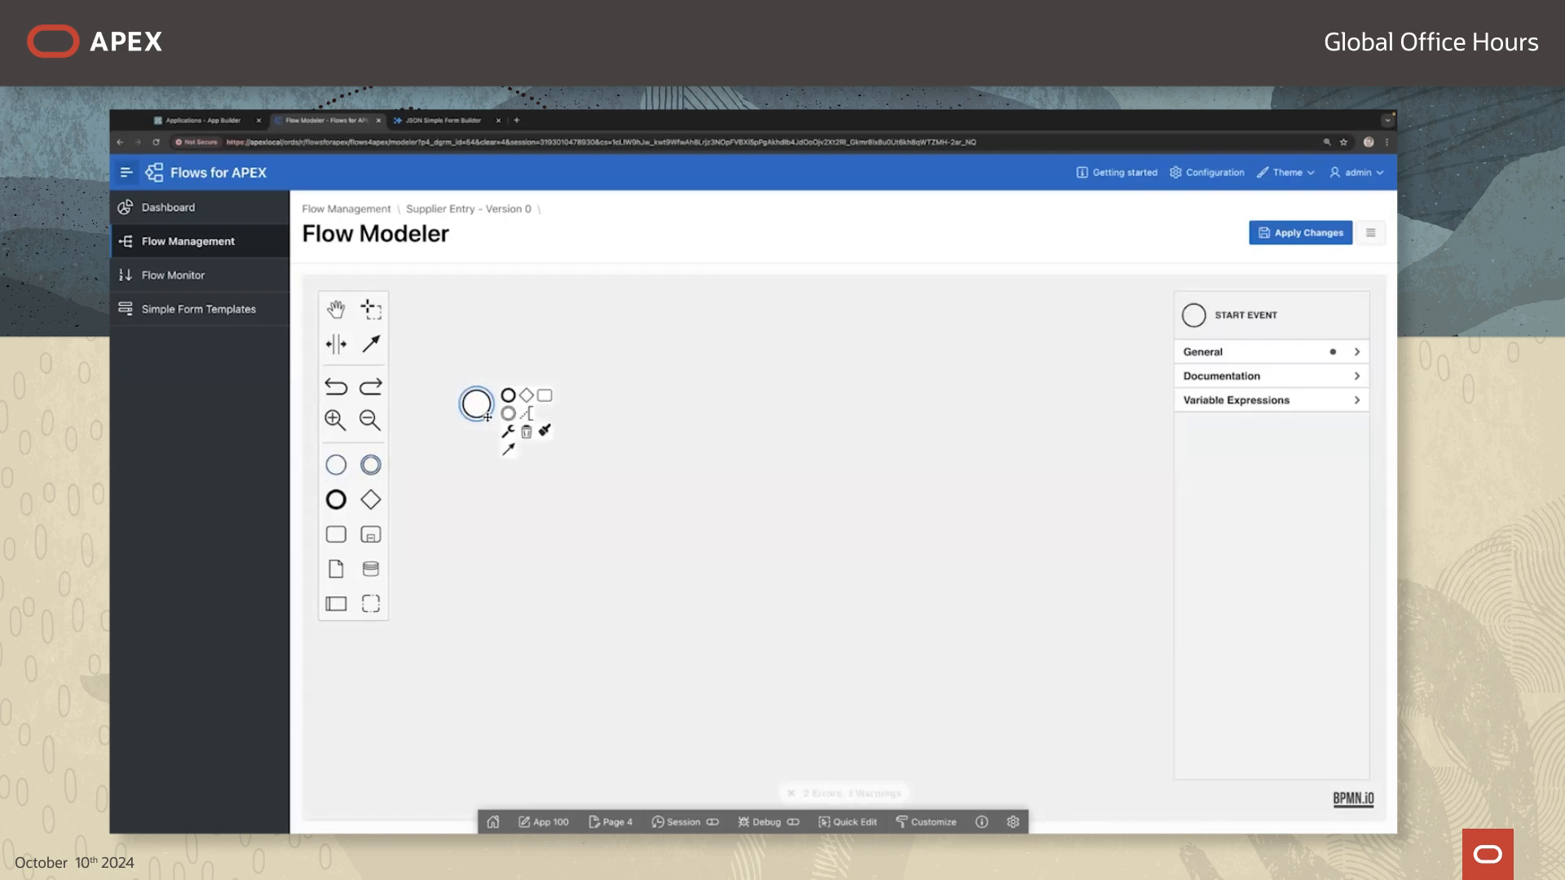
pyautogui.click(544, 397)
pyautogui.click(623, 378)
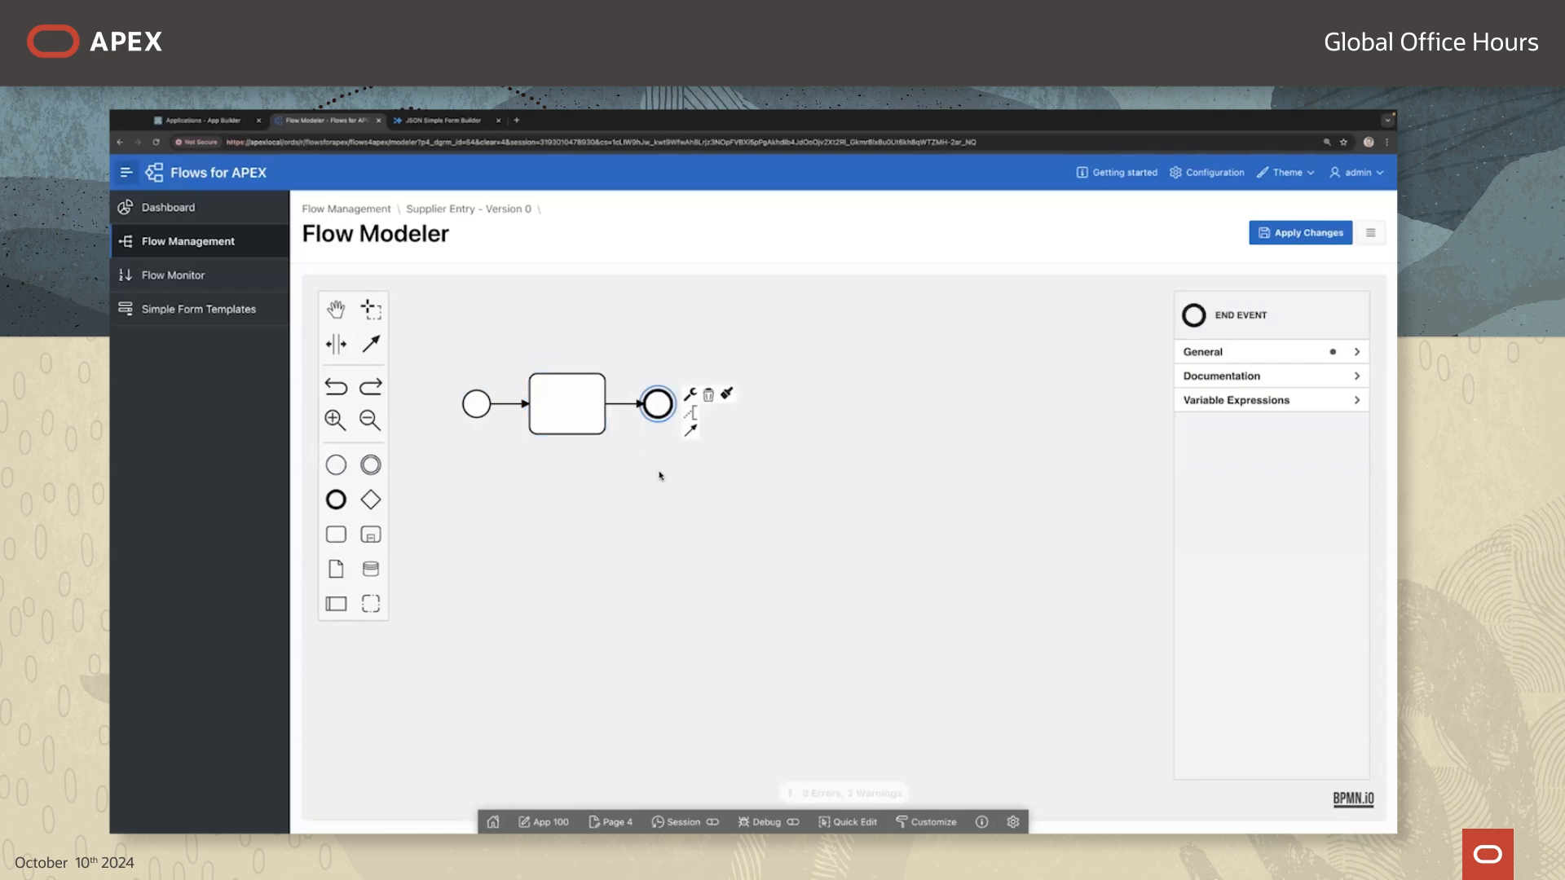
# Step: Name the task between the start and end events "Supplier Entry Form"
pyautogui.click(574, 402)
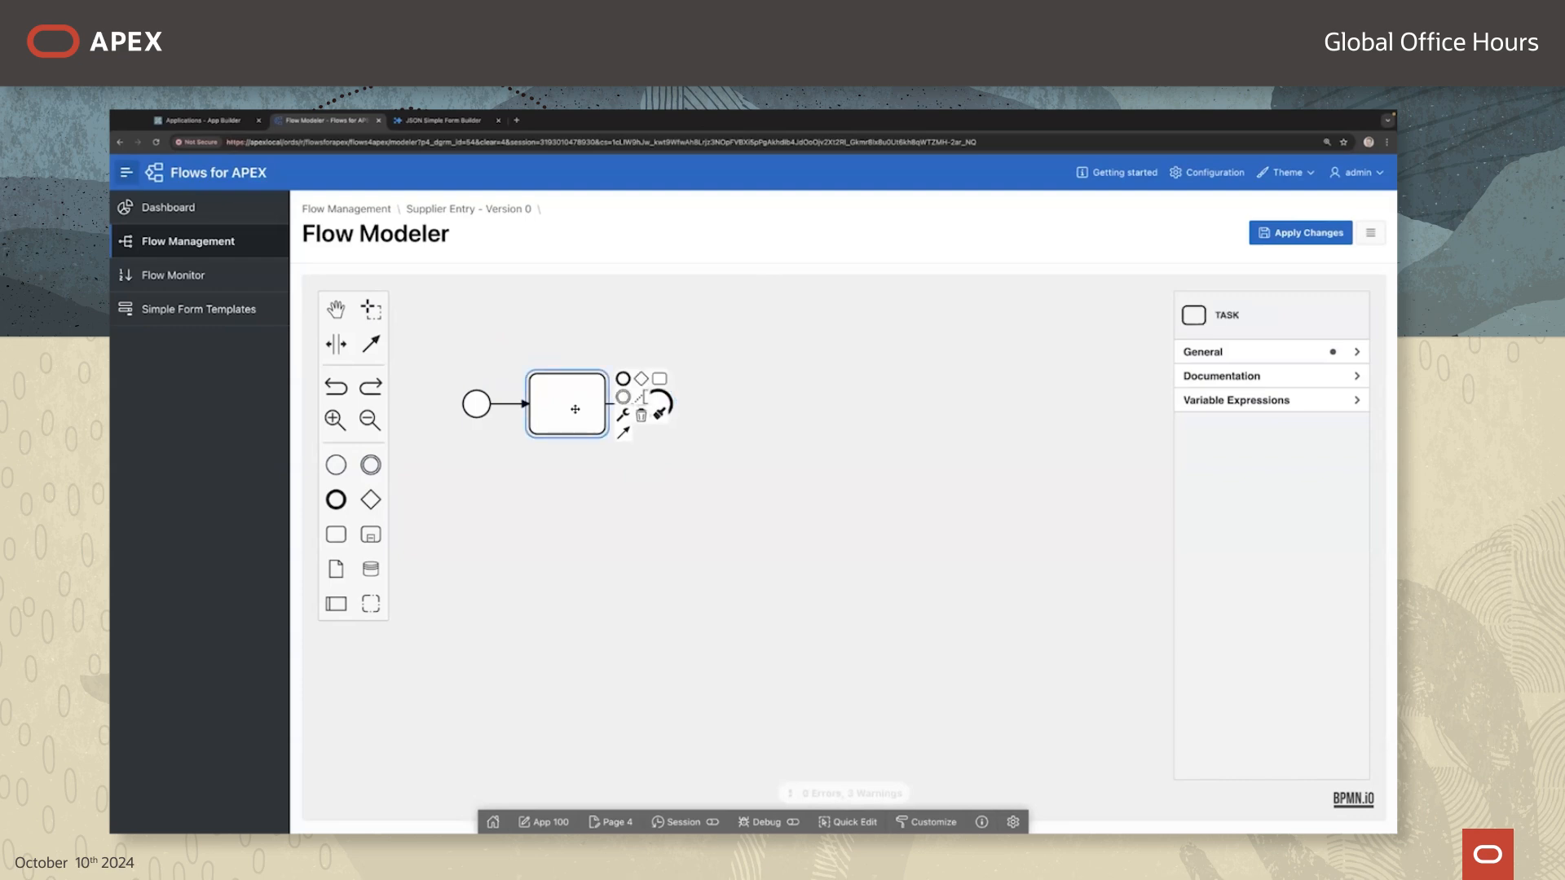
pyautogui.doubleClick(580, 412)
pyautogui.write('Supplier')
pyautogui.write('Entry Form')
pyautogui.click(726, 493)
# Step: Enable Is Startable in the execution settings of the process
pyautogui.click(579, 422)
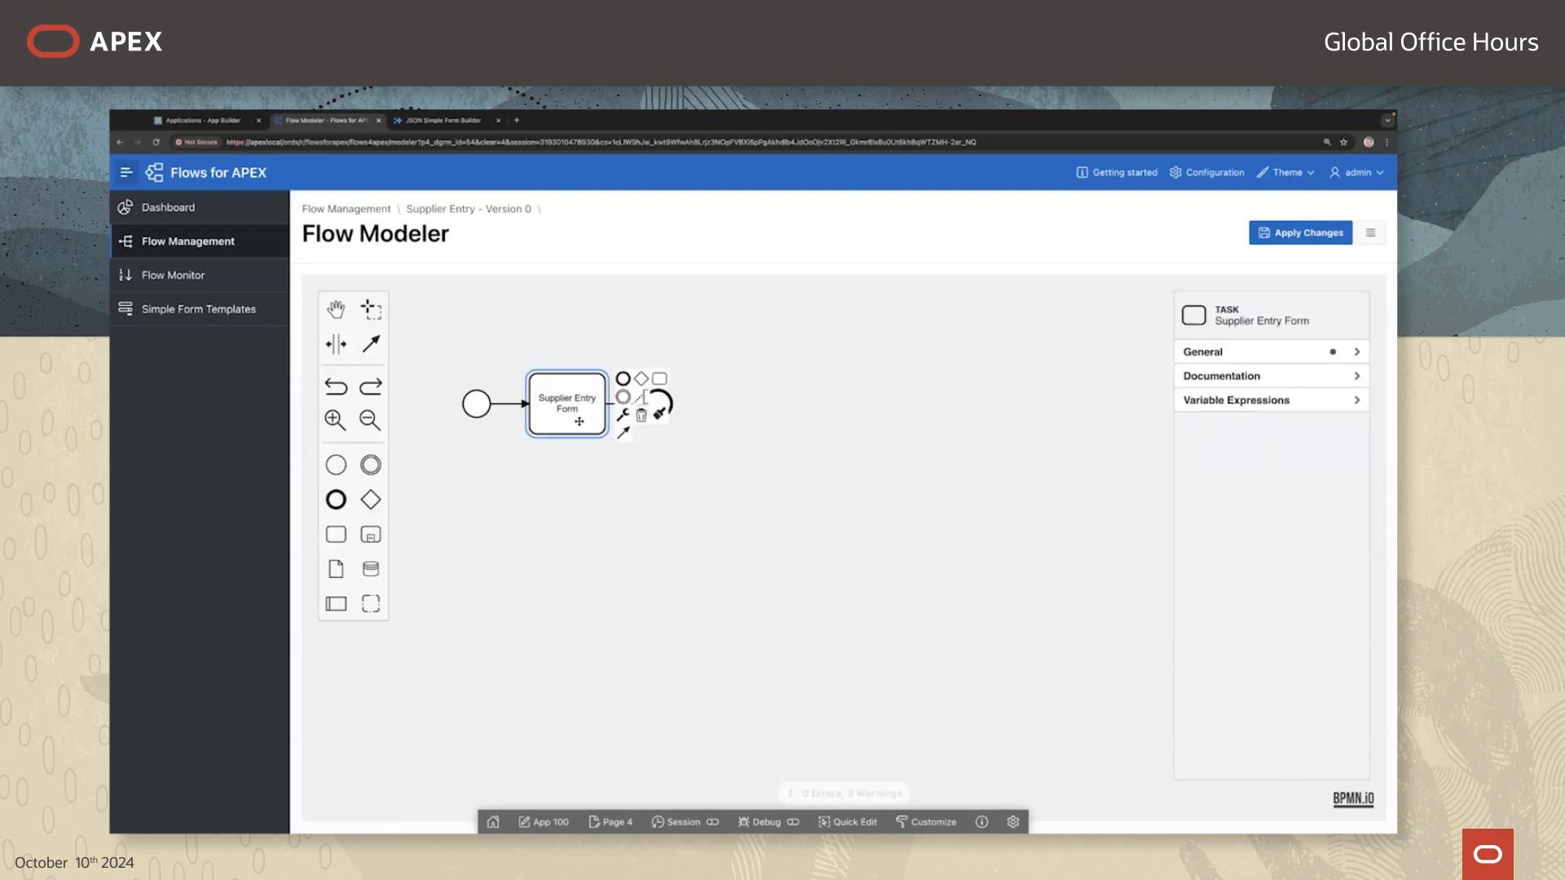
pyautogui.click(623, 379)
pyautogui.click(1209, 400)
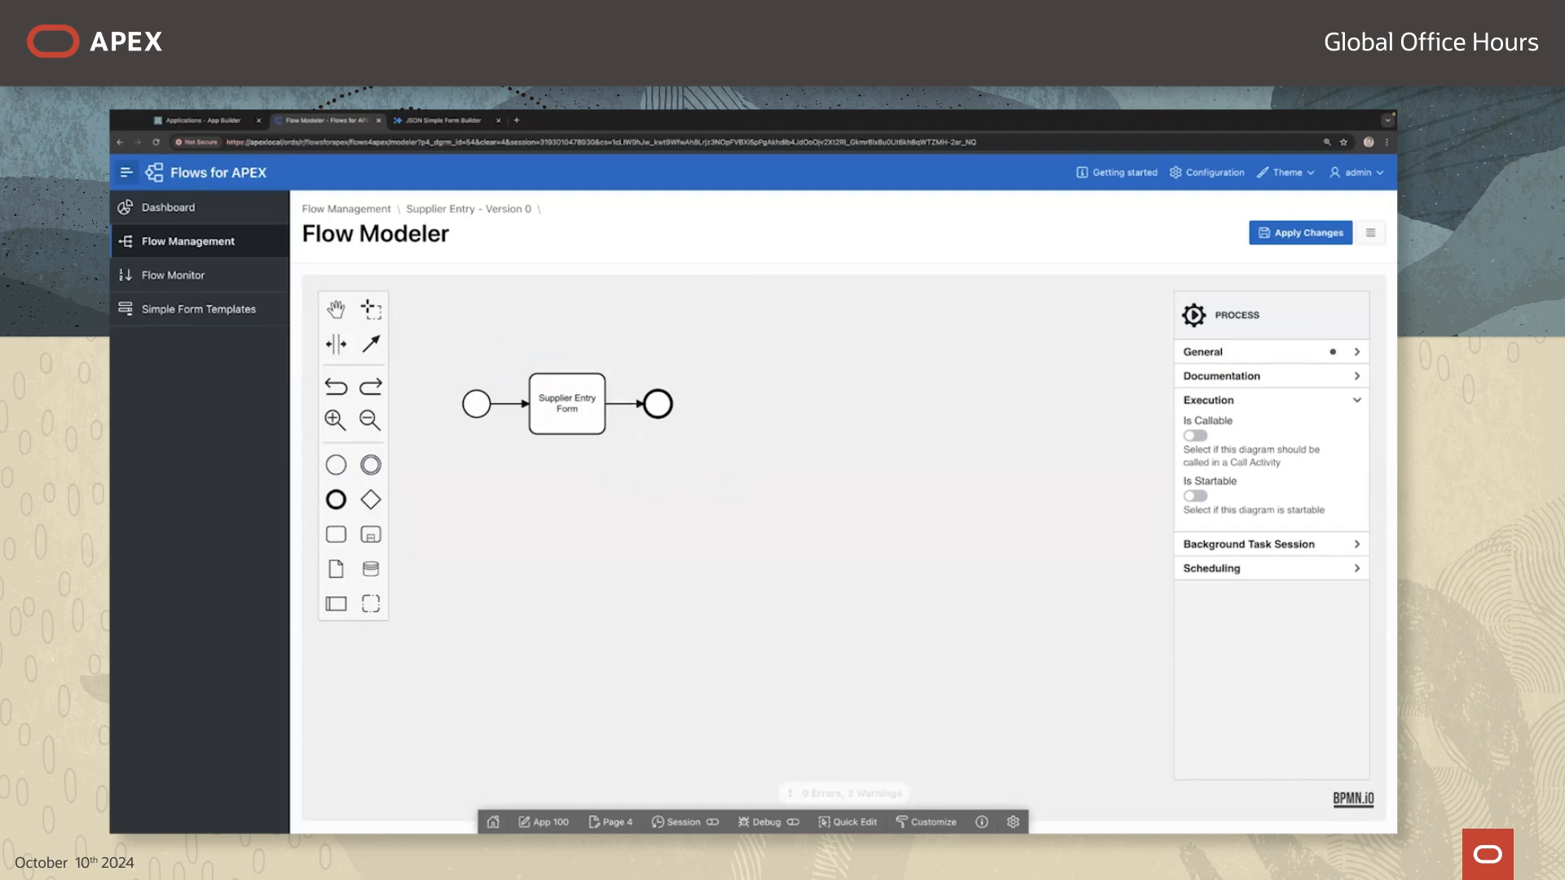
pyautogui.click(1195, 495)
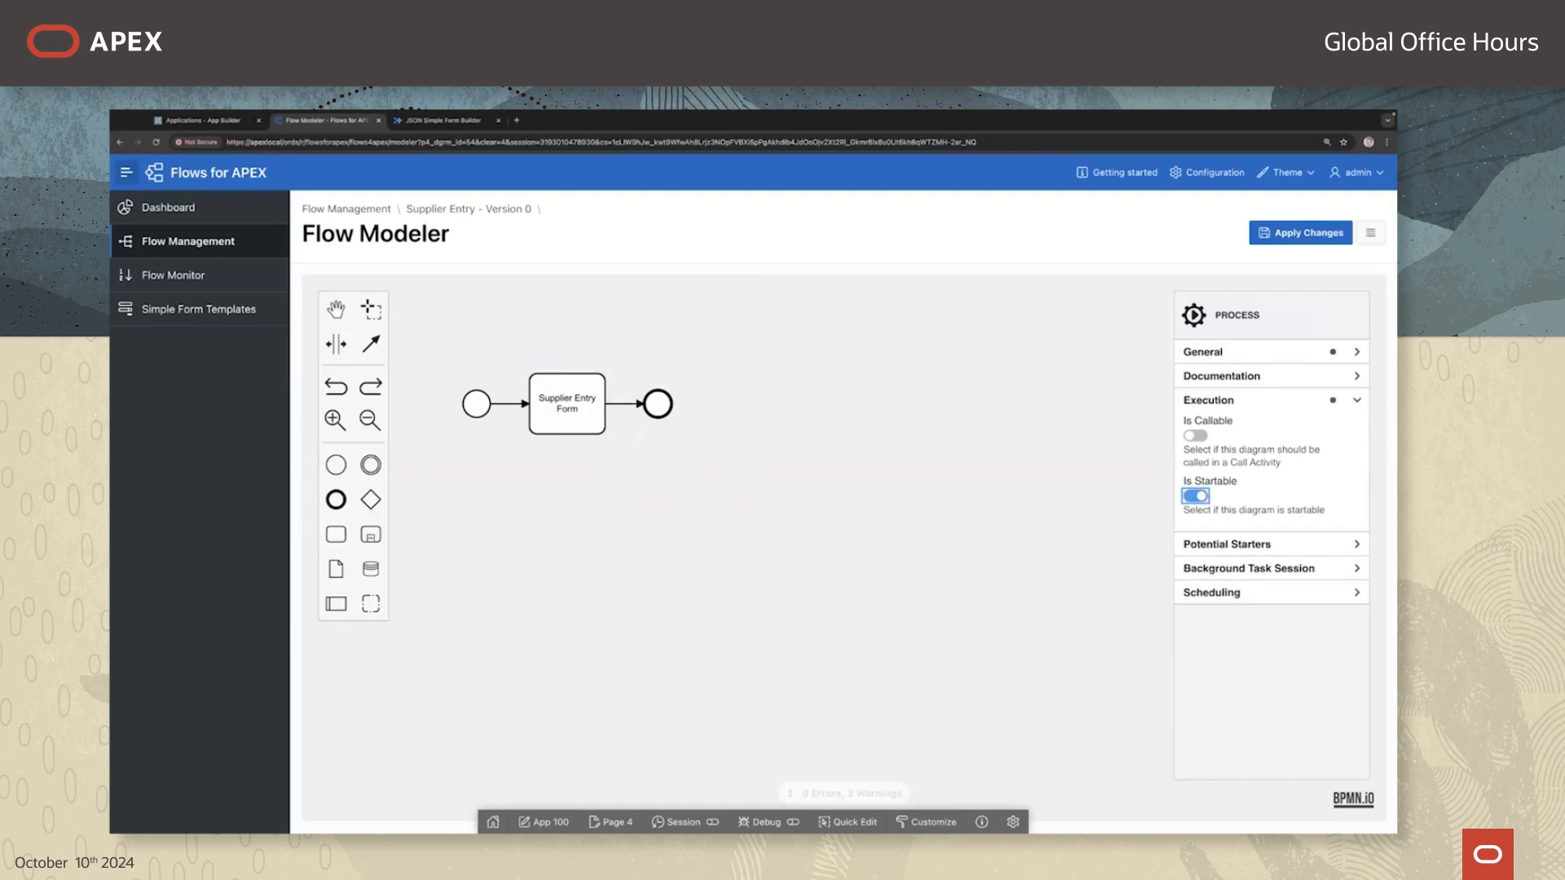
# Step: Convert the Supplier Entry Form task into a user task and set its task type to APEX Simple Form
pyautogui.click(558, 420)
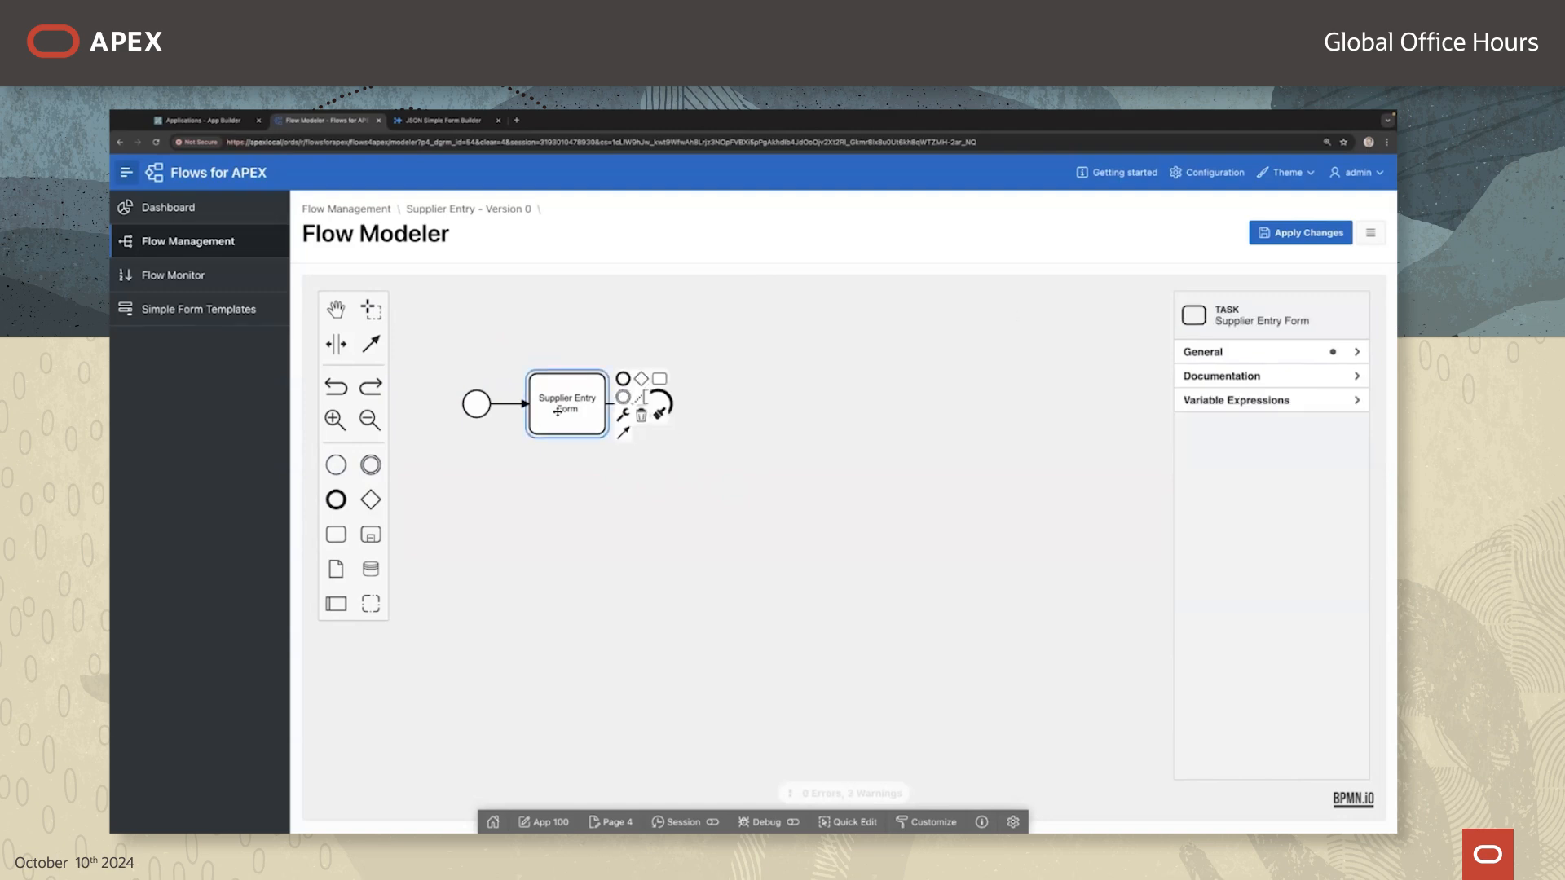
pyautogui.click(622, 416)
pyautogui.click(662, 520)
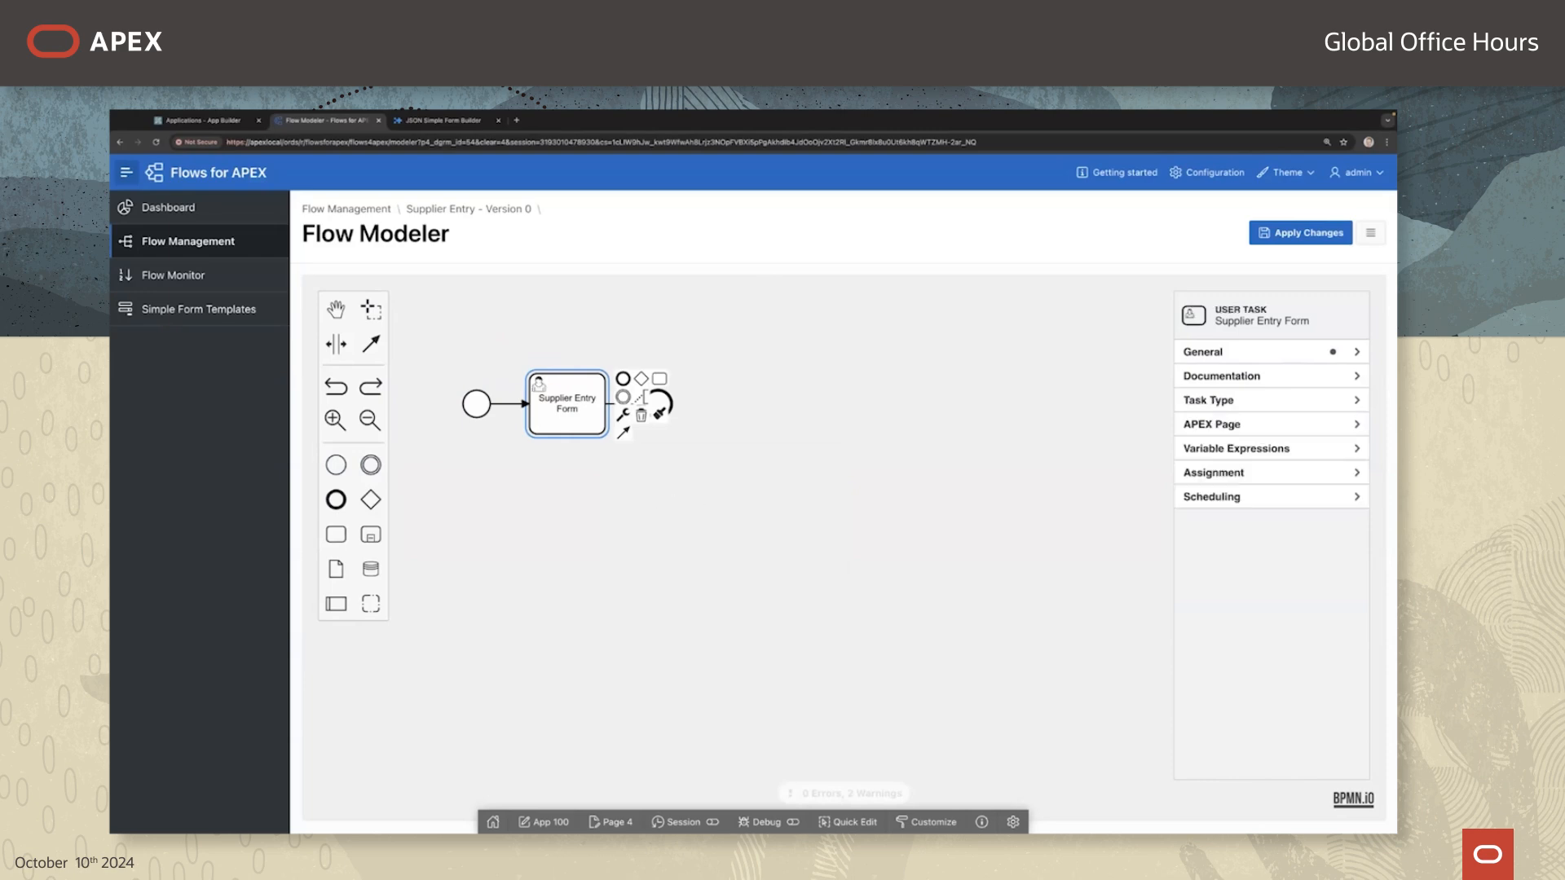
pyautogui.click(1255, 401)
pyautogui.click(1263, 441)
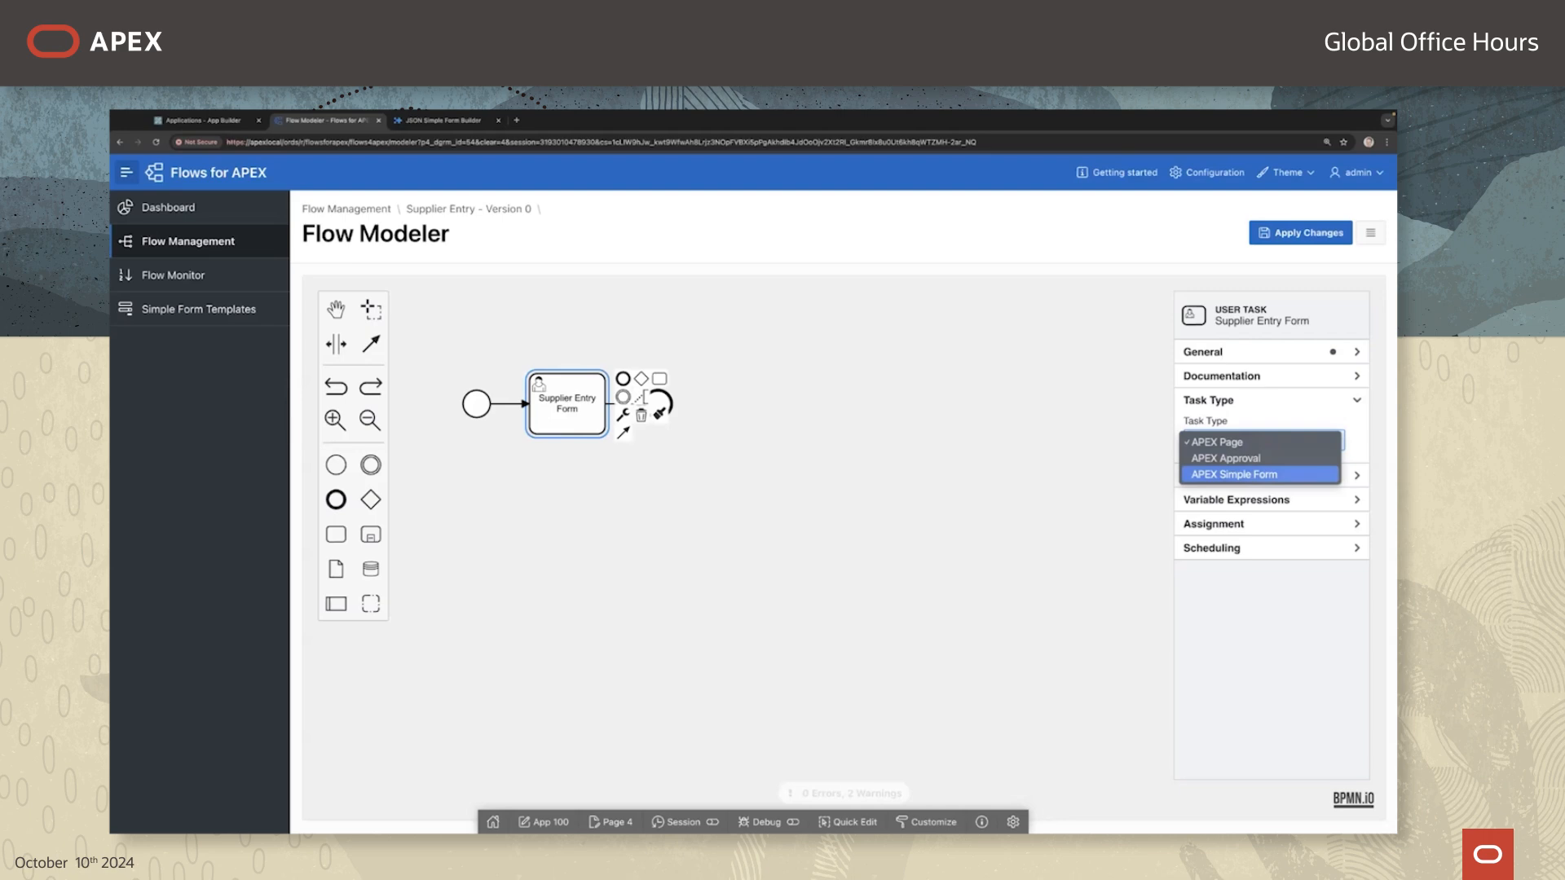
pyautogui.press('Return')
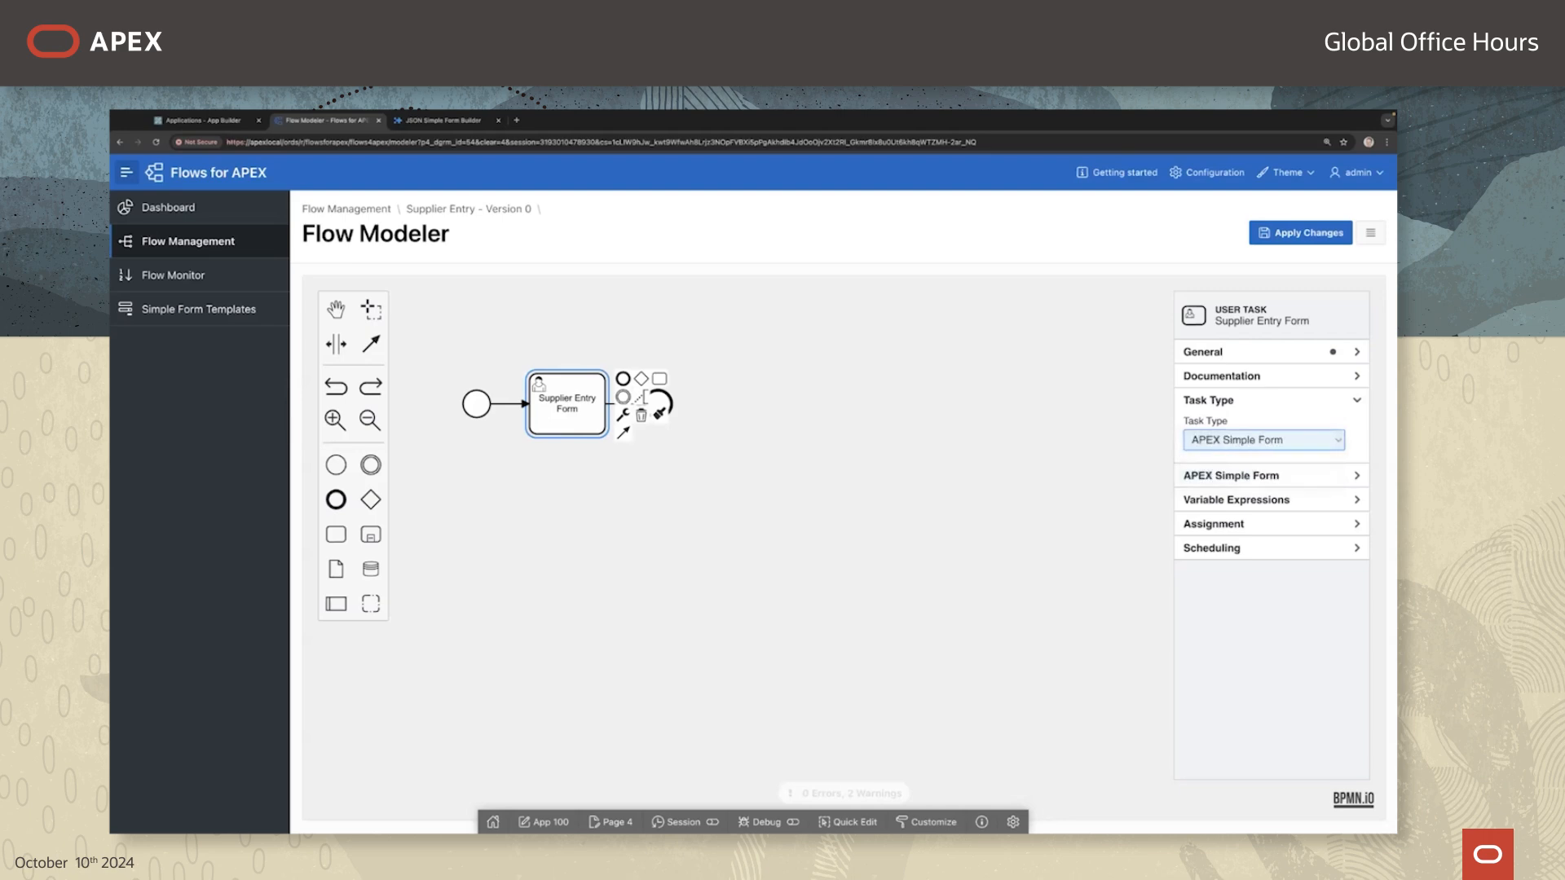
# Step: Link the task's APEX Simple Form settings to application 111 - Simple Process Starter and page 7 - APEX Simple Form
pyautogui.click(1272, 476)
pyautogui.scroll(-1, 1272, 563)
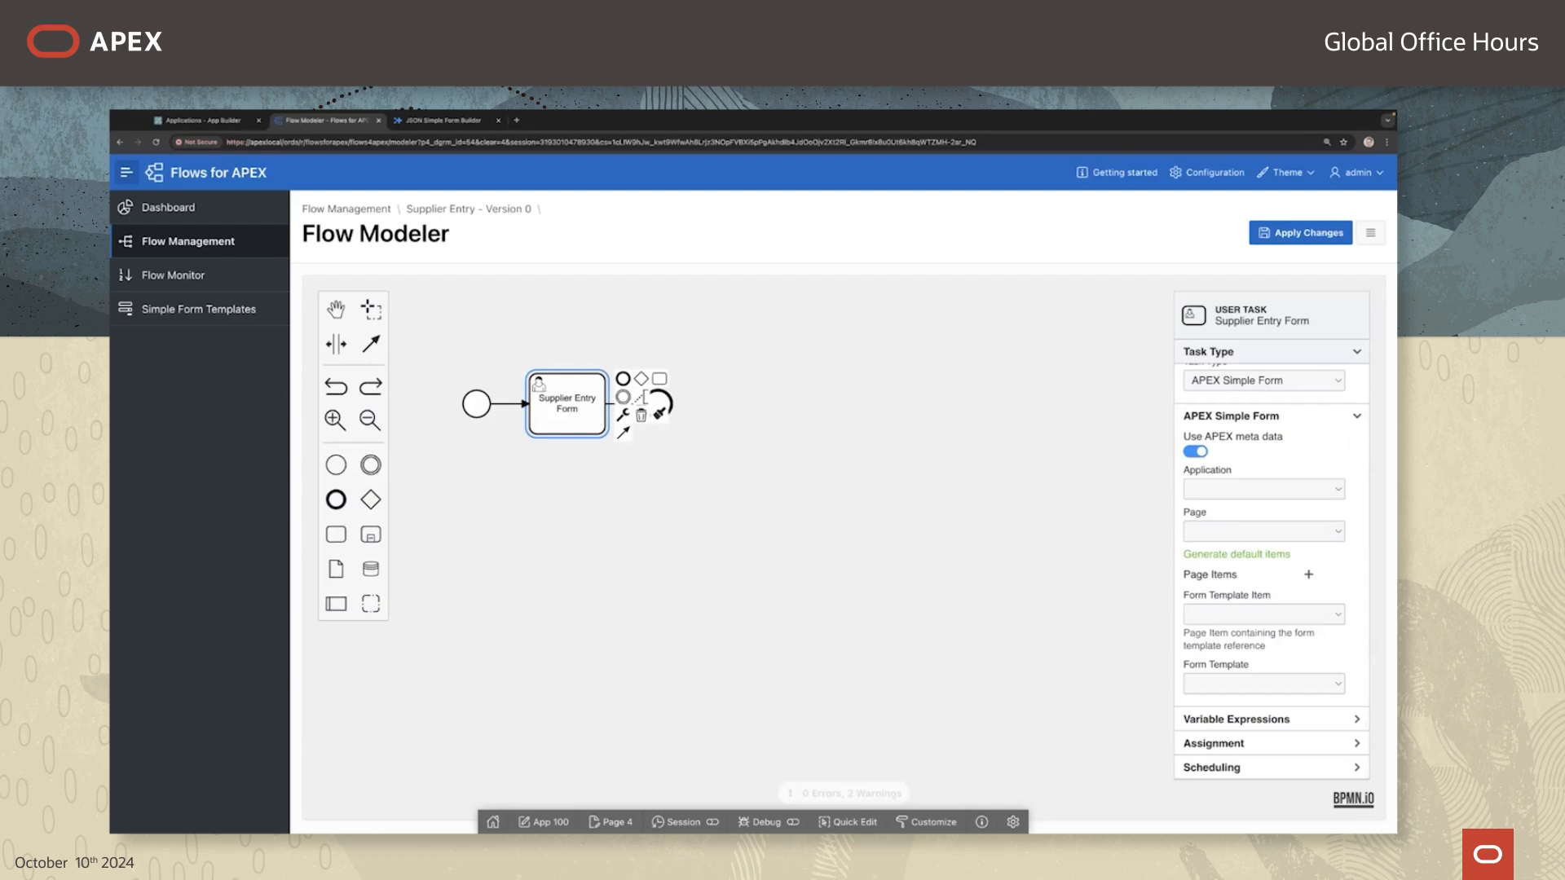
pyautogui.click(242, 124)
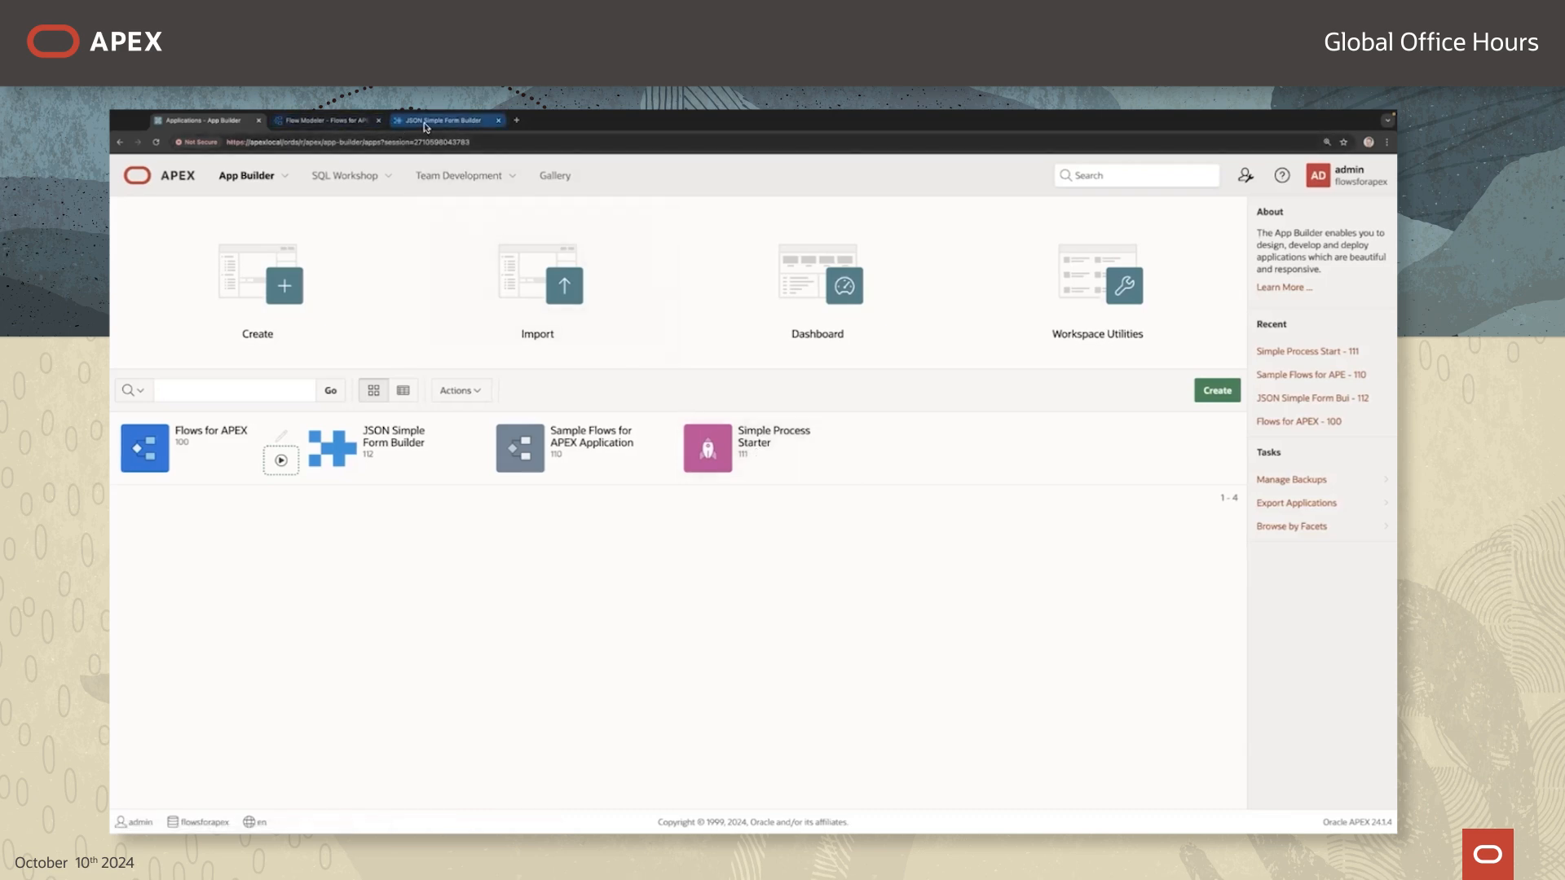
pyautogui.click(344, 126)
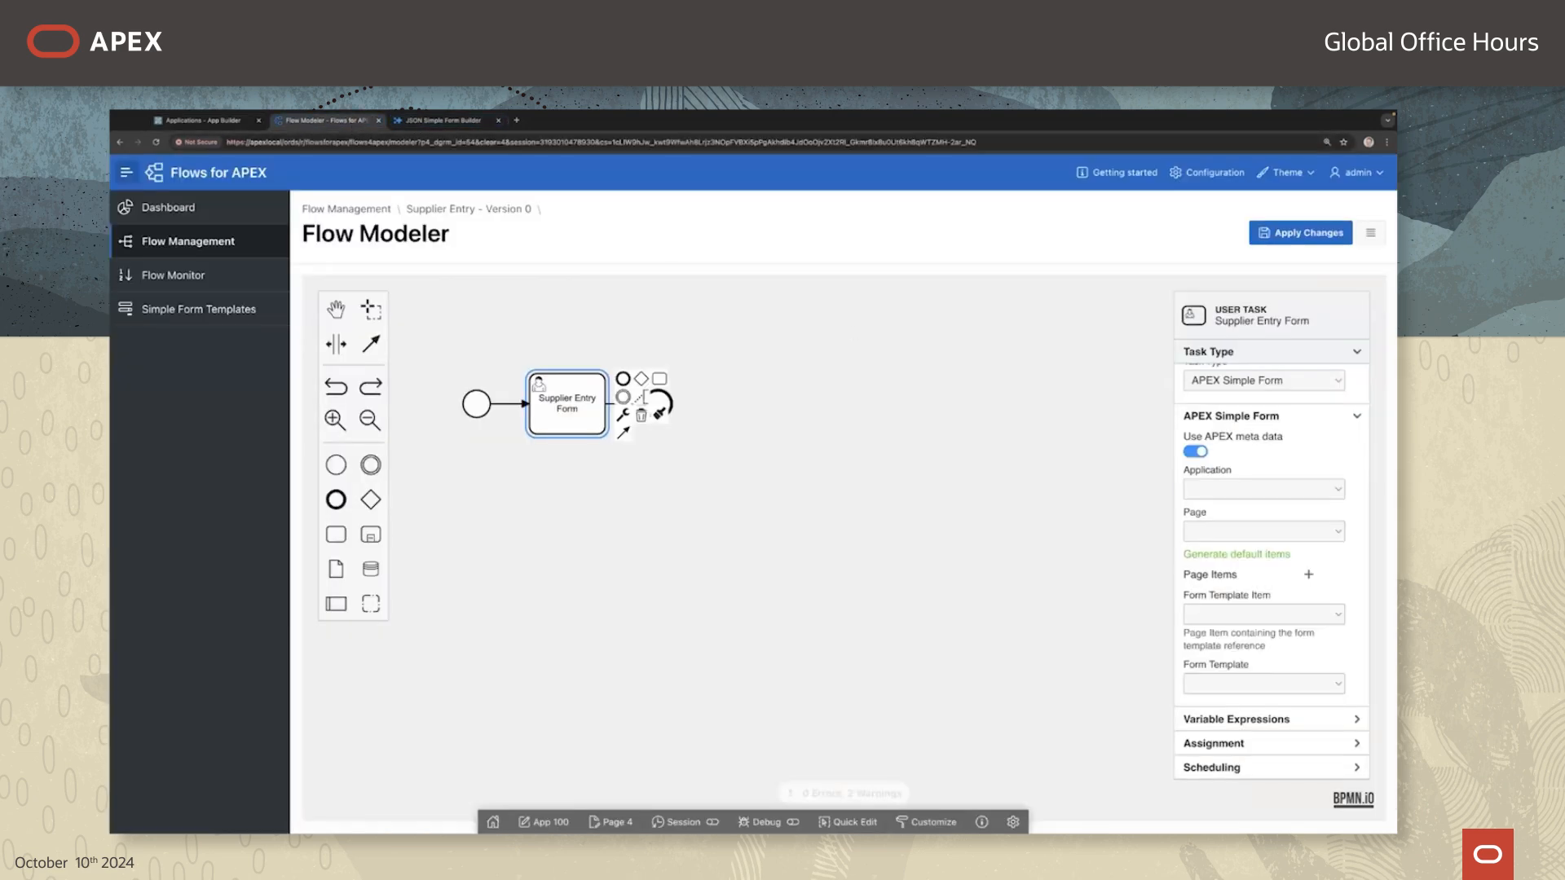
pyautogui.click(1264, 489)
pyautogui.click(1272, 552)
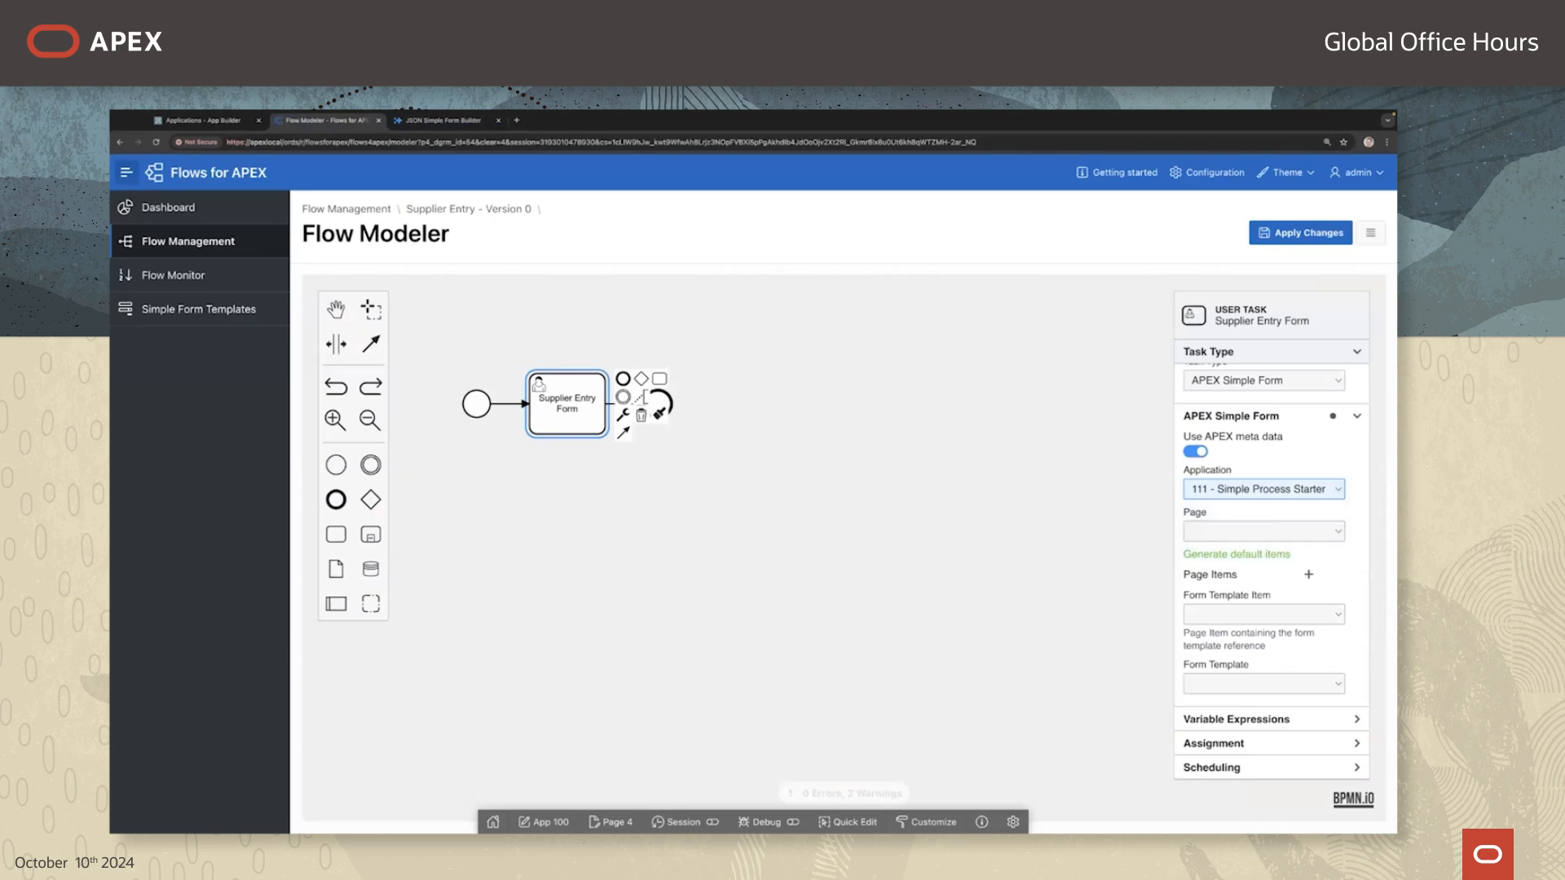
pyautogui.click(1263, 531)
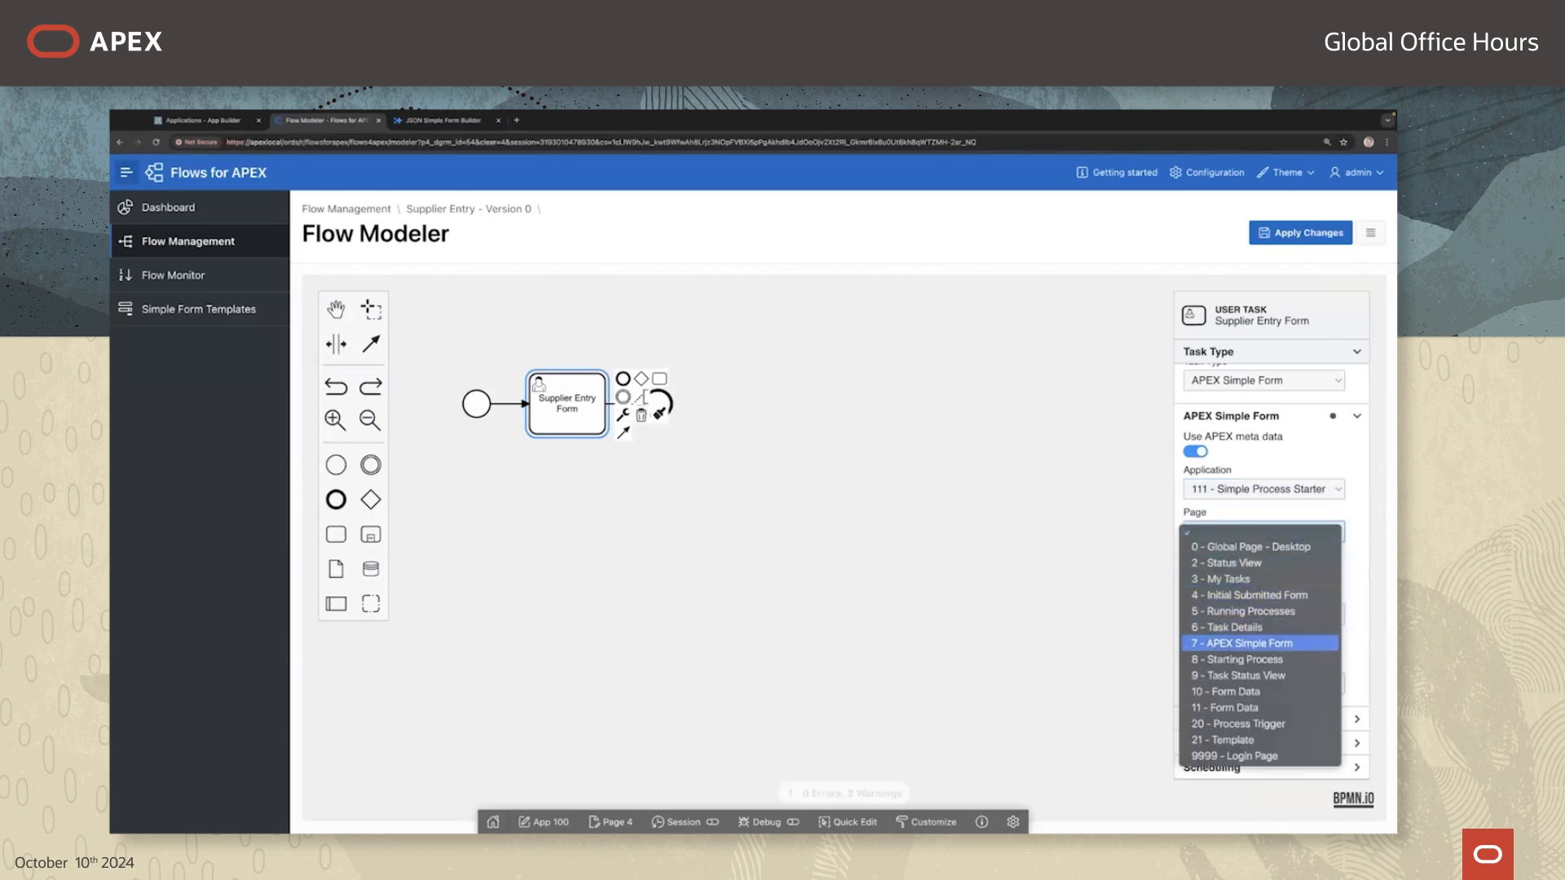
pyautogui.click(1243, 644)
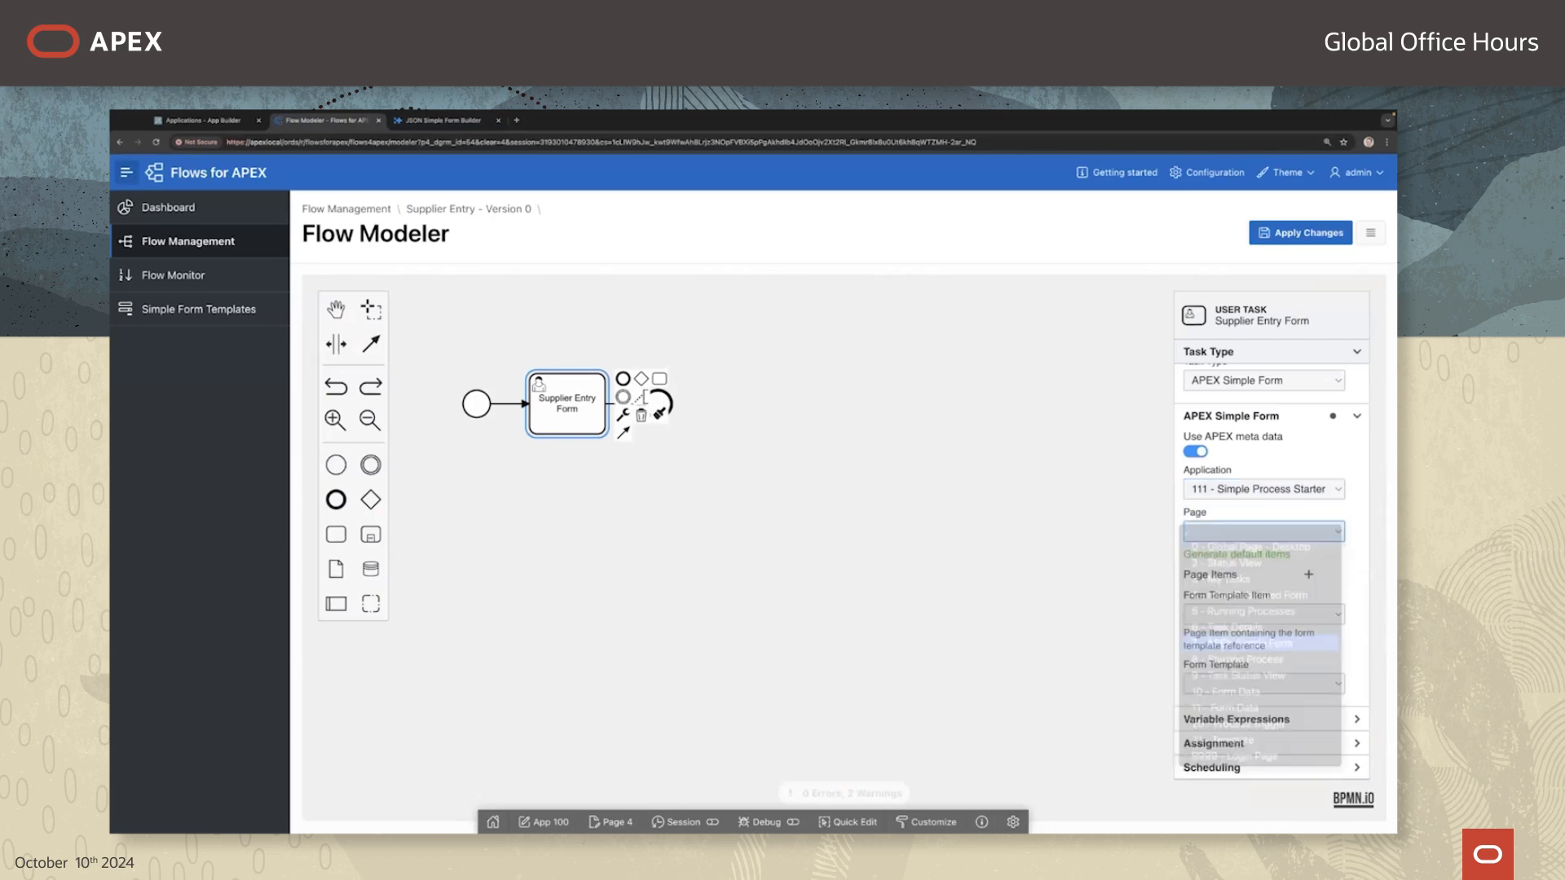
# Step: Set the task's form template item to FORM_TEMPLATE_ITEM and its form template to Supplier Entry
pyautogui.scroll(-1, 848, 522)
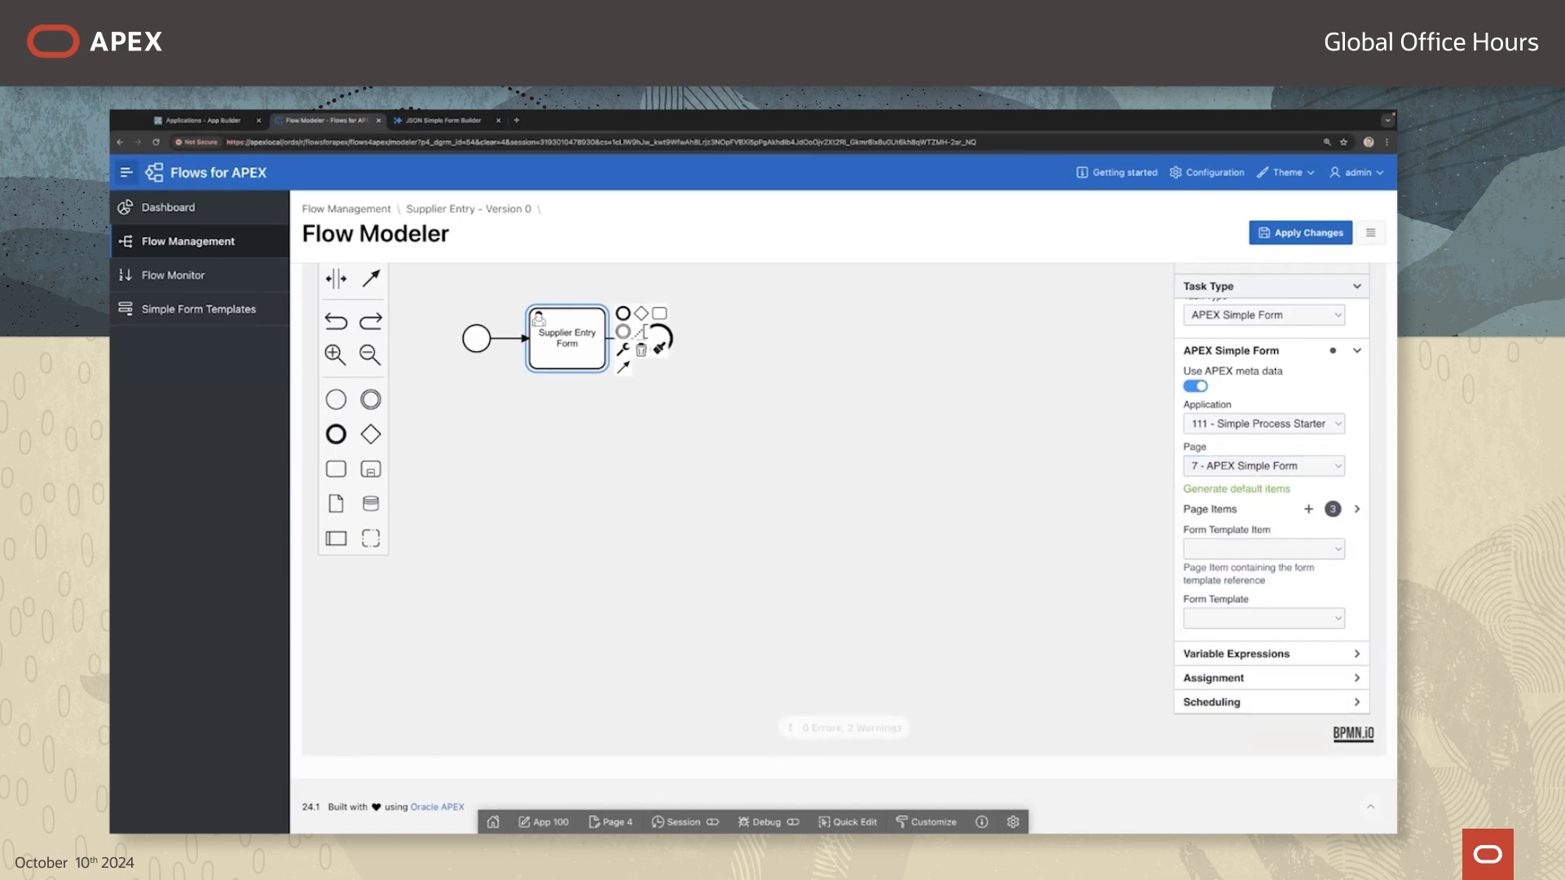
pyautogui.click(1358, 509)
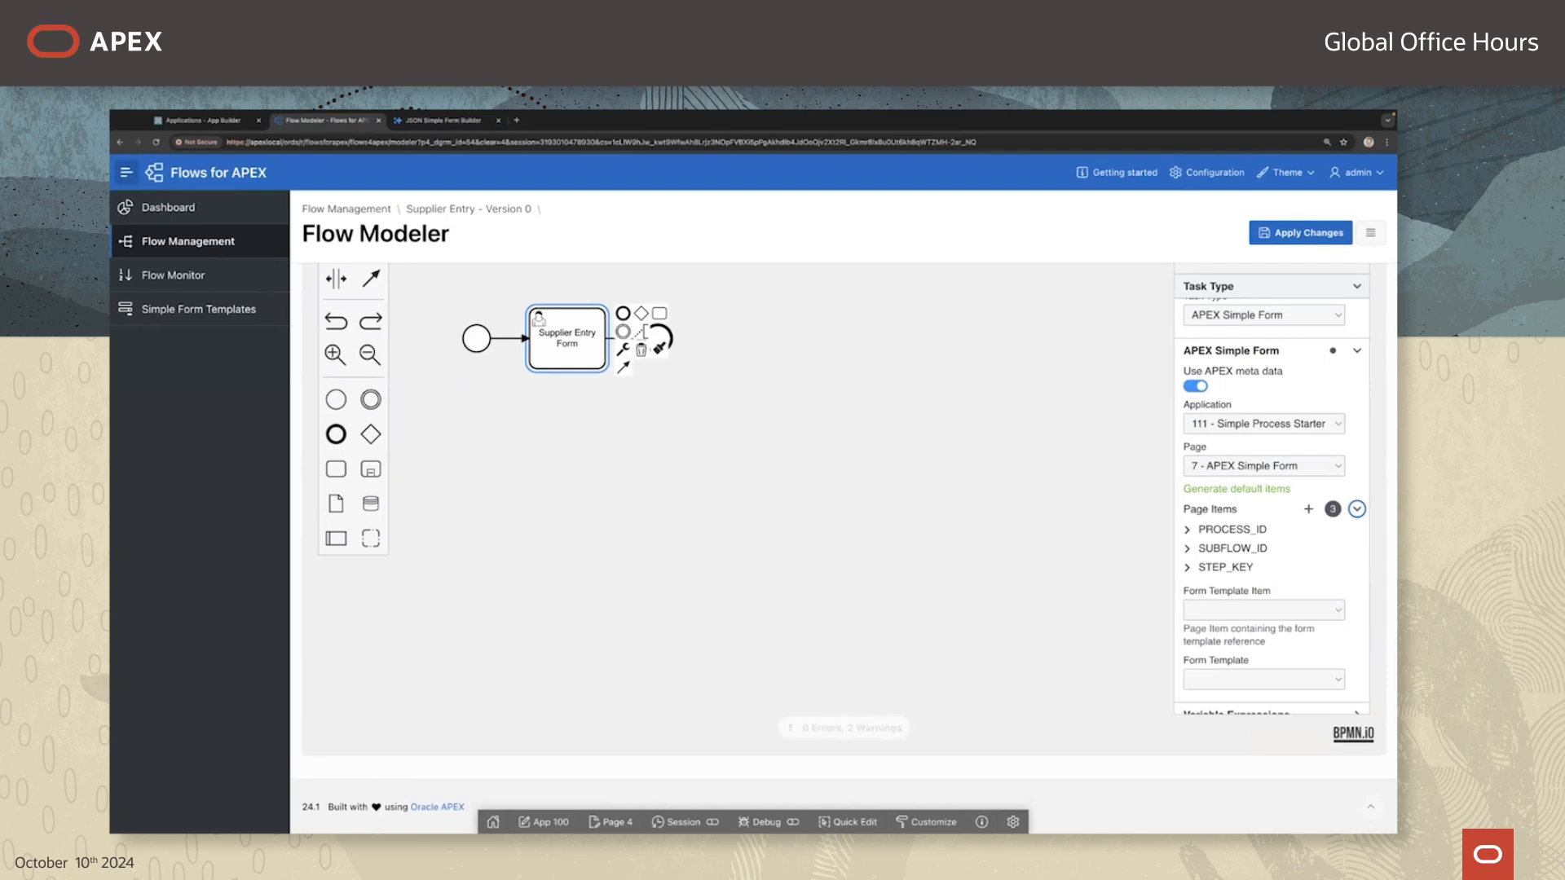
pyautogui.click(1263, 610)
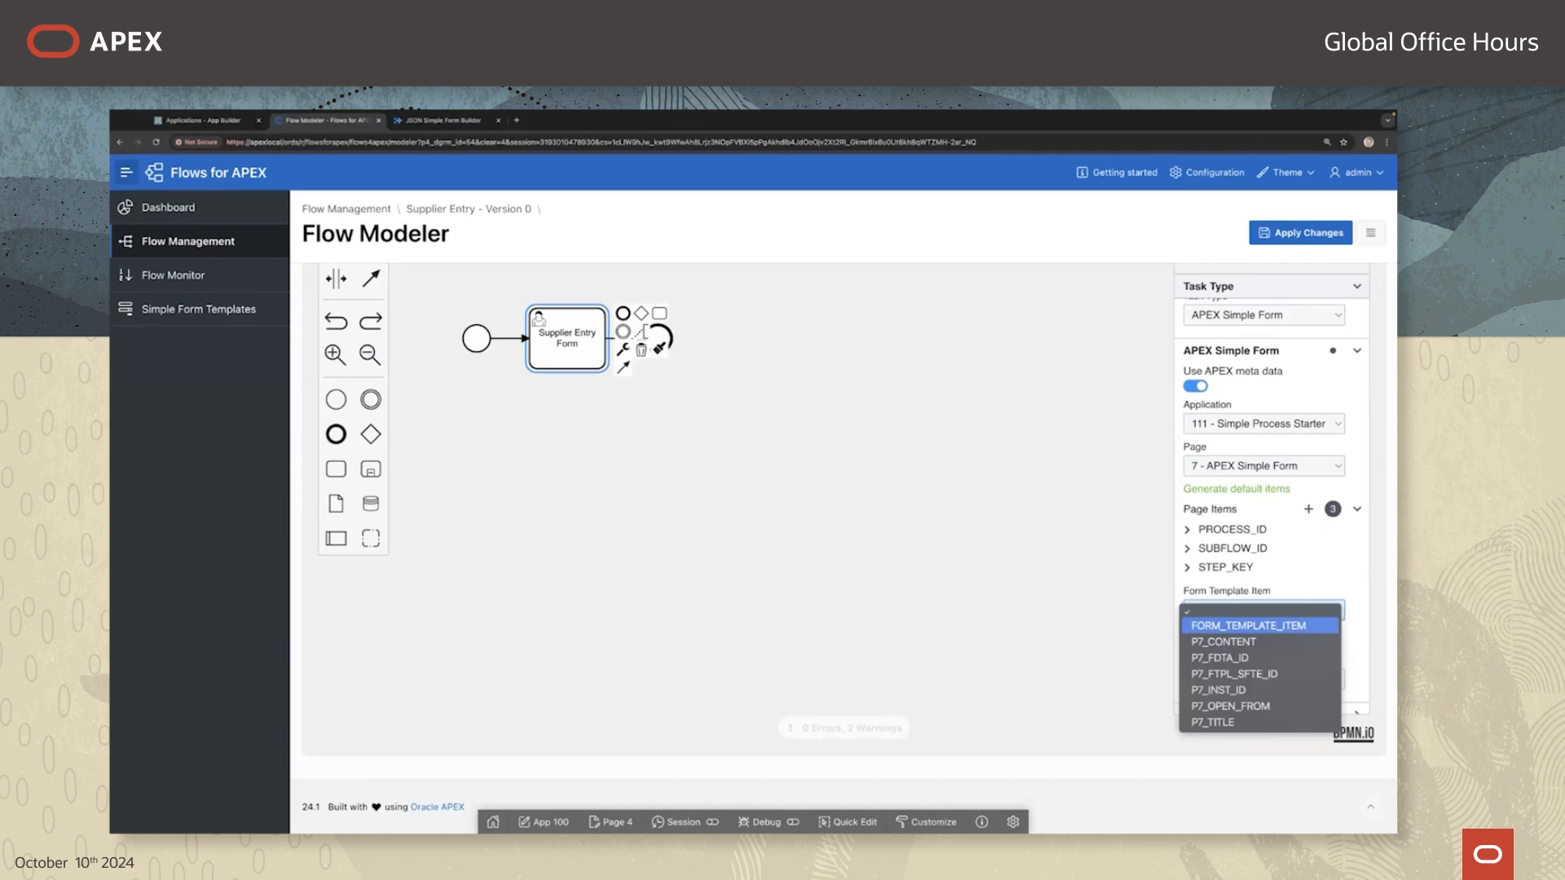
pyautogui.press('Return')
pyautogui.scroll(-2, 1272, 496)
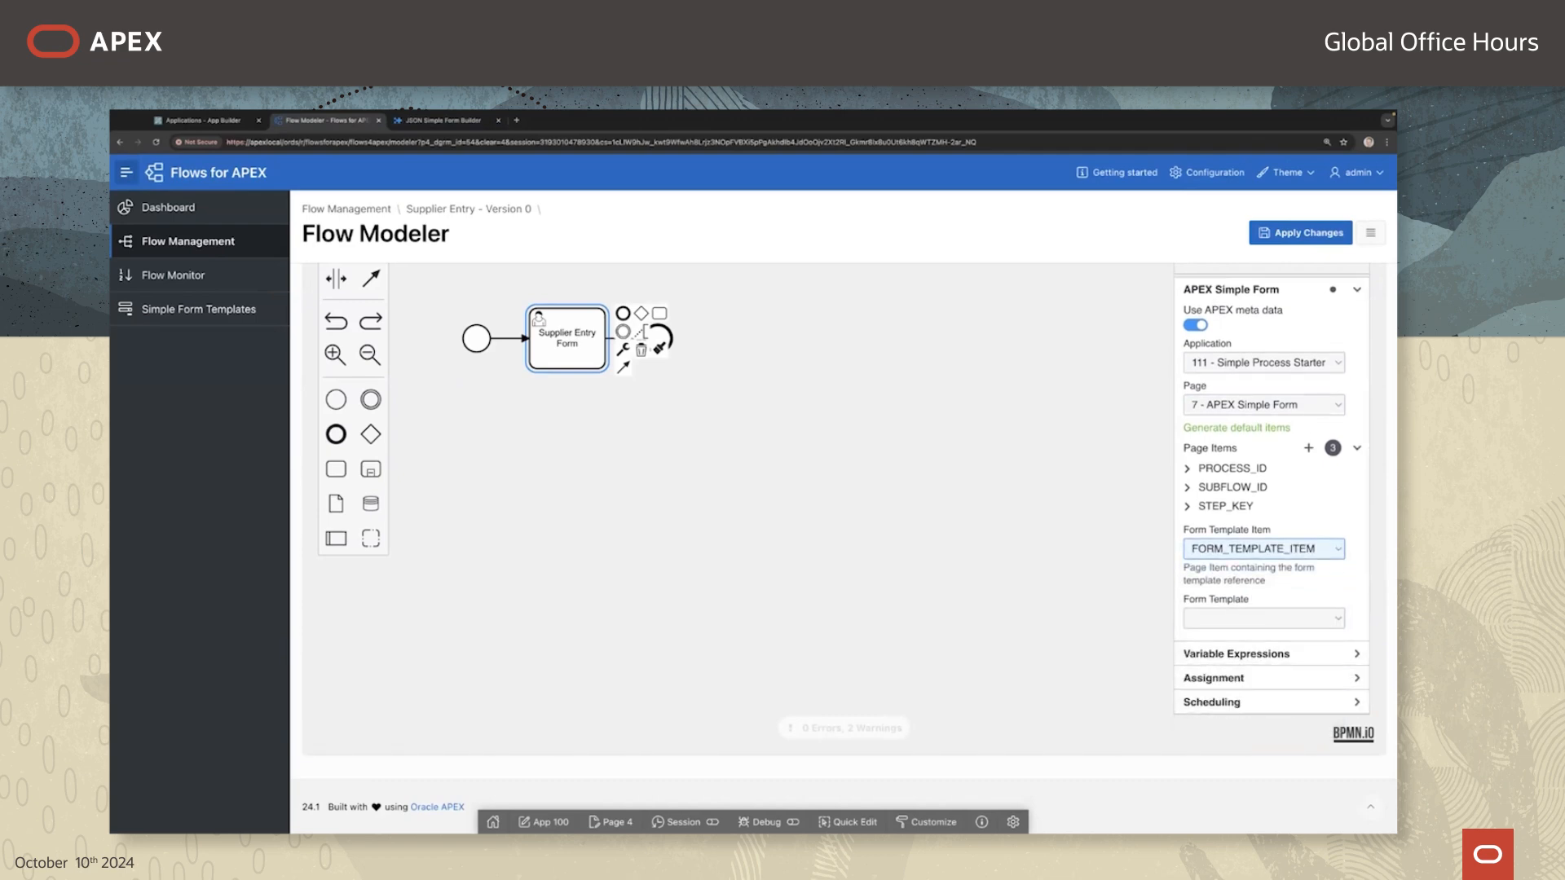
pyautogui.click(1264, 618)
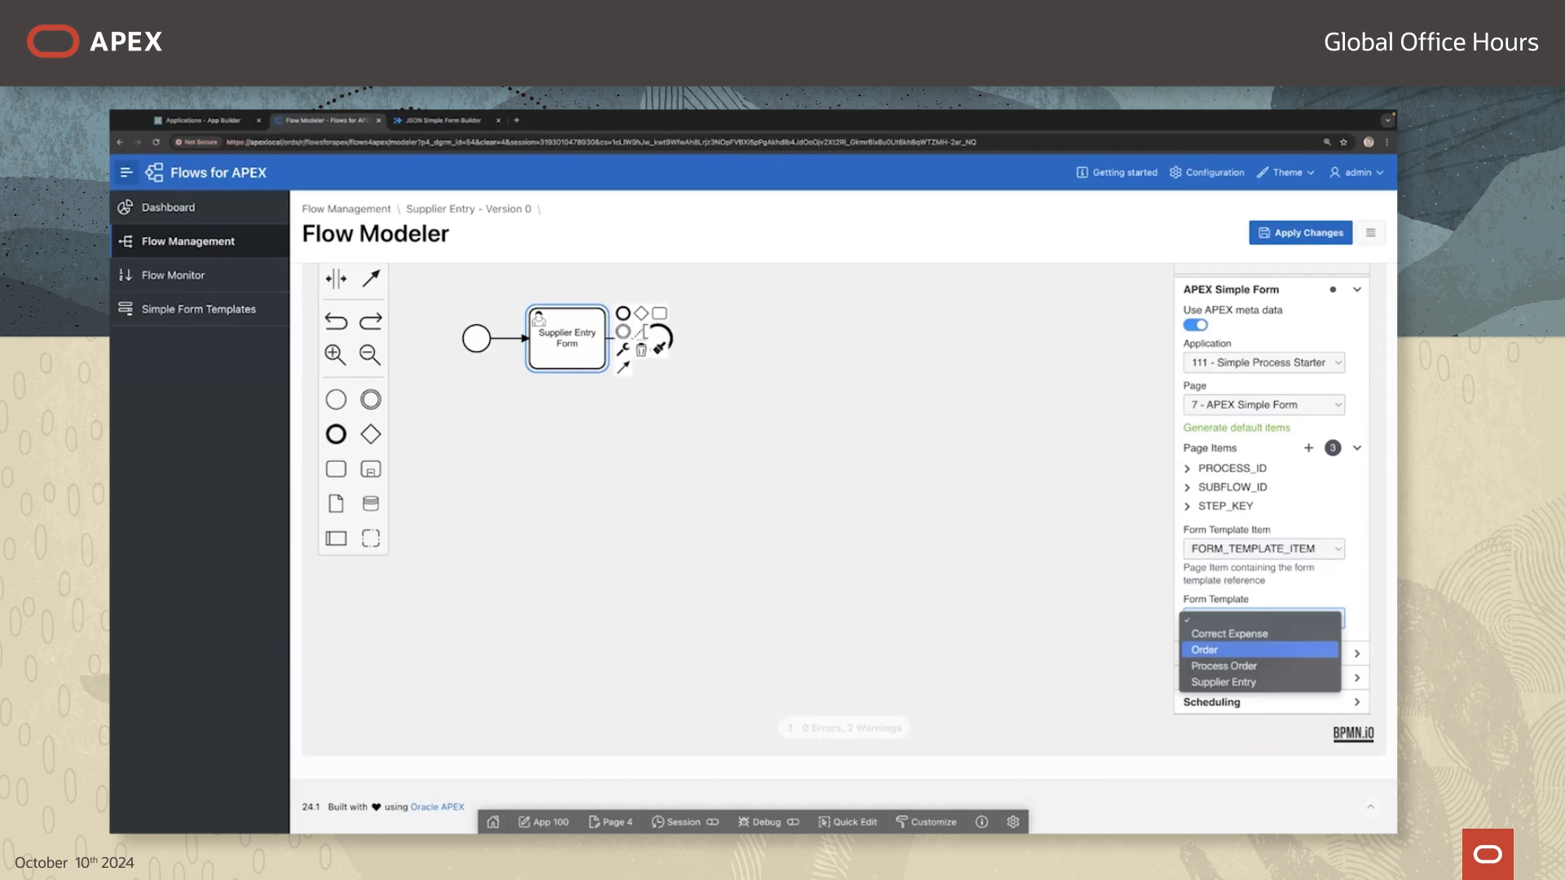
pyautogui.press('Down')
pyautogui.press('Down')
pyautogui.press('Return')
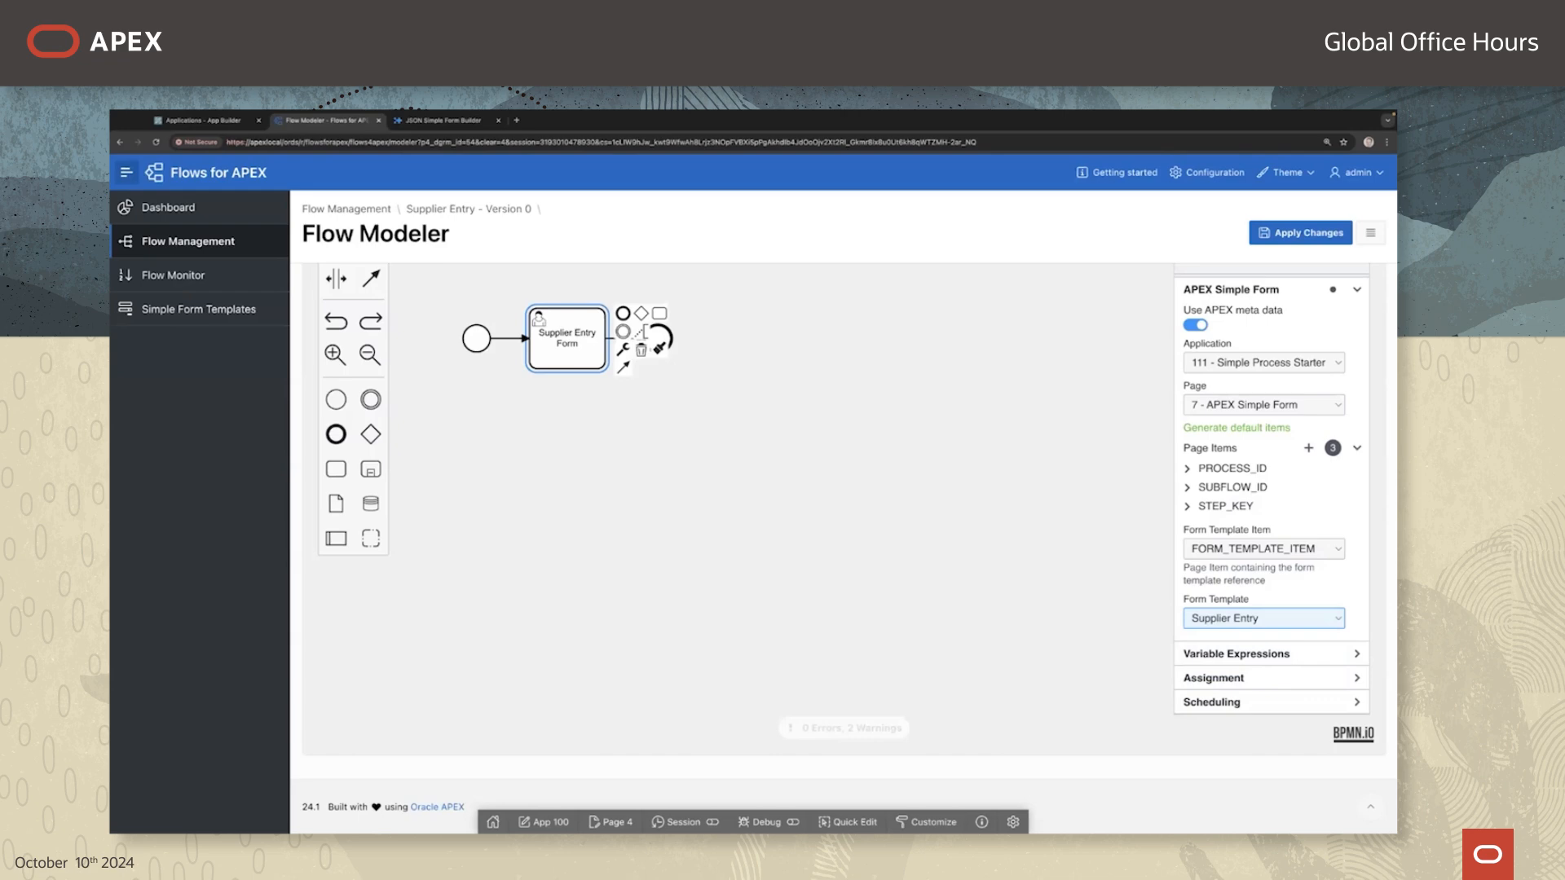
# Step: Assign the Supplier Entry Form task to the potential group ADMIN with a Static expression, and save the model changes
pyautogui.click(1357, 678)
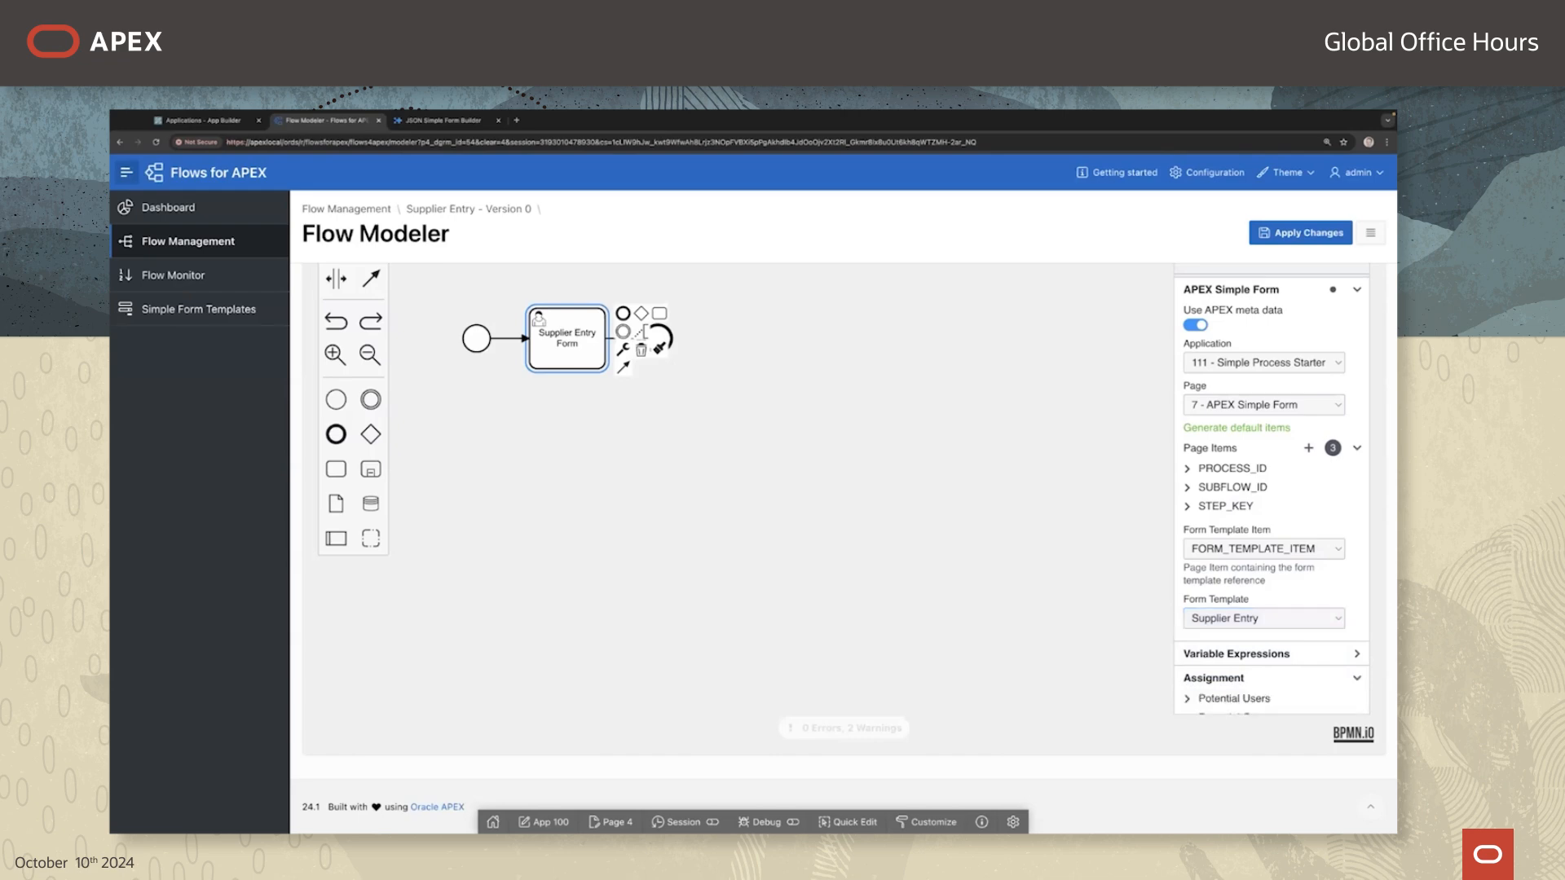
pyautogui.scroll(-2, 1272, 497)
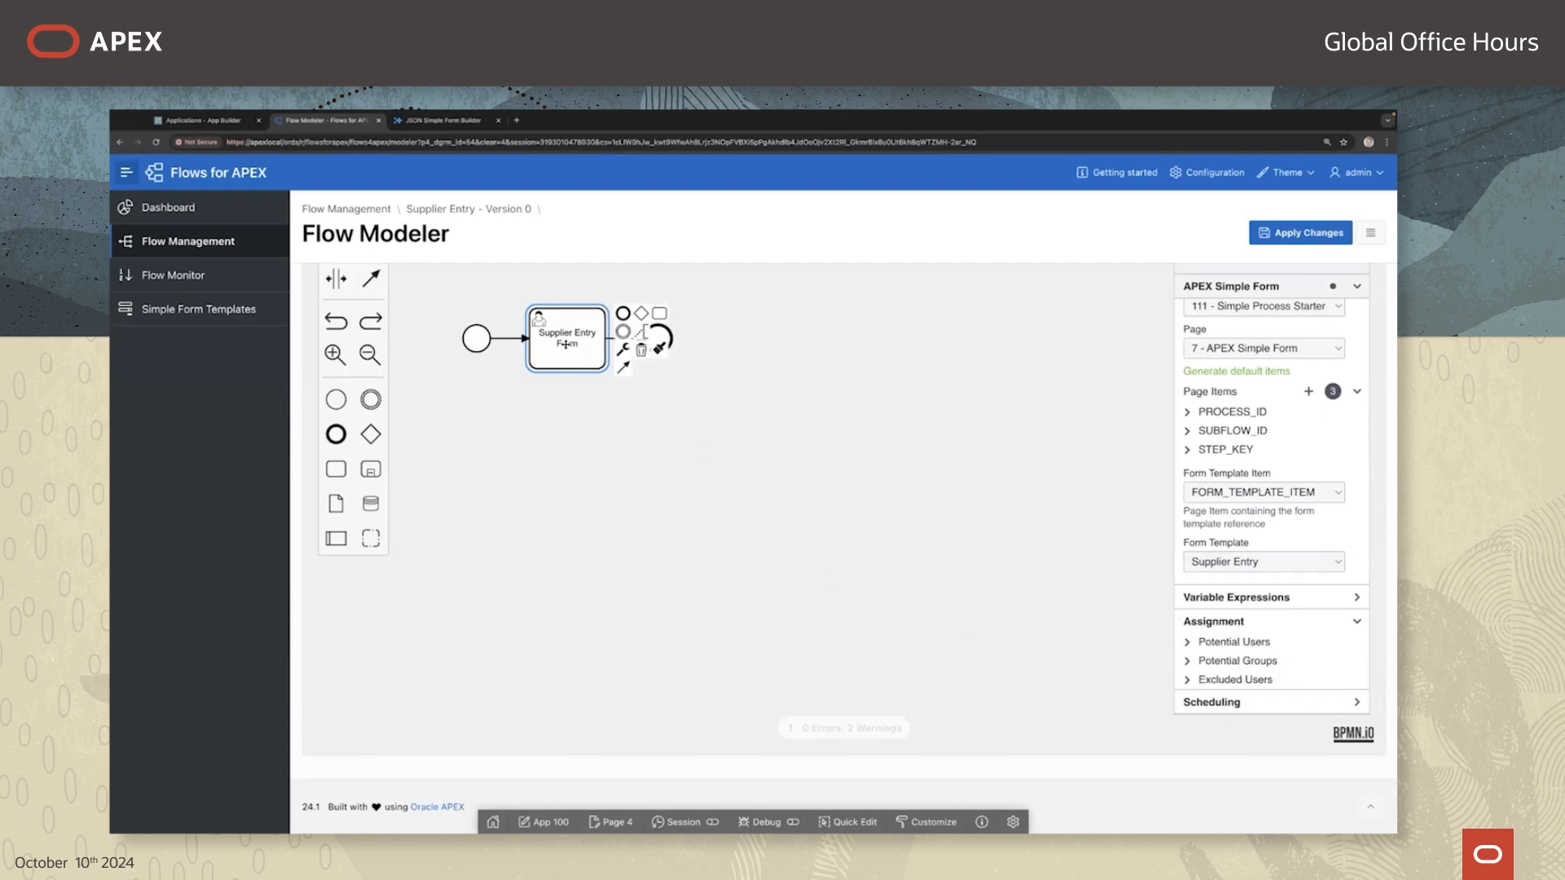
pyautogui.click(1236, 661)
pyautogui.scroll(-1, 1271, 506)
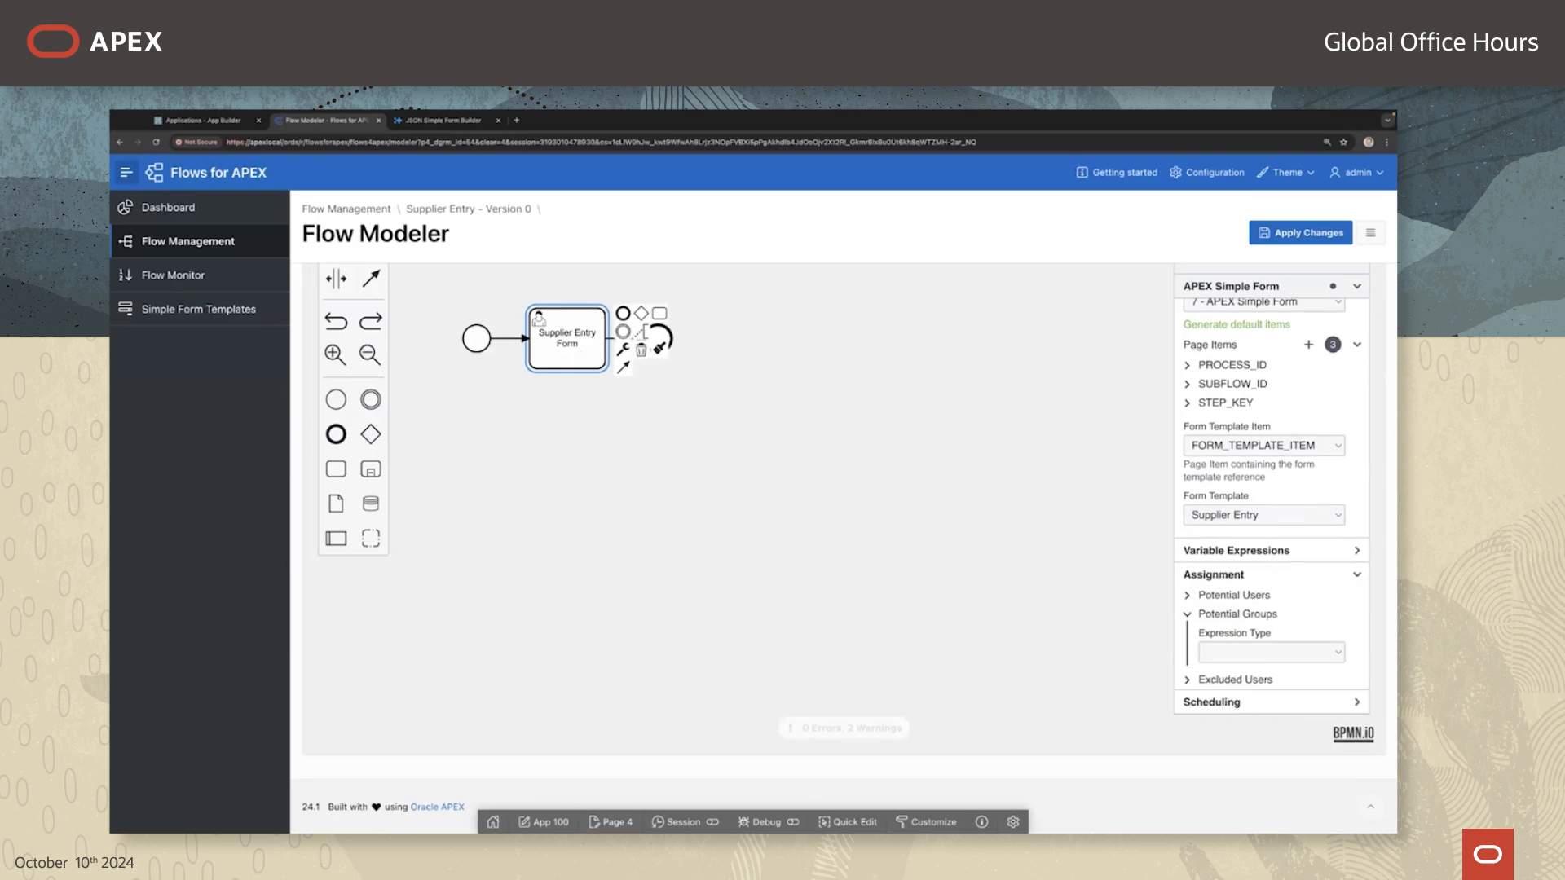
pyautogui.scroll(1, 1272, 506)
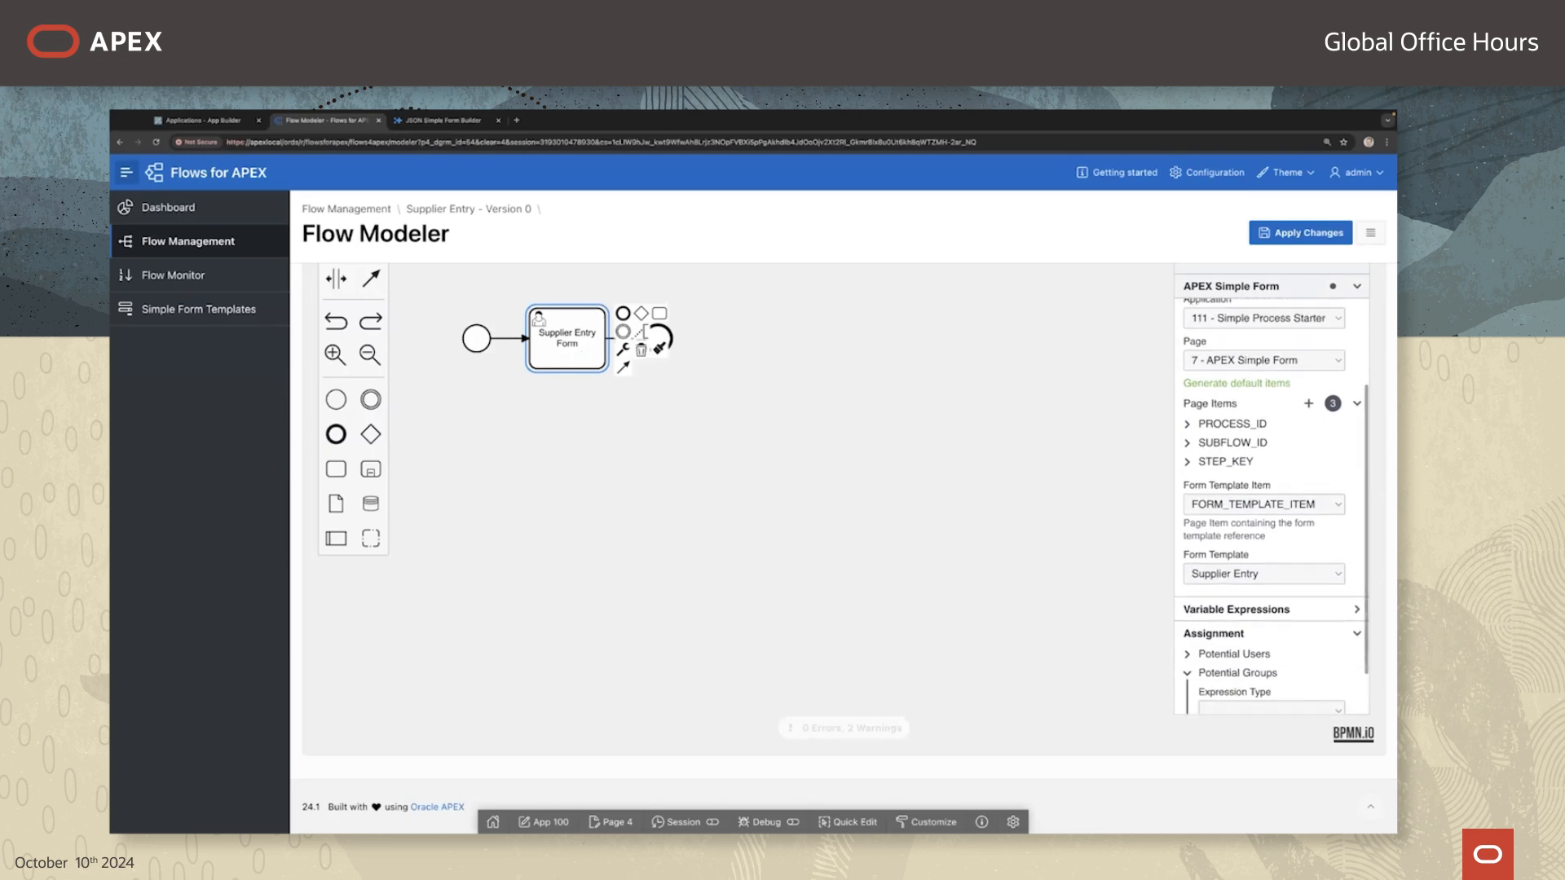
pyautogui.scroll(-1, 1272, 505)
pyautogui.click(1270, 650)
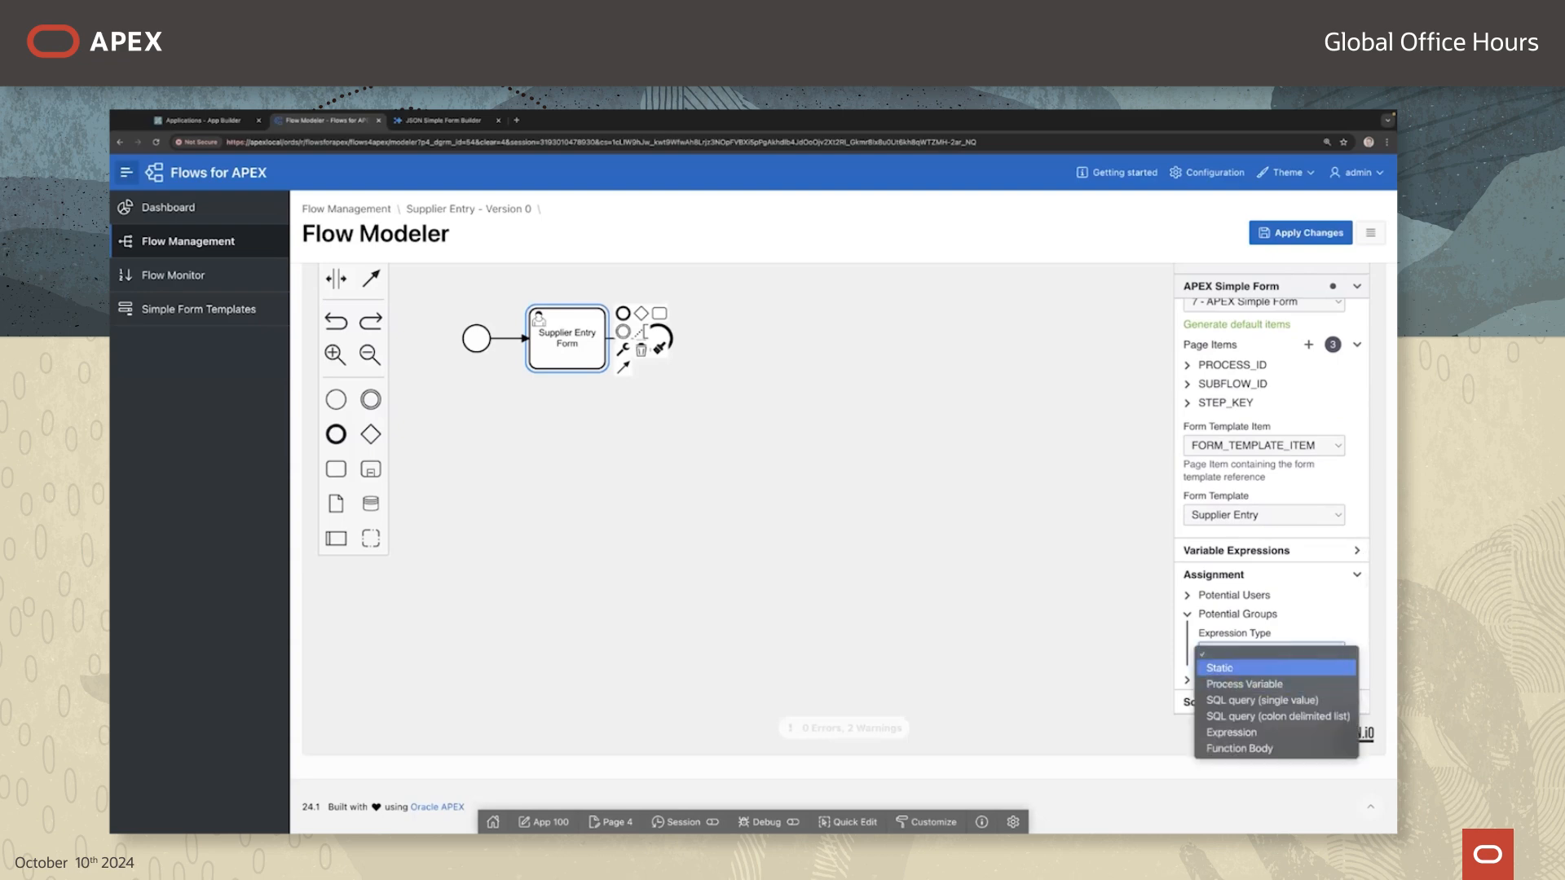
pyautogui.press('Return')
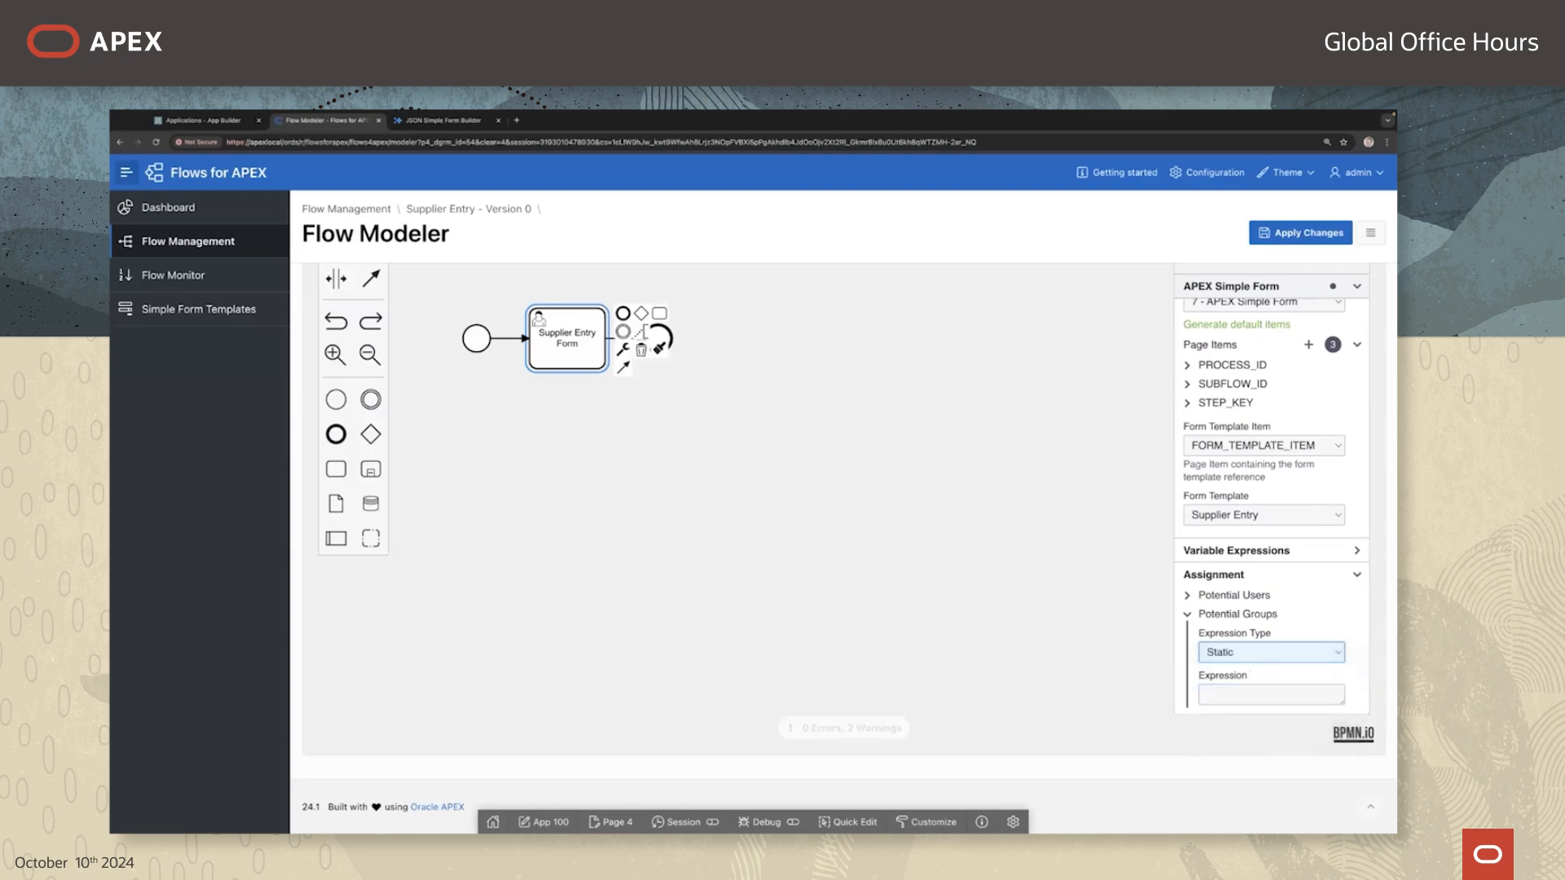
pyautogui.click(1270, 695)
pyautogui.write('ADMIN')
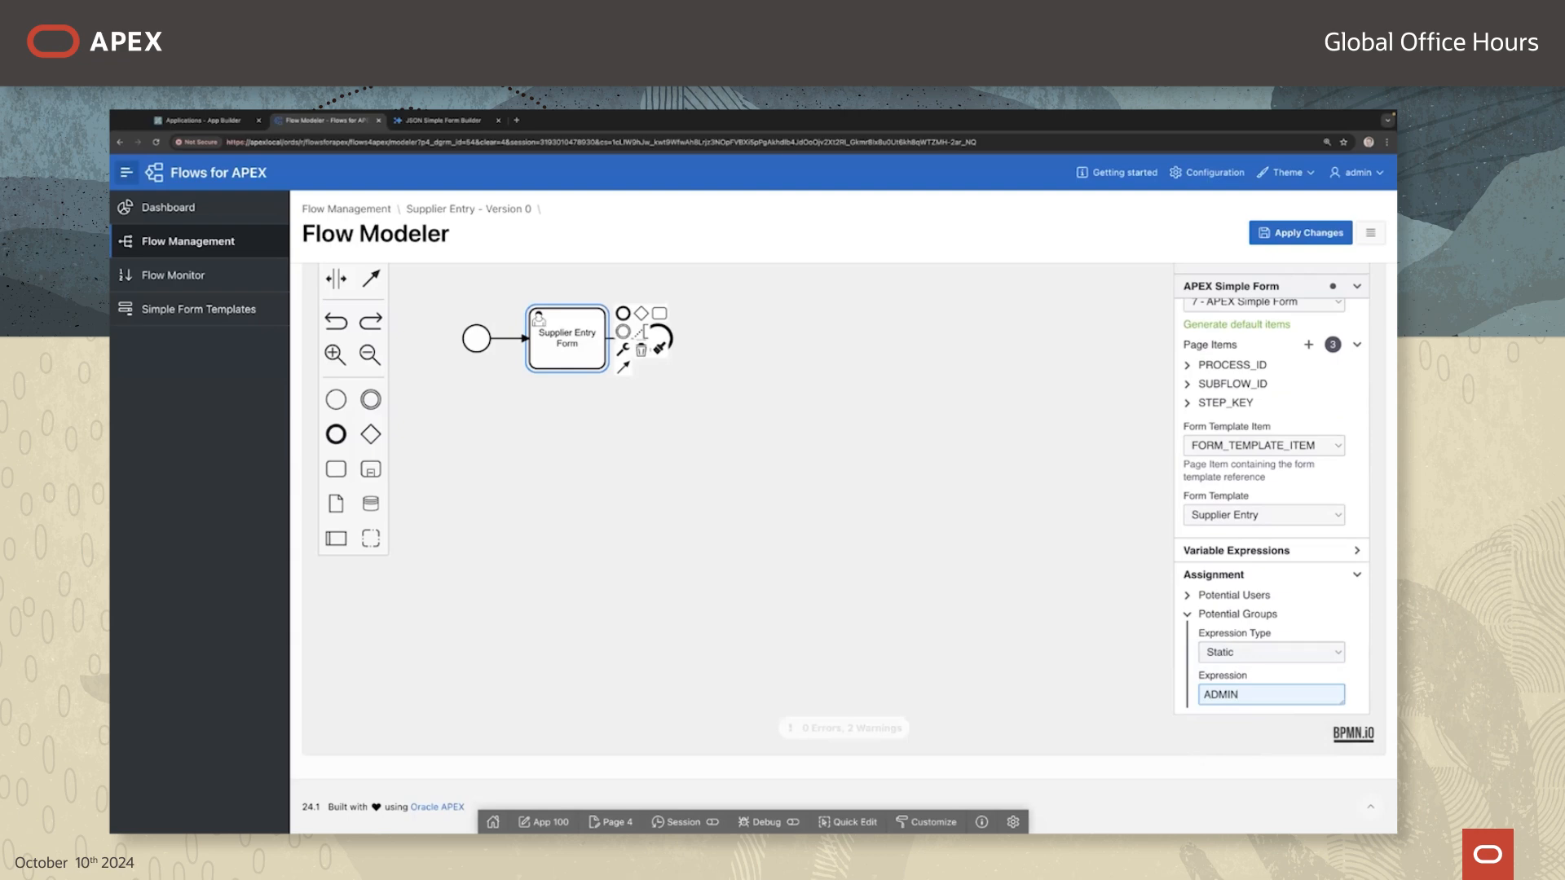
pyautogui.click(1300, 233)
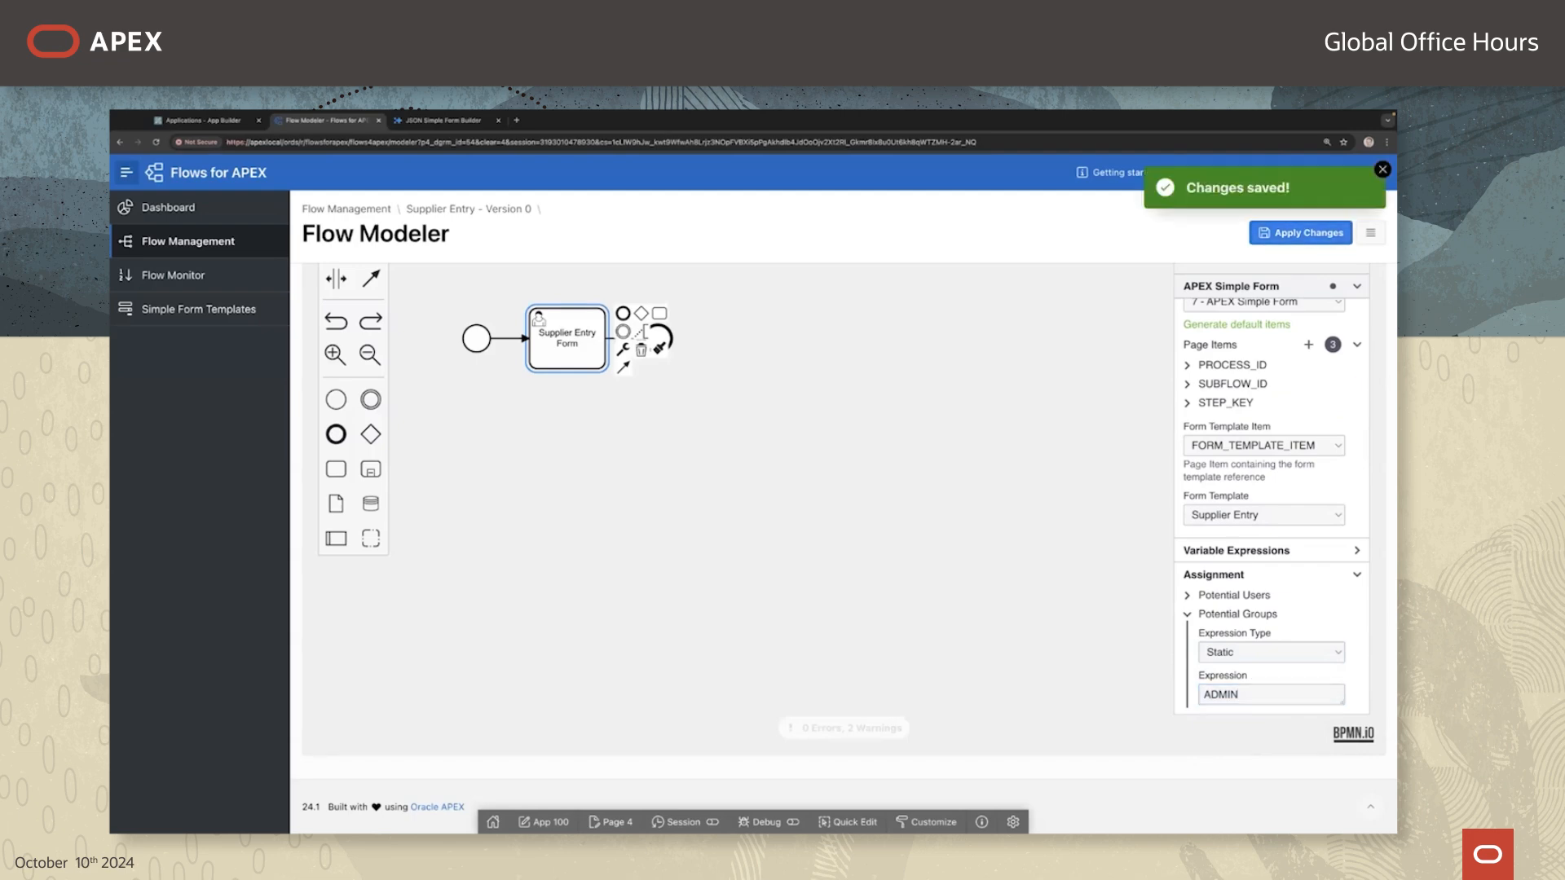
# Step: Run the Simple Process Starter application from App Builder and start a process from the Supplier Entry (0 - draft) diagram
pyautogui.click(214, 121)
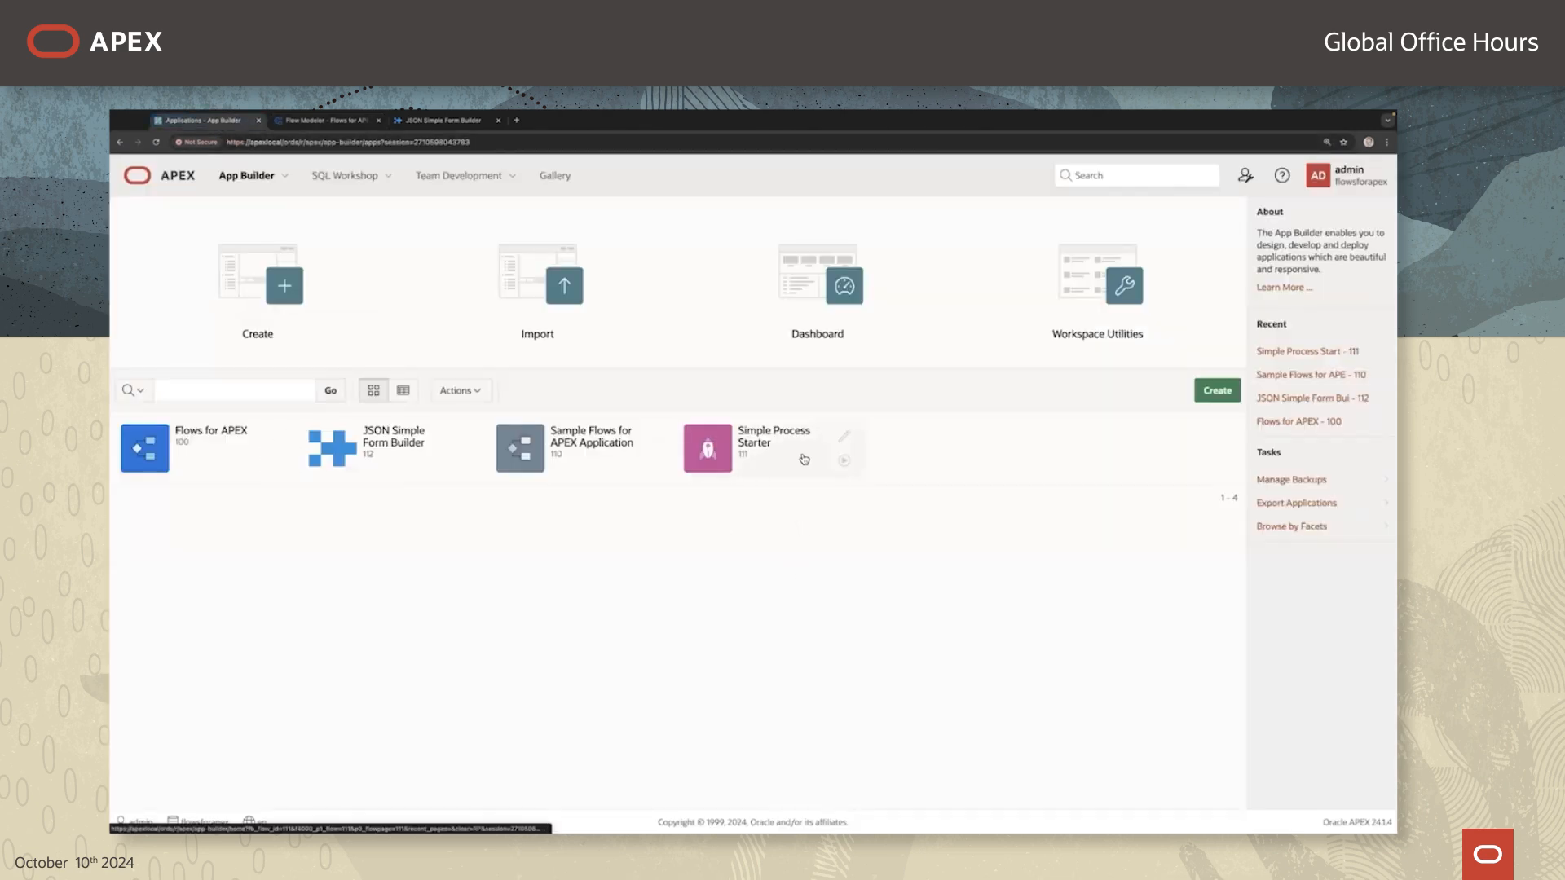
pyautogui.click(845, 461)
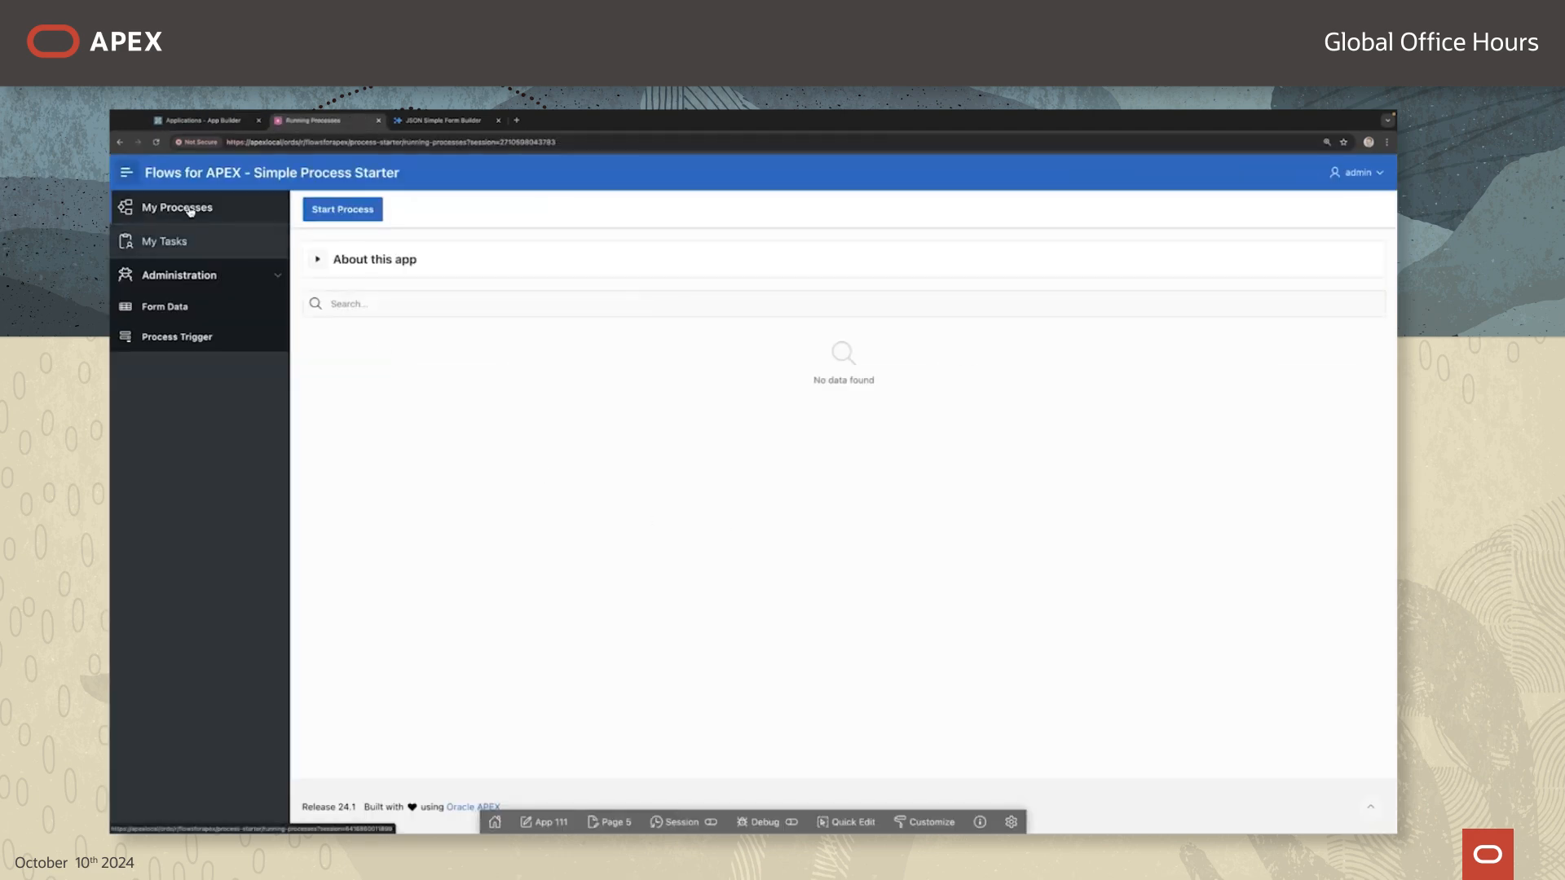
pyautogui.click(367, 212)
pyautogui.click(458, 286)
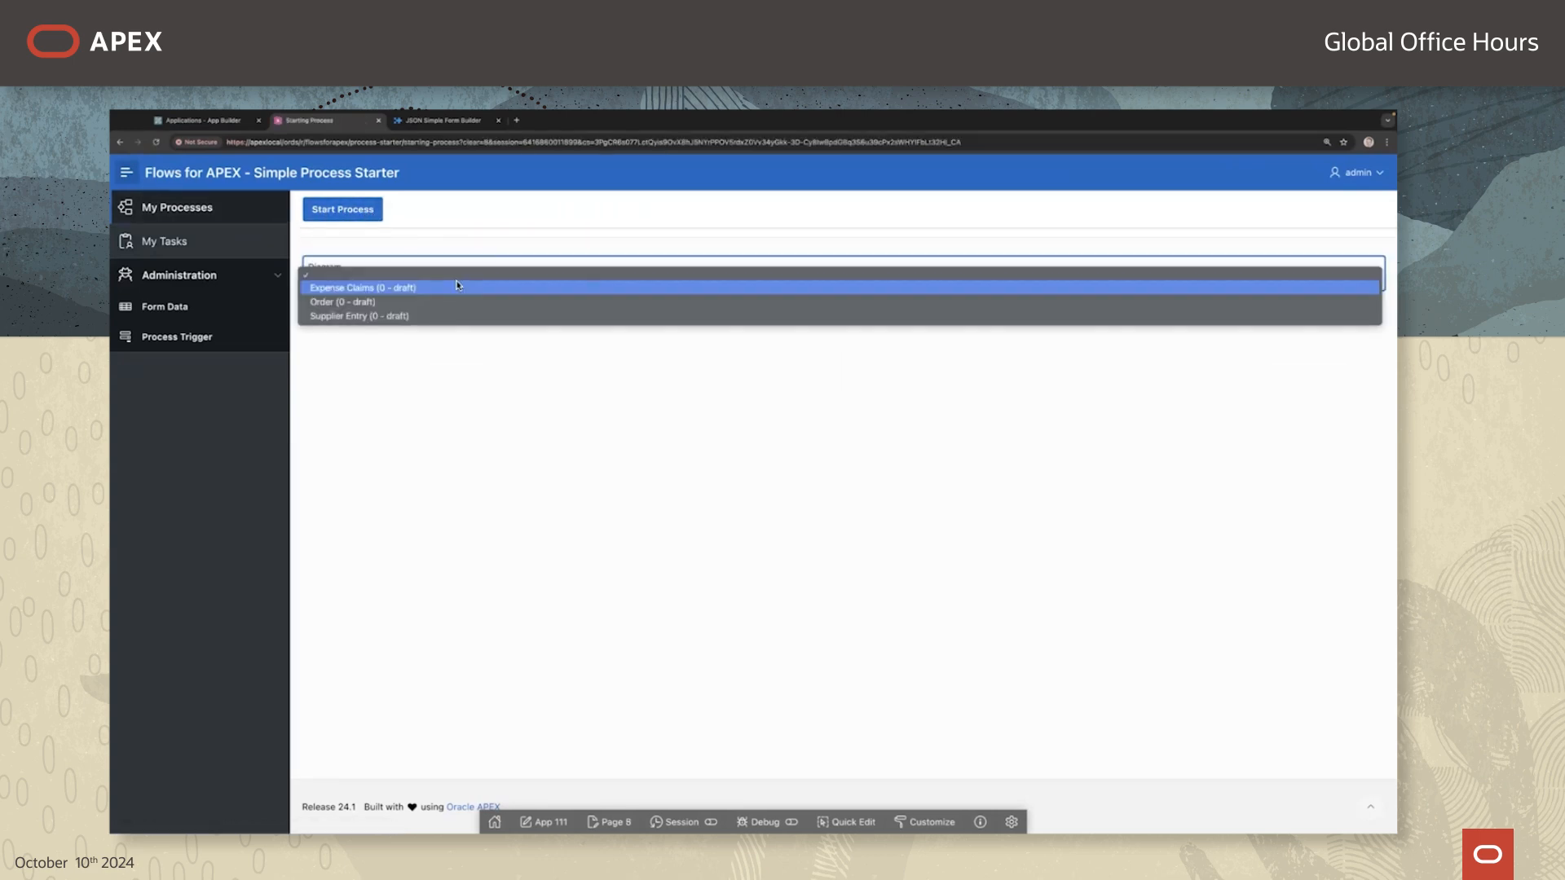
pyautogui.click(354, 317)
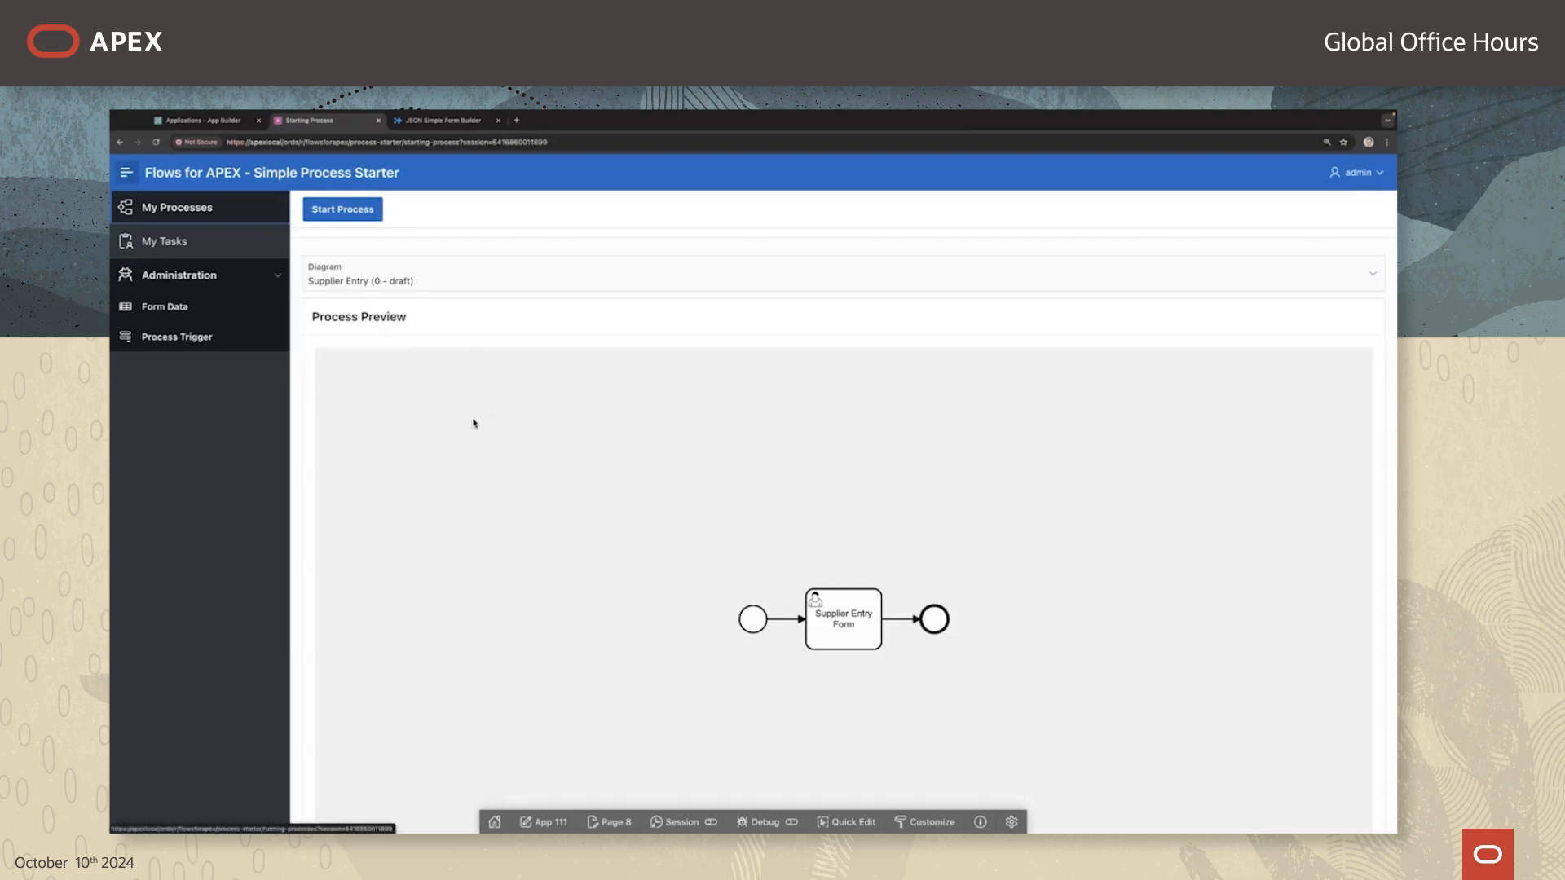
pyautogui.click(342, 211)
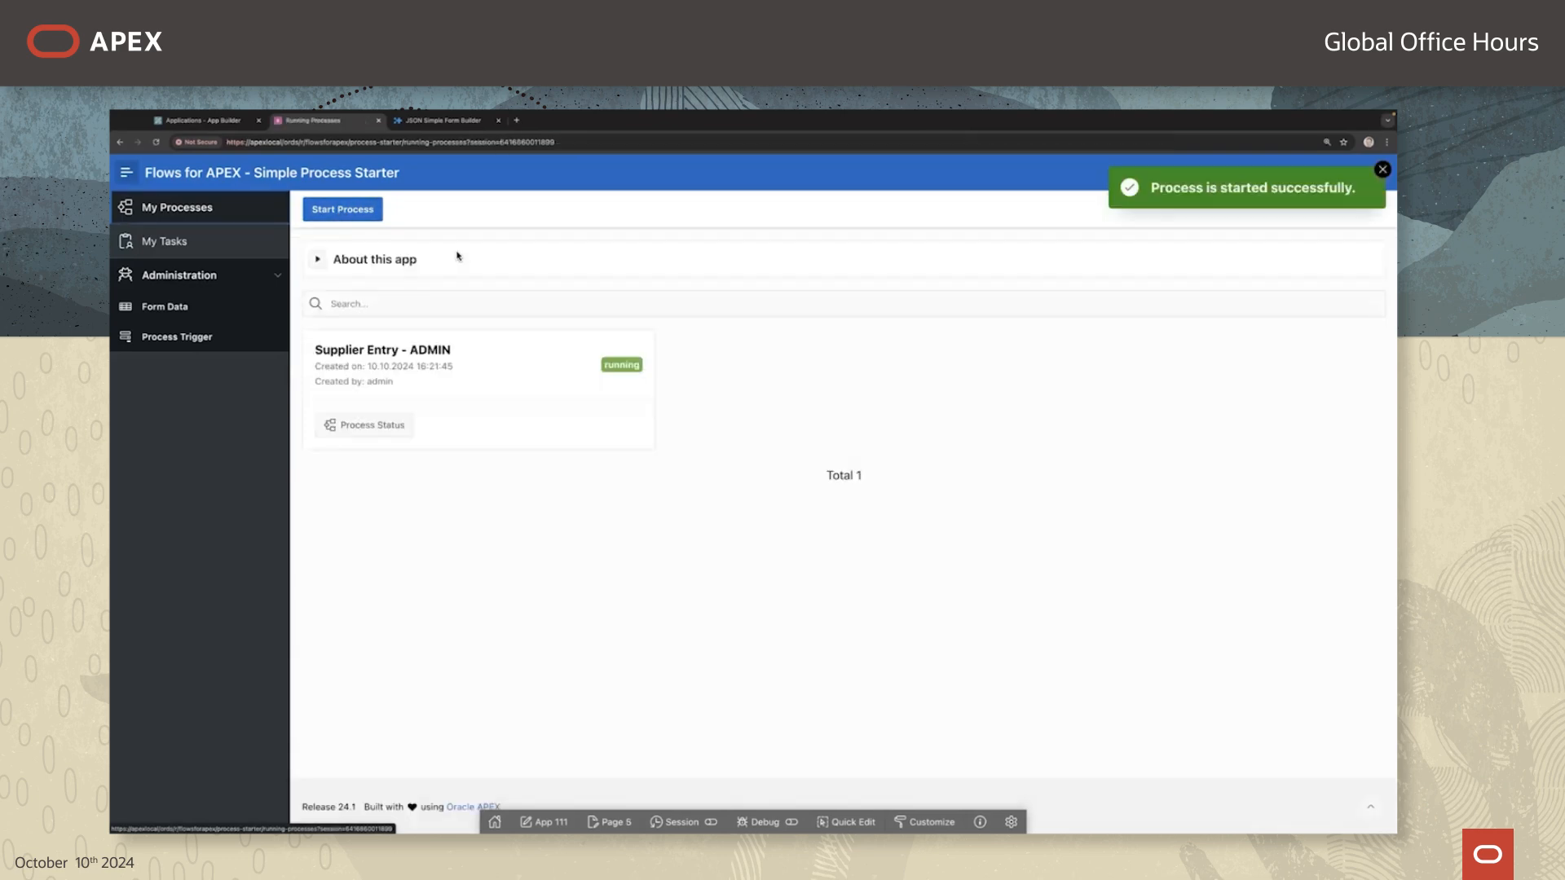
# Step: Check the started process's status diagram, and preview its Supplier Entry Form from My Tasks without filling it in
pyautogui.click(373, 425)
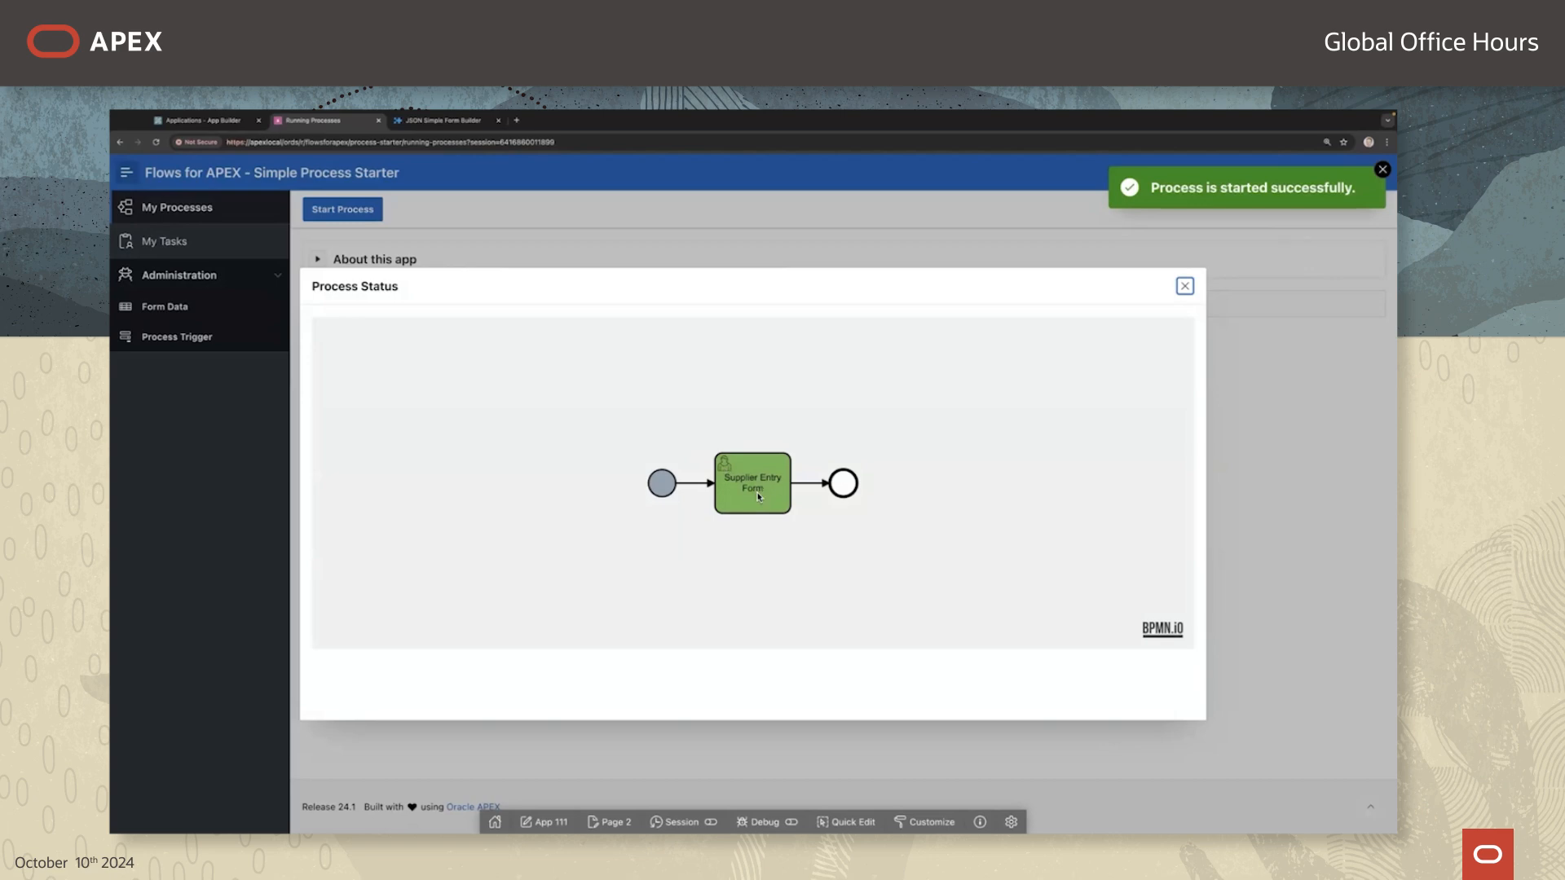
pyautogui.press('Escape')
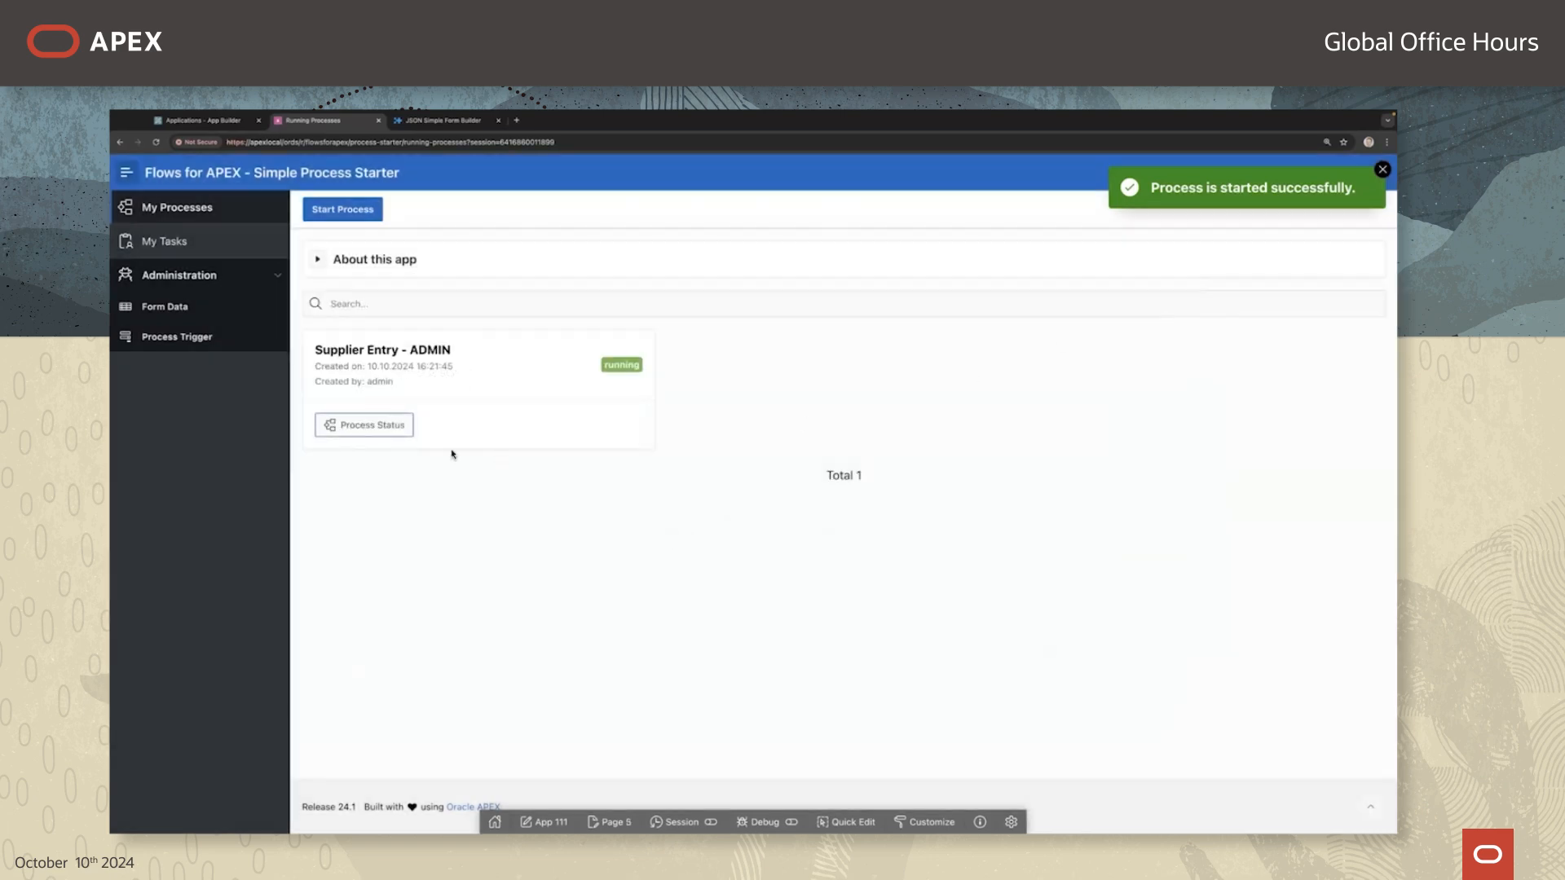
pyautogui.click(167, 242)
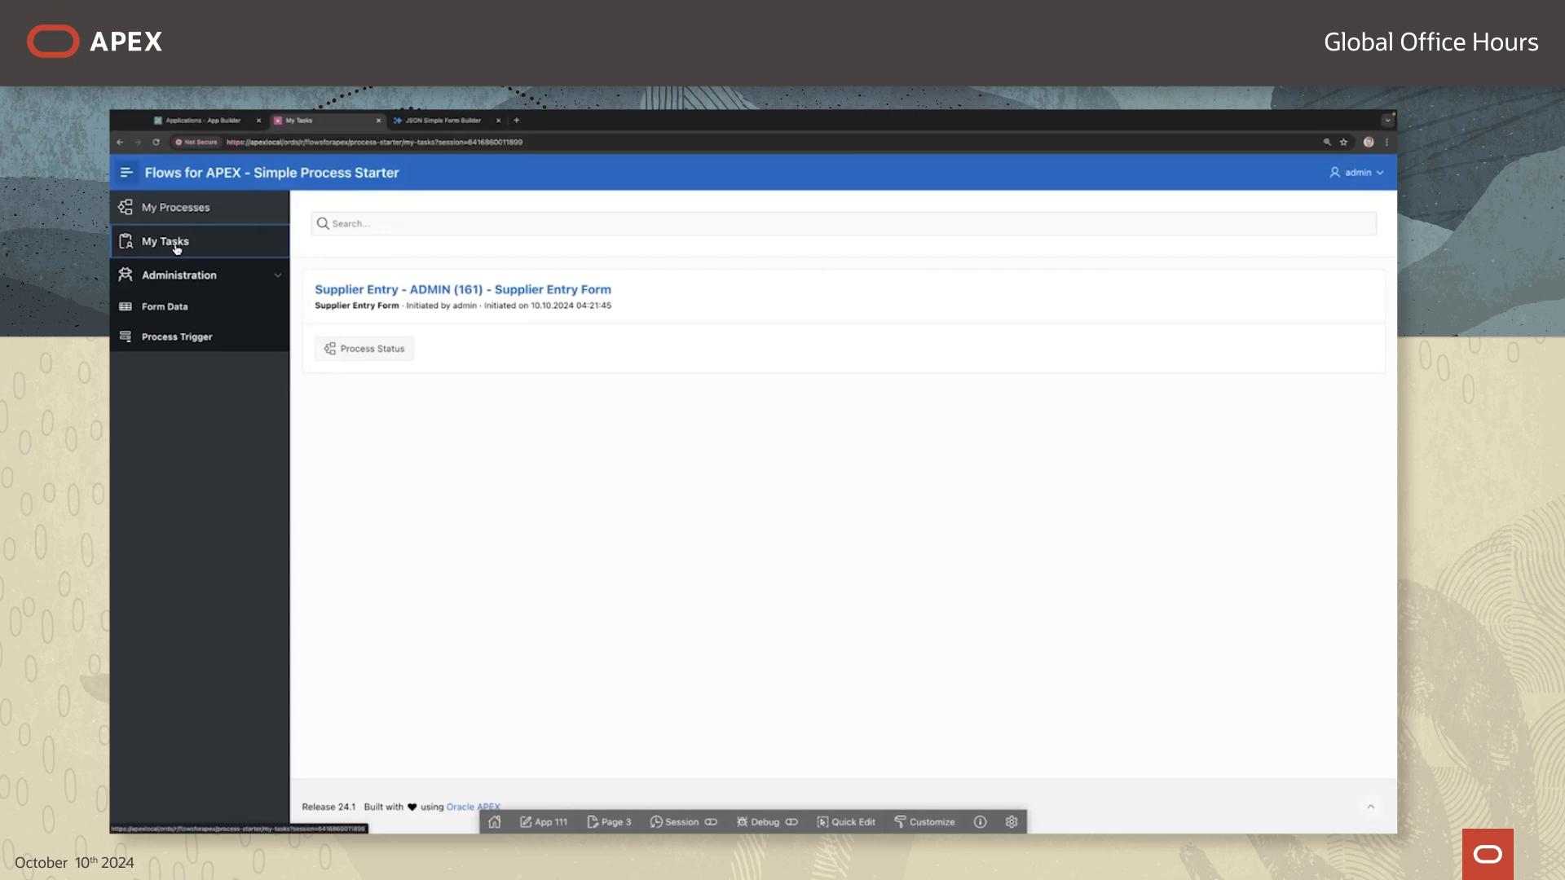
pyautogui.click(513, 295)
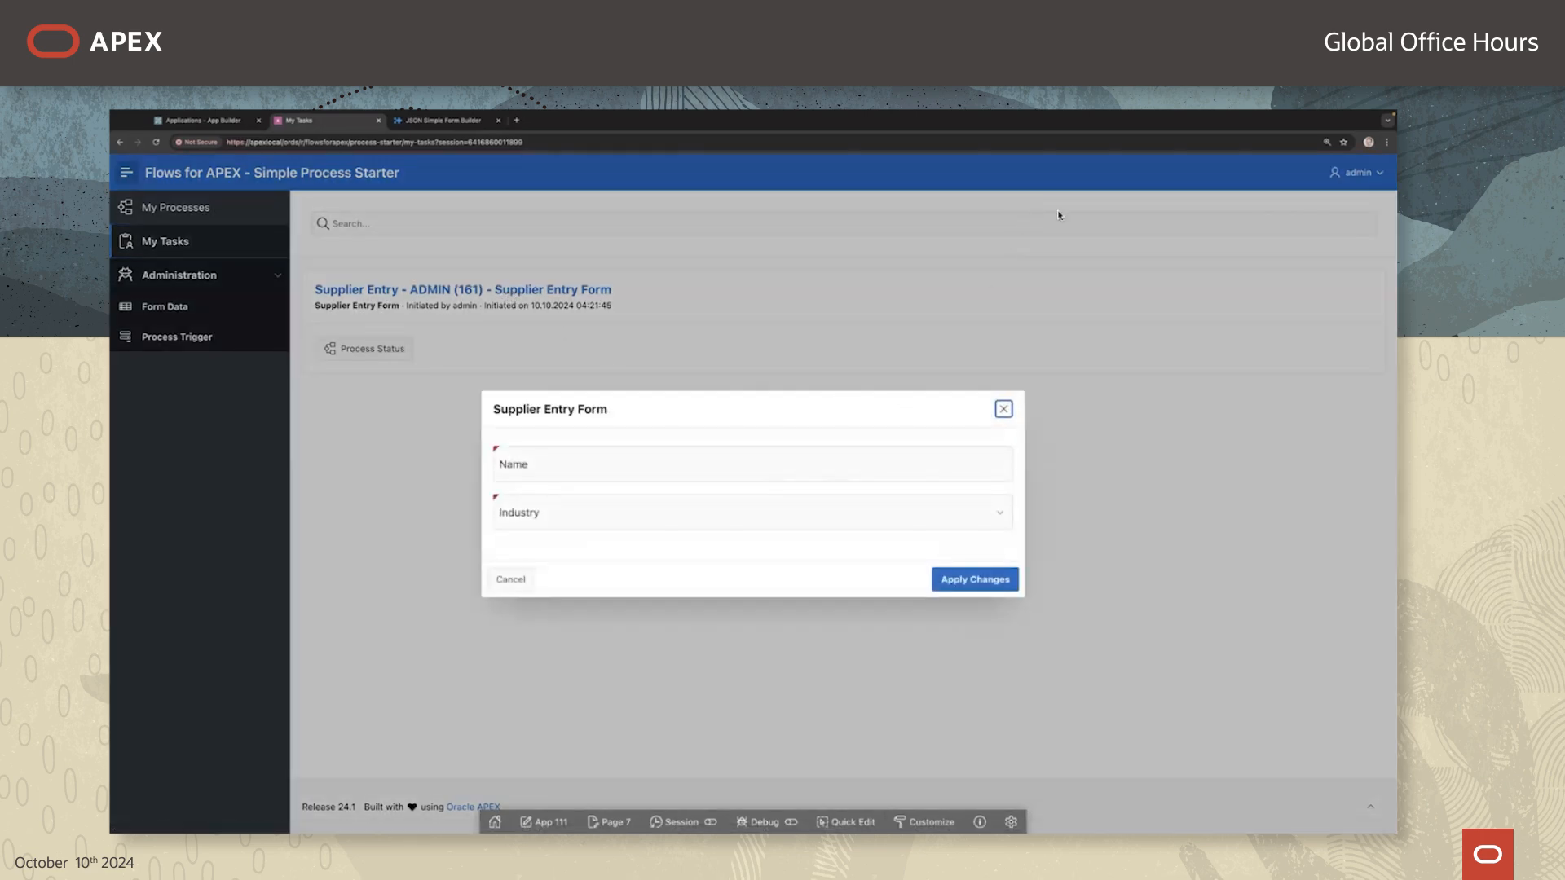
pyautogui.click(1002, 410)
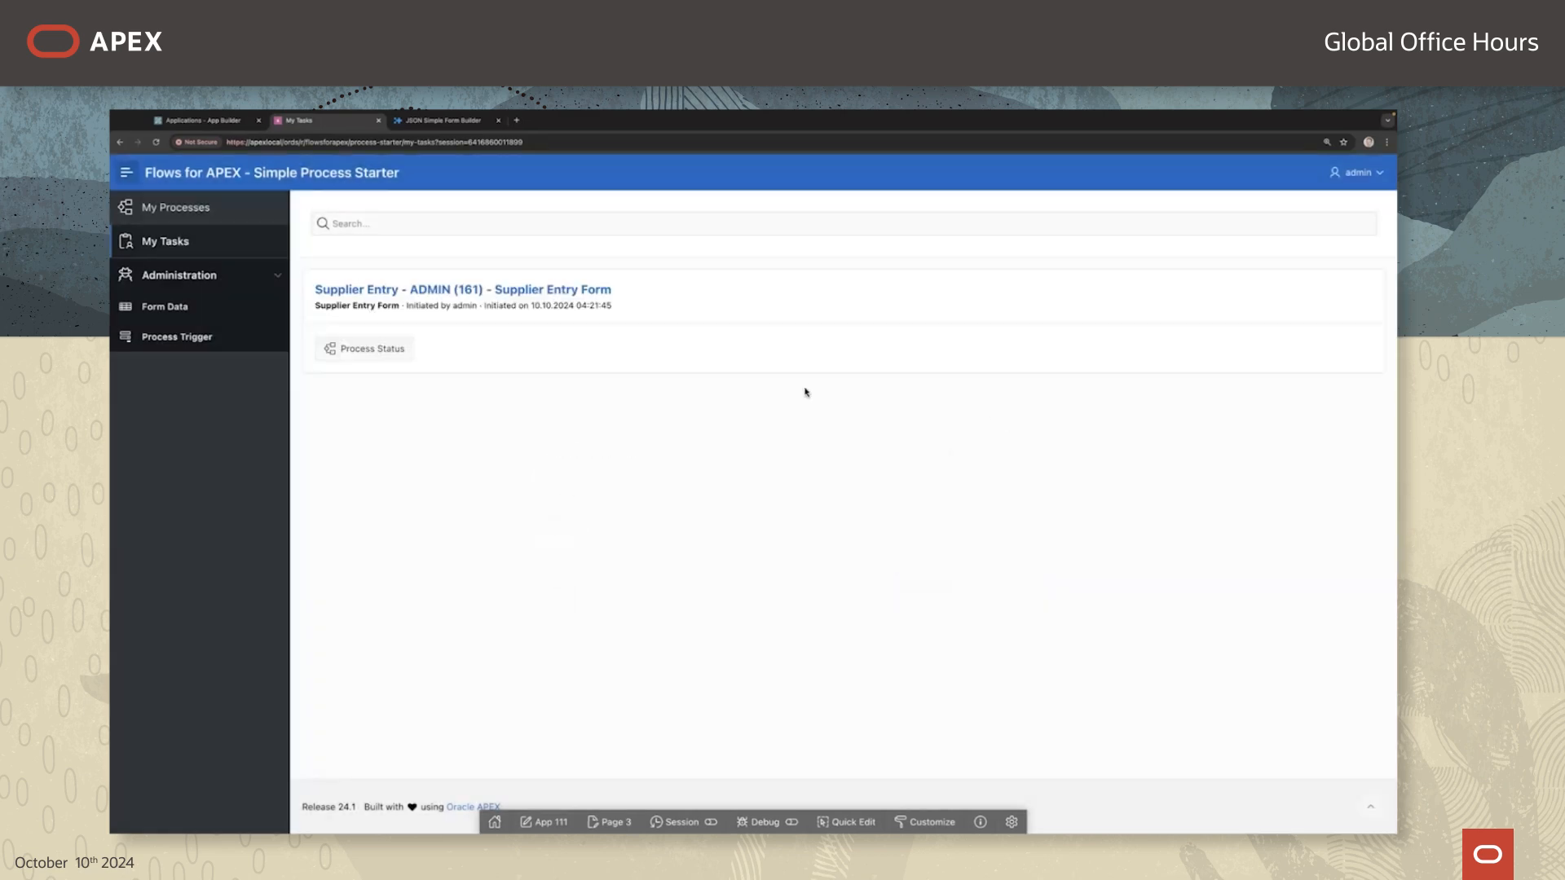
# Step: Open the Supplier Entry Form task from its process status diagram and submit it with Name FoodInc. and Industry Retail
pyautogui.click(369, 353)
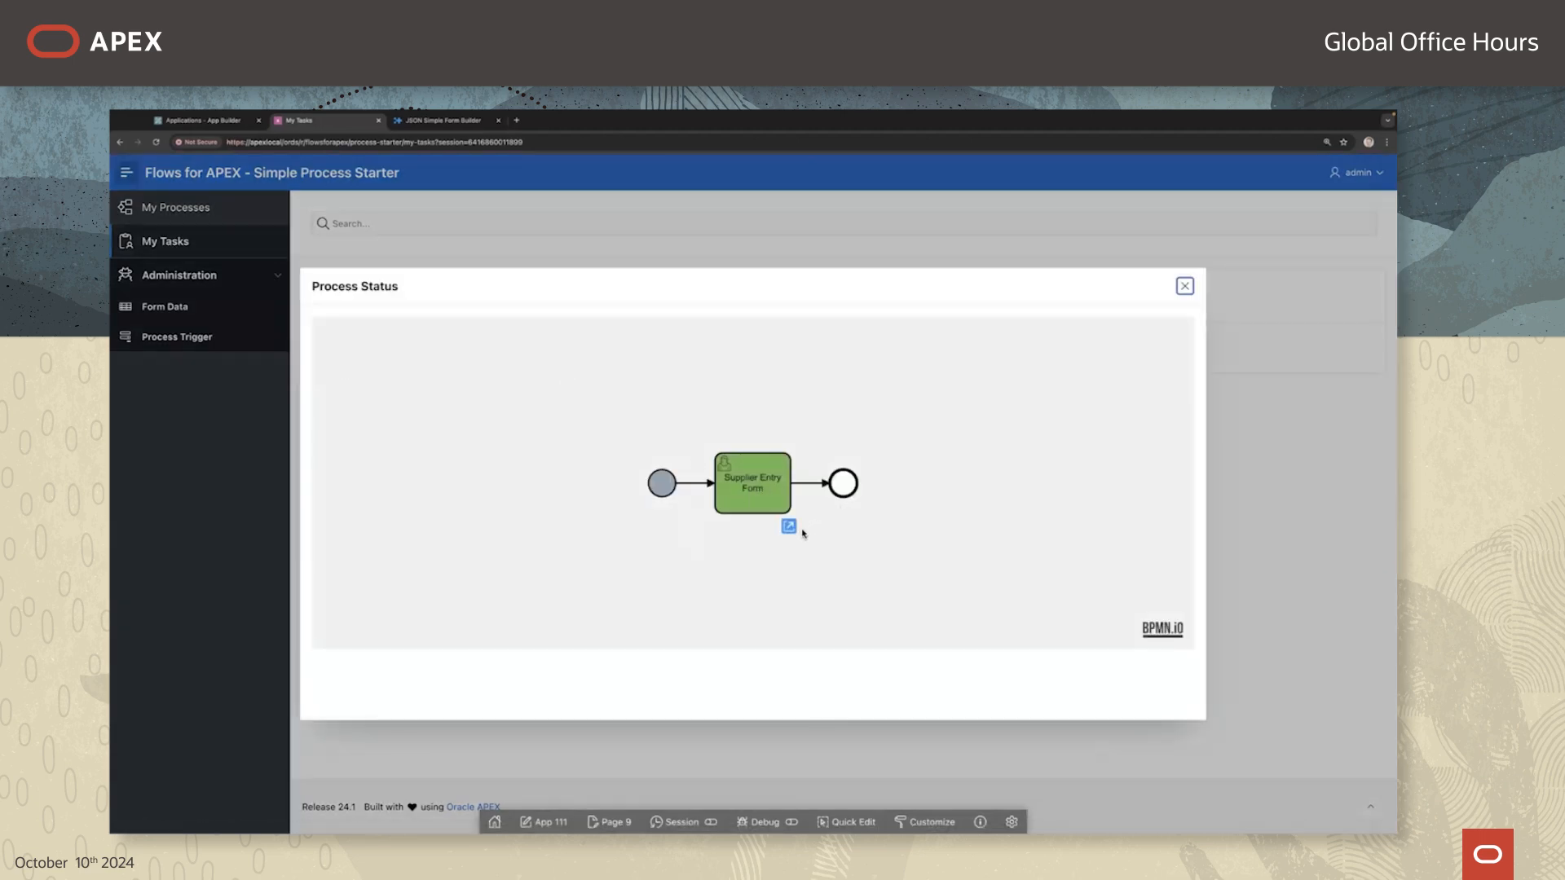
pyautogui.click(789, 528)
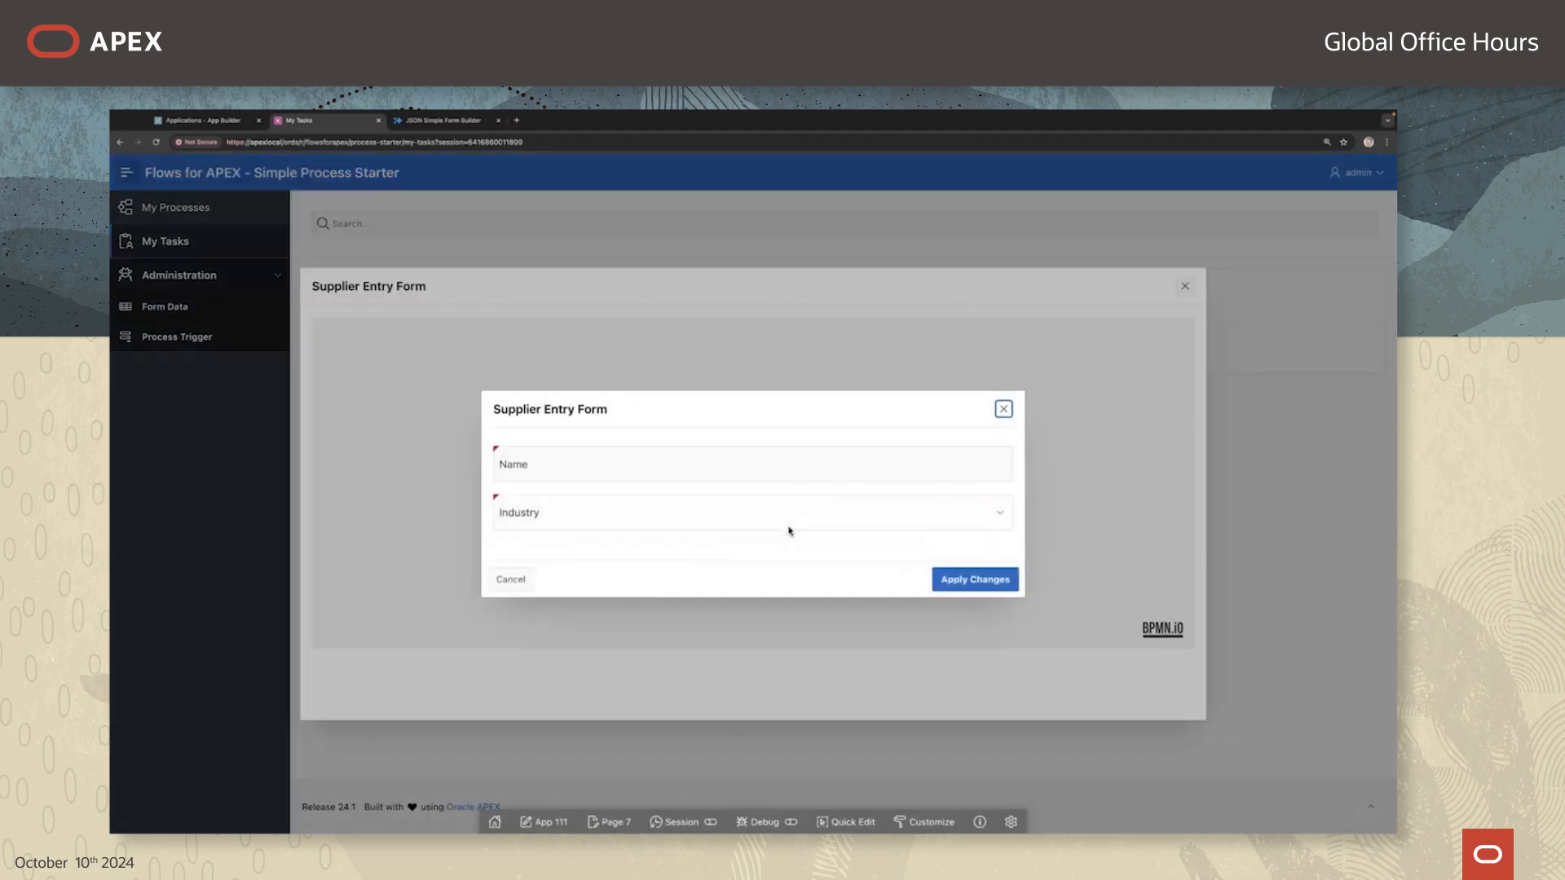
pyautogui.click(716, 464)
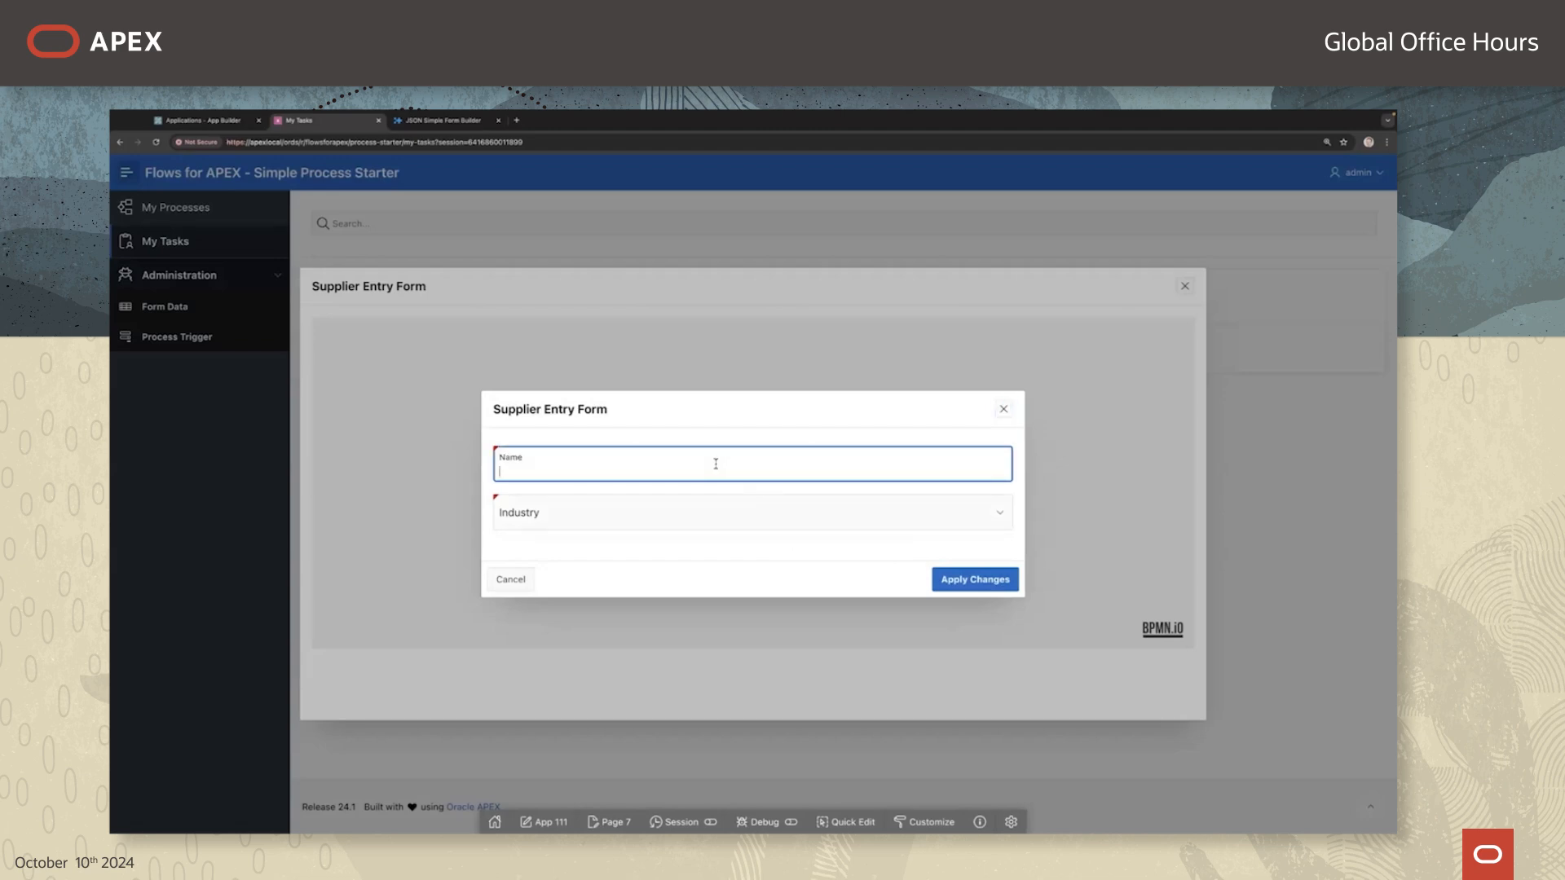
pyautogui.write('FoodInc.')
pyautogui.press('Tab')
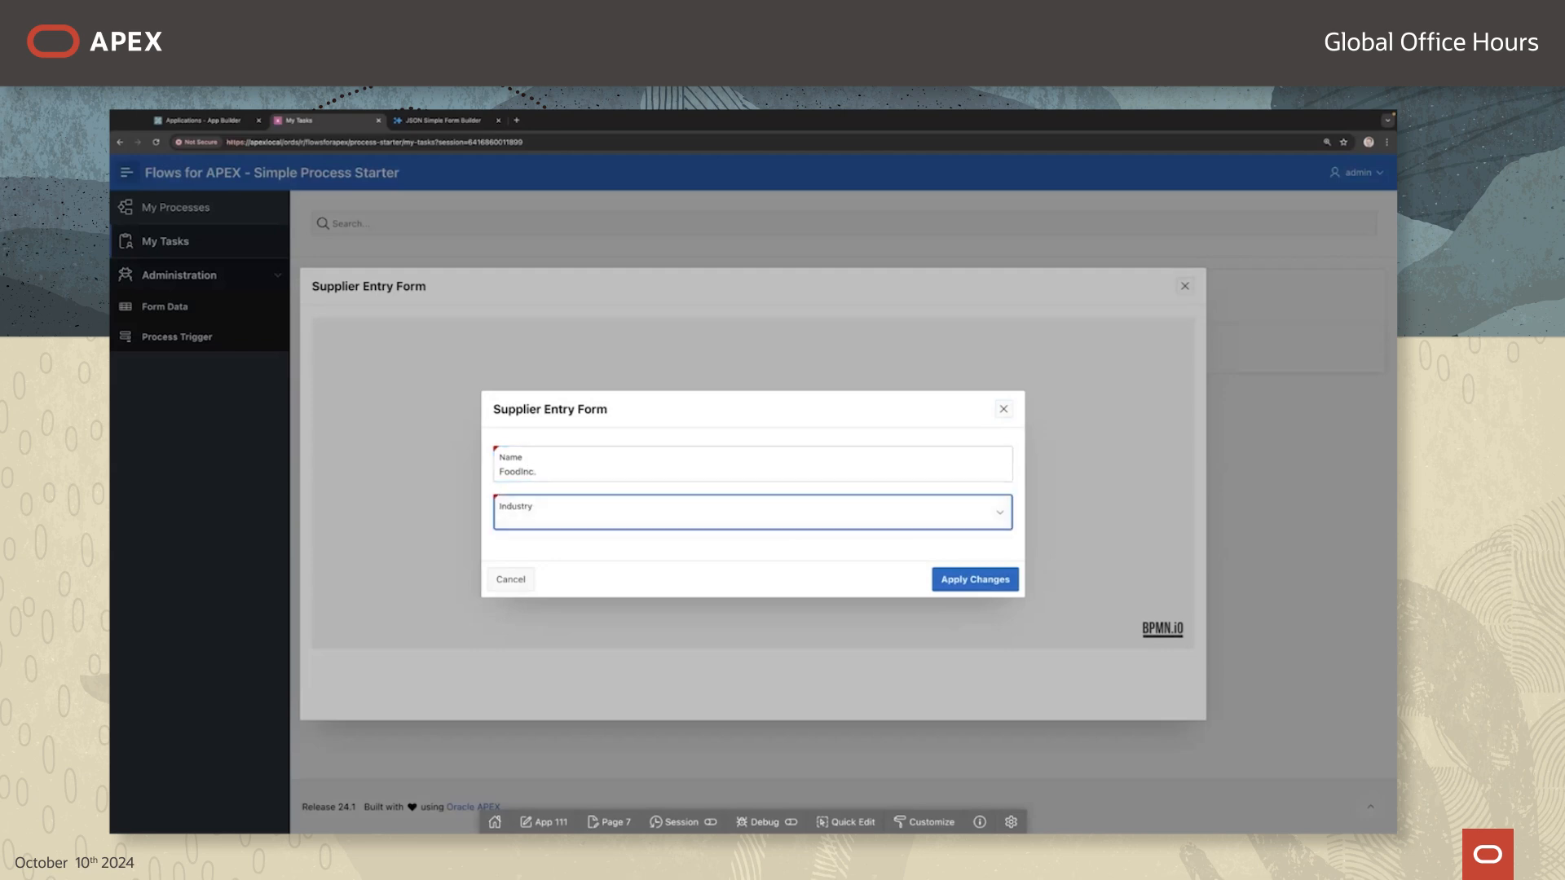
pyautogui.click(650, 517)
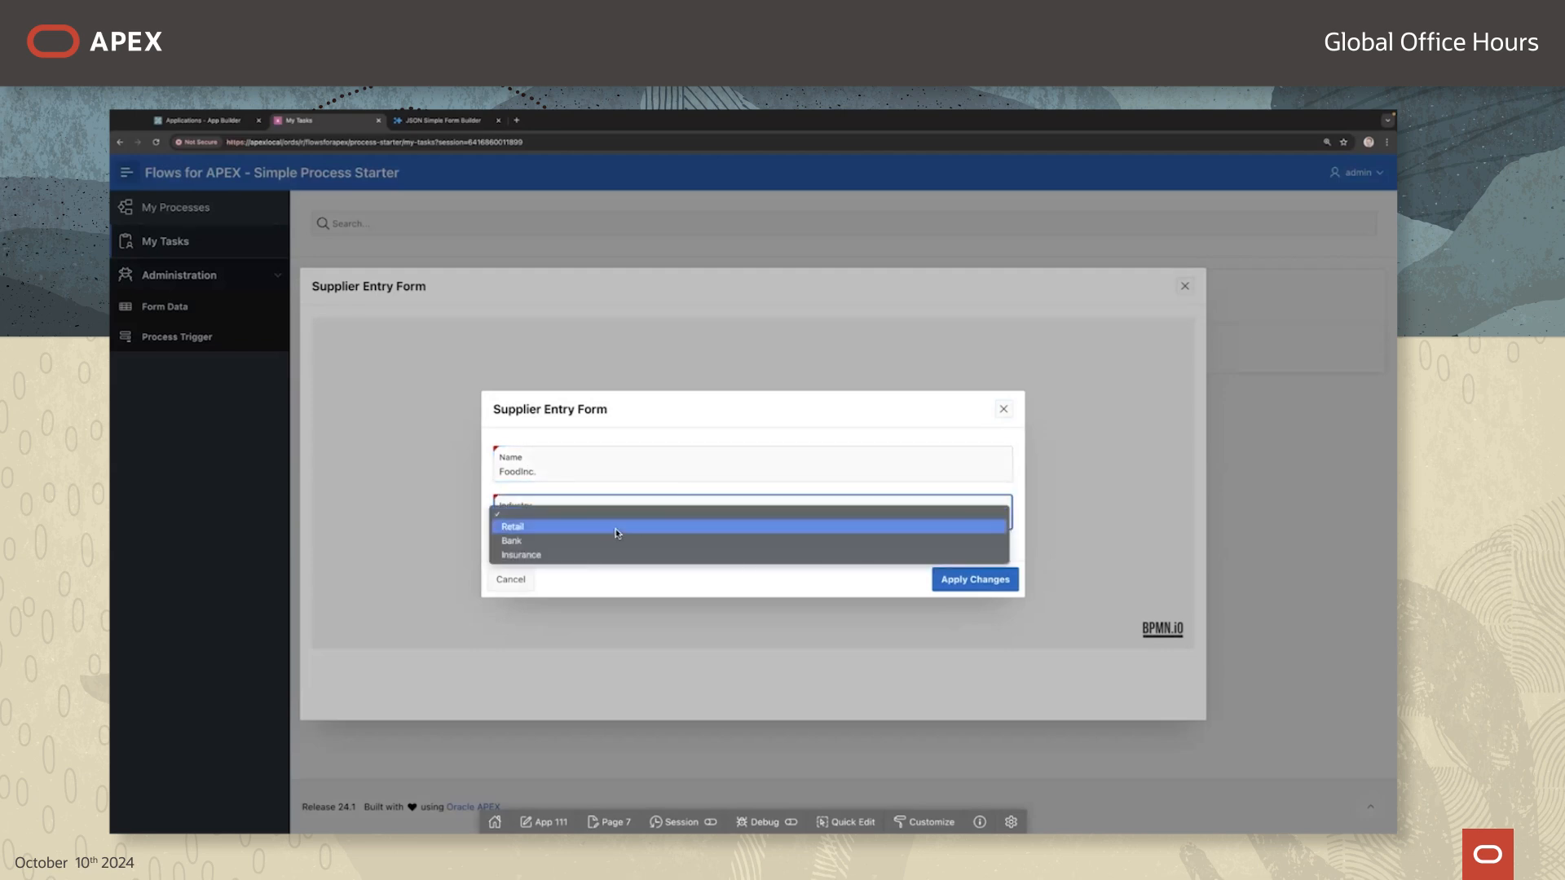
pyautogui.click(617, 527)
pyautogui.click(970, 584)
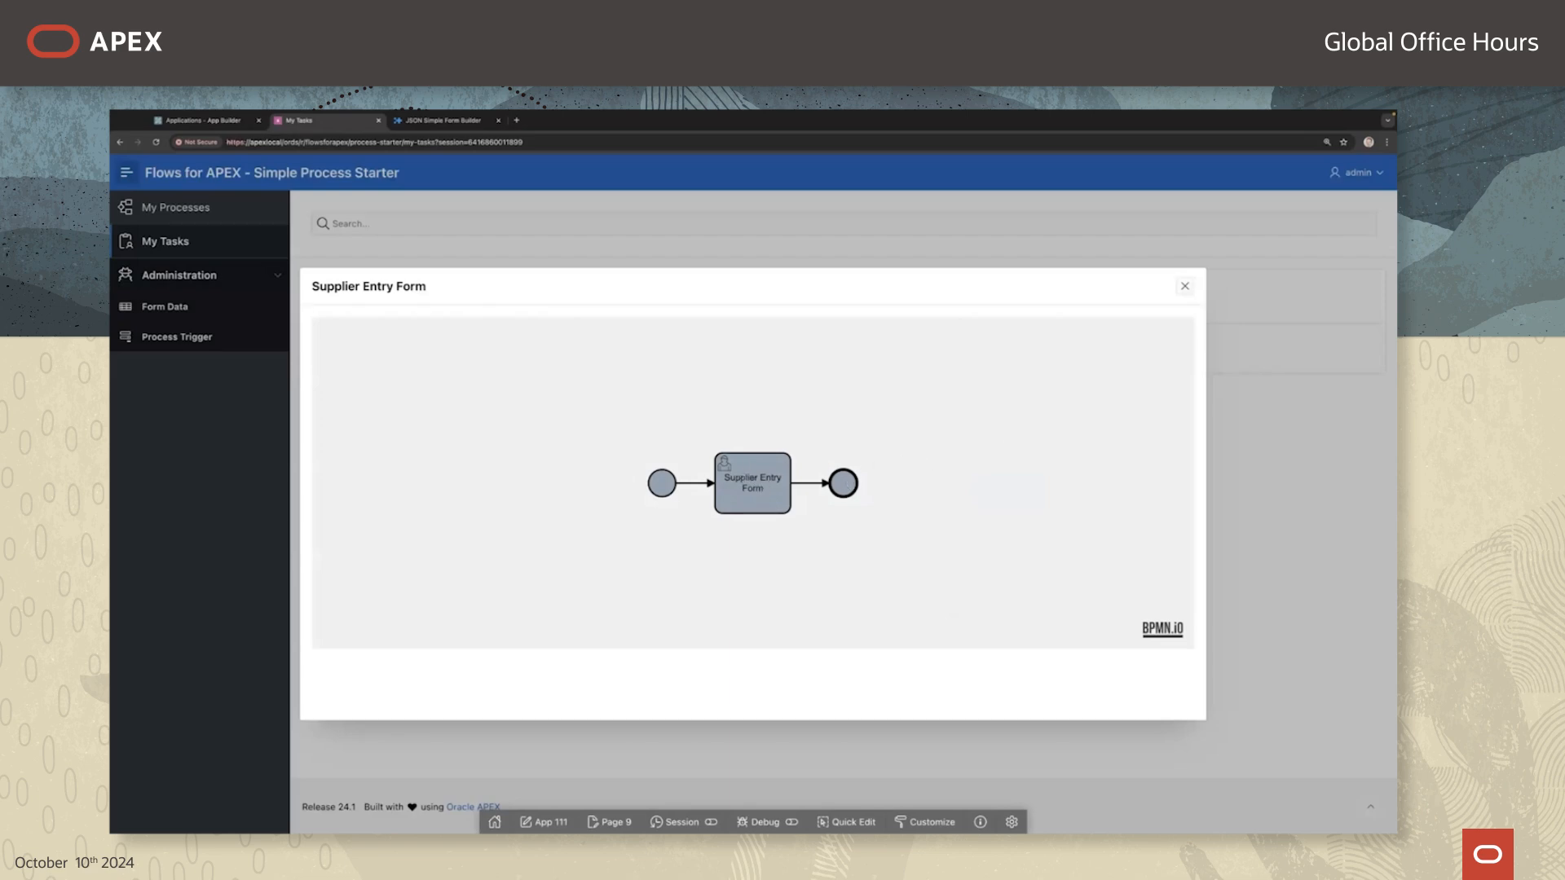
pyautogui.click(1185, 286)
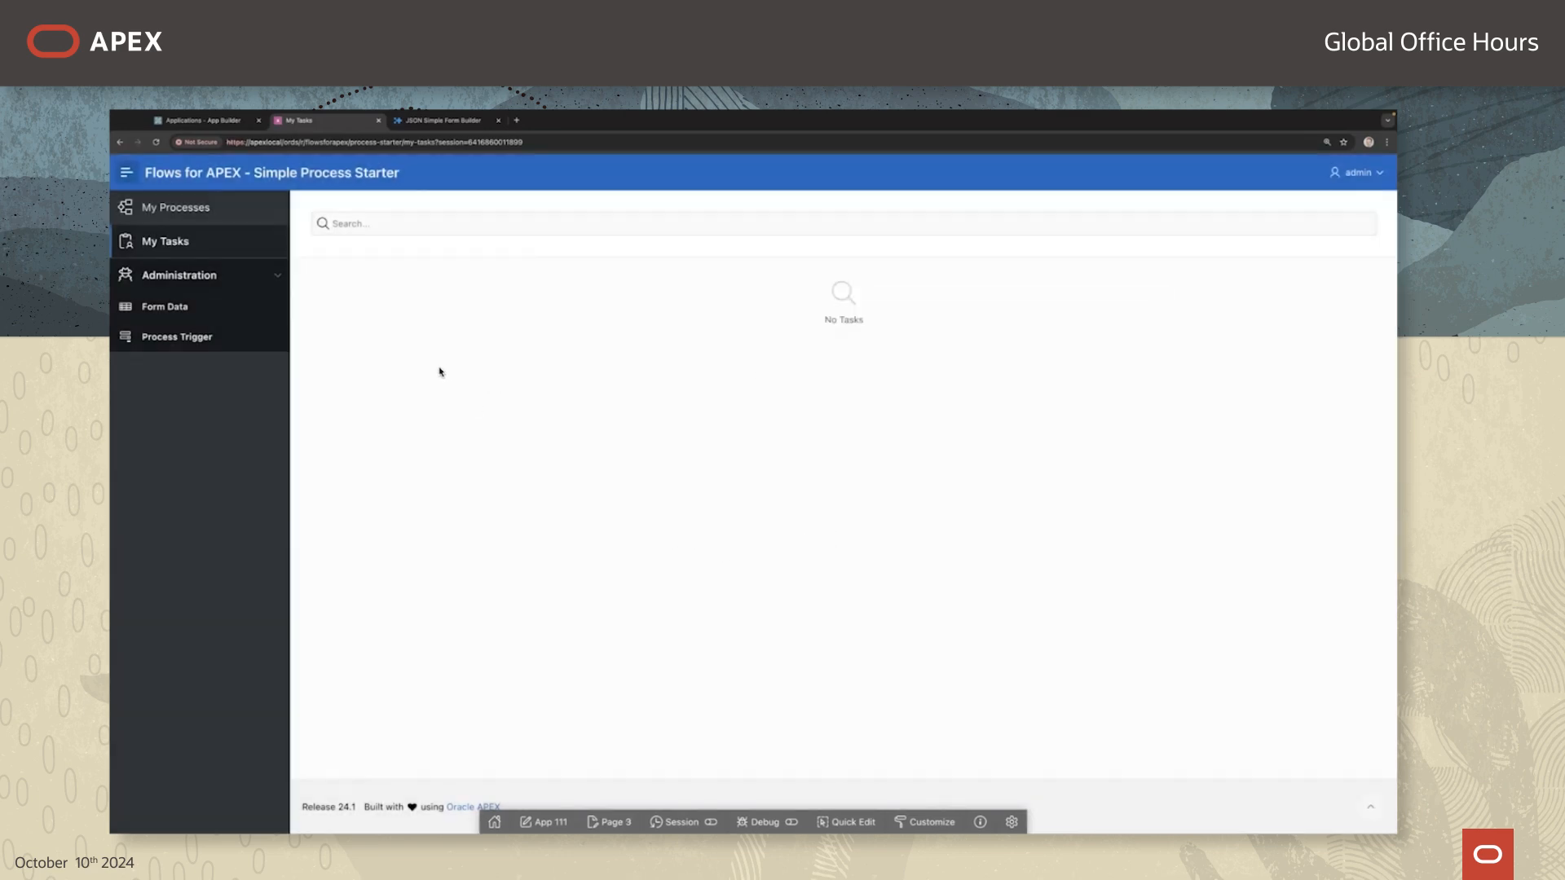
# Step: Review the submitted Supplier Entry record in Form Data, viewing its stored values as a form
pyautogui.click(167, 313)
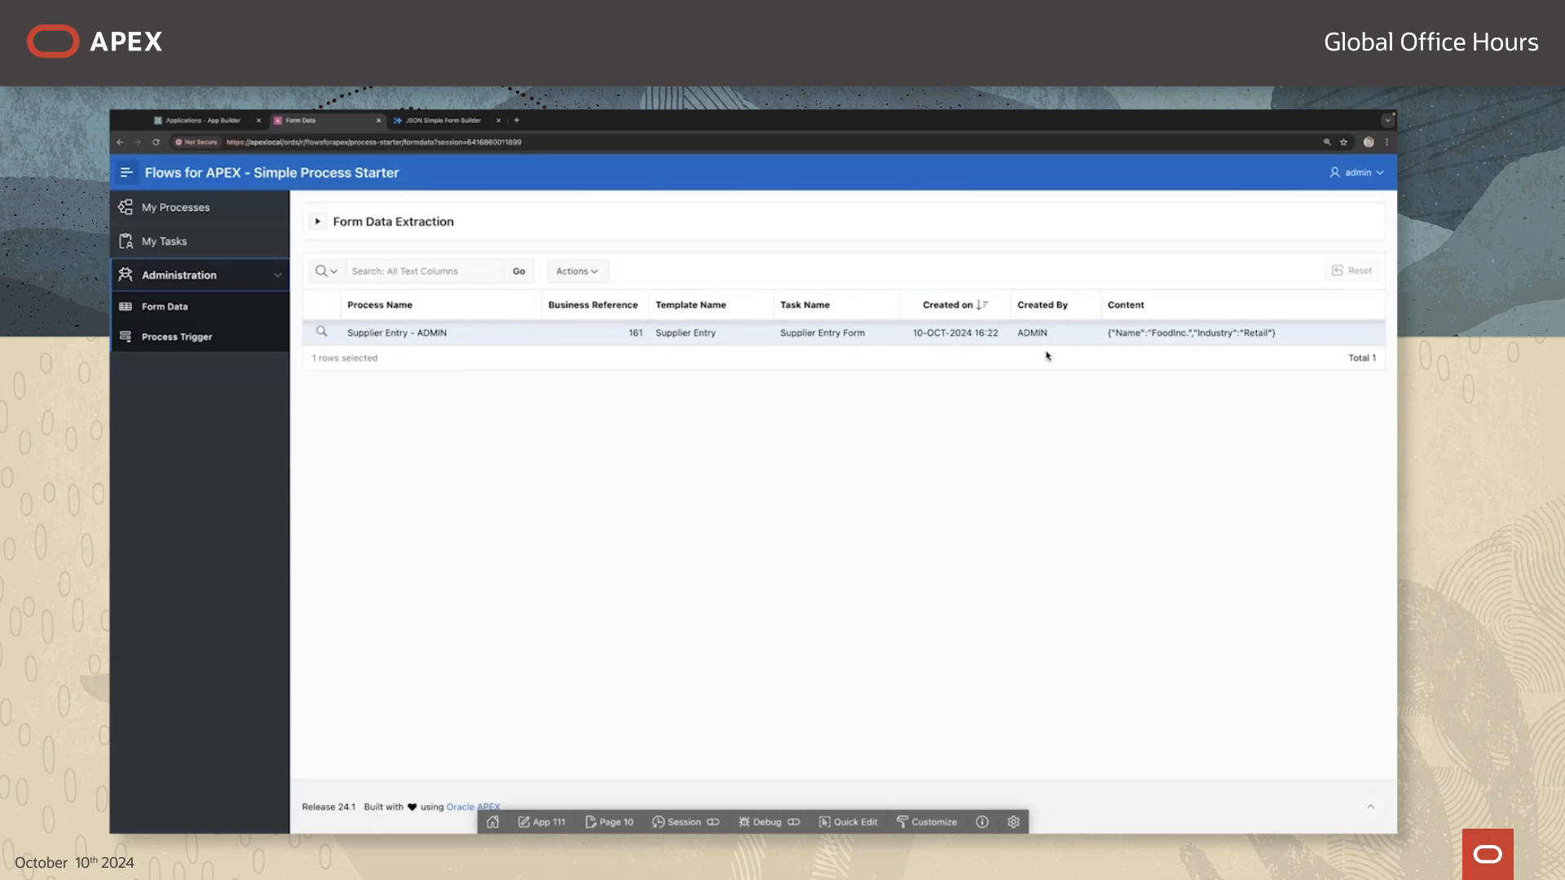
pyautogui.click(321, 332)
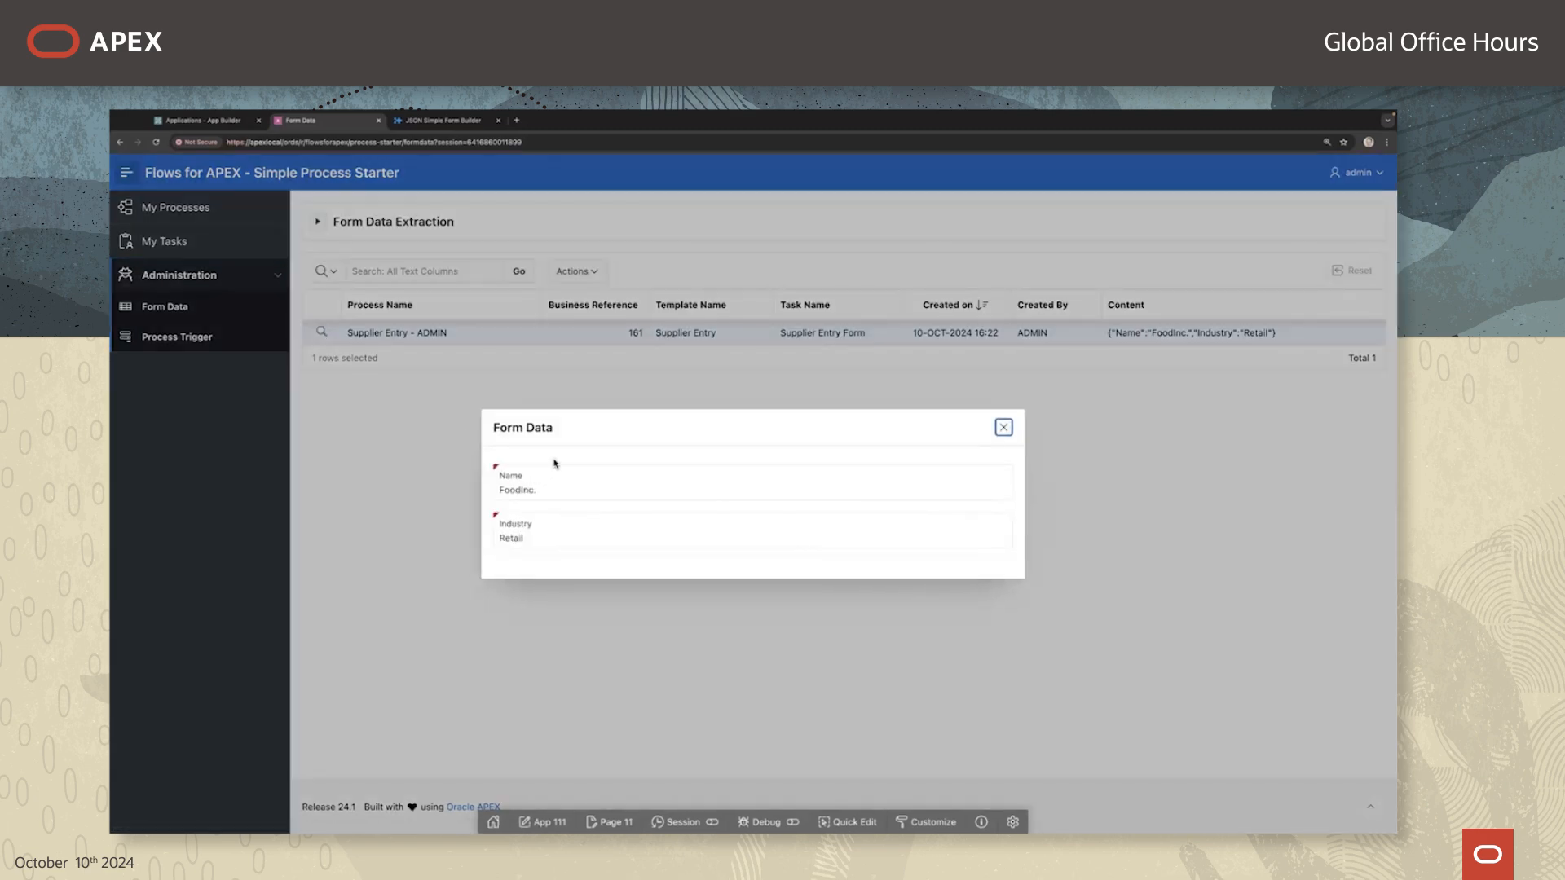
pyautogui.moveTo(710, 427); pyautogui.dragTo(527, 397)
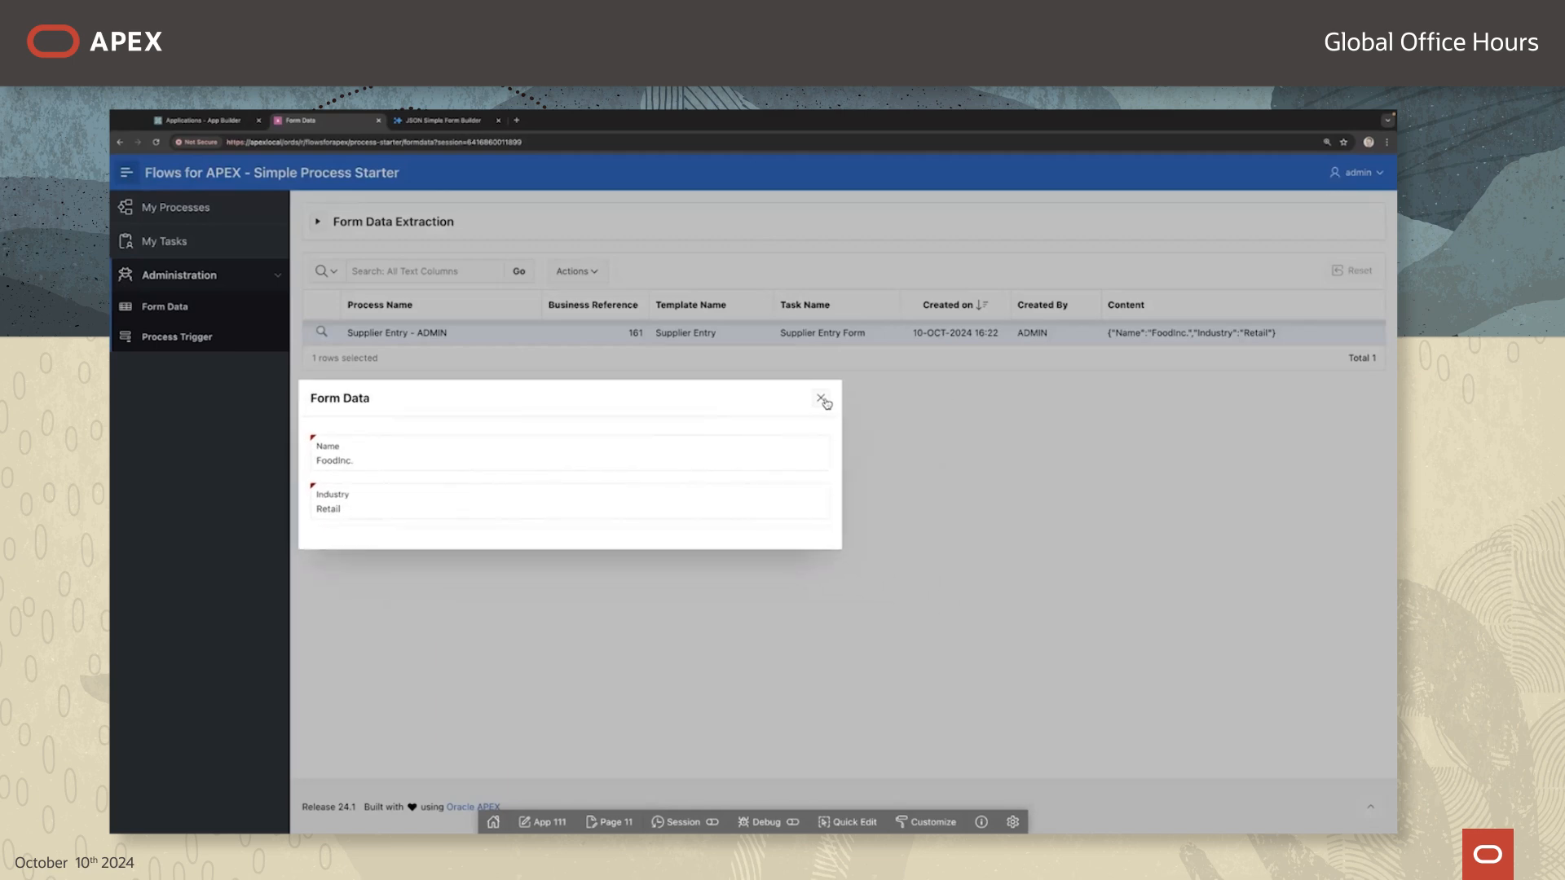
pyautogui.click(821, 398)
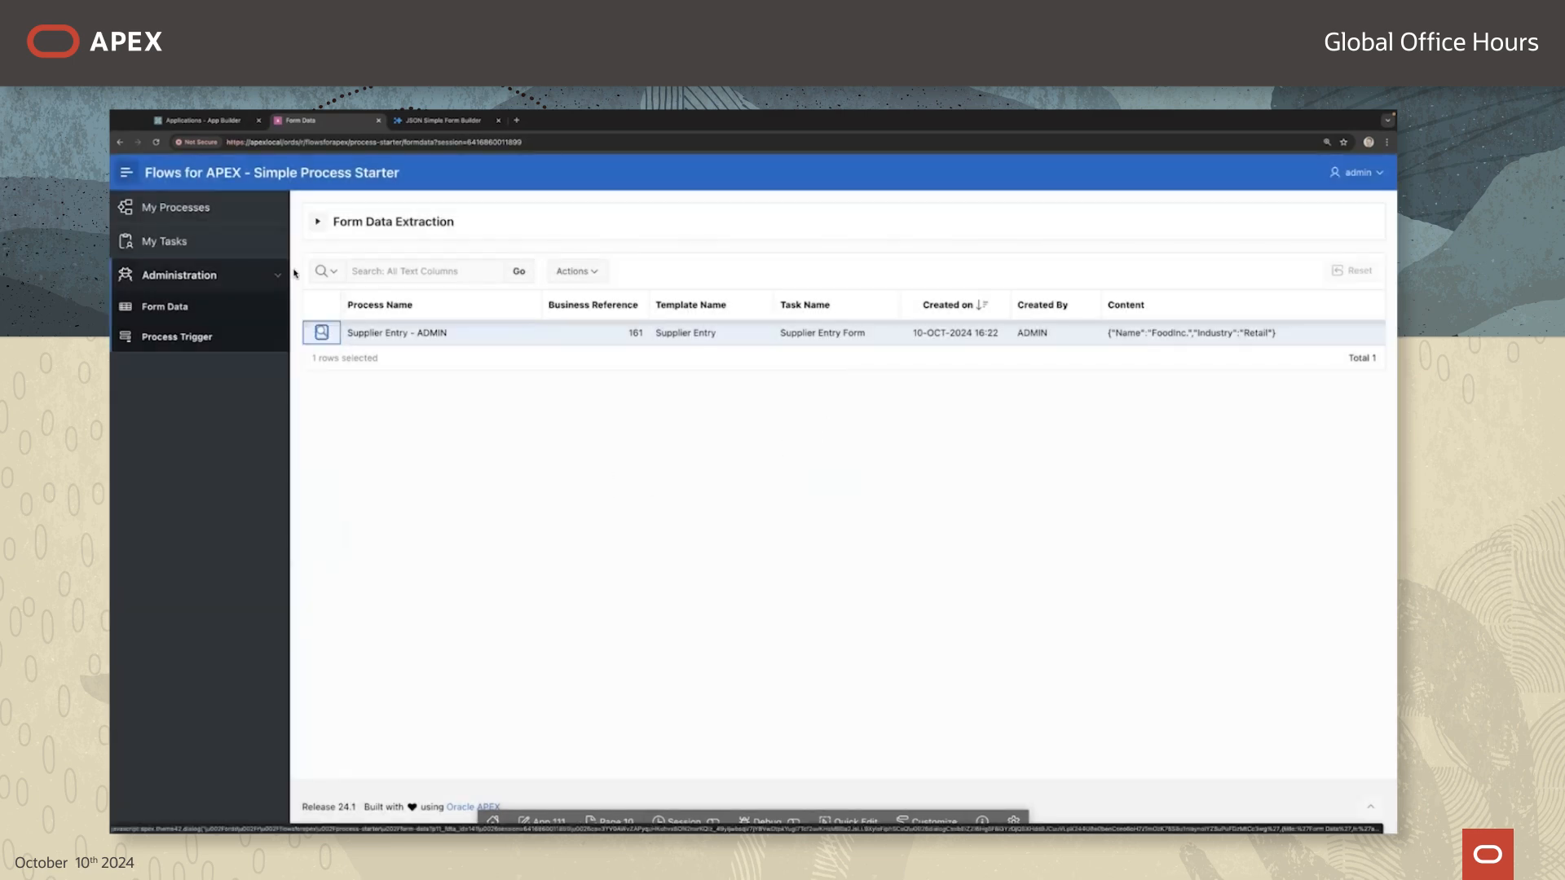
# Step: Copy the sample query from Form Data Extraction into SQL Commands in the APEX workspace and run it
pyautogui.click(318, 224)
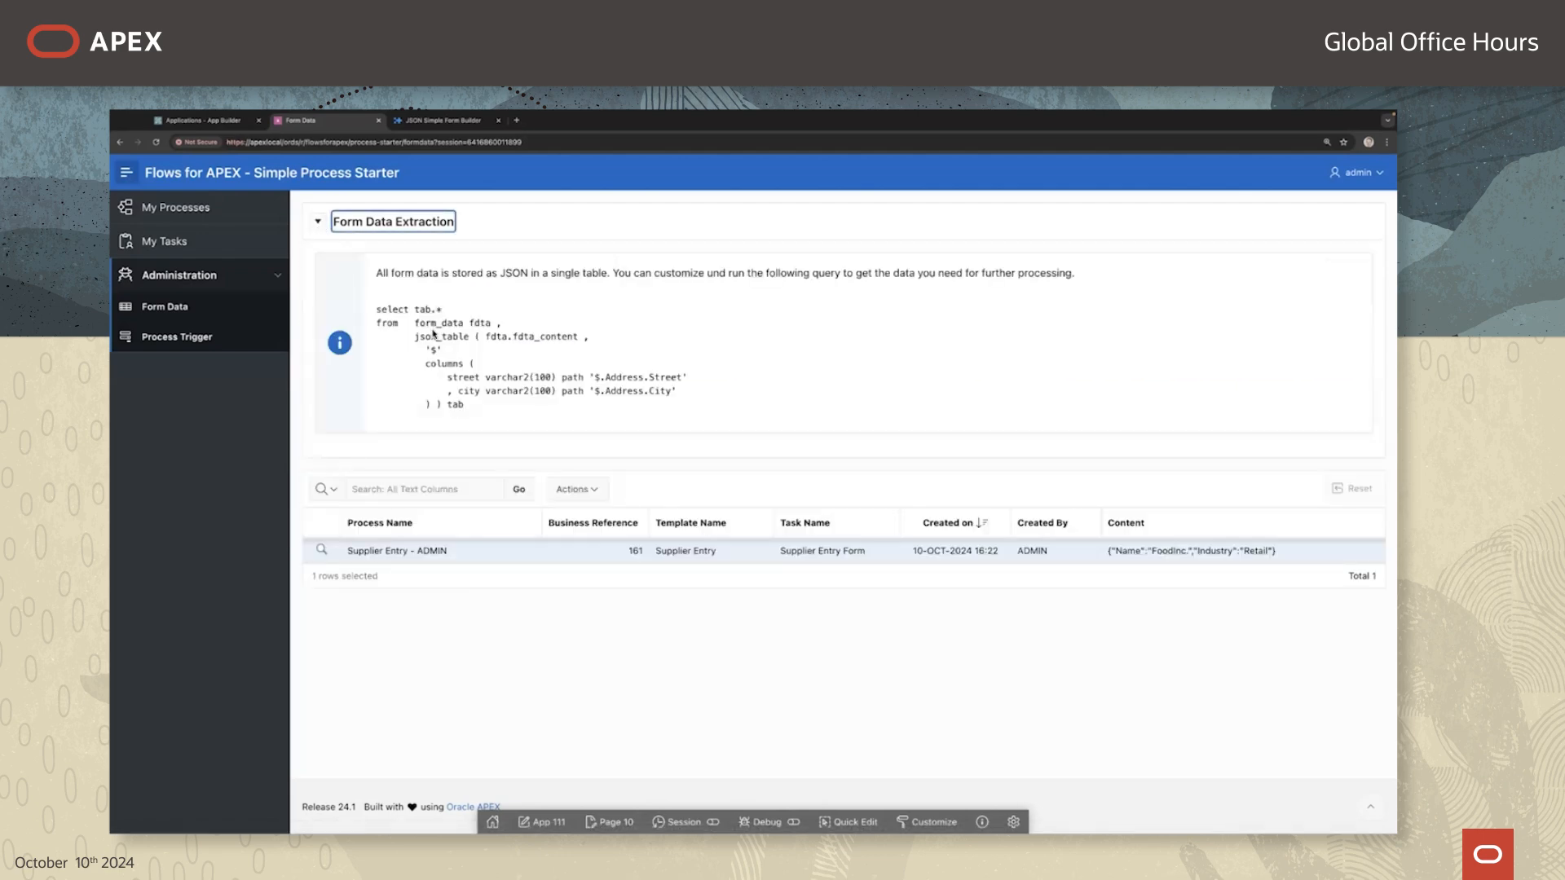
pyautogui.moveTo(376, 309); pyautogui.dragTo(499, 409)
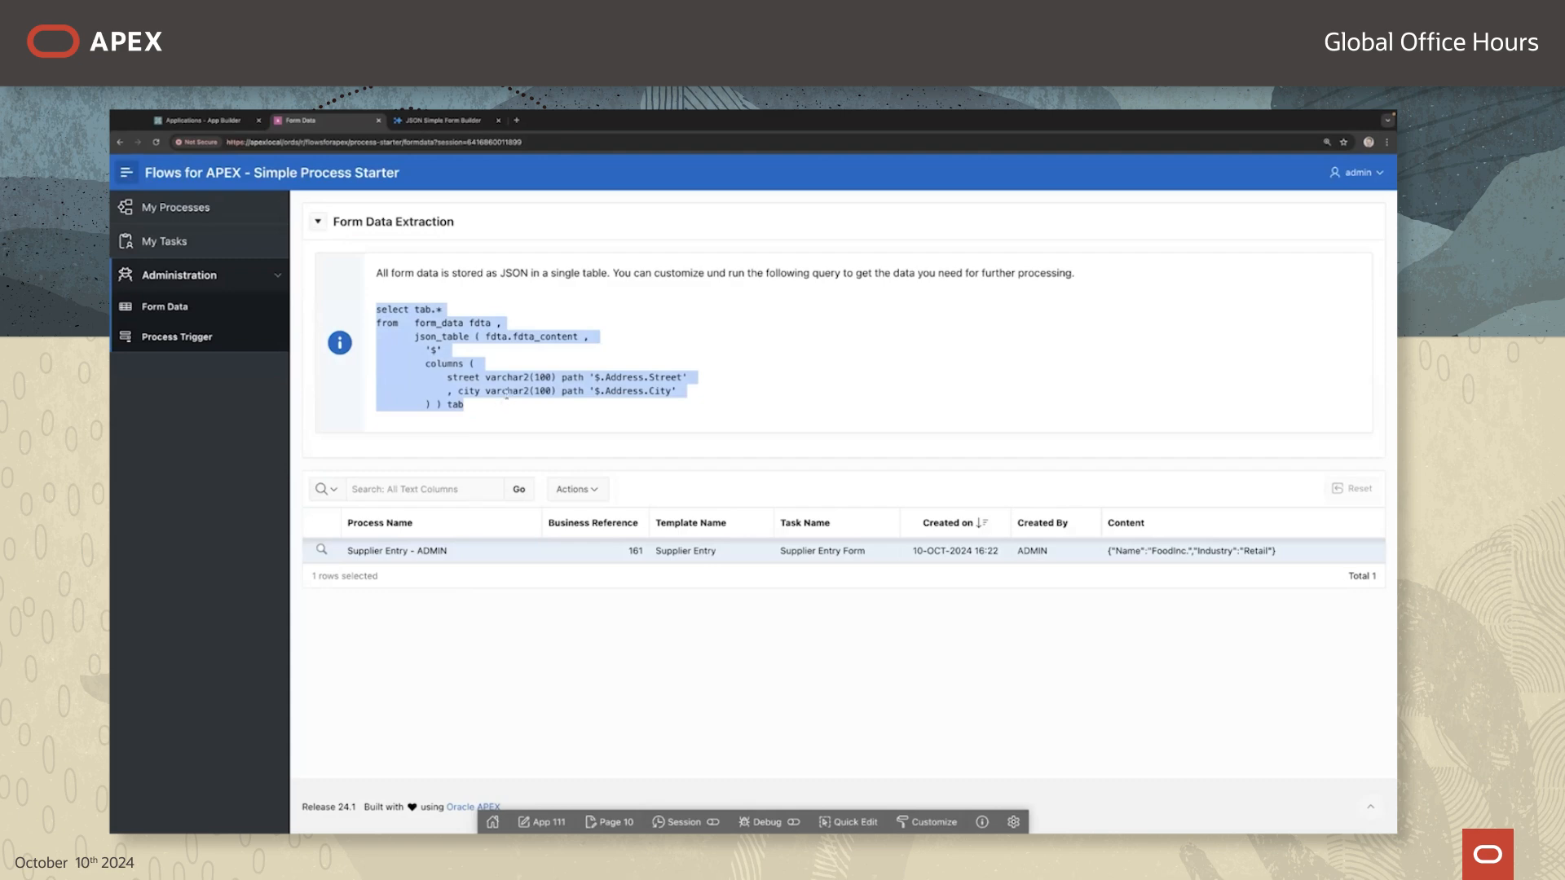
pyautogui.click(203, 120)
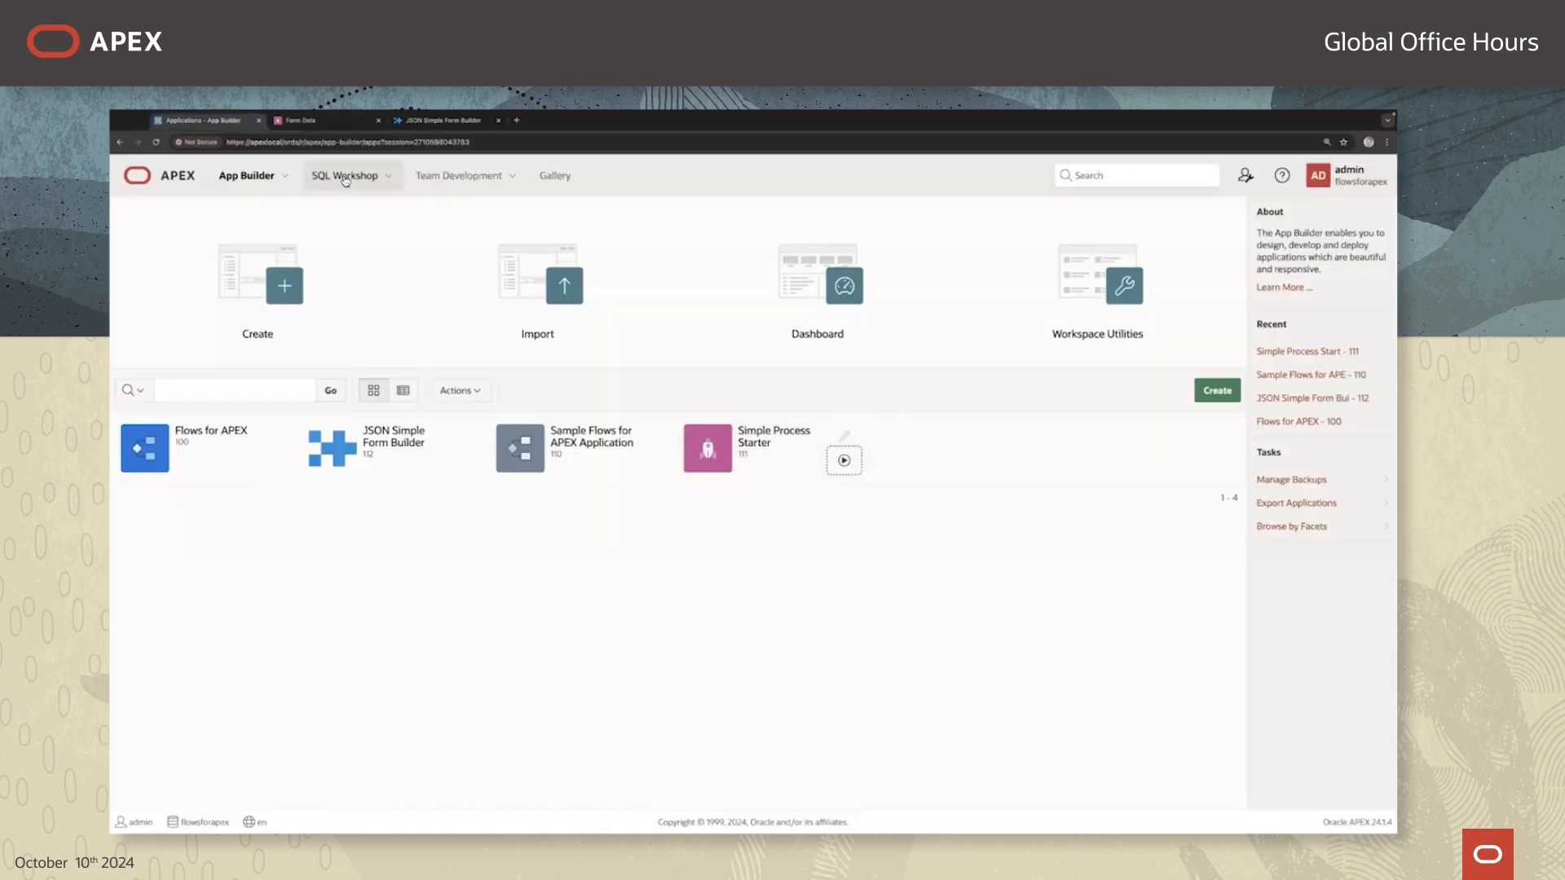
pyautogui.click(438, 282)
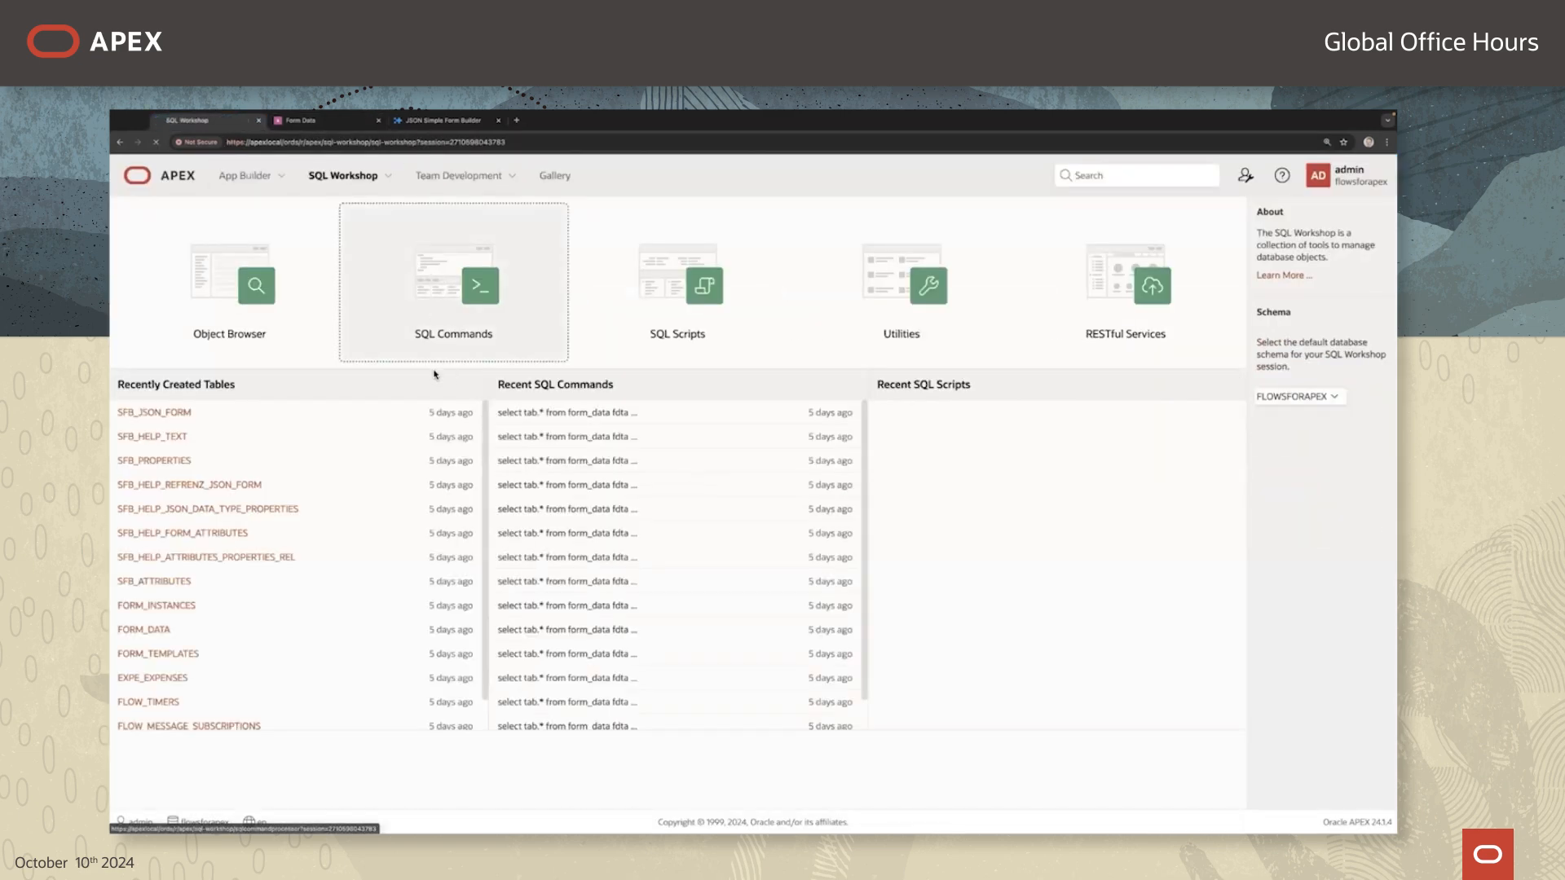
pyautogui.press('super+v')
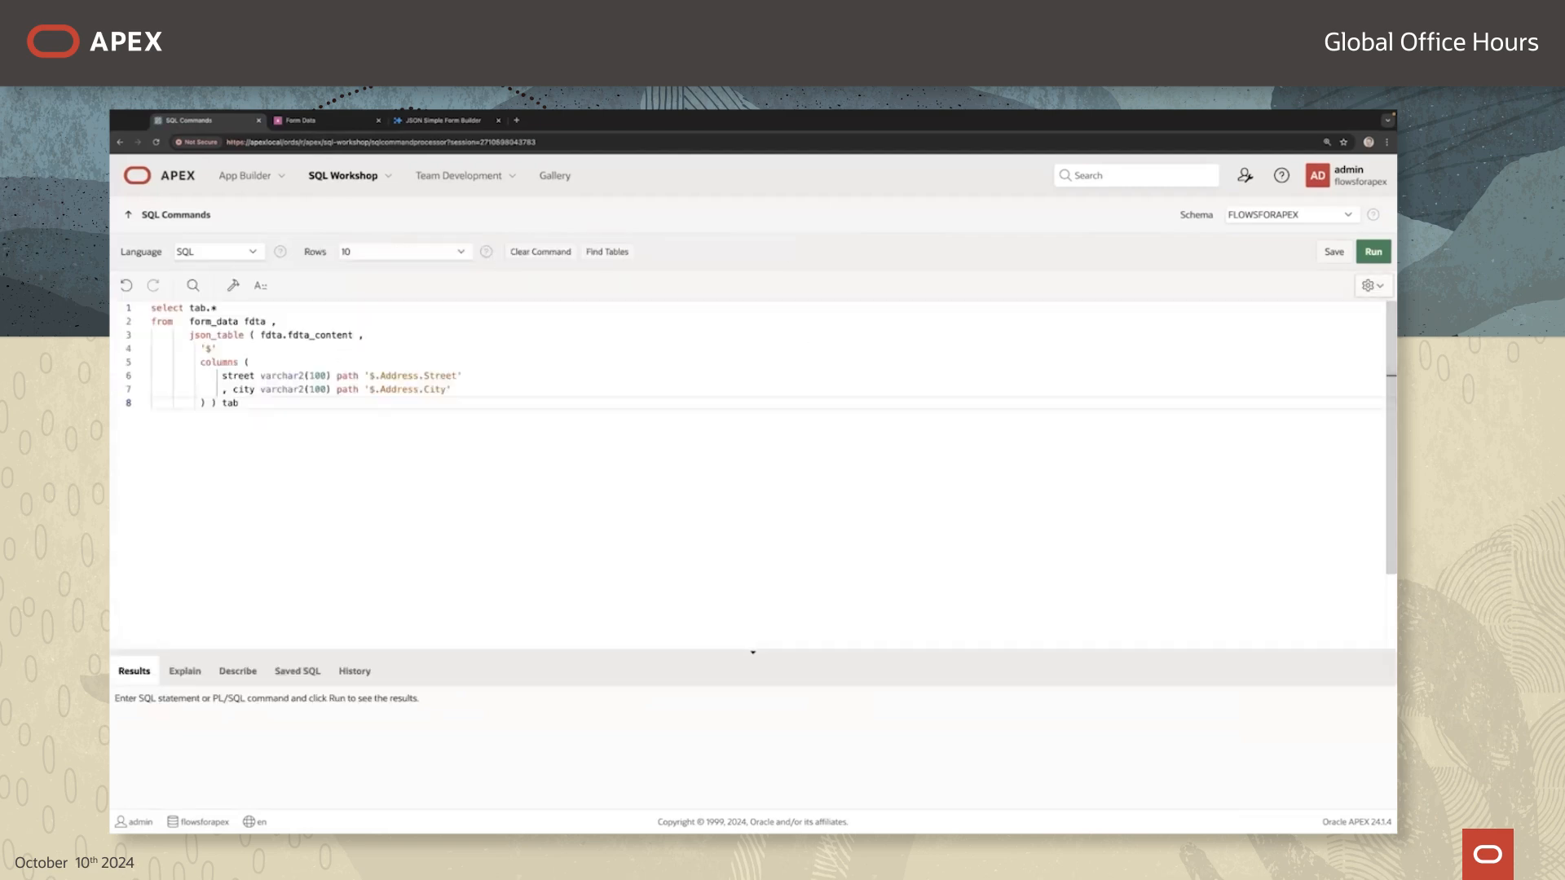
pyautogui.hotkey('ctrl', 'Return')
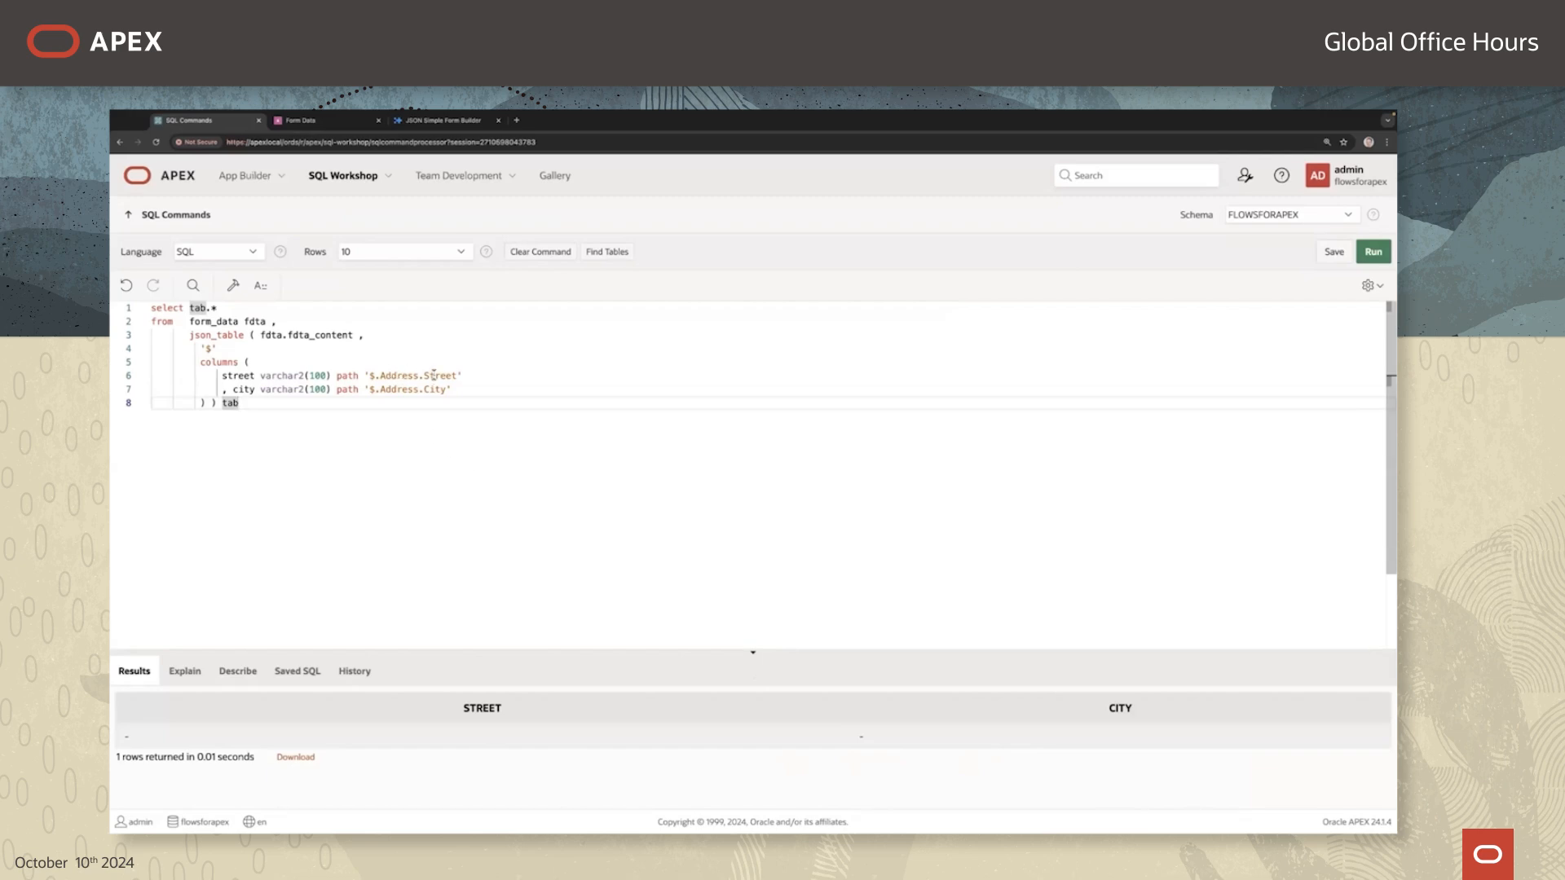
# Step: Change the JSON paths of the query's street and city columns to $.Name and $.Industry respectively
pyautogui.click(380, 375)
pyautogui.press('Delete')
pyautogui.press('Delete')
pyautogui.press('Delete')
pyautogui.press('Delete')
pyautogui.press('Delete')
pyautogui.write('Name')
pyautogui.press('Delete')
pyautogui.press('Delete')
pyautogui.press('Delete')
pyautogui.press('Delete')
pyautogui.press('Delete')
pyautogui.press('Delete')
pyautogui.press('Down')
pyautogui.press('Left')
pyautogui.press('Left')
pyautogui.press('Left')
pyautogui.press('Left')
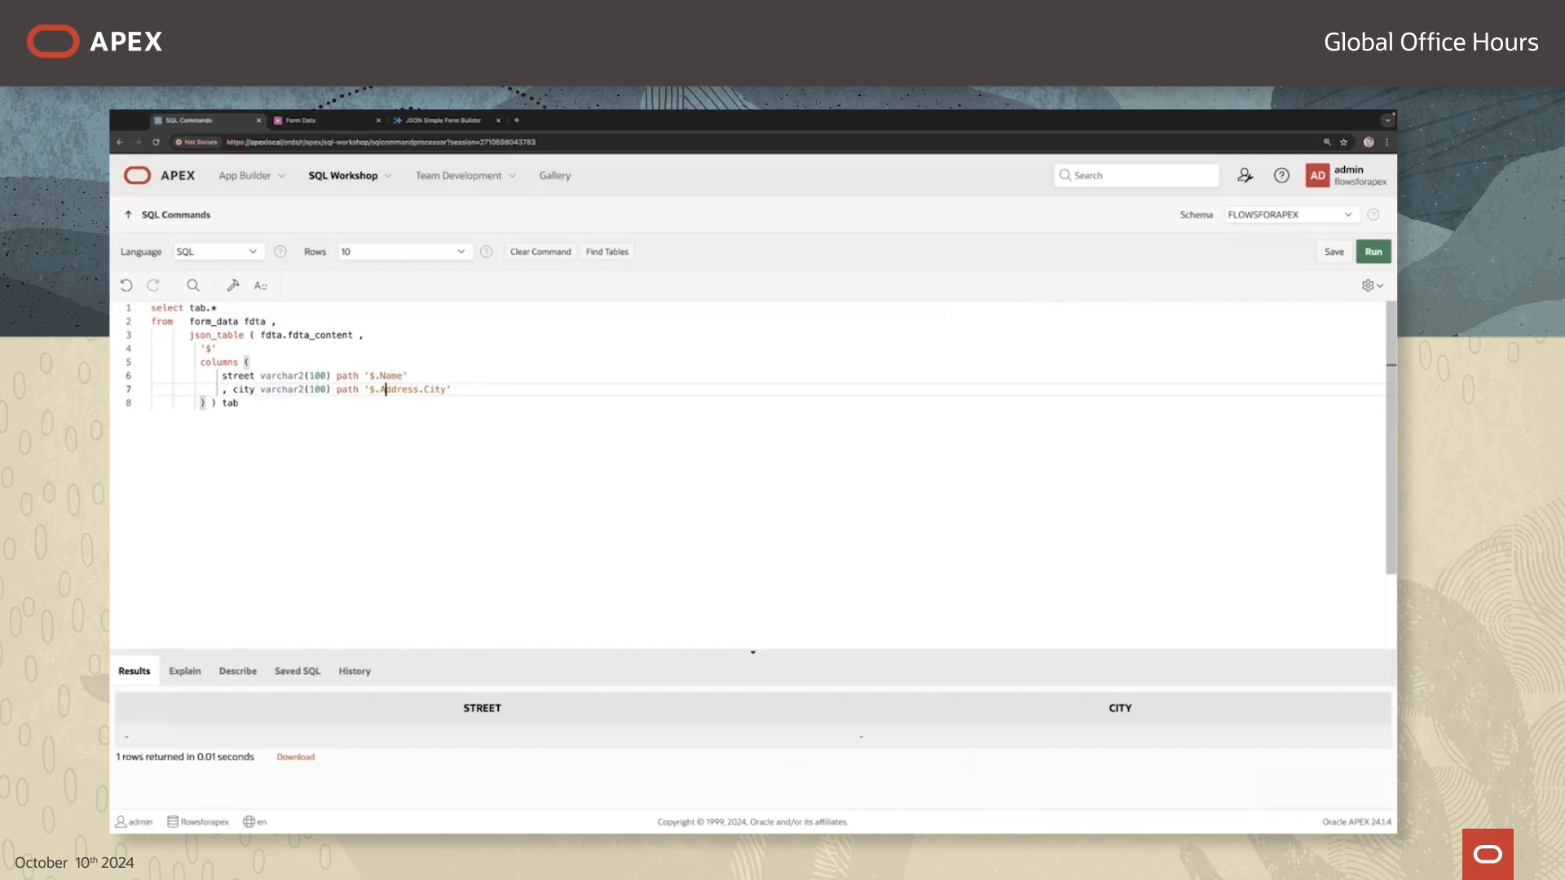
pyautogui.write('Industry')
pyautogui.press('Delete')
pyautogui.press('Delete')
pyautogui.press('Delete')
pyautogui.press('Delete')
pyautogui.press('Delete')
pyautogui.press('Delete')
pyautogui.press('Delete')
pyautogui.press('Delete')
pyautogui.press('Delete')
pyautogui.press('Delete')
pyautogui.press('Delete')
pyautogui.press('Delete')
# Step: Rename the query's street and city columns to name and industry, and rerun the query
pyautogui.click(223, 375)
pyautogui.press('Delete')
pyautogui.press('Delete')
pyautogui.press('Delete')
pyautogui.press('Delete')
pyautogui.press('Delete')
pyautogui.press('Delete')
pyautogui.write('name')
pyautogui.click(233, 389)
pyautogui.press('Delete')
pyautogui.press('Delete')
pyautogui.press('Delete')
pyautogui.press('Delete')
pyautogui.write('industry')
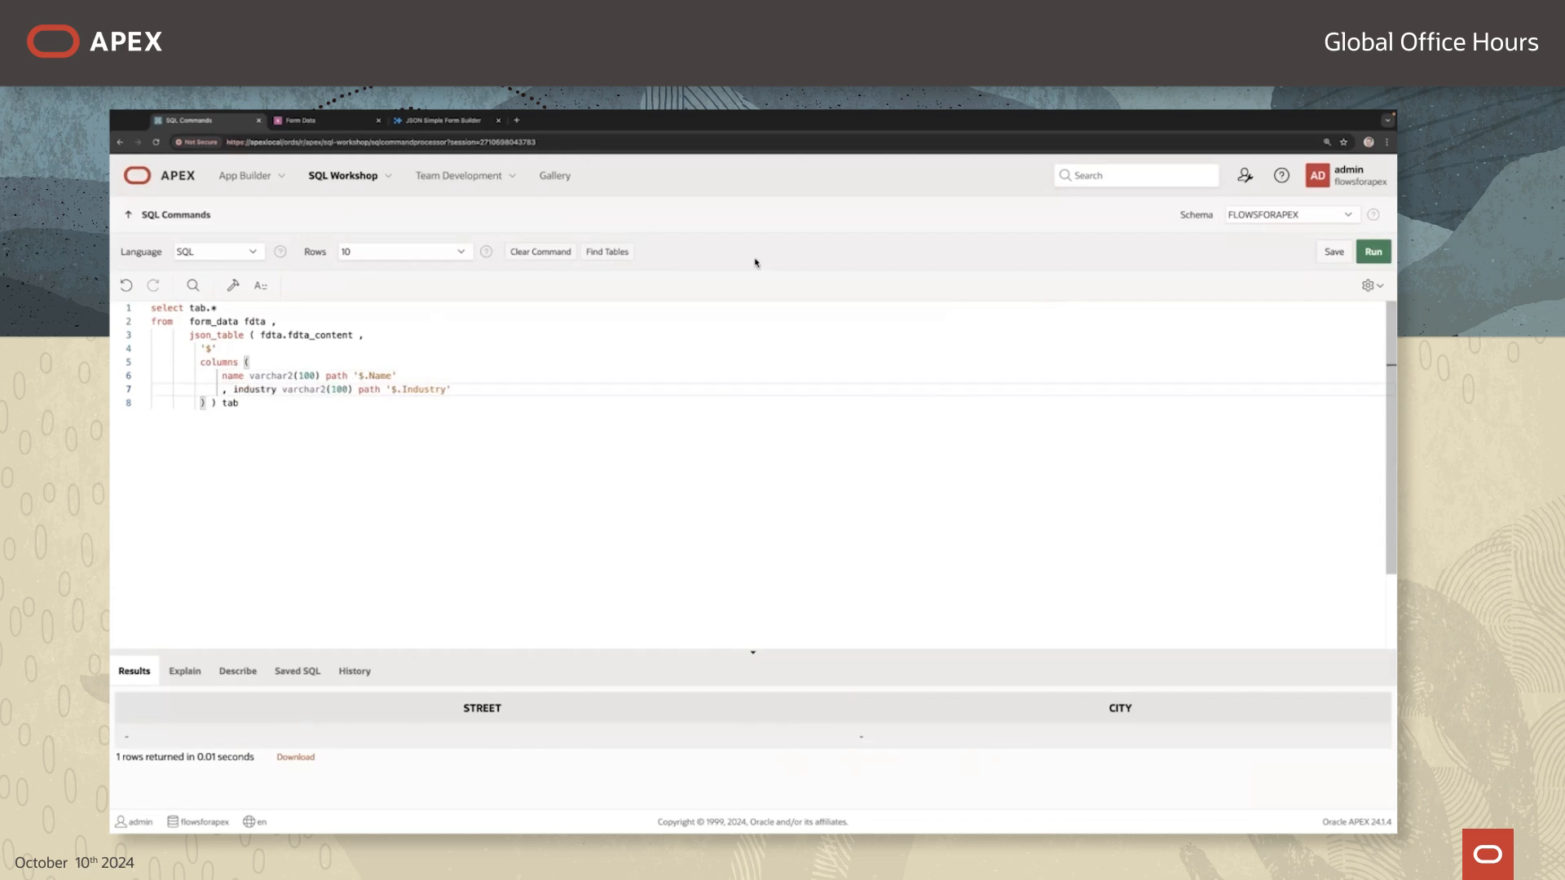
pyautogui.hotkey('ctrl', 'Return')
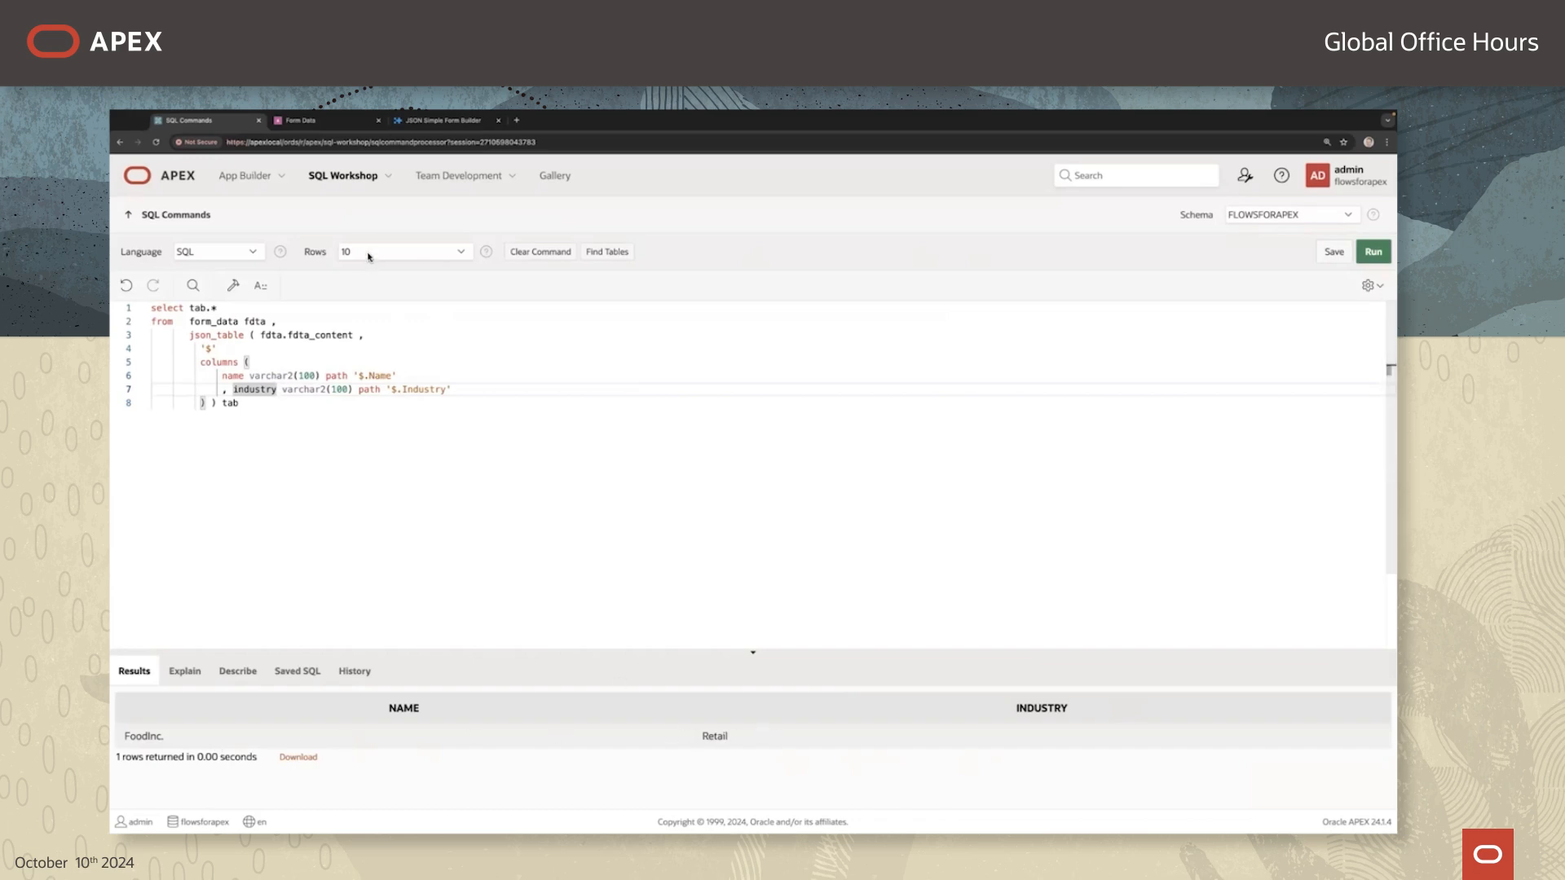
# Step: In Simple Process Starter, check the process triggers, and examine the initial form and process preview of the Order (0 - draft) diagram
pyautogui.click(320, 119)
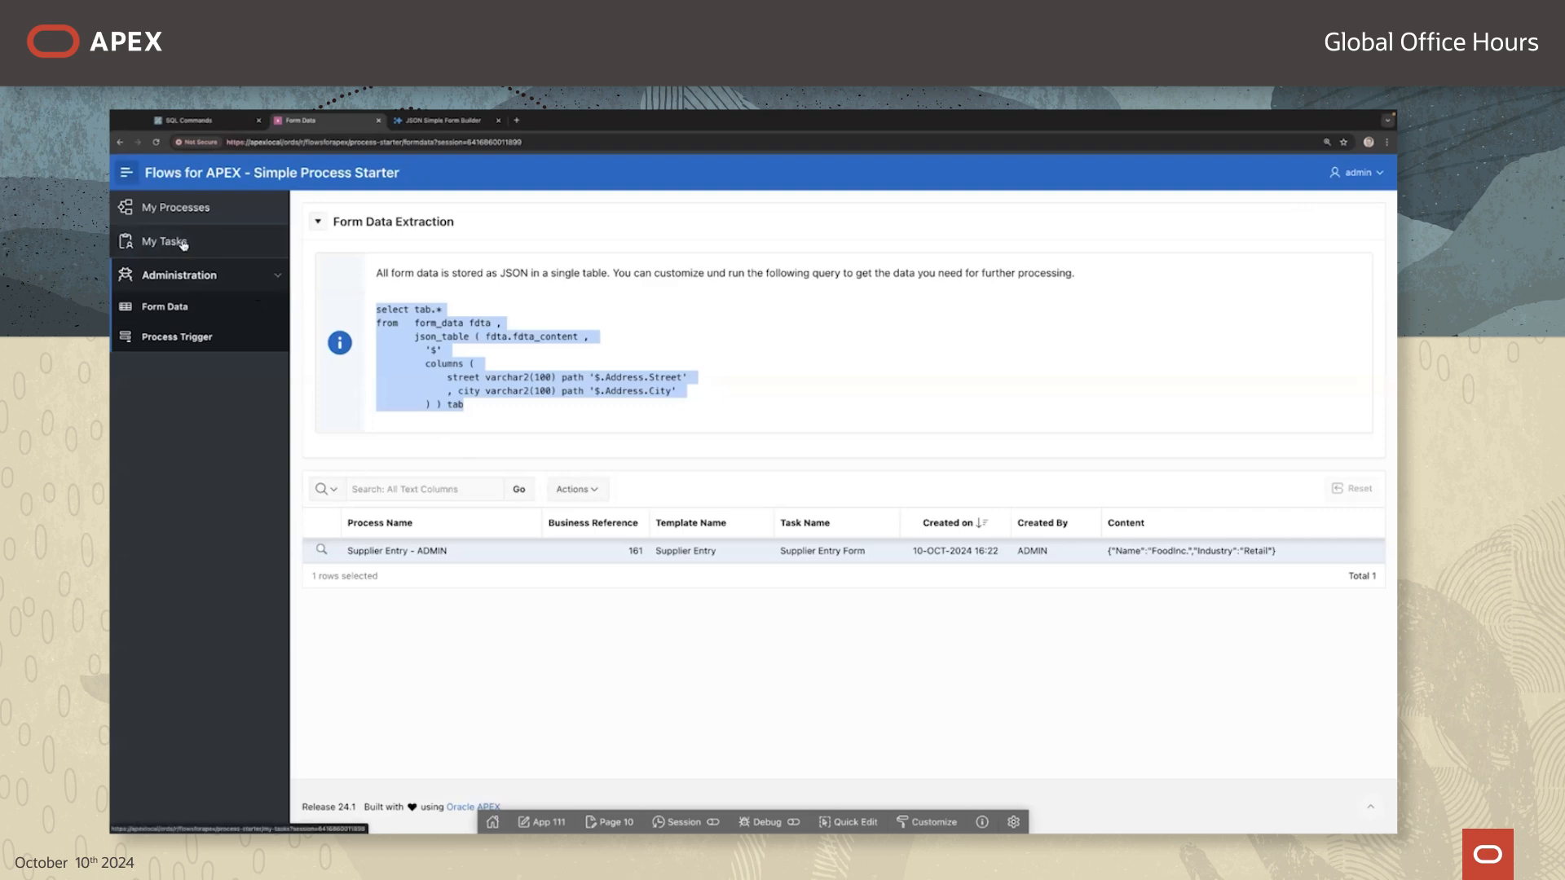
pyautogui.click(197, 342)
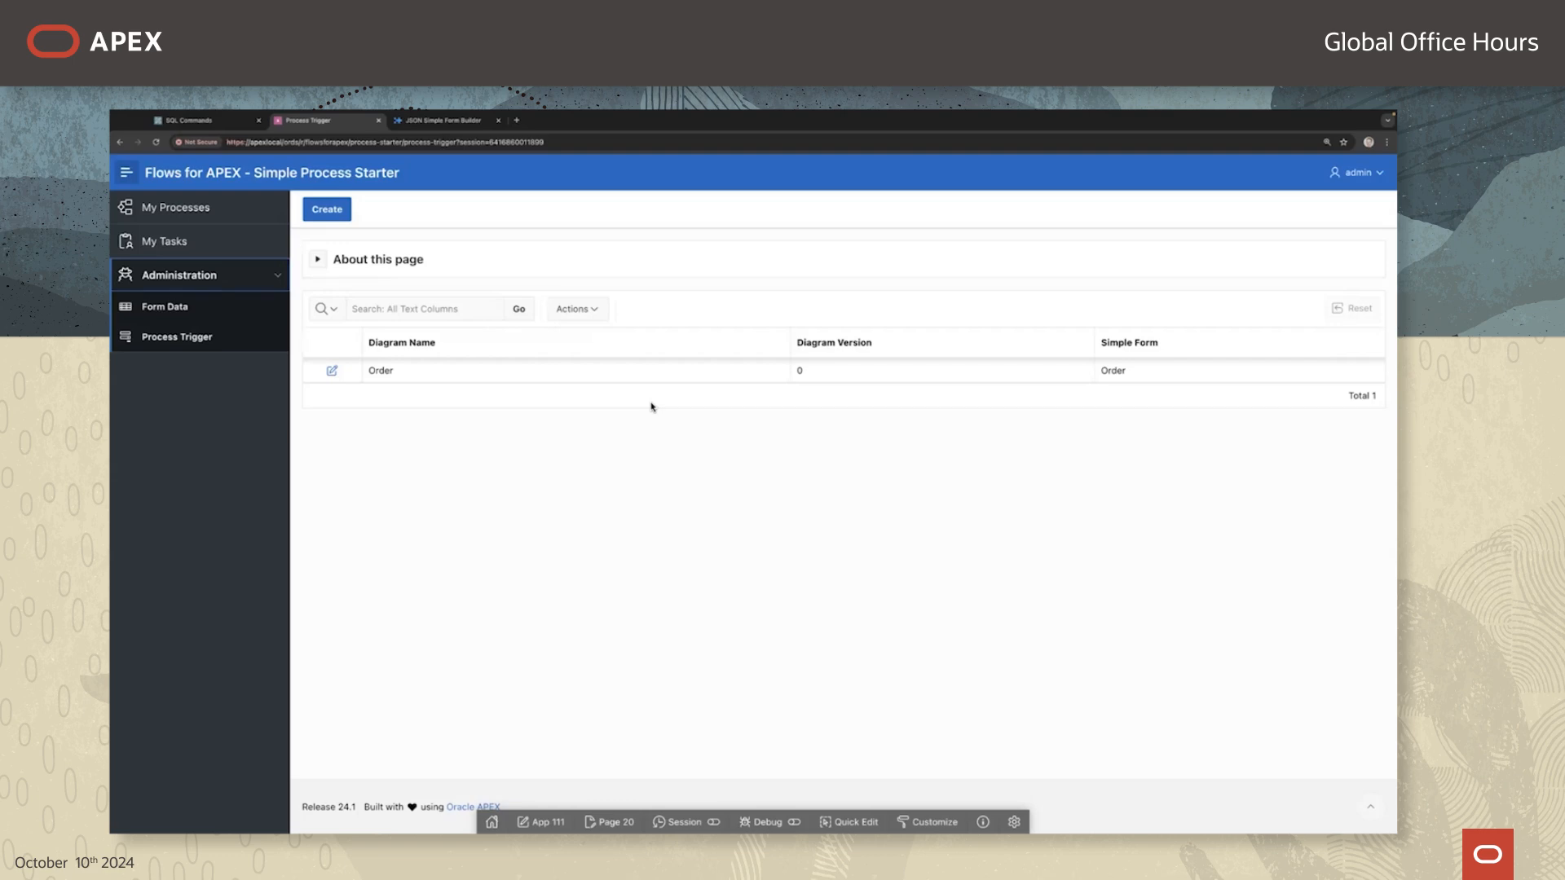
pyautogui.click(184, 212)
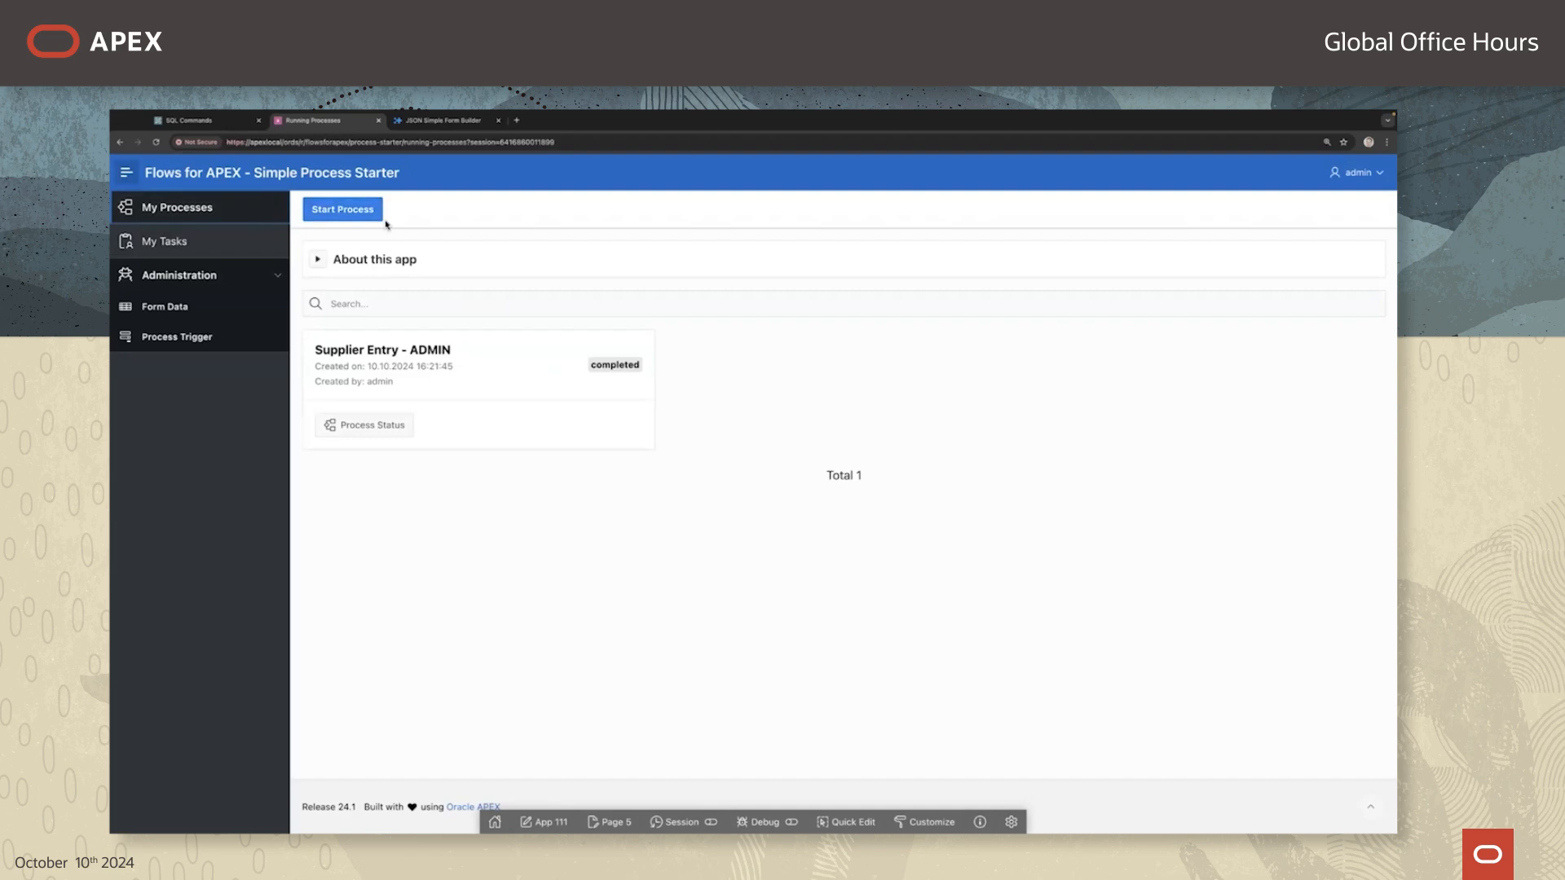
pyautogui.click(307, 212)
pyautogui.click(426, 280)
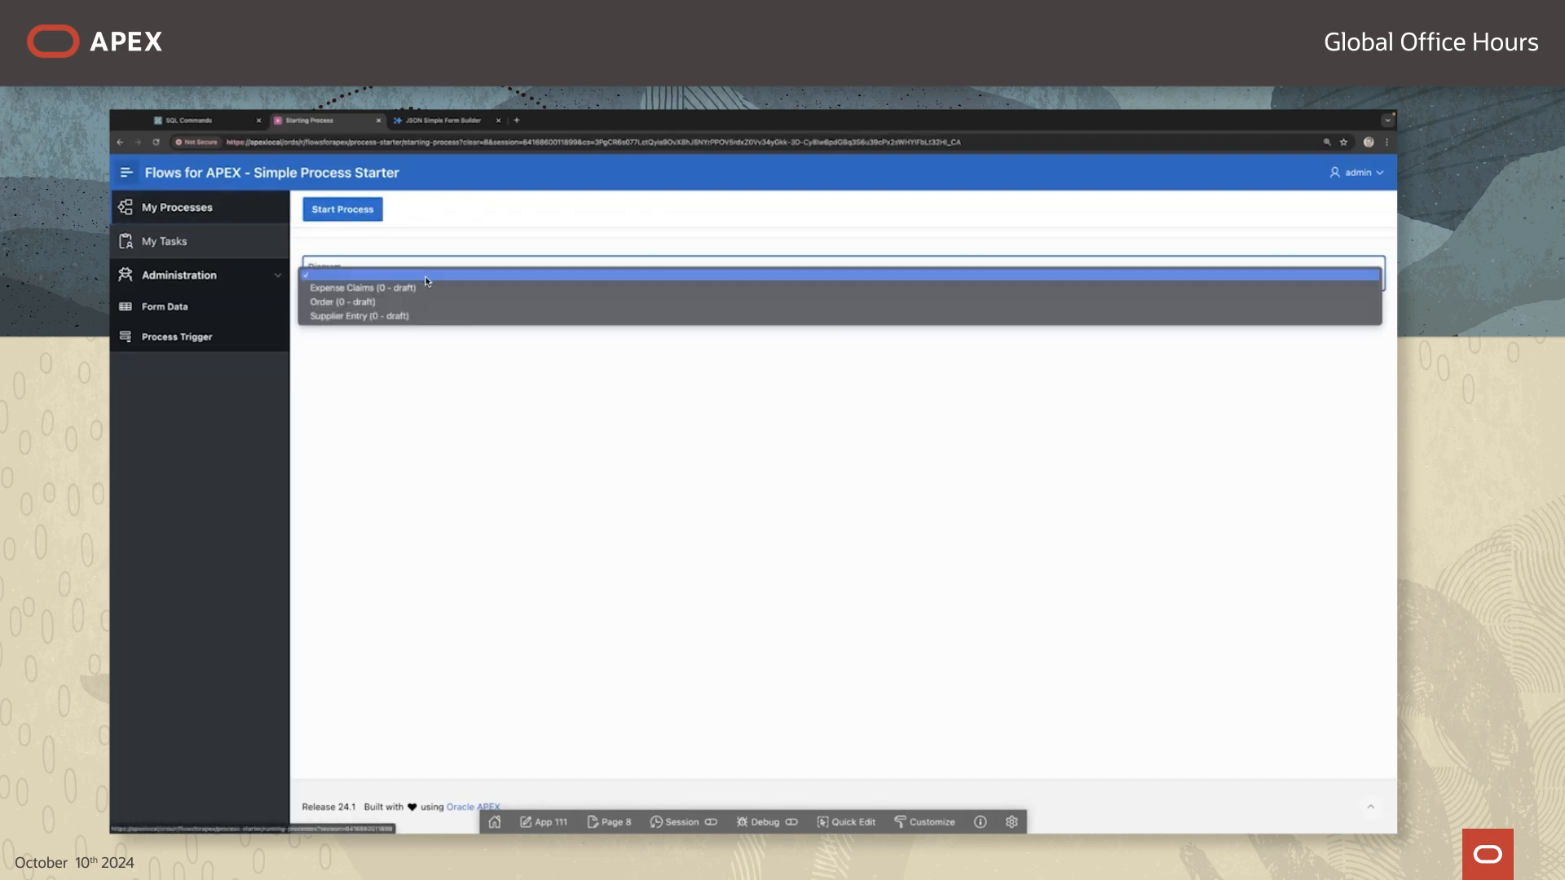
pyautogui.click(347, 307)
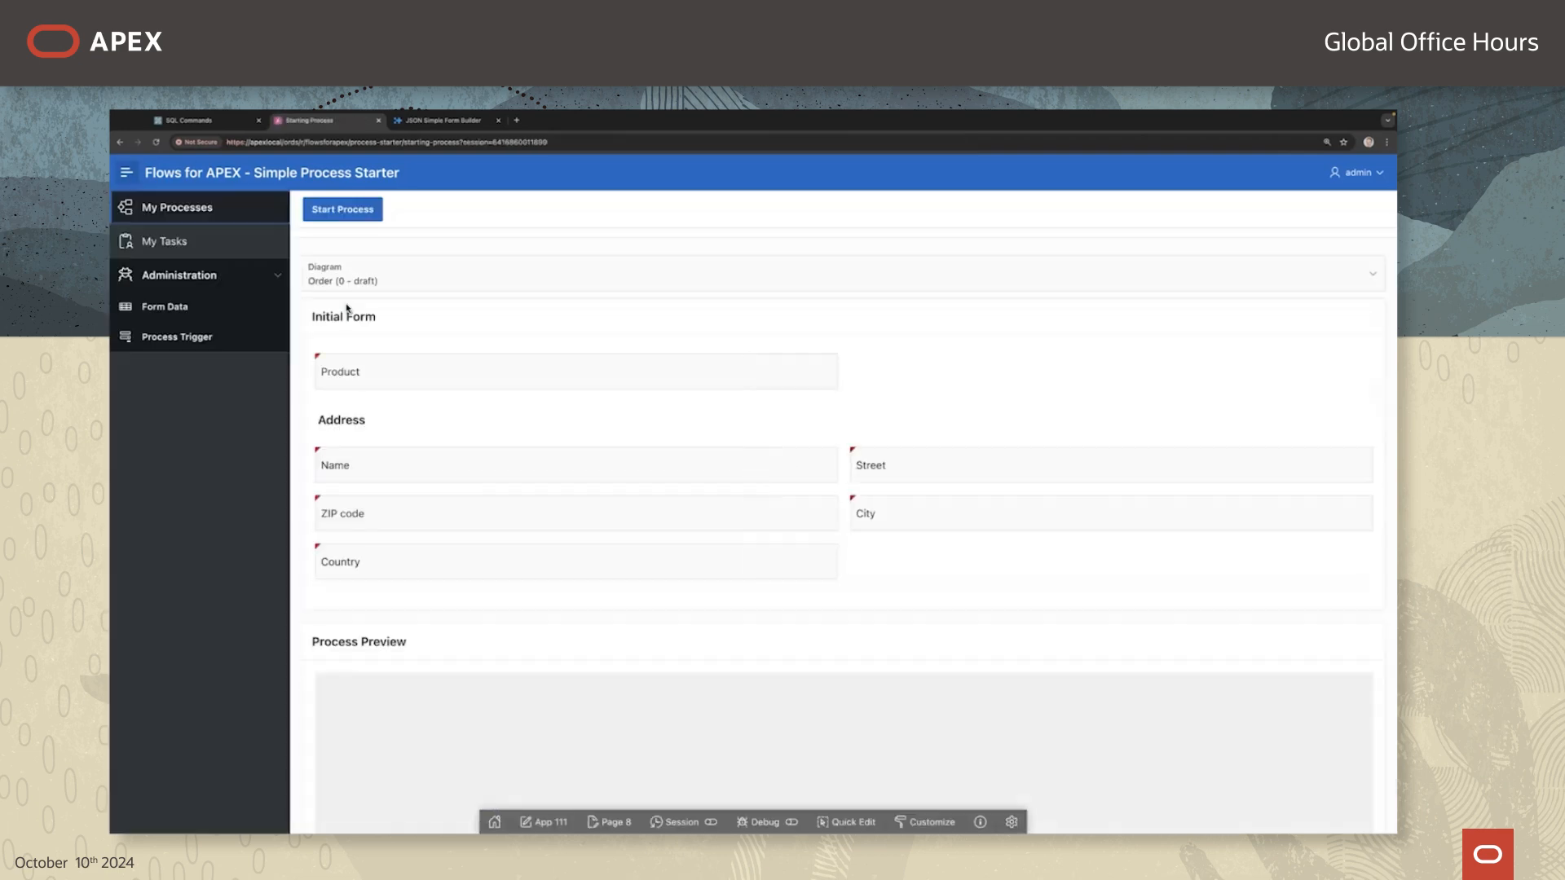
pyautogui.scroll(-1, 600, 535)
pyautogui.scroll(-1, 599, 534)
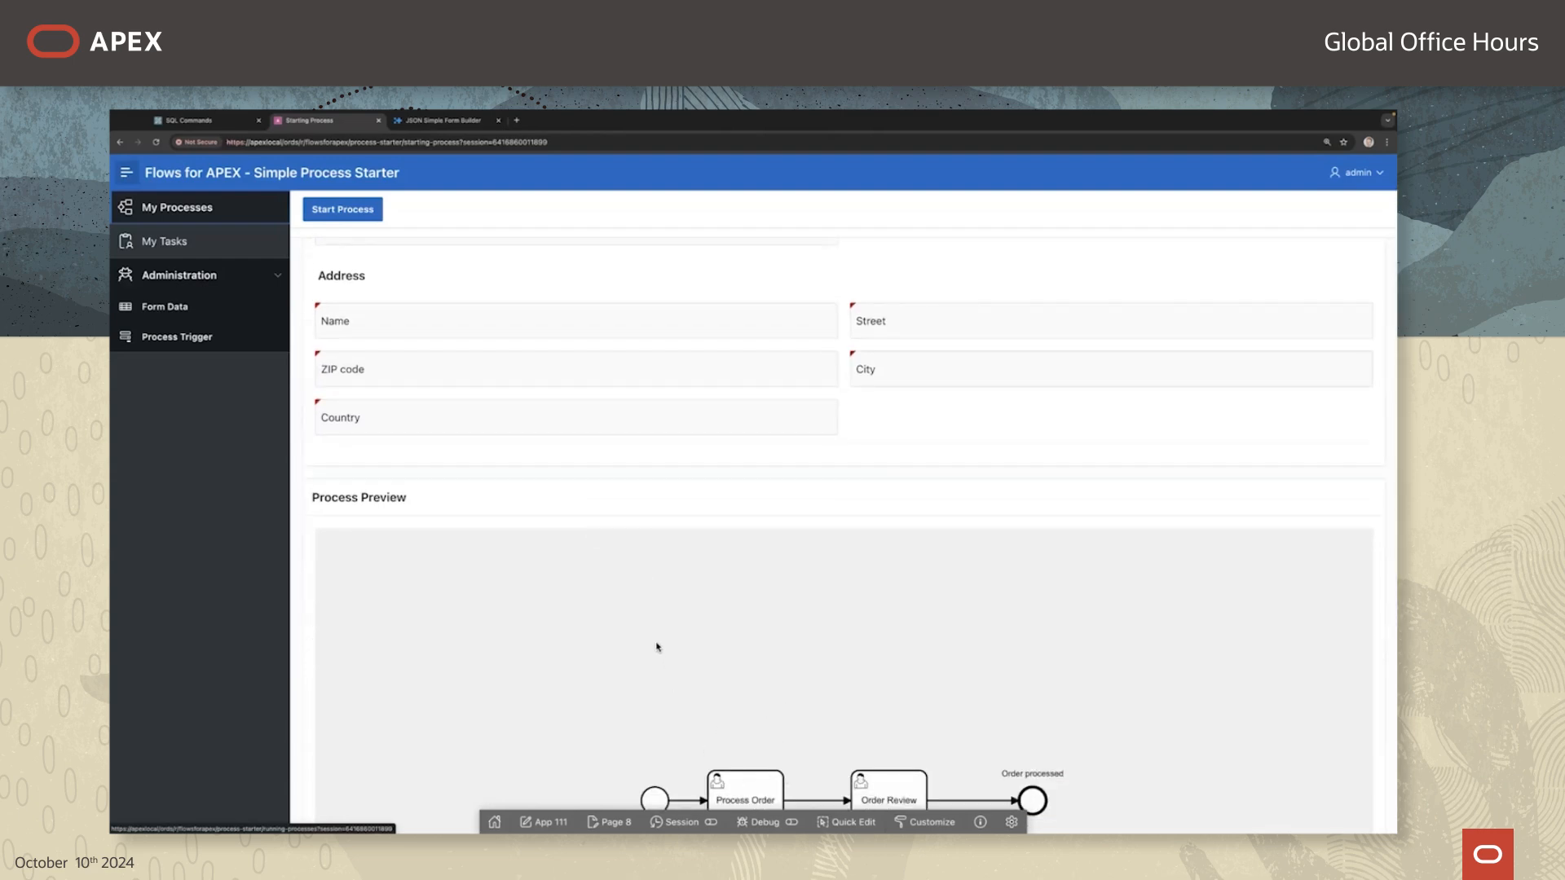
pyautogui.scroll(-1, 639, 629)
pyautogui.scroll(2, 678, 614)
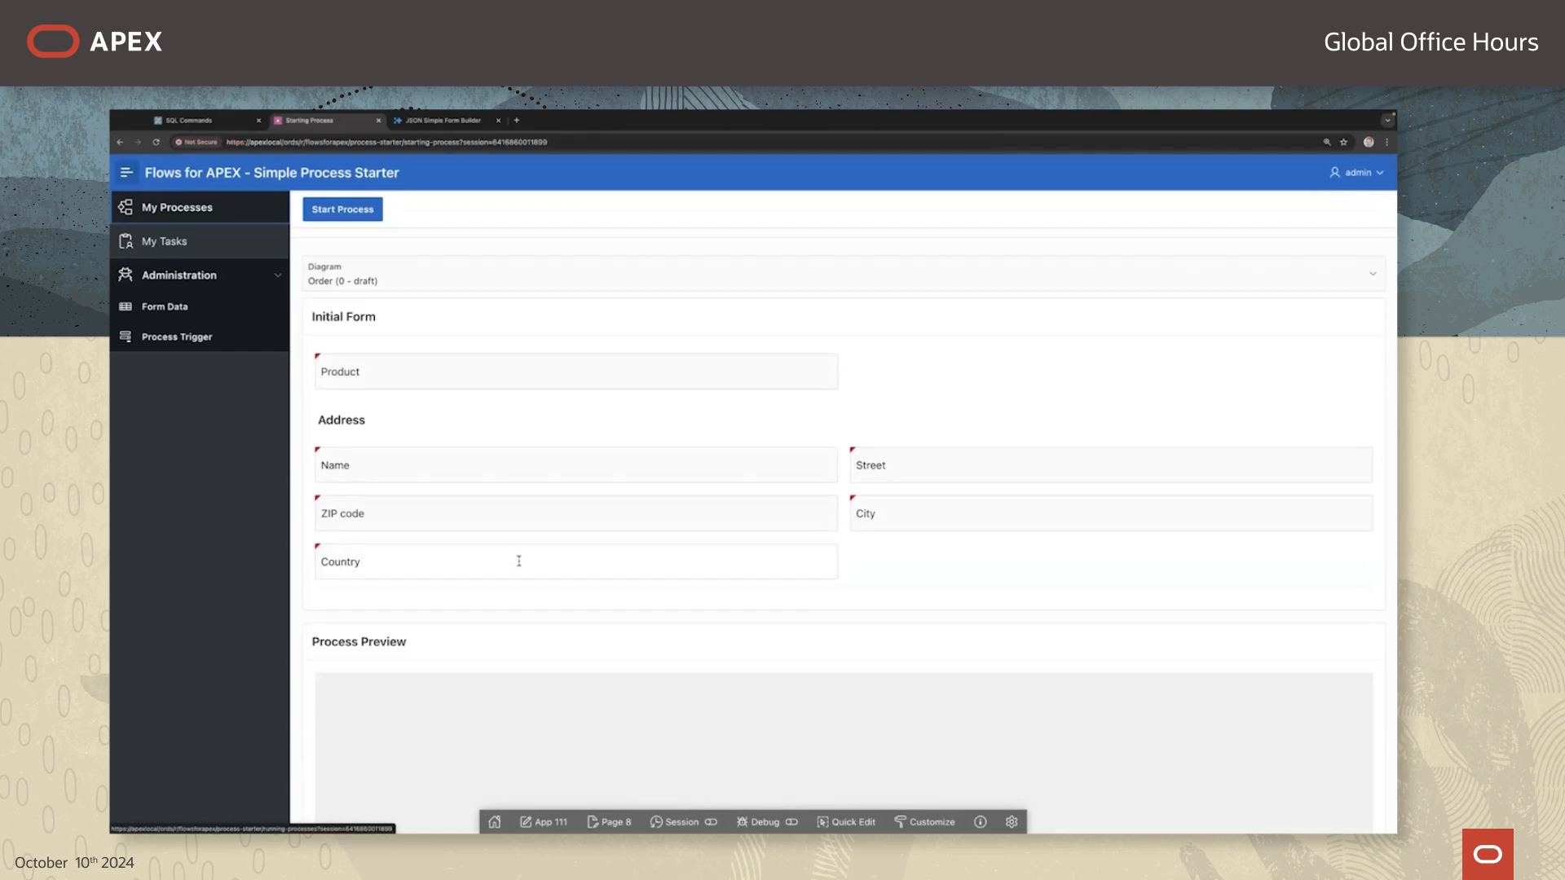
pyautogui.scroll(-3, 624, 603)
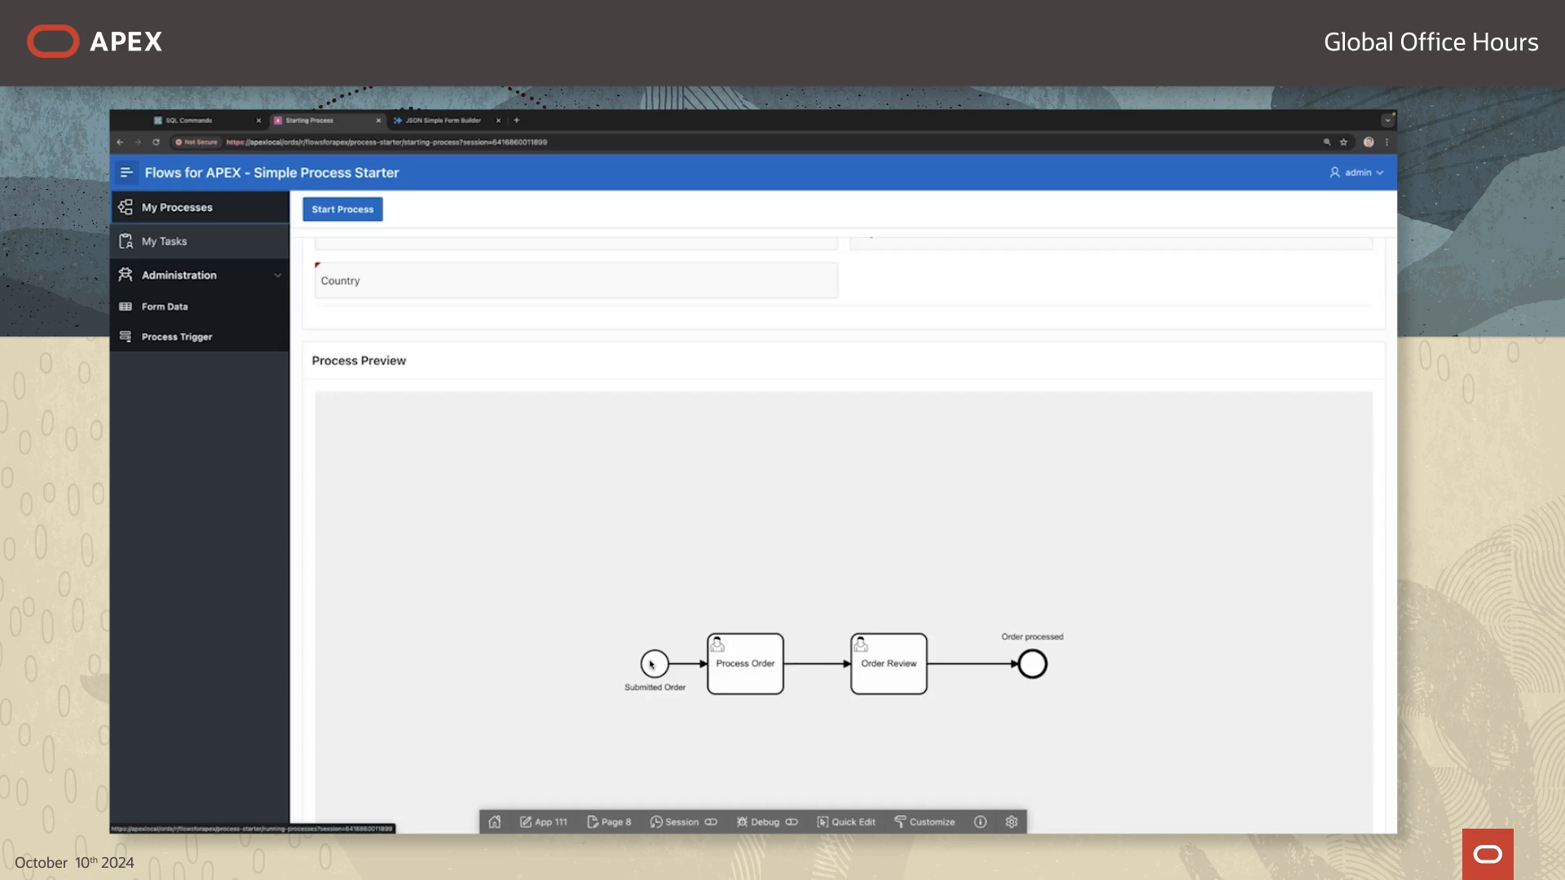
pyautogui.scroll(4, 652, 664)
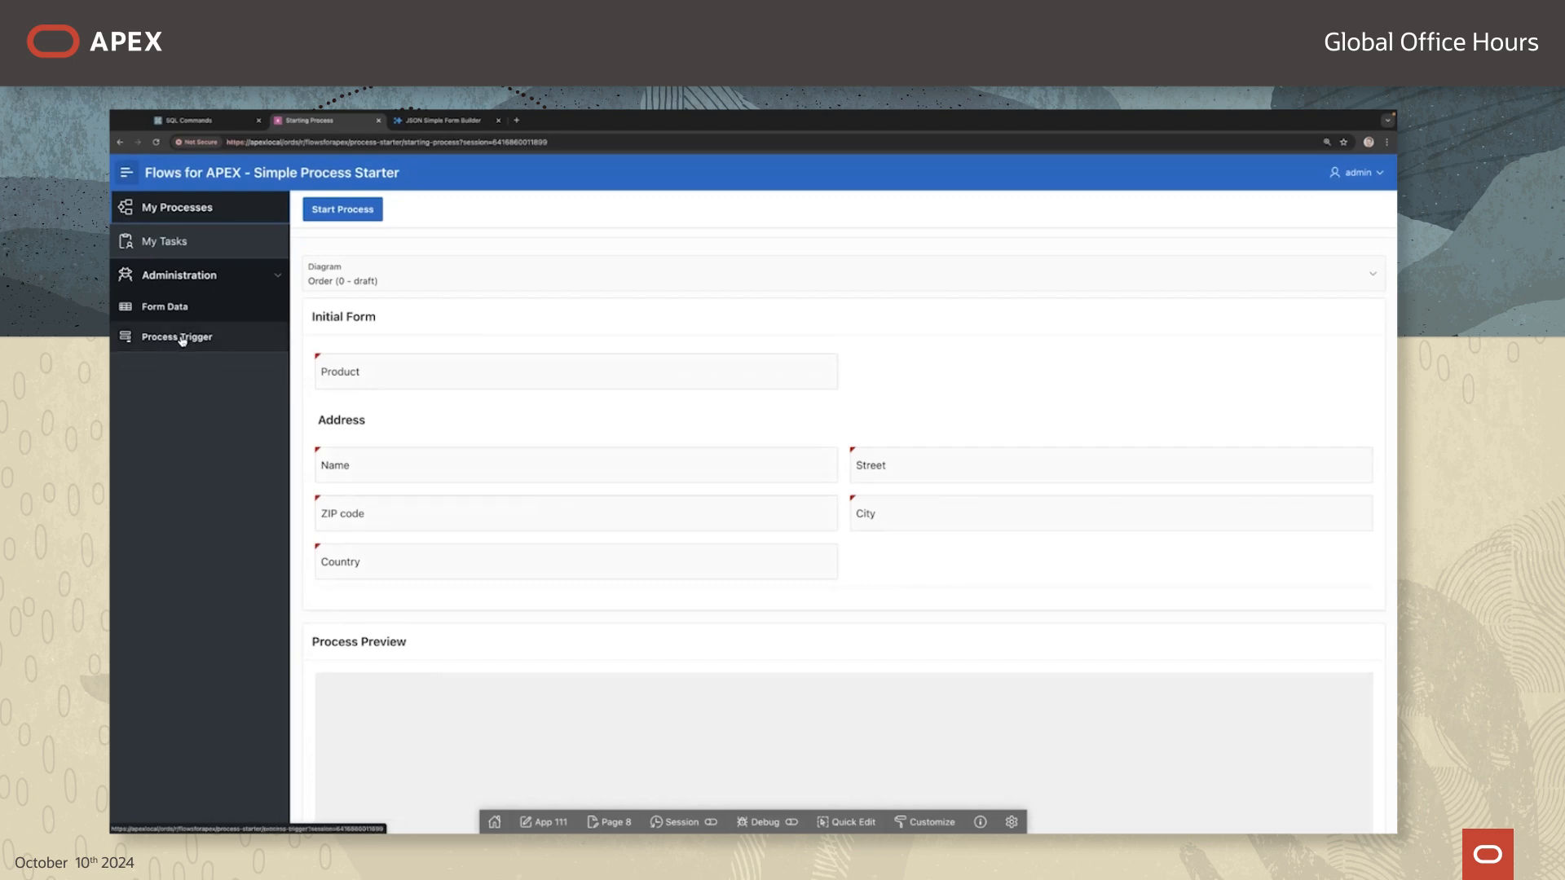
pyautogui.scroll(-1, 183, 340)
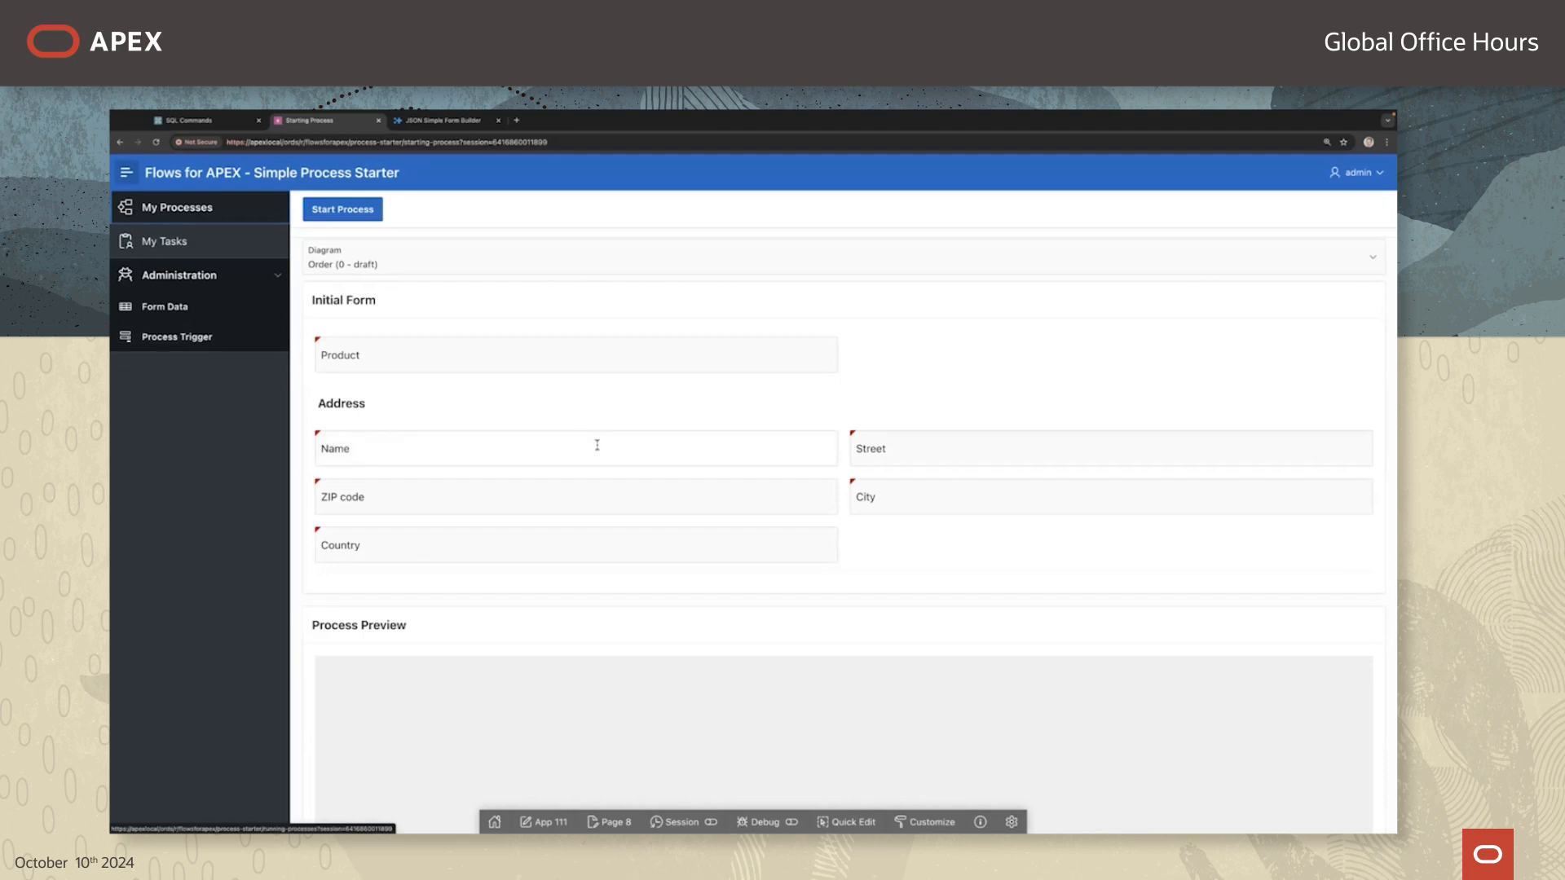
pyautogui.scroll(1, 398, 364)
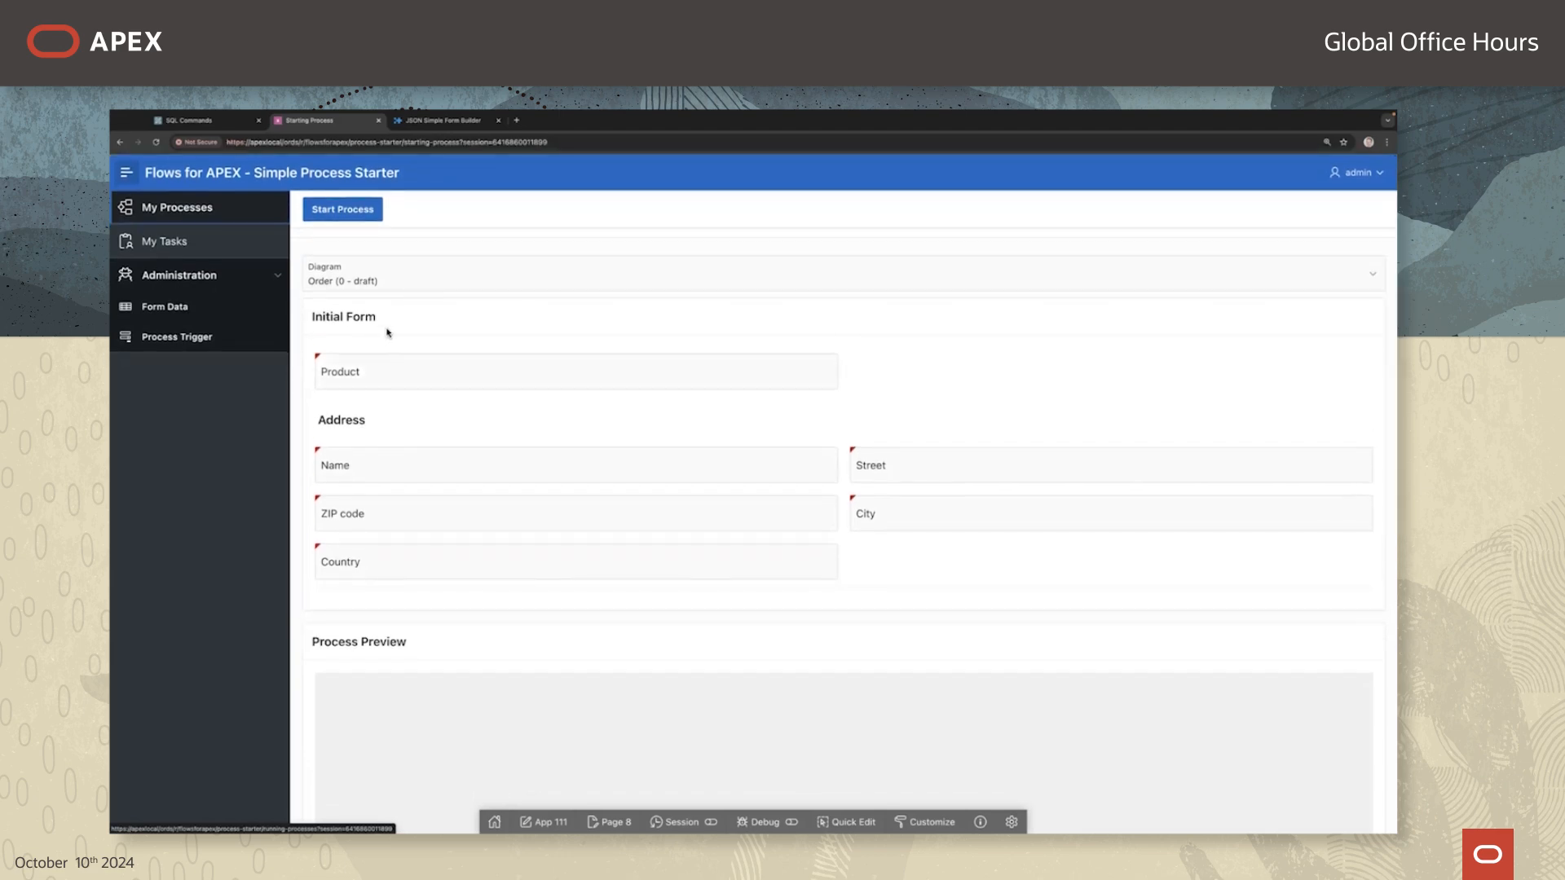
pyautogui.scroll(-2, 383, 200)
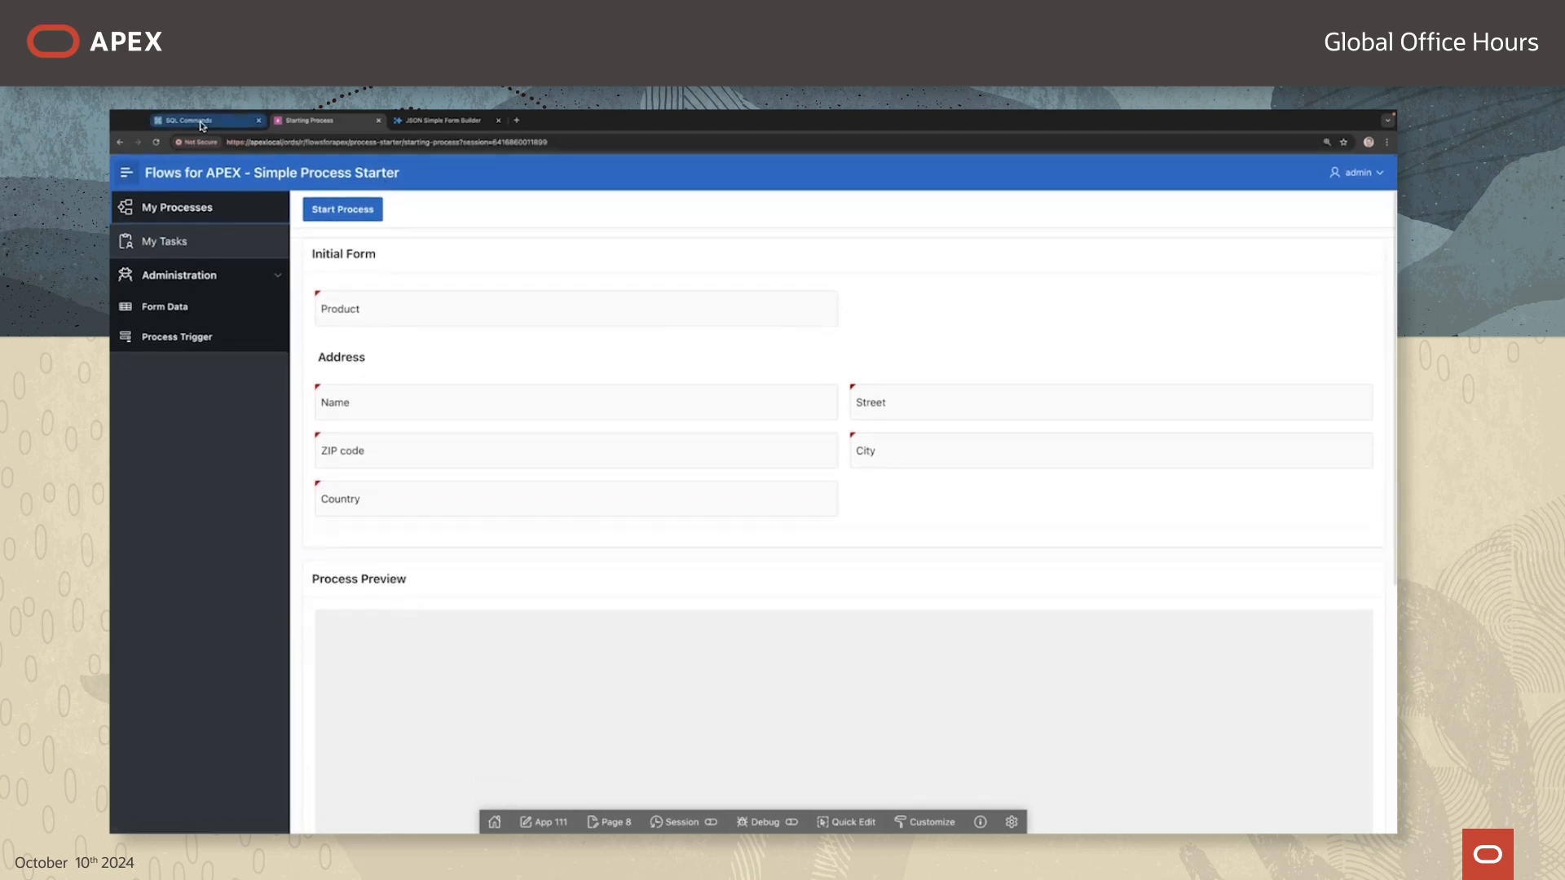
# Step: Run the Flows for APEX application from App Builder and open its Flow Management page
pyautogui.click(203, 123)
pyautogui.click(240, 175)
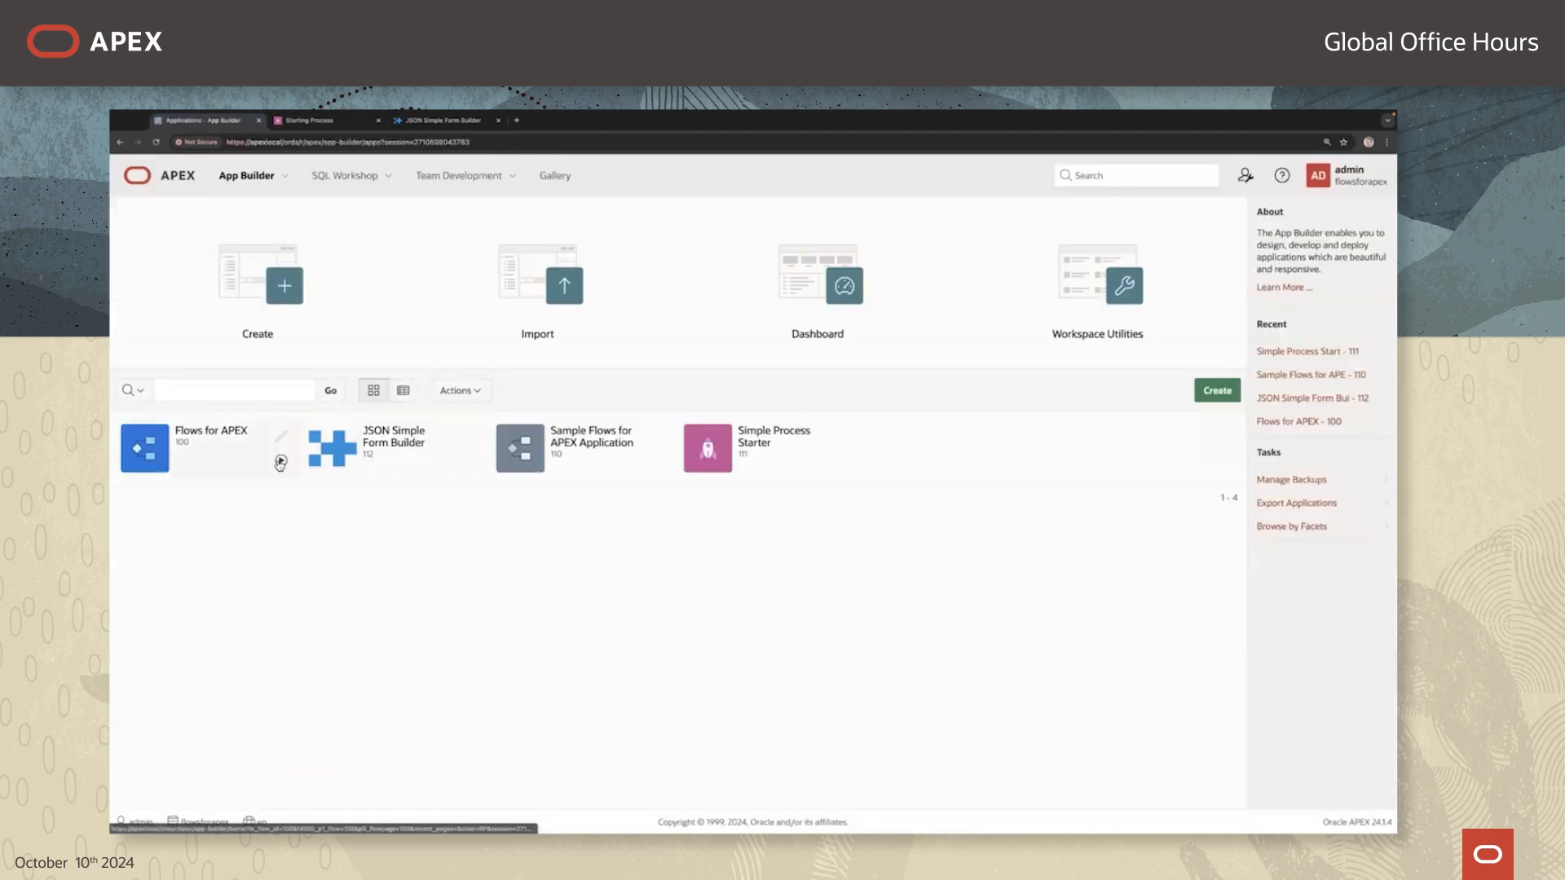
pyautogui.click(281, 463)
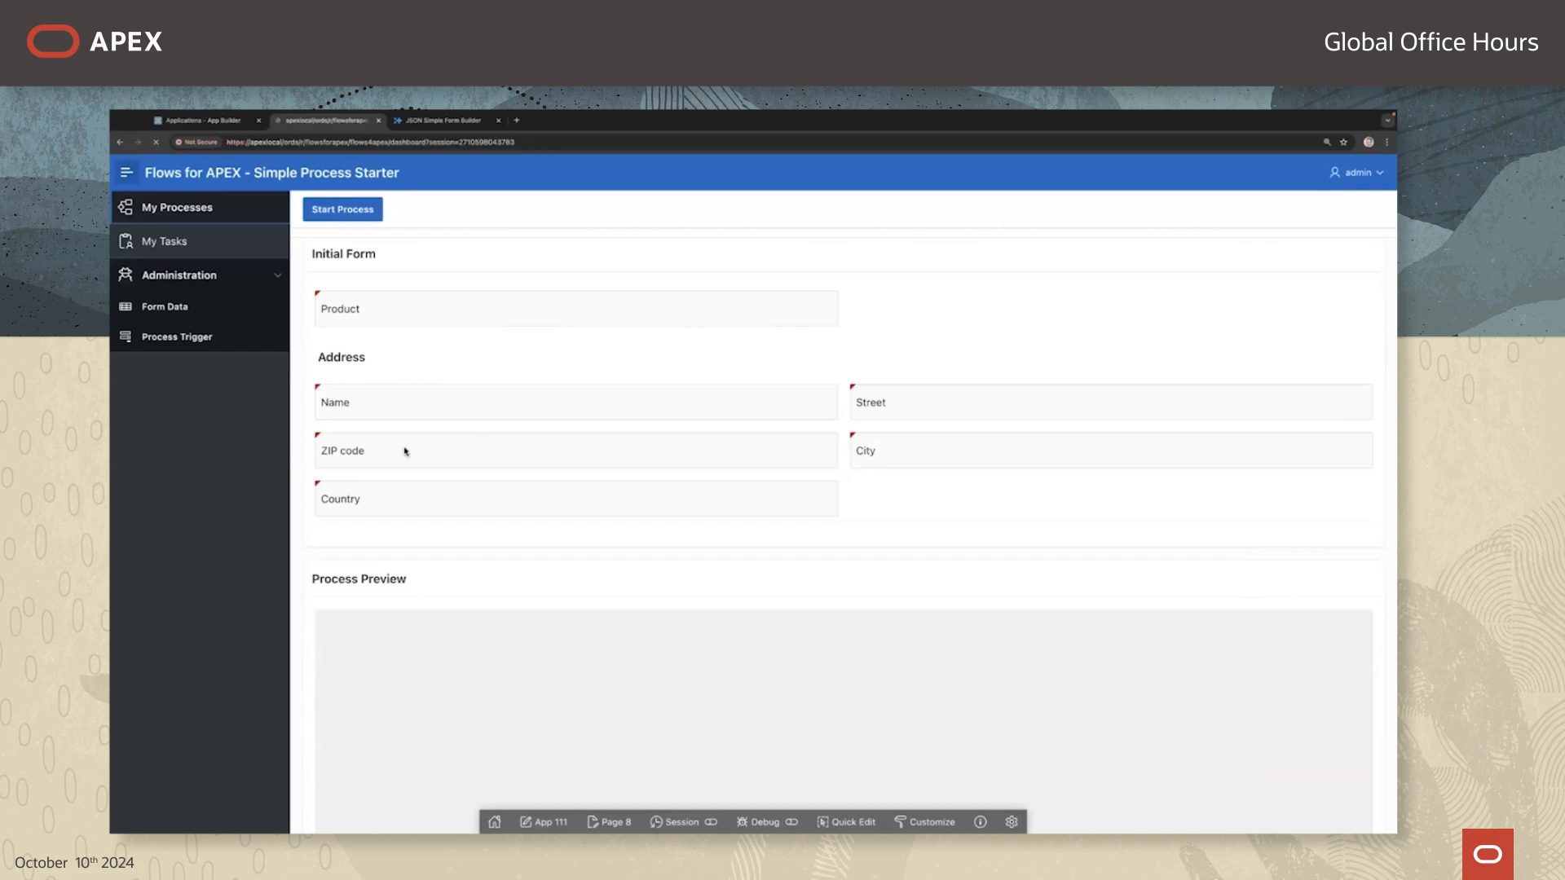
pyautogui.click(188, 243)
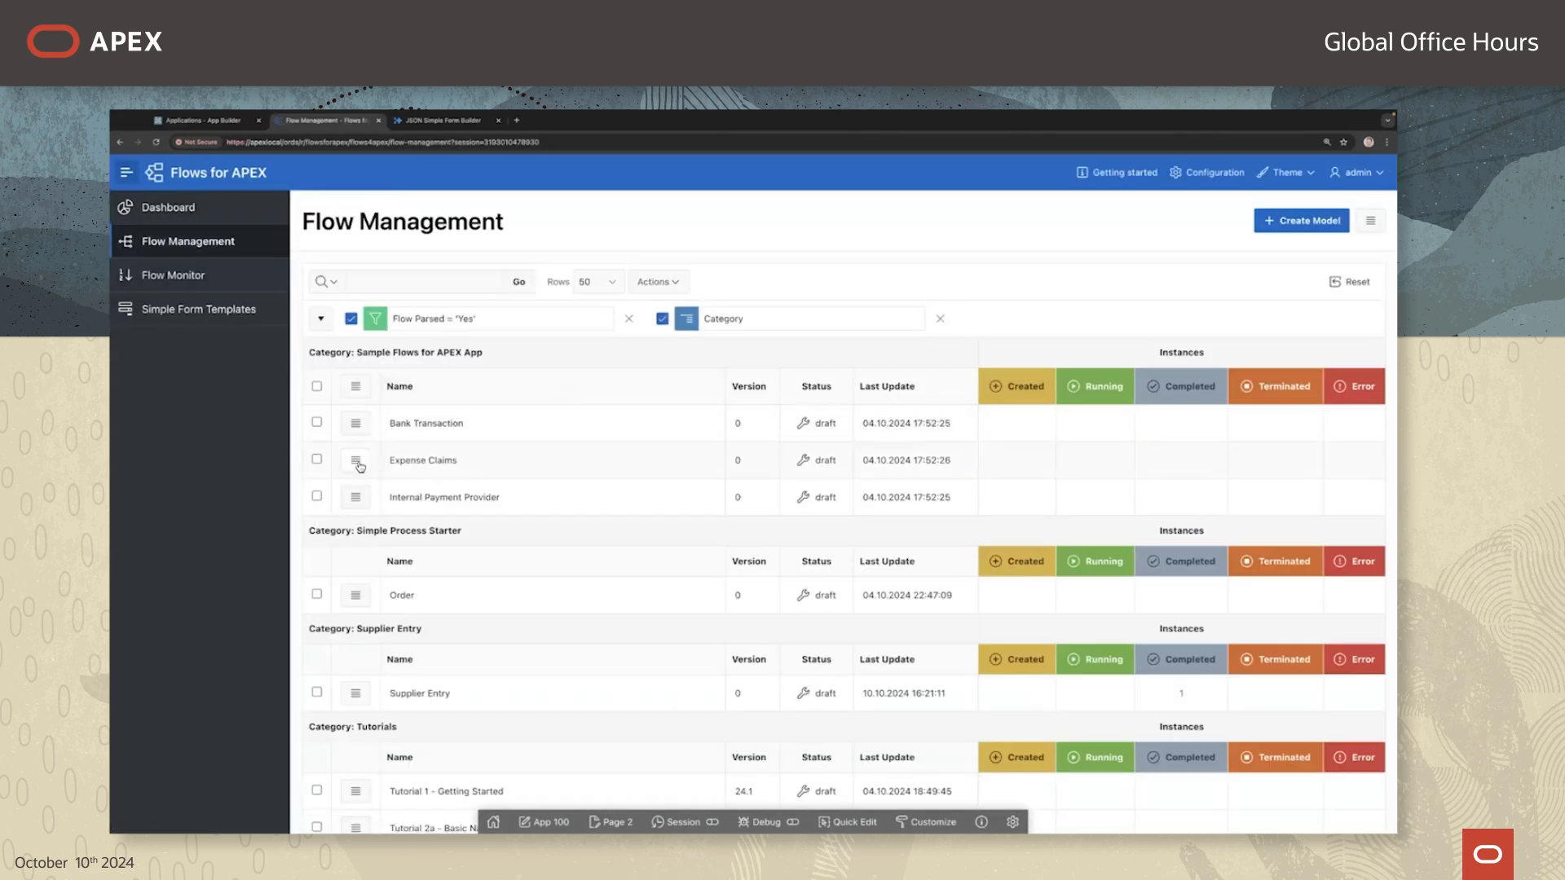
# Step: Open the Expense Claims model from Flow Management in the Flow Modeler
pyautogui.click(356, 461)
pyautogui.click(403, 500)
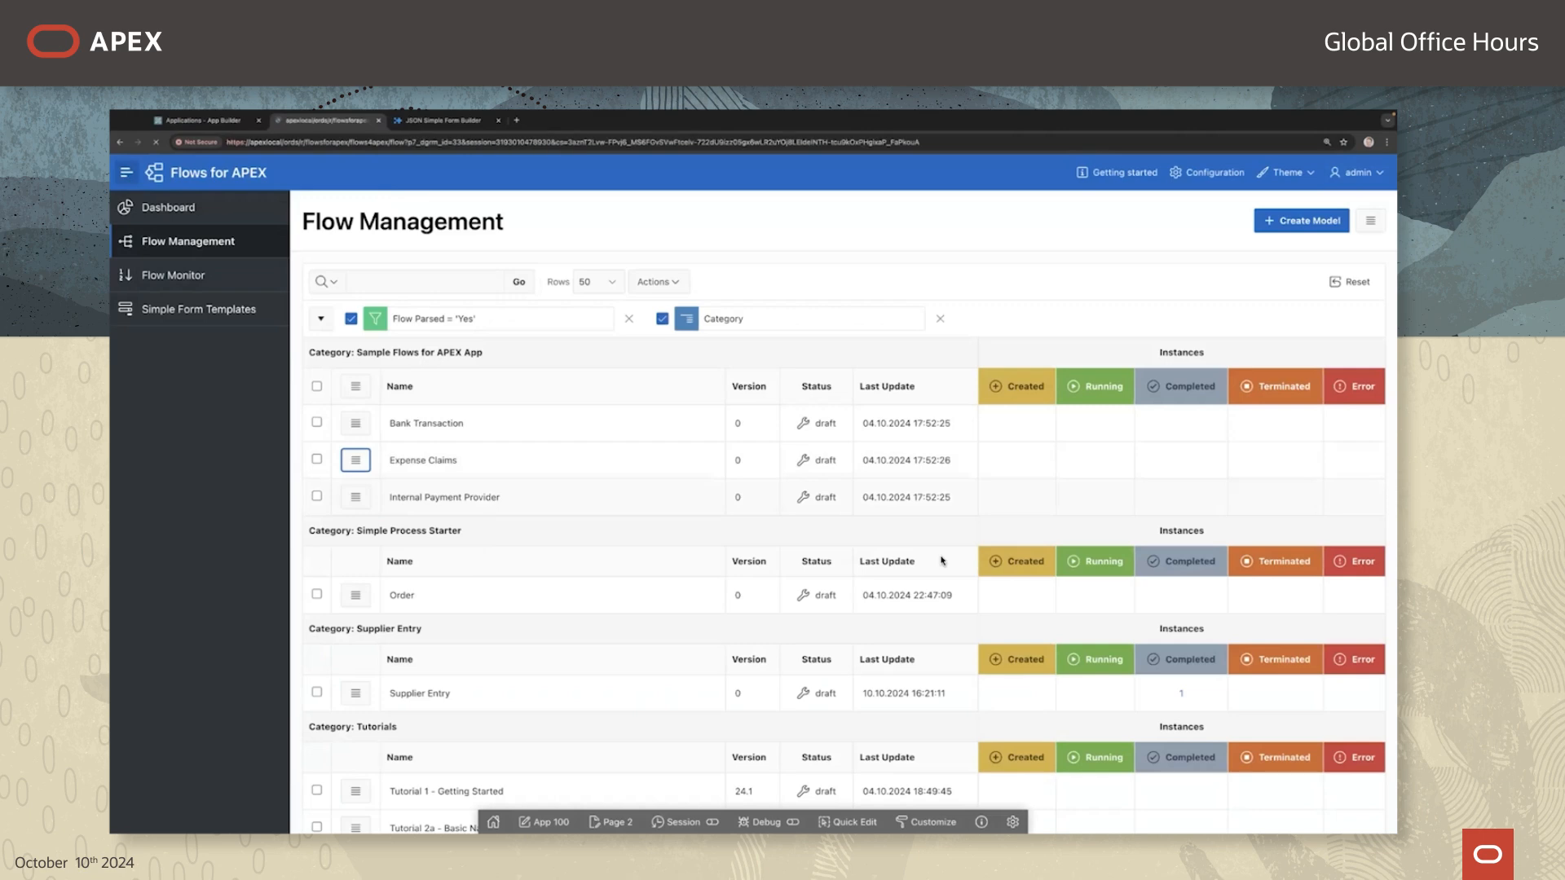
pyautogui.click(1321, 614)
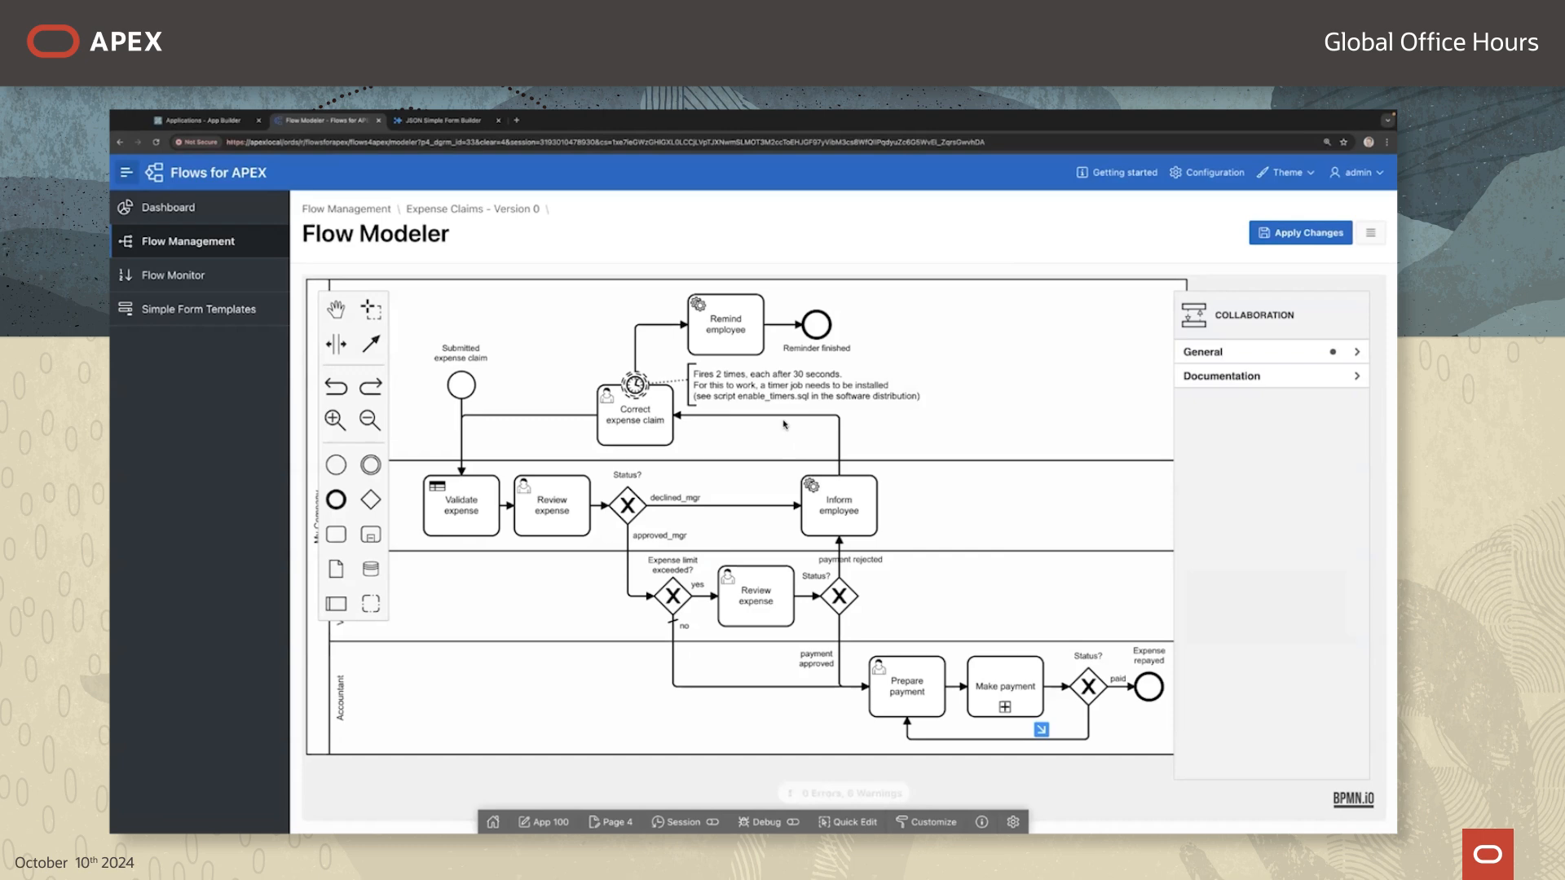
# Step: Inspect the task type of both Review expense user tasks in the Expense Claims diagram
pyautogui.click(624, 422)
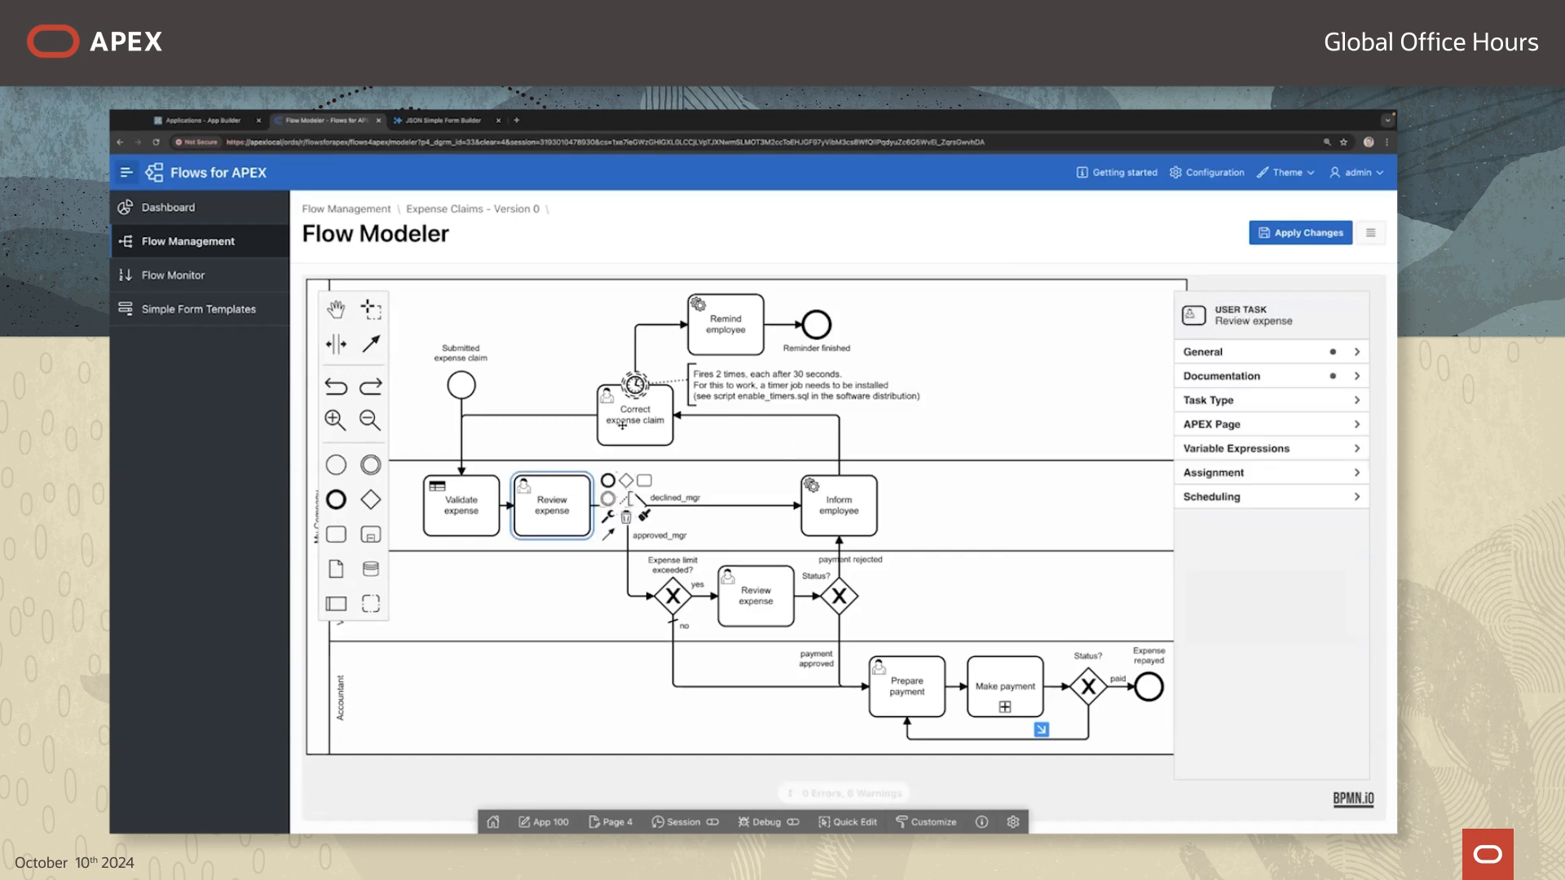
pyautogui.click(542, 503)
pyautogui.click(1268, 400)
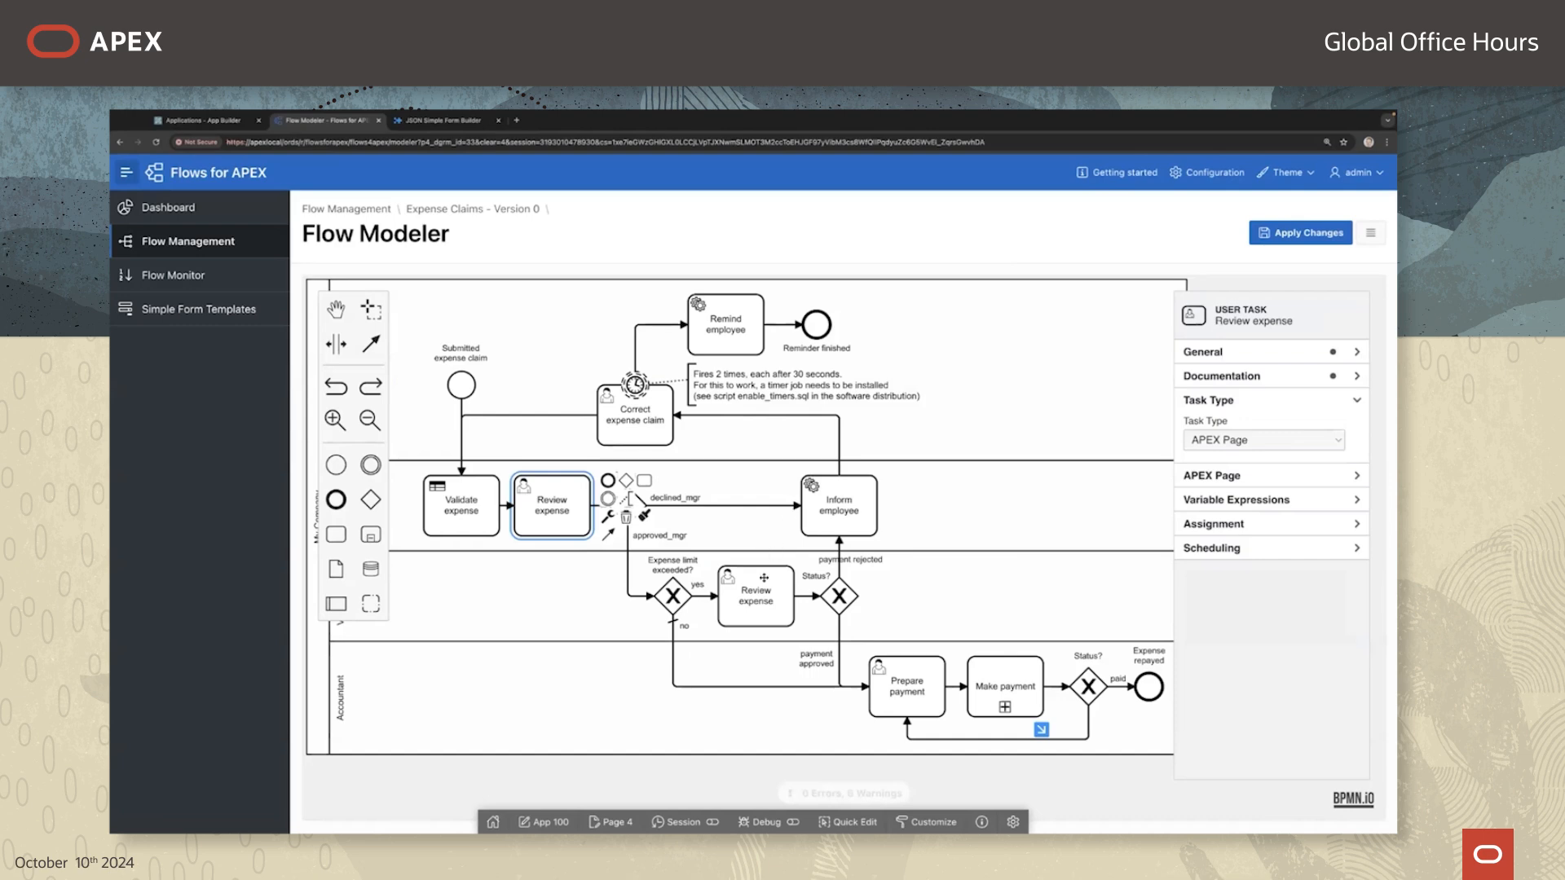
pyautogui.click(763, 584)
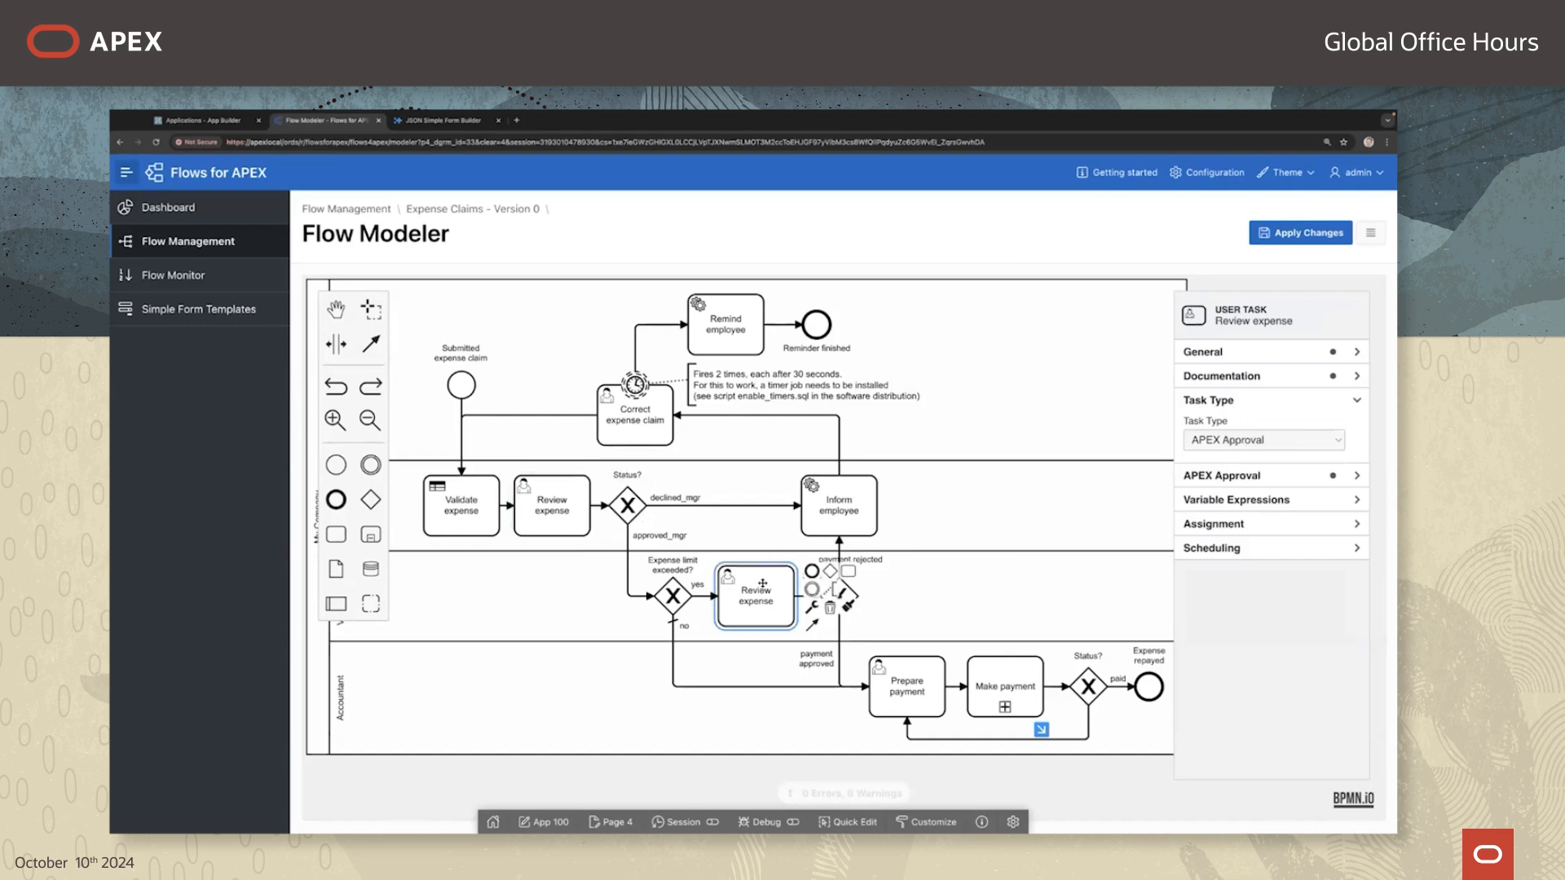
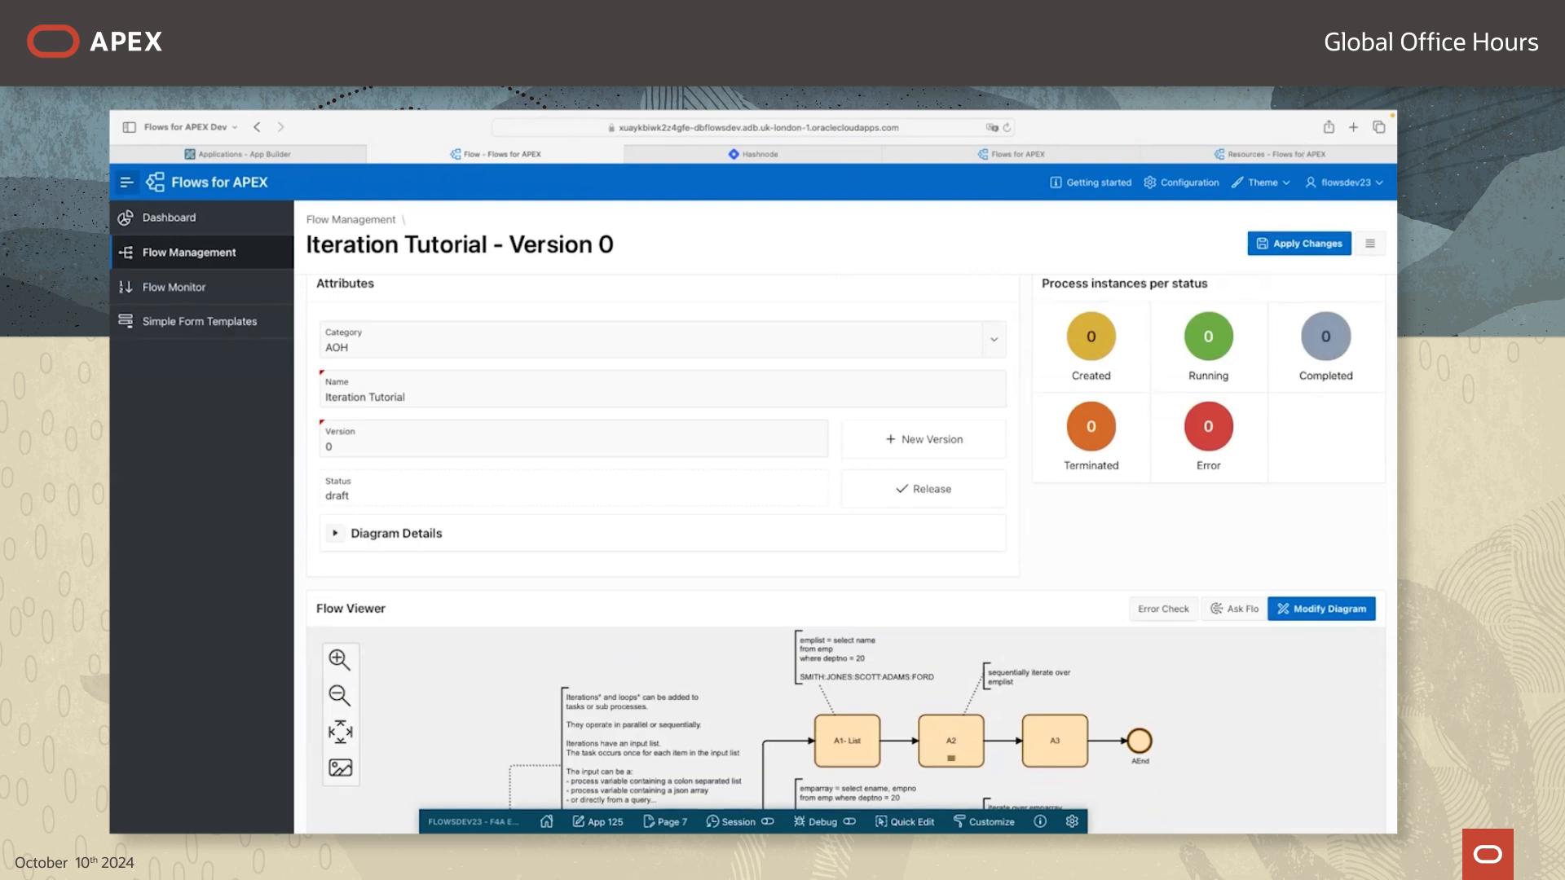
# Step: Open the Iteration Tutorial diagram for modification and inspect the multi-instance input collection of task A2
pyautogui.click(1315, 605)
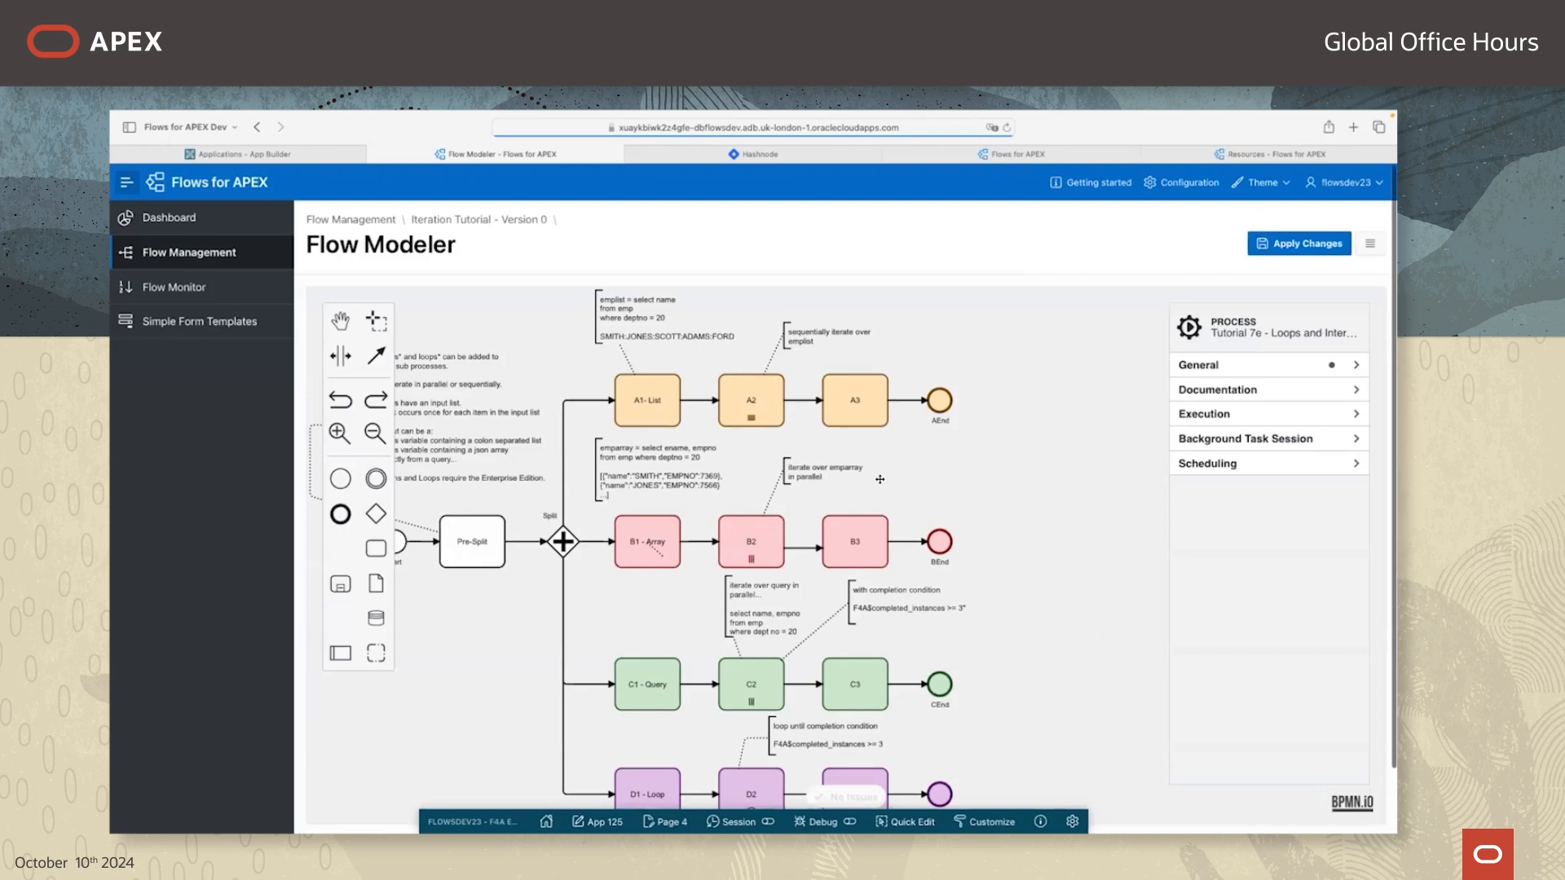
pyautogui.scroll(5, 880, 479)
pyautogui.scroll(5, 838, 440)
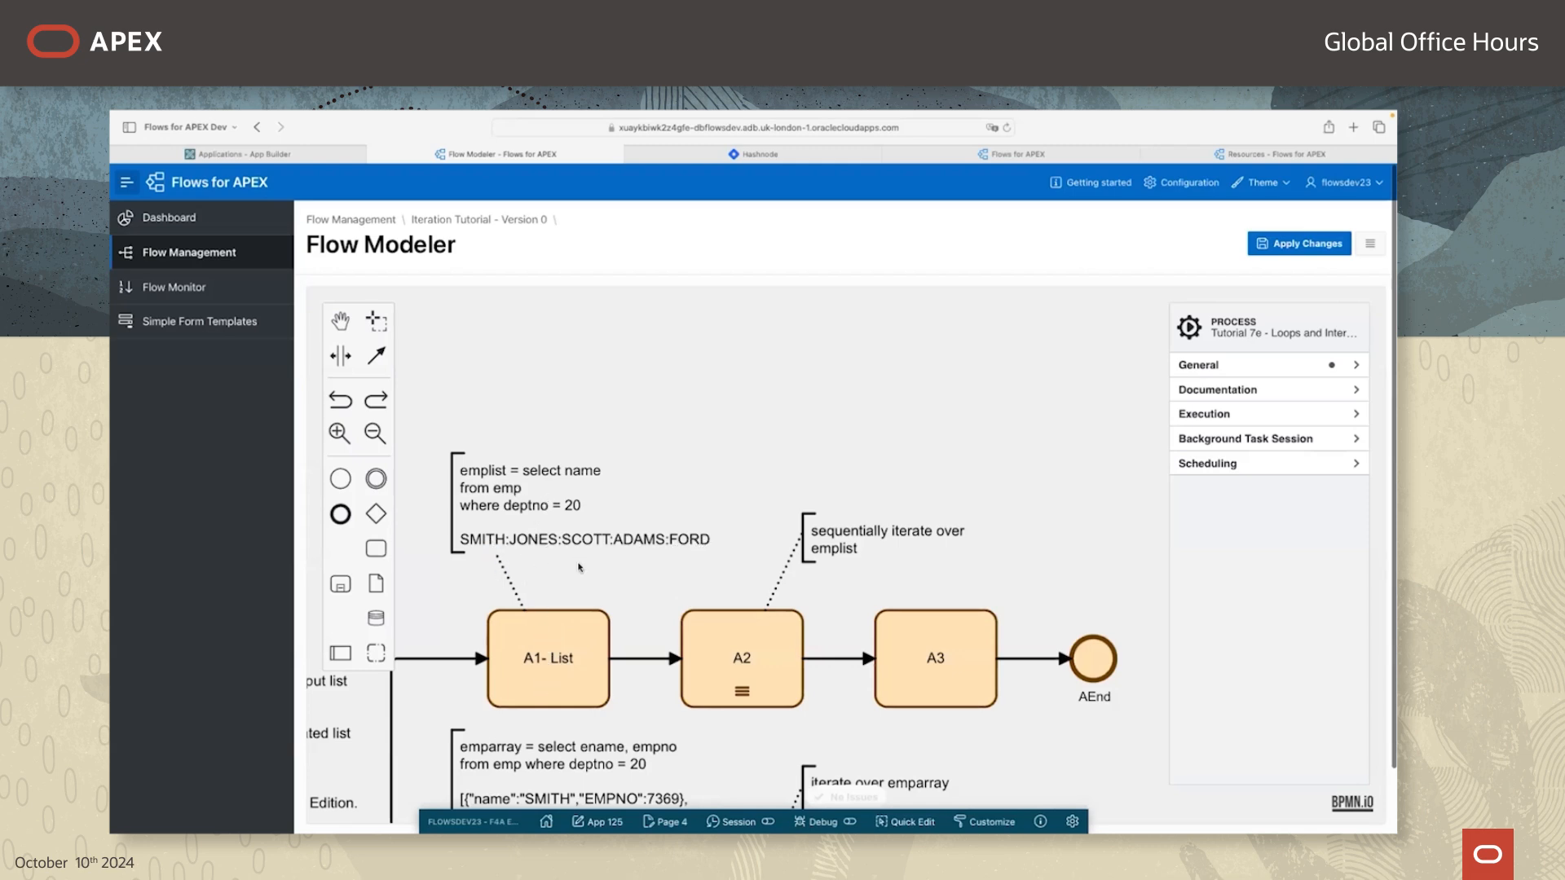
pyautogui.click(764, 650)
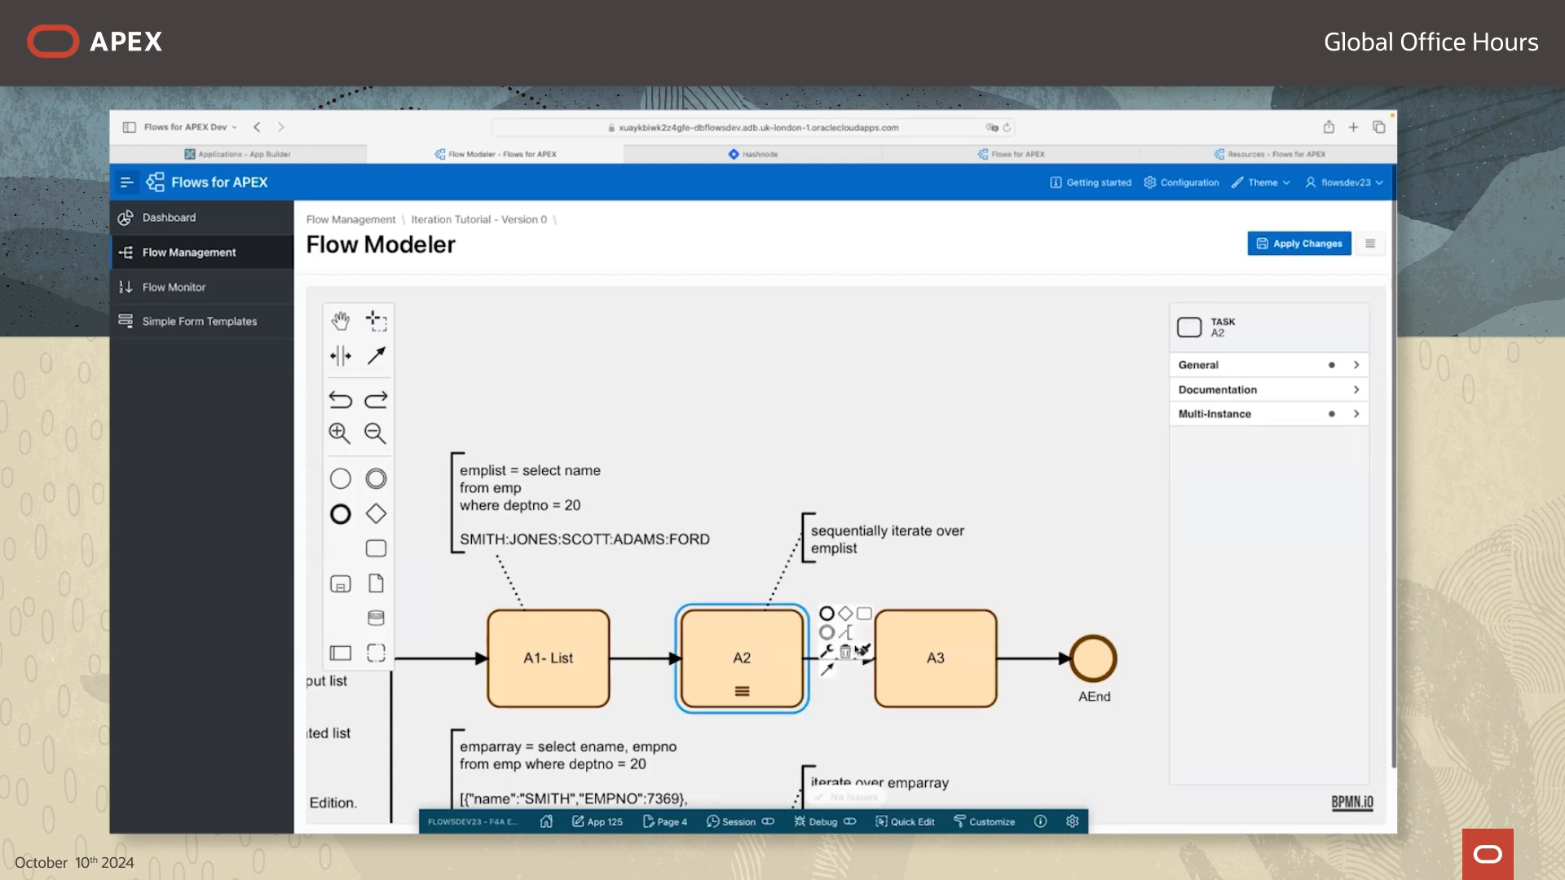
pyautogui.click(1357, 416)
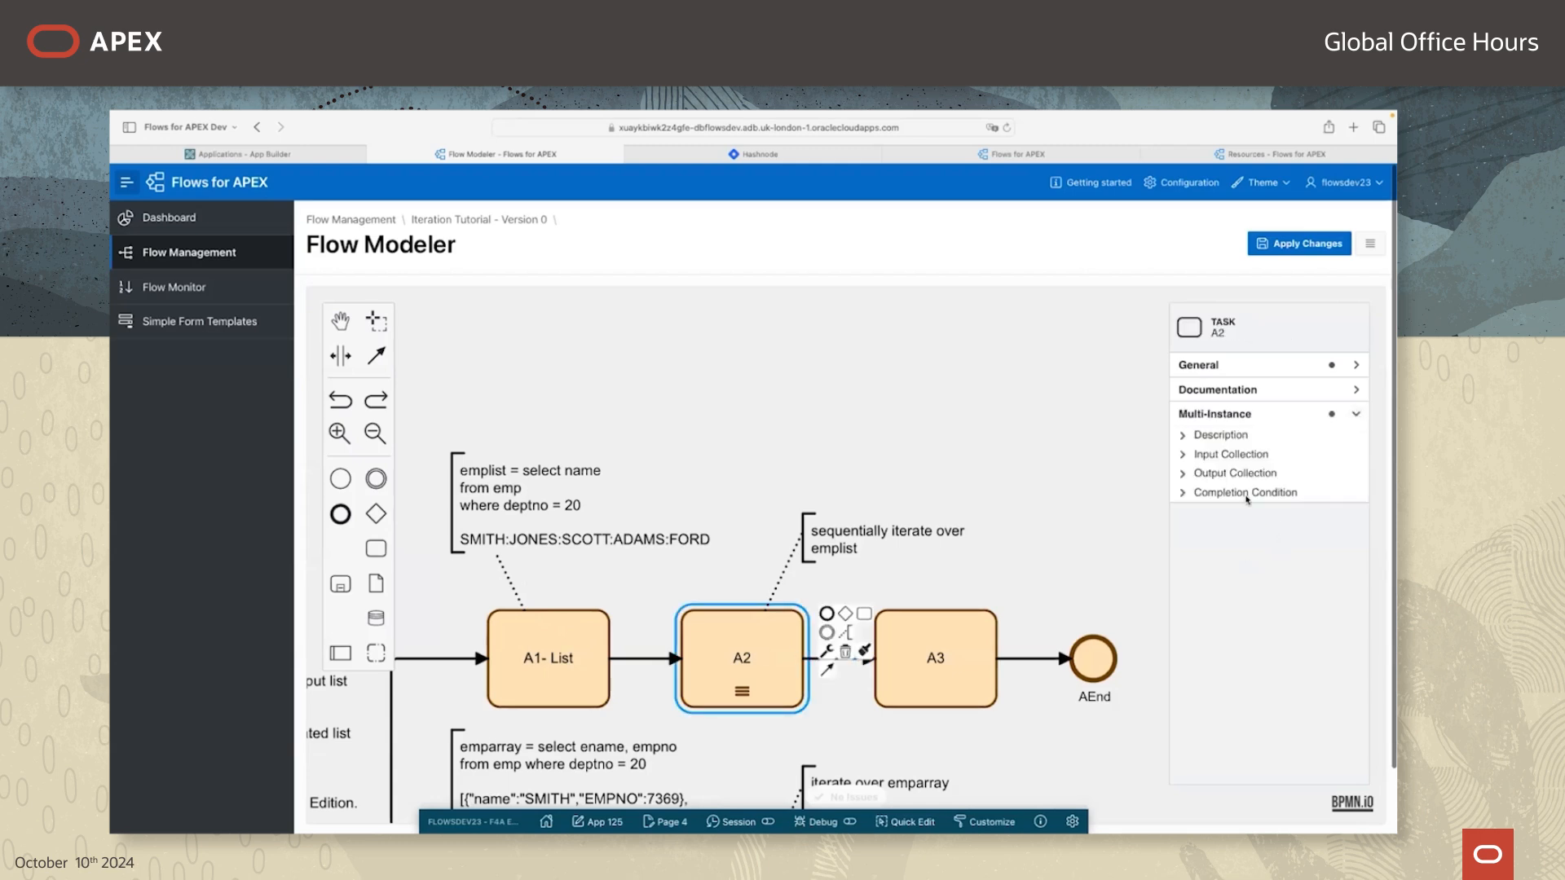
pyautogui.click(1184, 456)
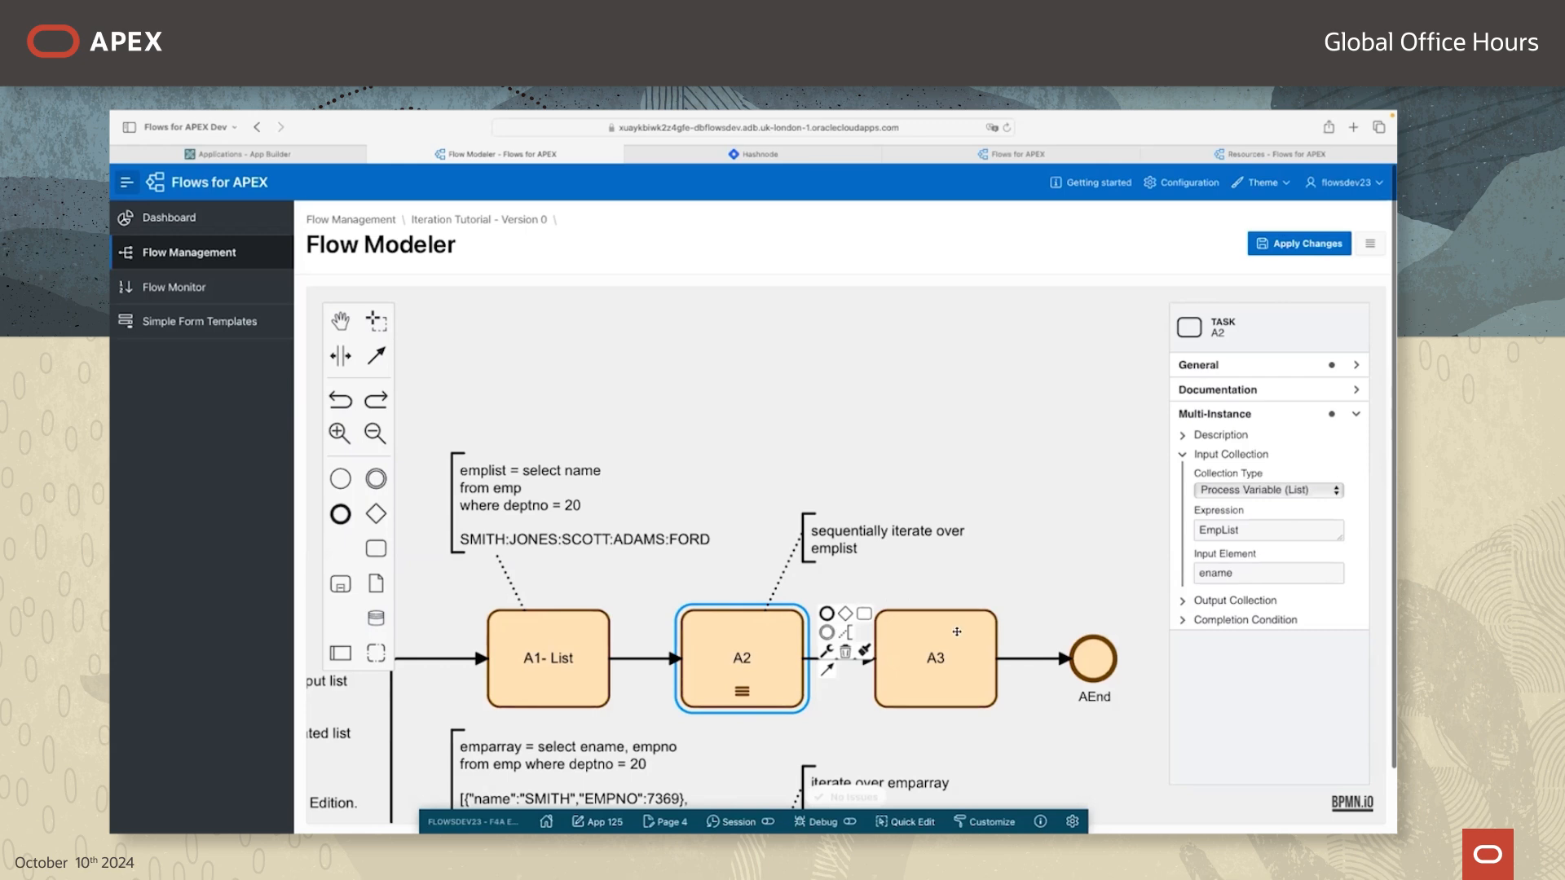
# Step: Inspect the multi-instance input collection of task B2 in the array branch
pyautogui.scroll(-3, 822, 717)
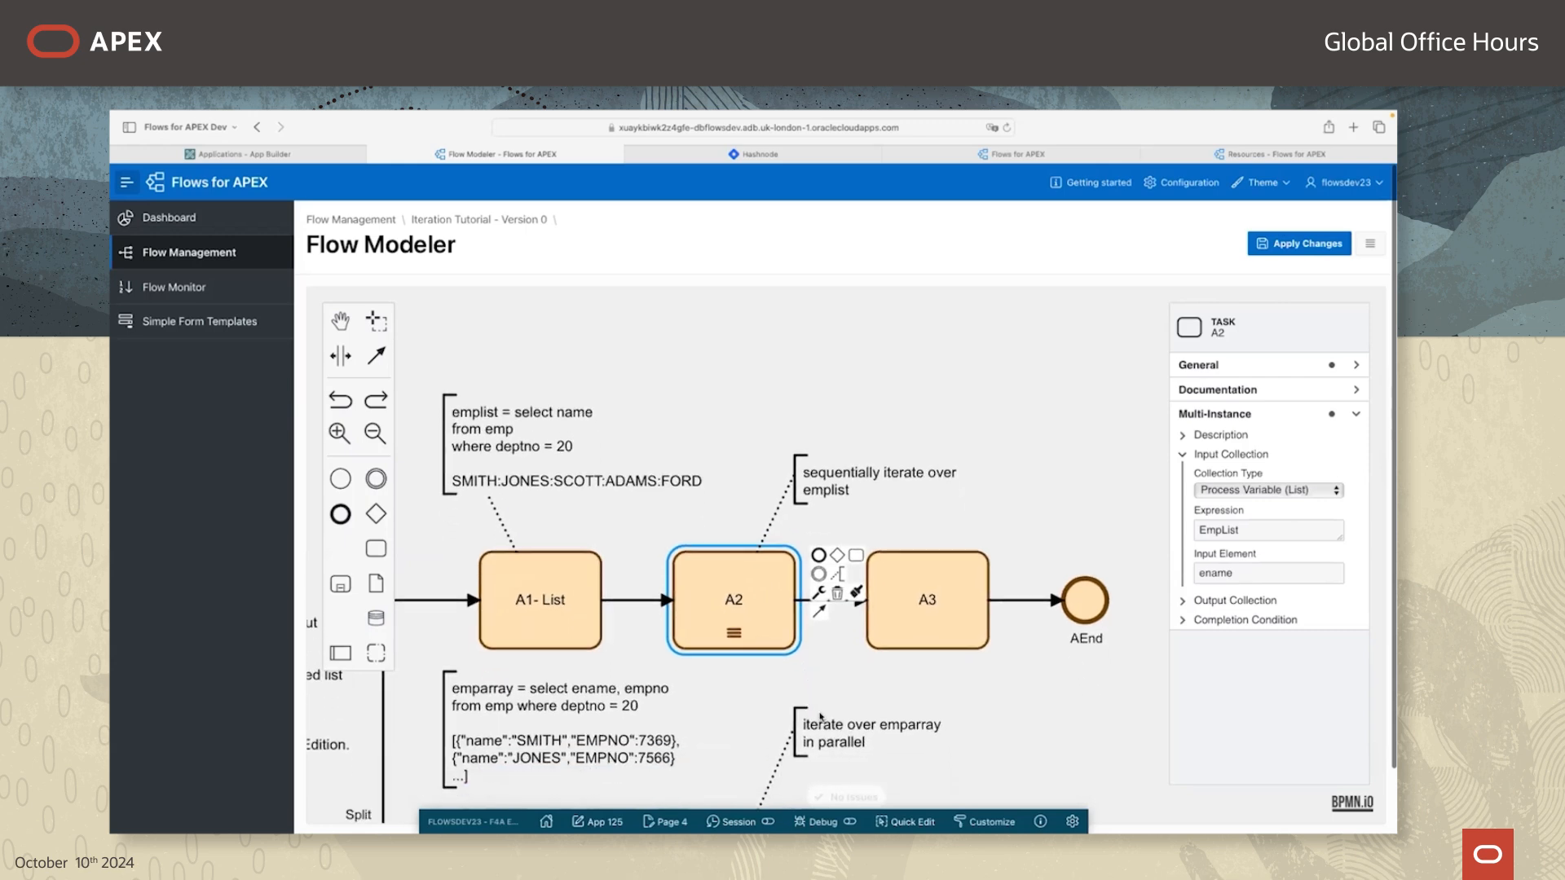
pyautogui.scroll(-10, 822, 718)
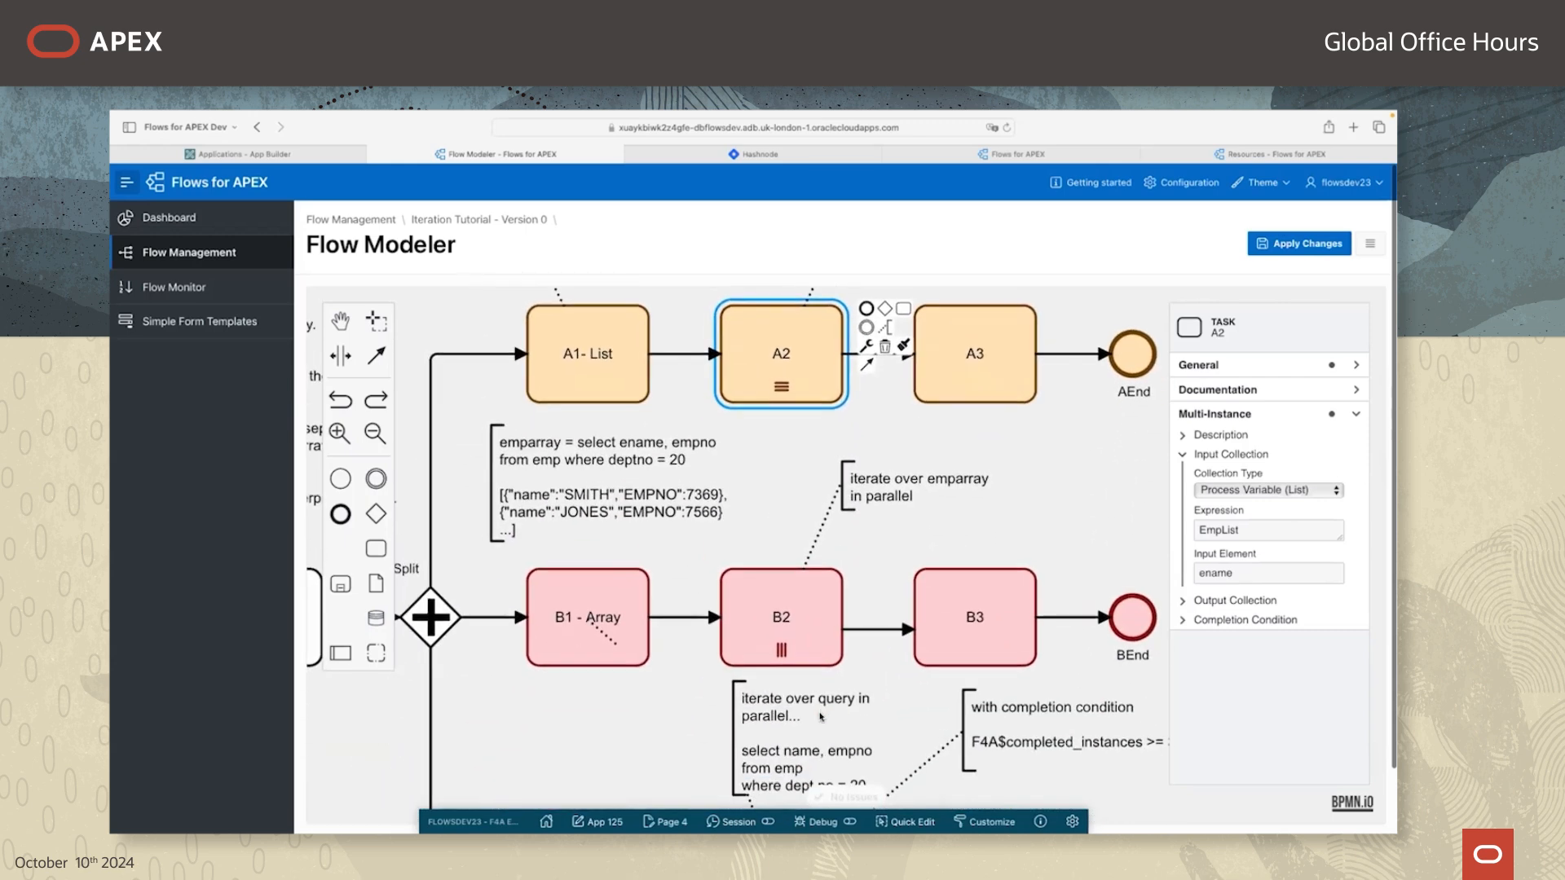
pyautogui.hscroll(-1, 821, 718)
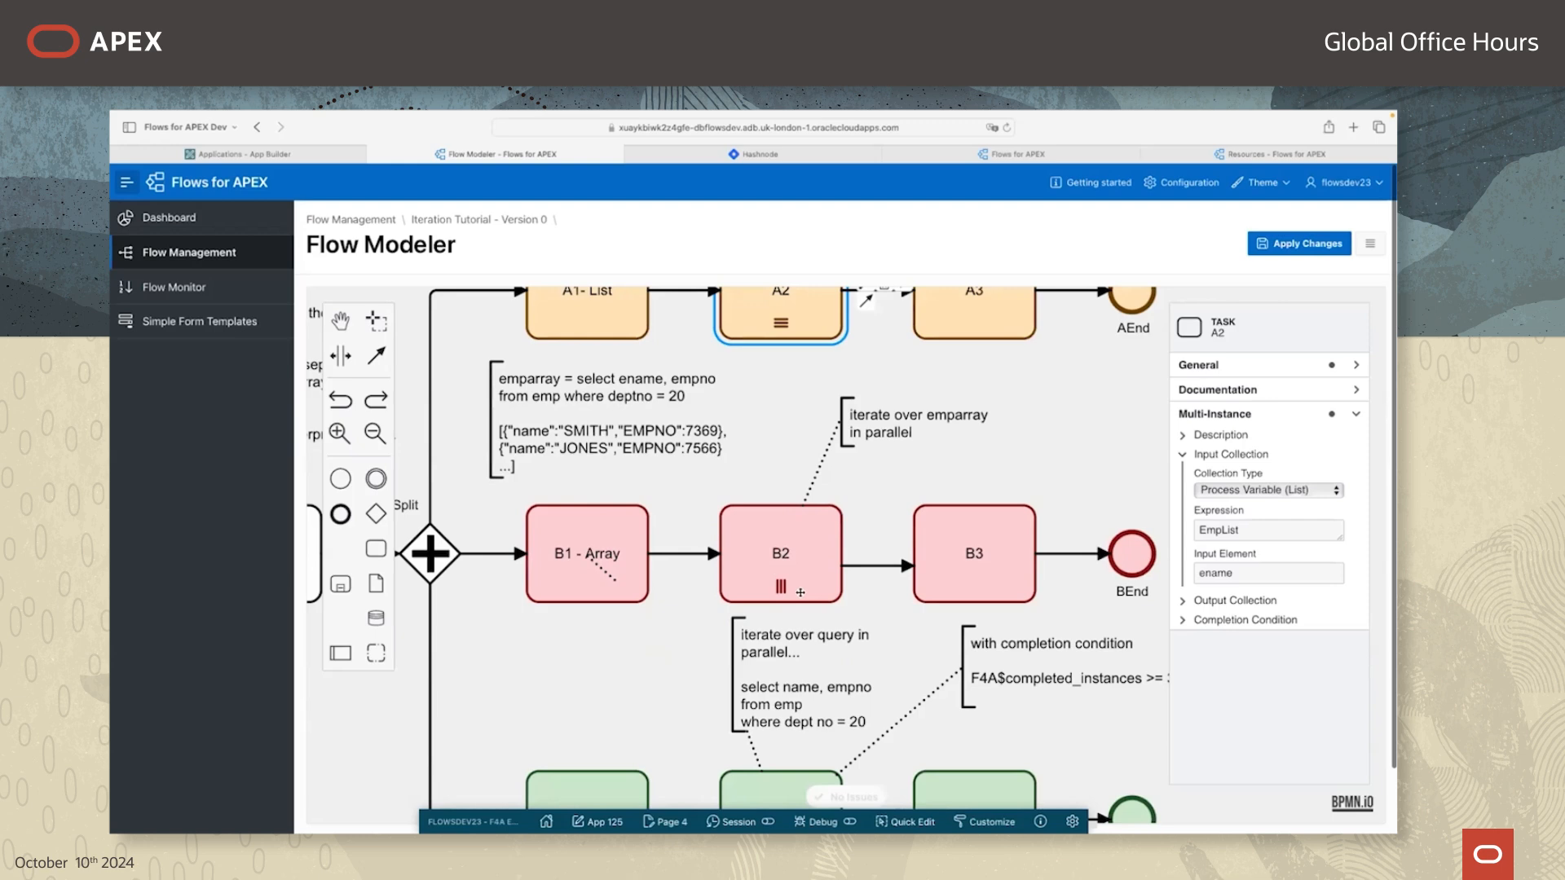
pyautogui.click(791, 558)
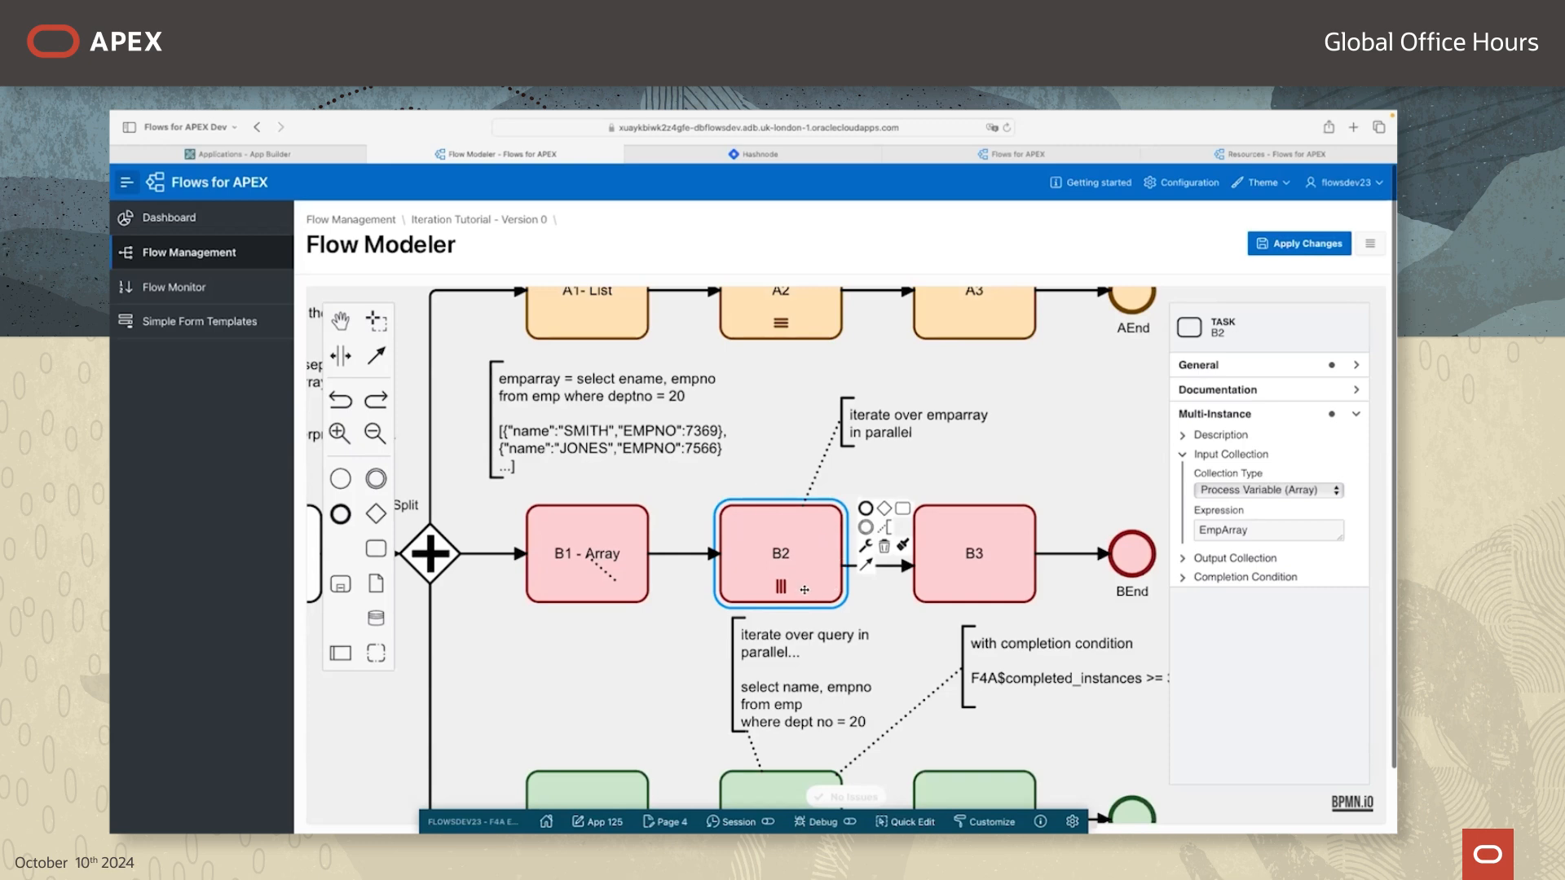
# Step: Inspect the input collection and completion condition of task C2 in the query branch
pyautogui.scroll(-6, 805, 590)
pyautogui.hscroll(2, 804, 589)
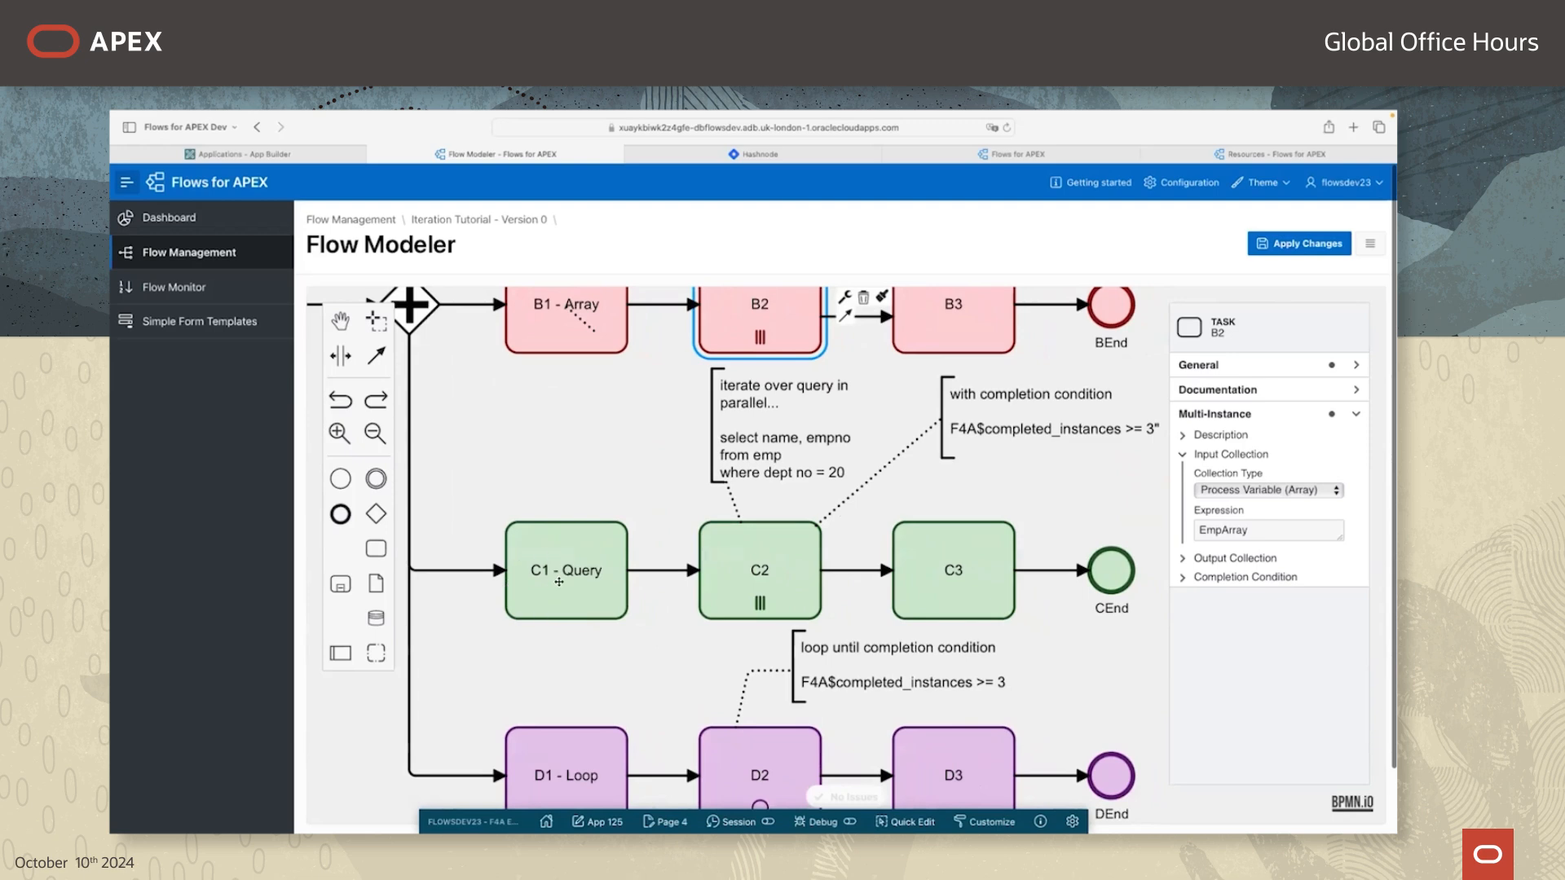
pyautogui.click(768, 551)
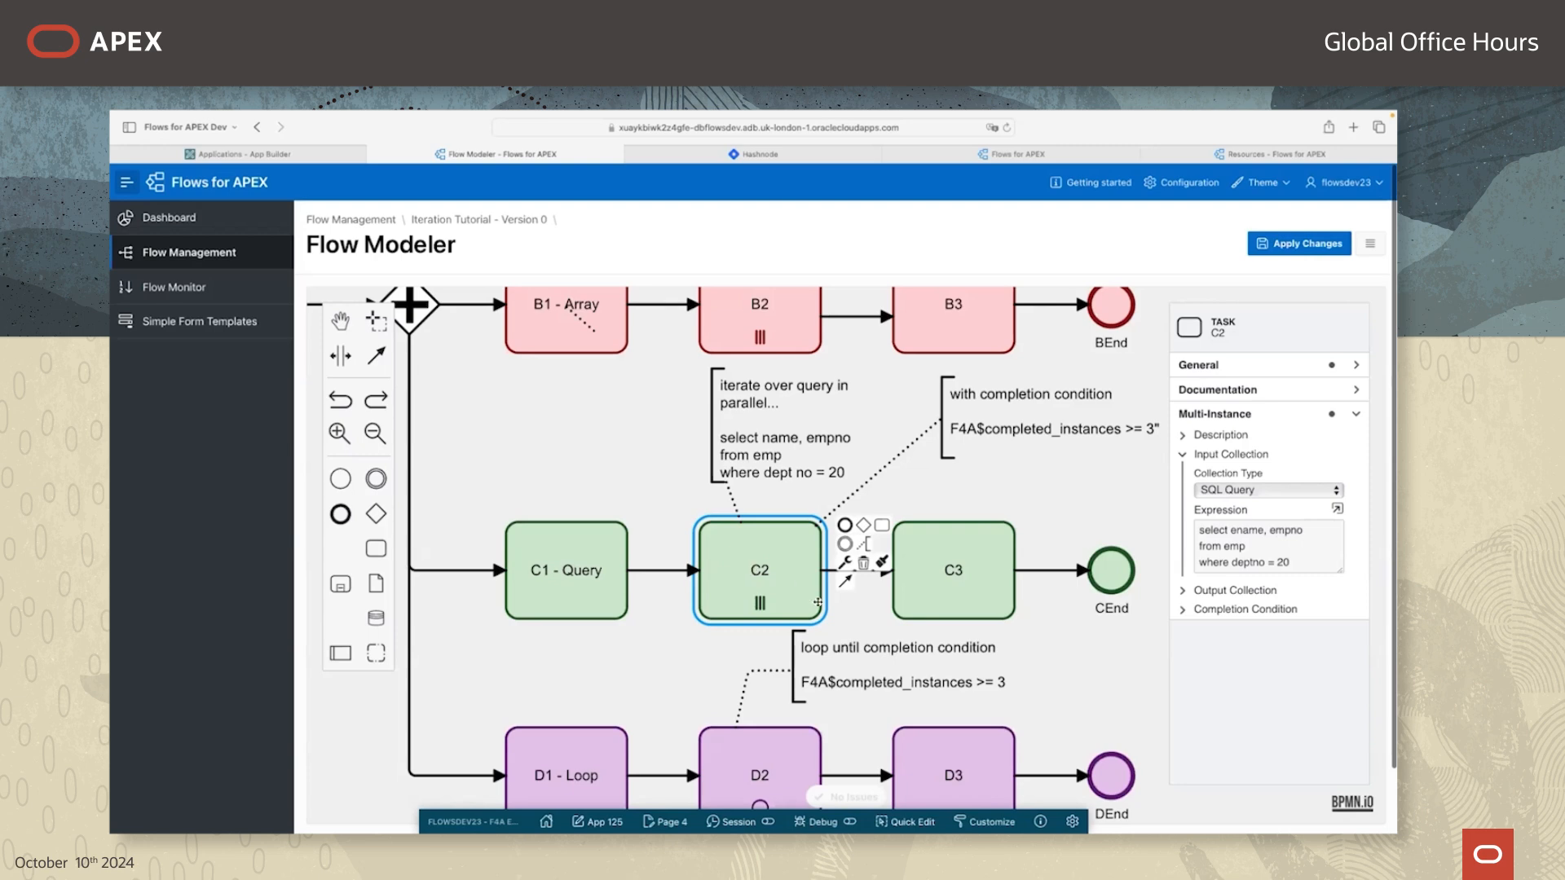
pyautogui.hscroll(3, 835, 605)
pyautogui.scroll(2, 836, 605)
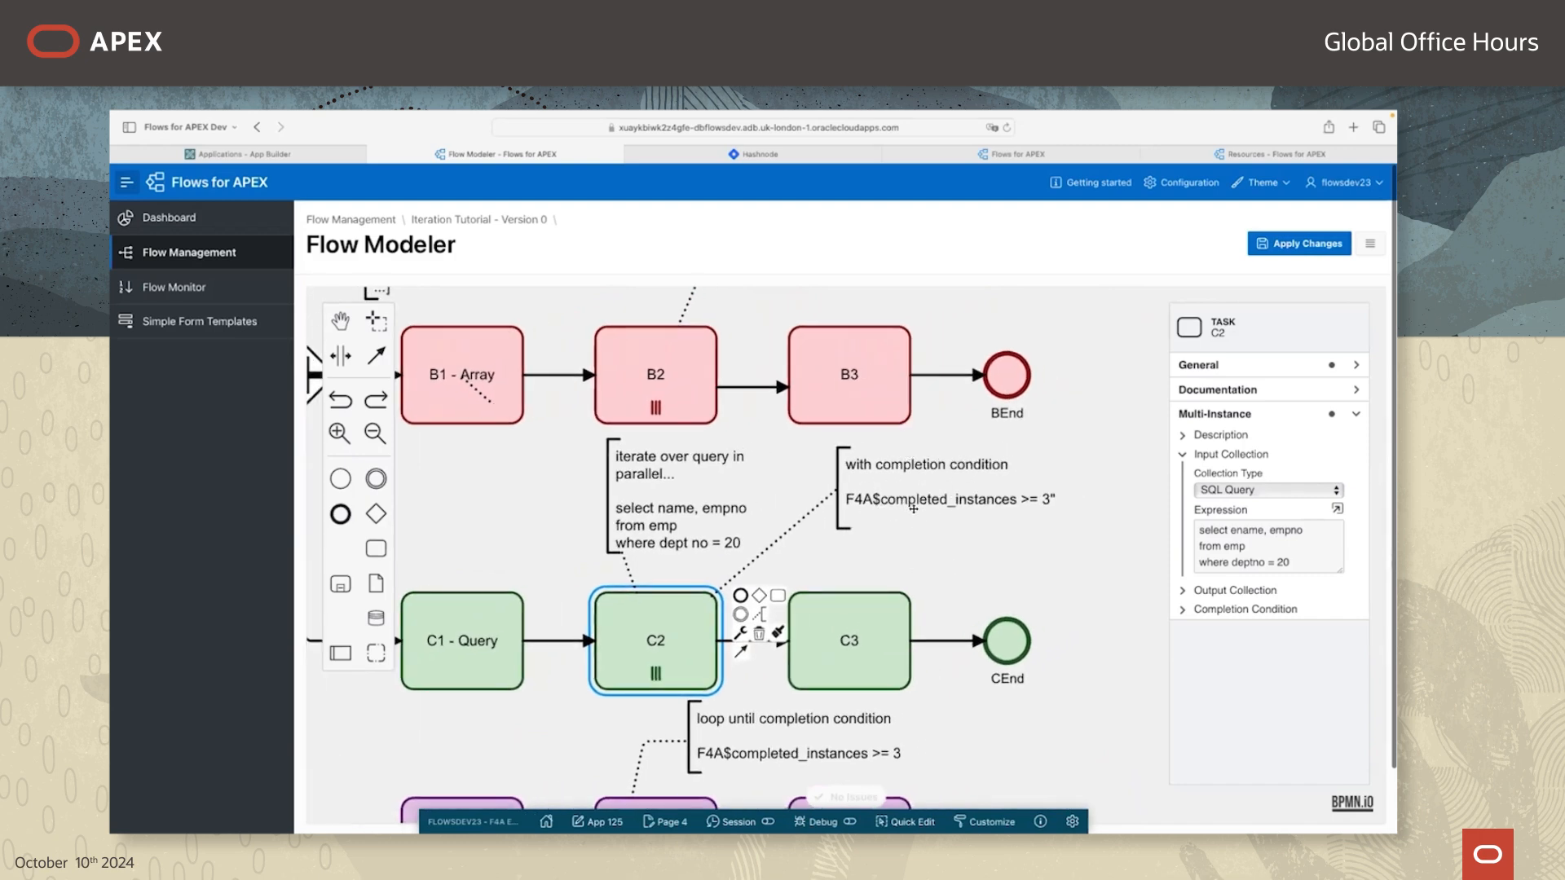
pyautogui.click(1183, 614)
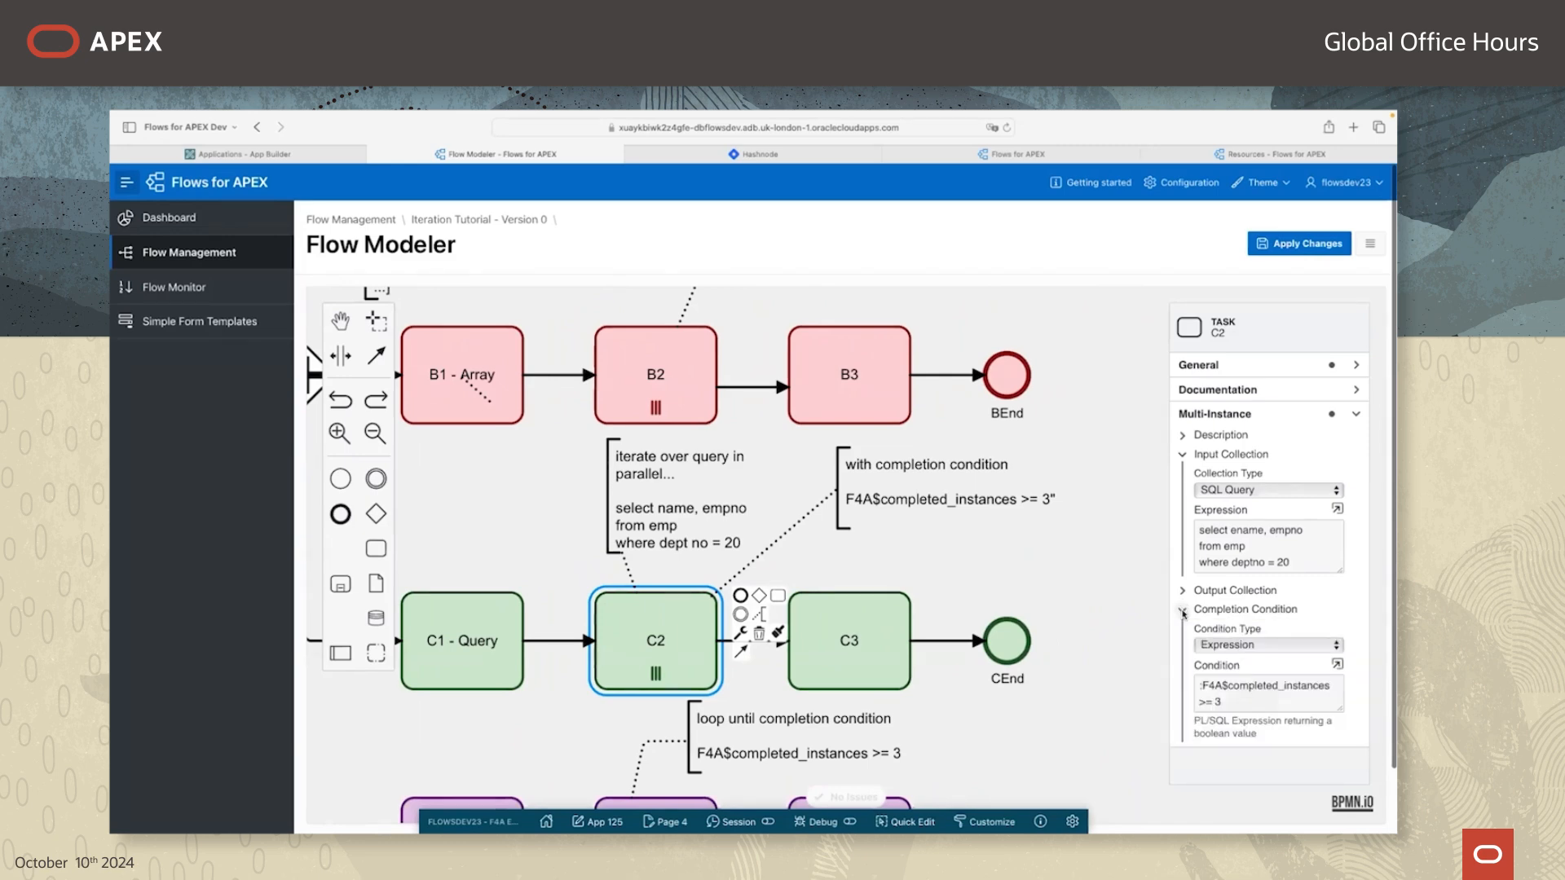
# Step: Examine the D1 - Loop branch and the completion condition annotated on task D2
pyautogui.scroll(-3, 1148, 672)
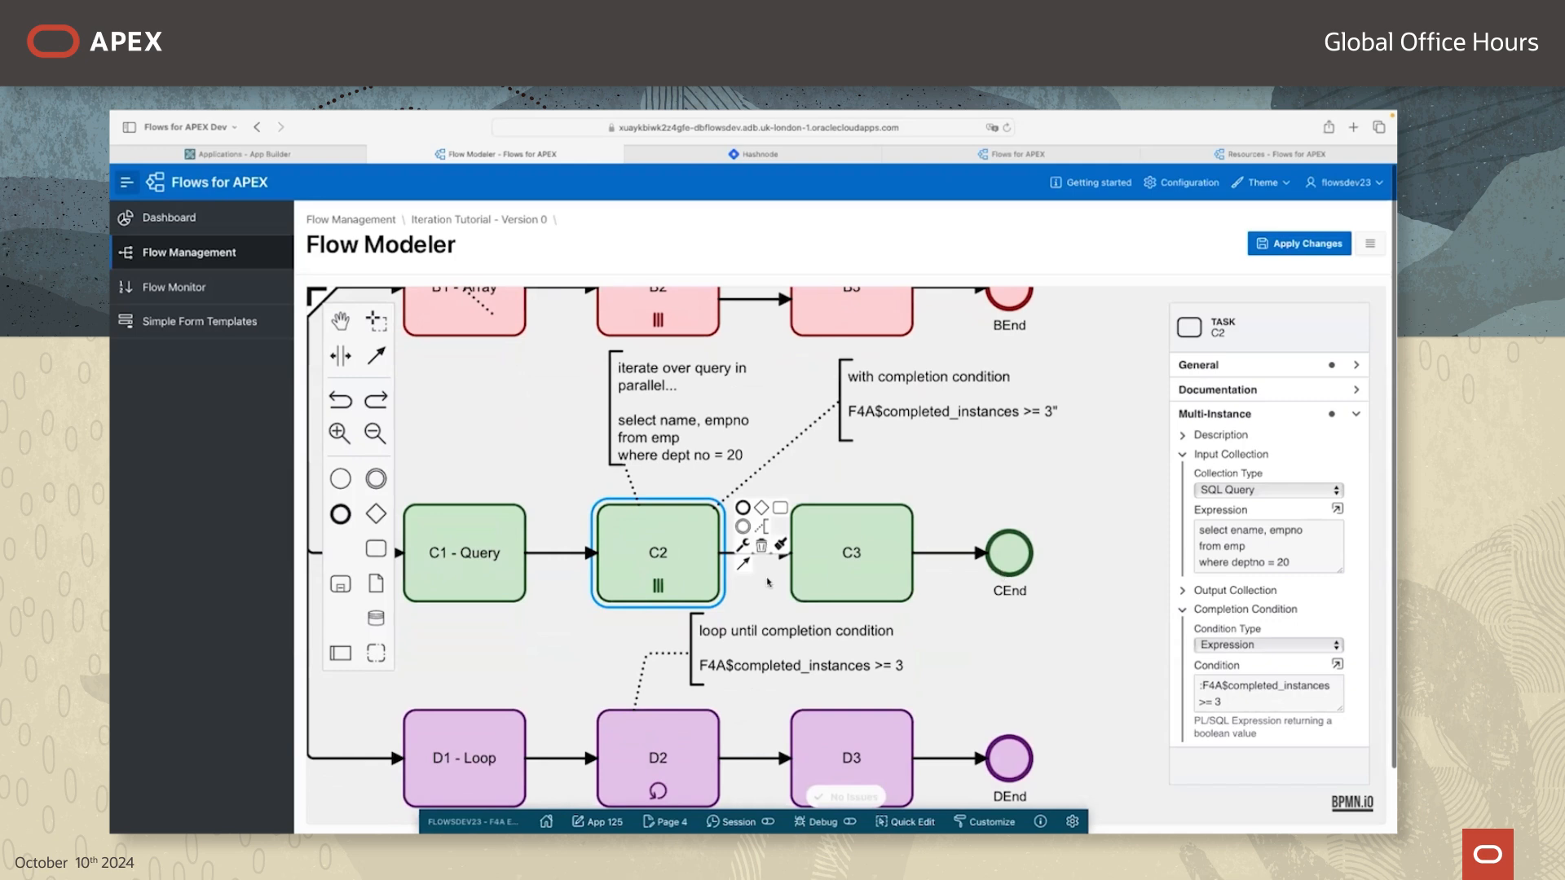
pyautogui.scroll(-5, 769, 580)
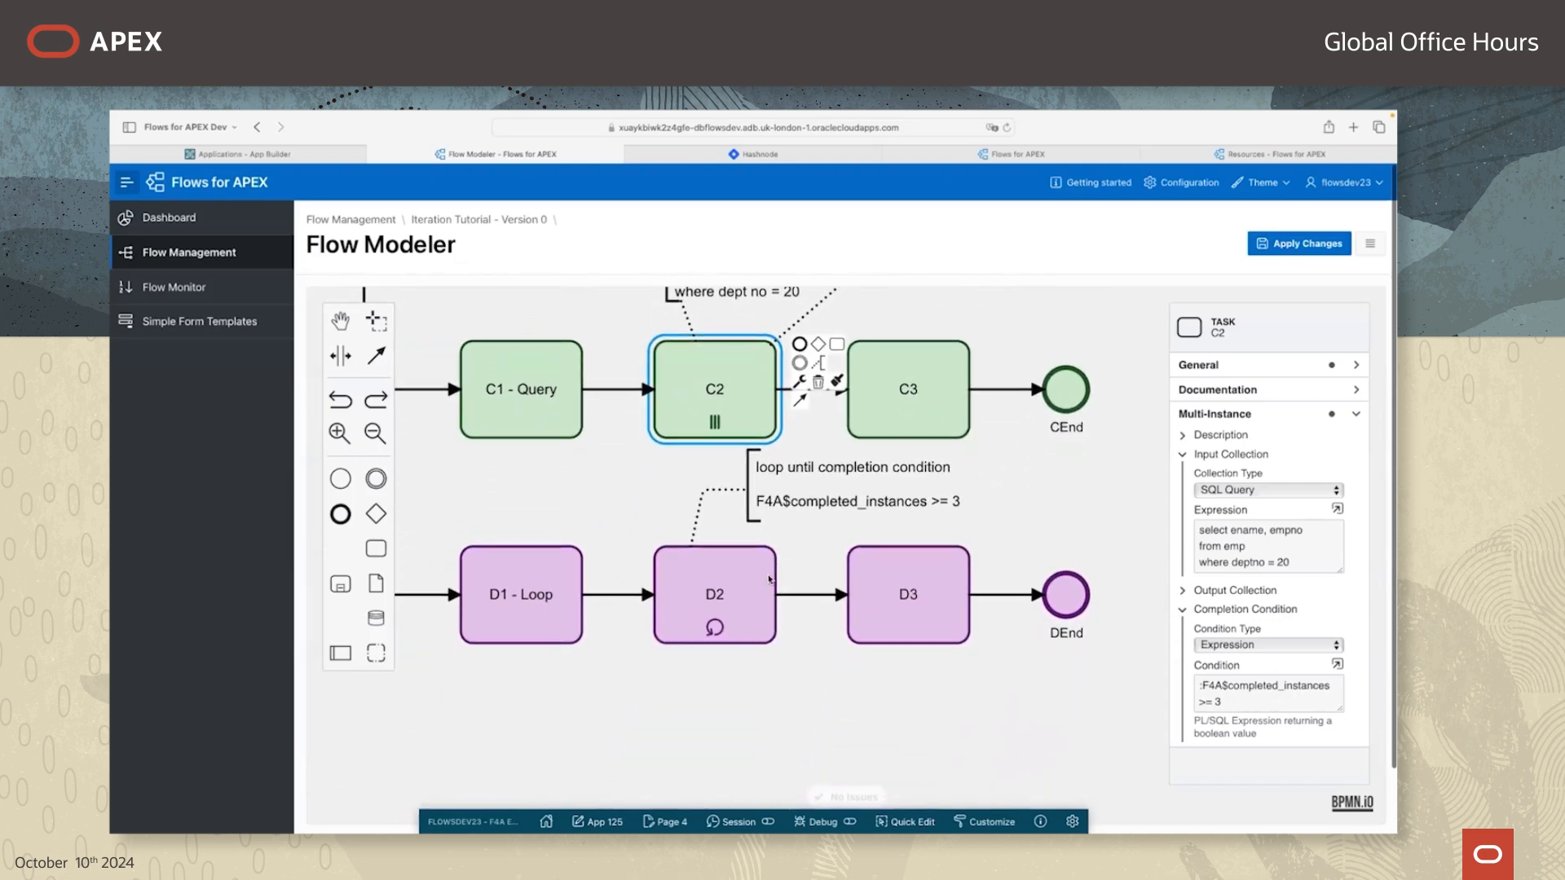
pyautogui.scroll(-1, 726, 632)
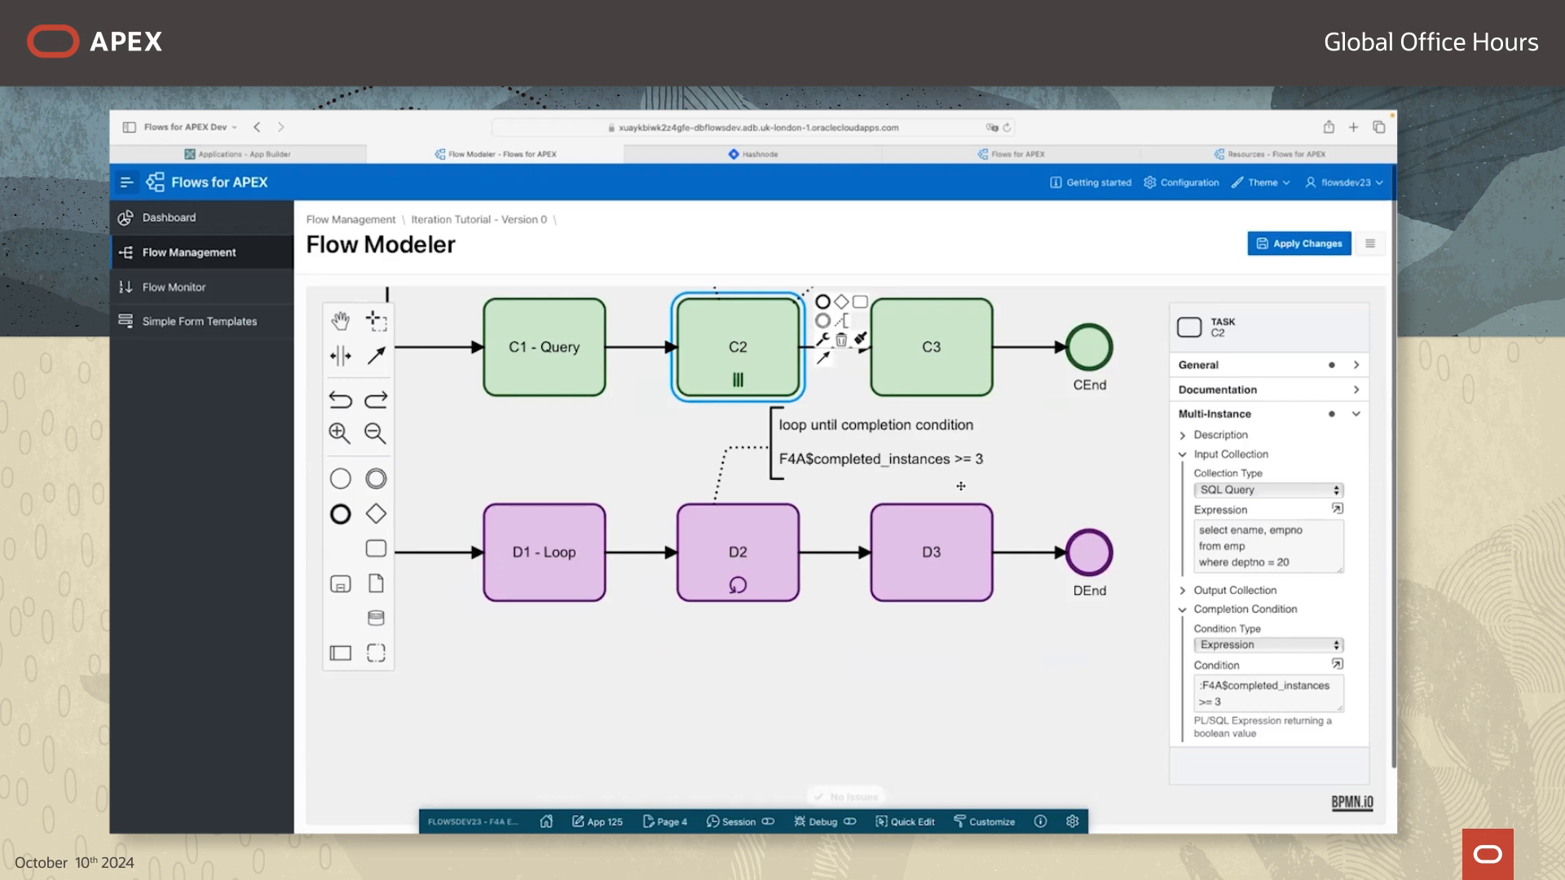
pyautogui.scroll(2, 750, 674)
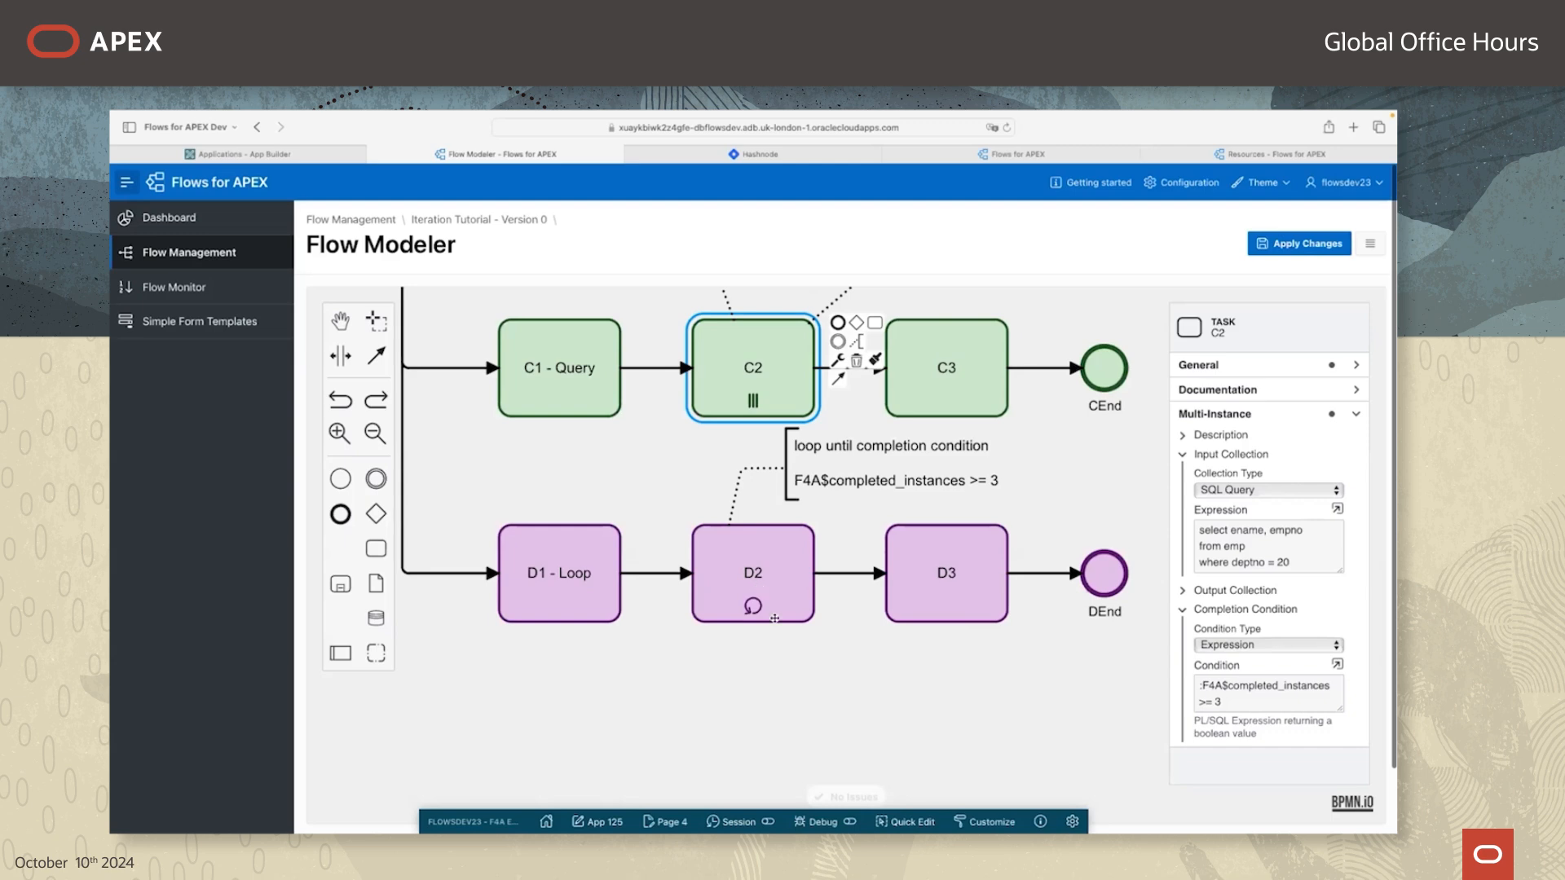
pyautogui.scroll(3, 760, 589)
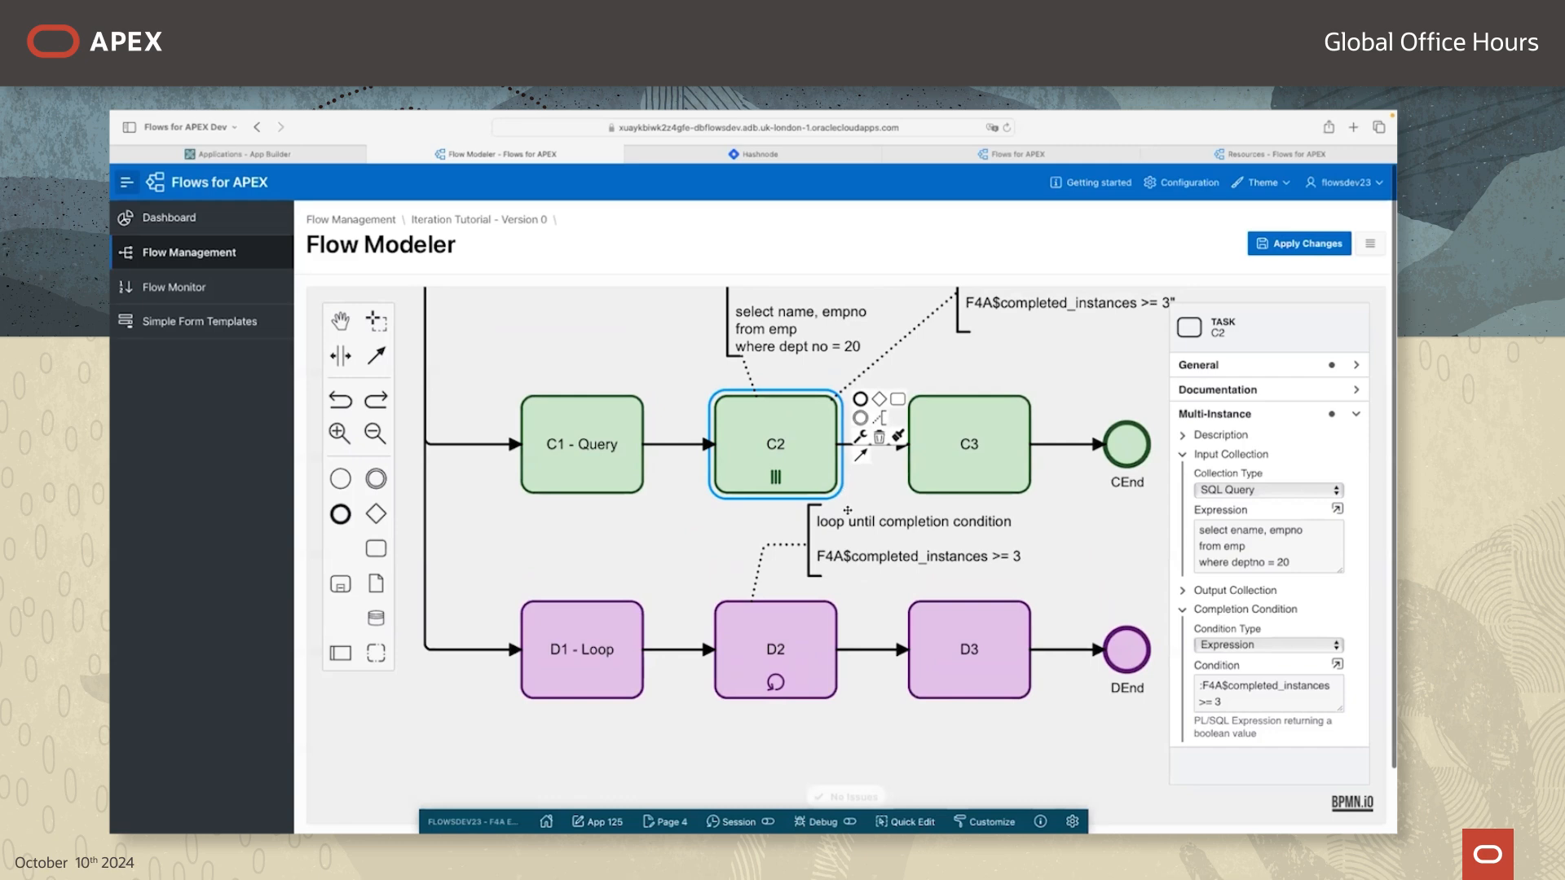
pyautogui.scroll(3, 848, 511)
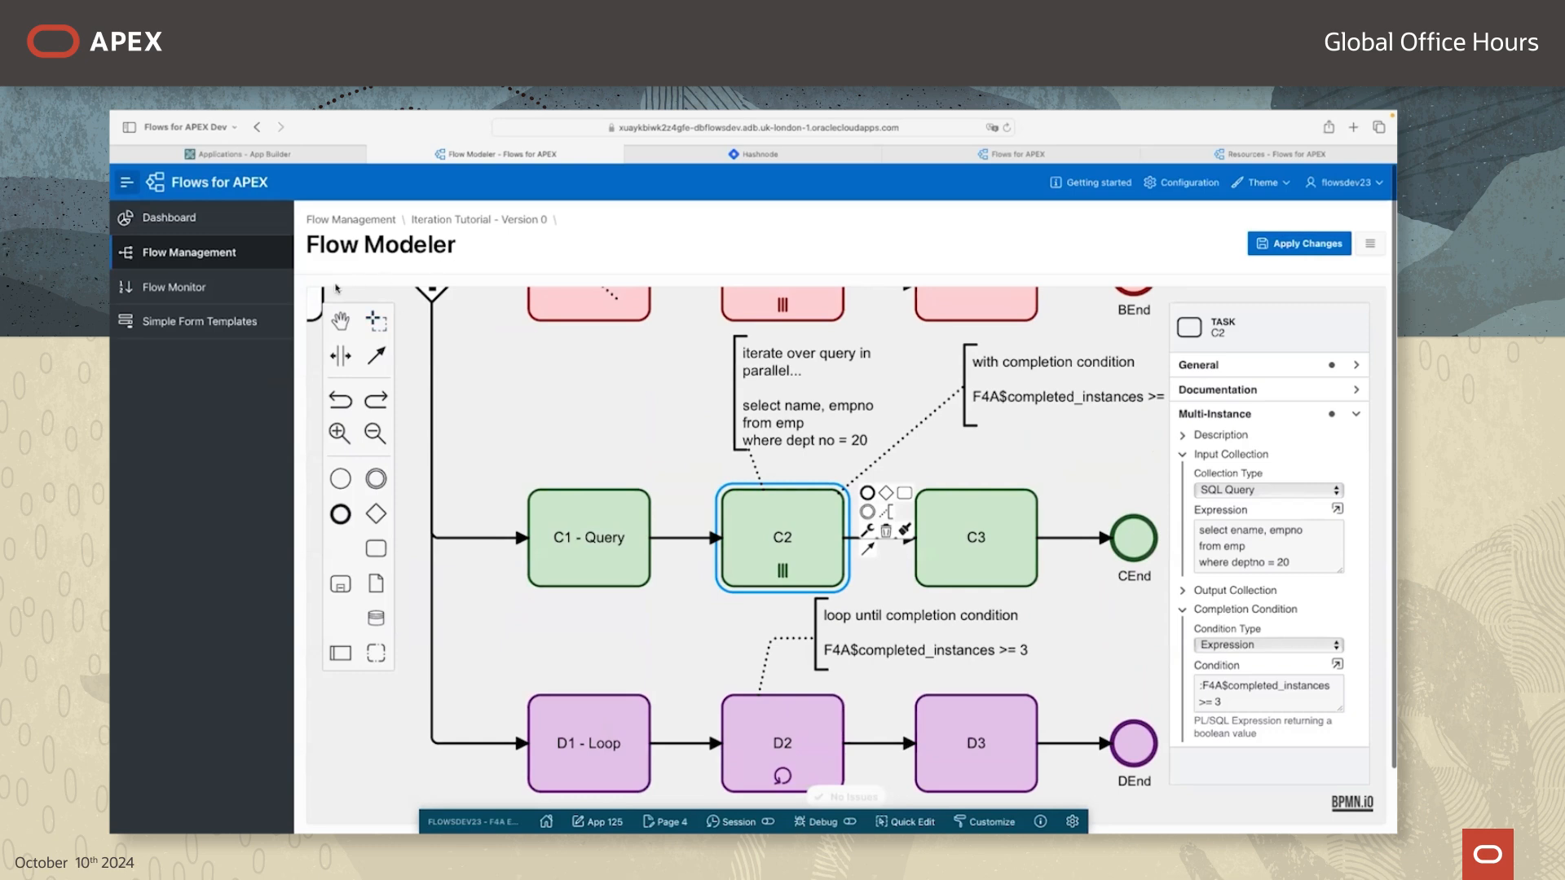
# Step: Leave the modeler and open the details of the RA0h1 instance of Employee Visa Checks by Dept from the Flow Monitor
pyautogui.click(361, 225)
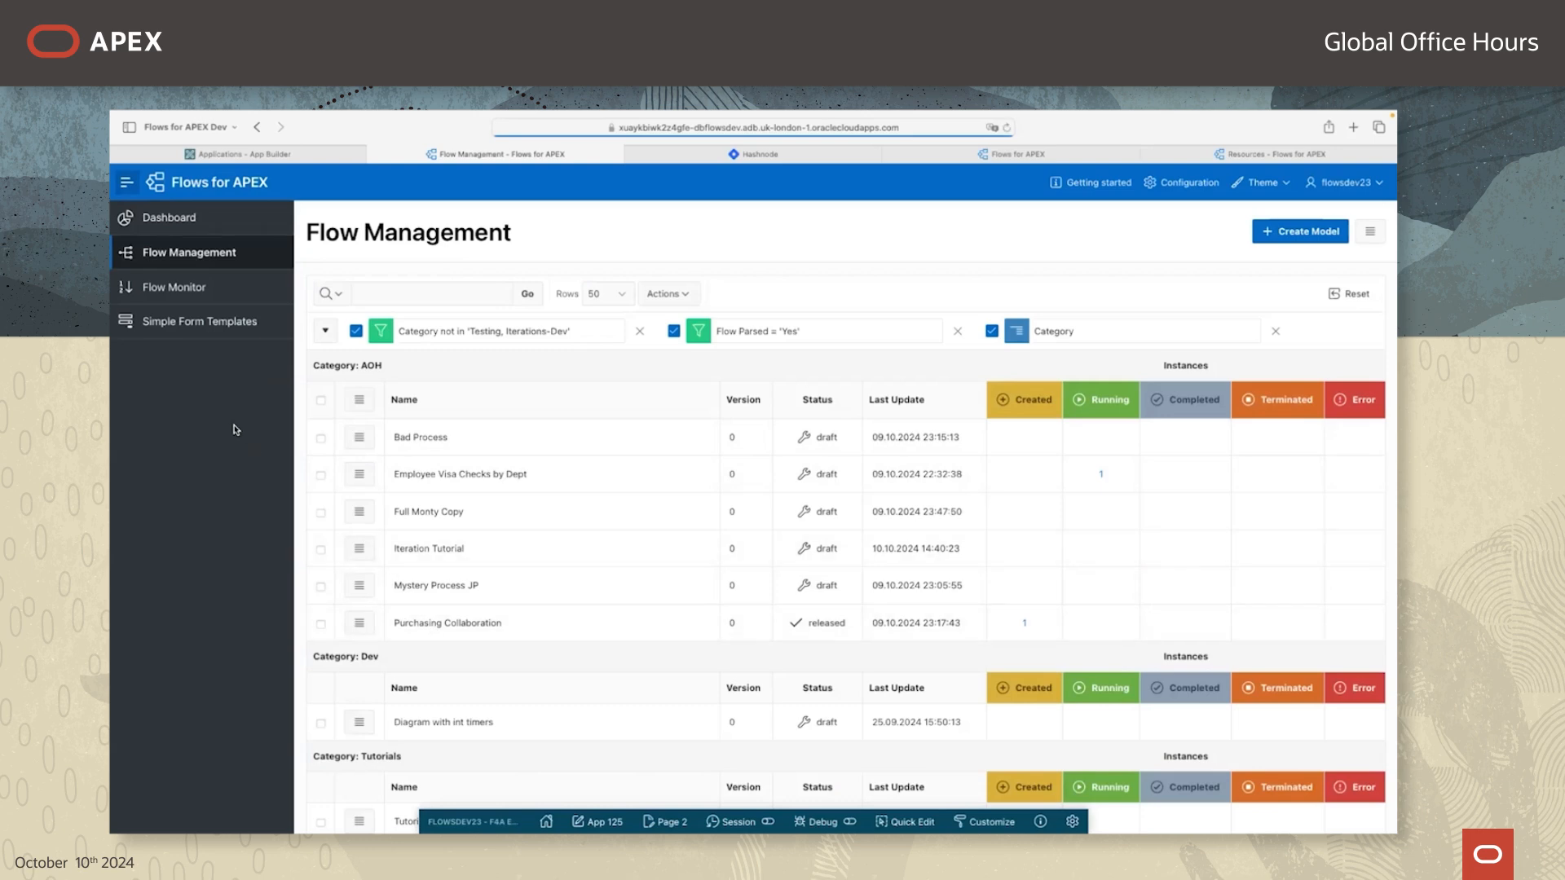
pyautogui.click(159, 285)
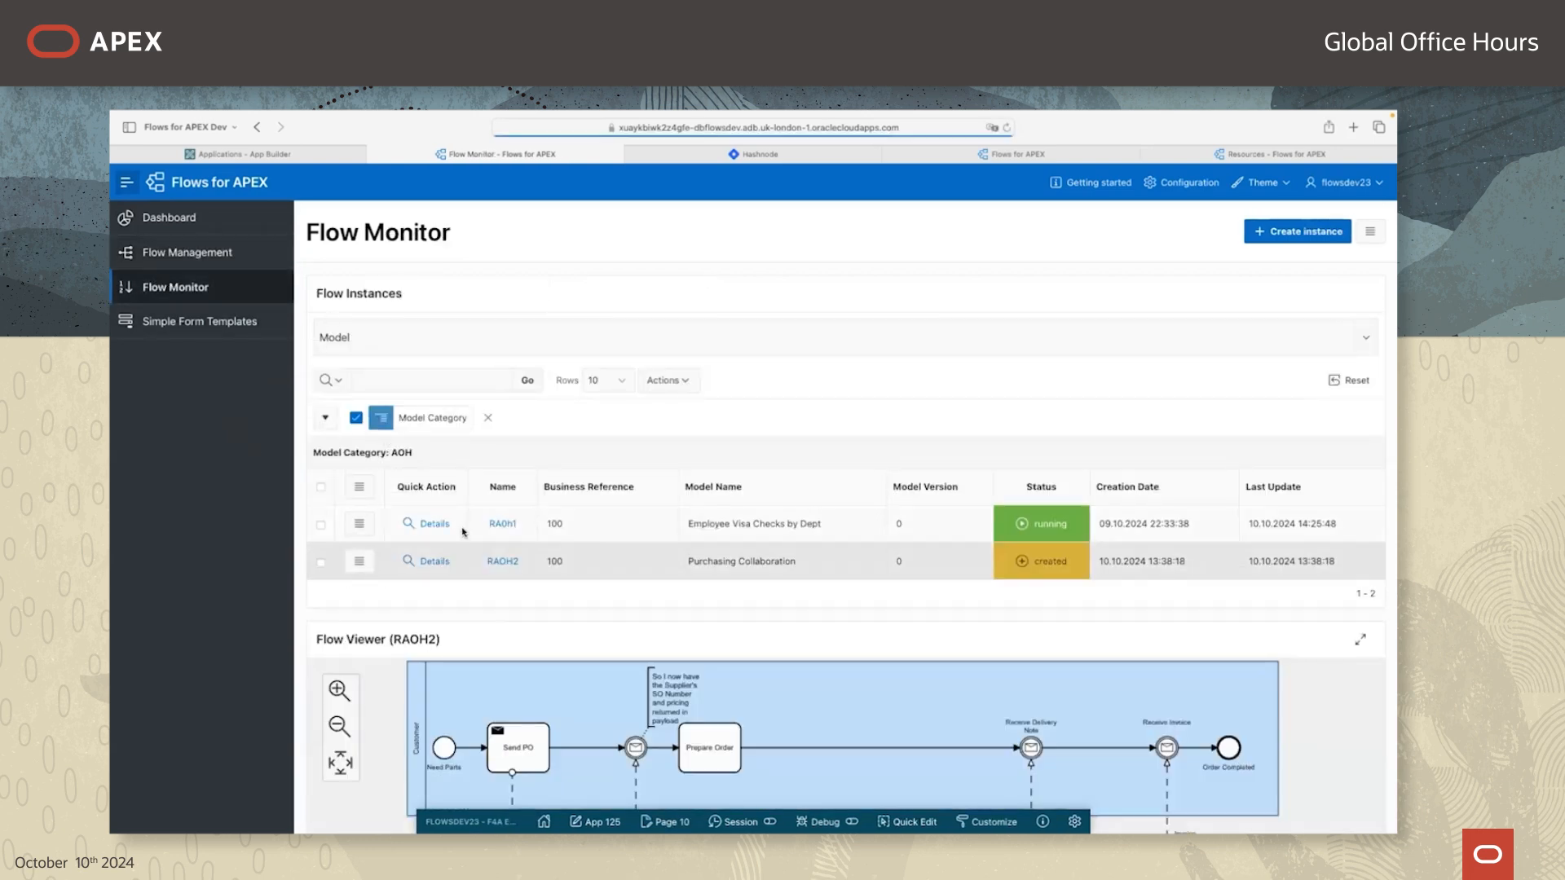
pyautogui.click(434, 526)
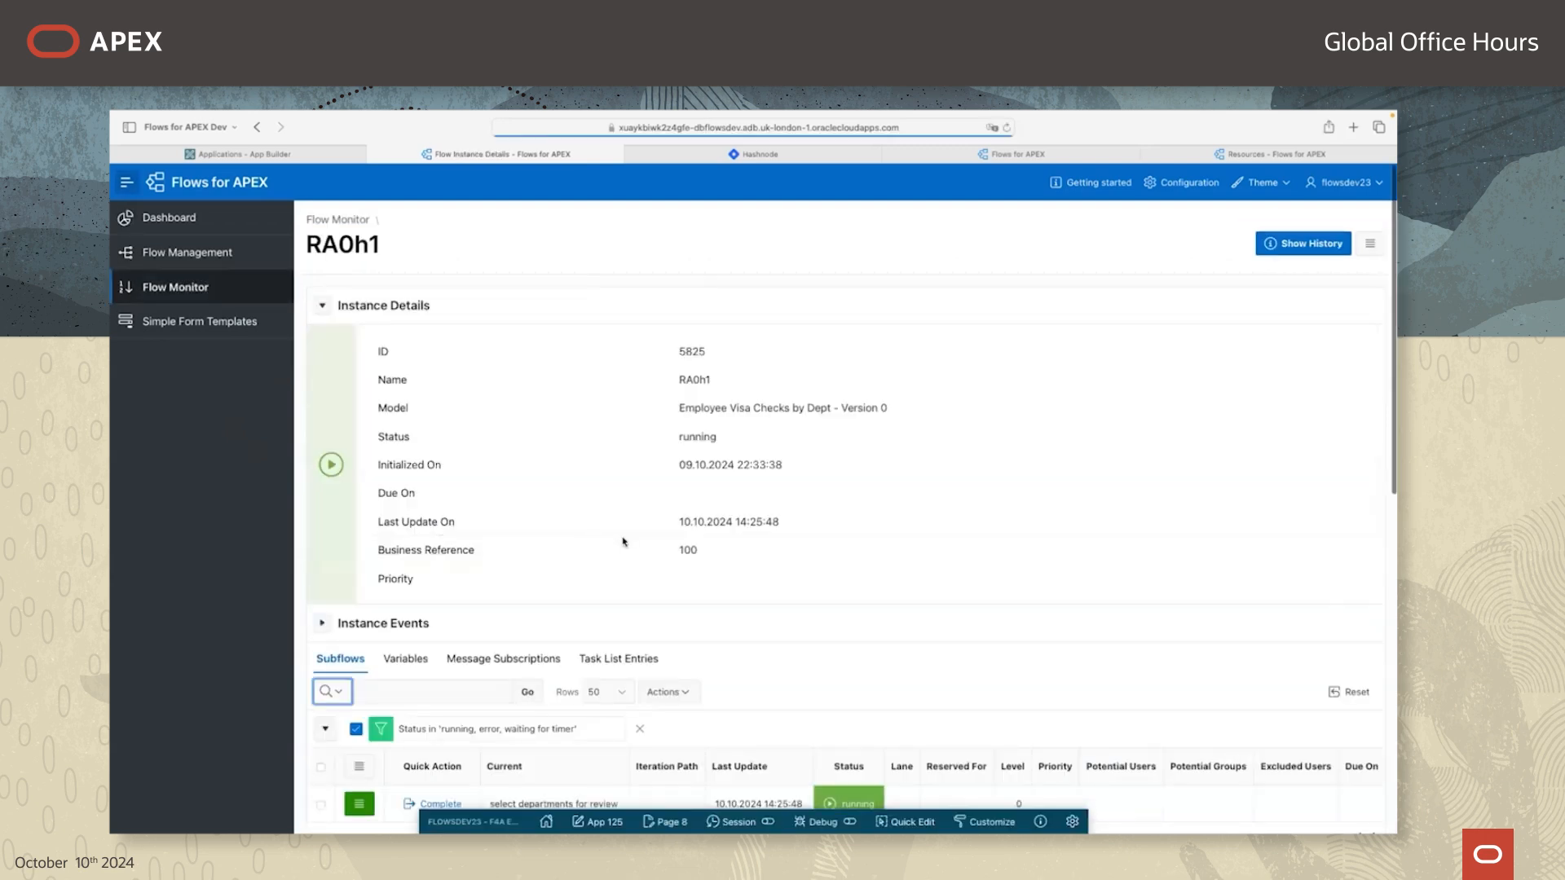
# Step: Collapse the Instance Details of RA0h1 and examine its top-level process diagram in the Flow Viewer
pyautogui.scroll(-5, 623, 541)
pyautogui.scroll(5, 624, 543)
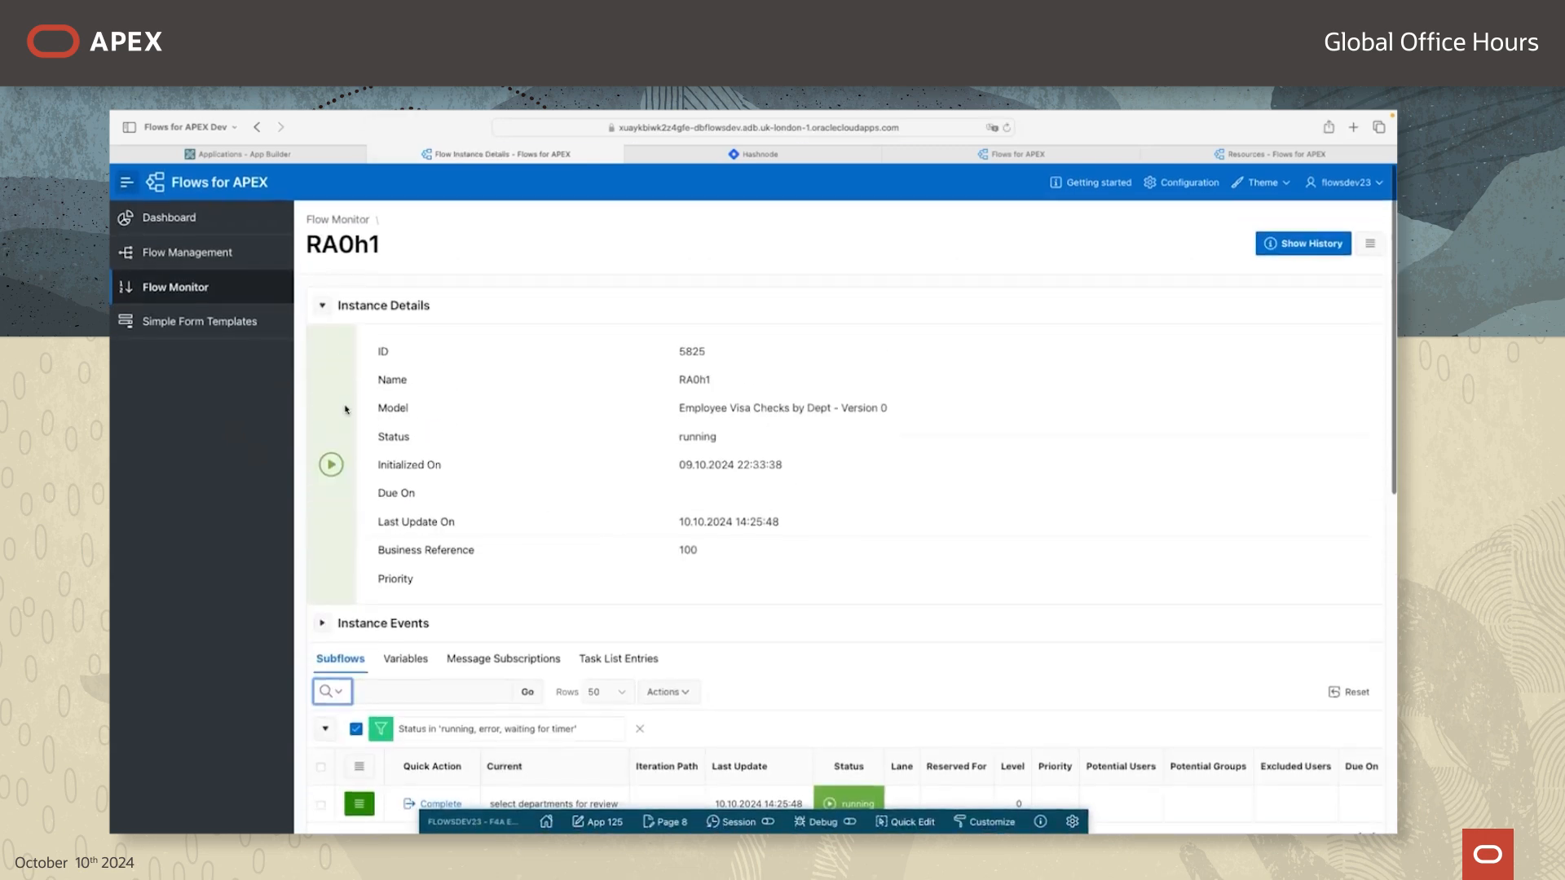
pyautogui.click(321, 308)
pyautogui.scroll(-3, 730, 597)
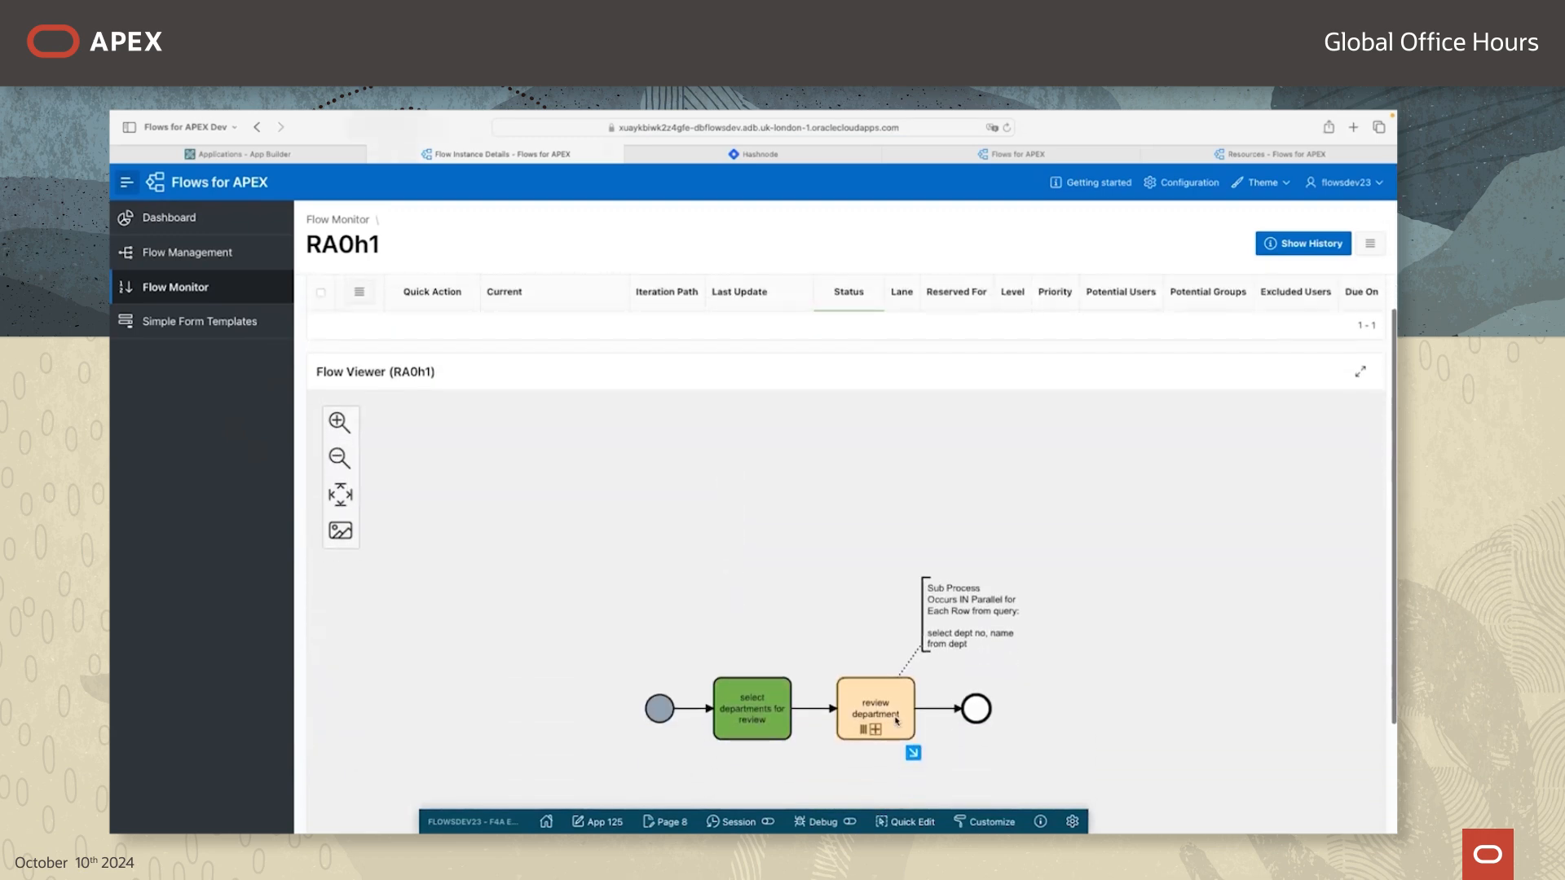
pyautogui.scroll(-1, 897, 721)
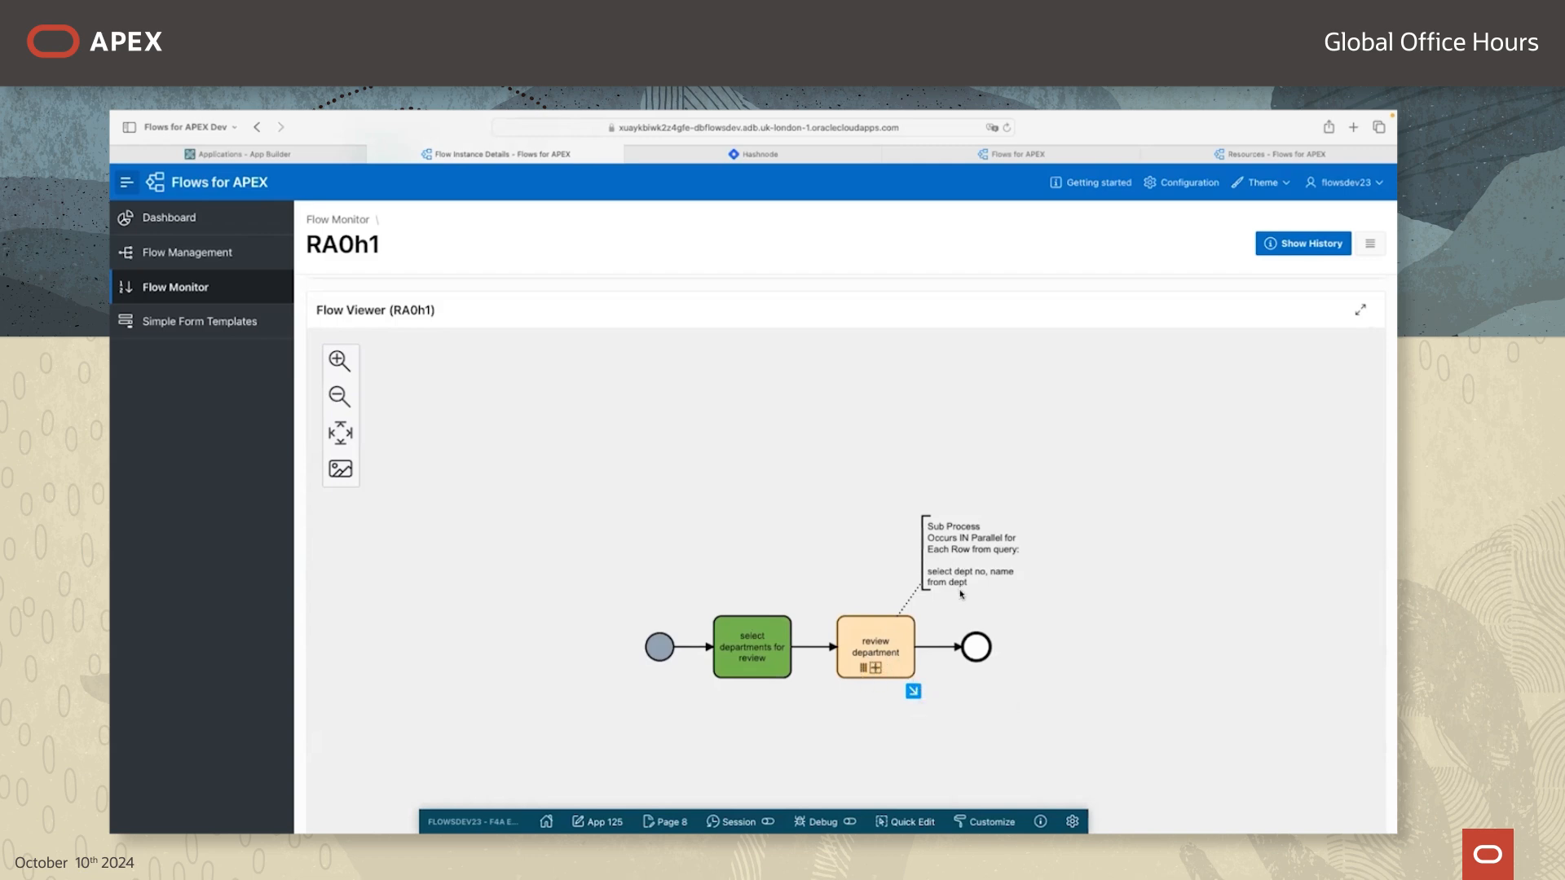
# Step: Drill down through the review department and review staff subprocesses, and complete the select departments for review task
pyautogui.click(913, 694)
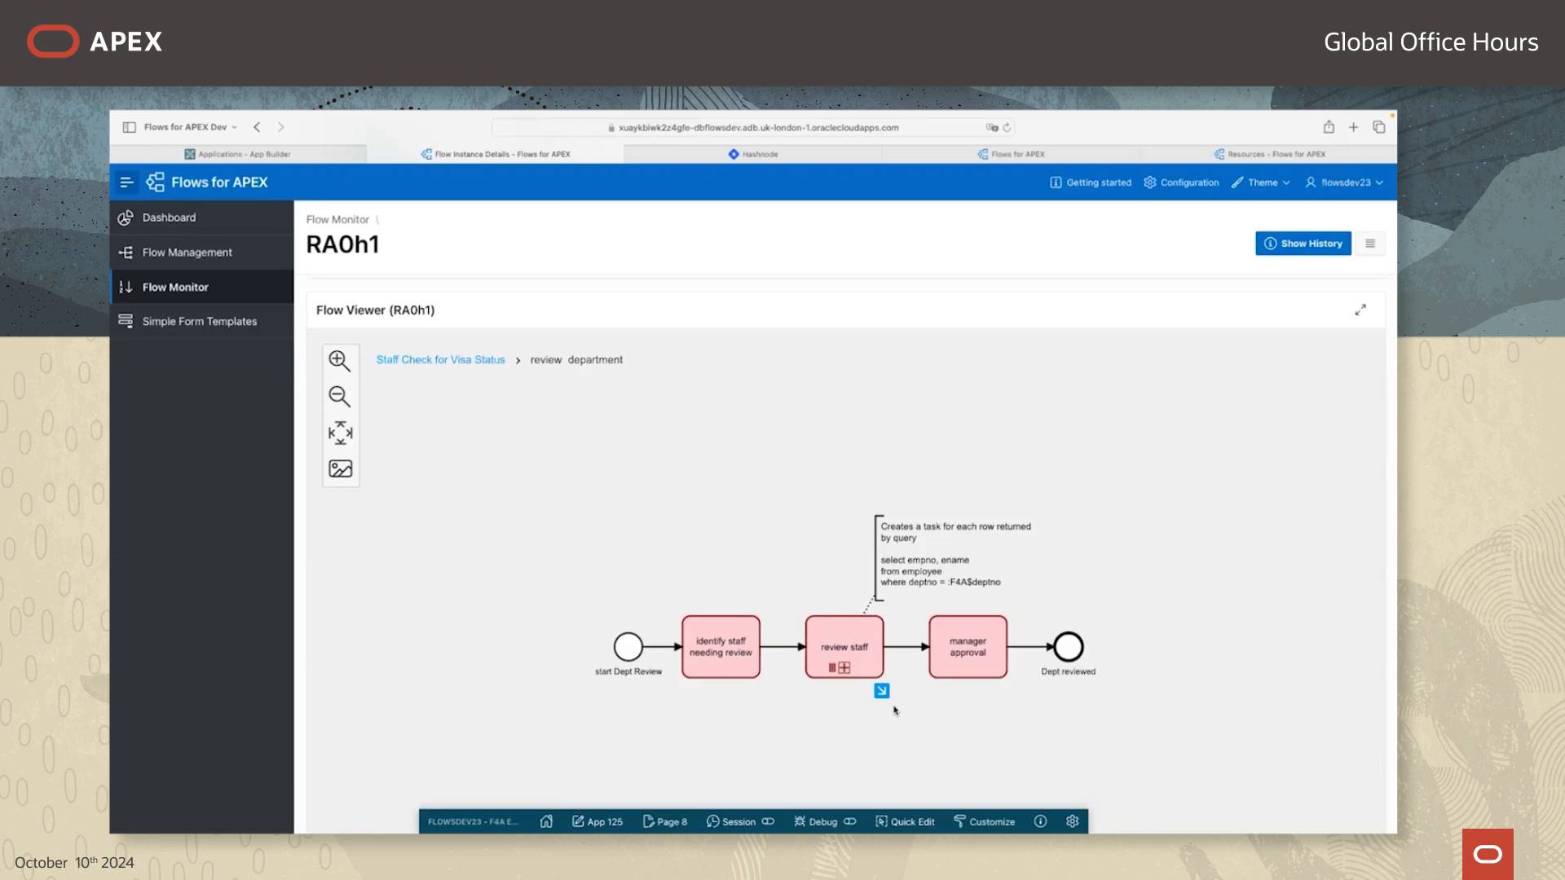
pyautogui.scroll(1, 898, 709)
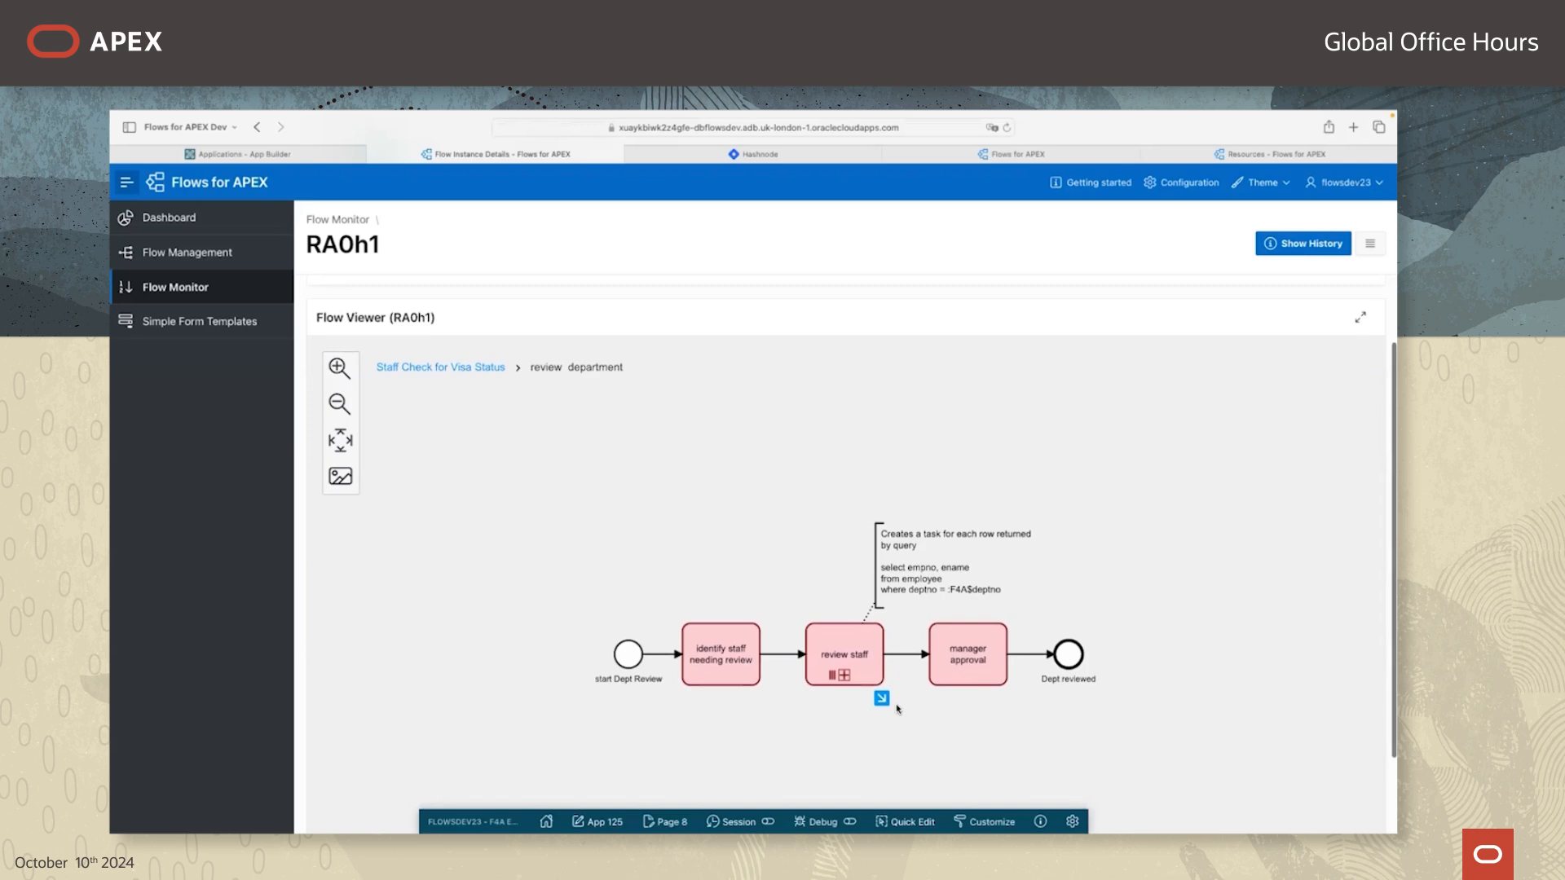
pyautogui.click(882, 699)
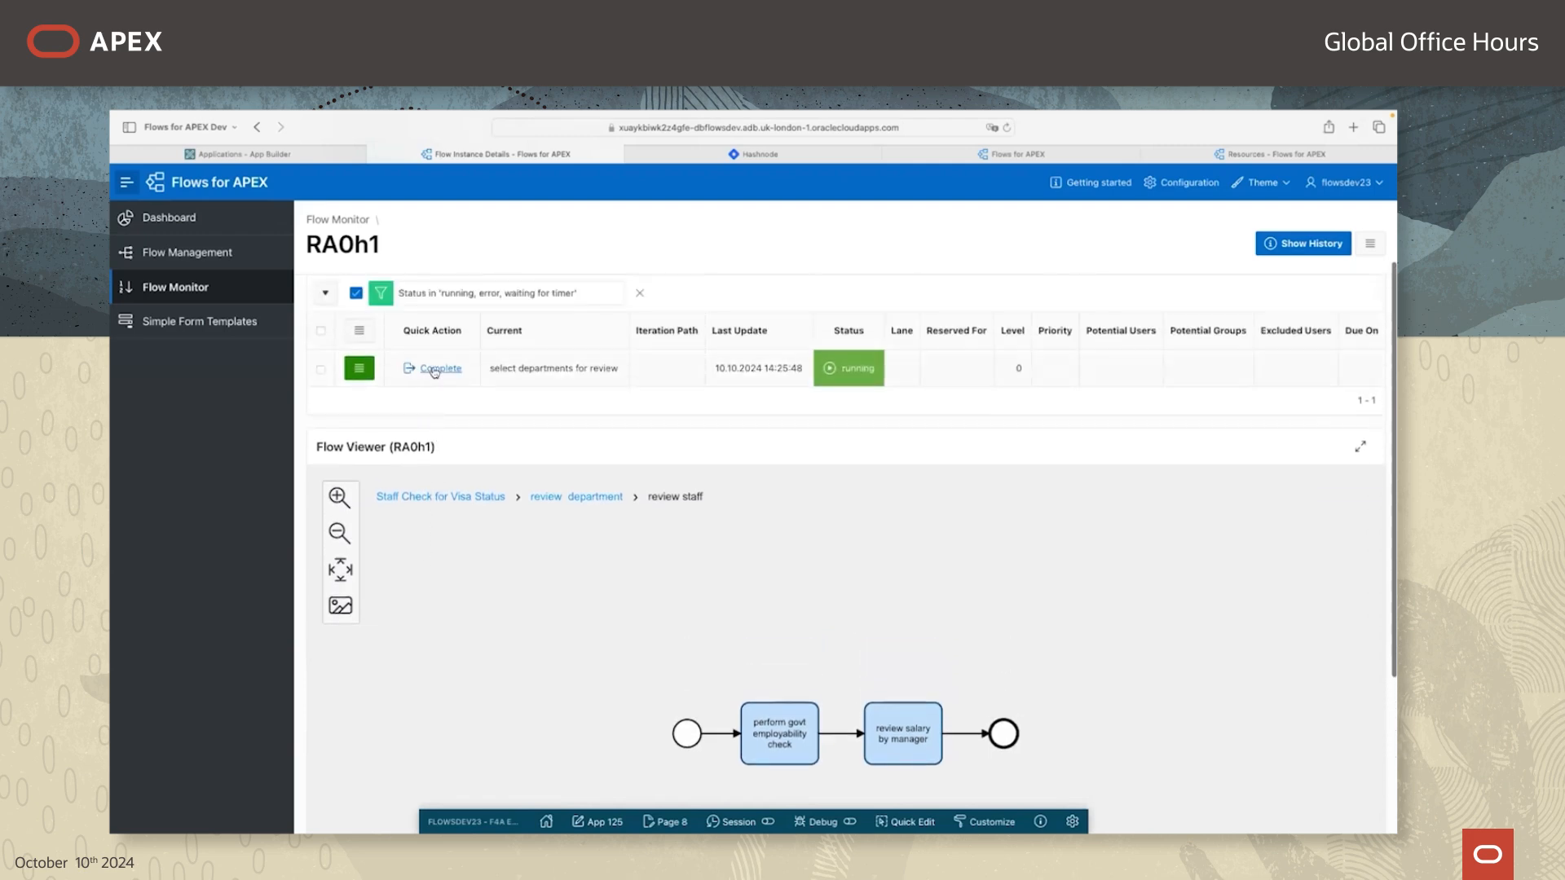
pyautogui.click(435, 370)
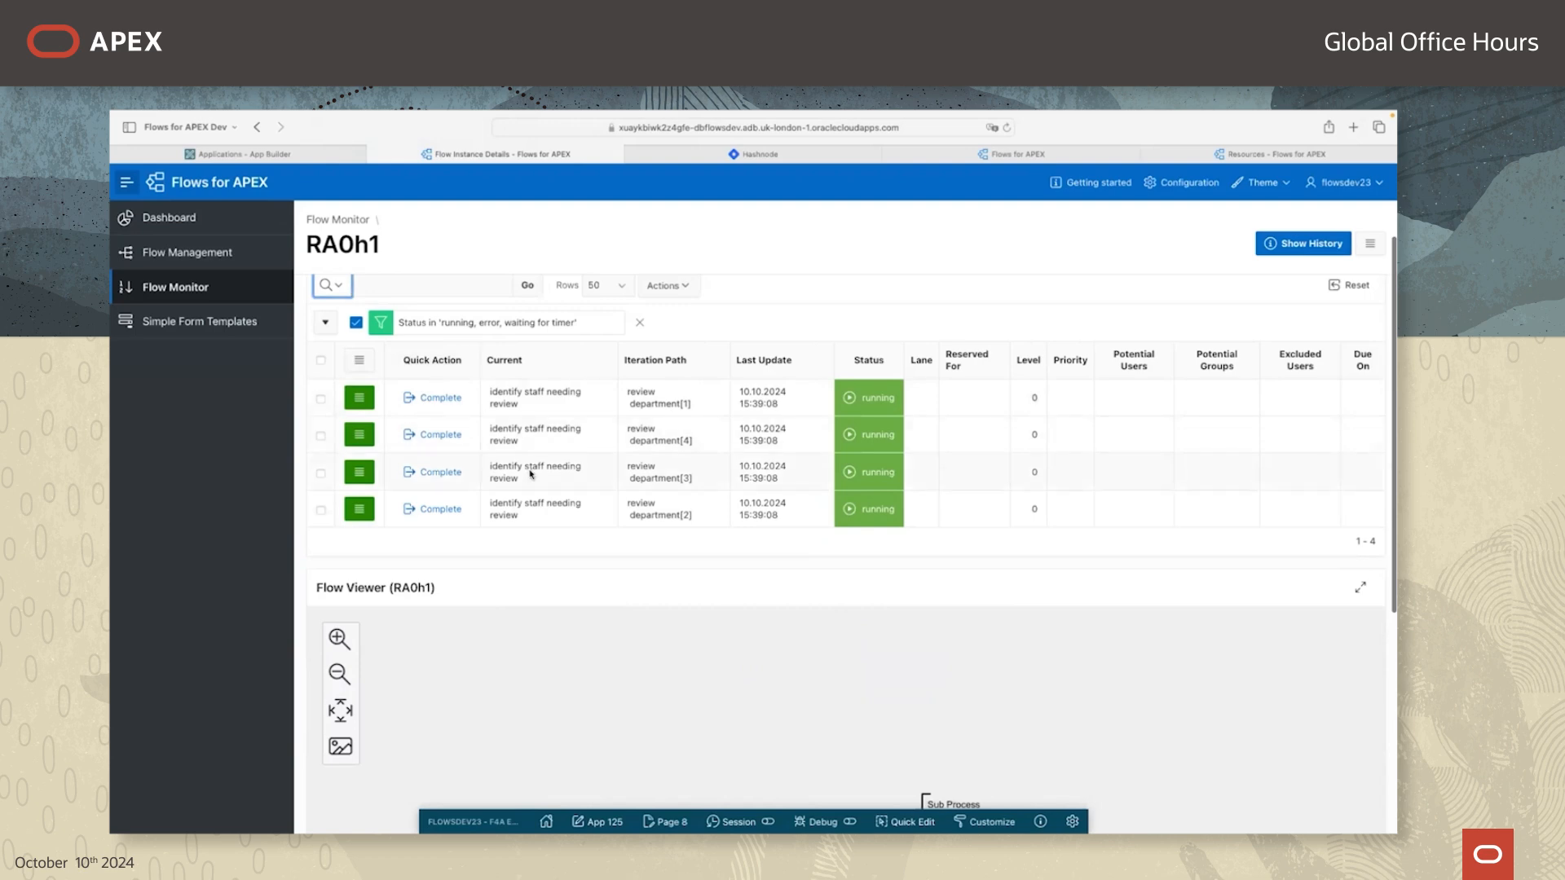
# Step: Complete the identify staff needing review task for the review department[3] iteration
pyautogui.scroll(-3, 622, 650)
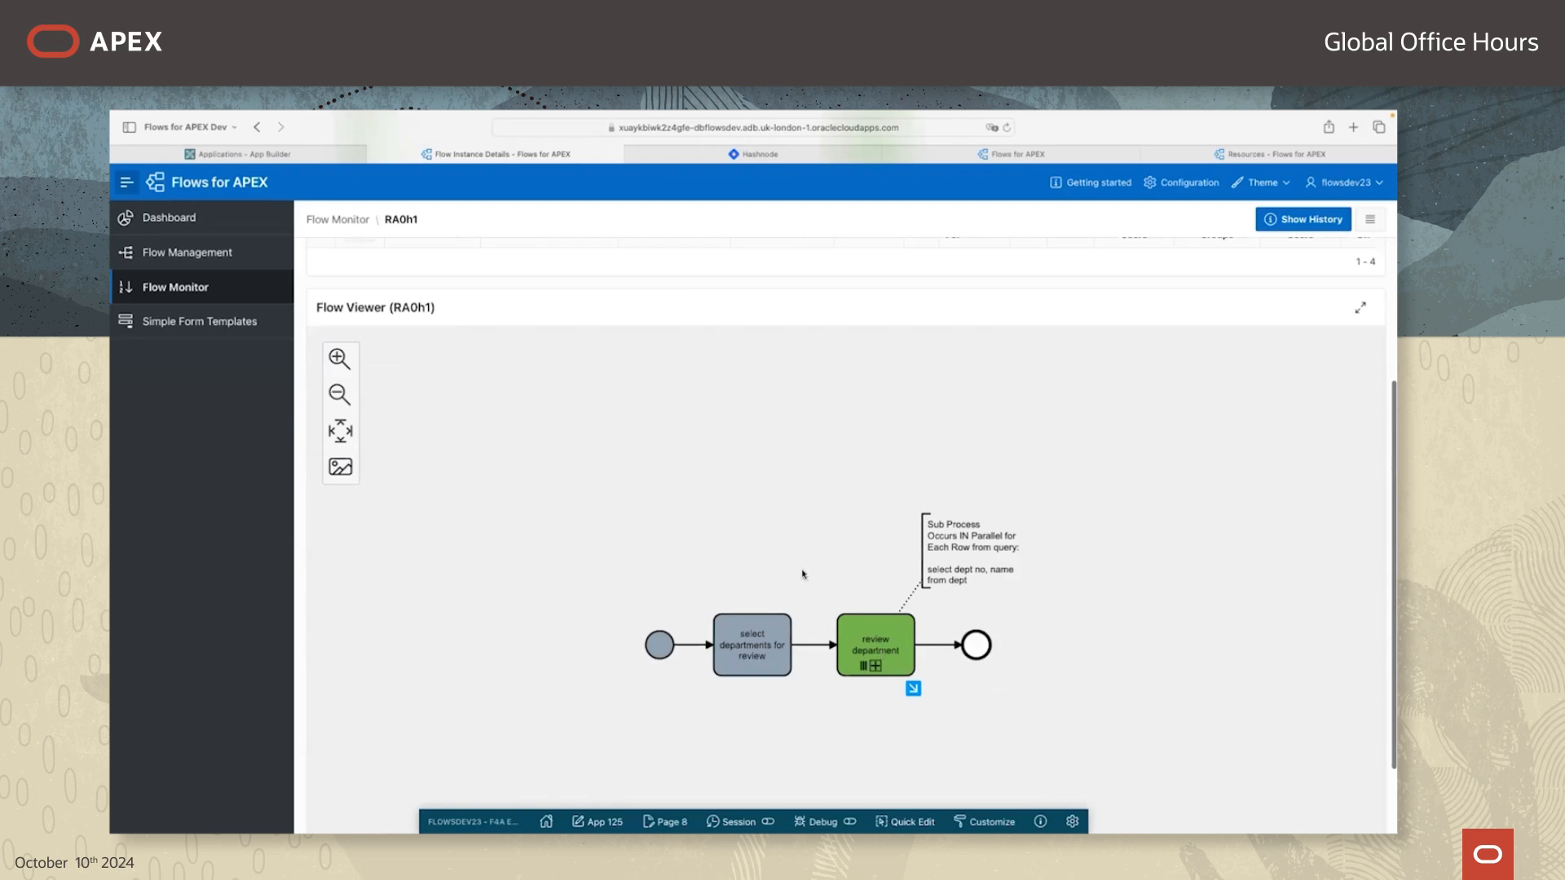
pyautogui.scroll(3, 676, 486)
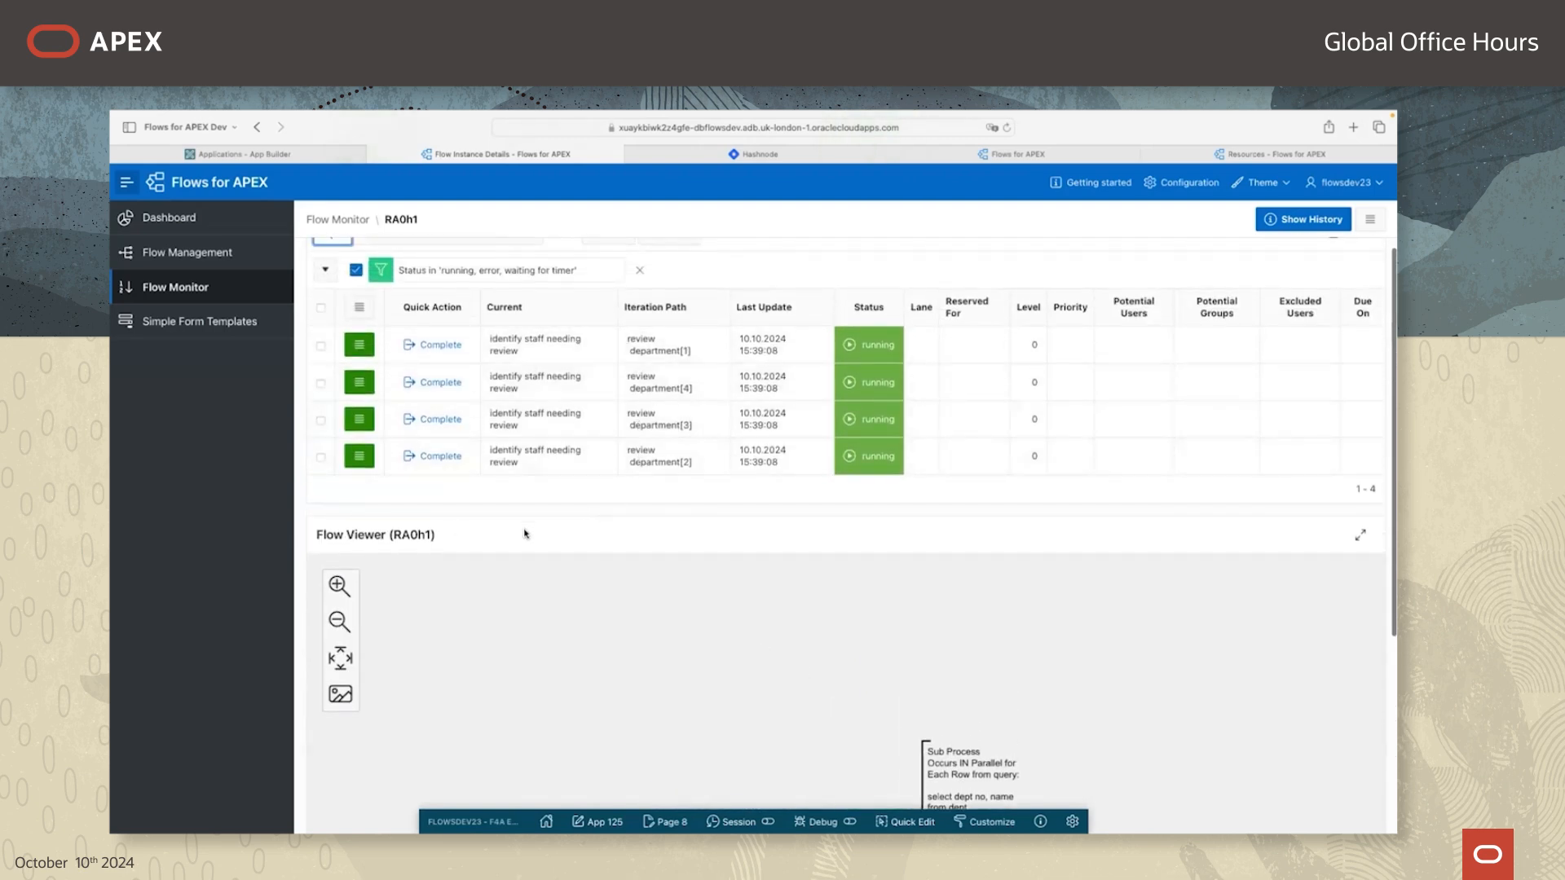
pyautogui.click(434, 421)
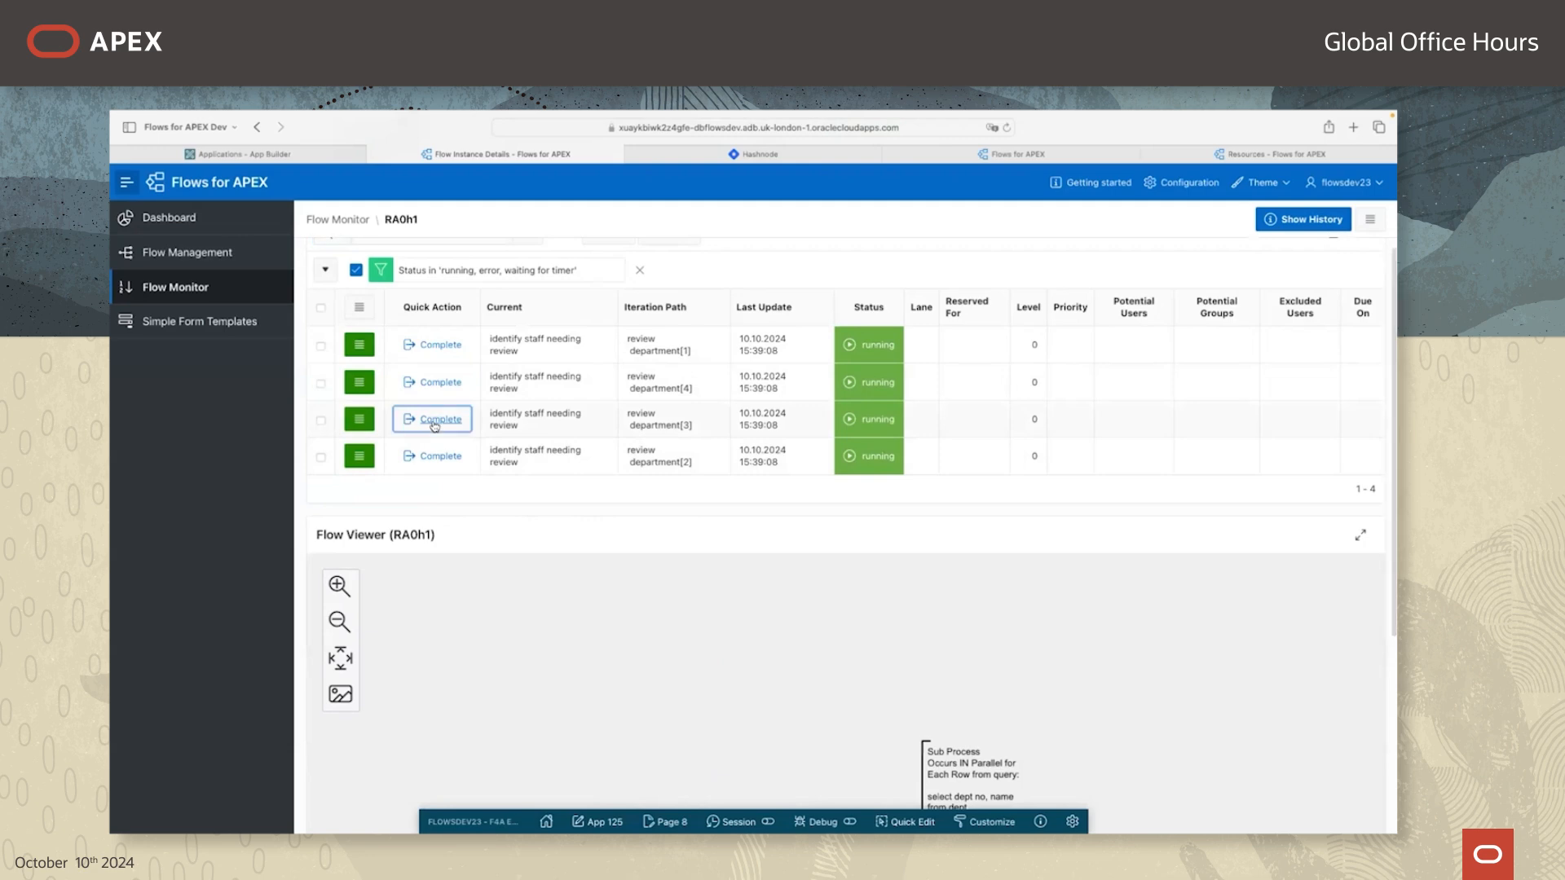
# Step: Examine the subflows and iteration paths of RA0h1 alongside its top-level process diagram
pyautogui.scroll(-5, 760, 650)
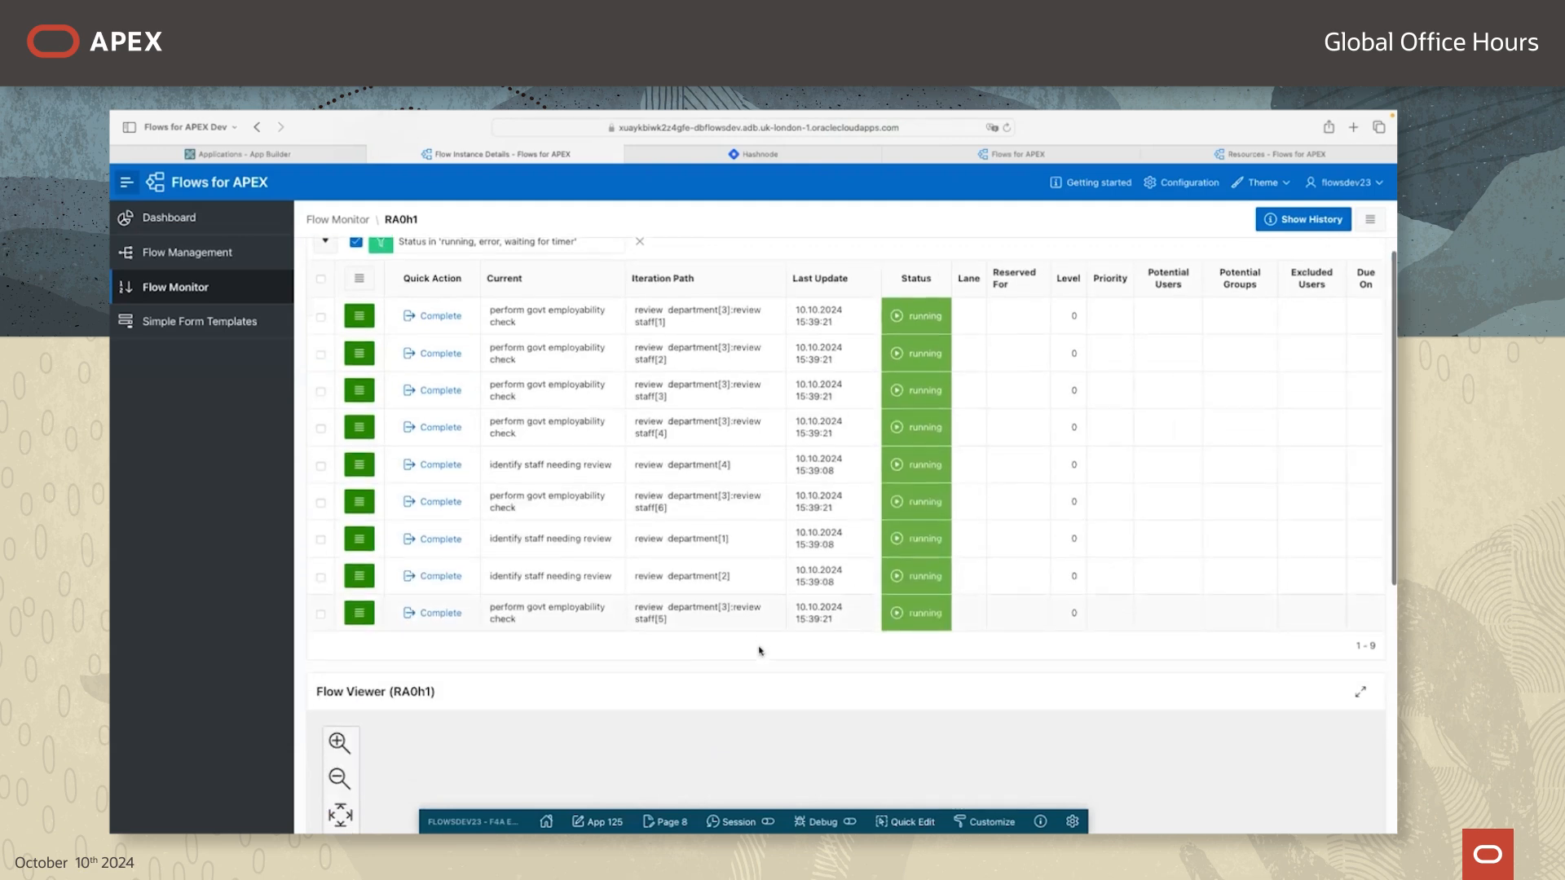
pyautogui.scroll(3, 759, 650)
pyautogui.scroll(-4, 760, 651)
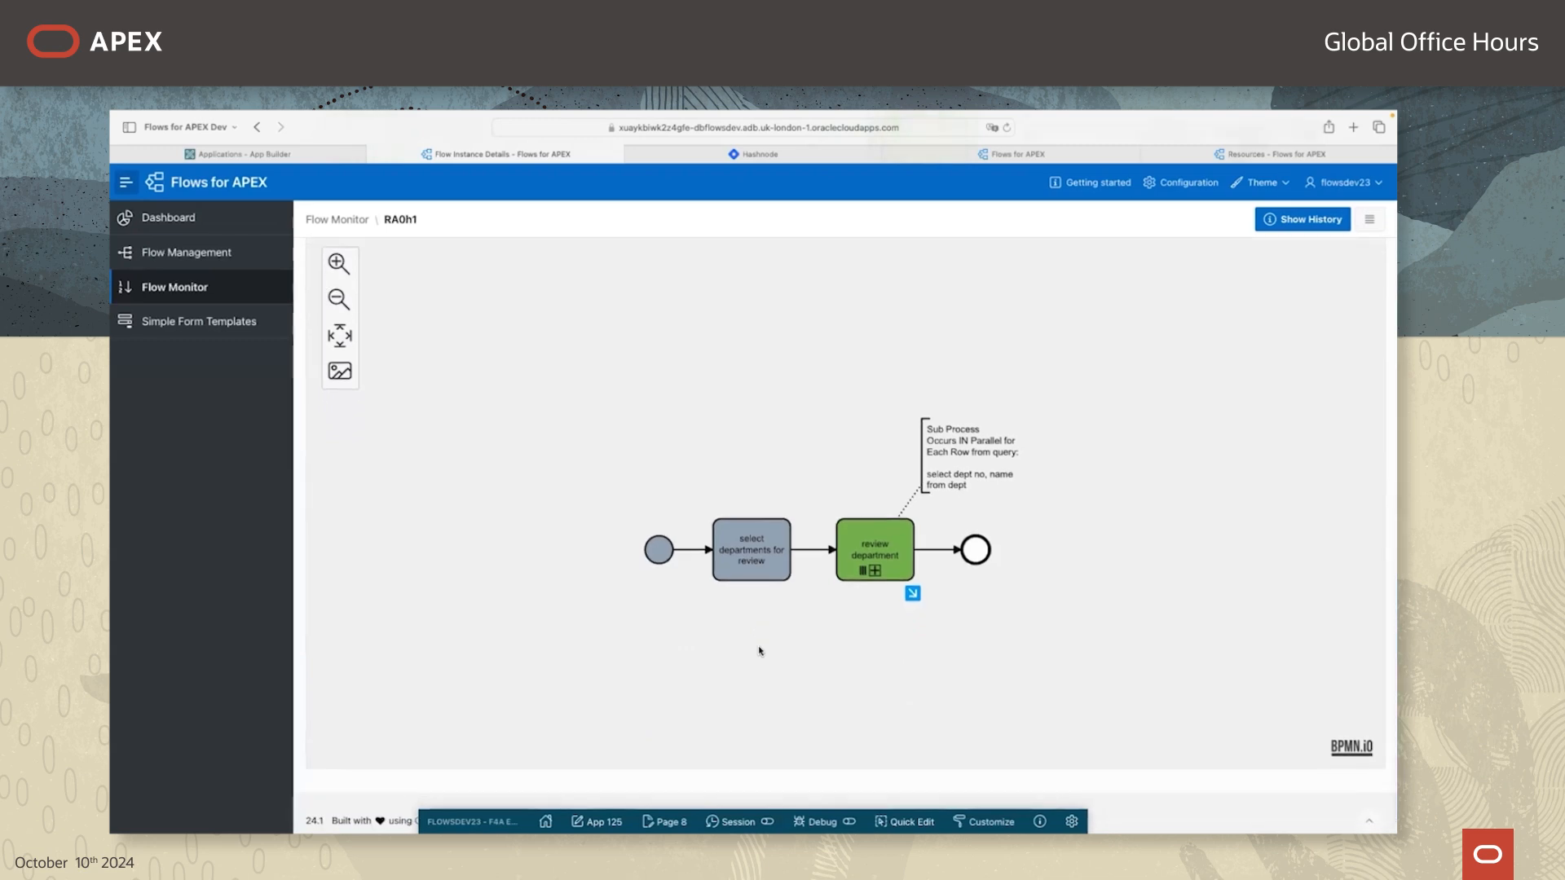
pyautogui.scroll(2, 759, 650)
pyautogui.scroll(4, 760, 649)
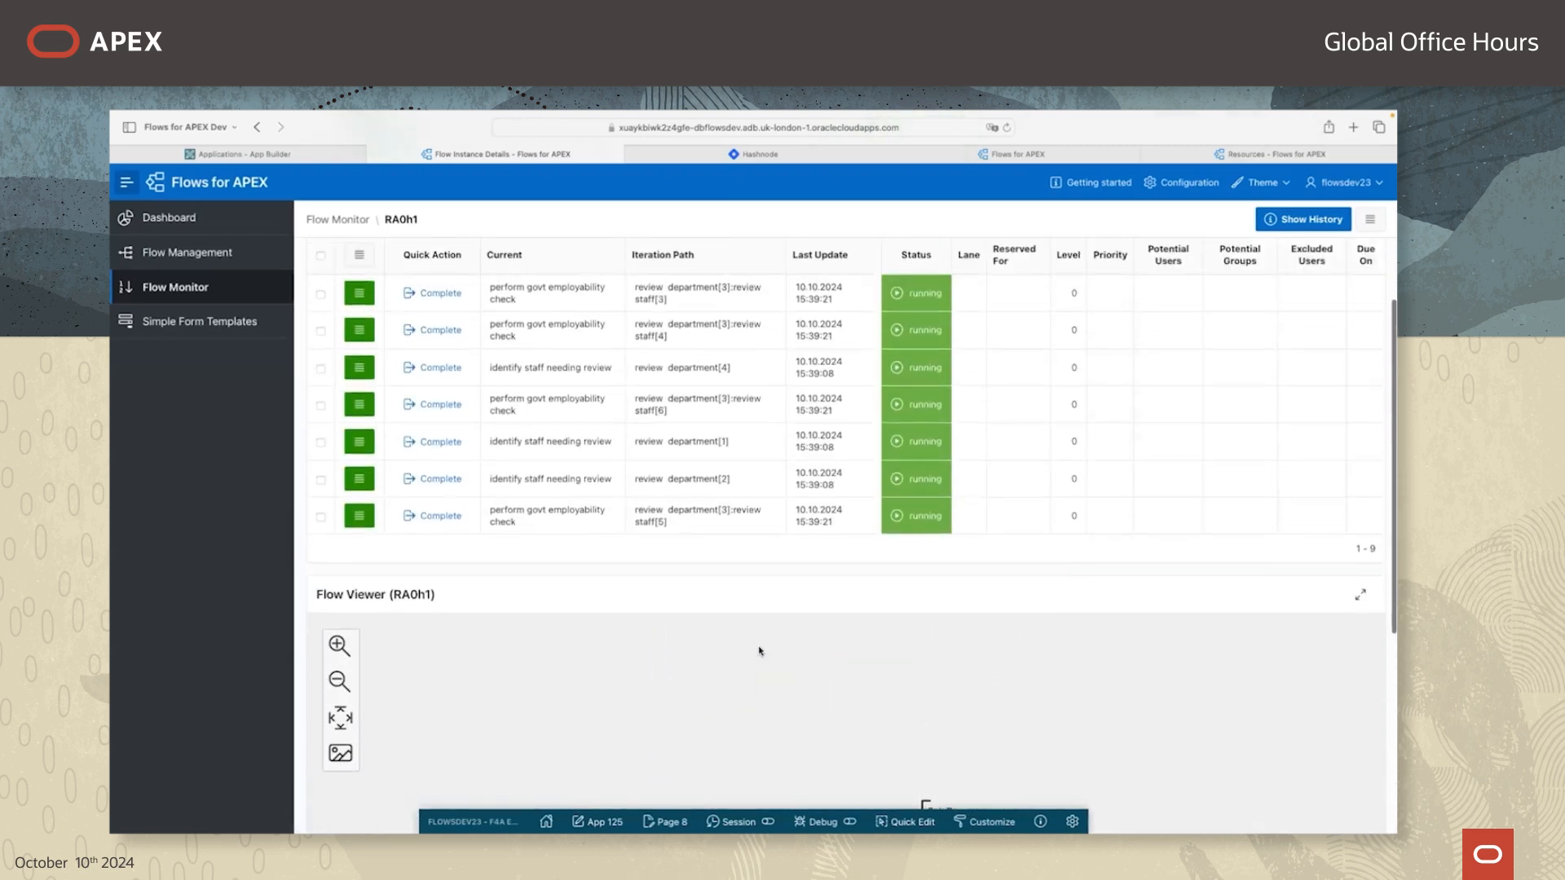
pyautogui.scroll(-4, 758, 646)
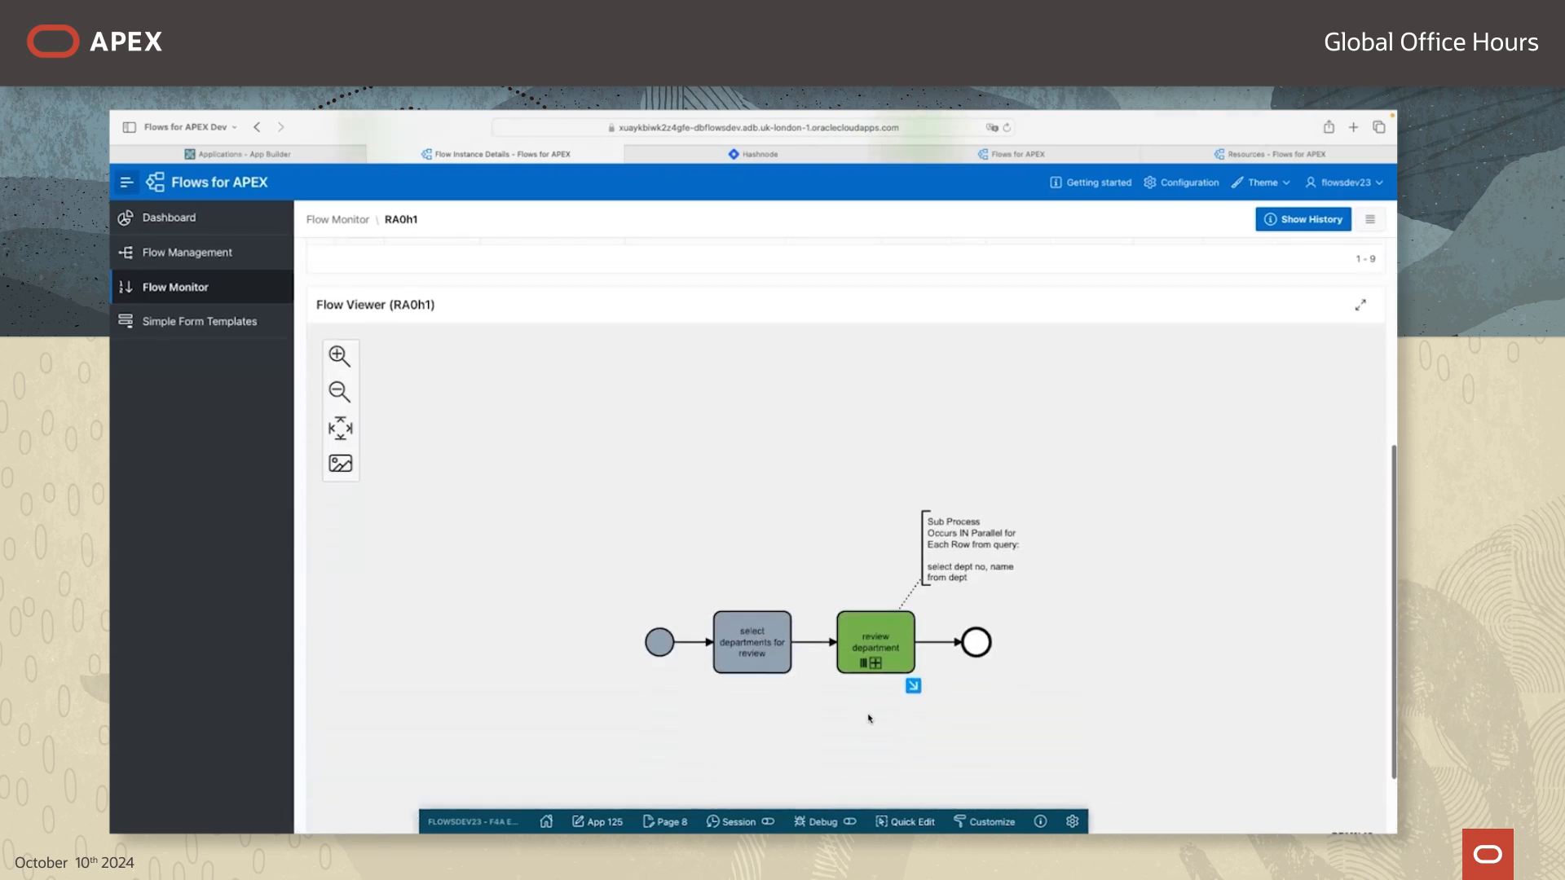
pyautogui.scroll(-1, 869, 717)
pyautogui.scroll(-1, 843, 709)
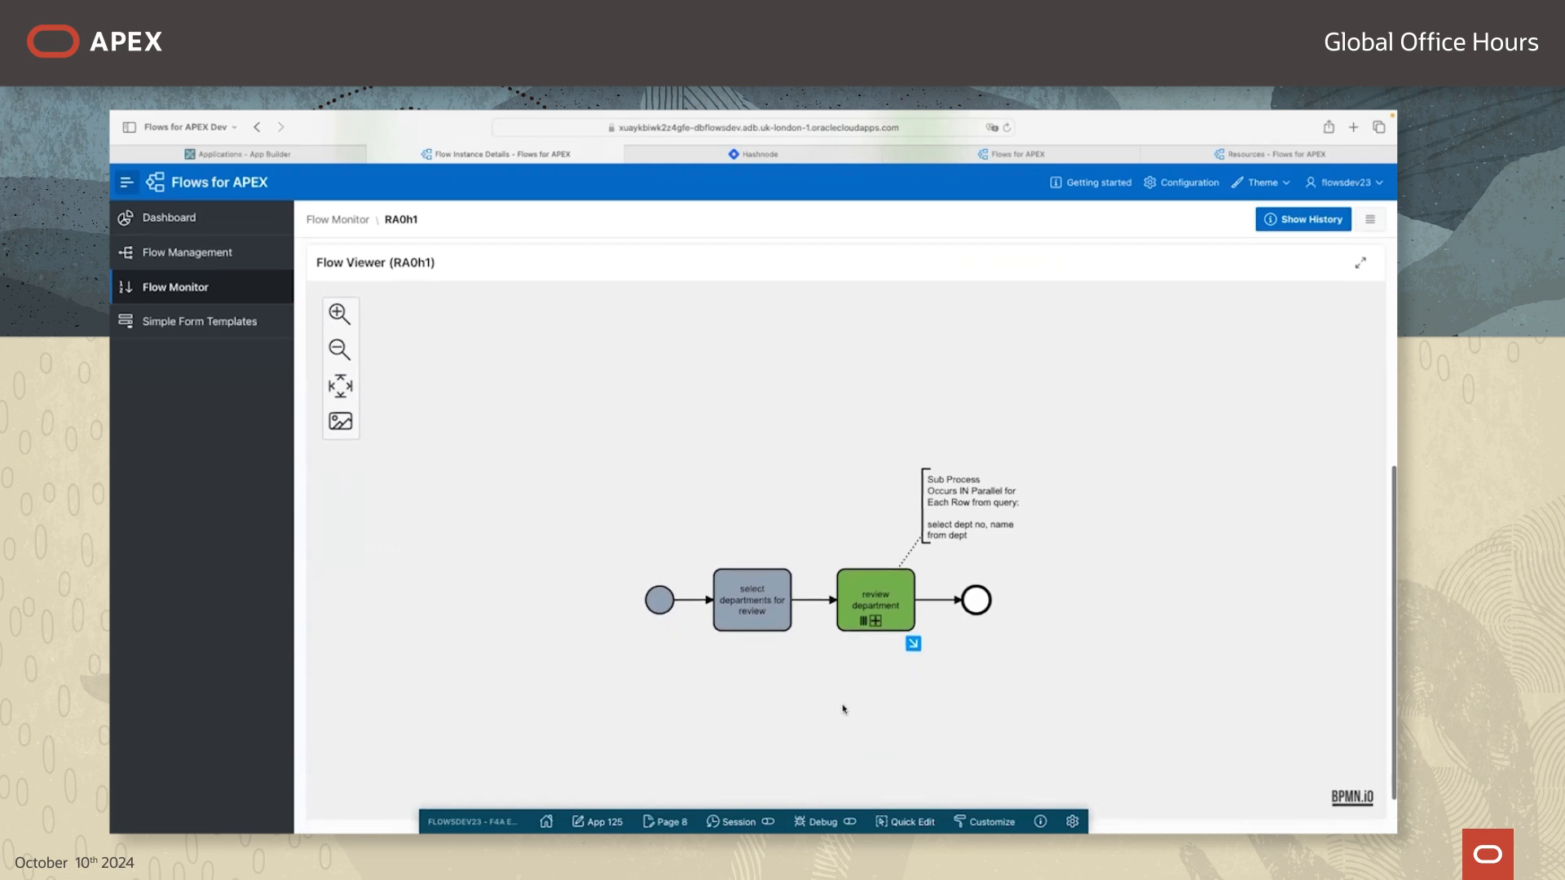
# Step: Drill down into the review department subprocess and display its iteration for the SALES department
pyautogui.click(913, 644)
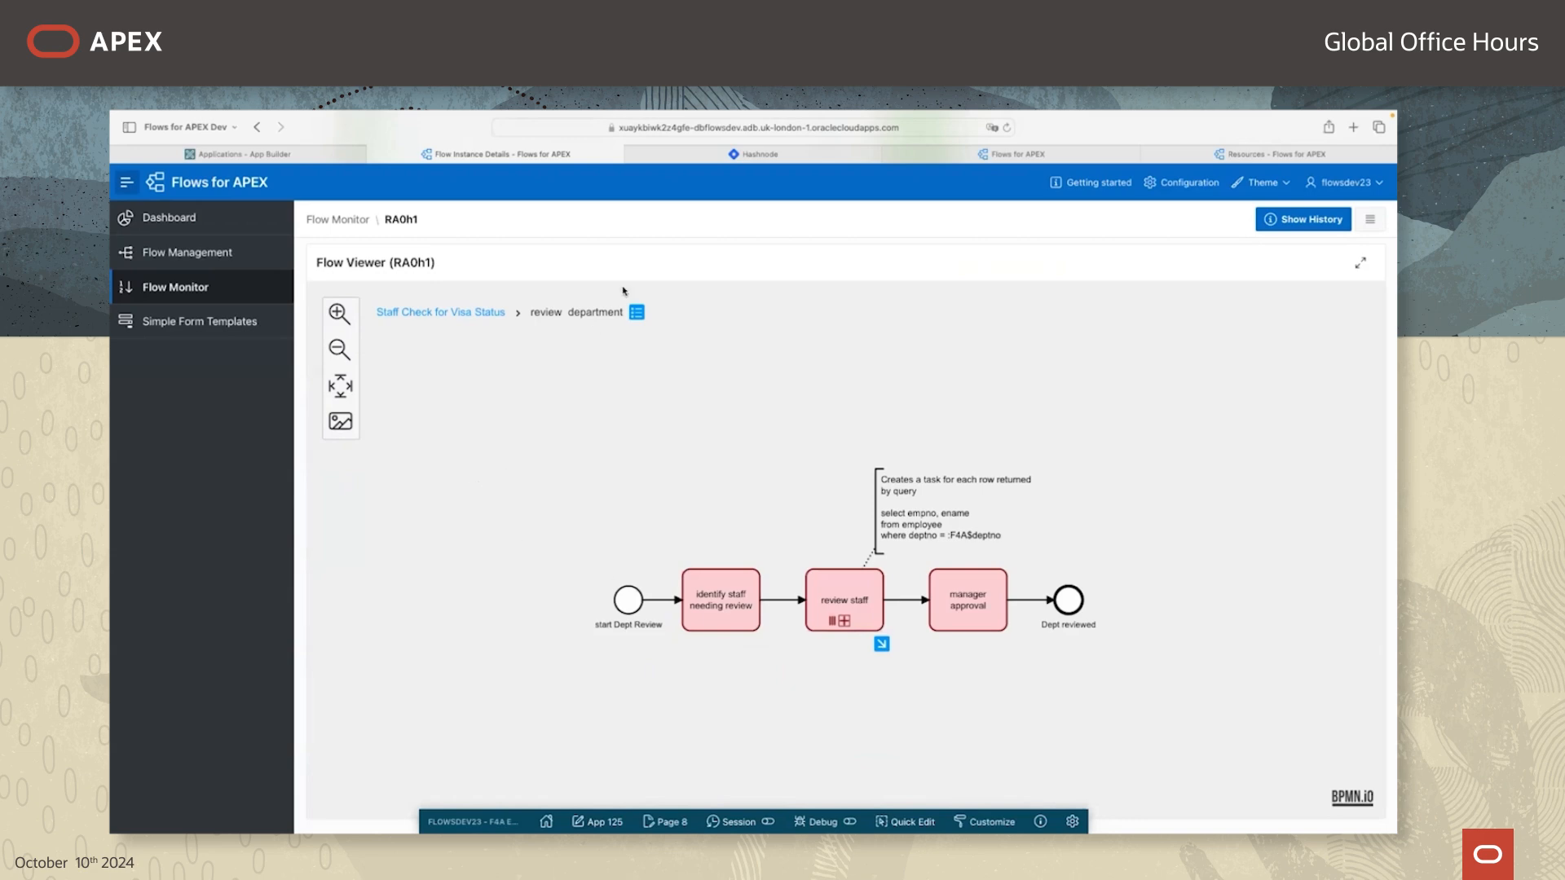
pyautogui.click(638, 317)
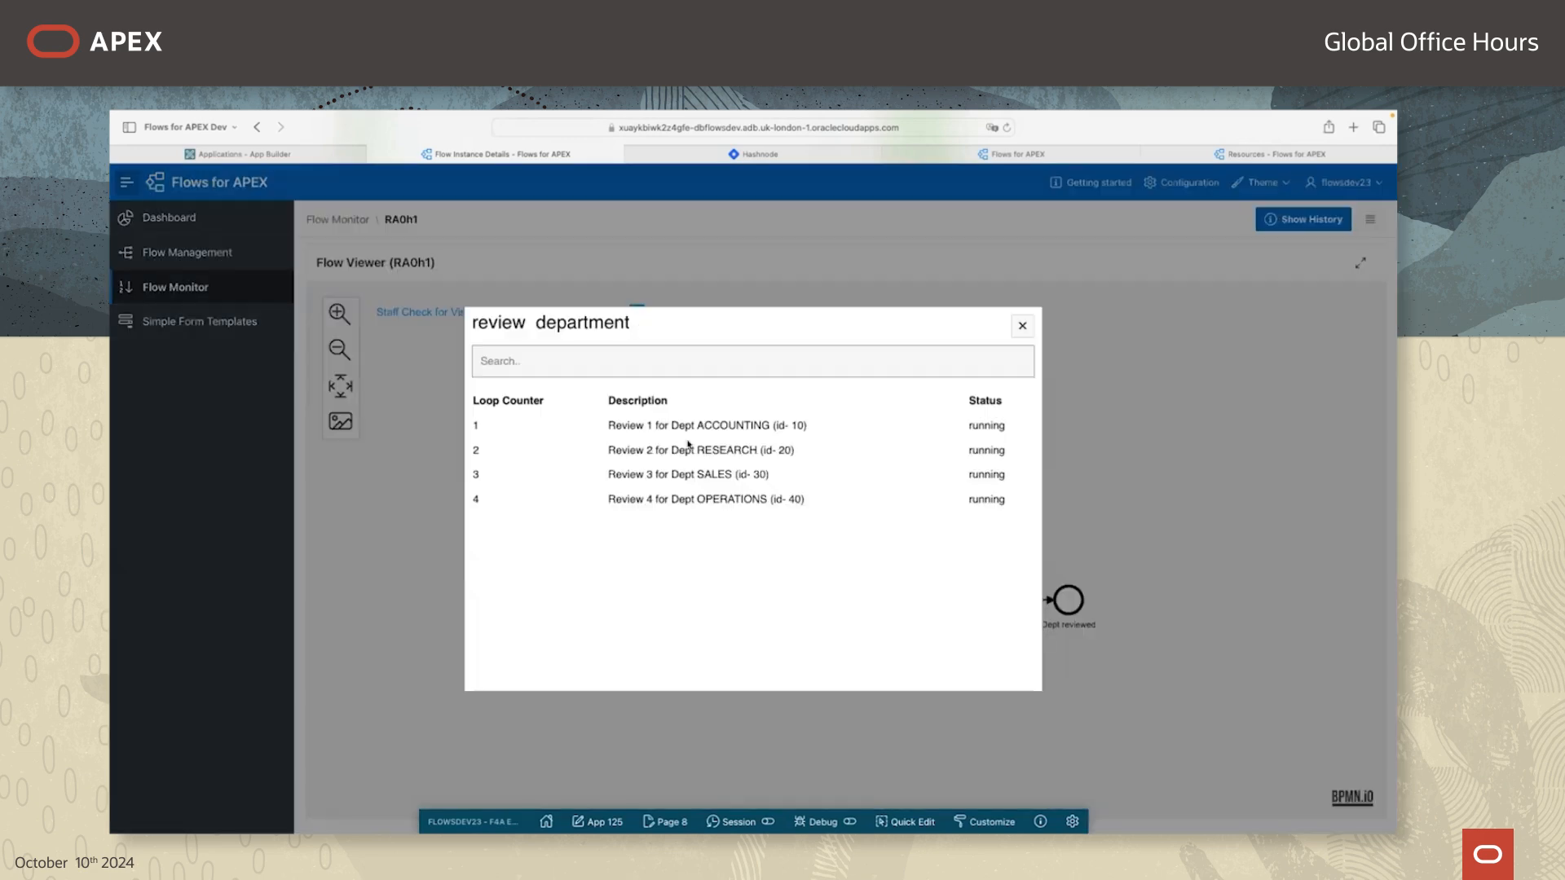
pyautogui.click(690, 480)
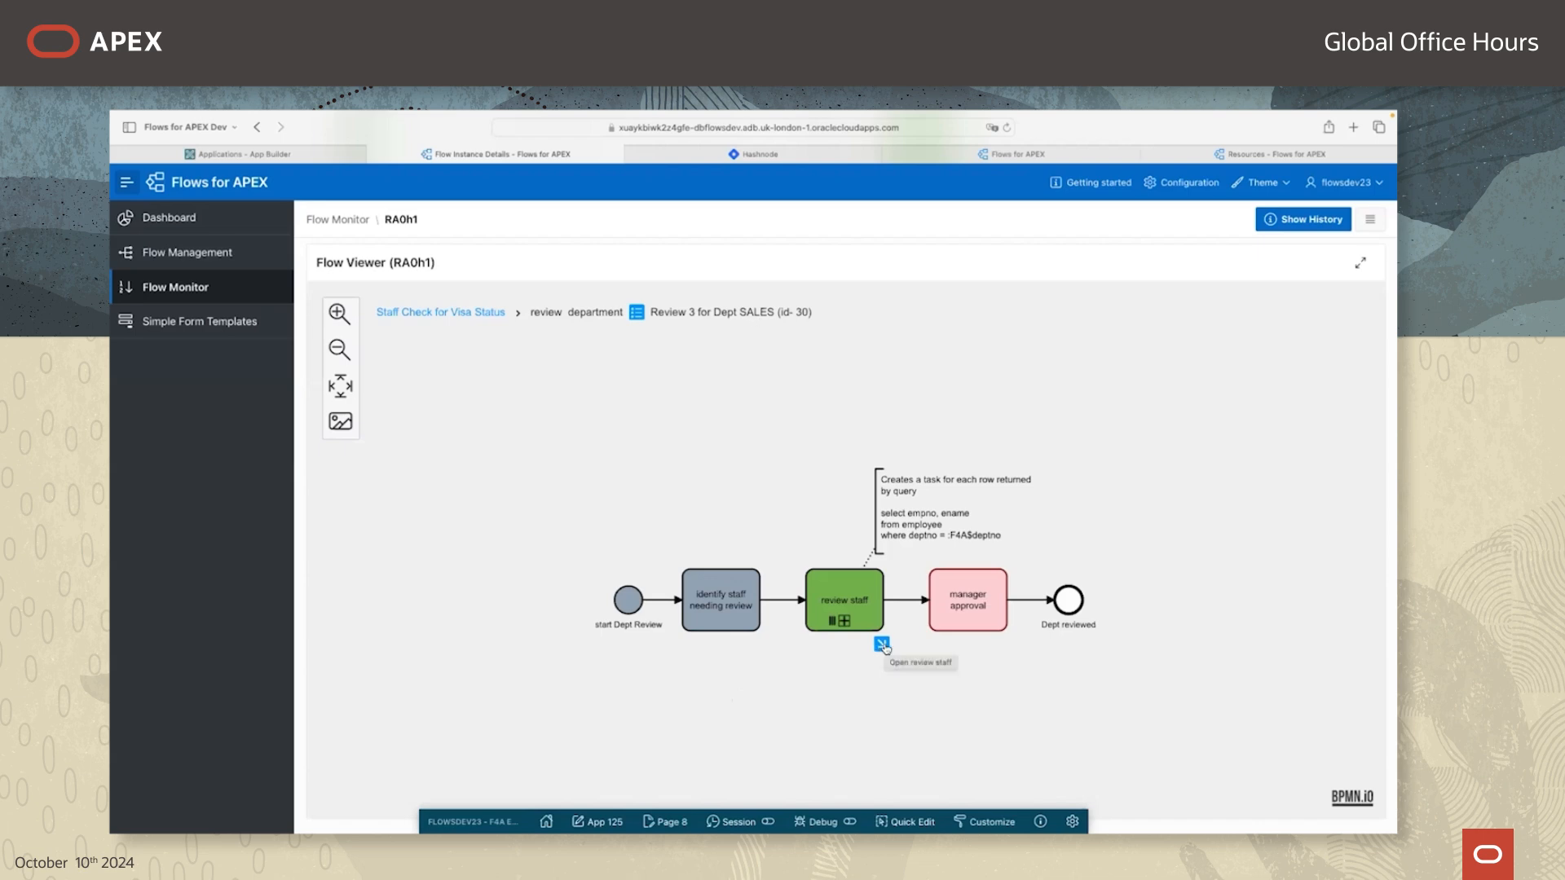
# Step: Drill down into the review staff subprocess, display its third employee iteration, and examine it against the subflows list
pyautogui.scroll(2, 838, 735)
pyautogui.scroll(-1, 839, 736)
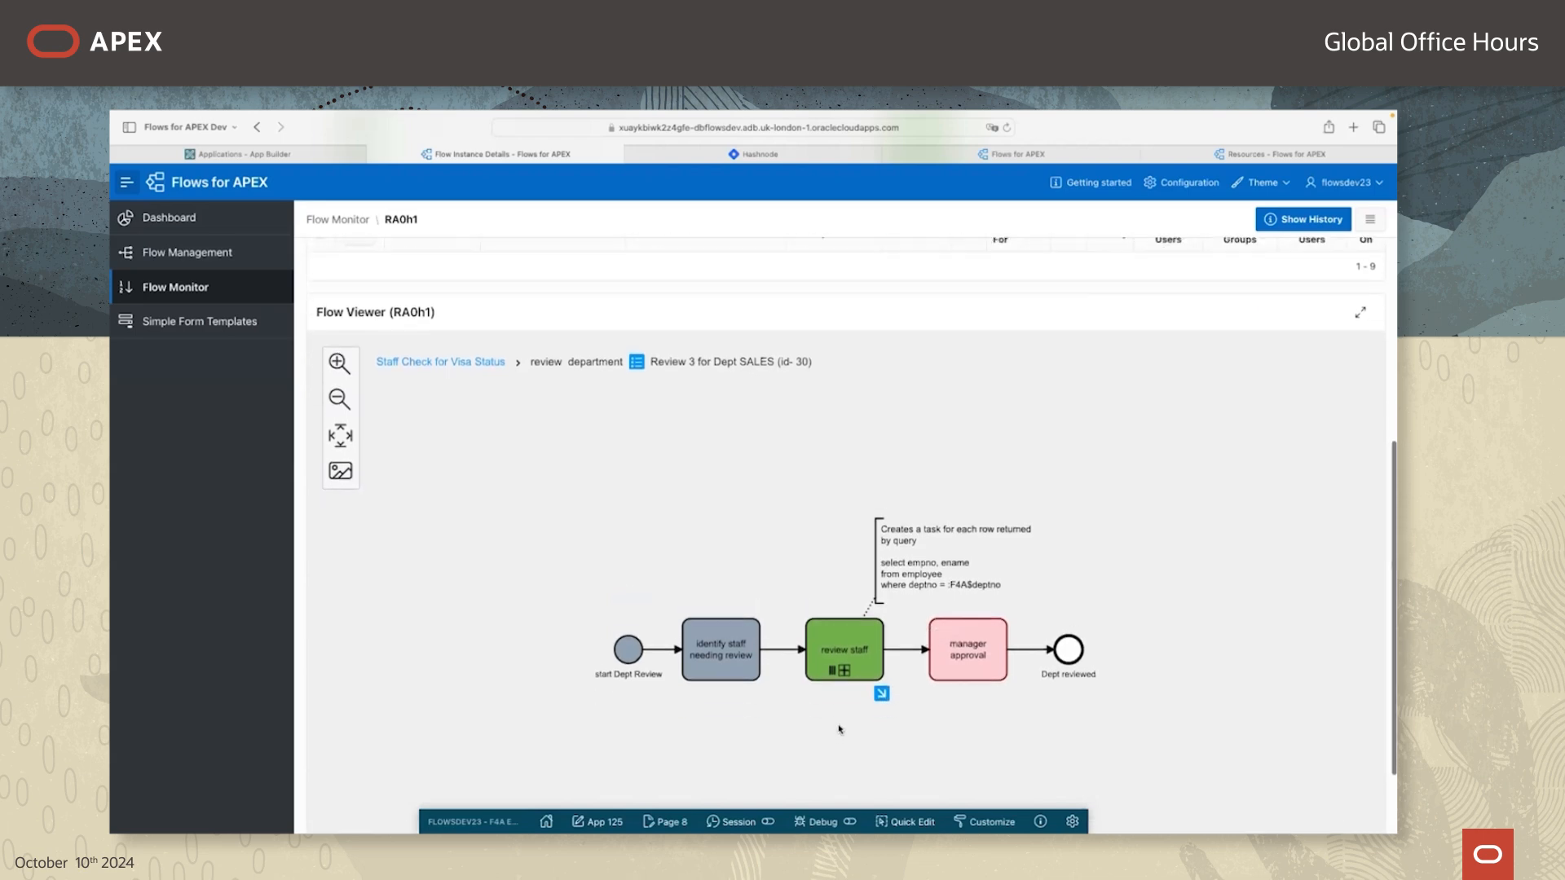
pyautogui.click(885, 697)
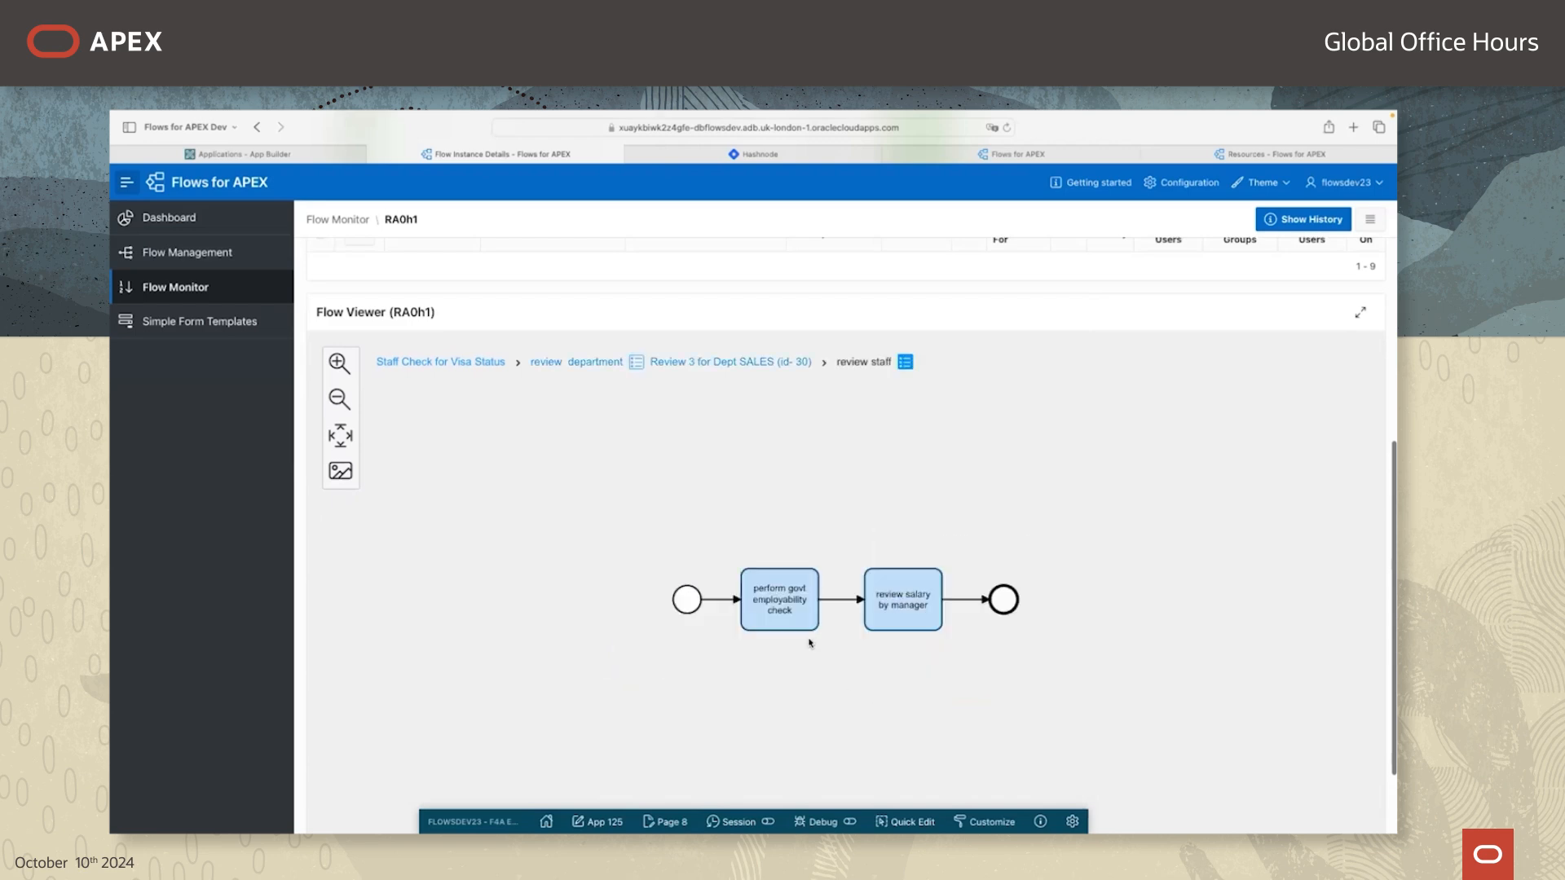
pyautogui.click(904, 363)
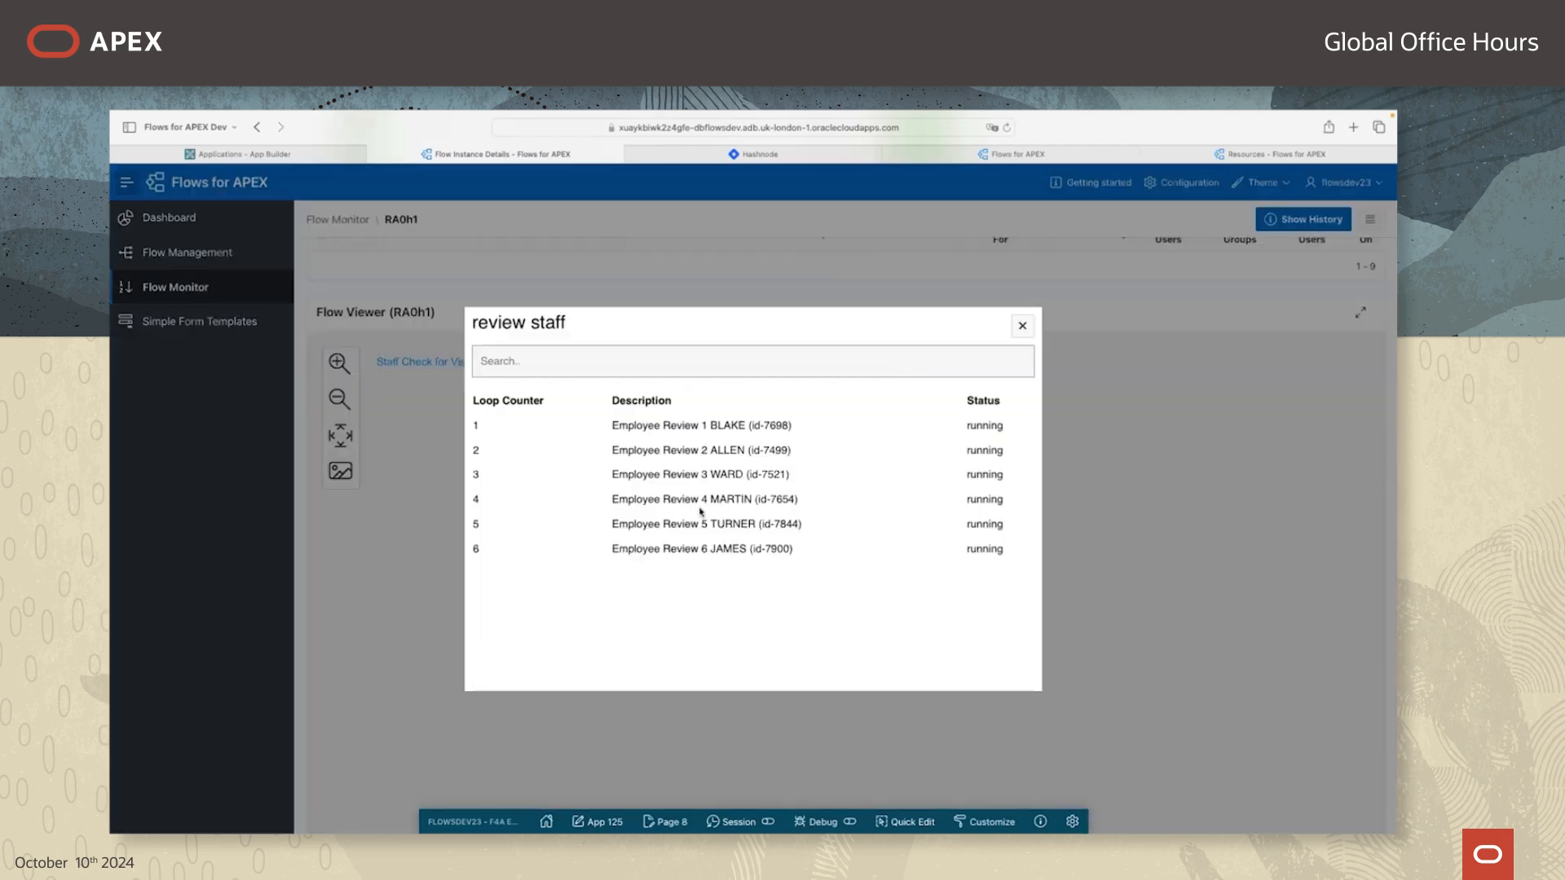
pyautogui.click(687, 476)
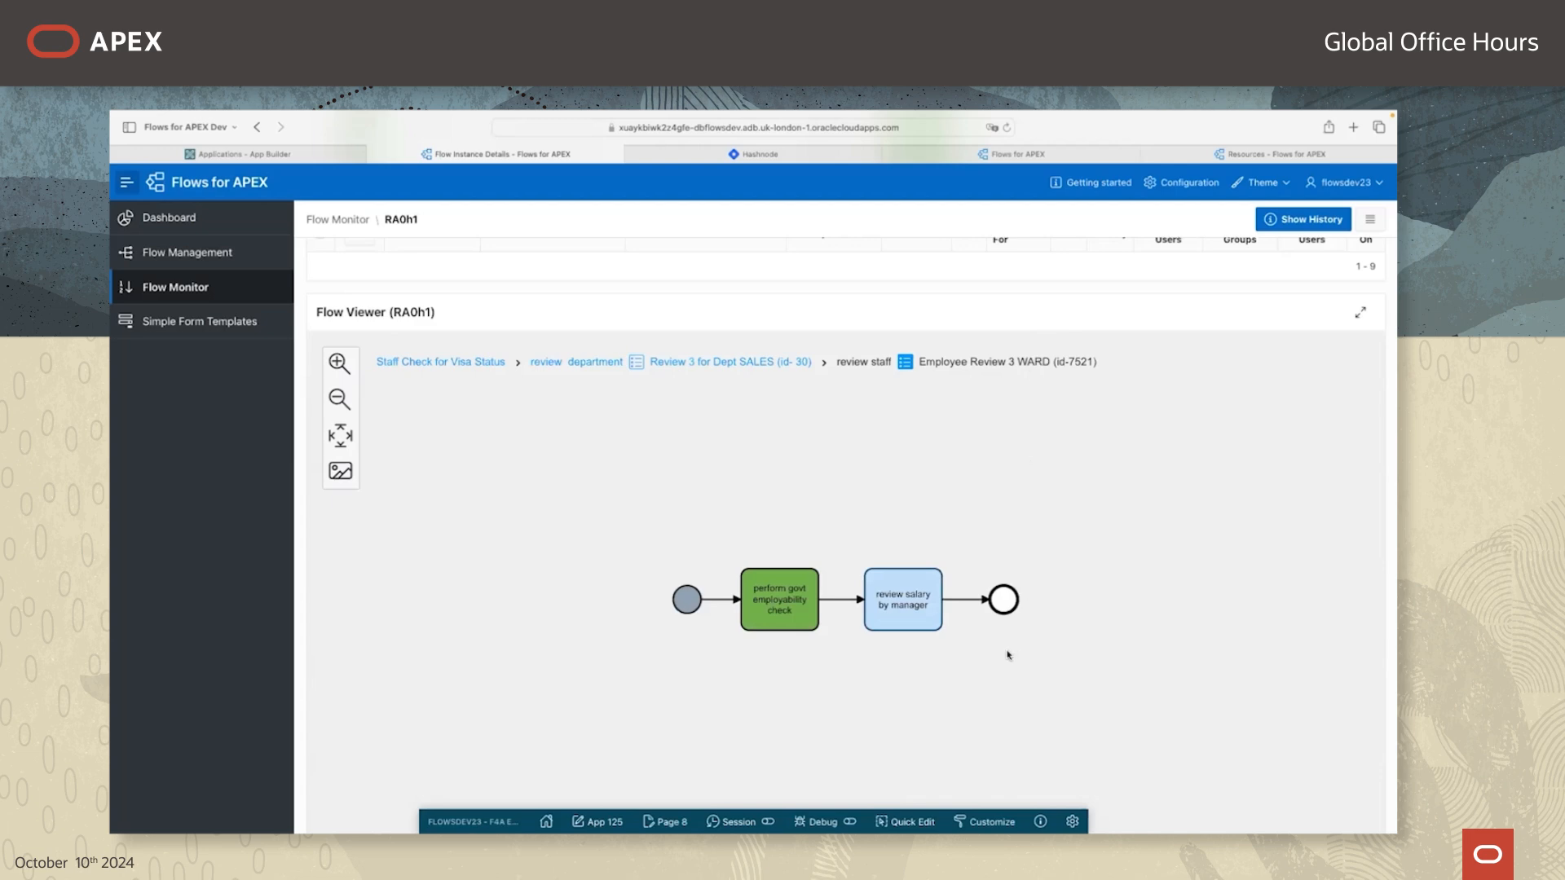
pyautogui.scroll(2, 1008, 654)
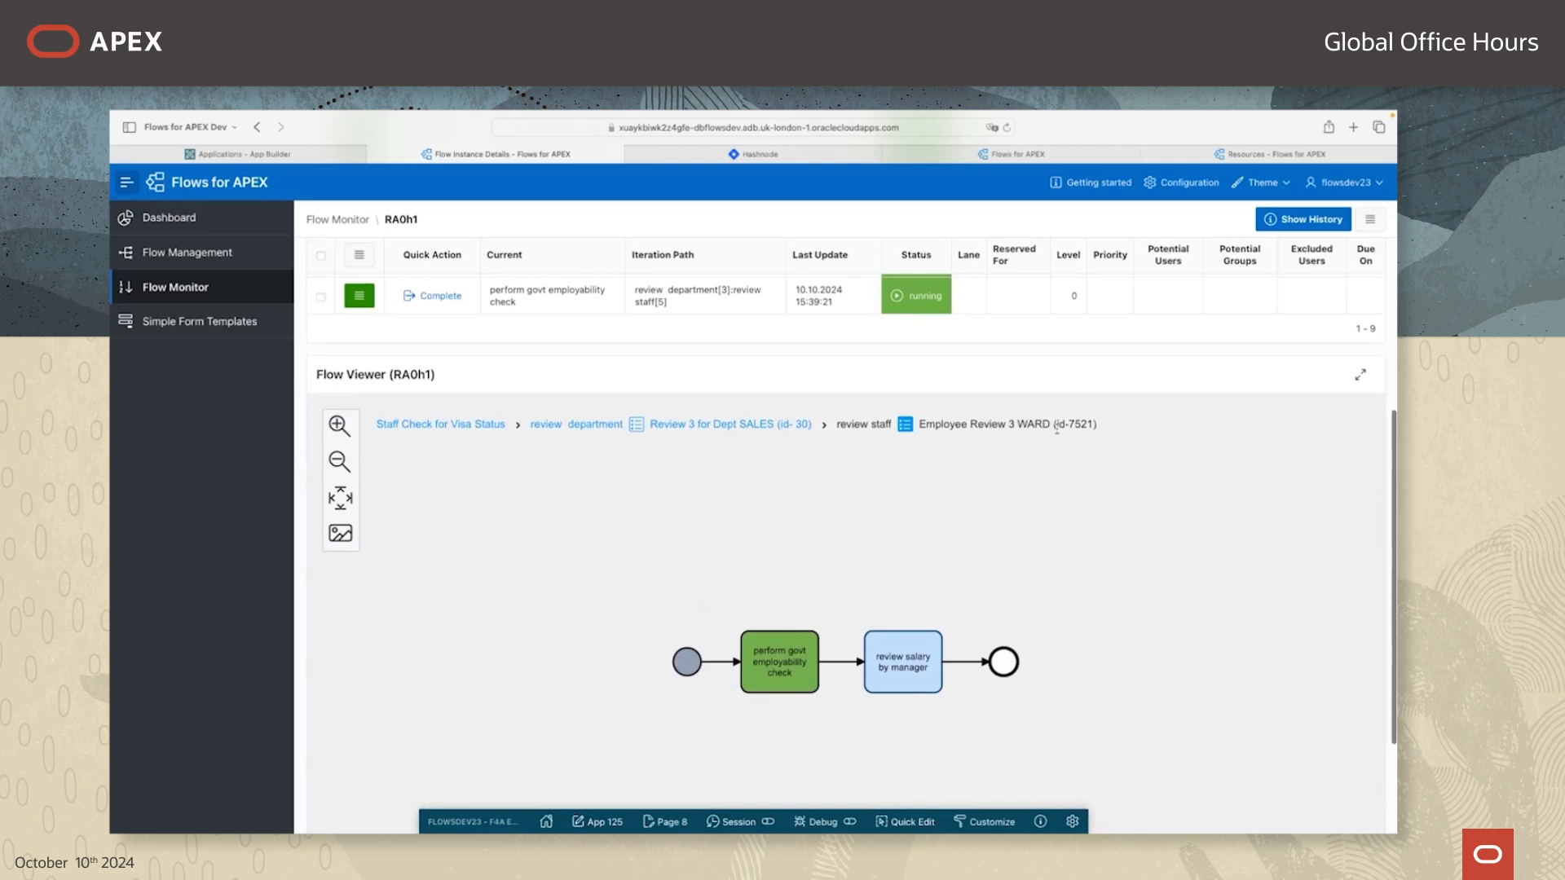
pyautogui.scroll(1, 922, 554)
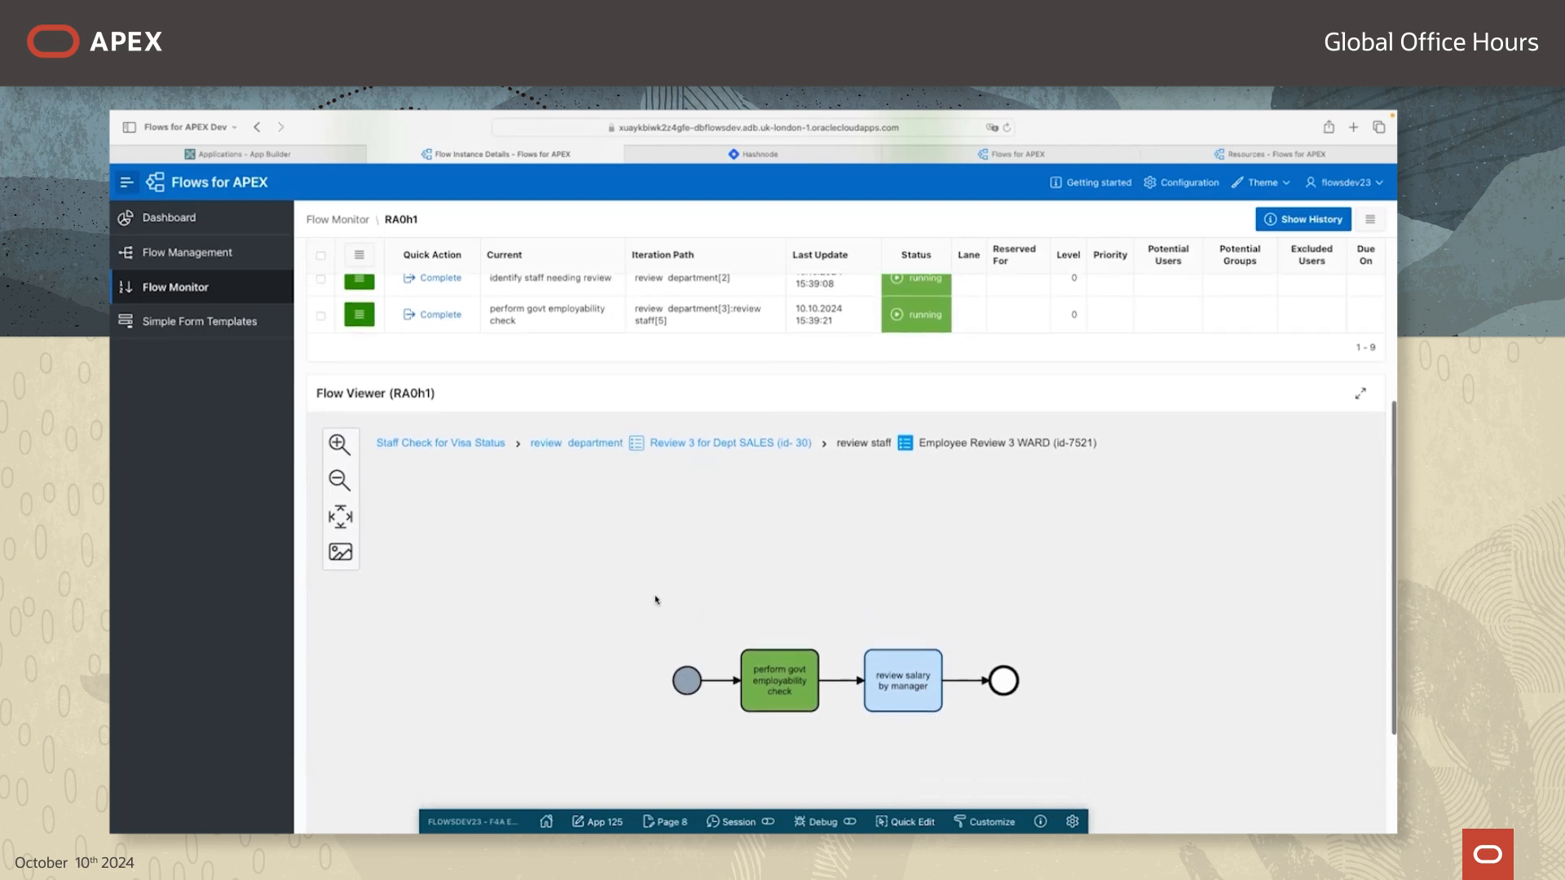
pyautogui.scroll(3, 656, 600)
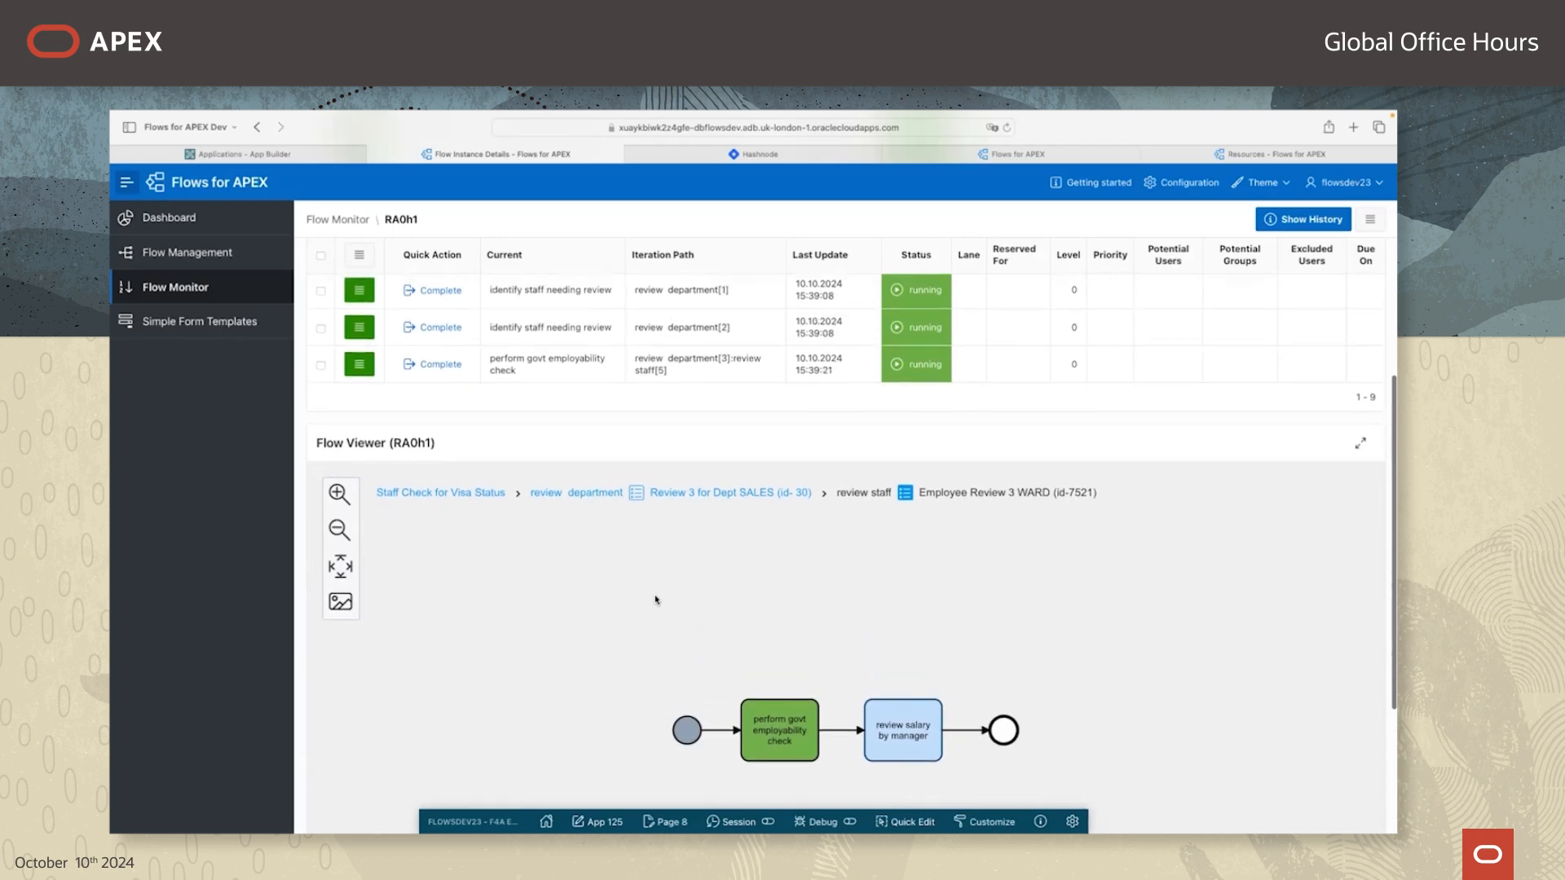
pyautogui.scroll(5, 712, 589)
pyautogui.scroll(-7, 709, 587)
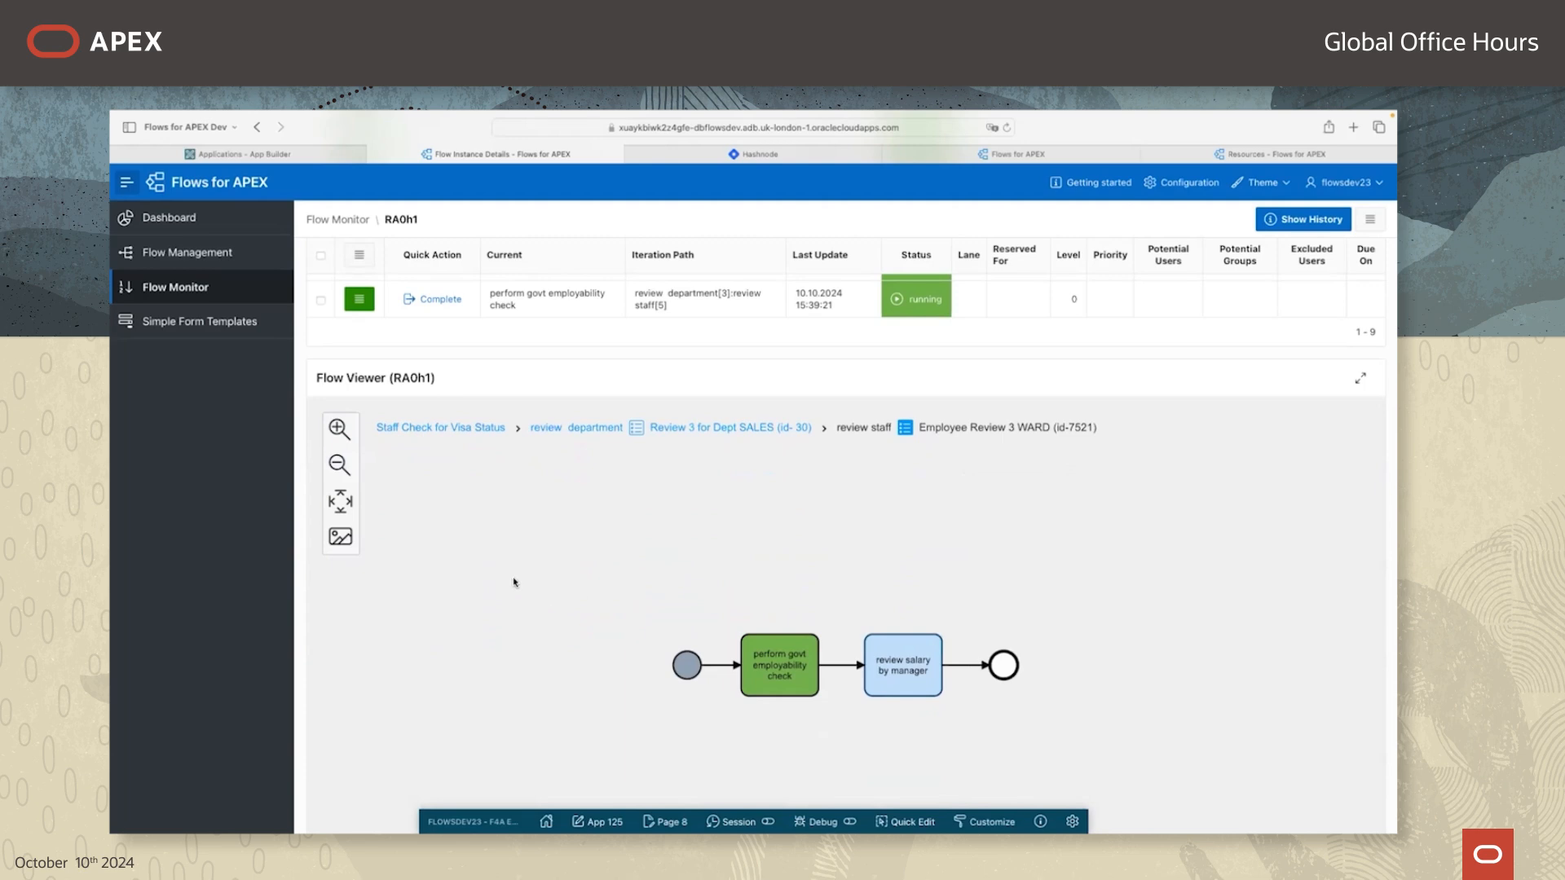
# Step: Open the details of the RAOH2 instance of Purchasing Collaboration from the Flow Monitor and examine its customer, supplier and shipper diagram
pyautogui.click(205, 254)
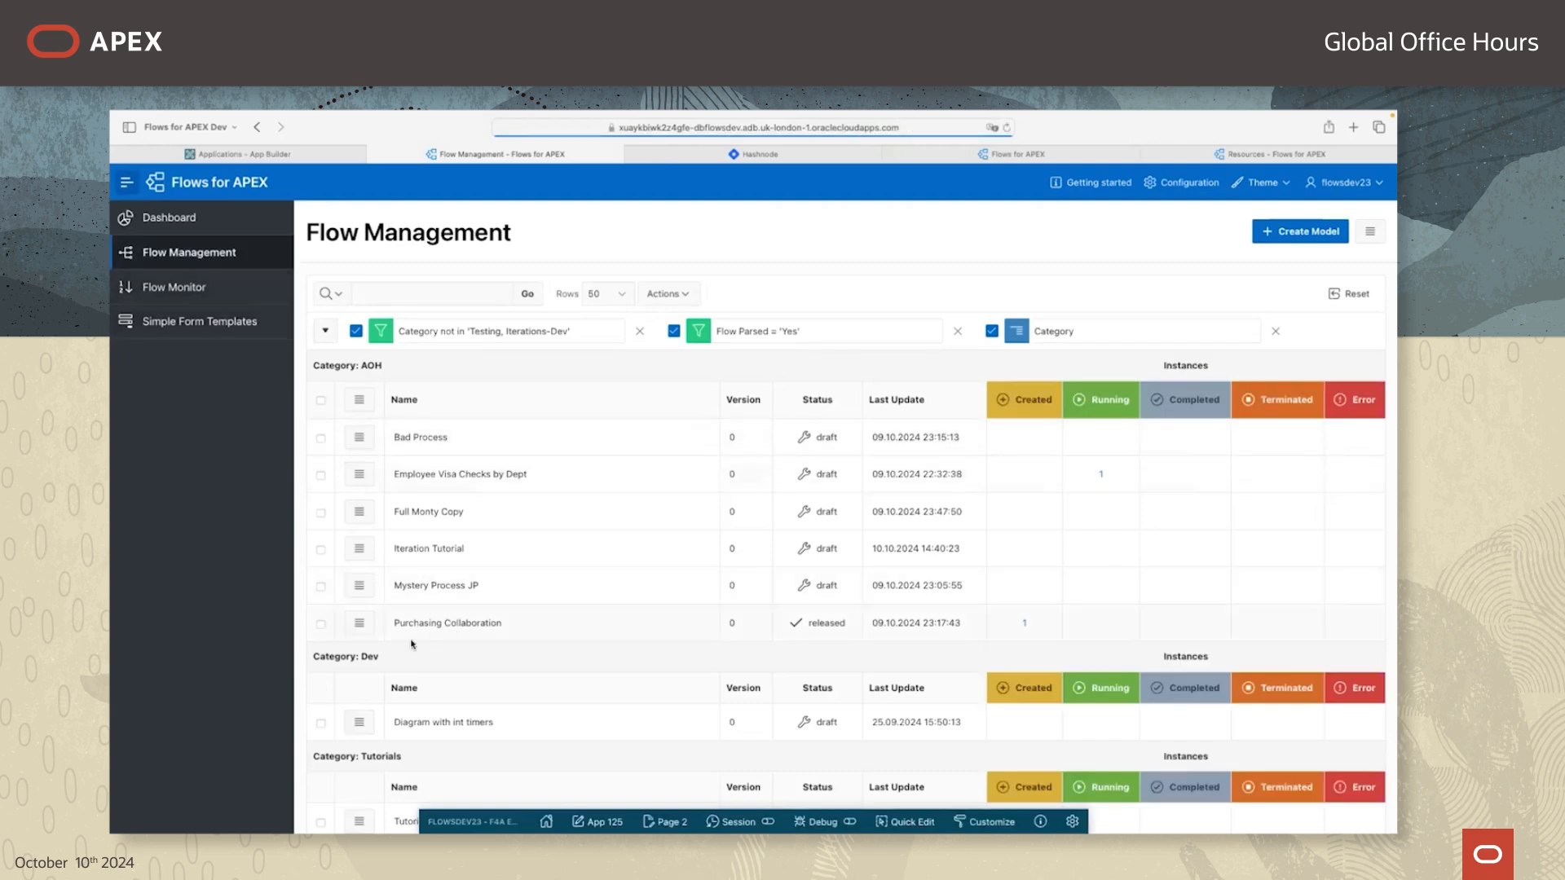
pyautogui.click(195, 292)
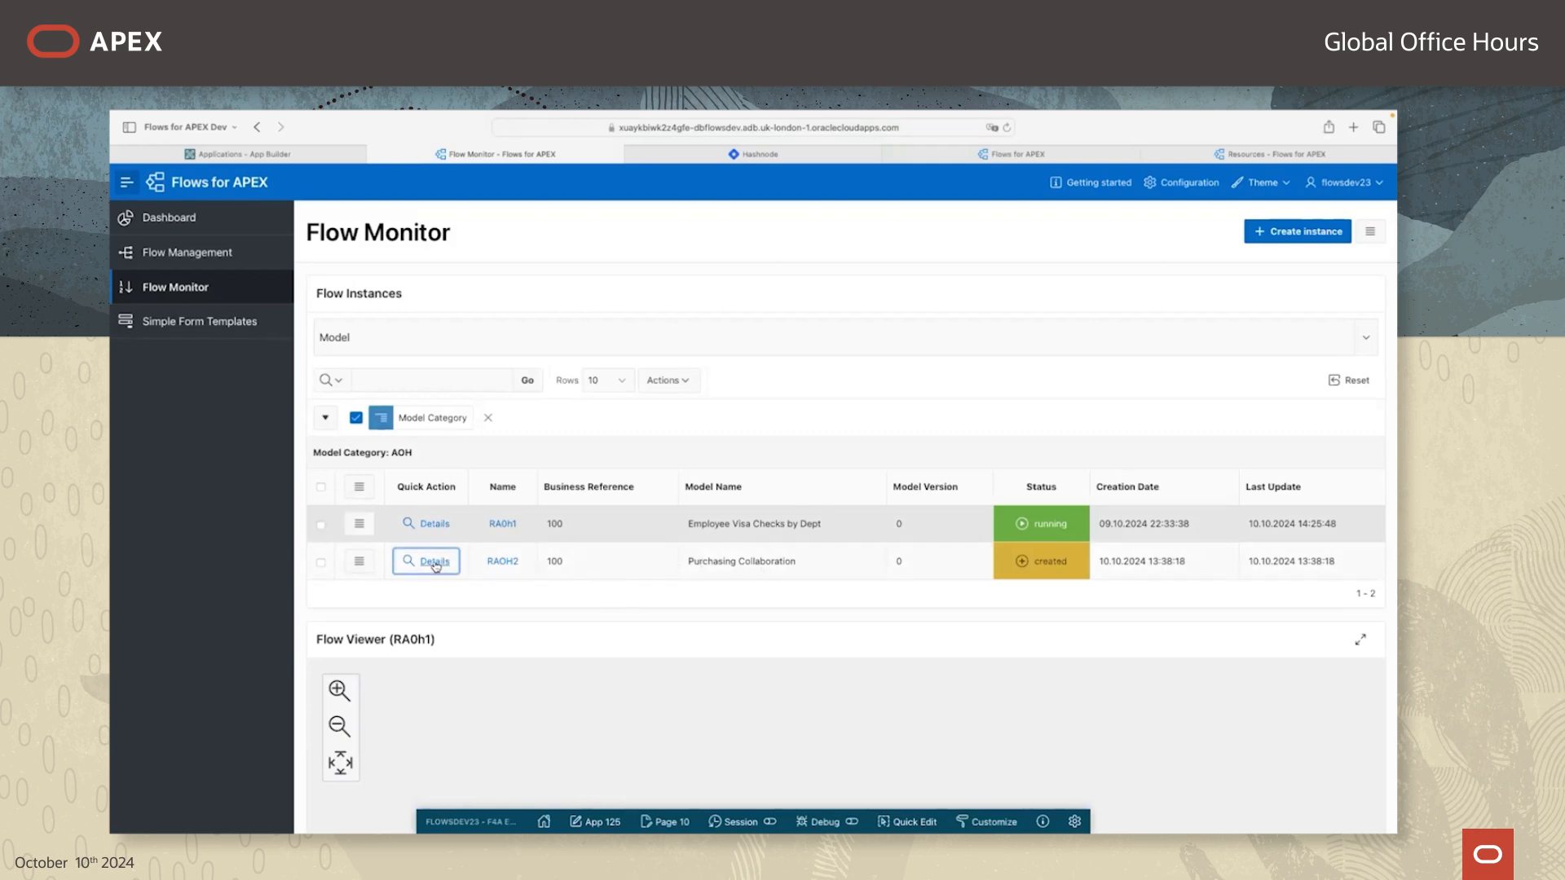
pyautogui.click(436, 563)
pyautogui.scroll(-4, 542, 617)
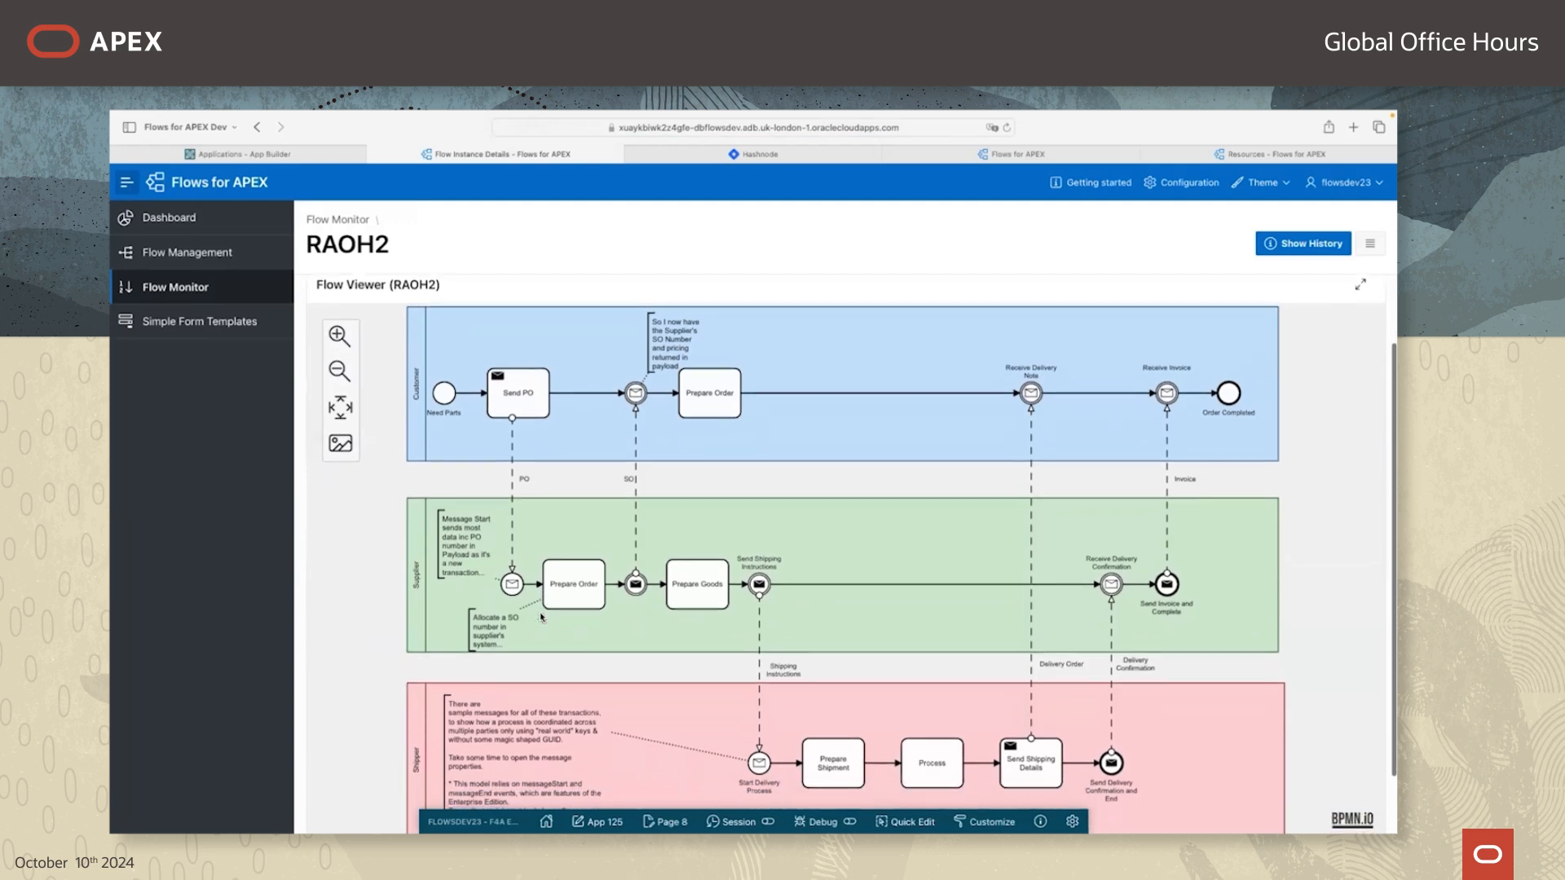
pyautogui.scroll(-2, 541, 617)
pyautogui.scroll(-1, 543, 618)
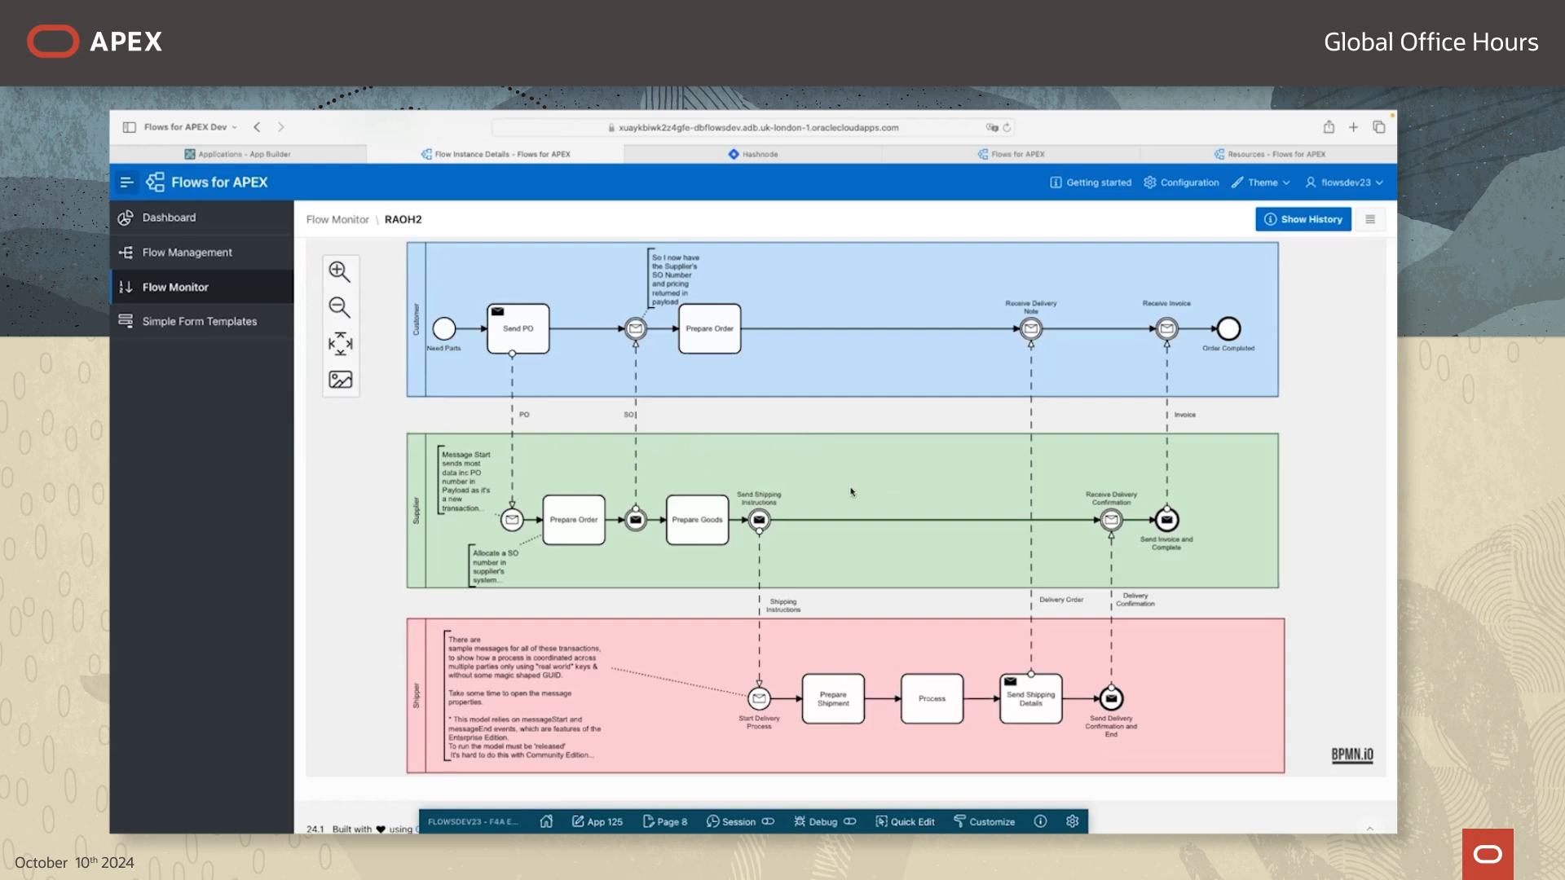
# Step: Start the RAOH2 instance and check its progress in the Flow Viewer
pyautogui.scroll(4, 510, 440)
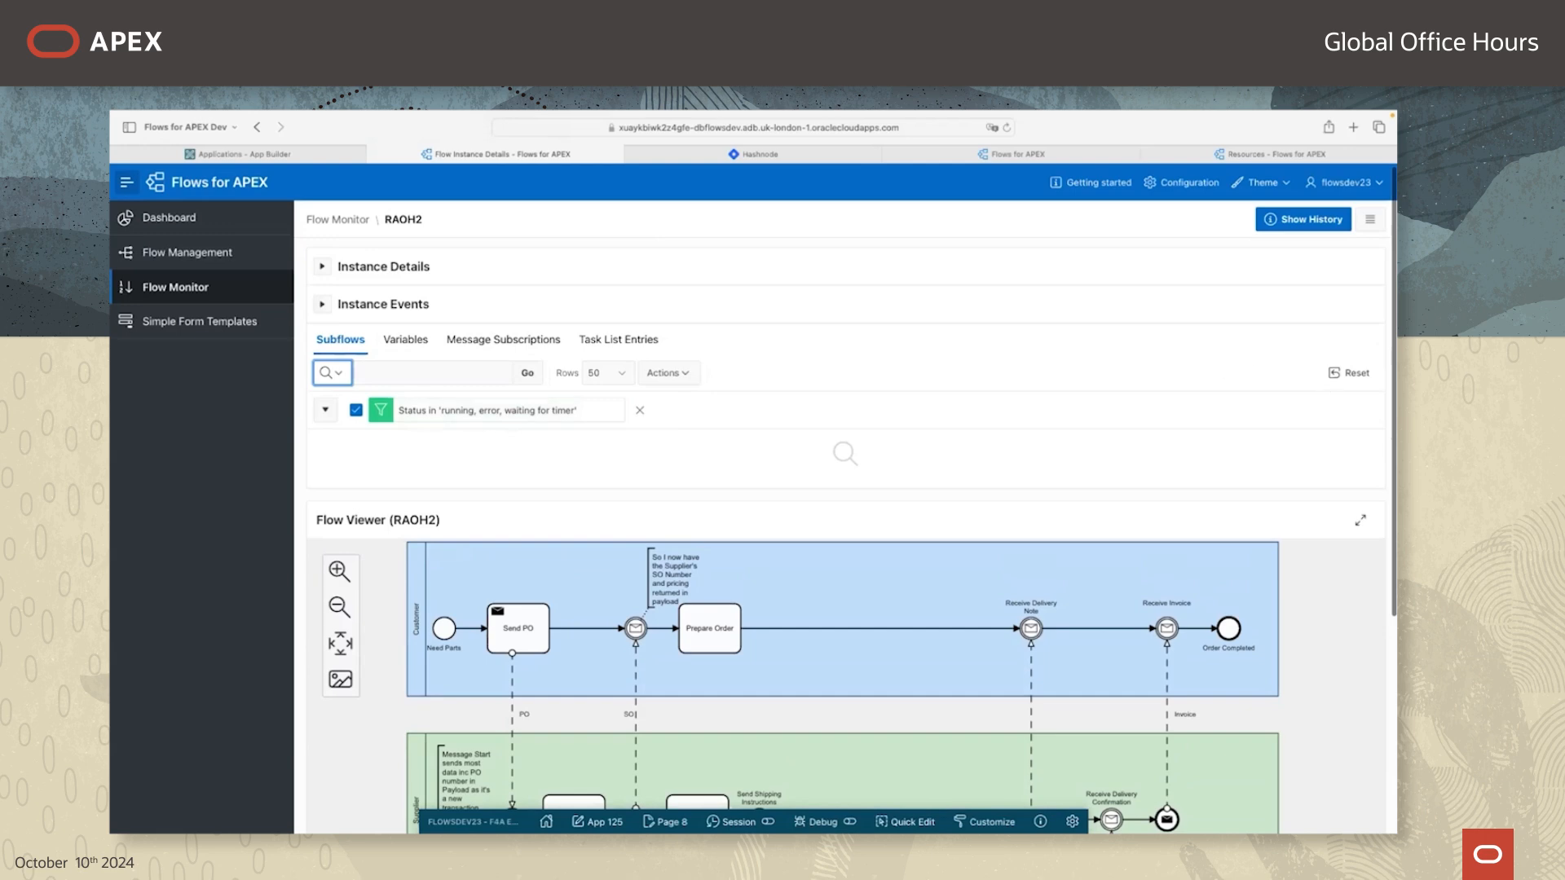
pyautogui.click(1370, 219)
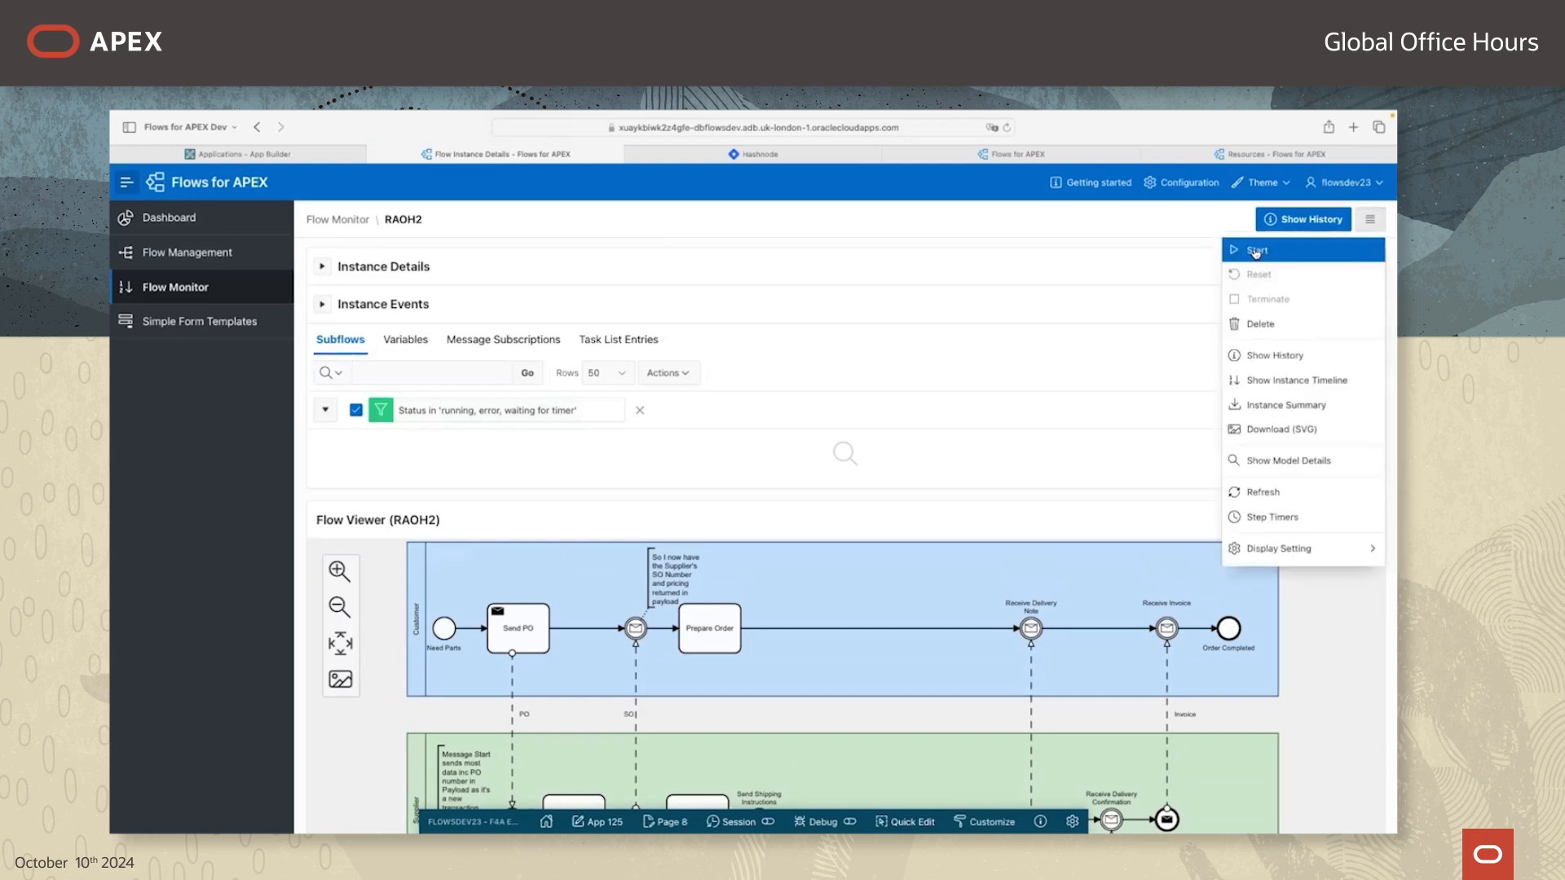
pyautogui.click(1256, 253)
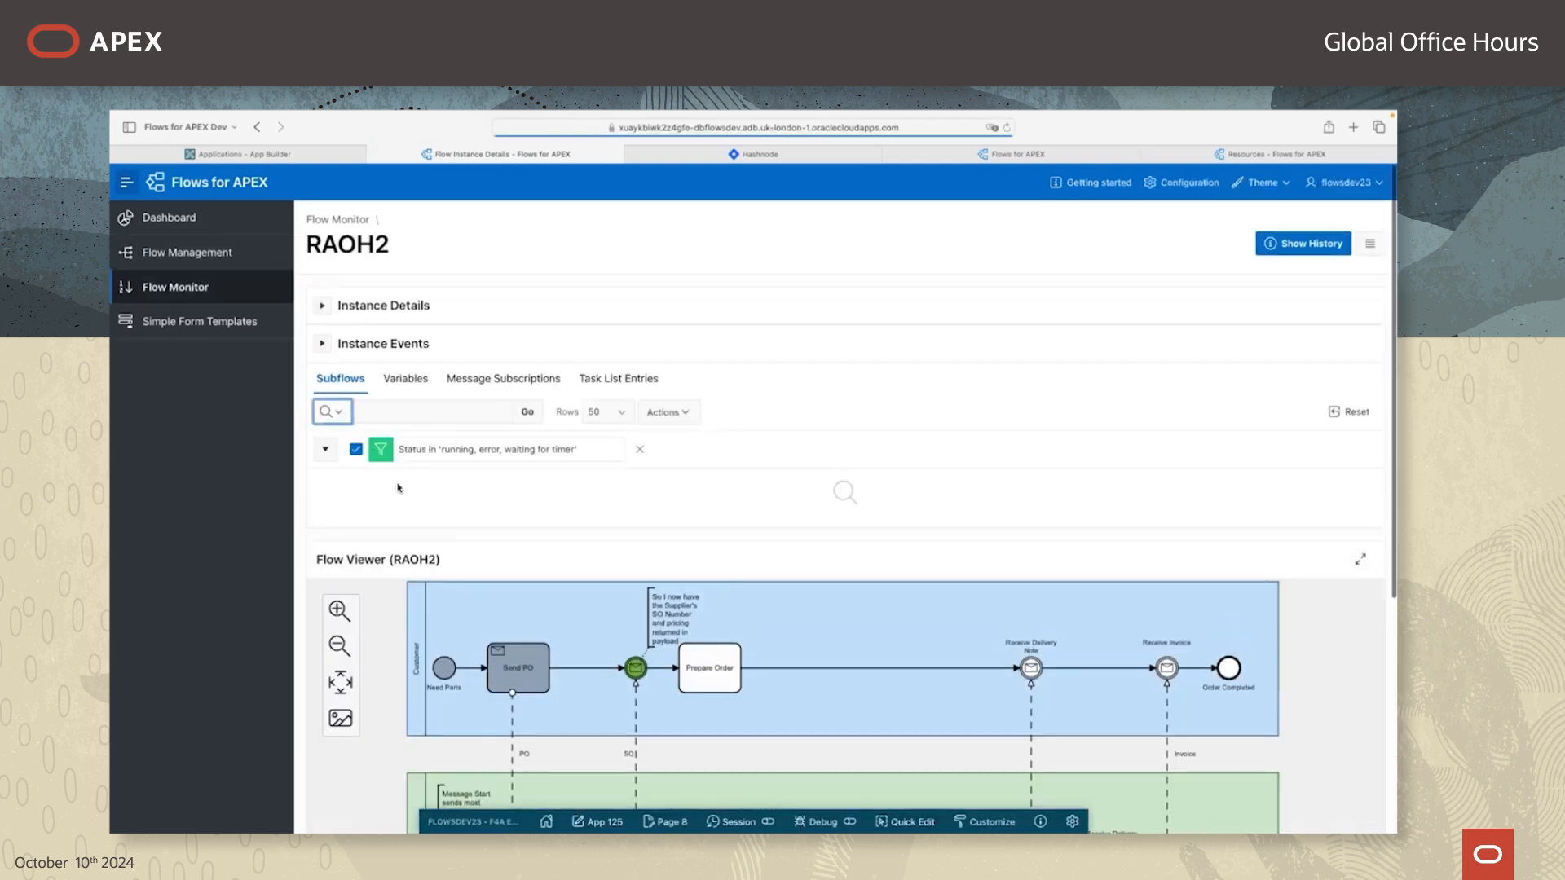
pyautogui.scroll(-3, 1074, 470)
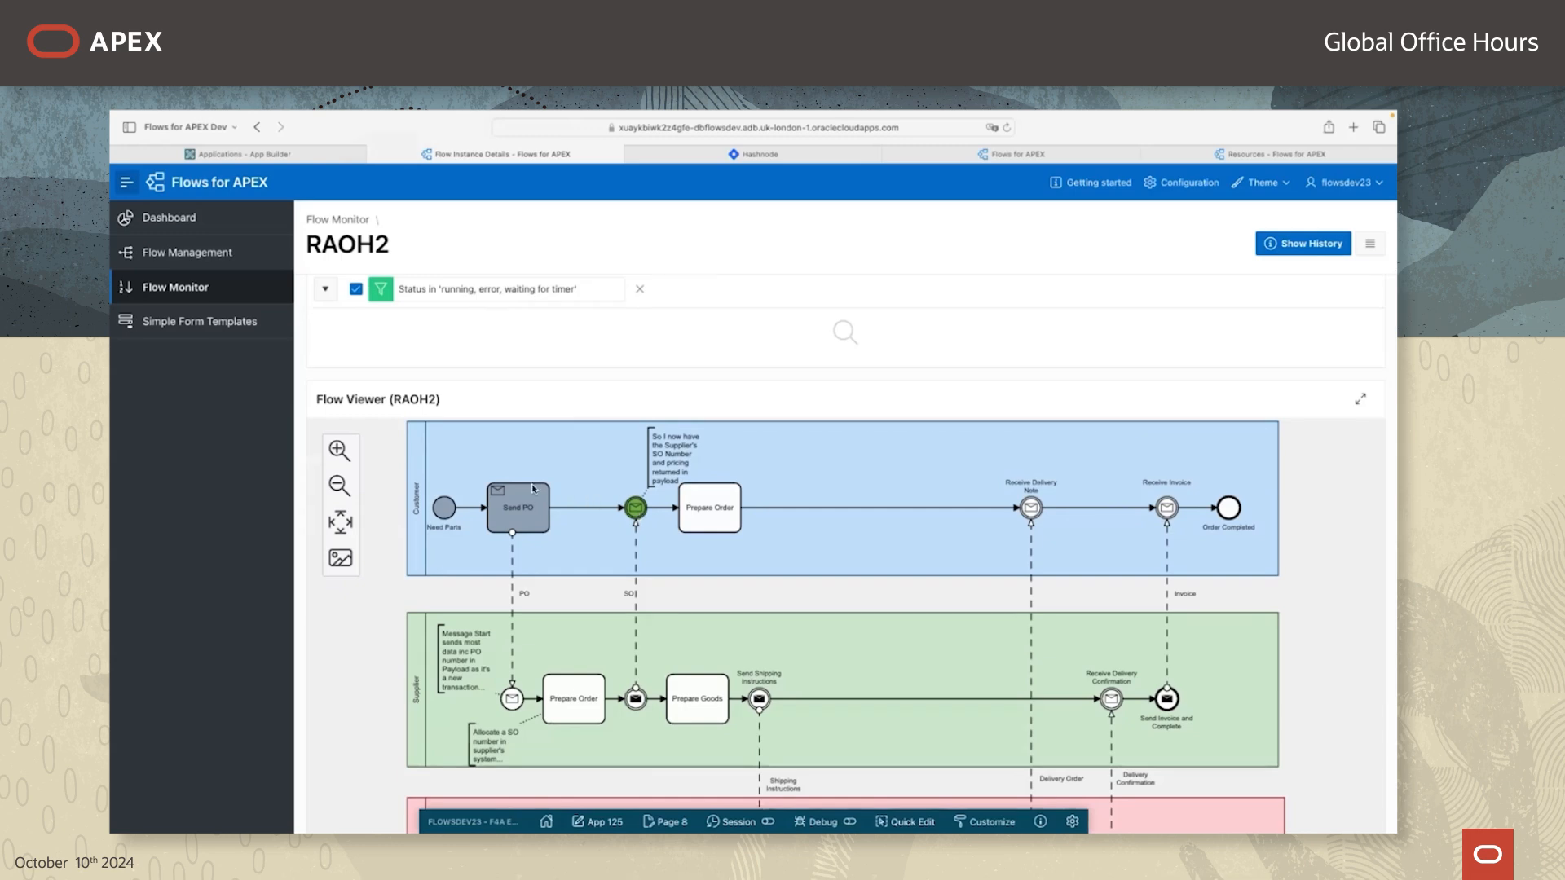
pyautogui.scroll(3, 534, 489)
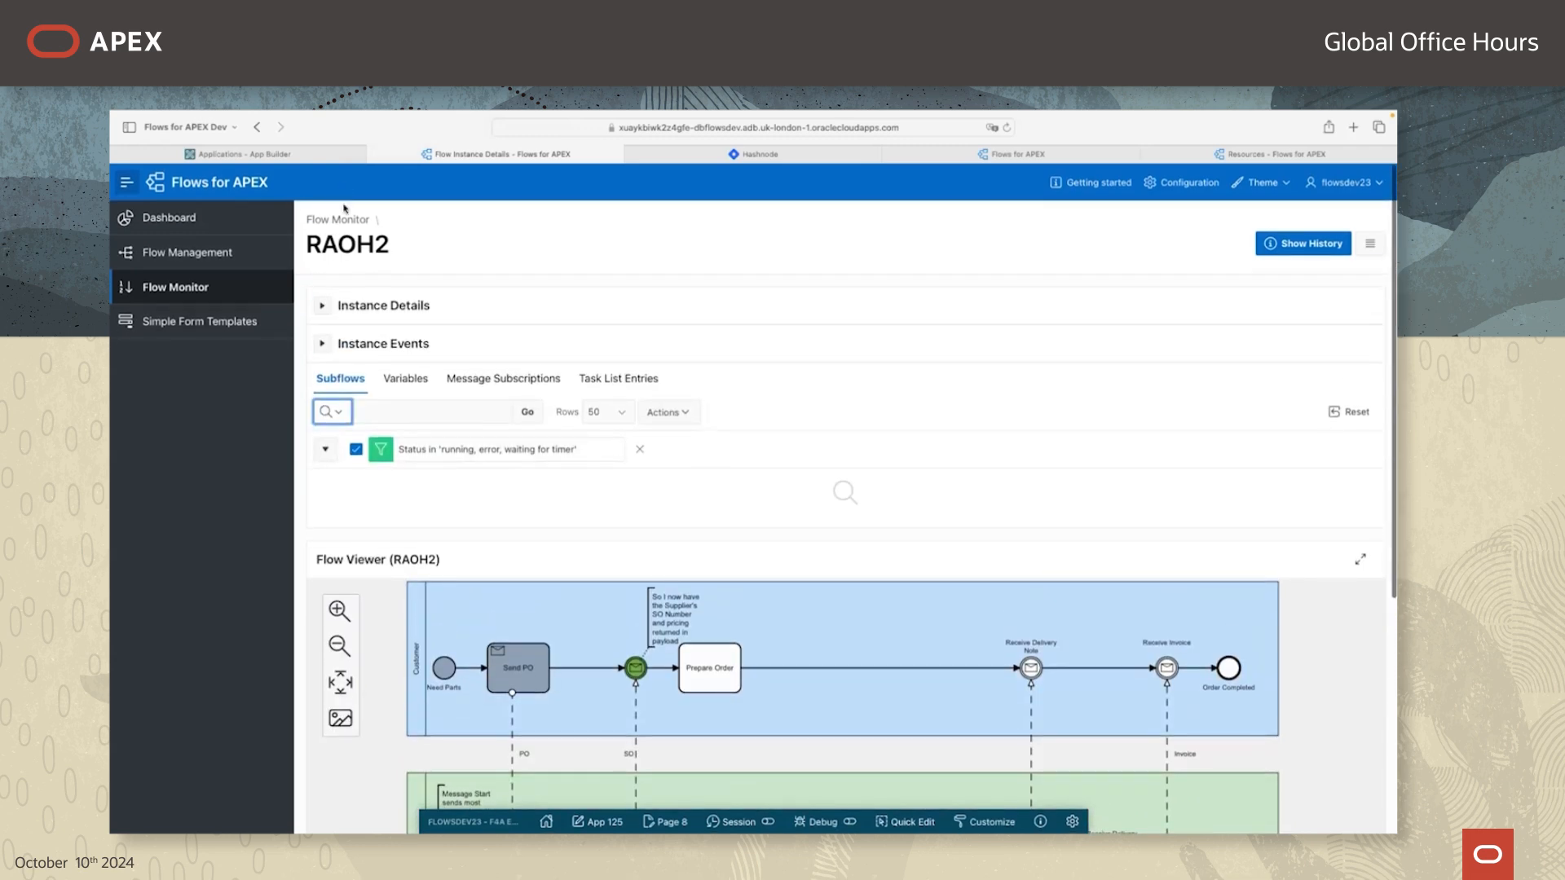
# Step: Return to the Flow Monitor, open the details of the Started from incoming message instance, and examine its supplier pool
pyautogui.click(343, 219)
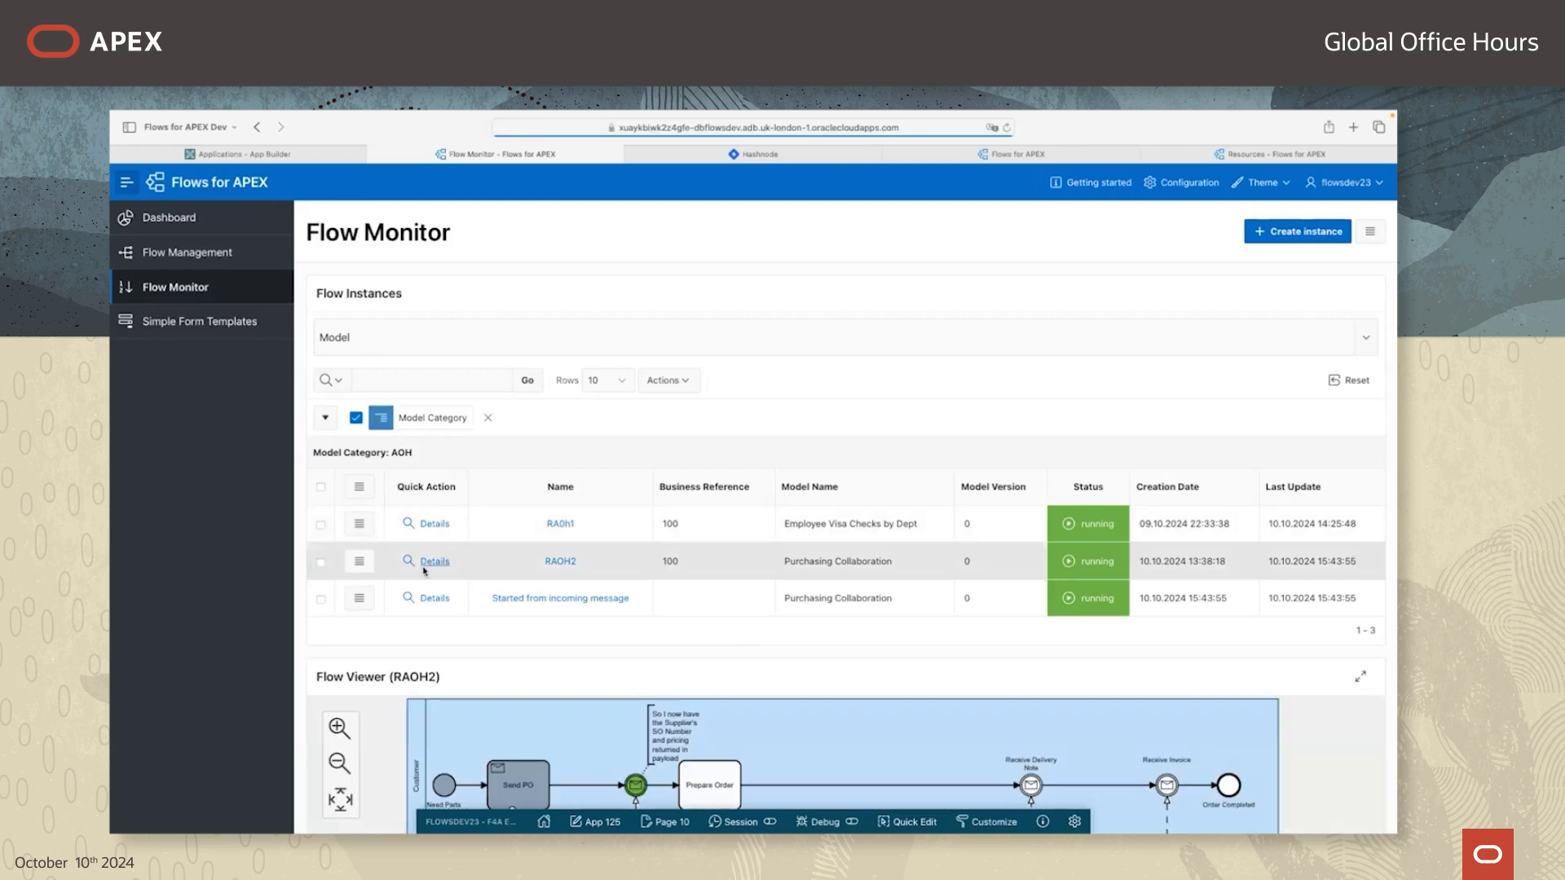
pyautogui.click(433, 599)
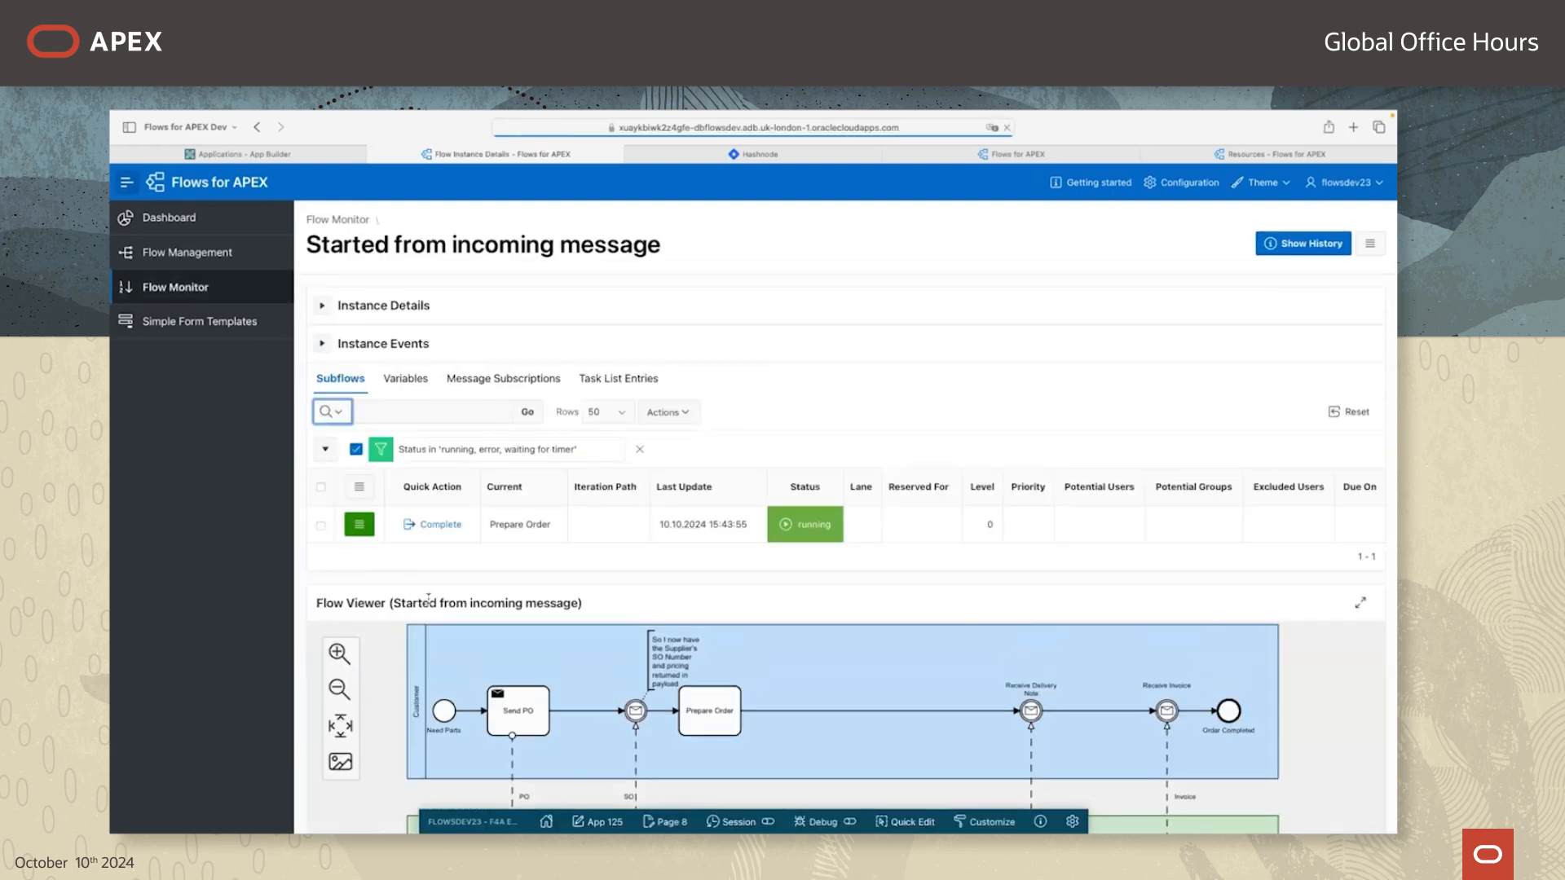
pyautogui.scroll(-5, 421, 405)
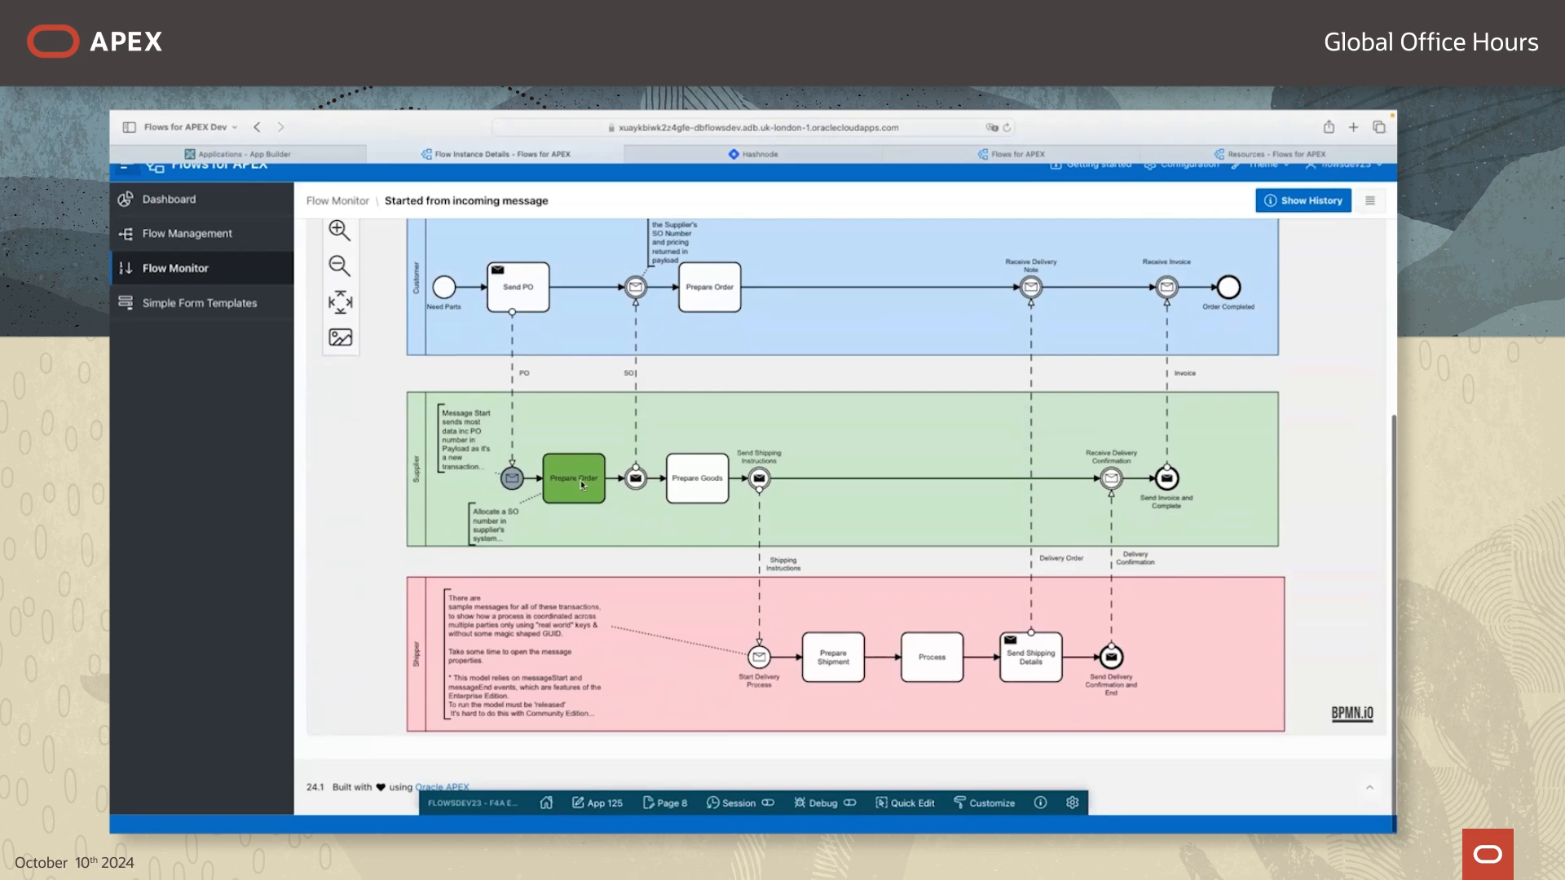
# Step: Complete the supplier's Prepare Order task in the Started from incoming message instance
pyautogui.scroll(2, 583, 484)
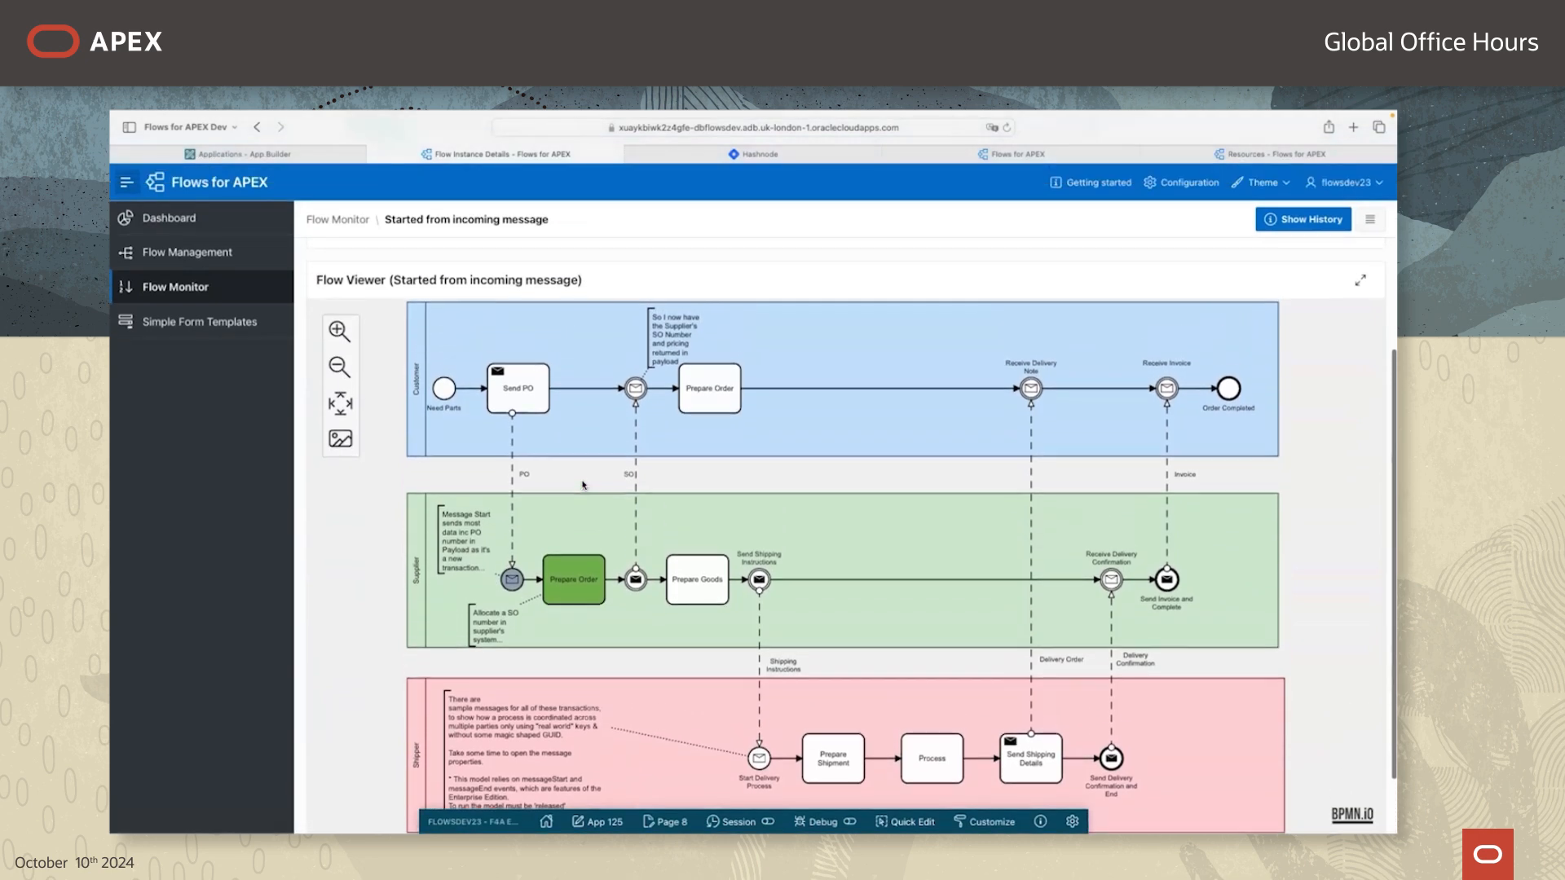
pyautogui.scroll(1, 583, 484)
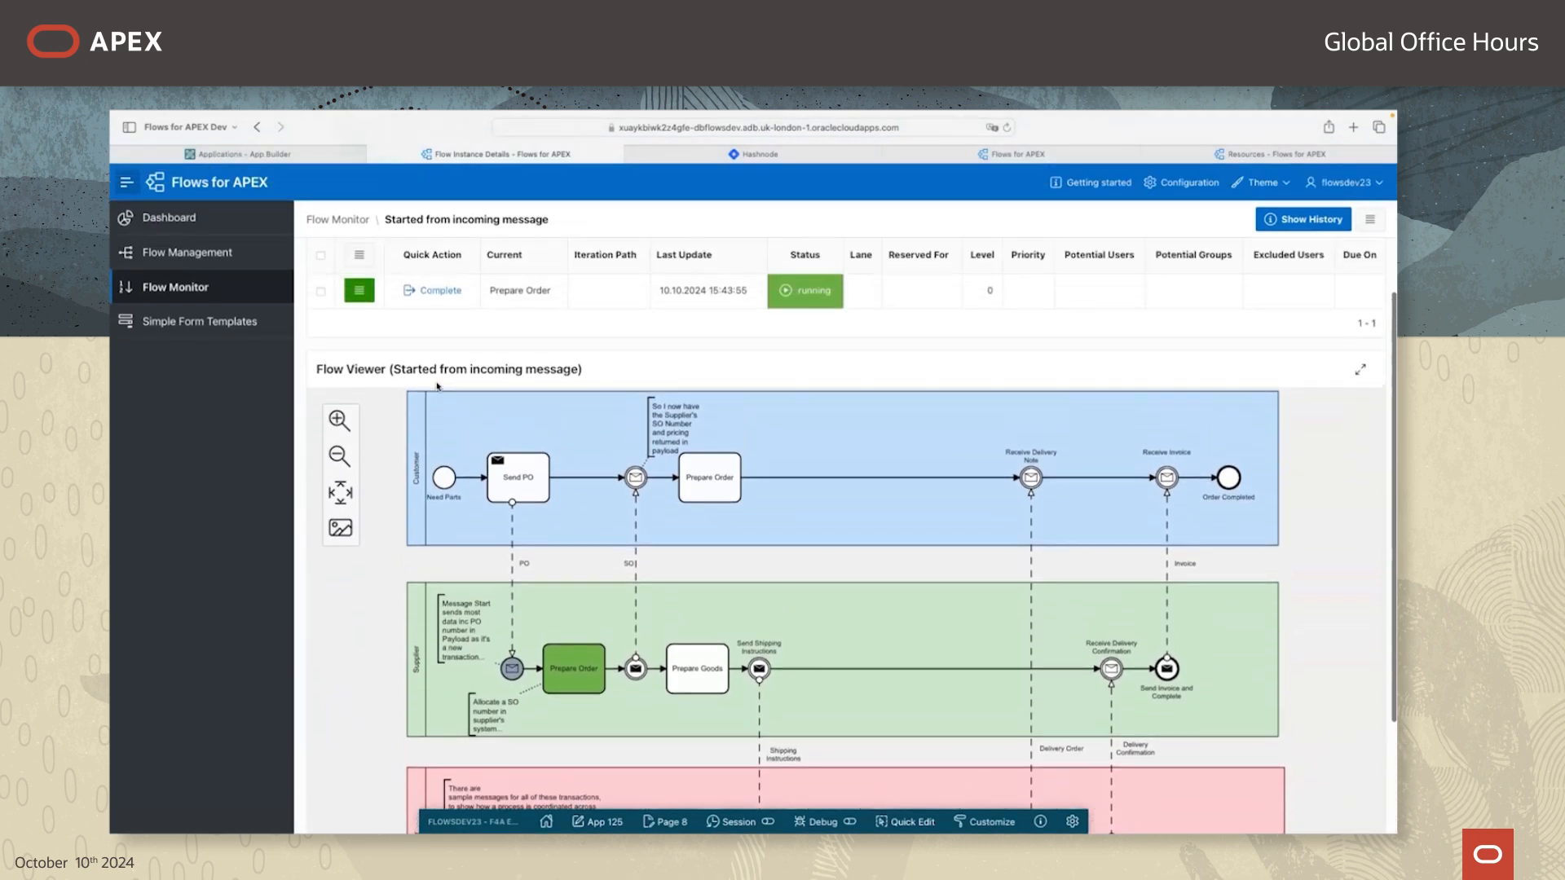
pyautogui.click(432, 290)
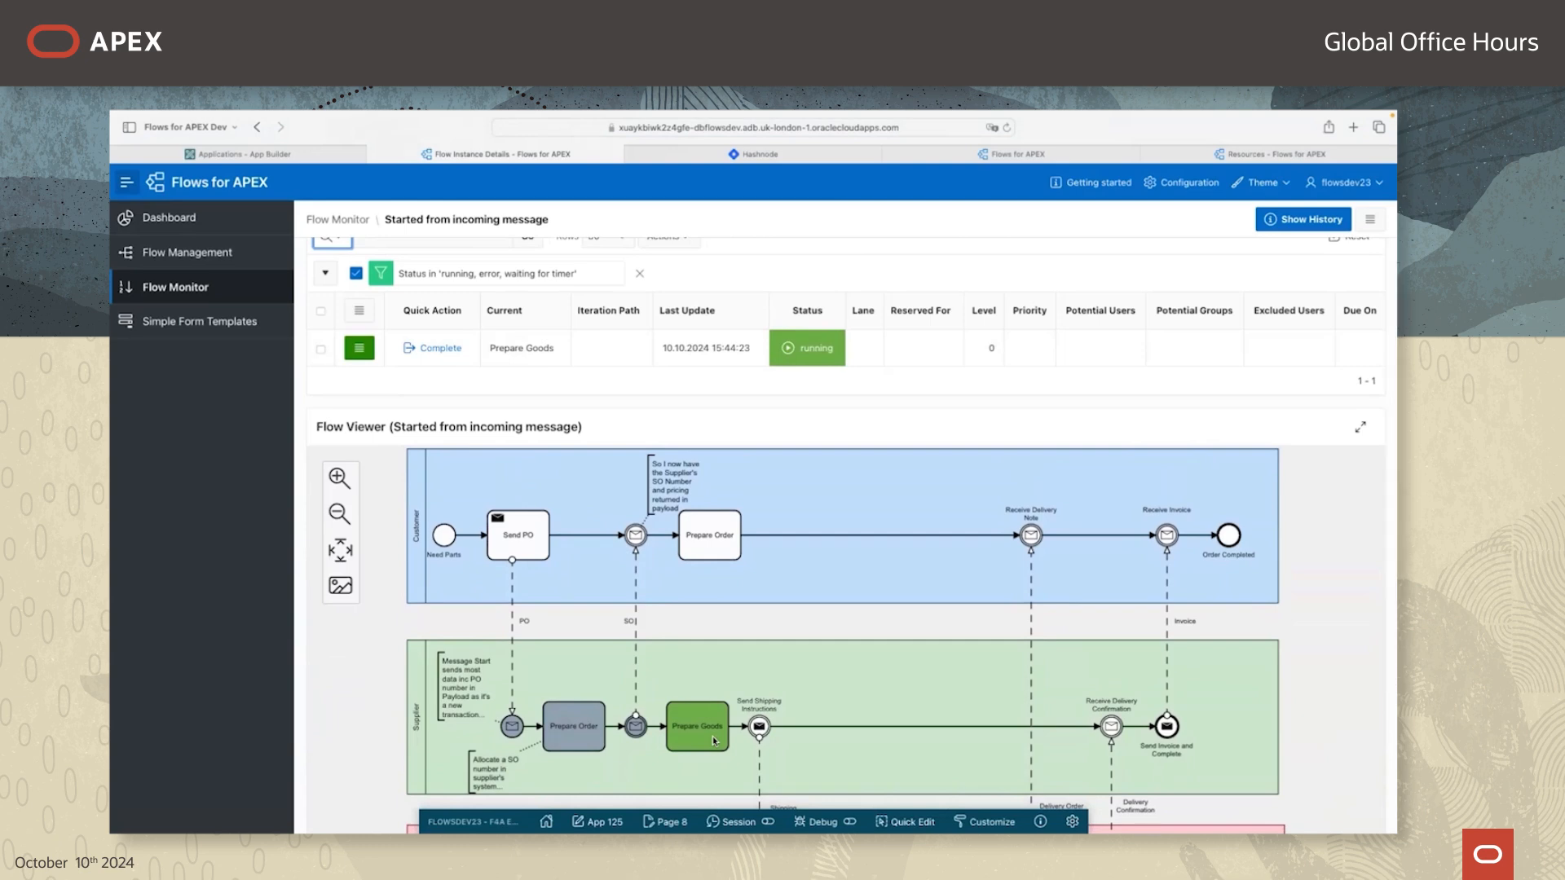
pyautogui.scroll(3, 710, 741)
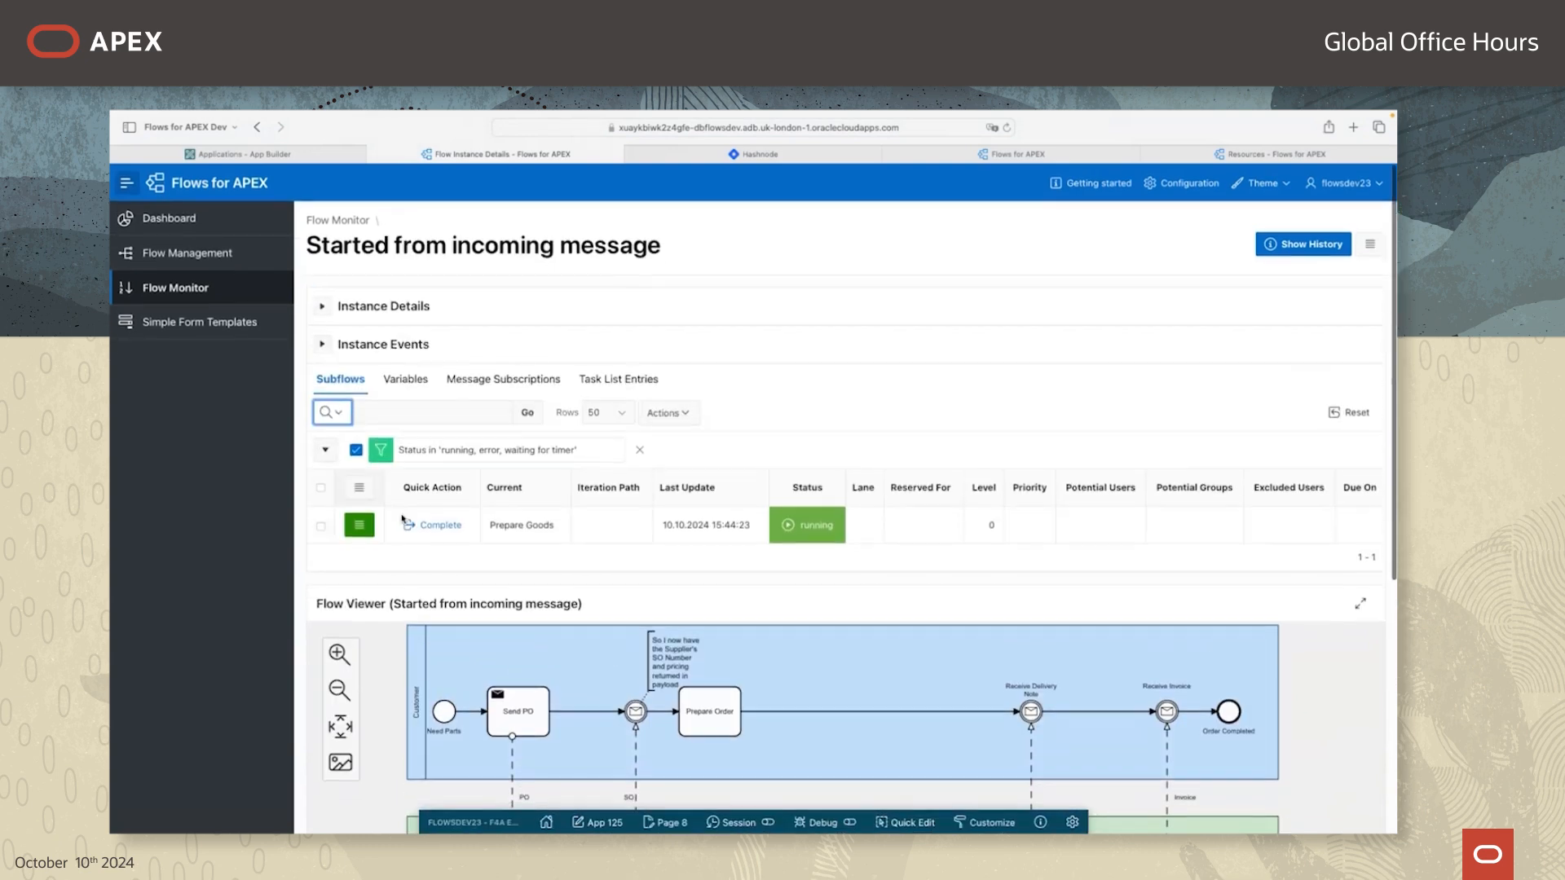
# Step: Open the RAOH2 instance from the Flow Monitor, complete the customer's Prepare Order task and check its progress in the diagram
pyautogui.click(334, 220)
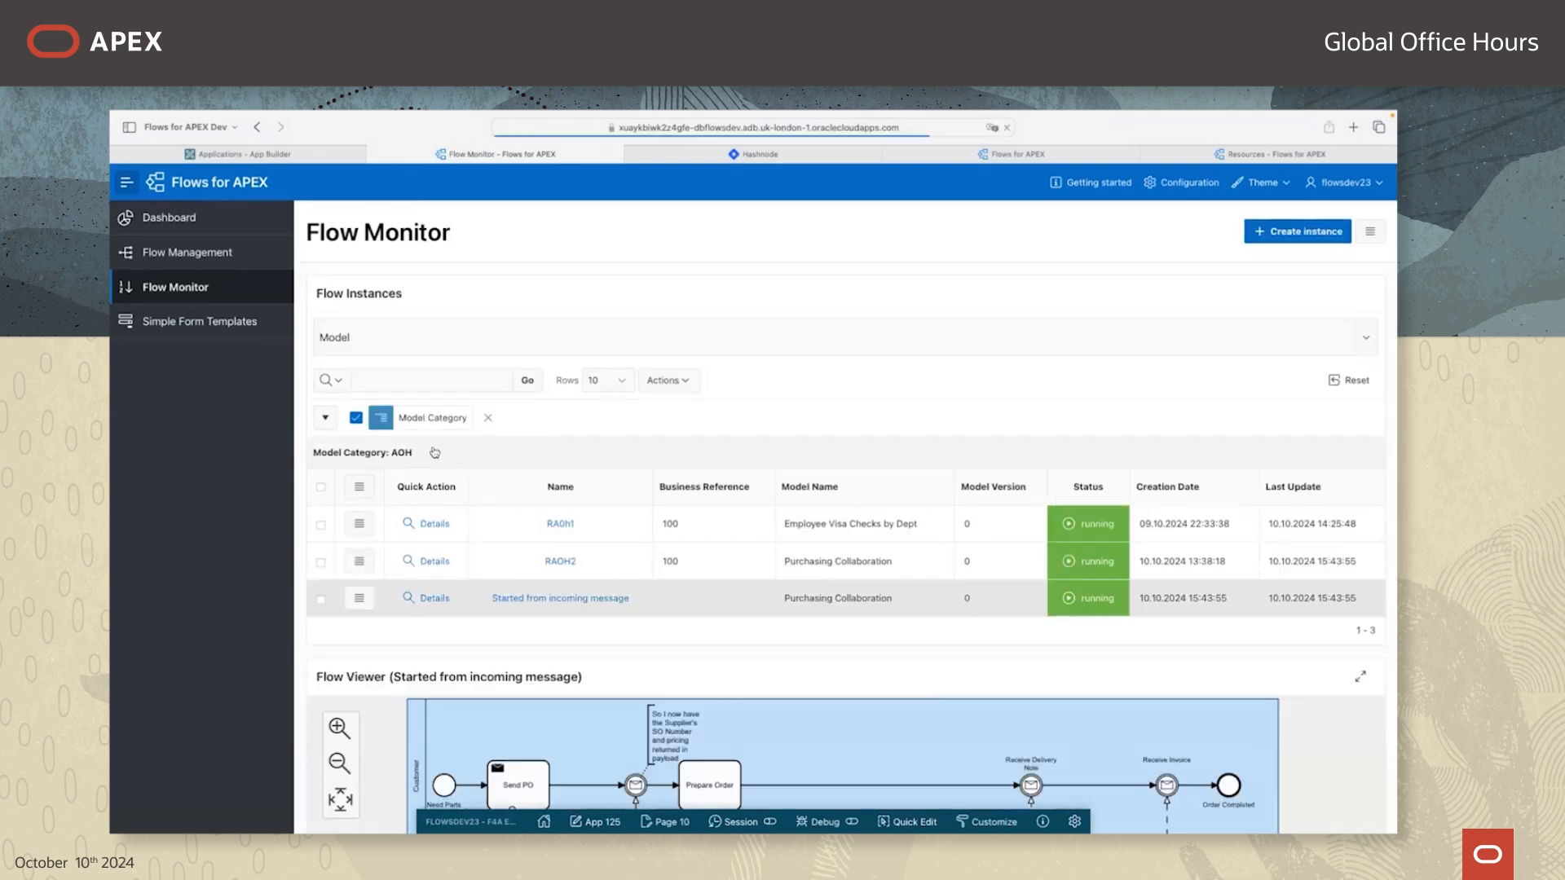
pyautogui.click(425, 562)
pyautogui.scroll(-3, 490, 640)
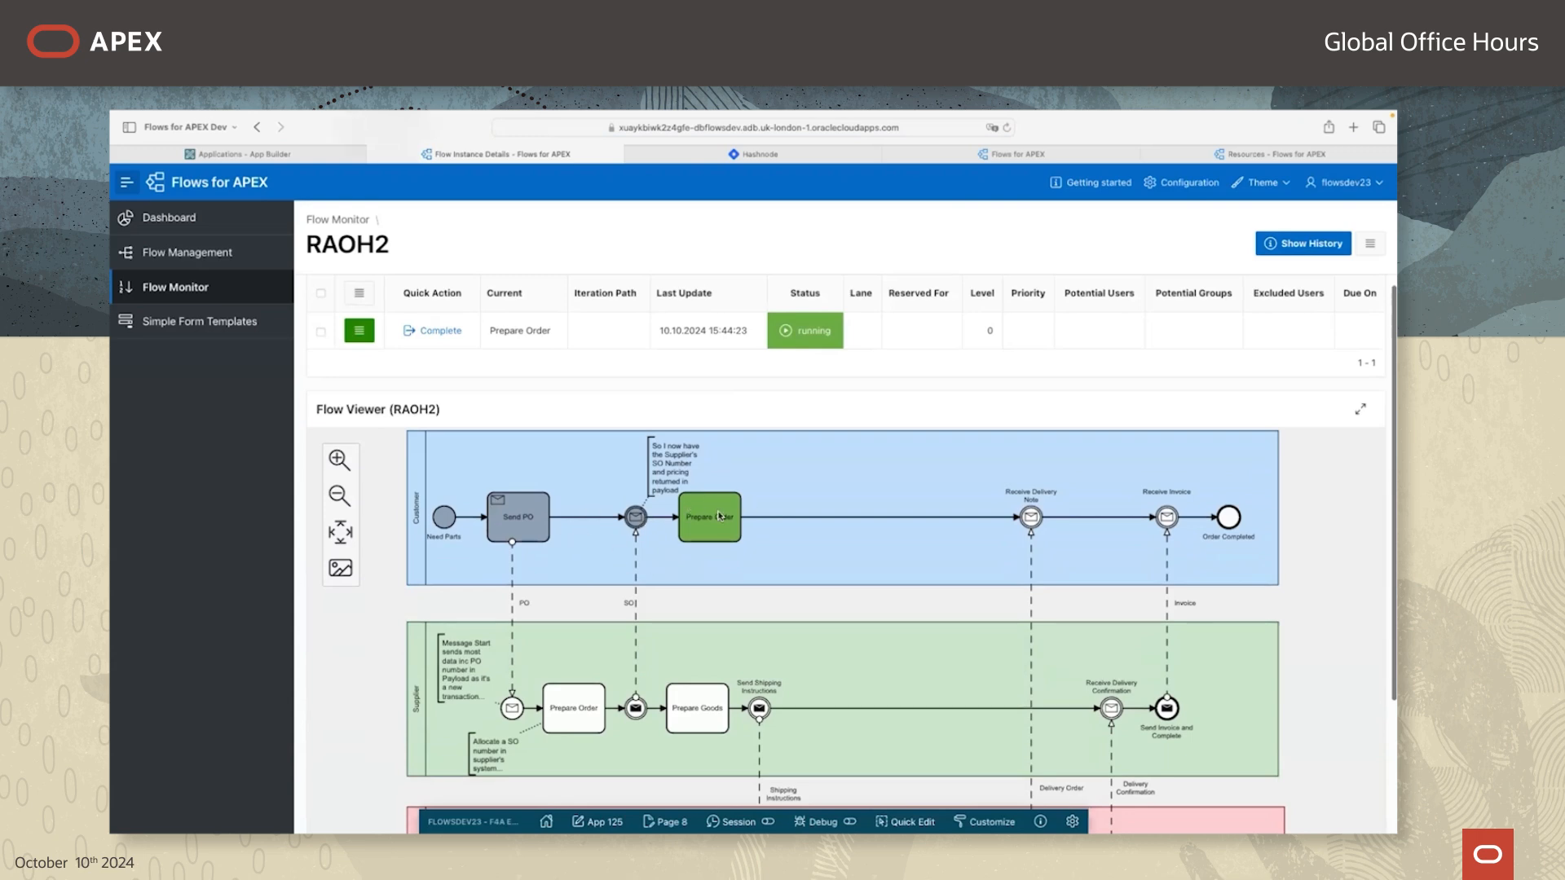
pyautogui.scroll(1, 721, 517)
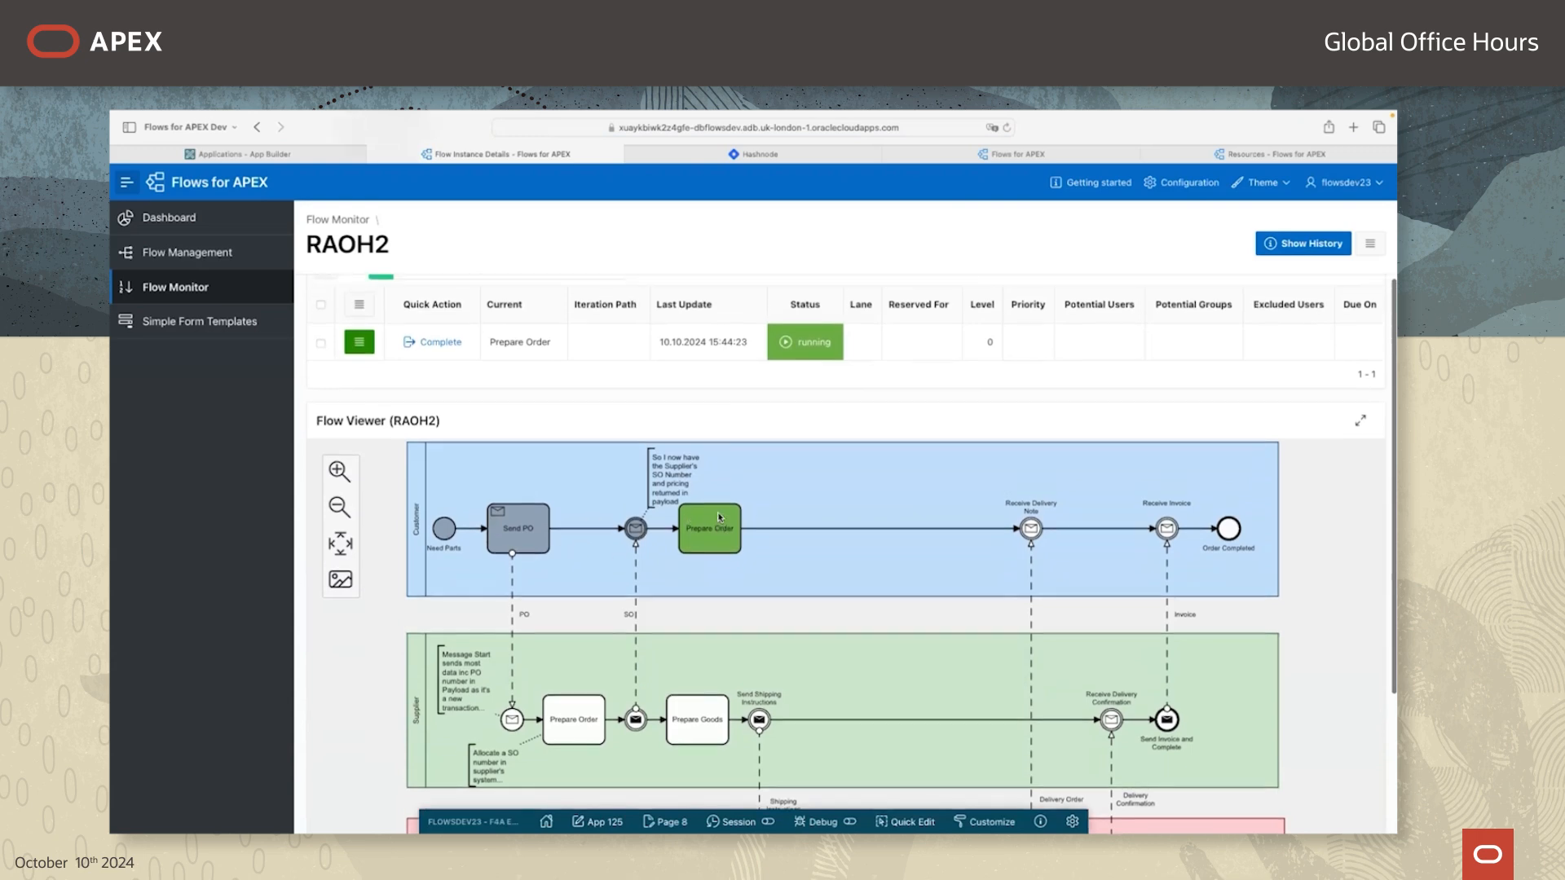
pyautogui.click(441, 344)
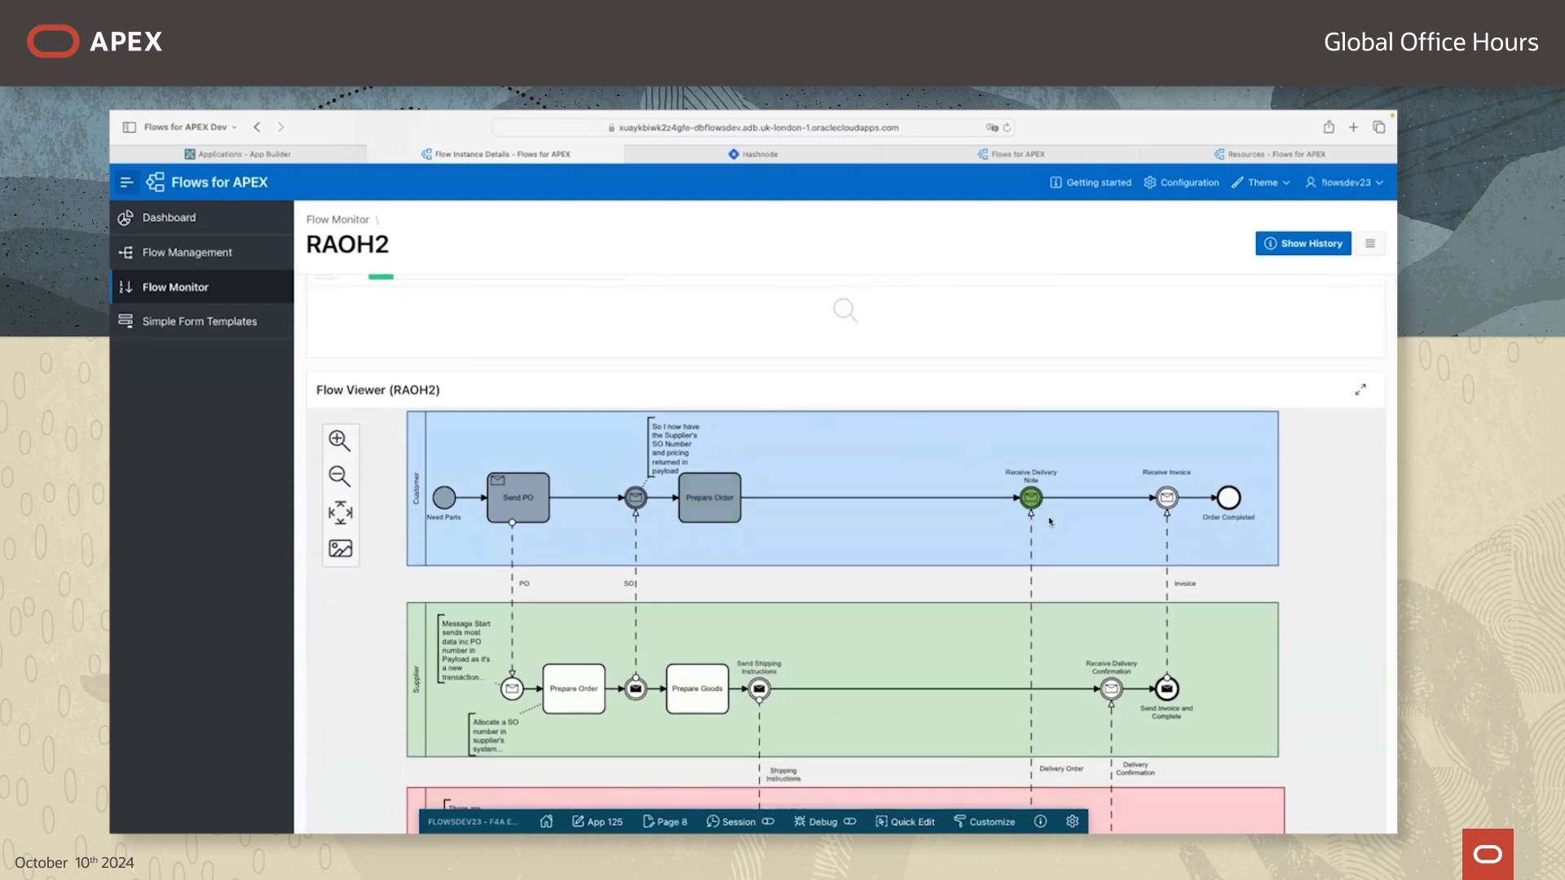
pyautogui.scroll(-3, 1050, 521)
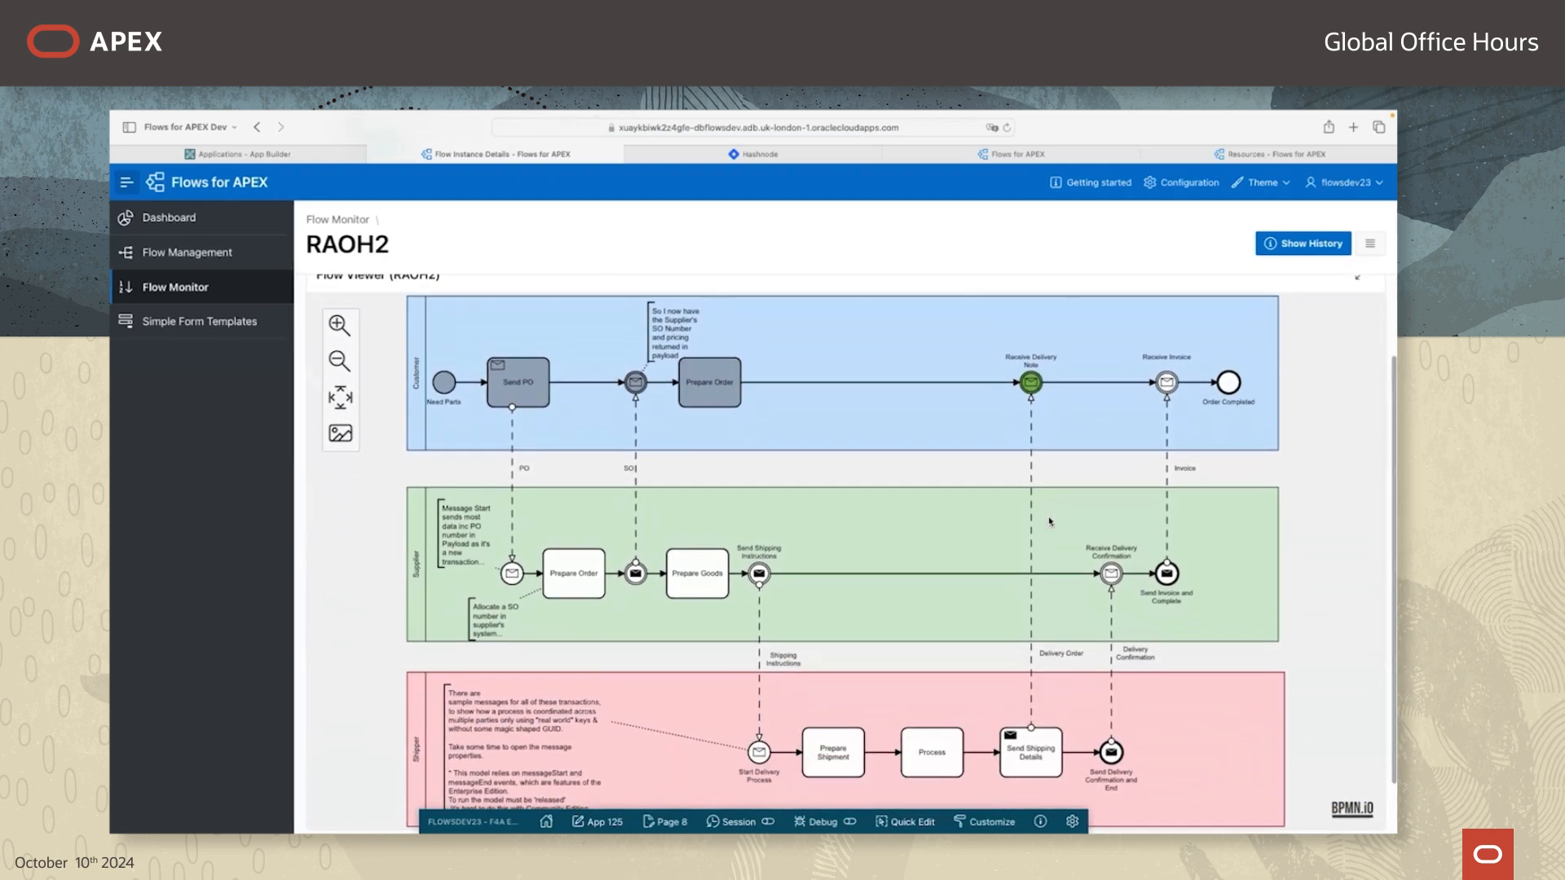
pyautogui.scroll(5, 546, 543)
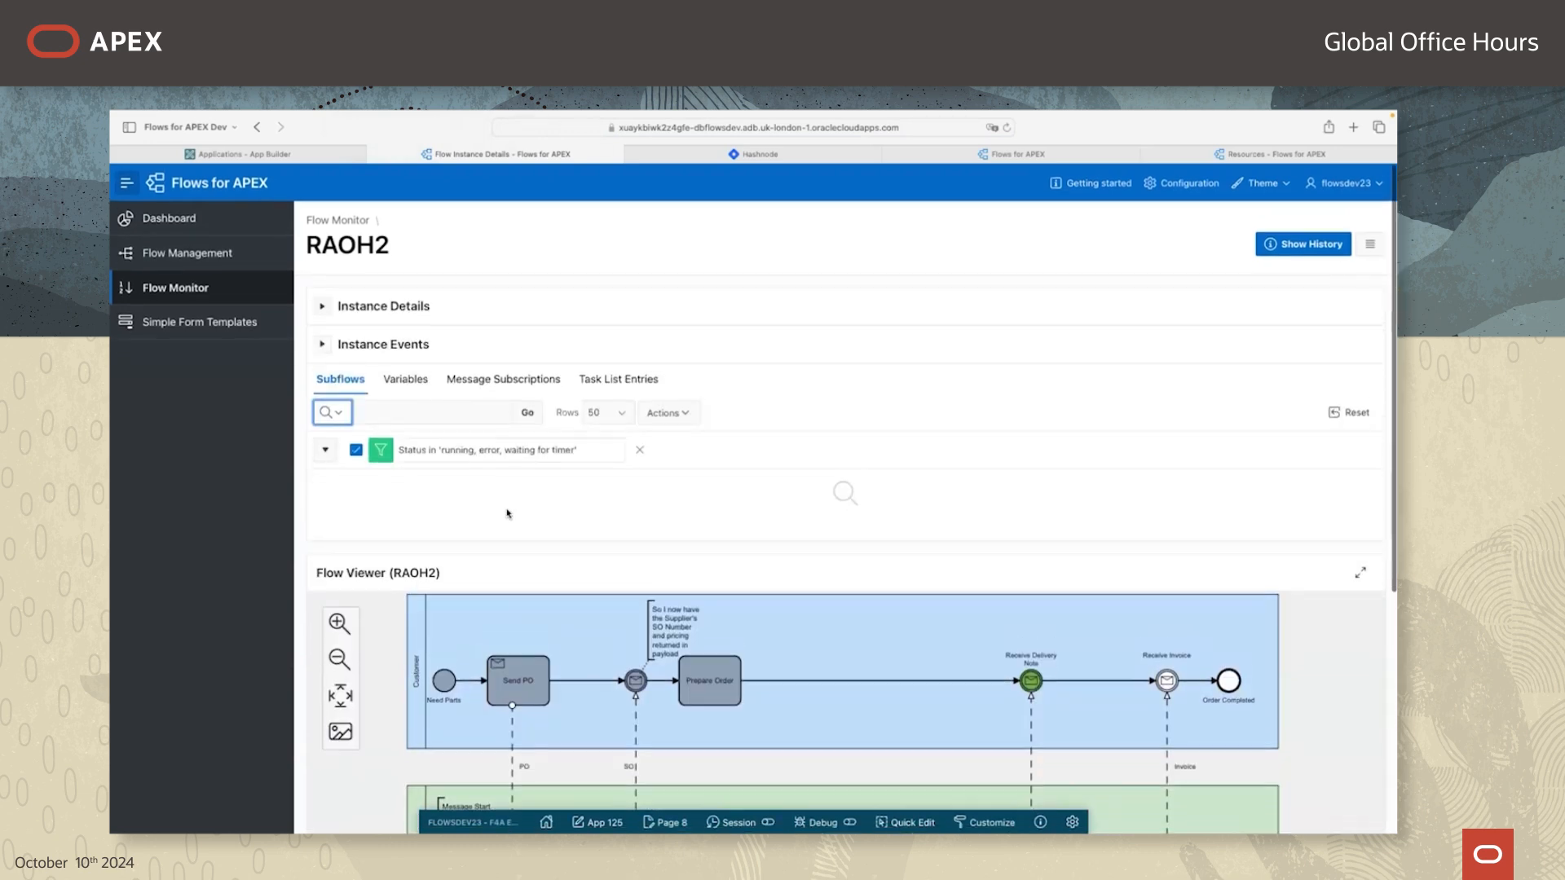
# Step: Open the Started from incoming message instance from the Flow Monitor and complete the supplier's Prepare Goods task, checking the diagram
pyautogui.click(338, 221)
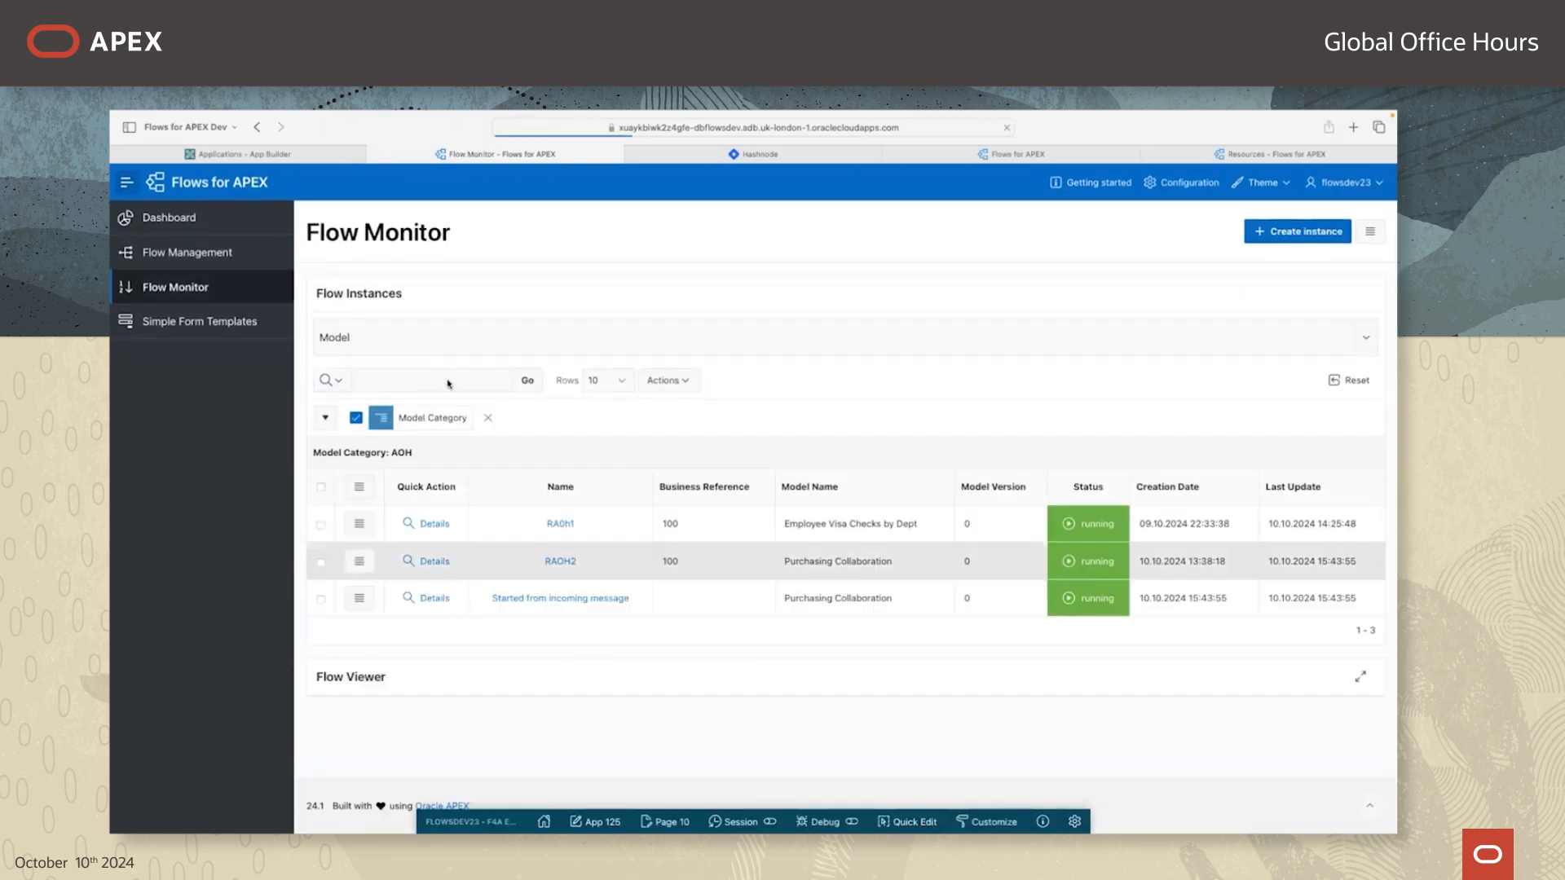
pyautogui.click(431, 603)
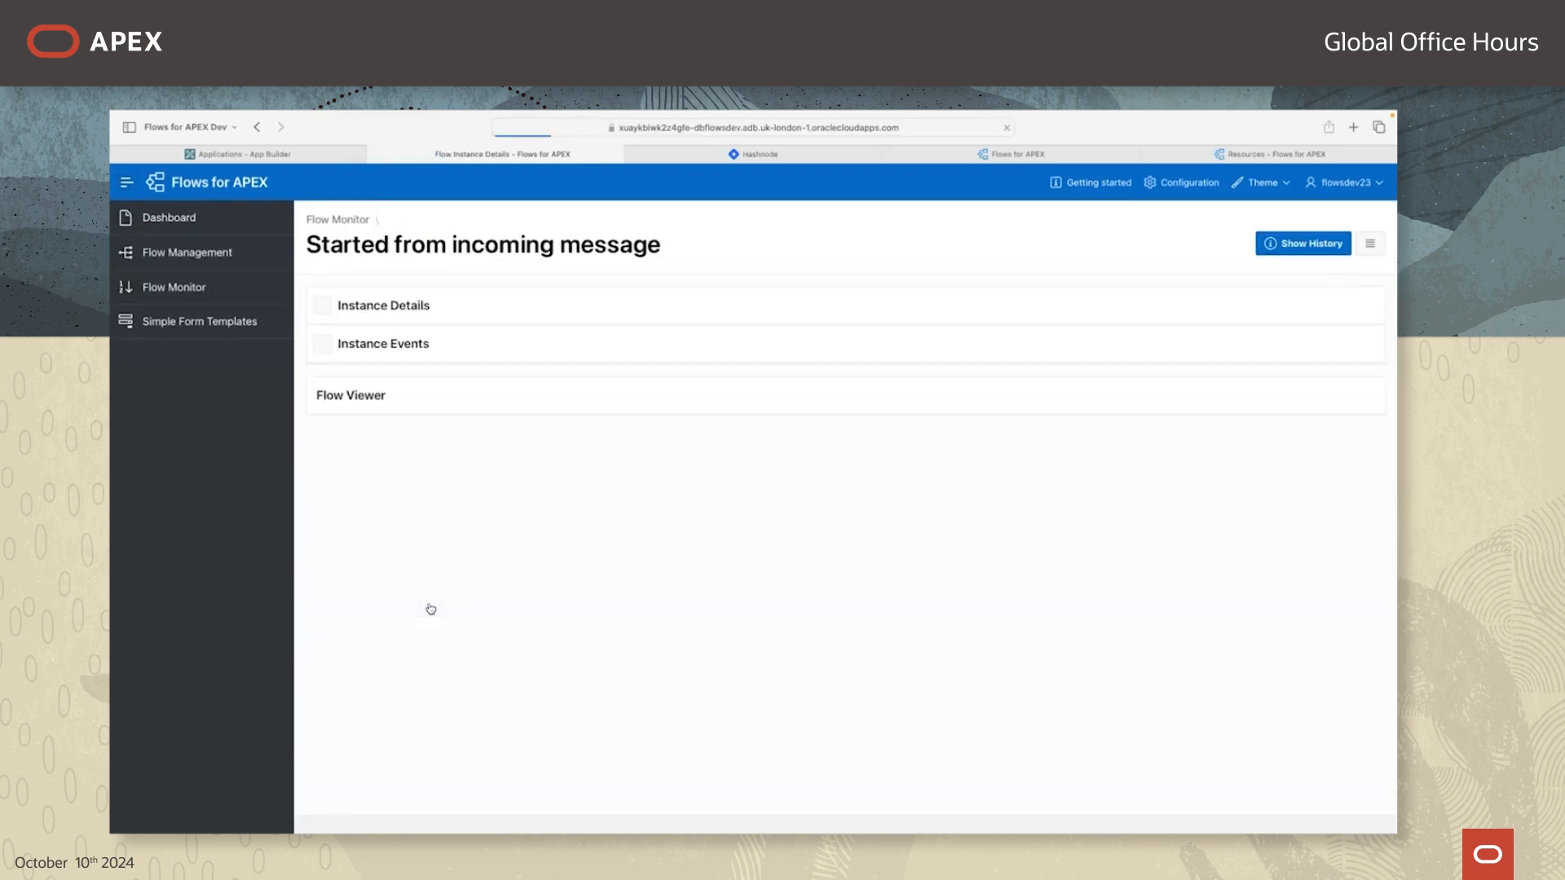
pyautogui.scroll(-5, 568, 739)
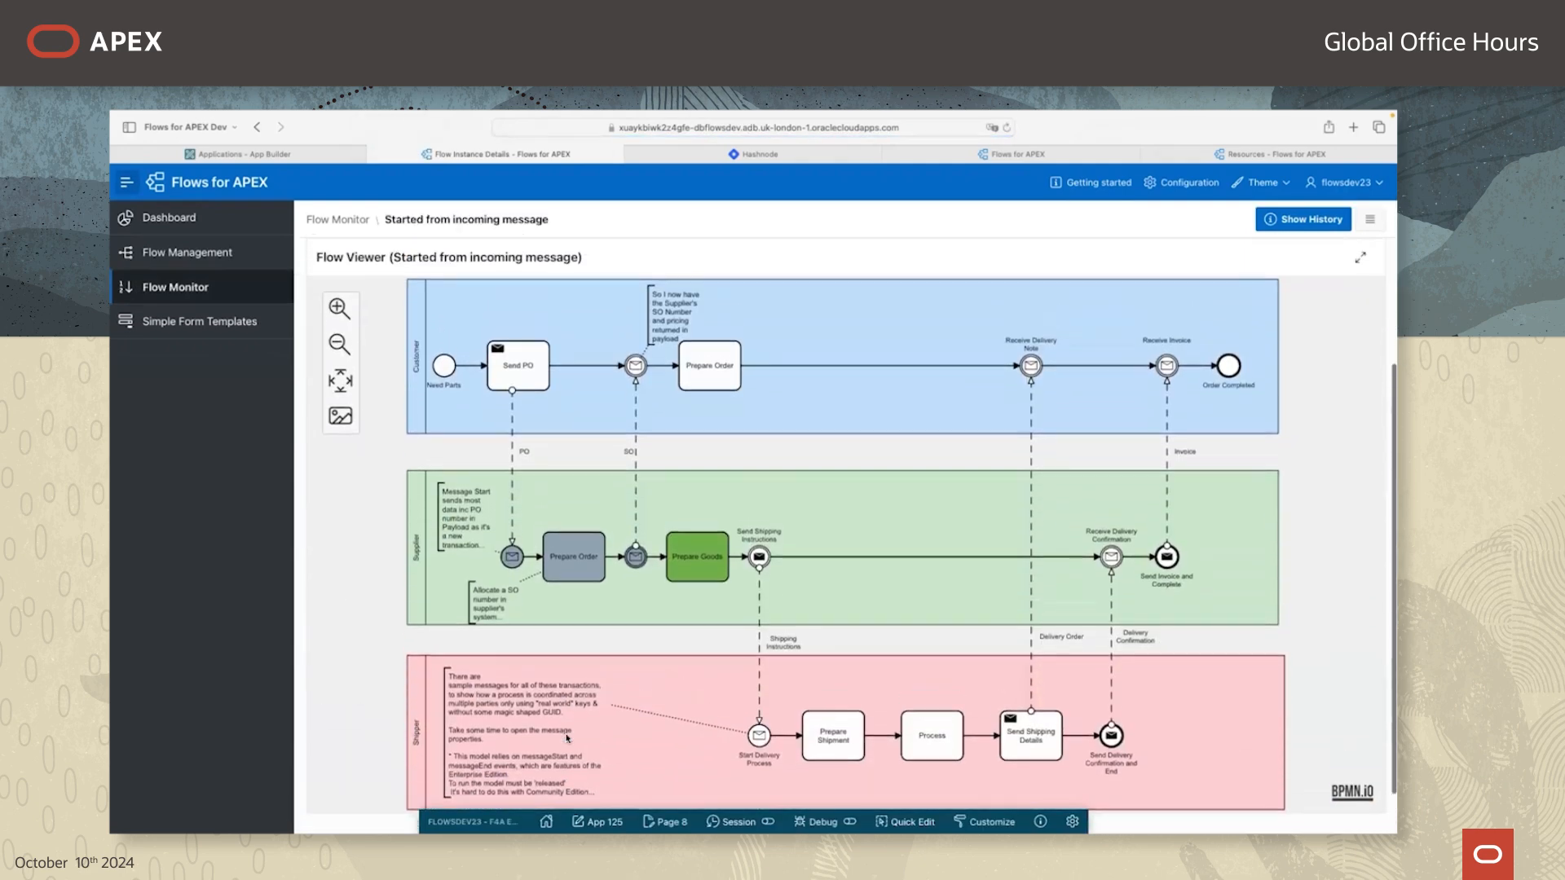
pyautogui.scroll(1, 569, 739)
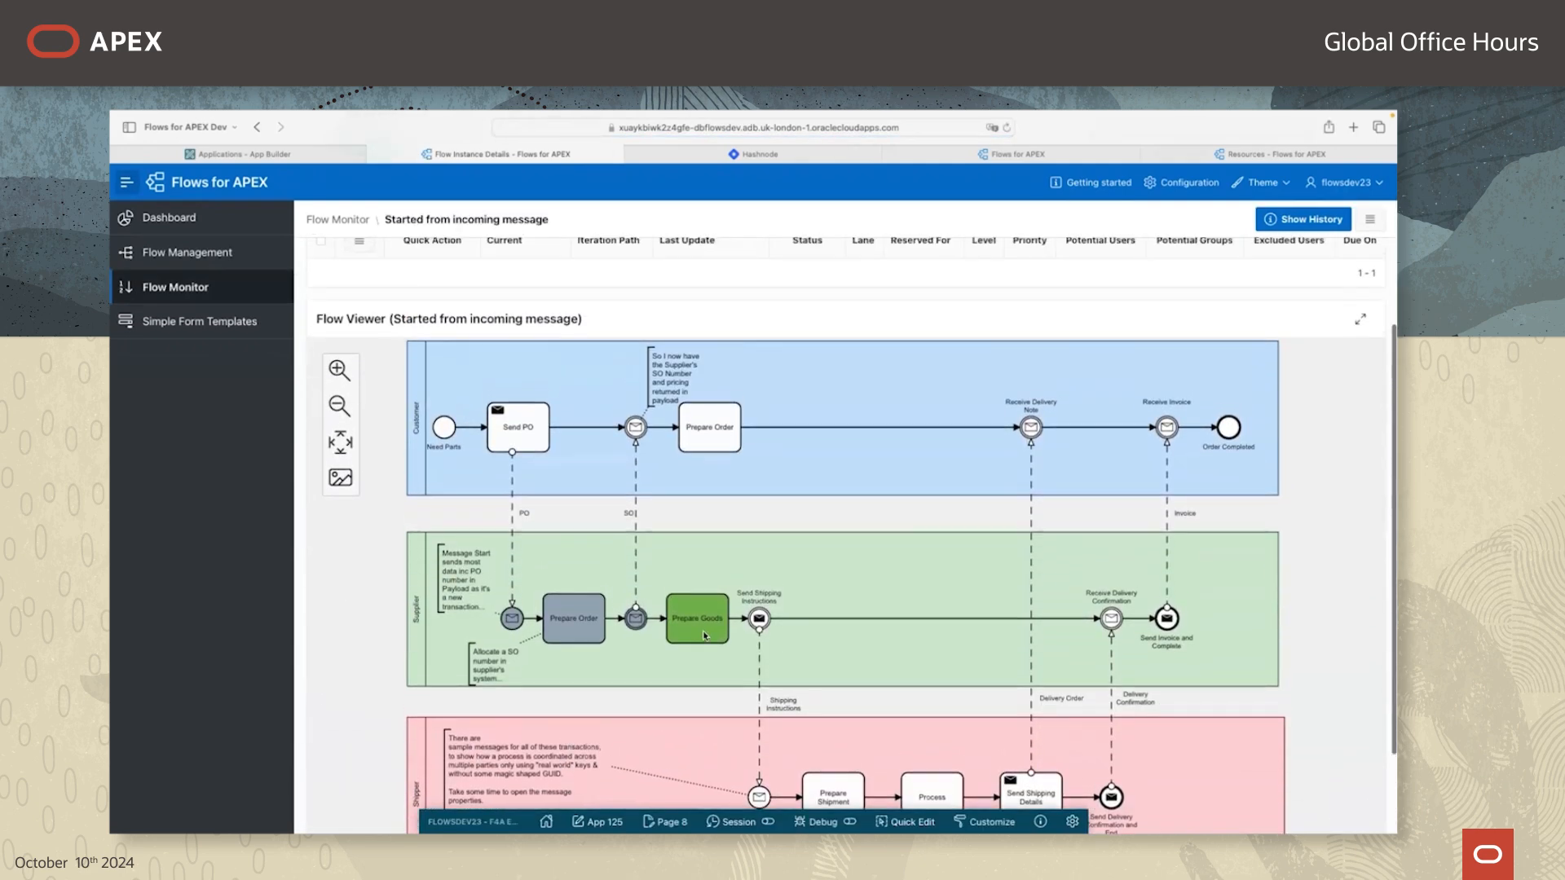
pyautogui.scroll(1, 707, 626)
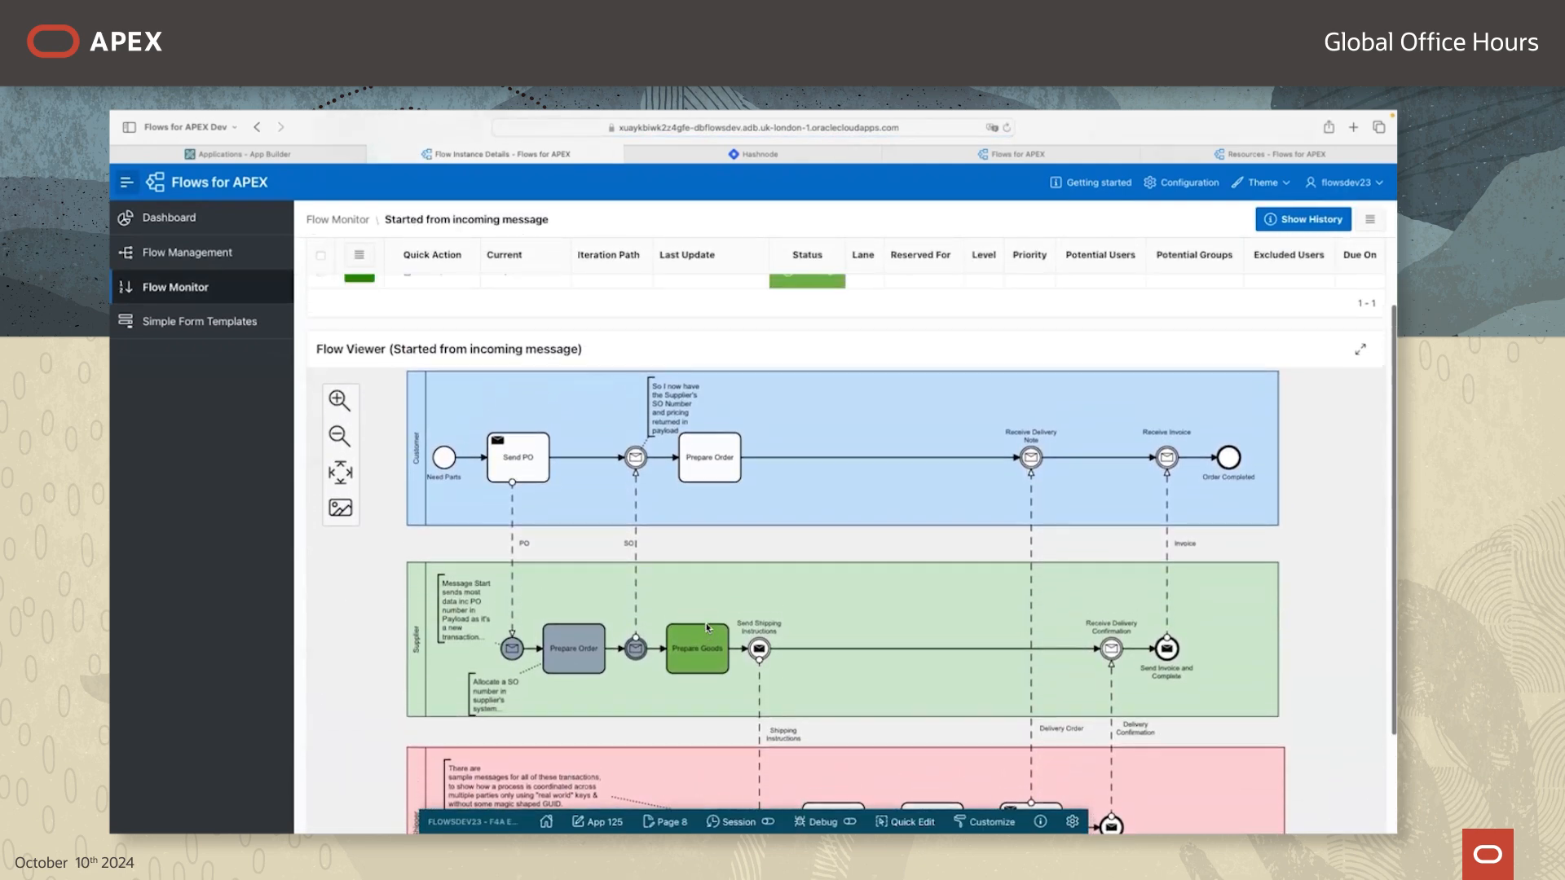
pyautogui.scroll(1, 707, 627)
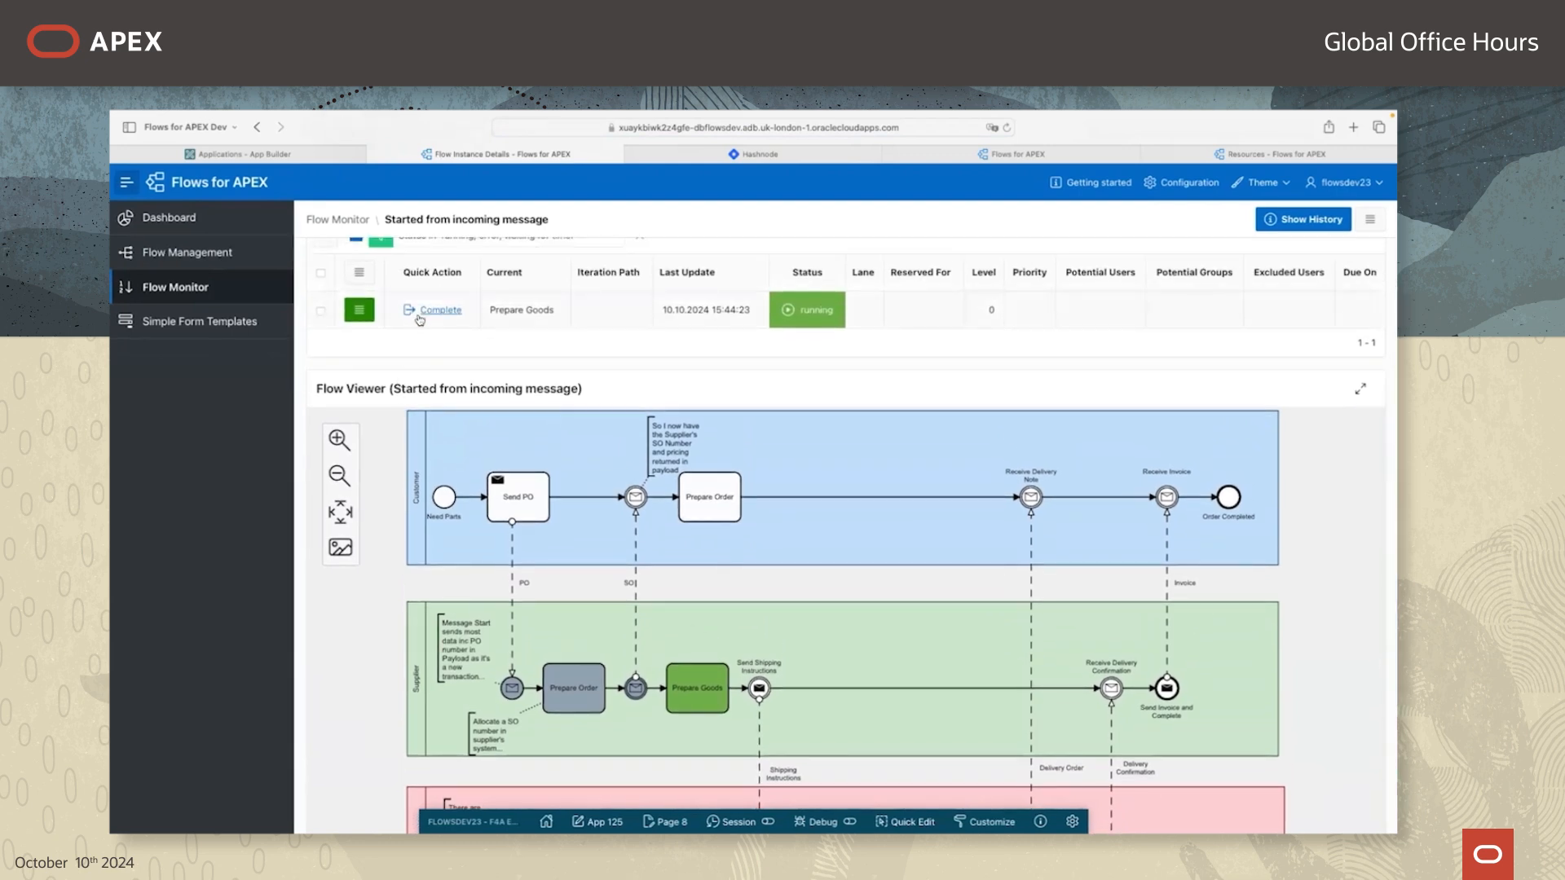
pyautogui.click(421, 316)
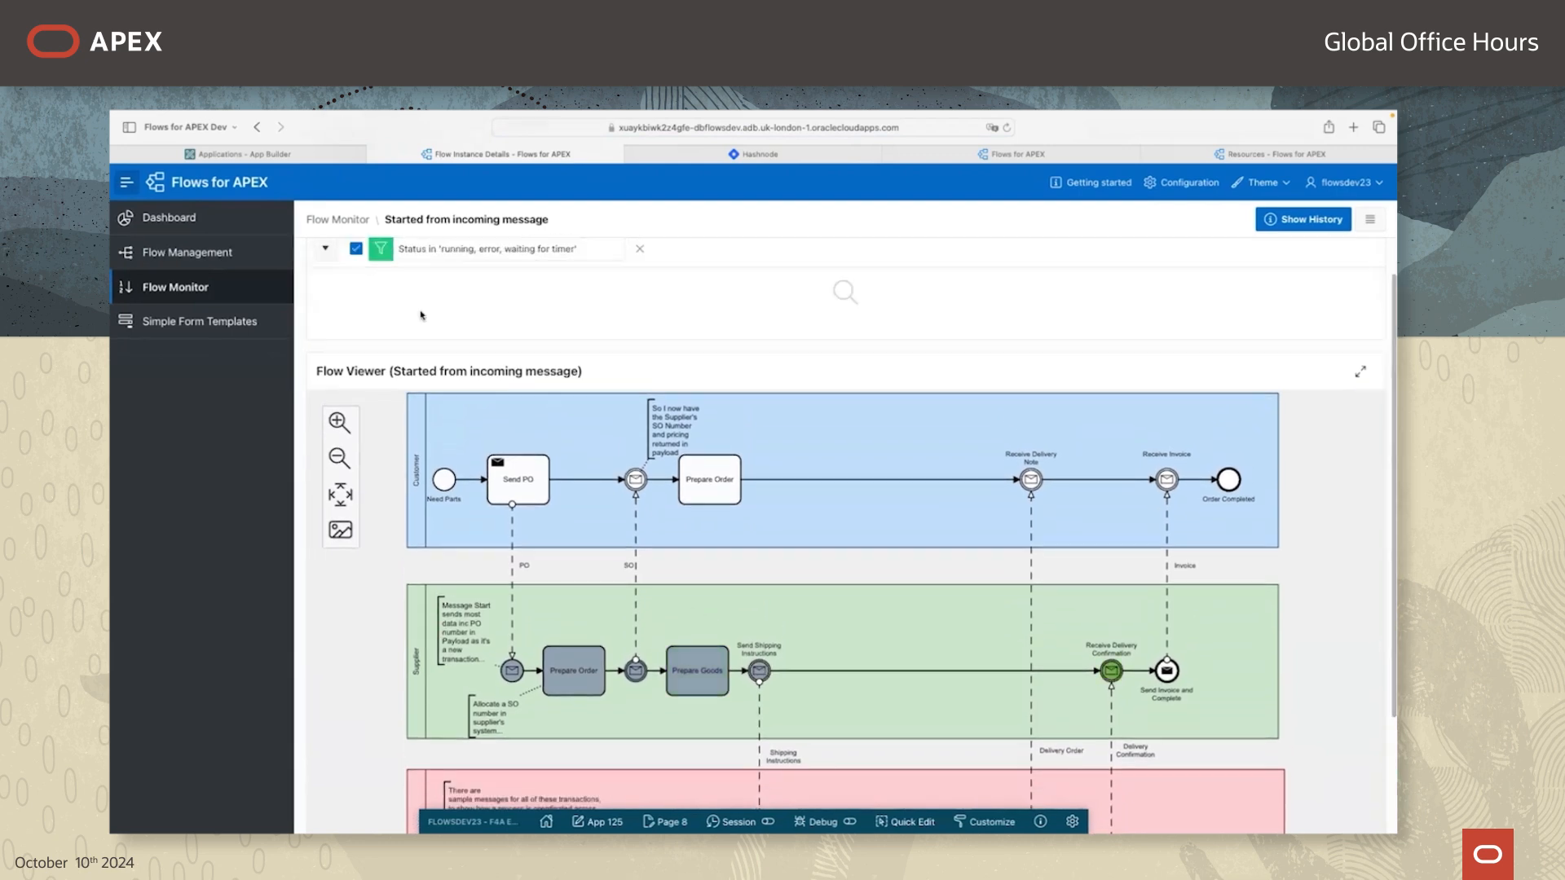
pyautogui.scroll(-3, 760, 632)
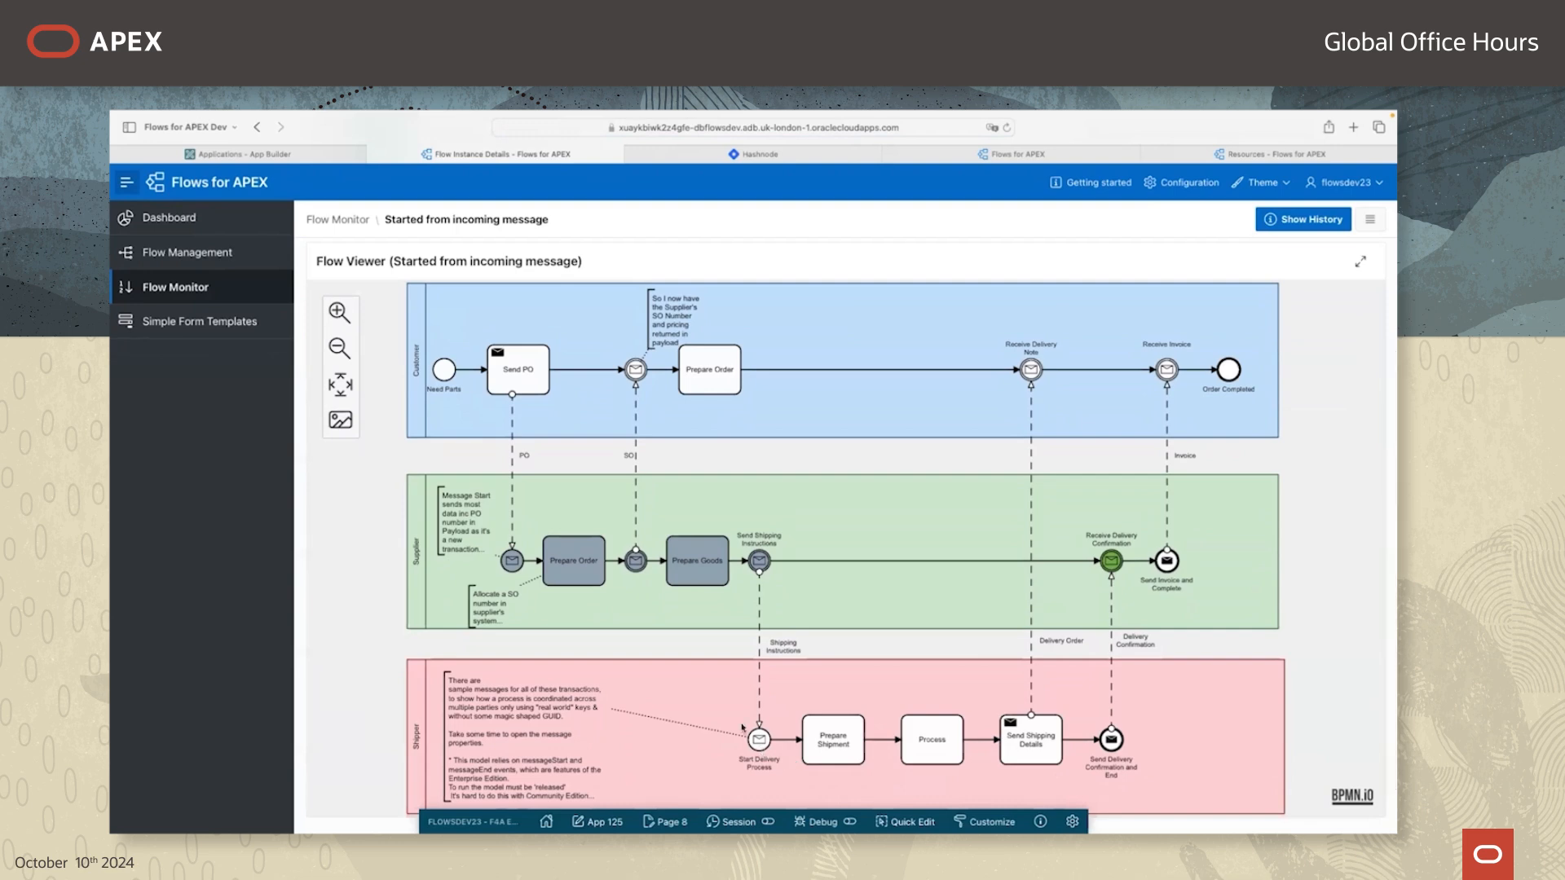
pyautogui.scroll(5, 635, 577)
pyautogui.scroll(-2, 635, 576)
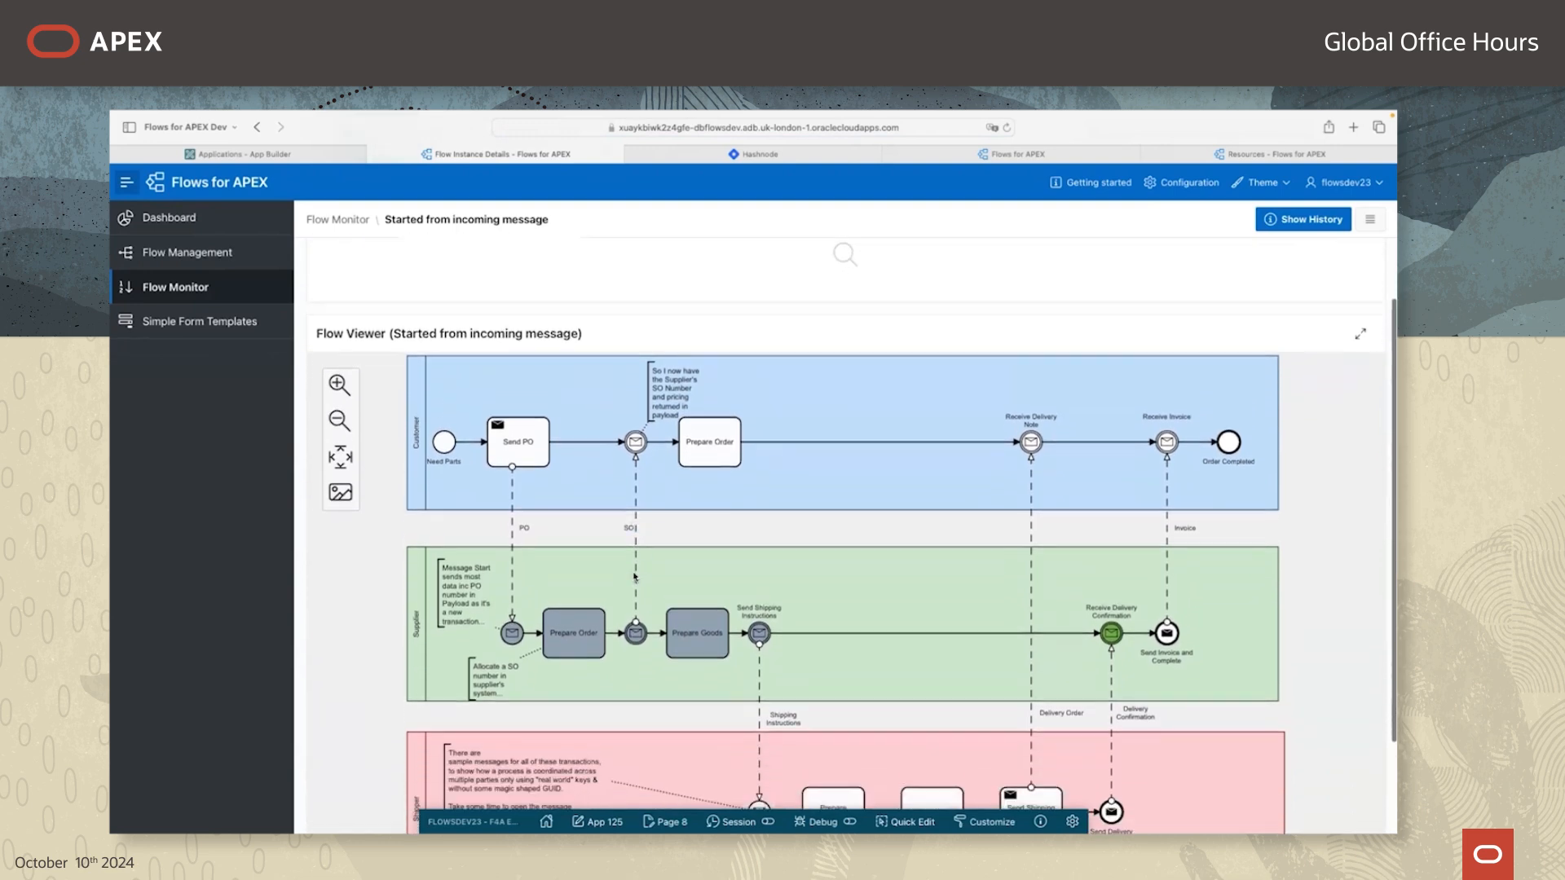
pyautogui.scroll(3, 635, 577)
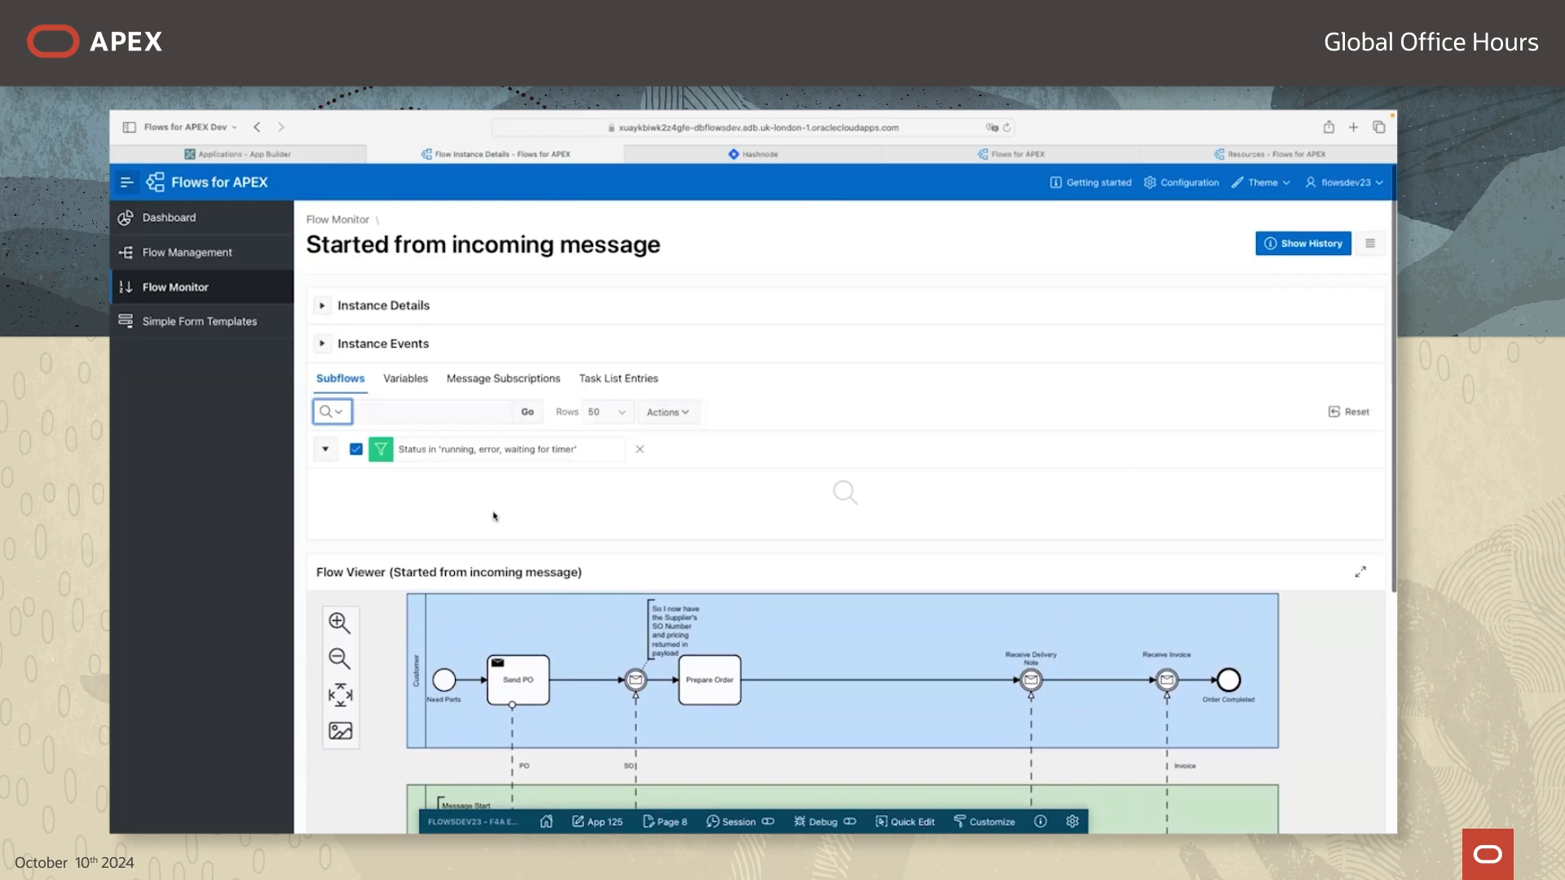
# Step: Open the Started from incoming message instance created at 15:45:06 from the Flow Monitor and complete the shipper's Prepare Shipment task
pyautogui.click(324, 221)
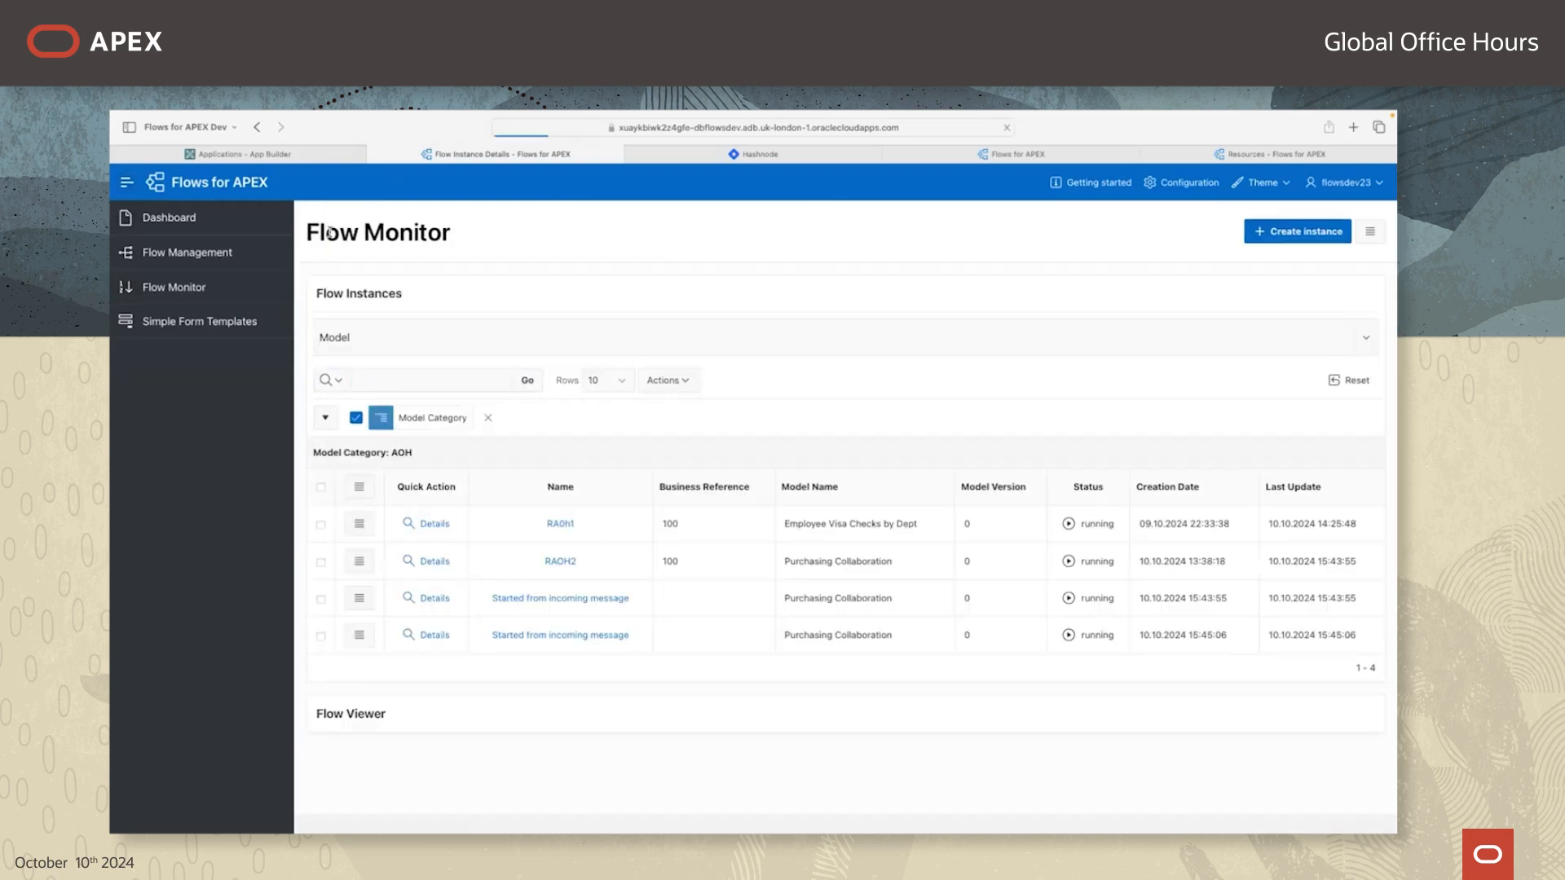
pyautogui.click(434, 635)
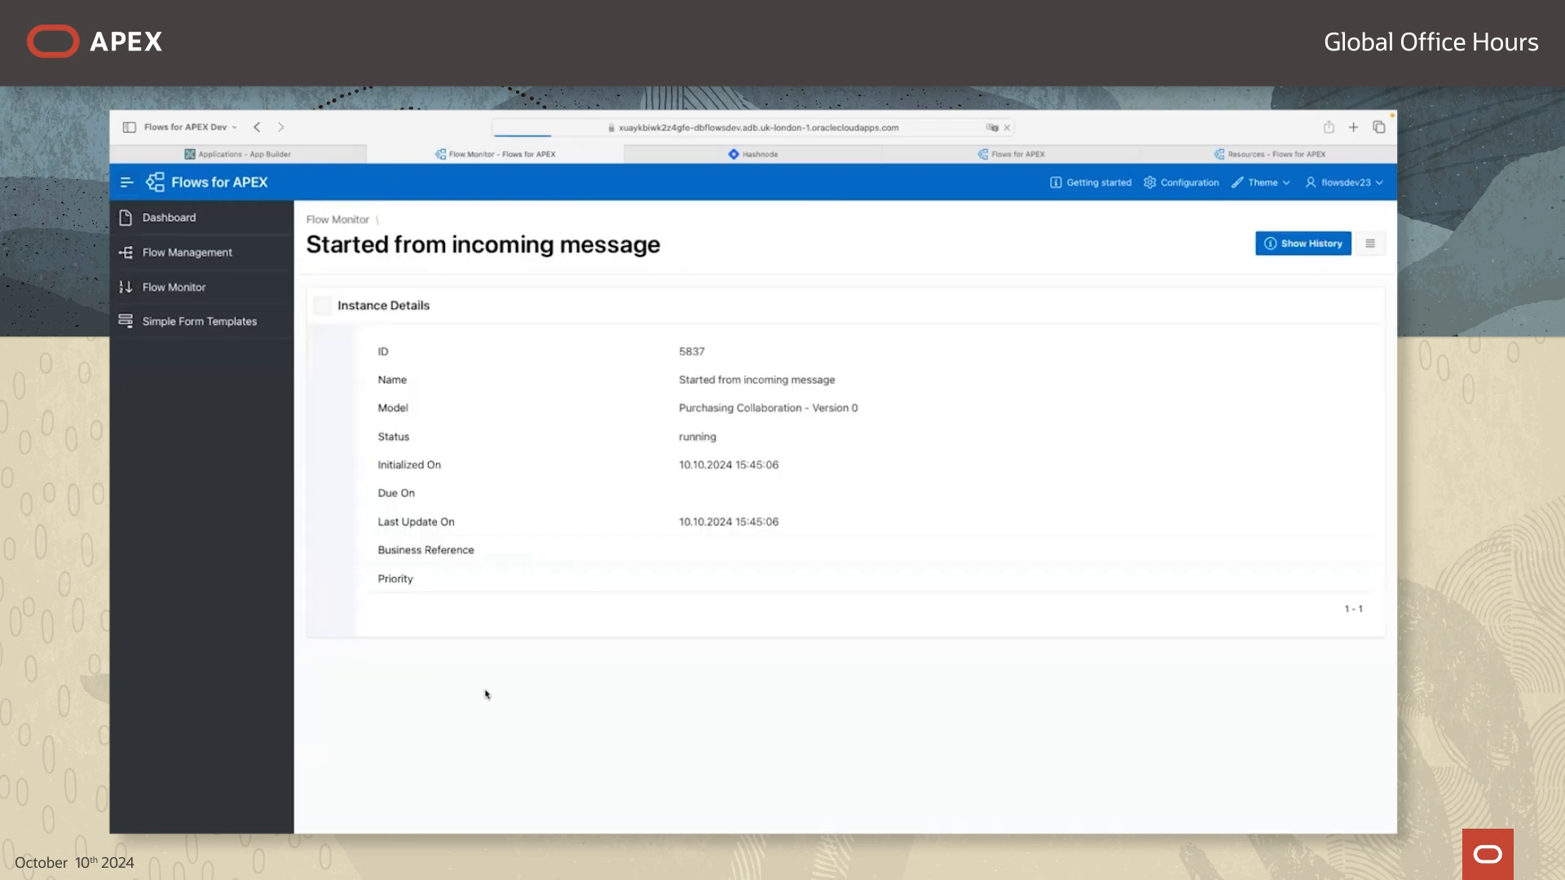
pyautogui.scroll(-10, 757, 527)
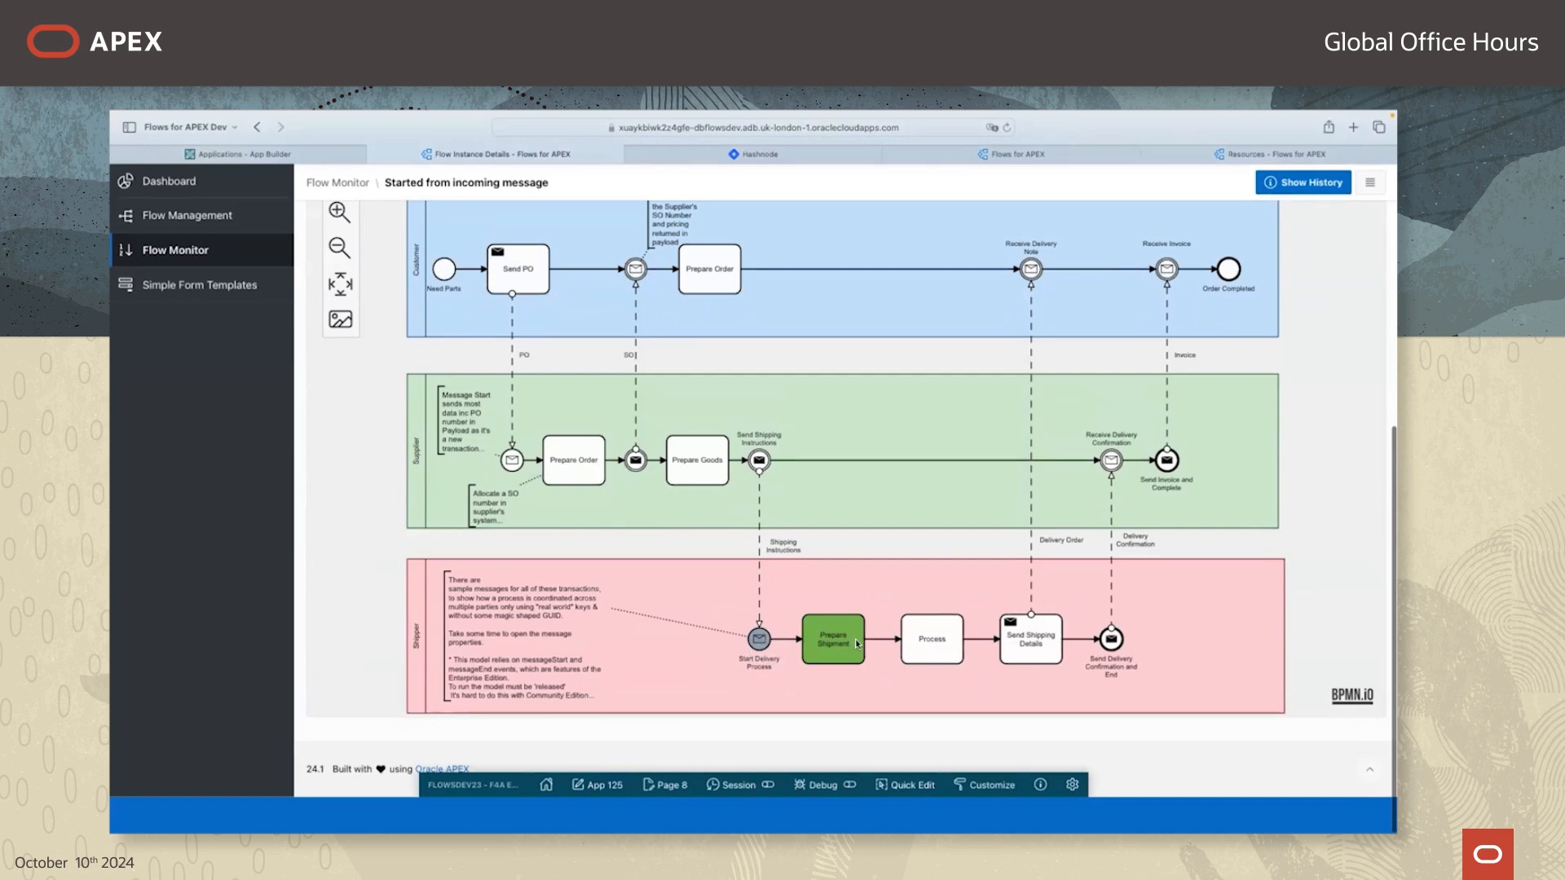
pyautogui.scroll(2, 858, 640)
pyautogui.scroll(5, 860, 642)
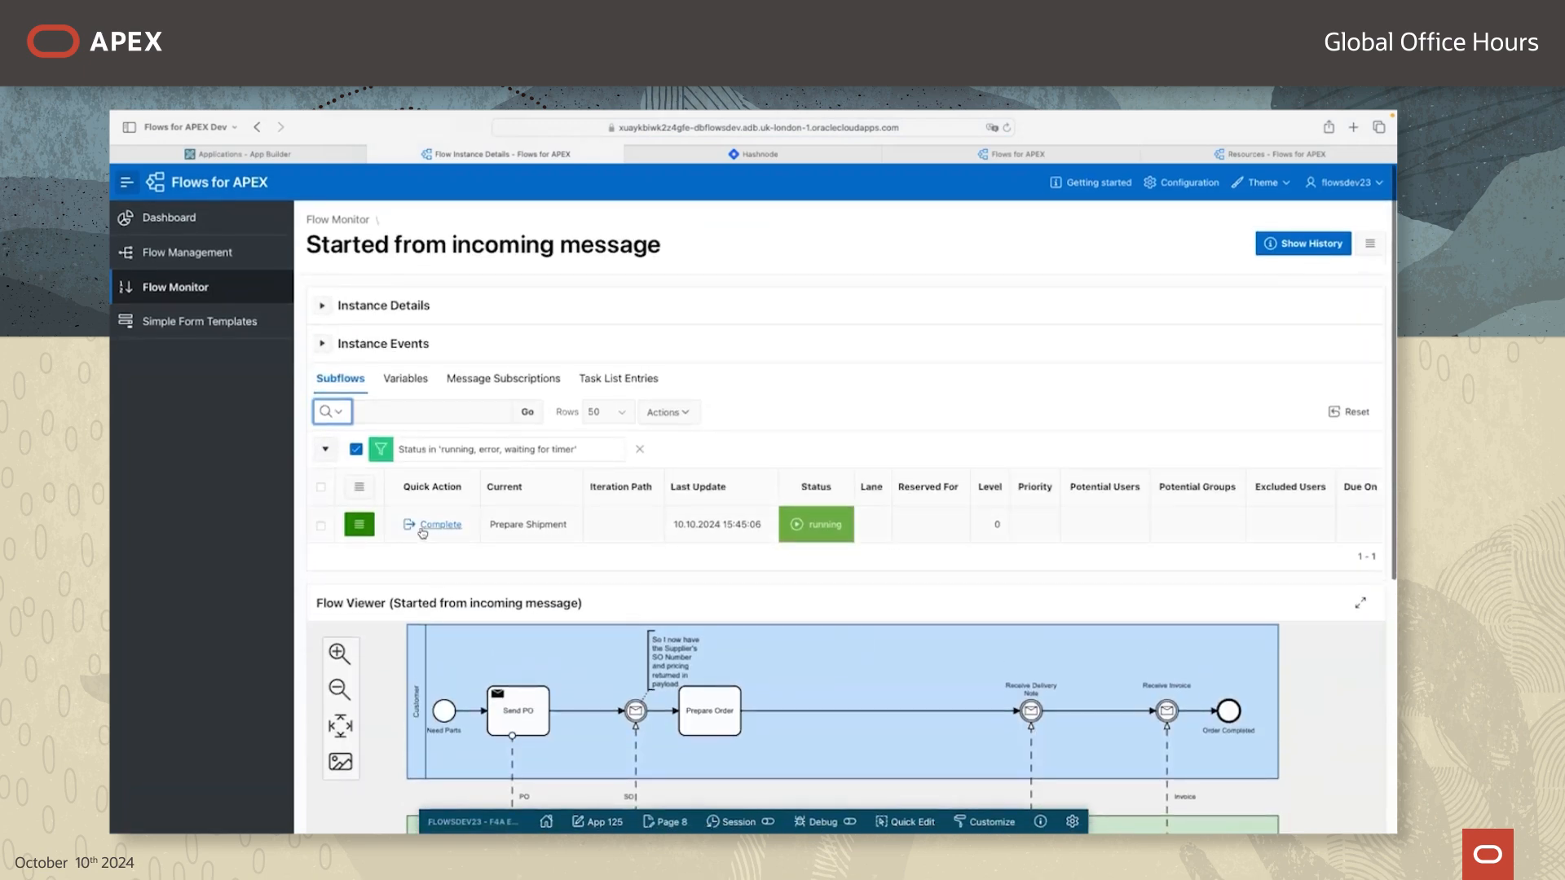
pyautogui.scroll(-5, 475, 617)
# Step: Complete the shipper's Process task and examine the shipper pool's progress in the Flow Viewer
pyautogui.scroll(5, 475, 617)
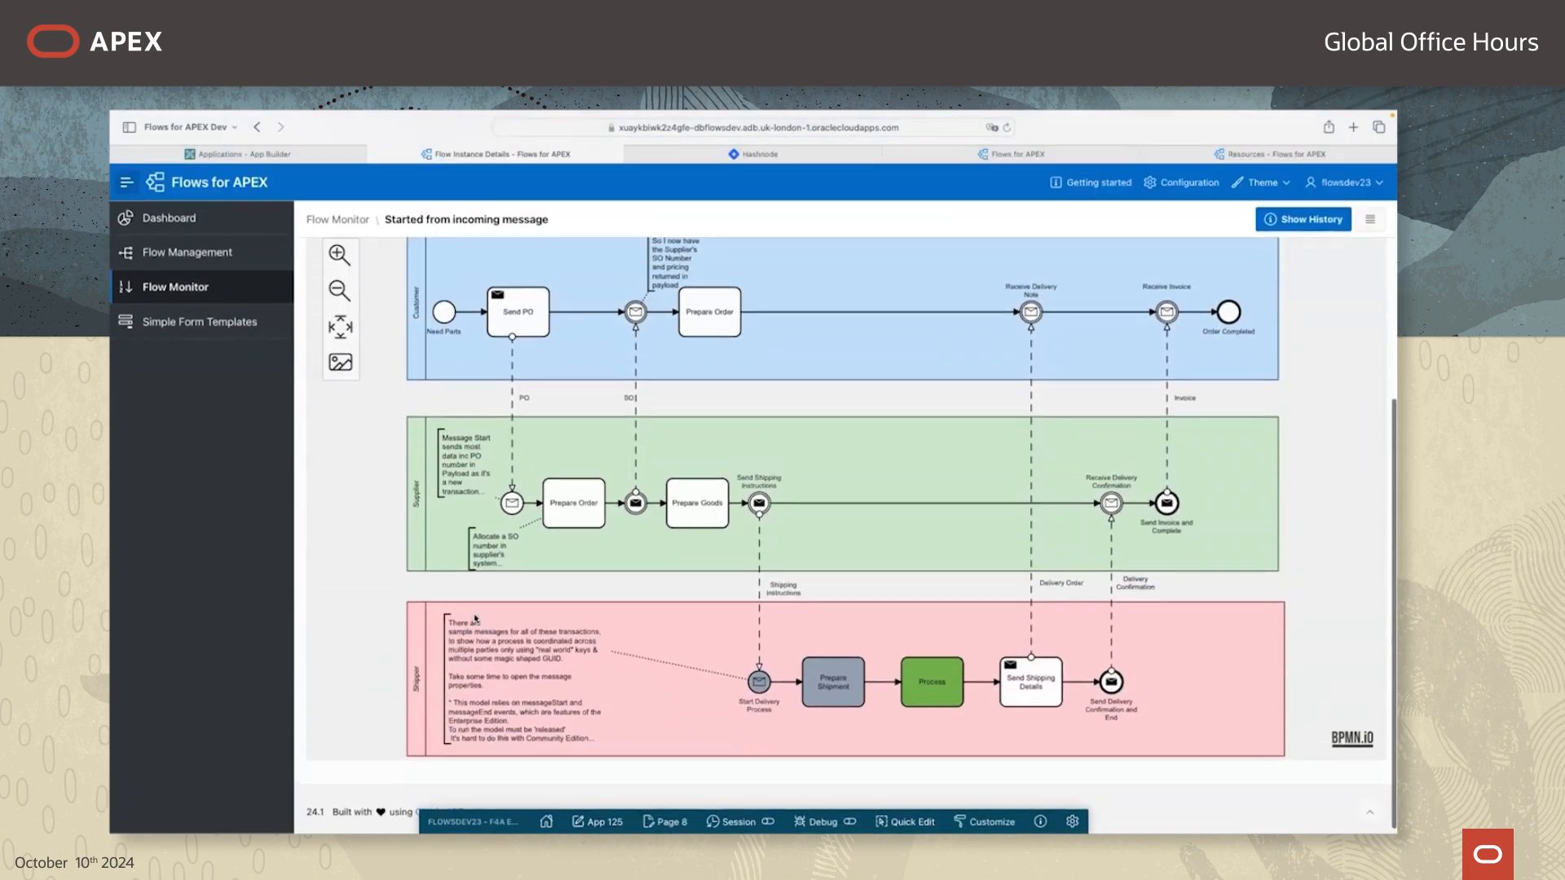
pyautogui.click(455, 524)
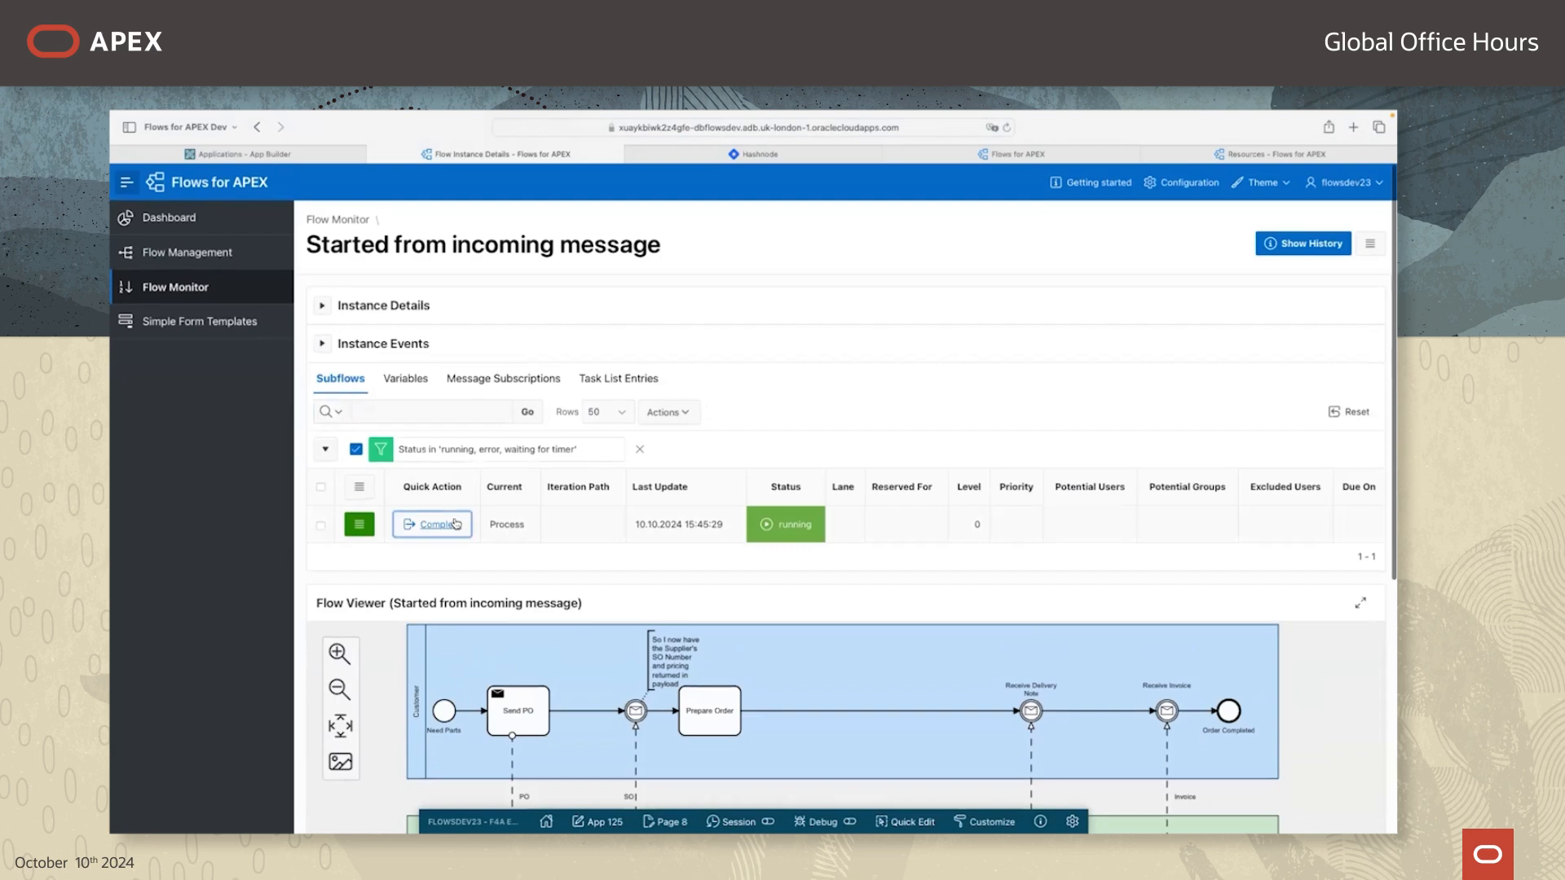
pyautogui.scroll(-1, 596, 640)
pyautogui.scroll(-4, 597, 641)
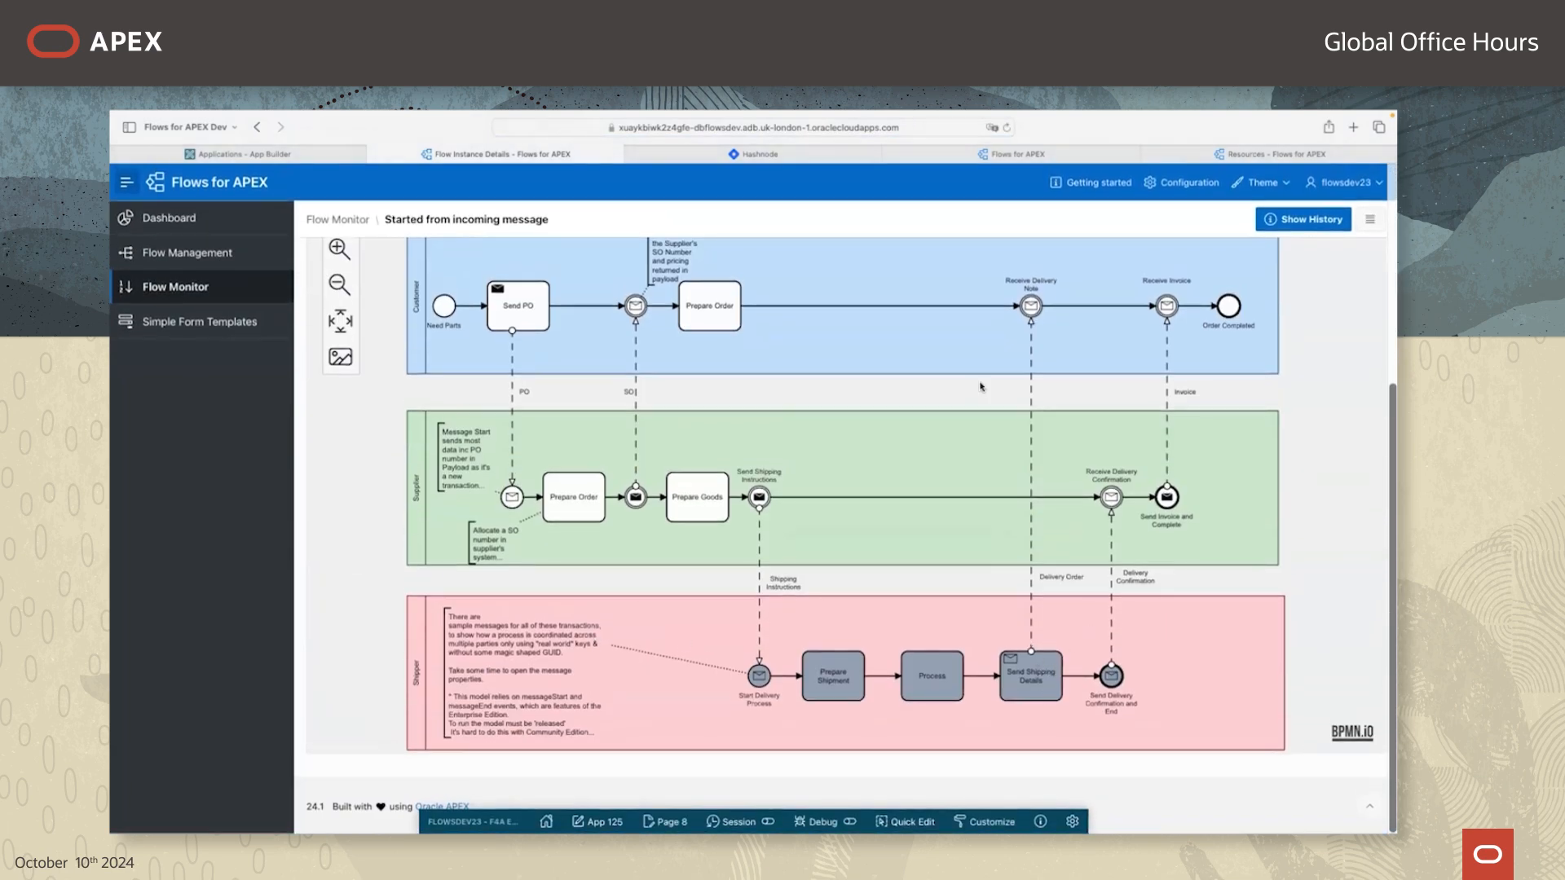
pyautogui.scroll(1, 1032, 311)
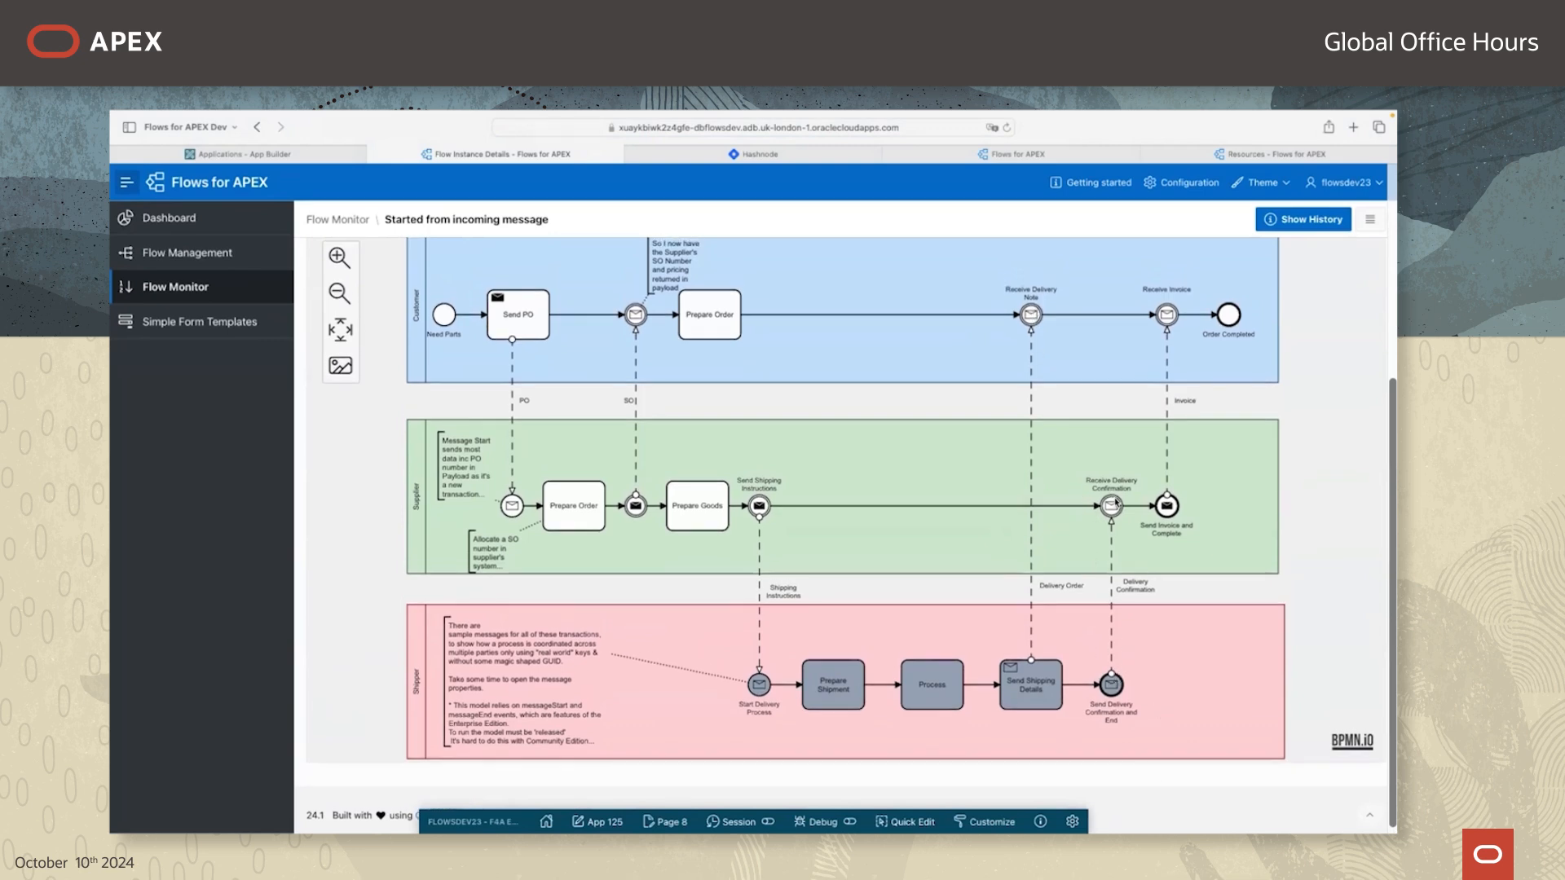
pyautogui.scroll(8, 1115, 503)
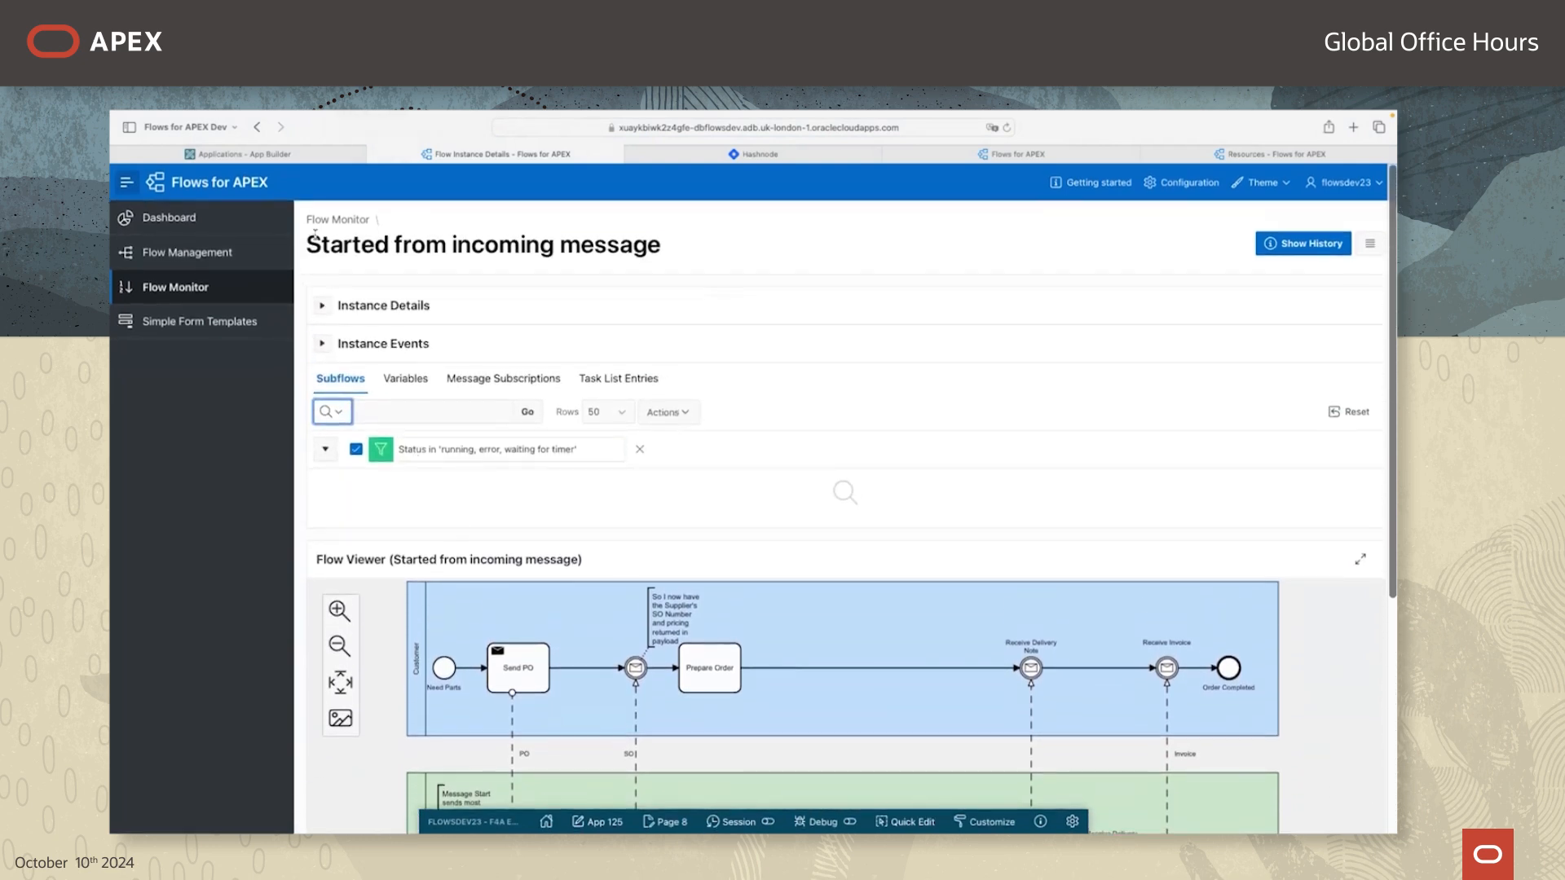
# Step: Return to the Flow Monitor, open the Started from incoming message instance created at 15:43:55, and examine its supplier pool
pyautogui.click(315, 220)
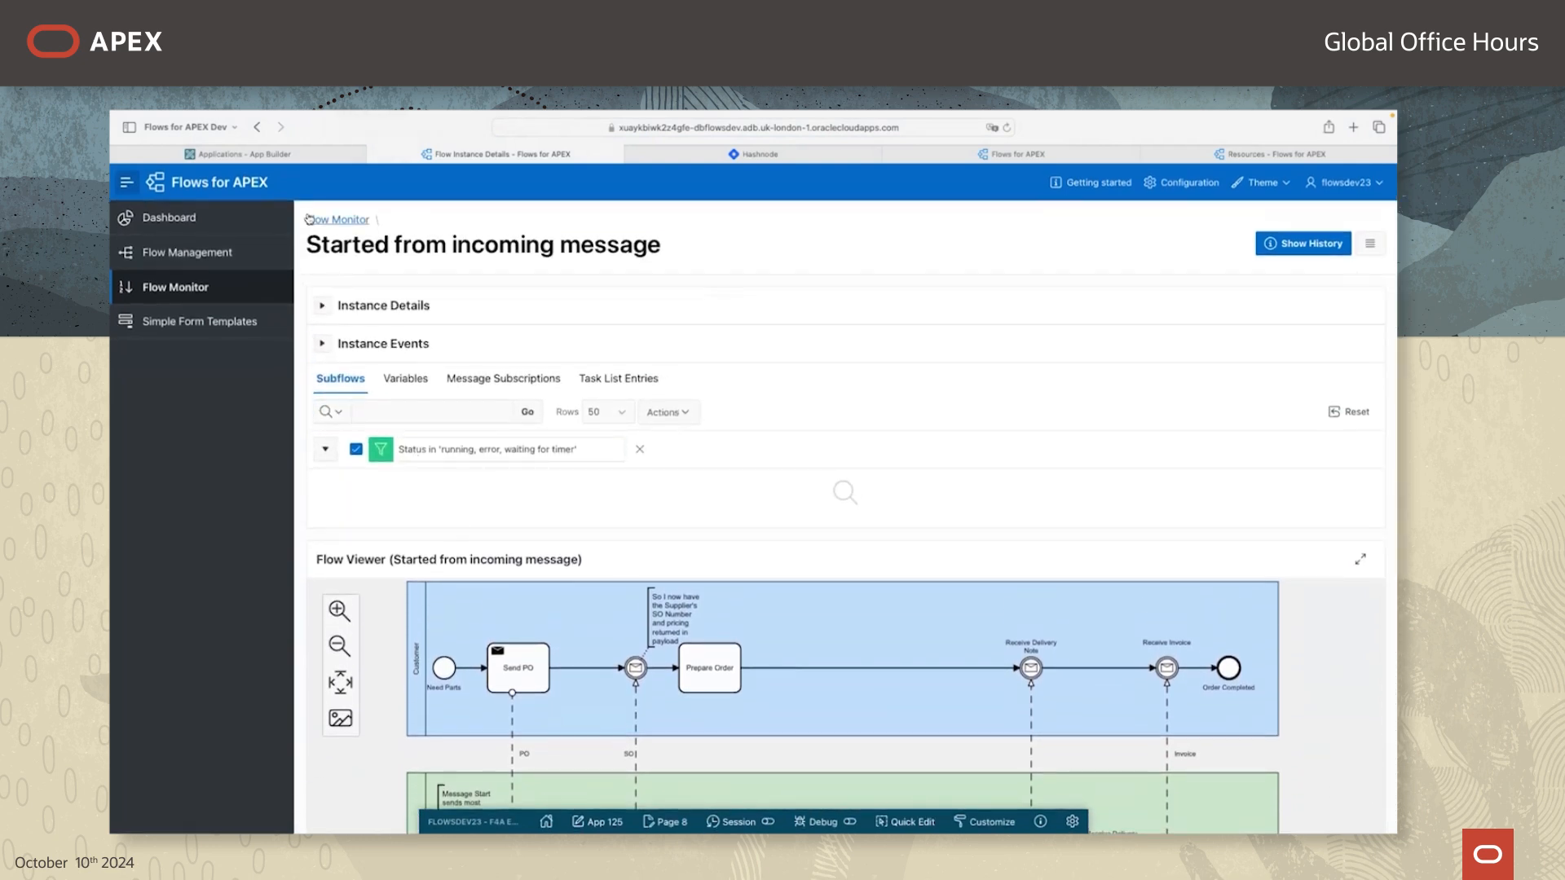
pyautogui.click(436, 633)
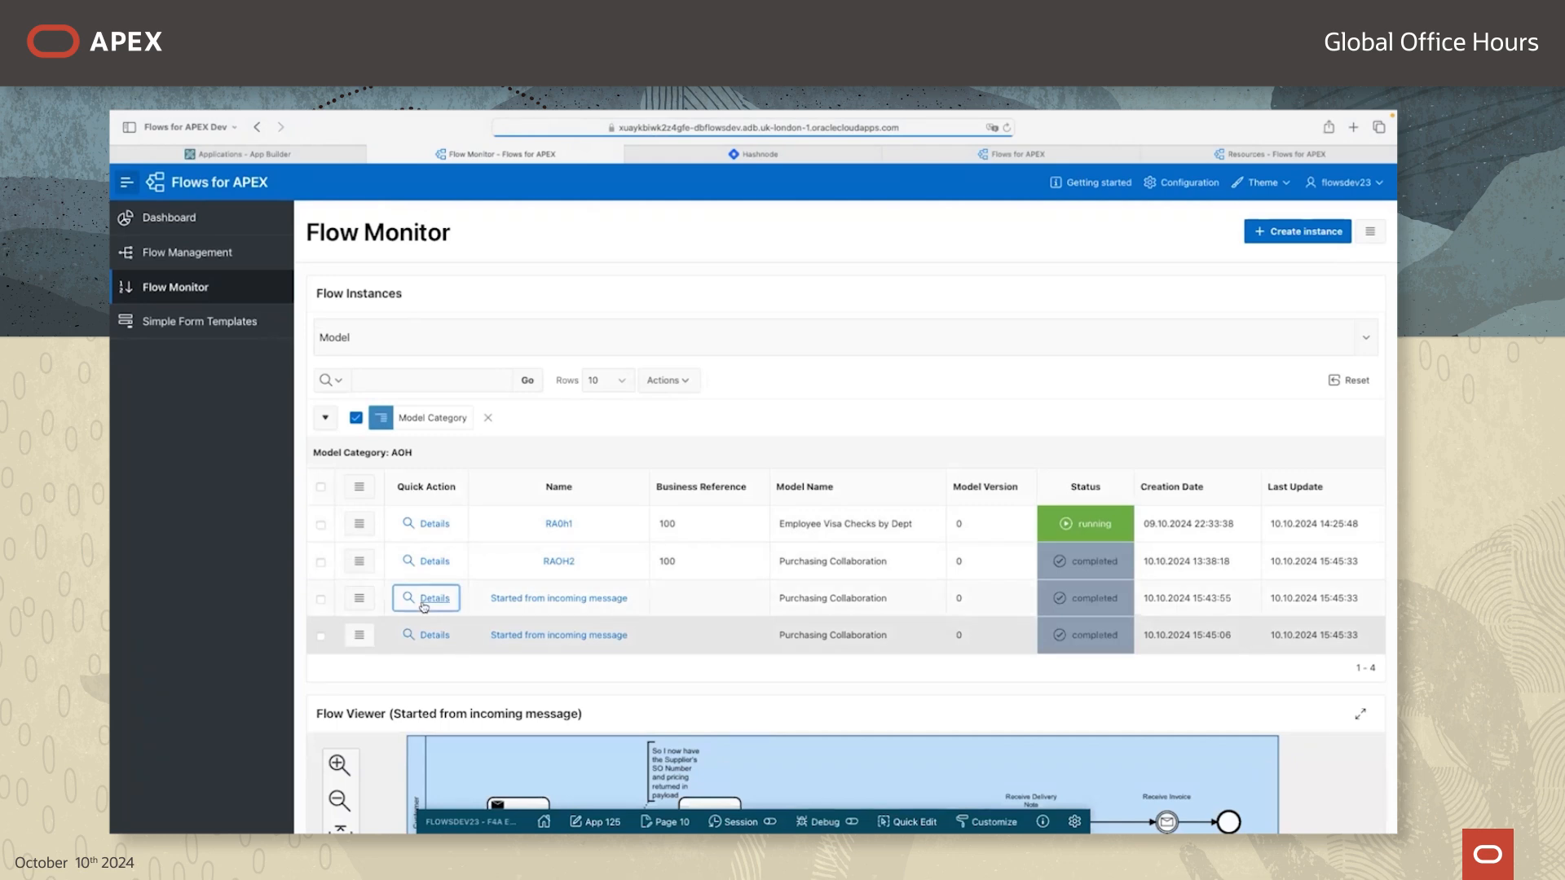
pyautogui.scroll(-3, 668, 613)
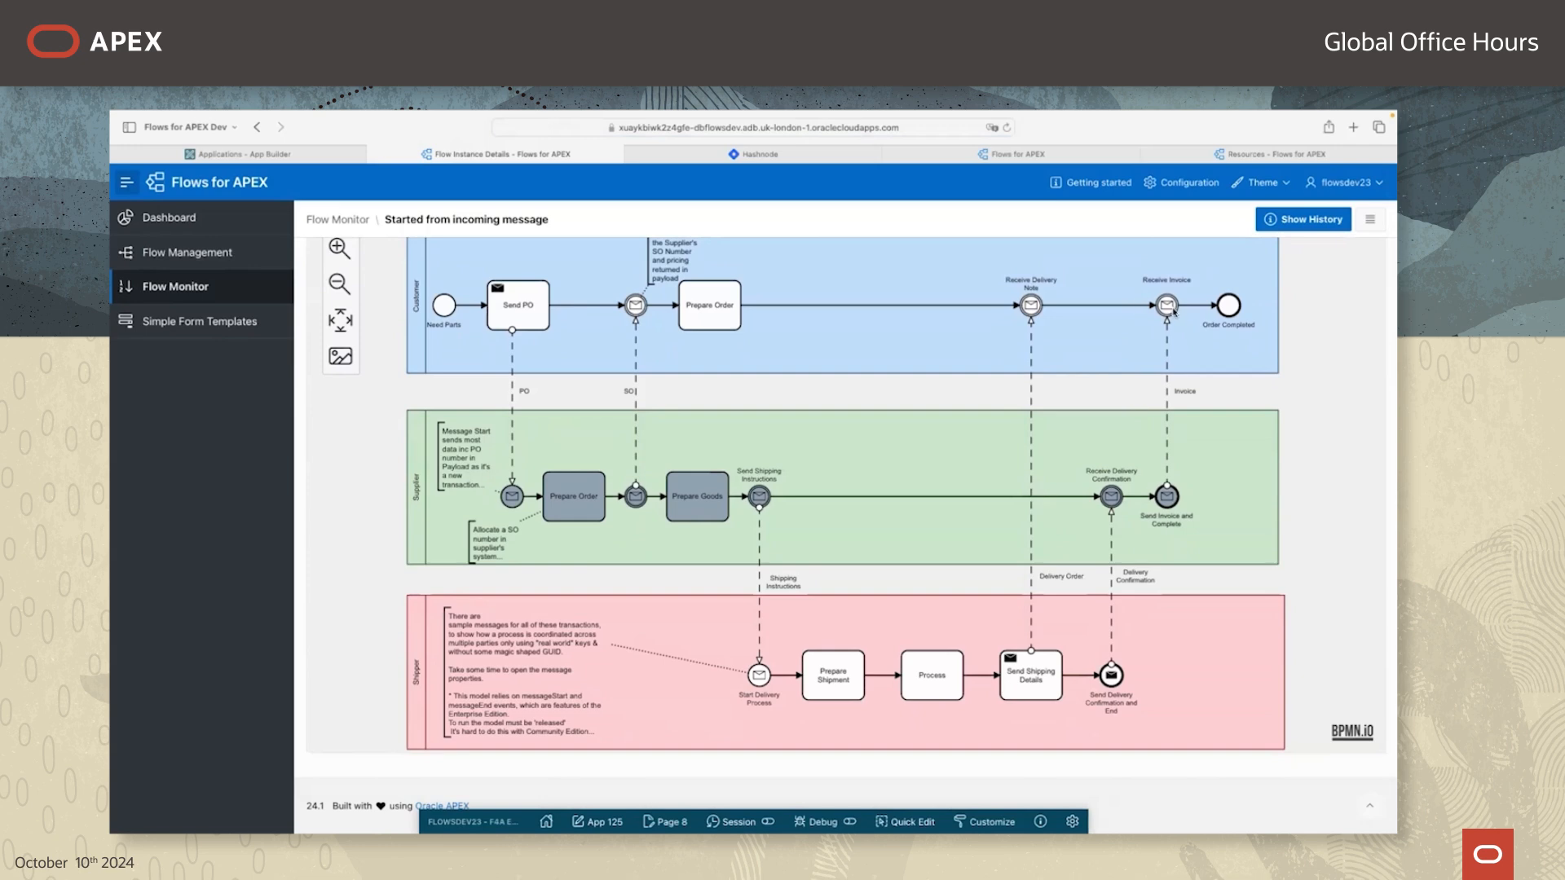
pyautogui.scroll(1, 1175, 313)
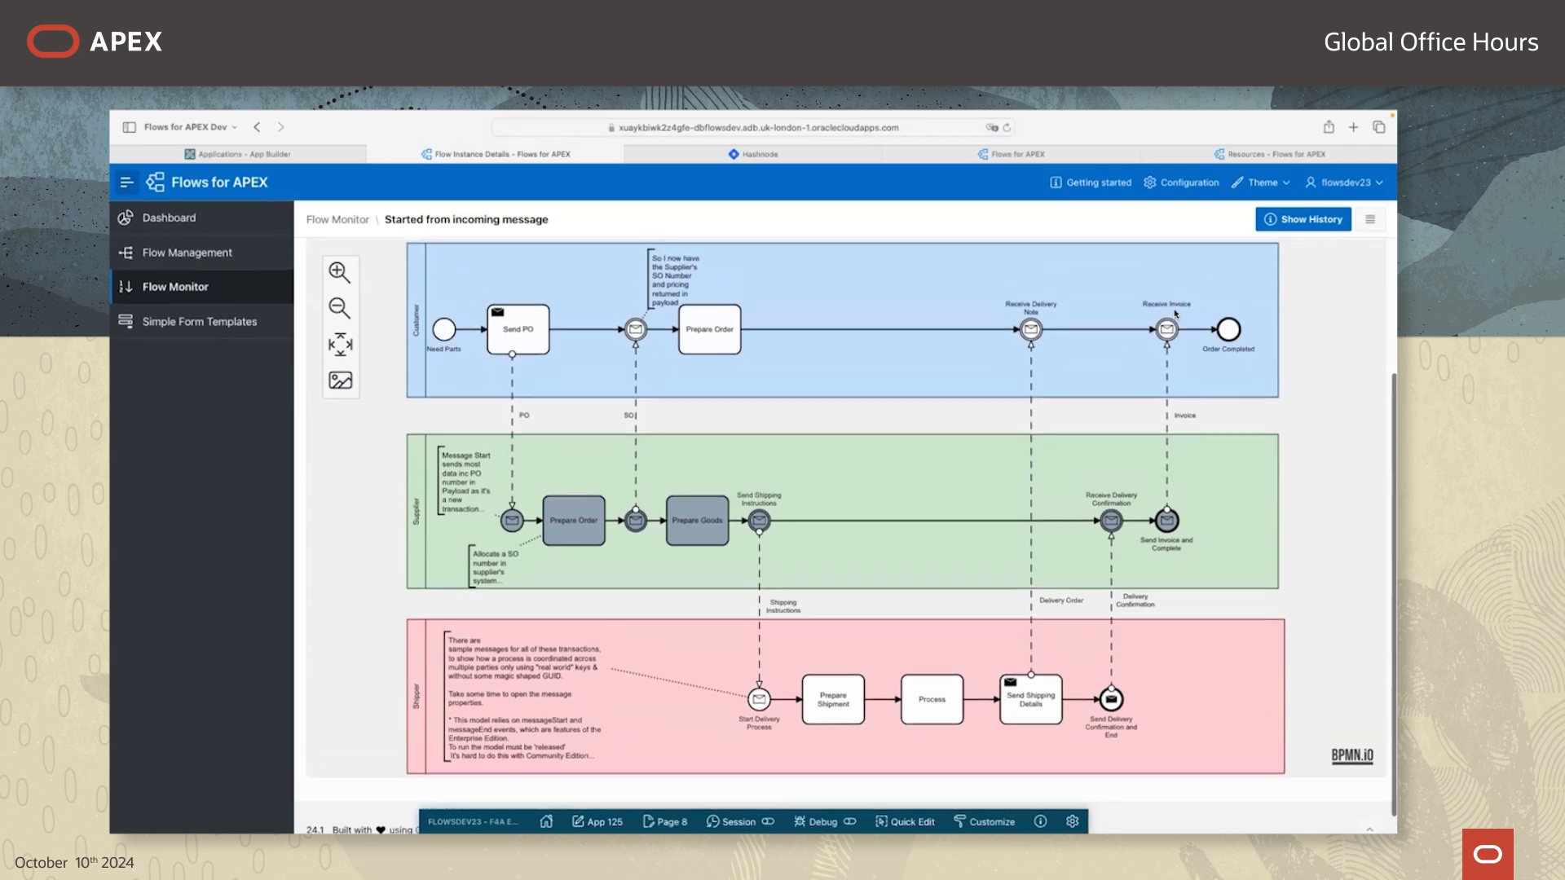
pyautogui.scroll(5, 318, 514)
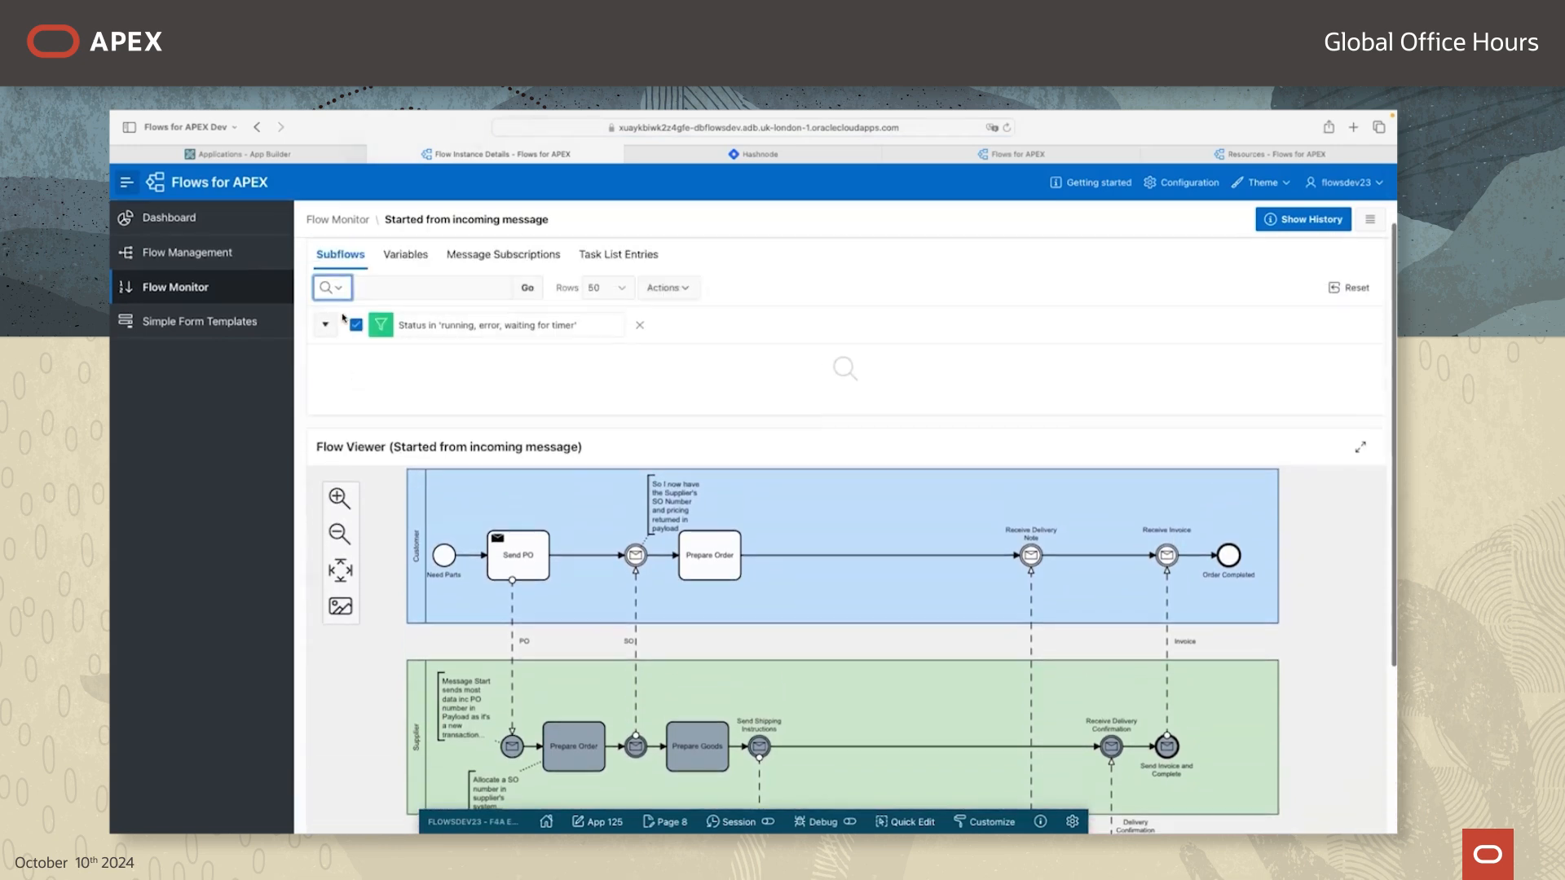
# Step: Open the RAOH2 instance details from the Flow Monitor and examine the customer pool and its message flows in the diagram
pyautogui.click(323, 220)
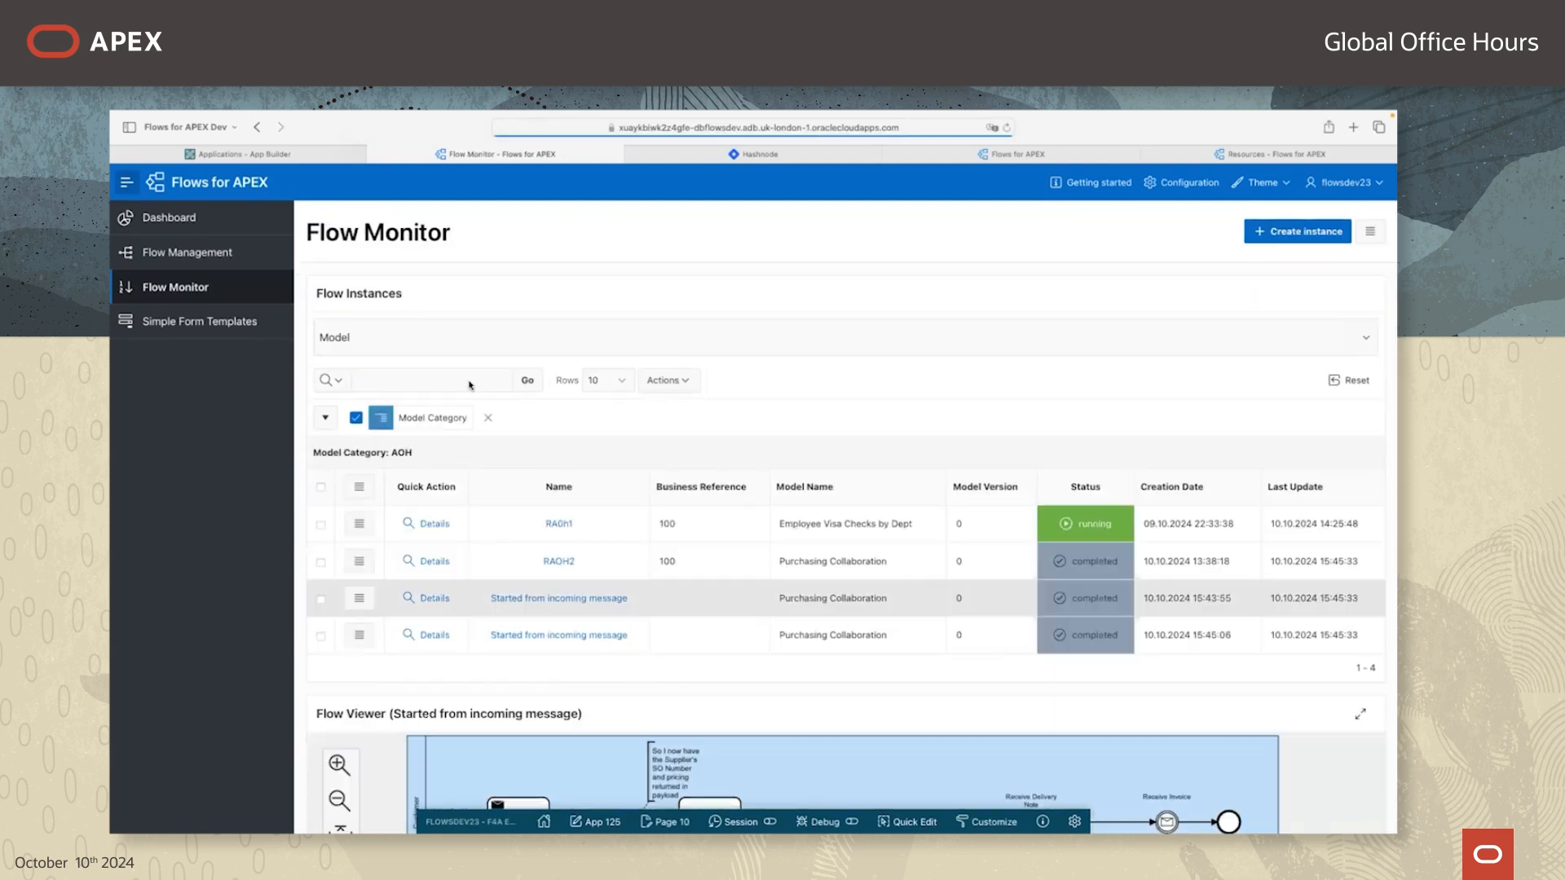
pyautogui.click(429, 561)
pyautogui.scroll(-3, 877, 544)
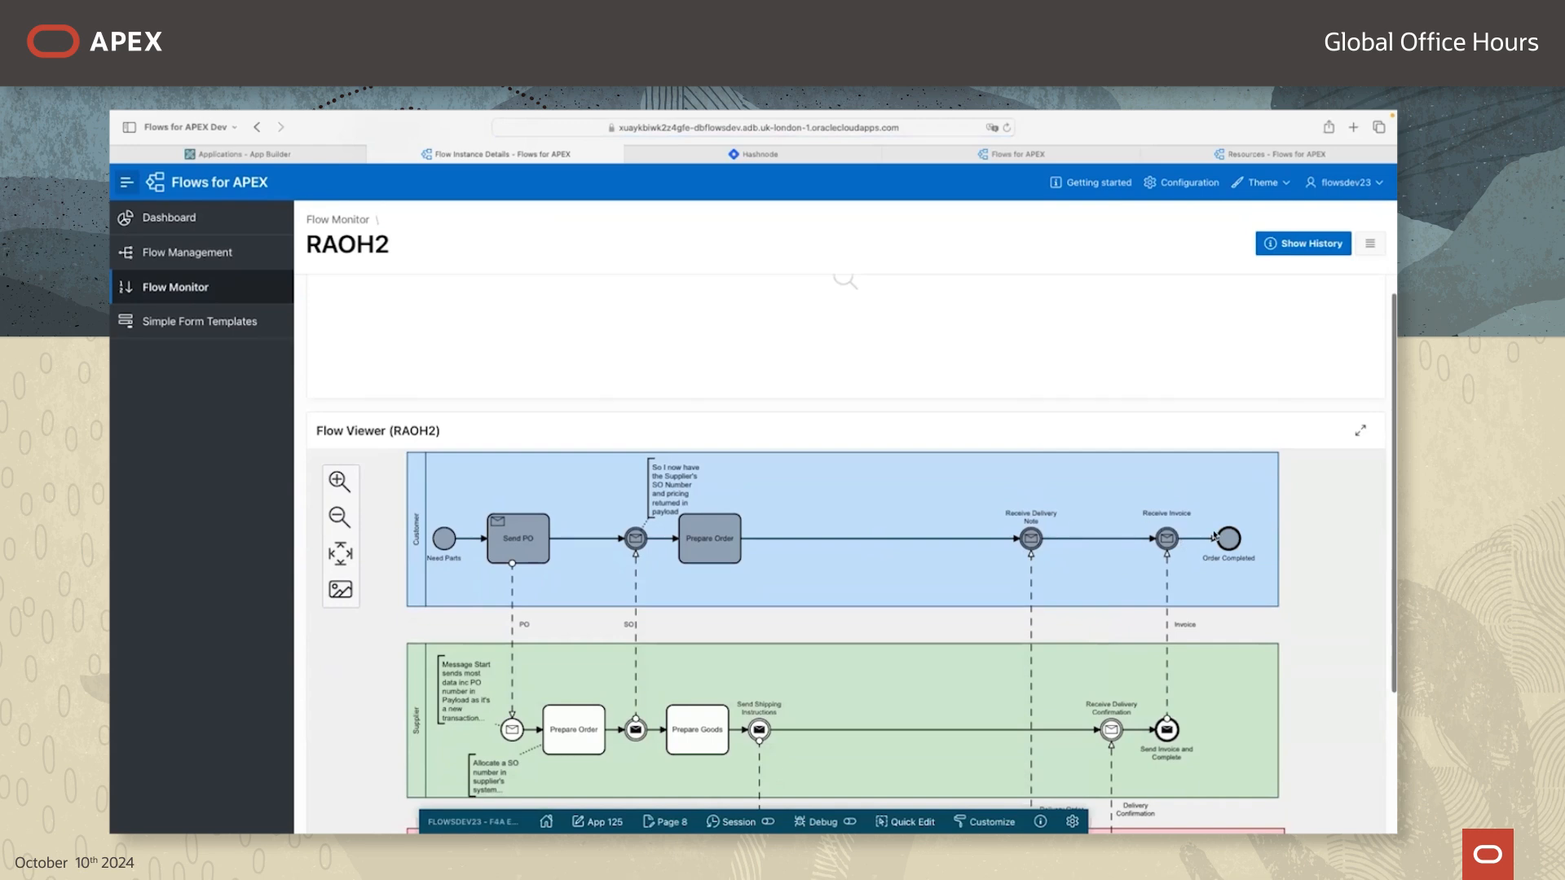
pyautogui.scroll(-3, 1246, 540)
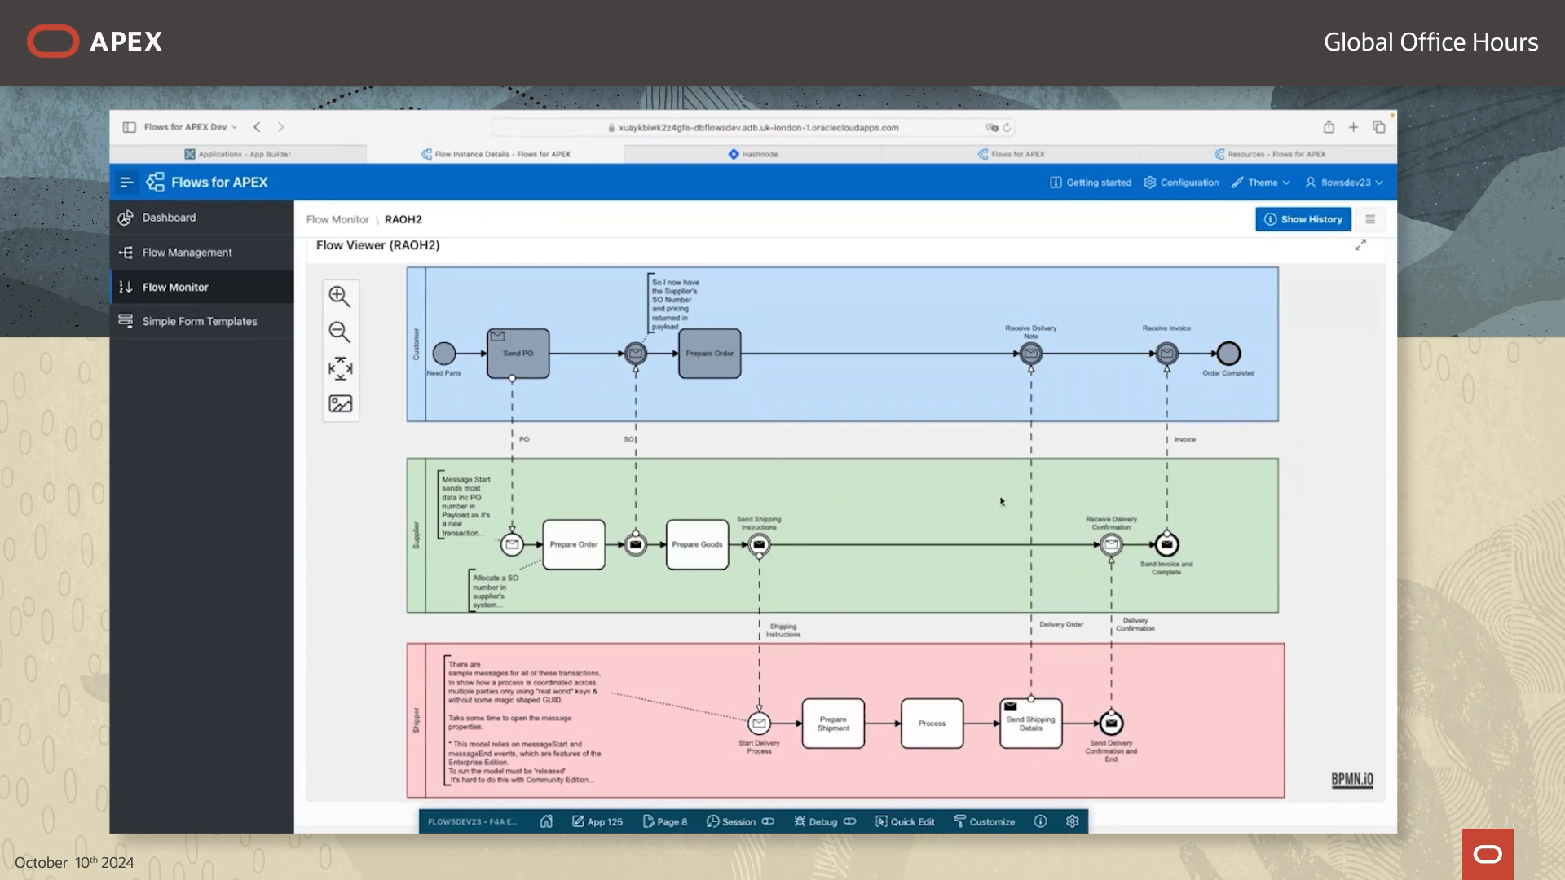
pyautogui.click(1002, 502)
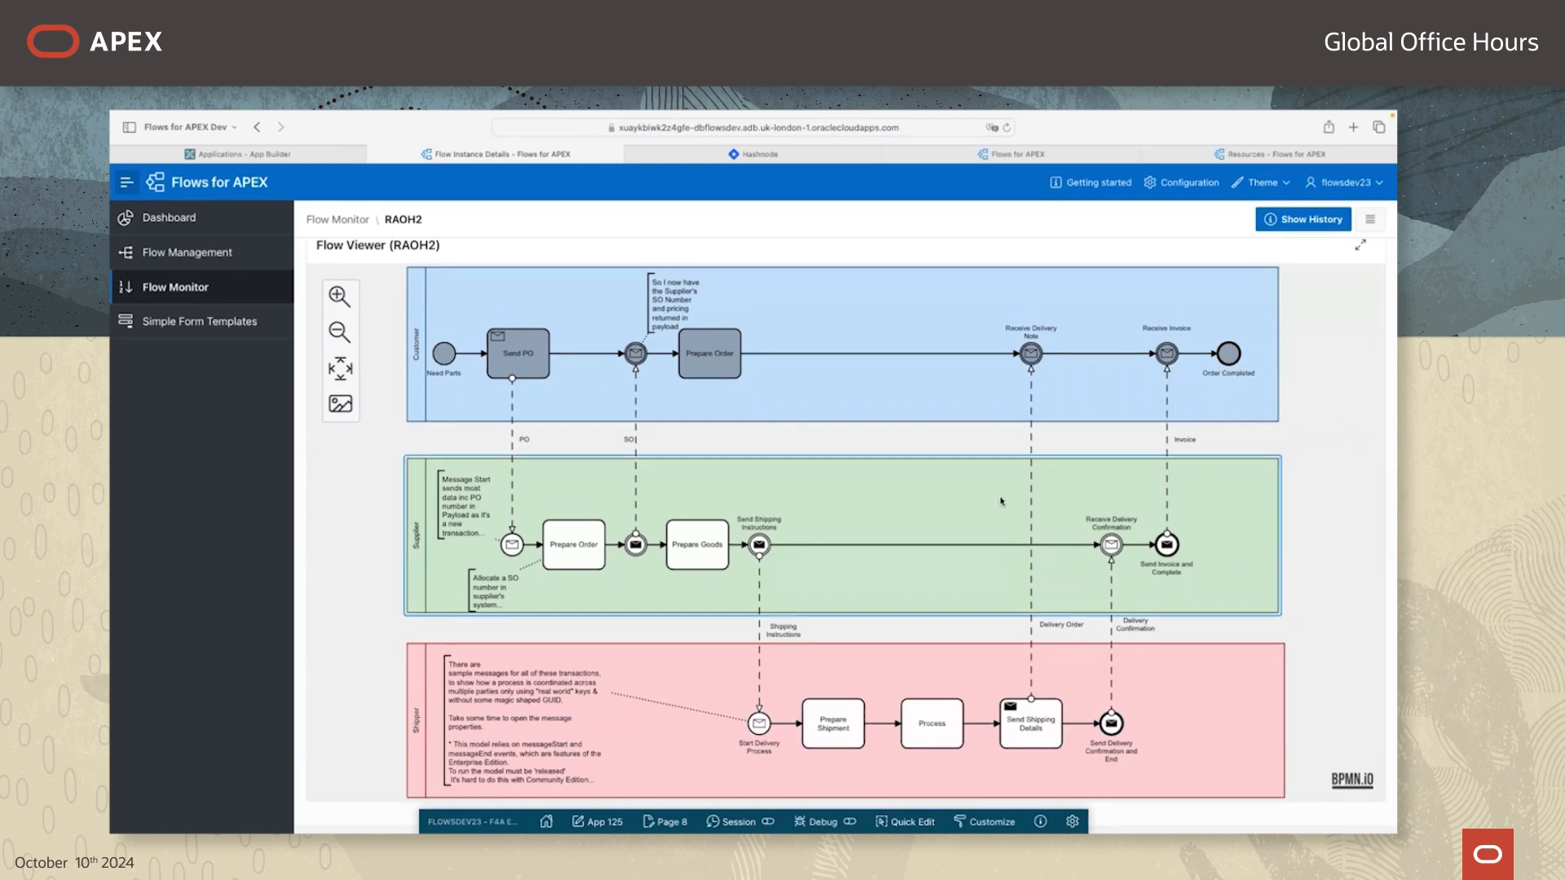
pyautogui.scroll(1, 1304, 526)
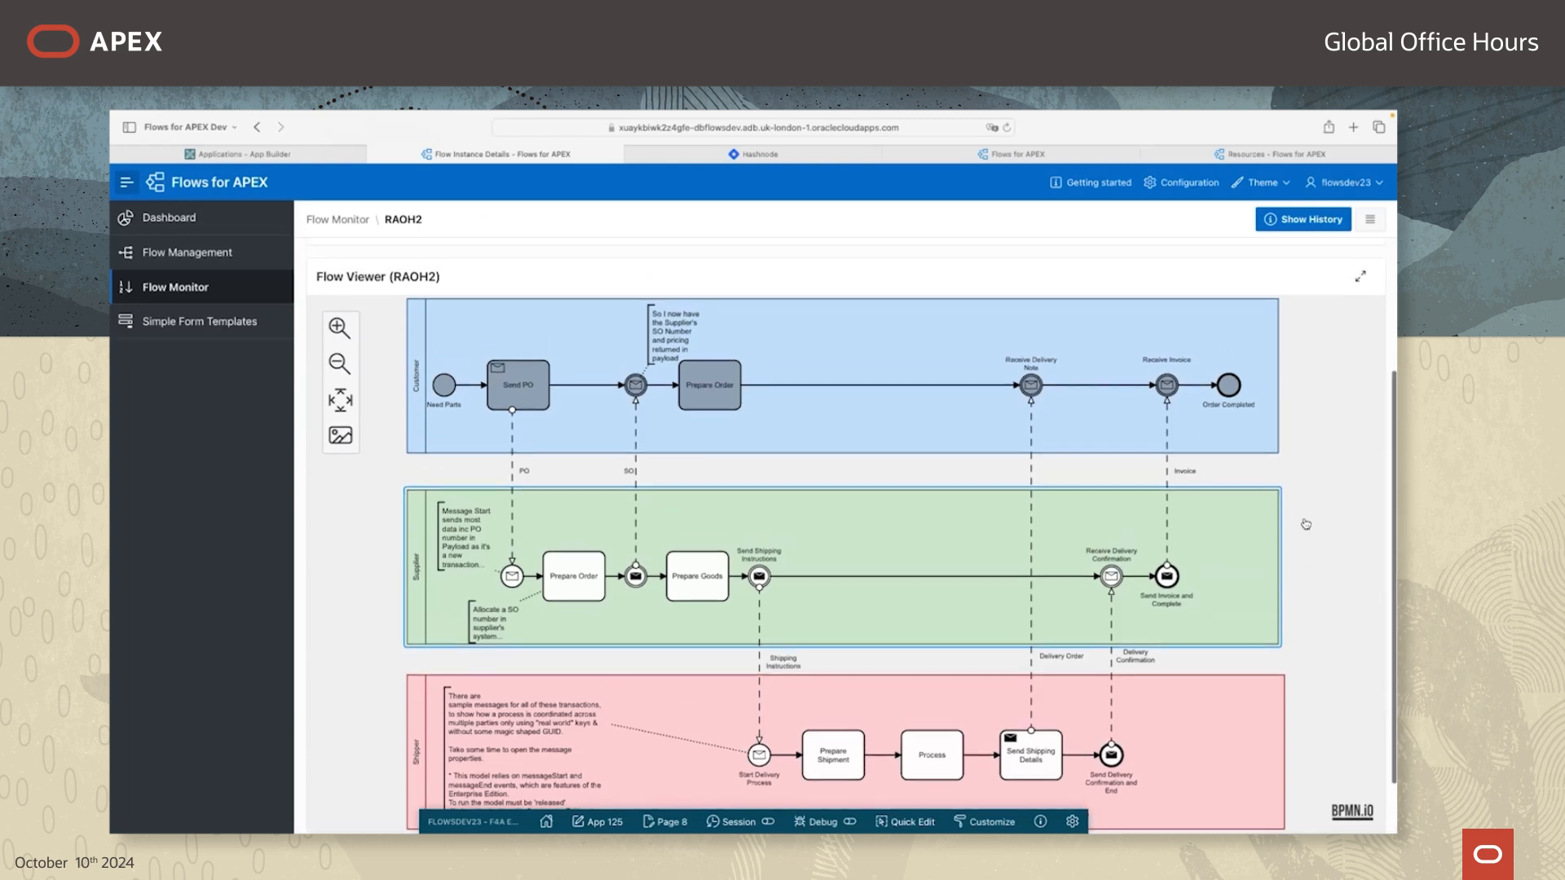
# Step: Open the details of the Purchasing Collaboration model from Flow Management and view its full diagram
pyautogui.scroll(1, 1306, 524)
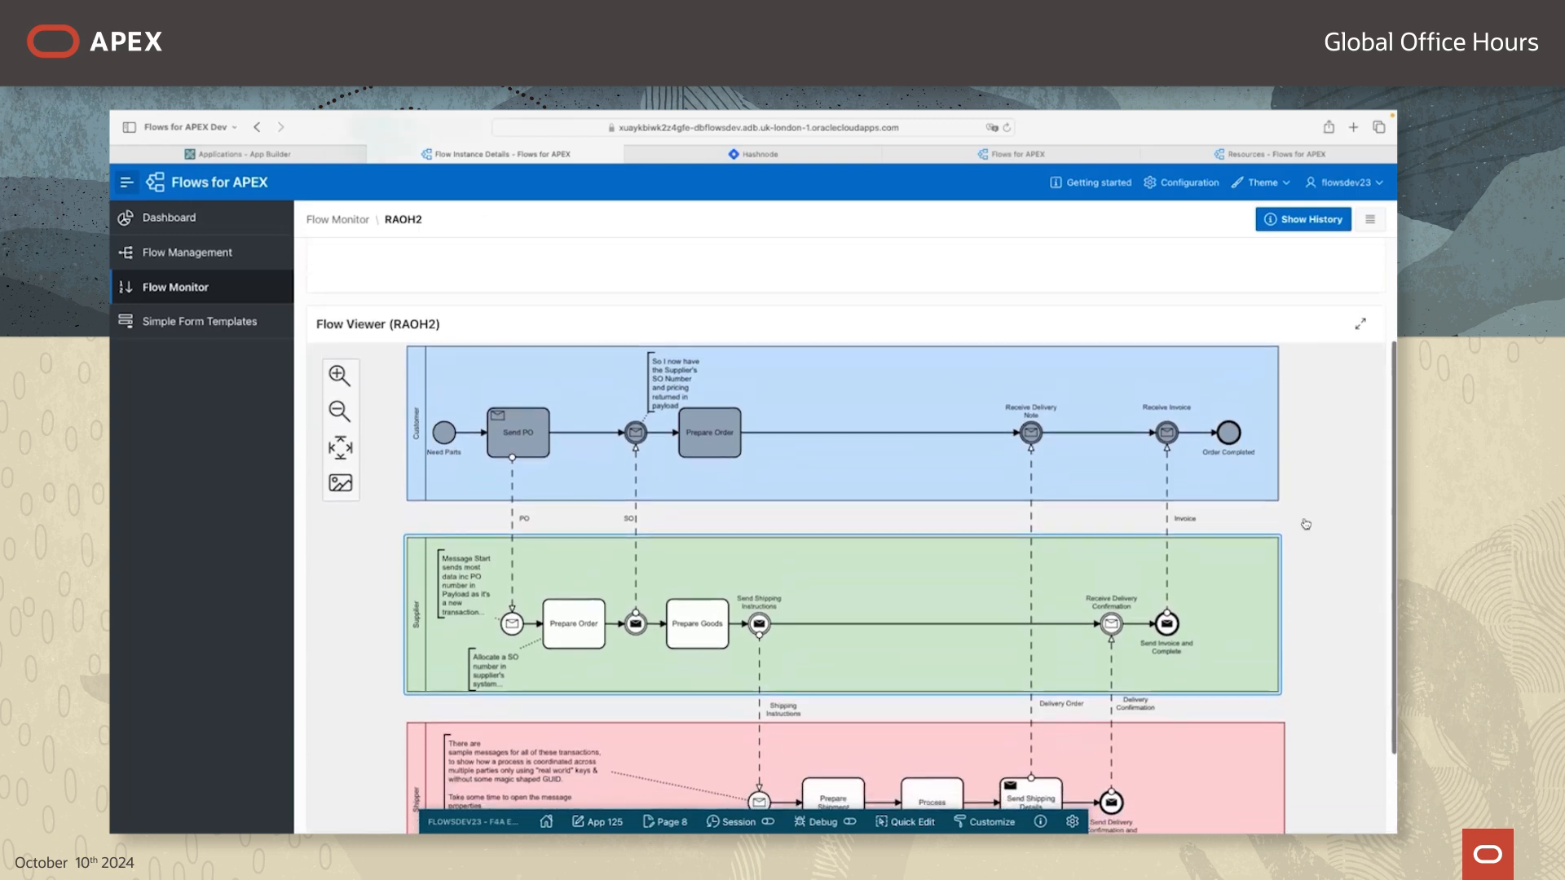
pyautogui.click(216, 252)
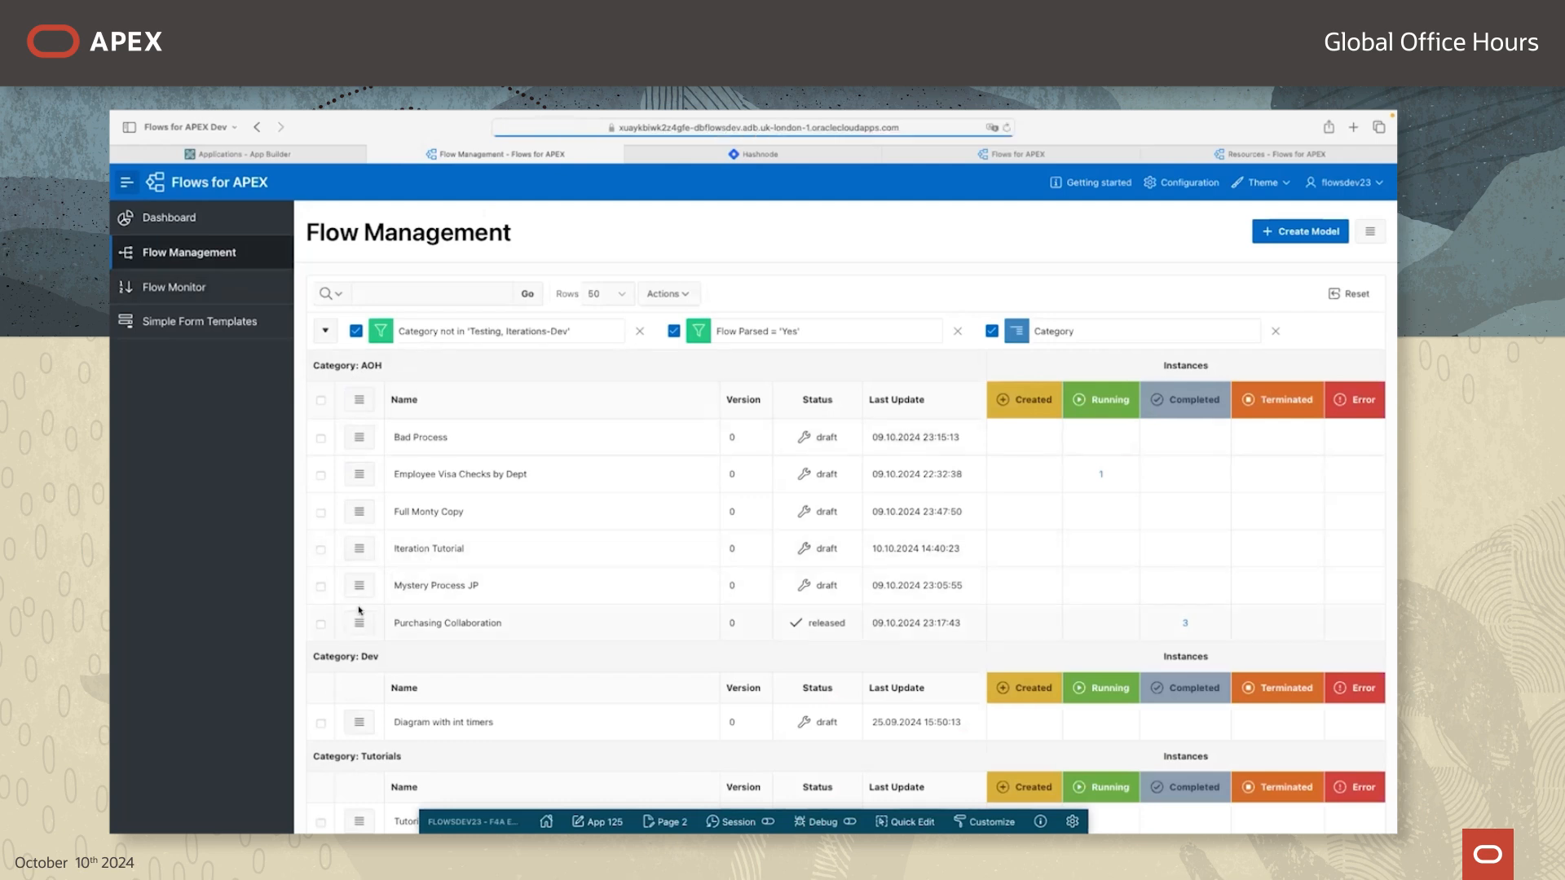
pyautogui.click(360, 623)
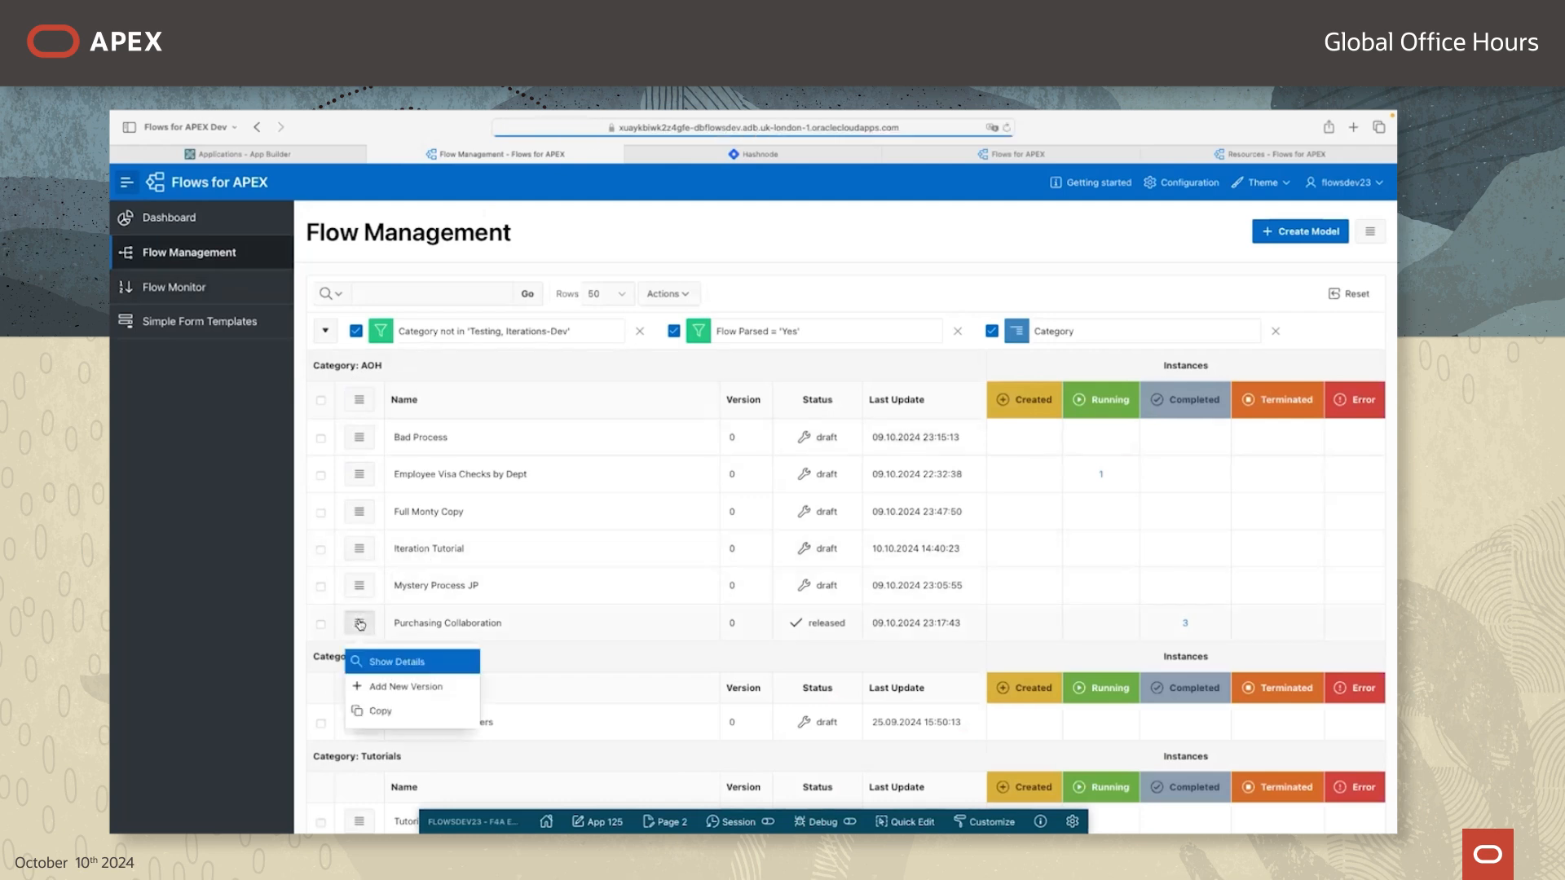
pyautogui.click(397, 662)
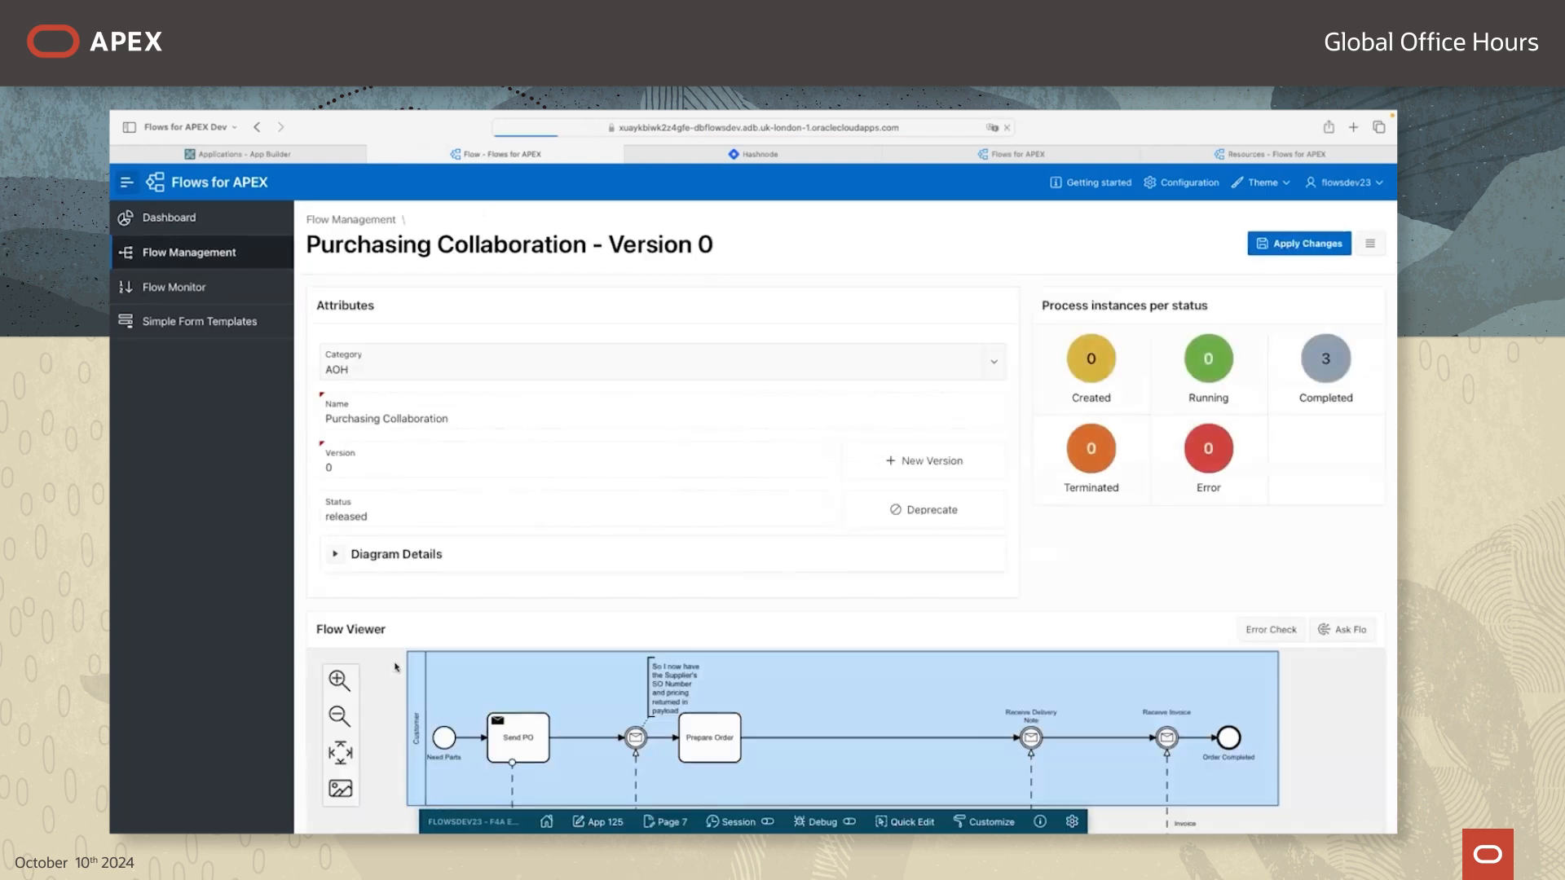
pyautogui.scroll(-2, 730, 693)
pyautogui.scroll(-5, 734, 695)
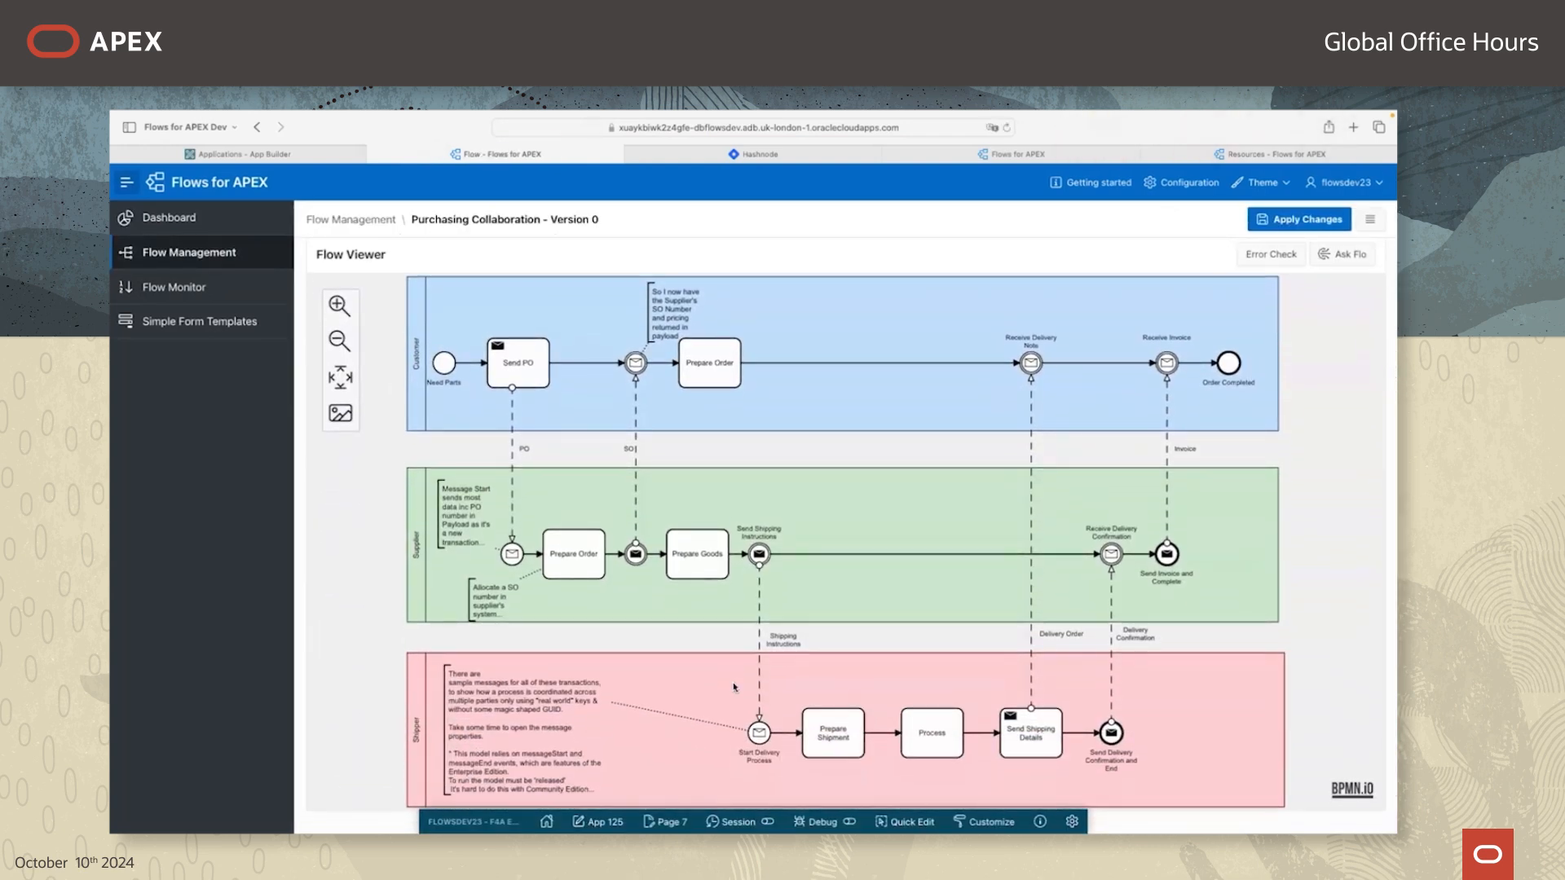
pyautogui.scroll(-1, 1312, 635)
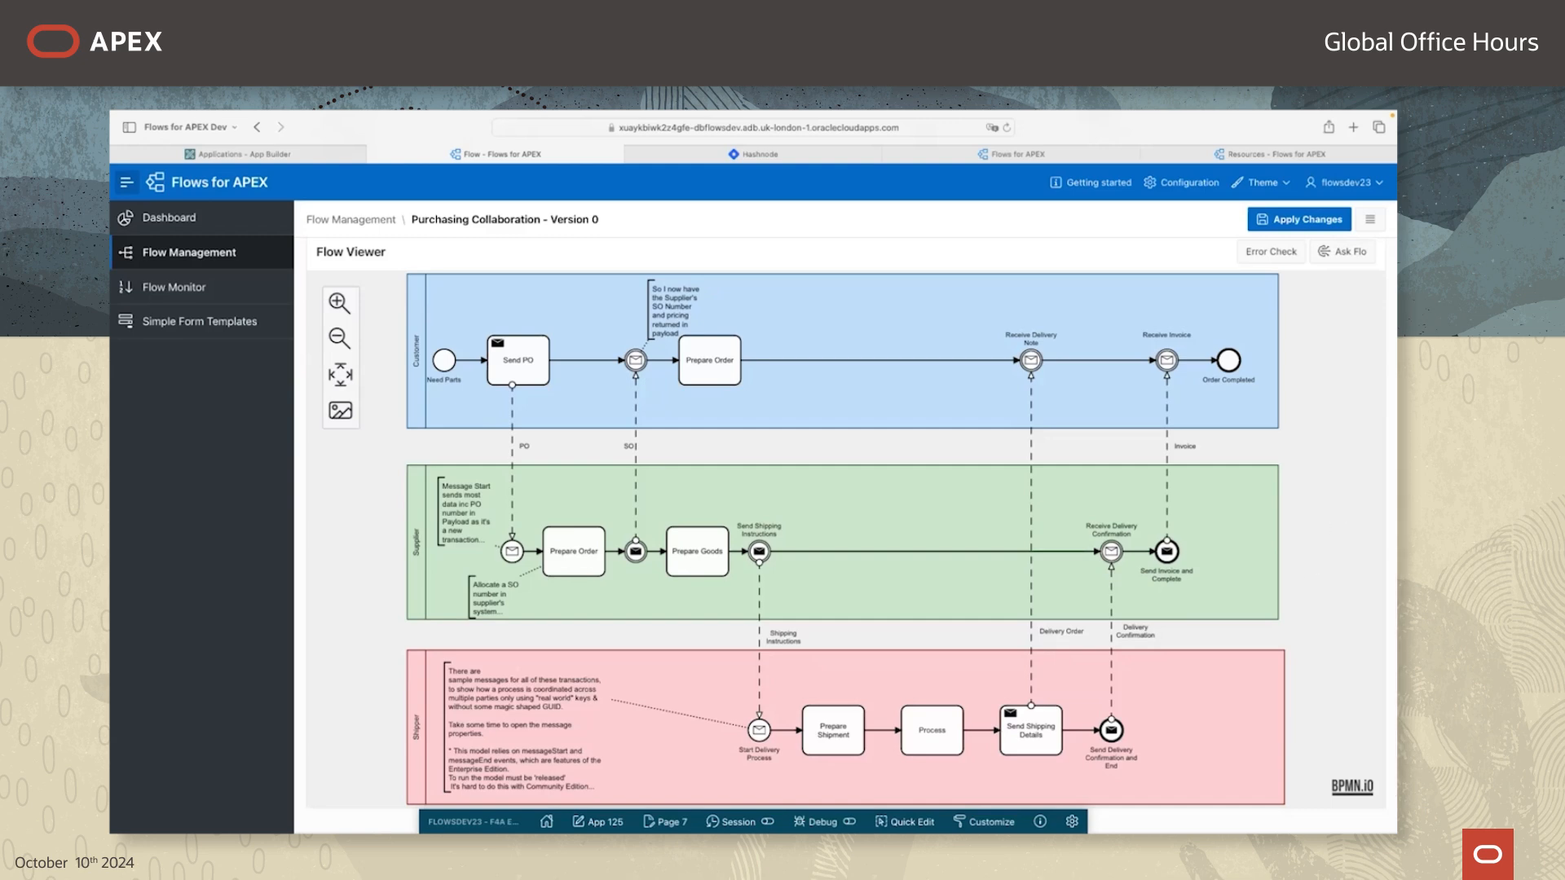
# Step: Ask Flo to summarize the BPMN diagram process definition, and move and enlarge the assistant dialog beside the diagram
pyautogui.click(1351, 252)
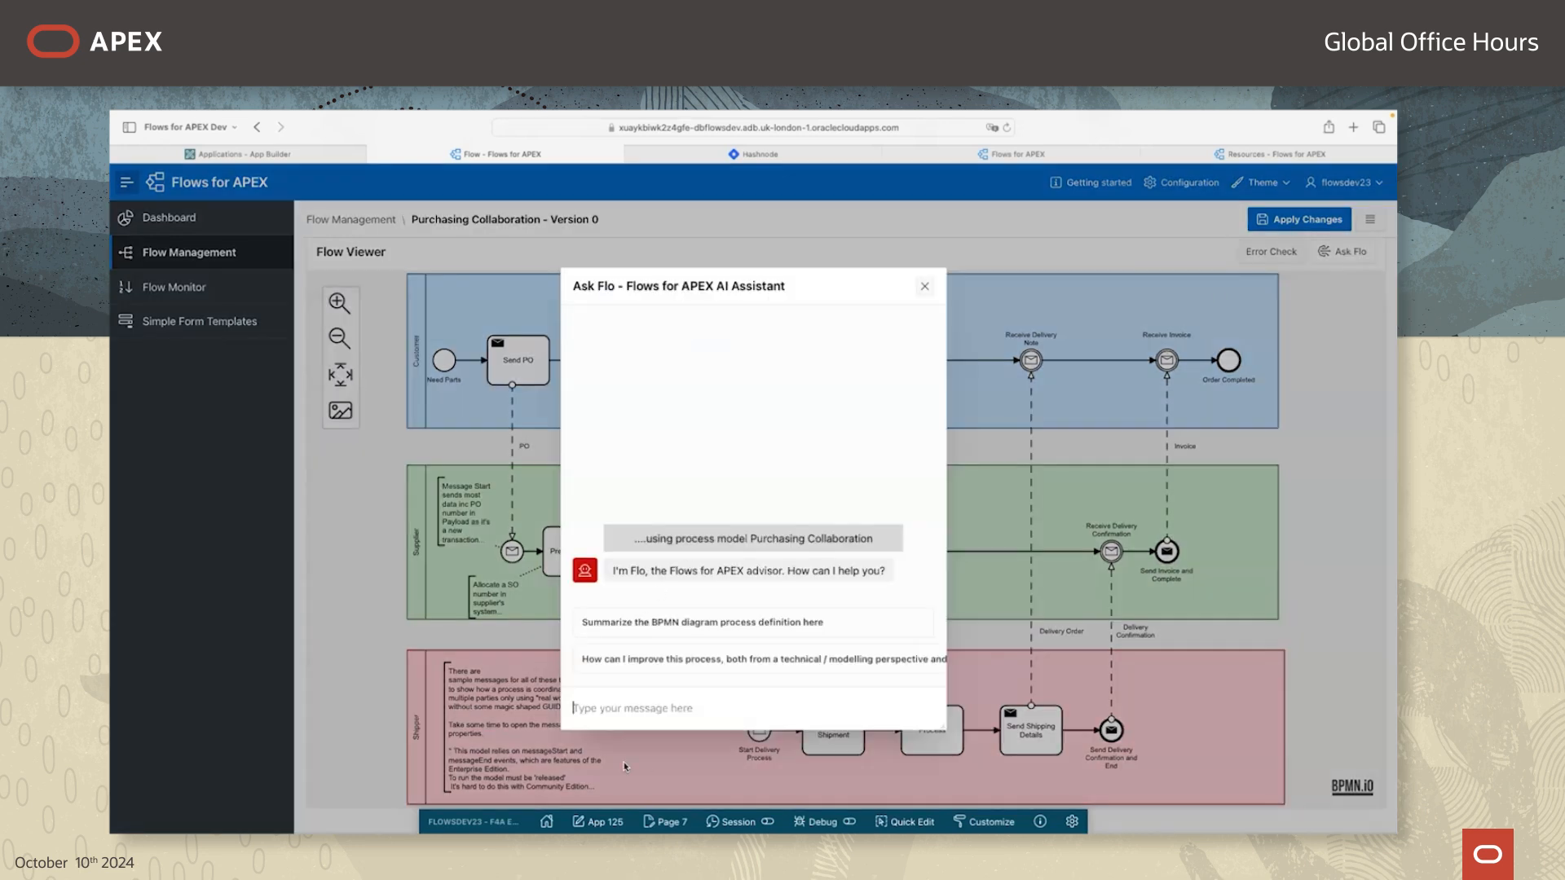
pyautogui.click(702, 624)
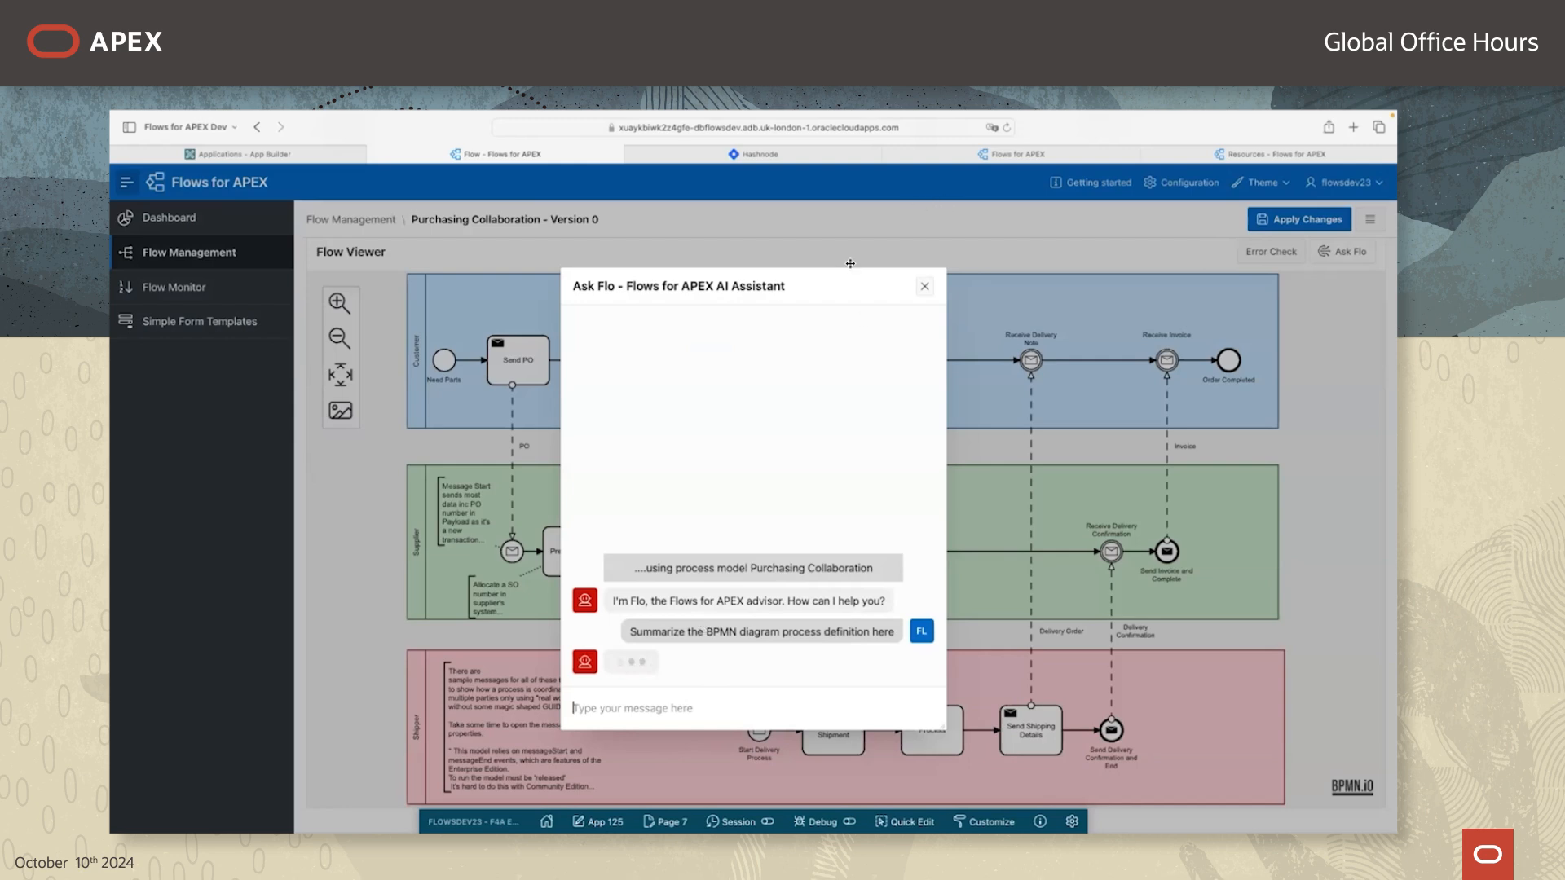
pyautogui.moveTo(822, 286); pyautogui.dragTo(533, 259)
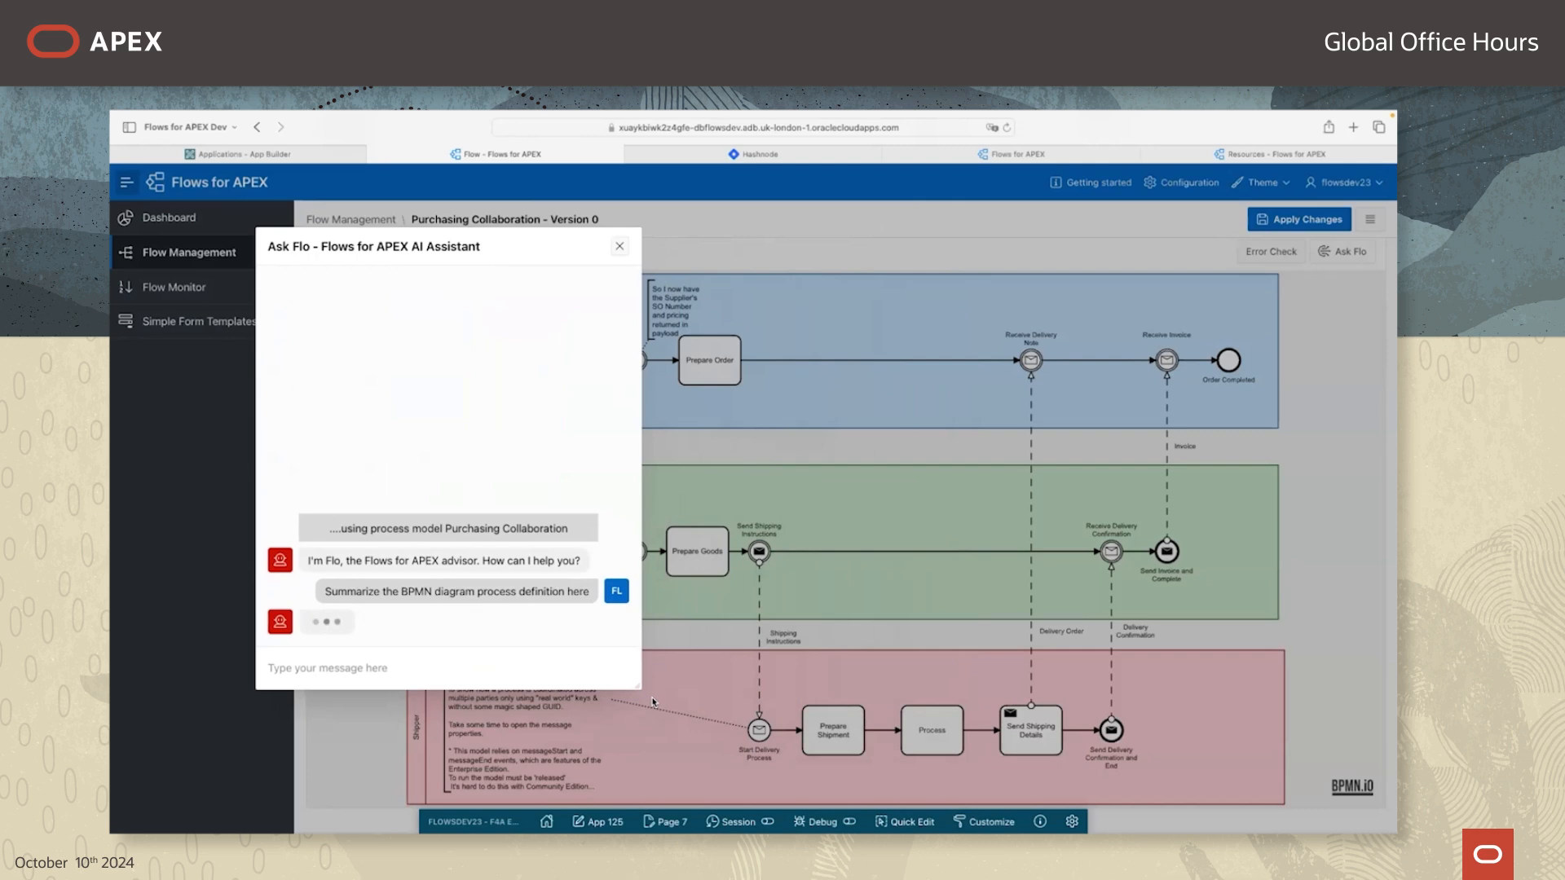
pyautogui.moveTo(638, 686); pyautogui.dragTo(821, 775)
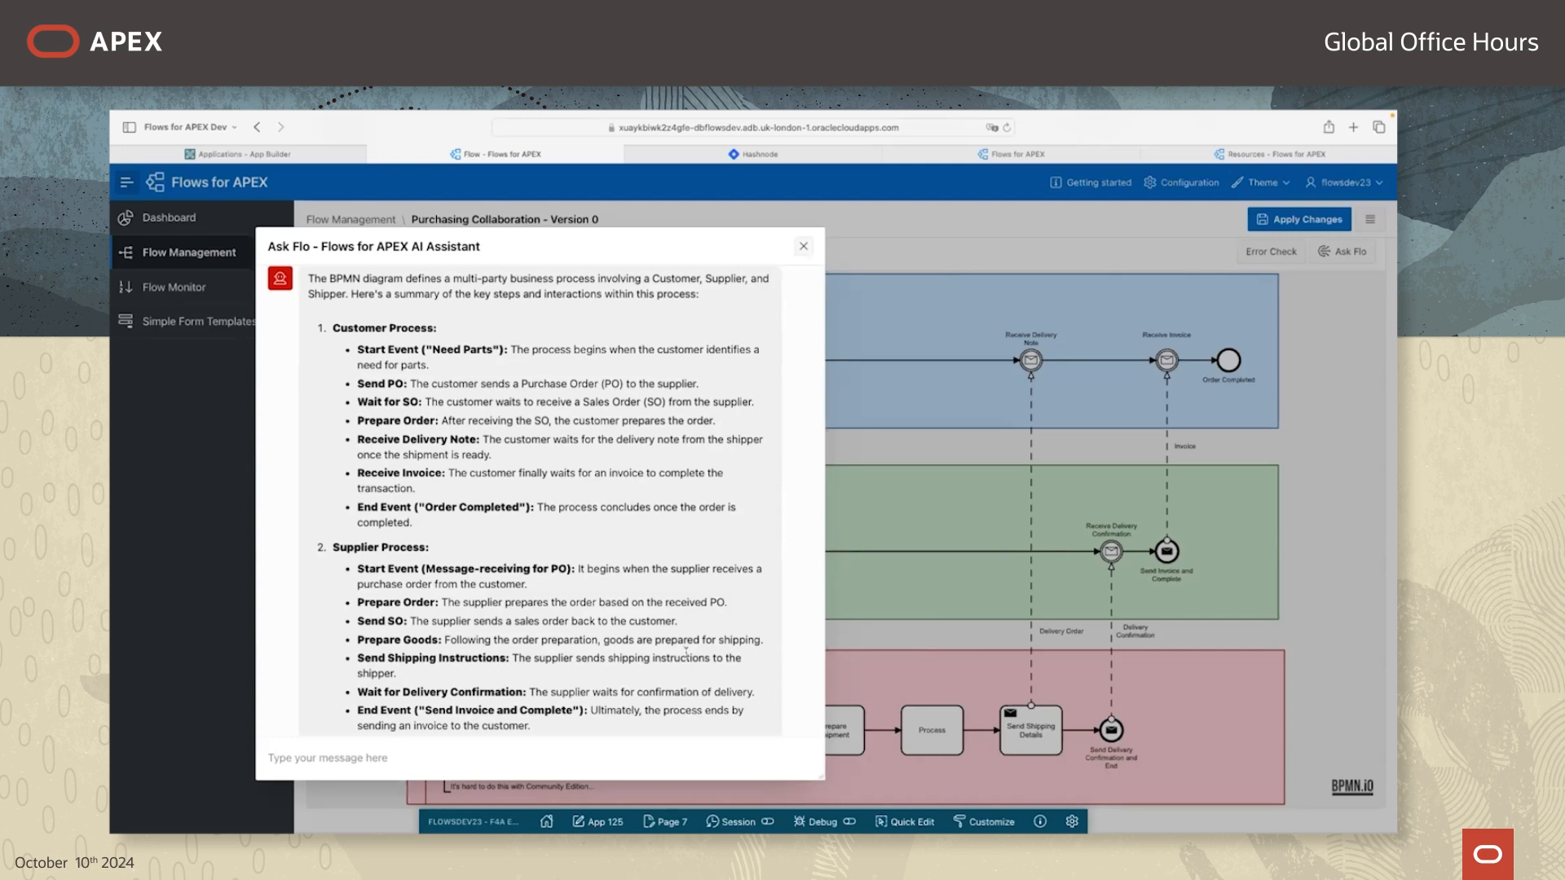
# Step: Read Flo's summary of the customer, supplier and shipper processes through to the closing paragraph on messages
pyautogui.scroll(-2, 702, 624)
pyautogui.scroll(3, 658, 619)
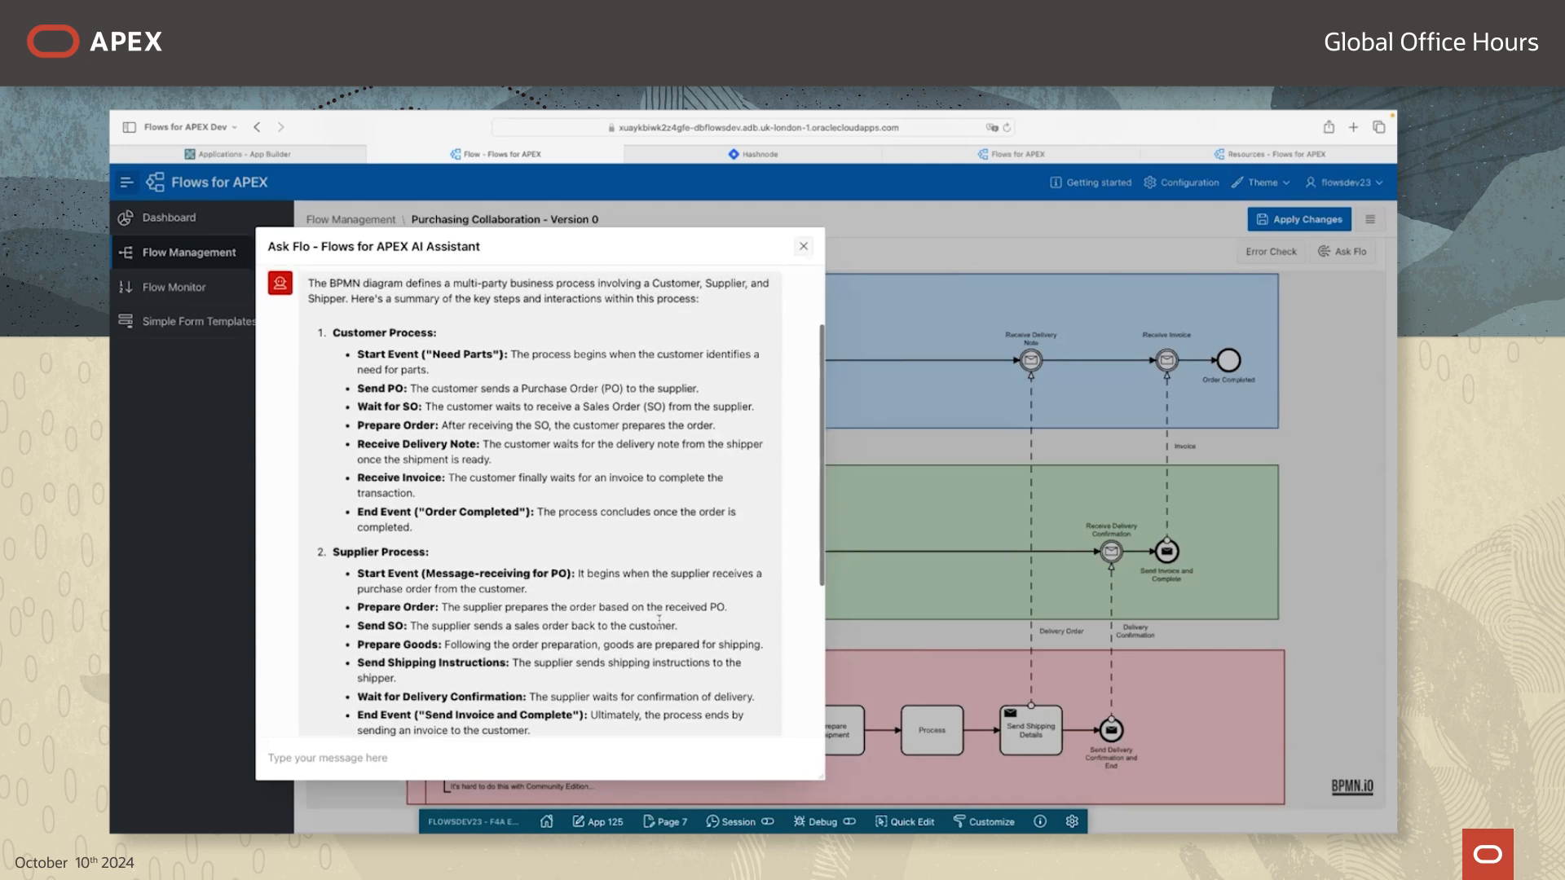
pyautogui.scroll(-2, 659, 620)
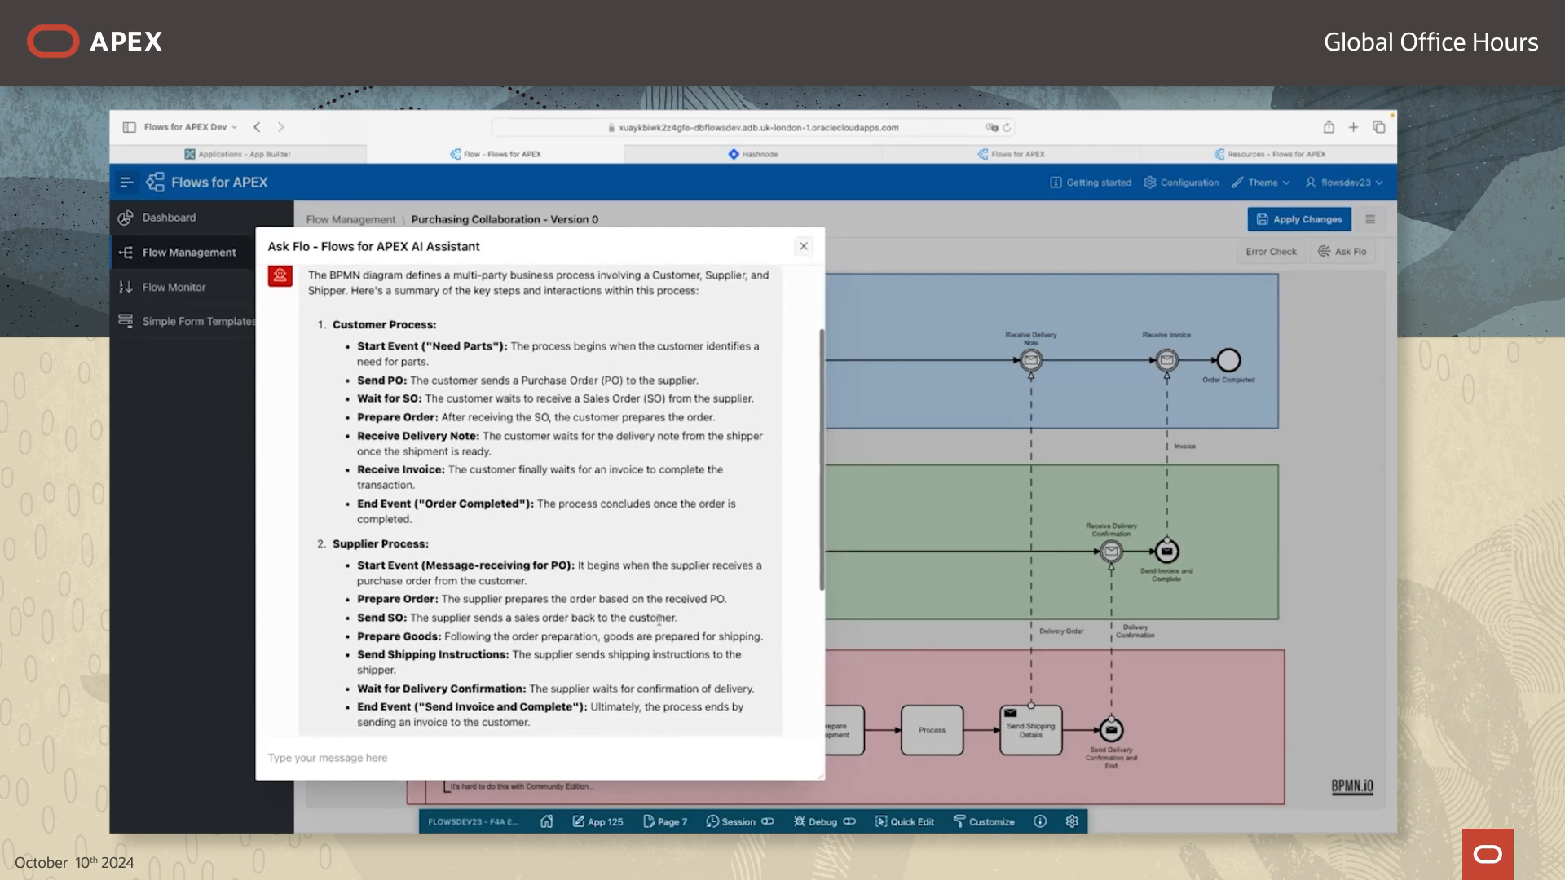
pyautogui.scroll(-4, 659, 619)
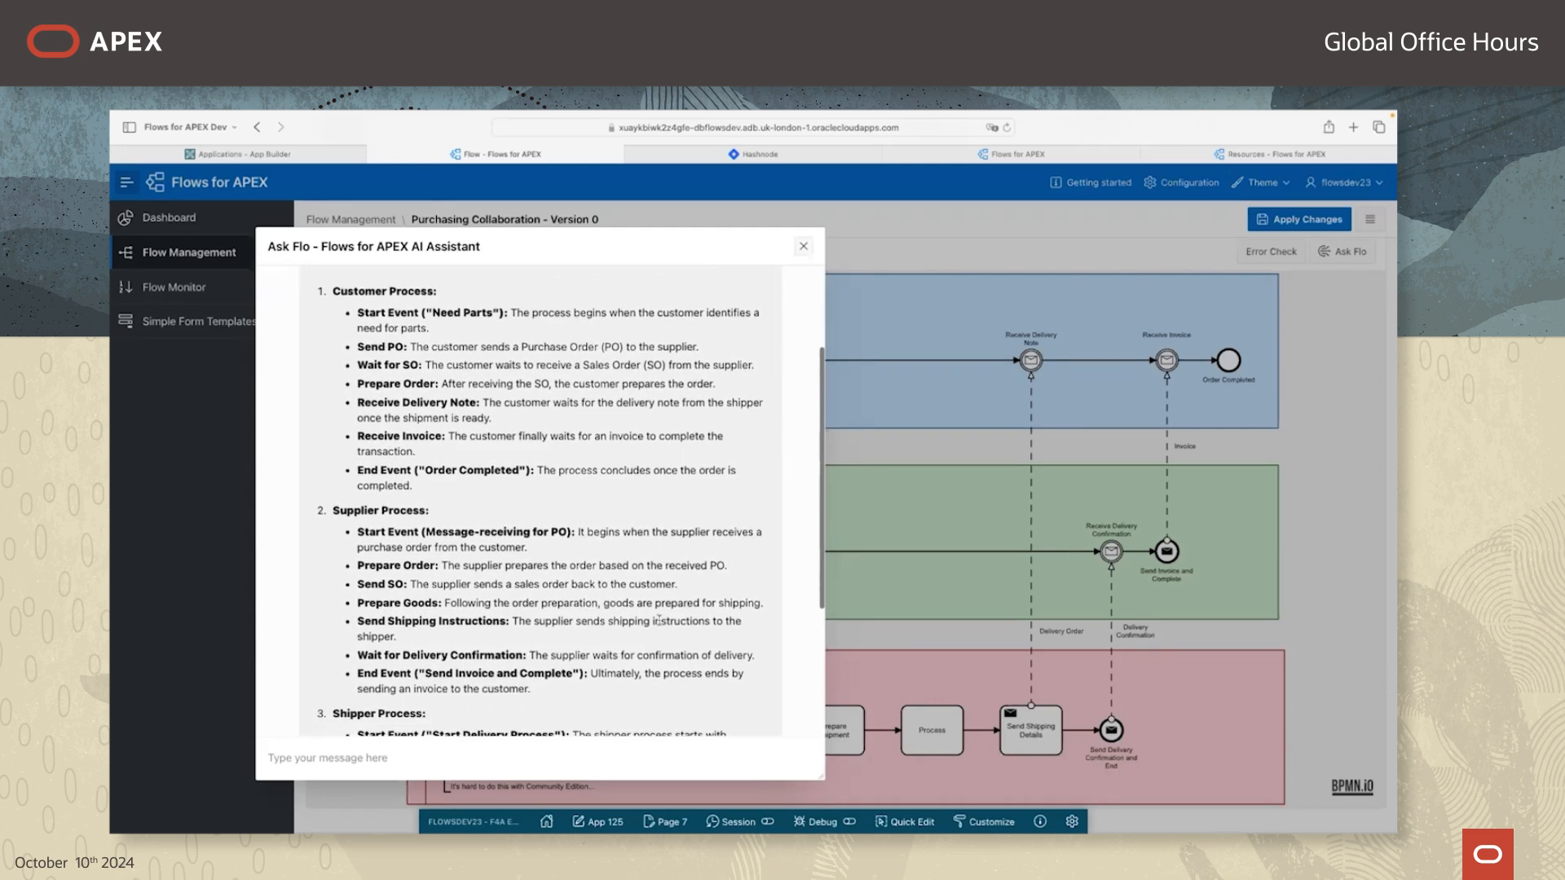
pyautogui.scroll(-8, 659, 621)
pyautogui.scroll(10, 659, 623)
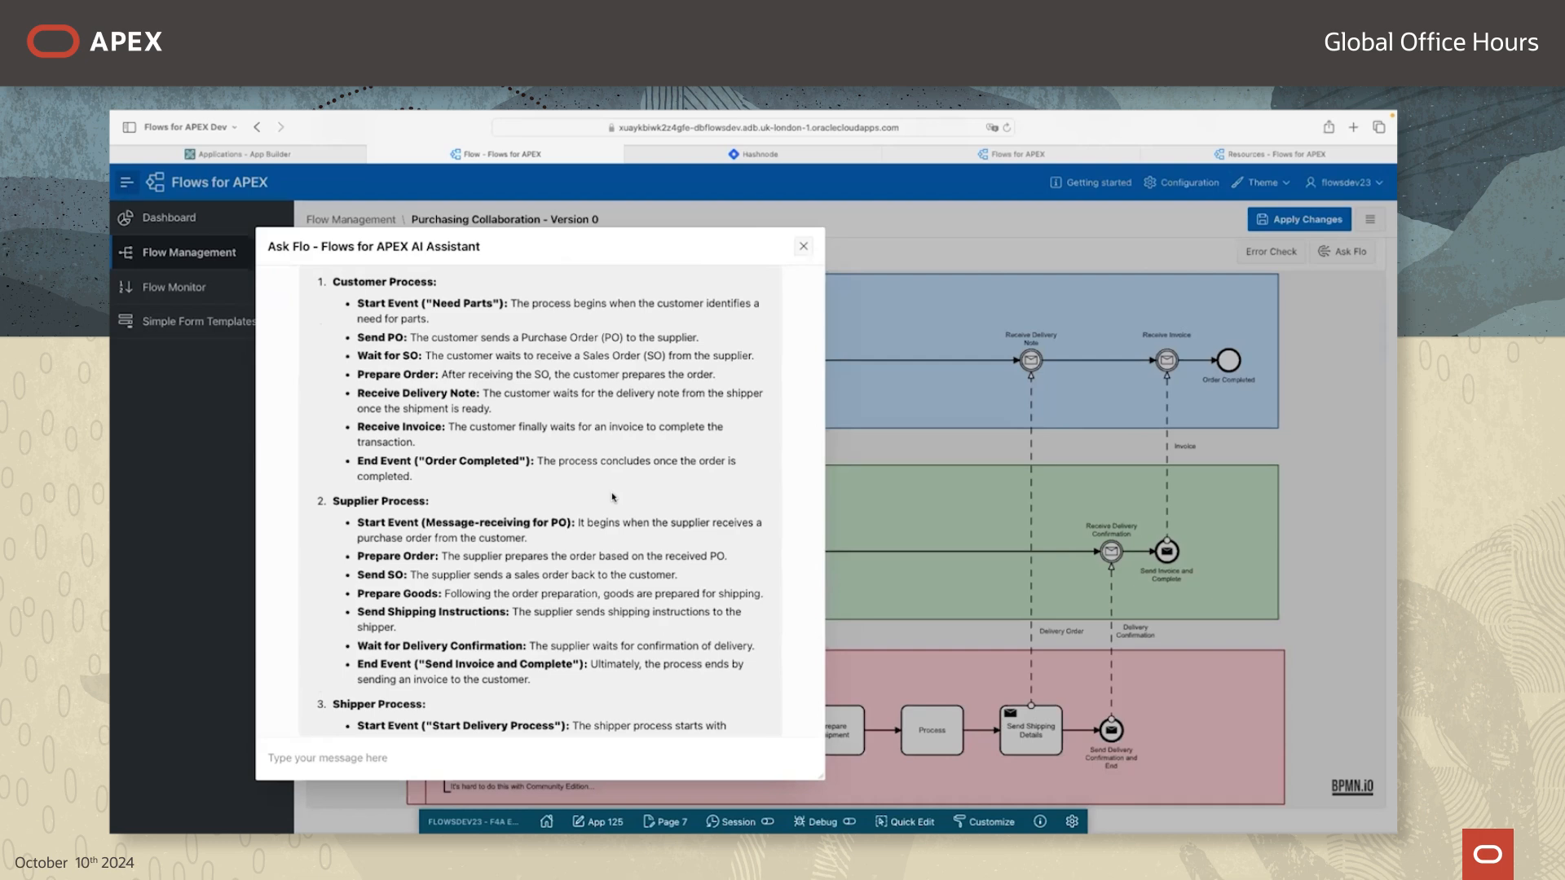
pyautogui.scroll(-2, 613, 497)
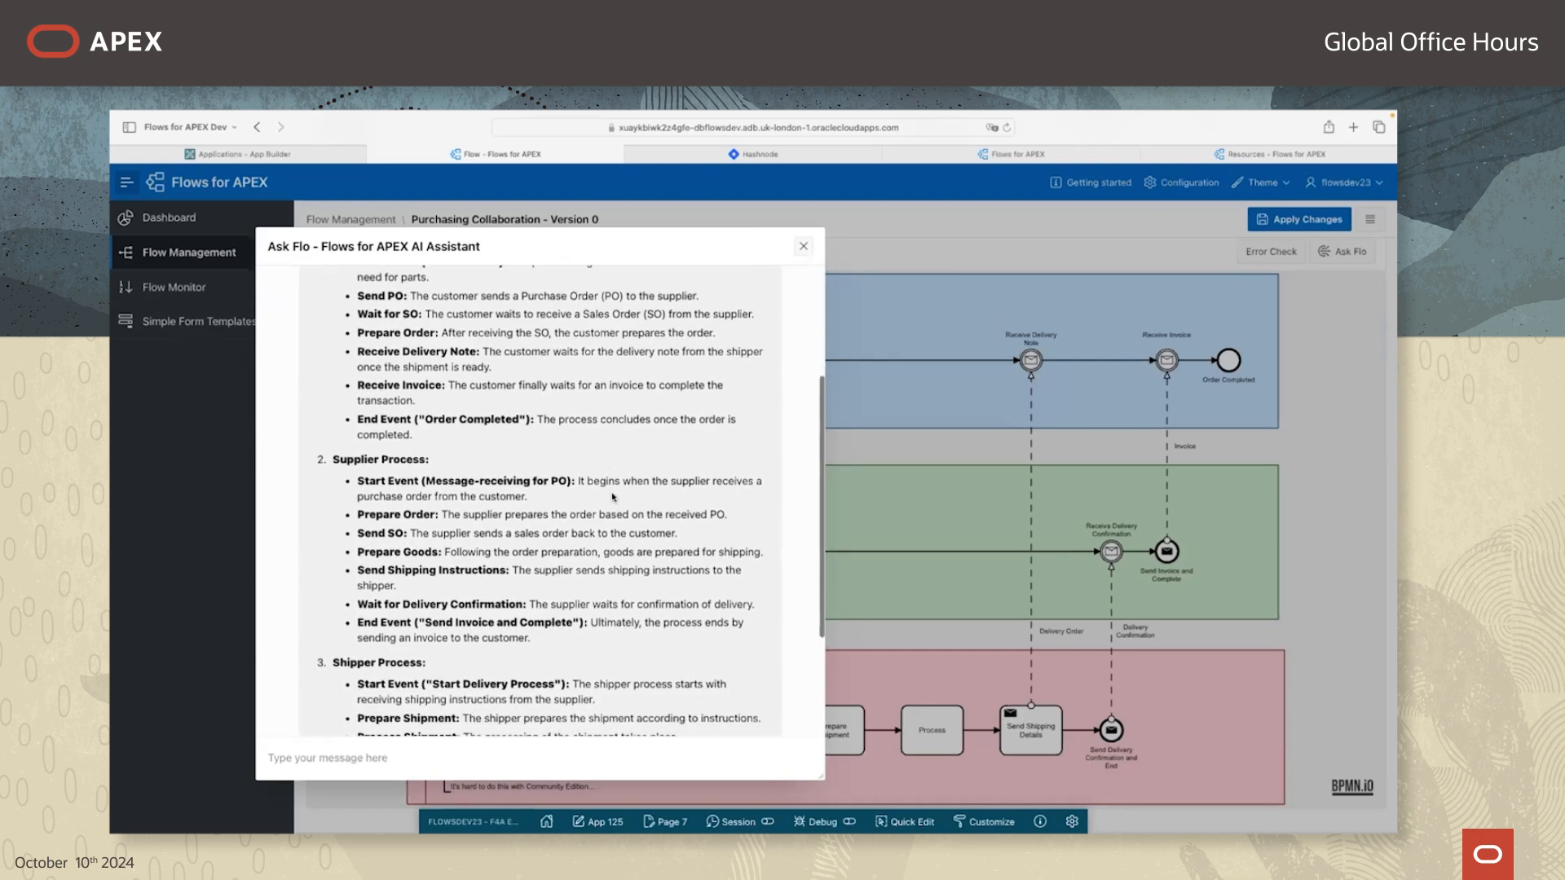
pyautogui.scroll(-5, 613, 498)
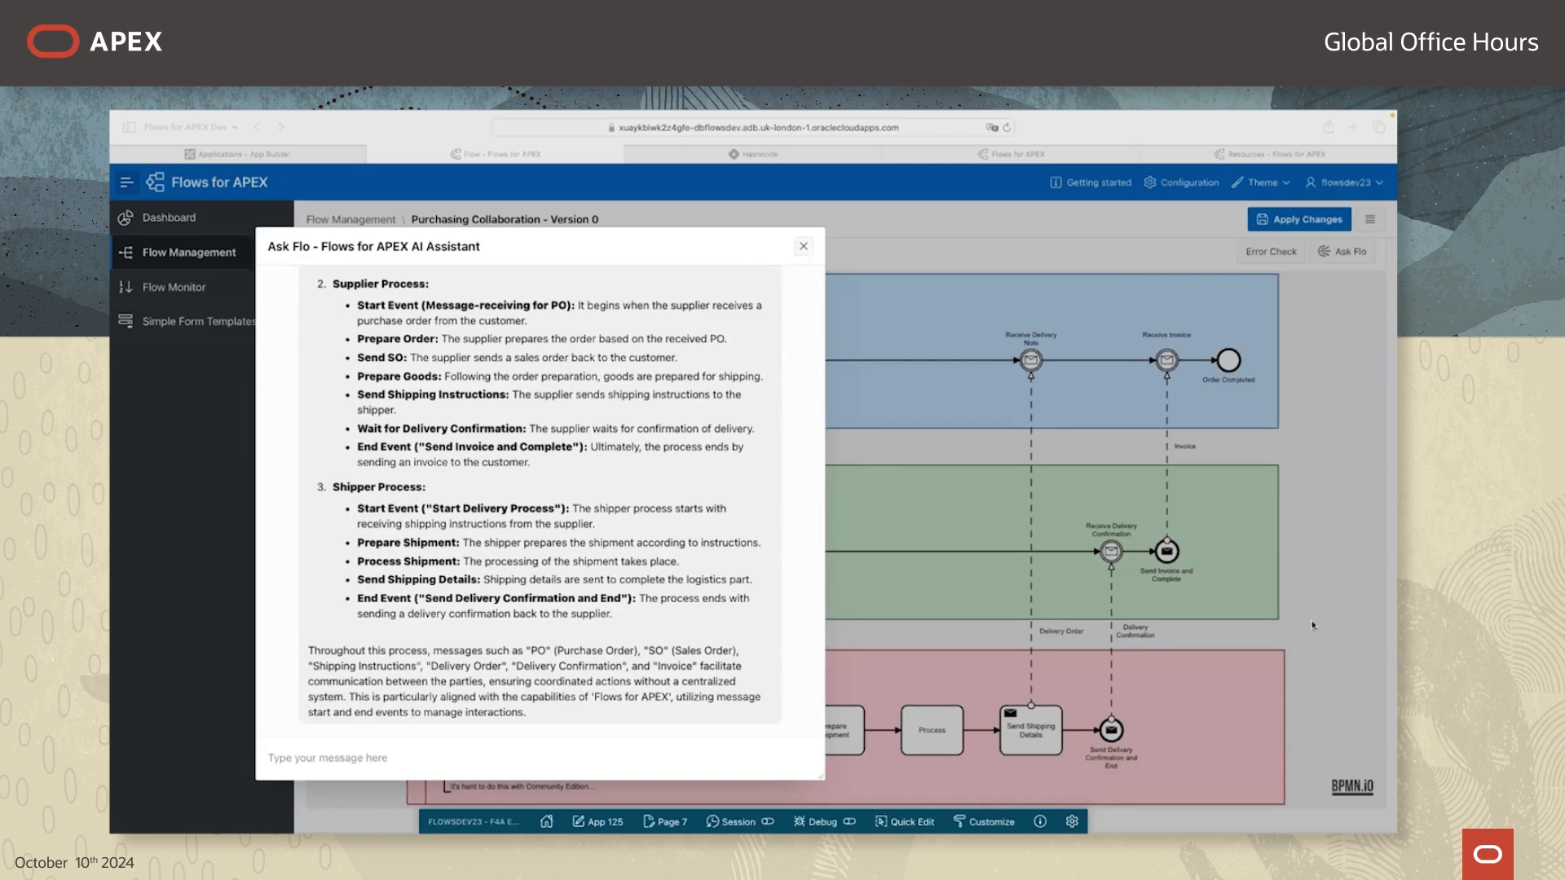
# Step: Ask Flo to show all messages sent between the process participants, with Message Header, any message Key and Value, and Payload contents
pyautogui.click(287, 759)
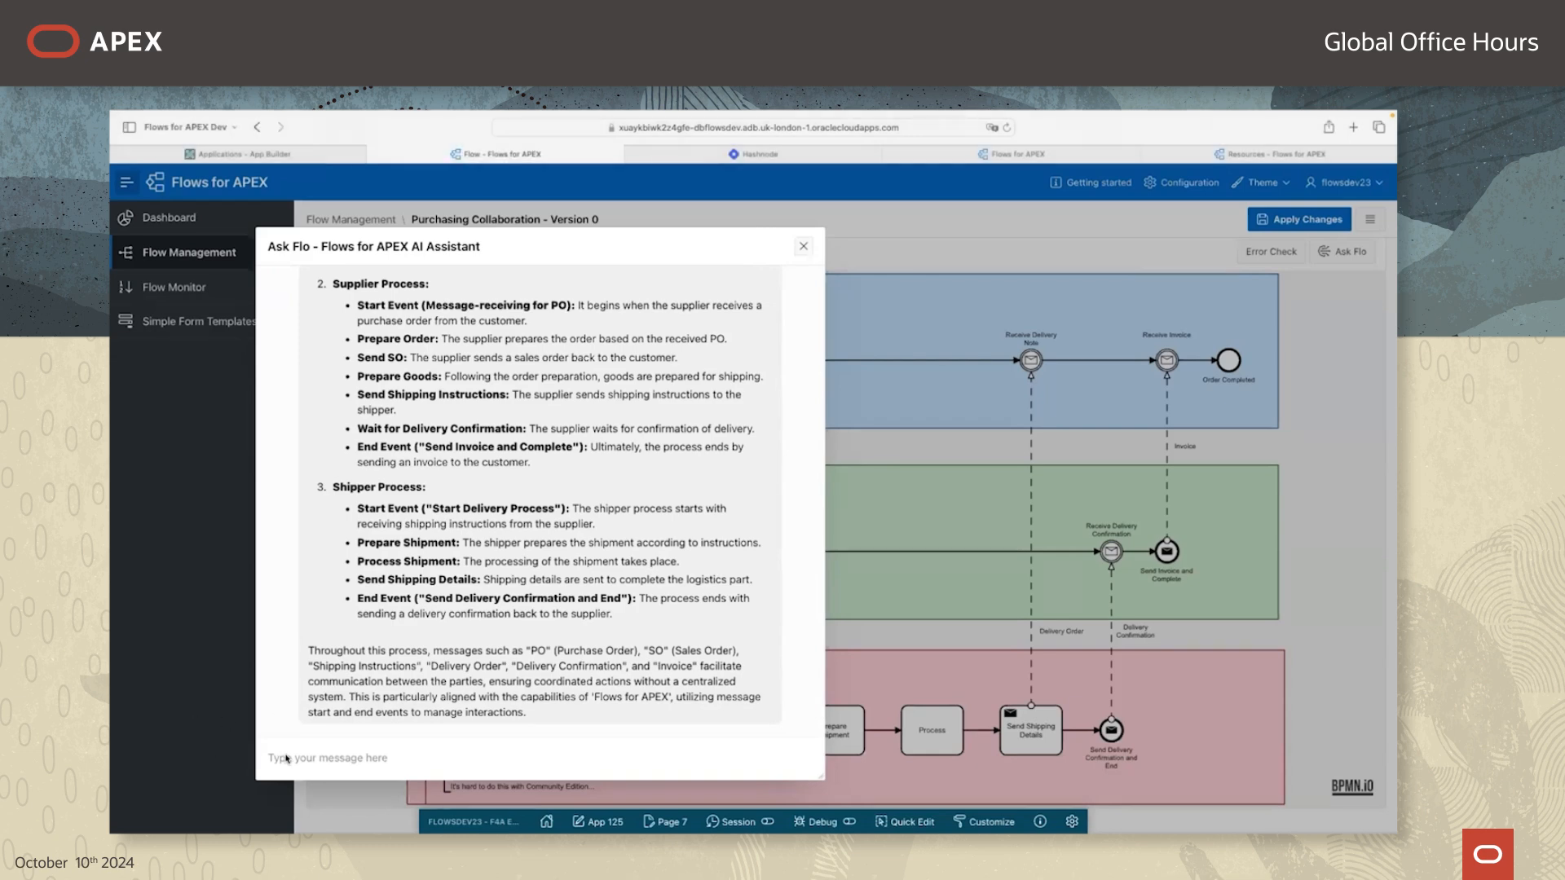
pyautogui.write('Can you show all of the messages that would be sent between the participants in this process. Show the Message Header, including the message Key and Value if there is one, and the Payload contents.')
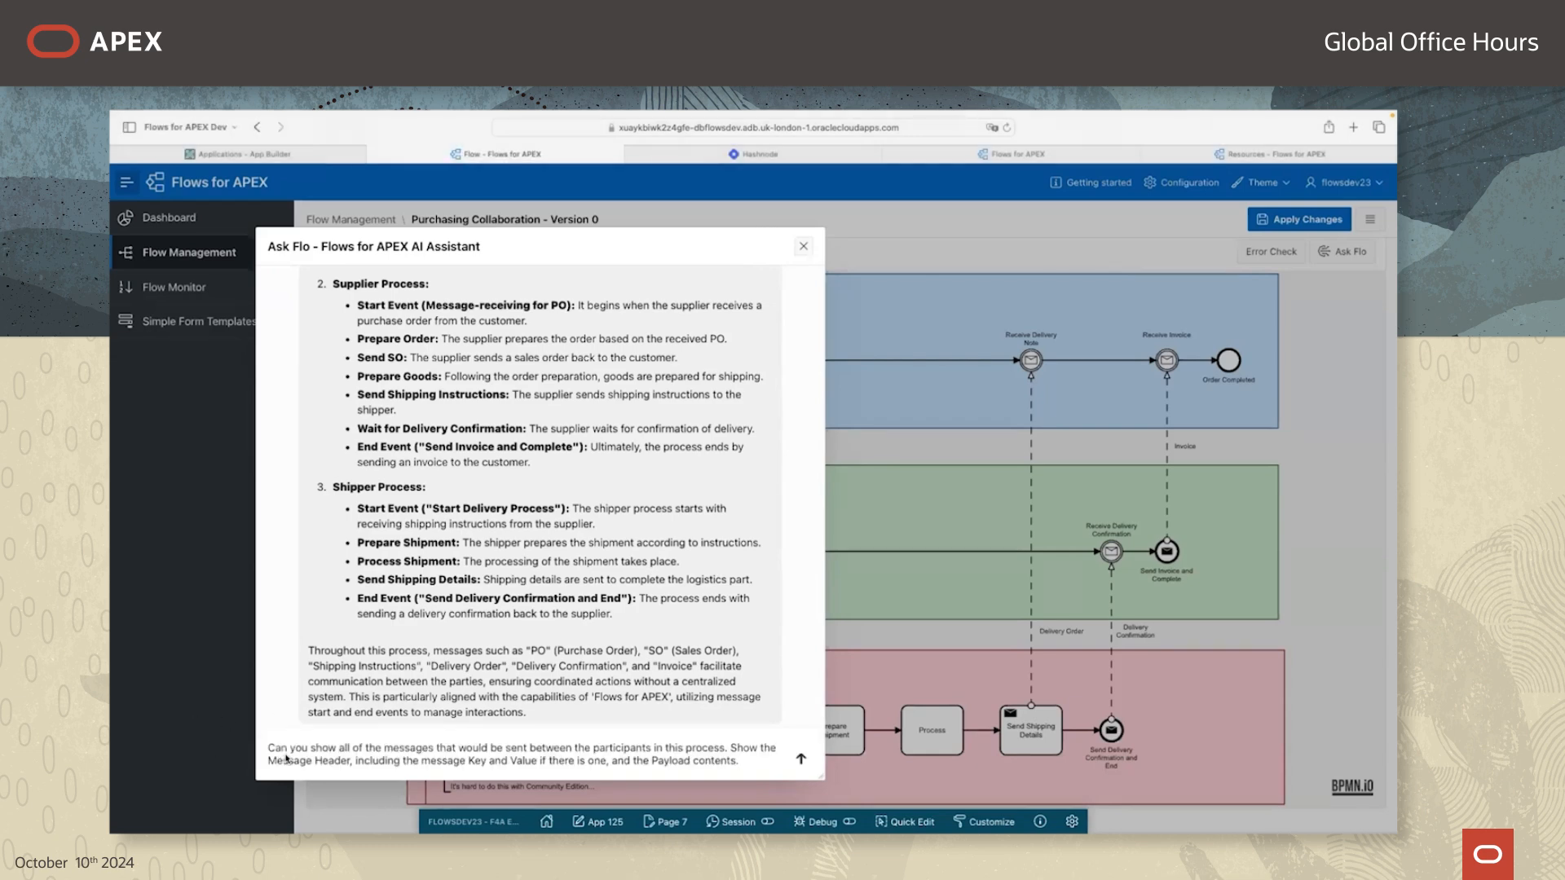
pyautogui.press('Return')
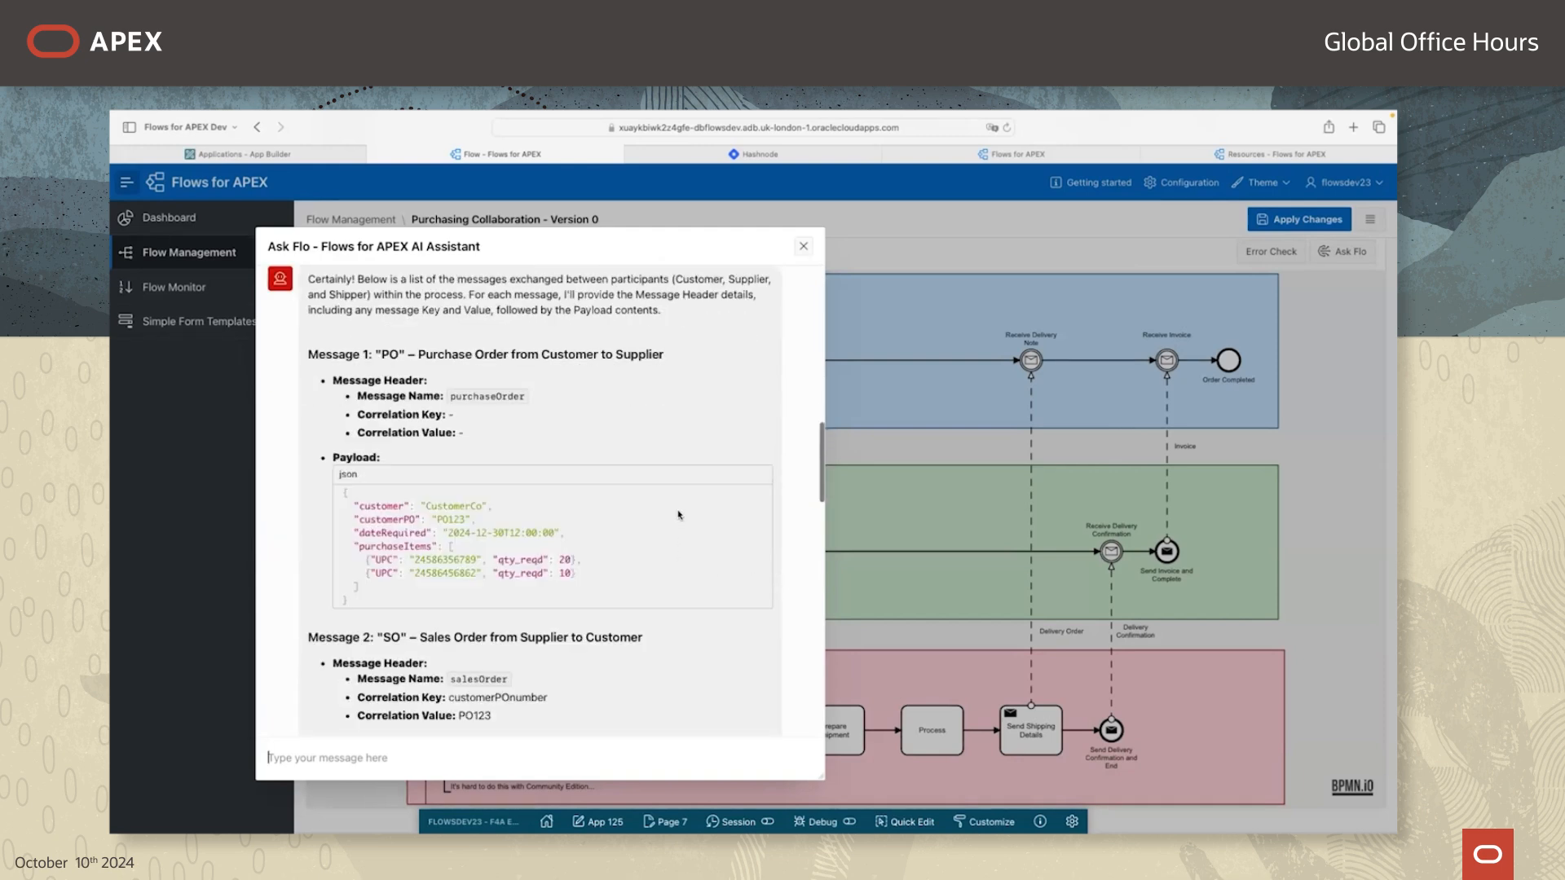
# Step: Review the headers, correlation keys and JSON payloads of the messages in Flo's answer, and close the assistant
pyautogui.scroll(-1, 679, 516)
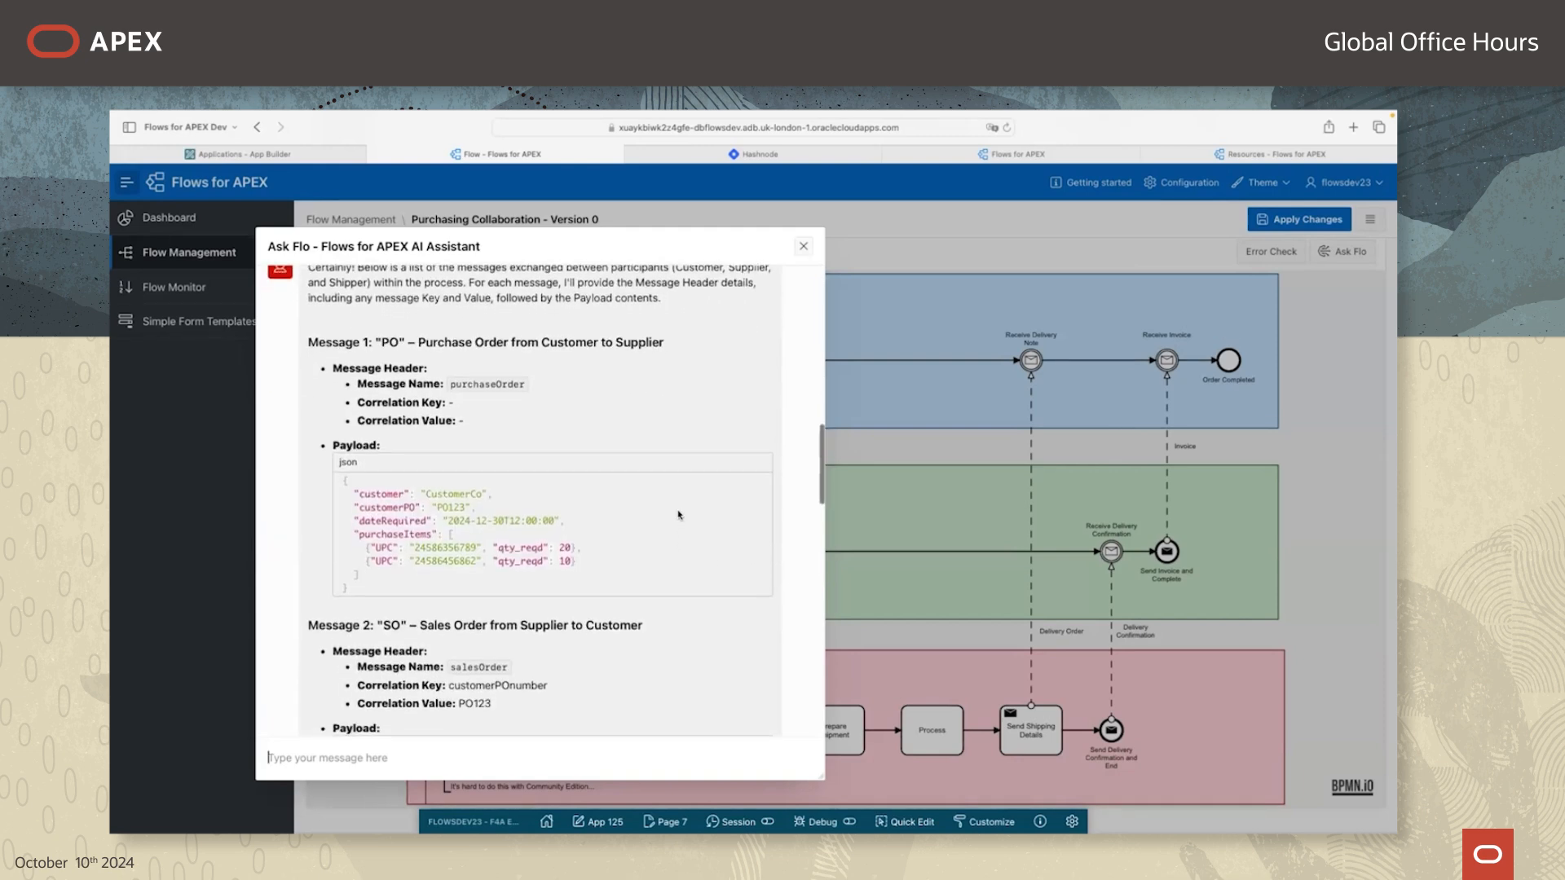
pyautogui.scroll(-3, 679, 515)
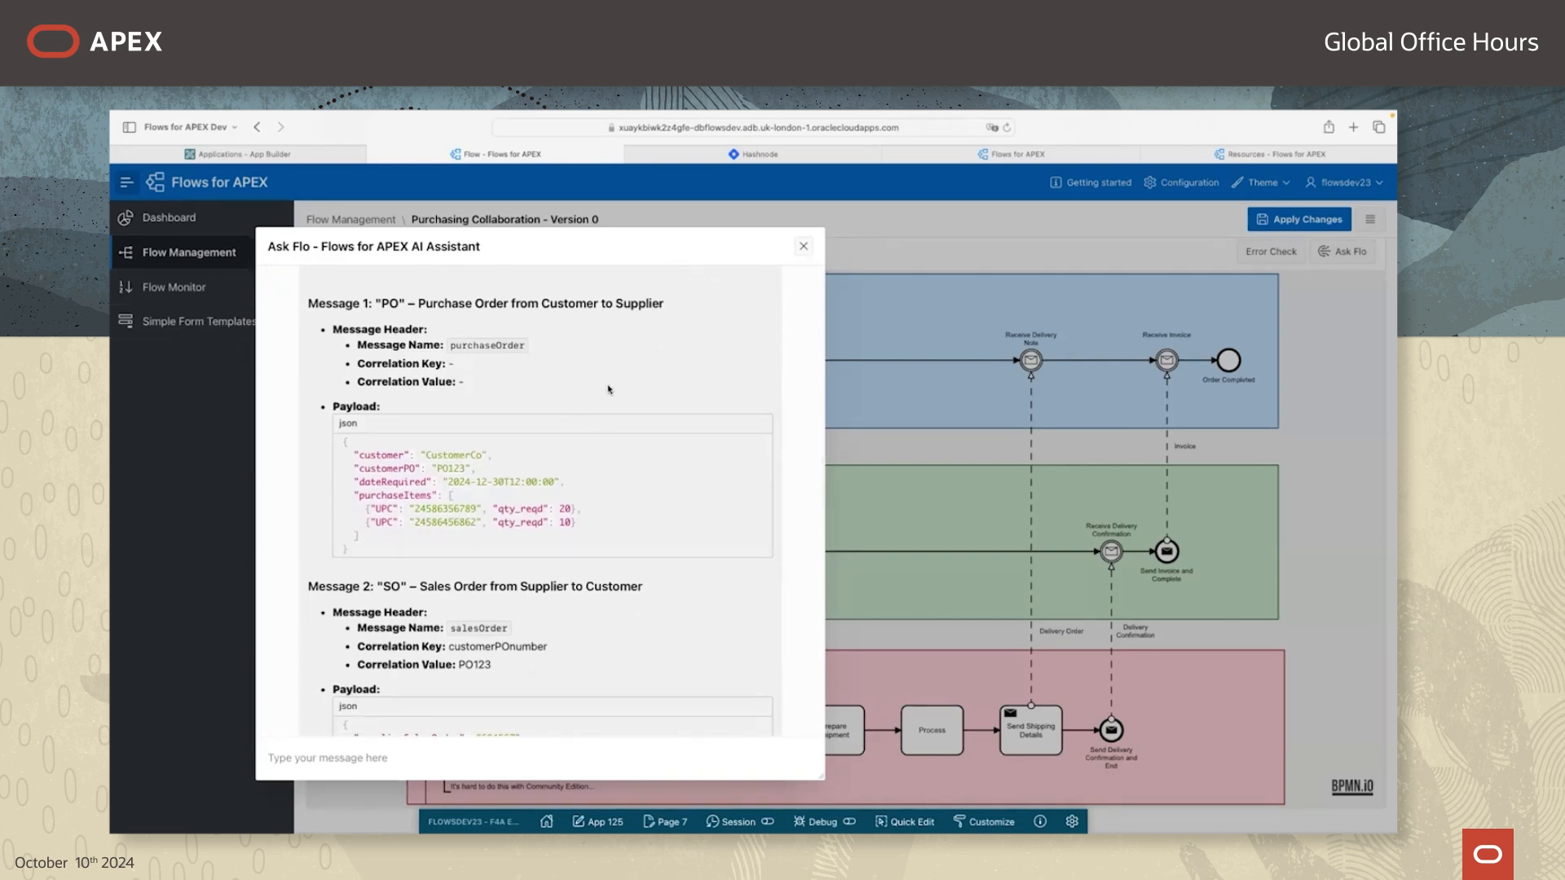
pyautogui.scroll(-2, 646, 506)
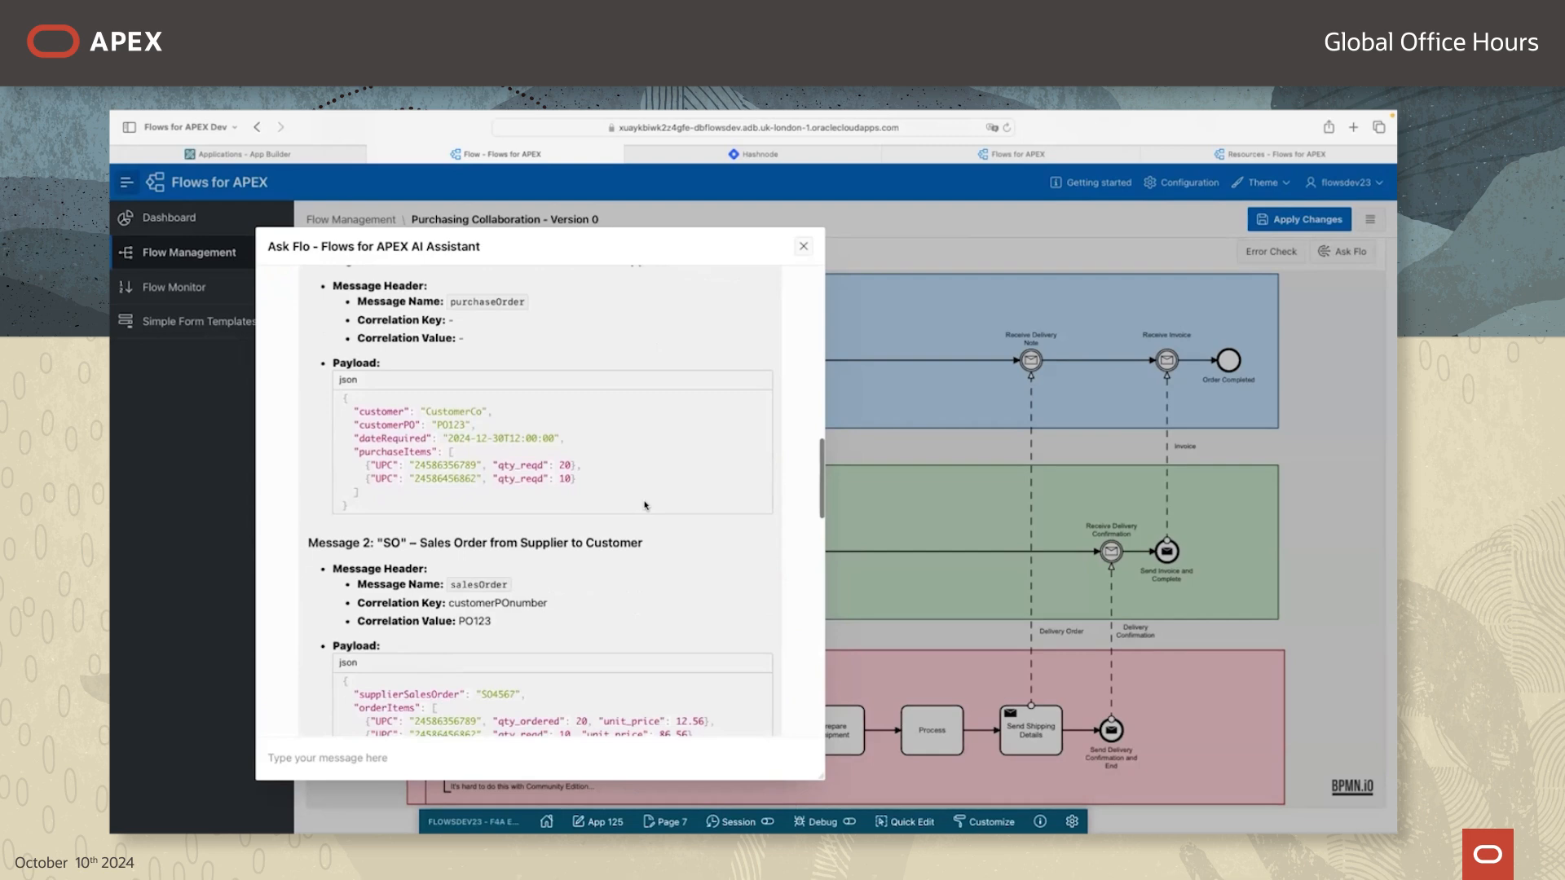
pyautogui.scroll(-5, 646, 505)
pyautogui.scroll(-5, 646, 505)
pyautogui.scroll(-5, 646, 505)
pyautogui.scroll(-7, 644, 501)
pyautogui.scroll(-15, 646, 505)
pyautogui.scroll(-6, 646, 505)
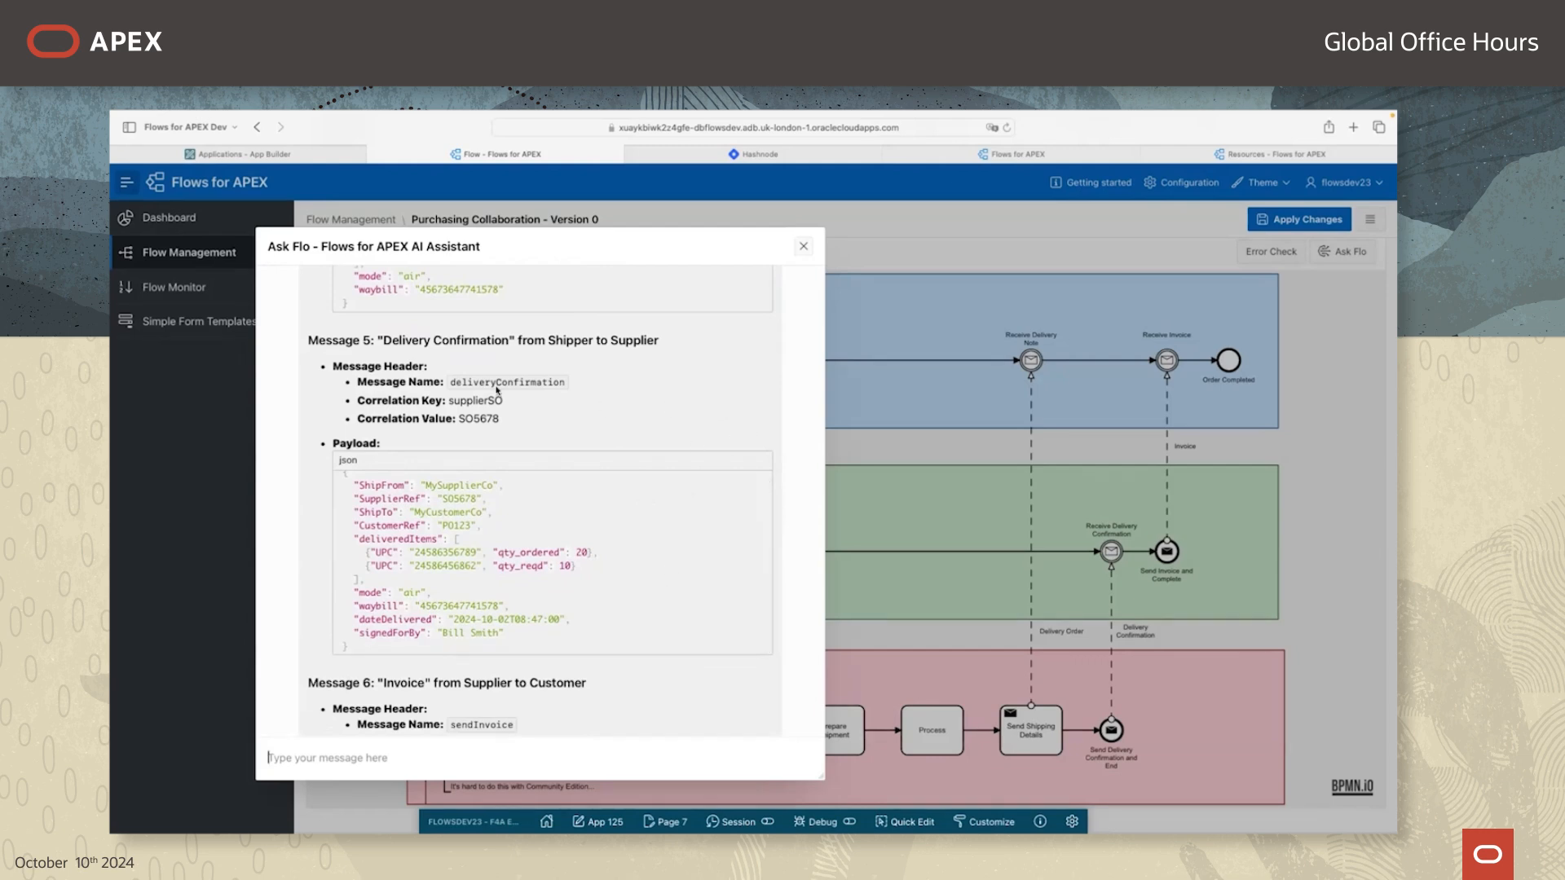
pyautogui.scroll(5, 674, 442)
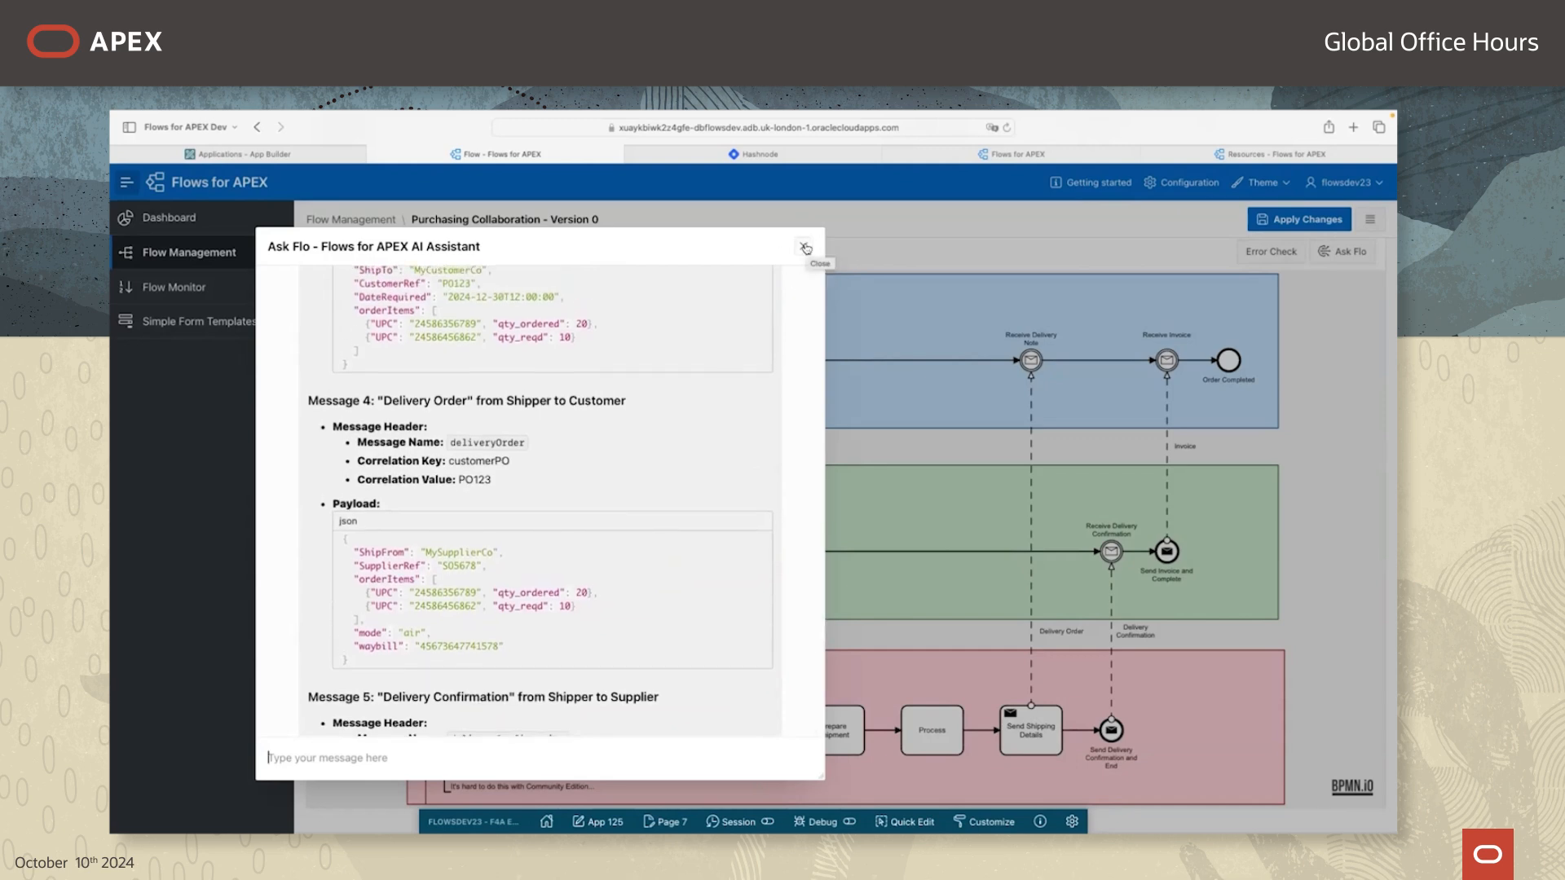
pyautogui.click(805, 248)
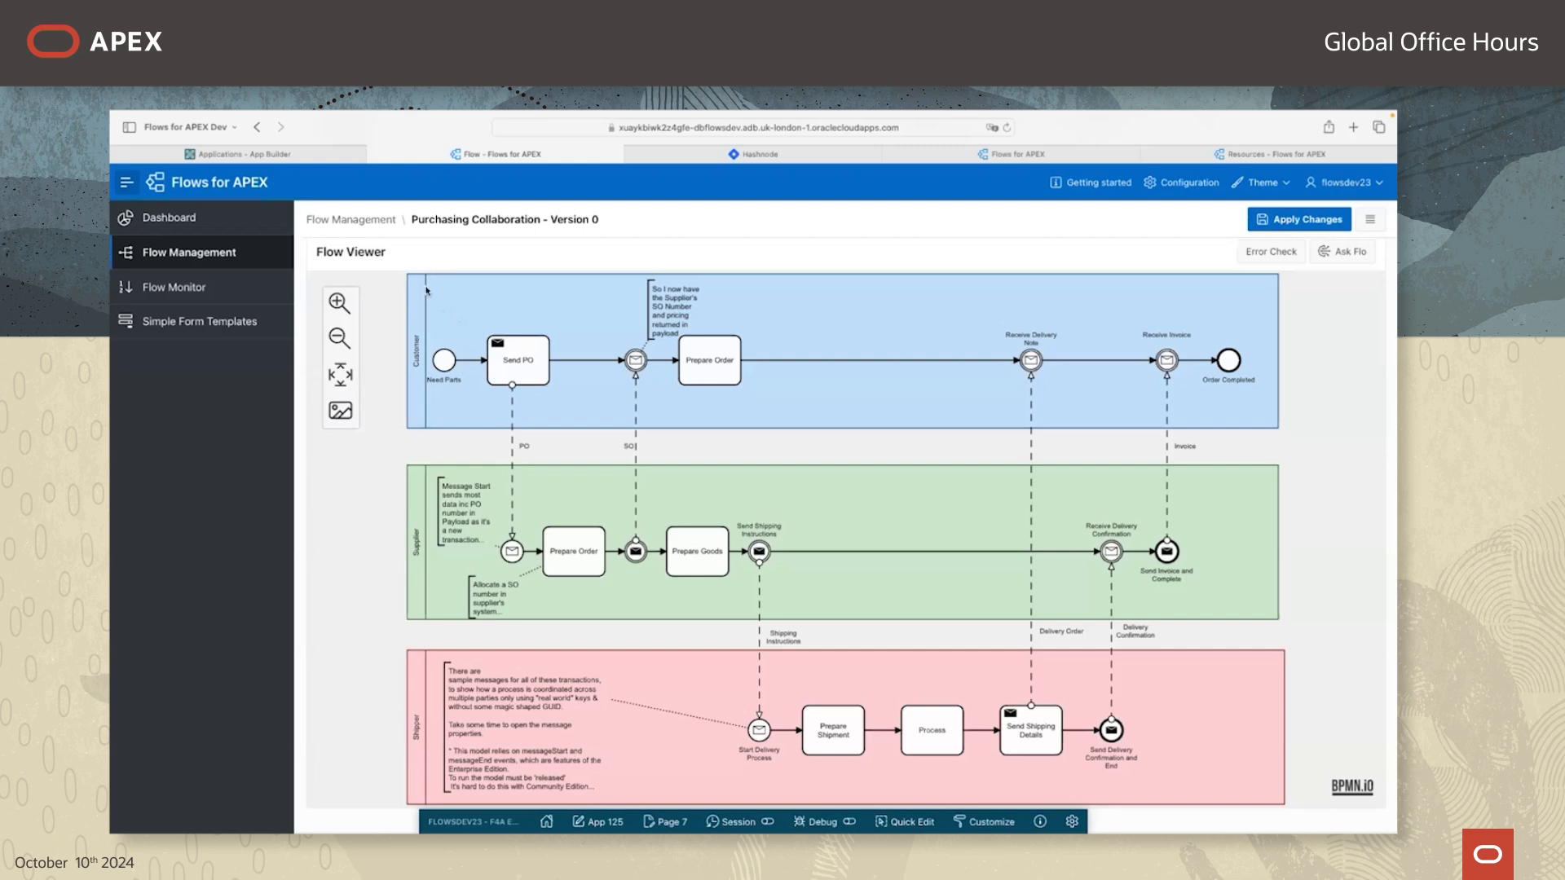
# Step: Return to Flow Management, open the details of the Bad Process model and view its diagram
pyautogui.click(382, 222)
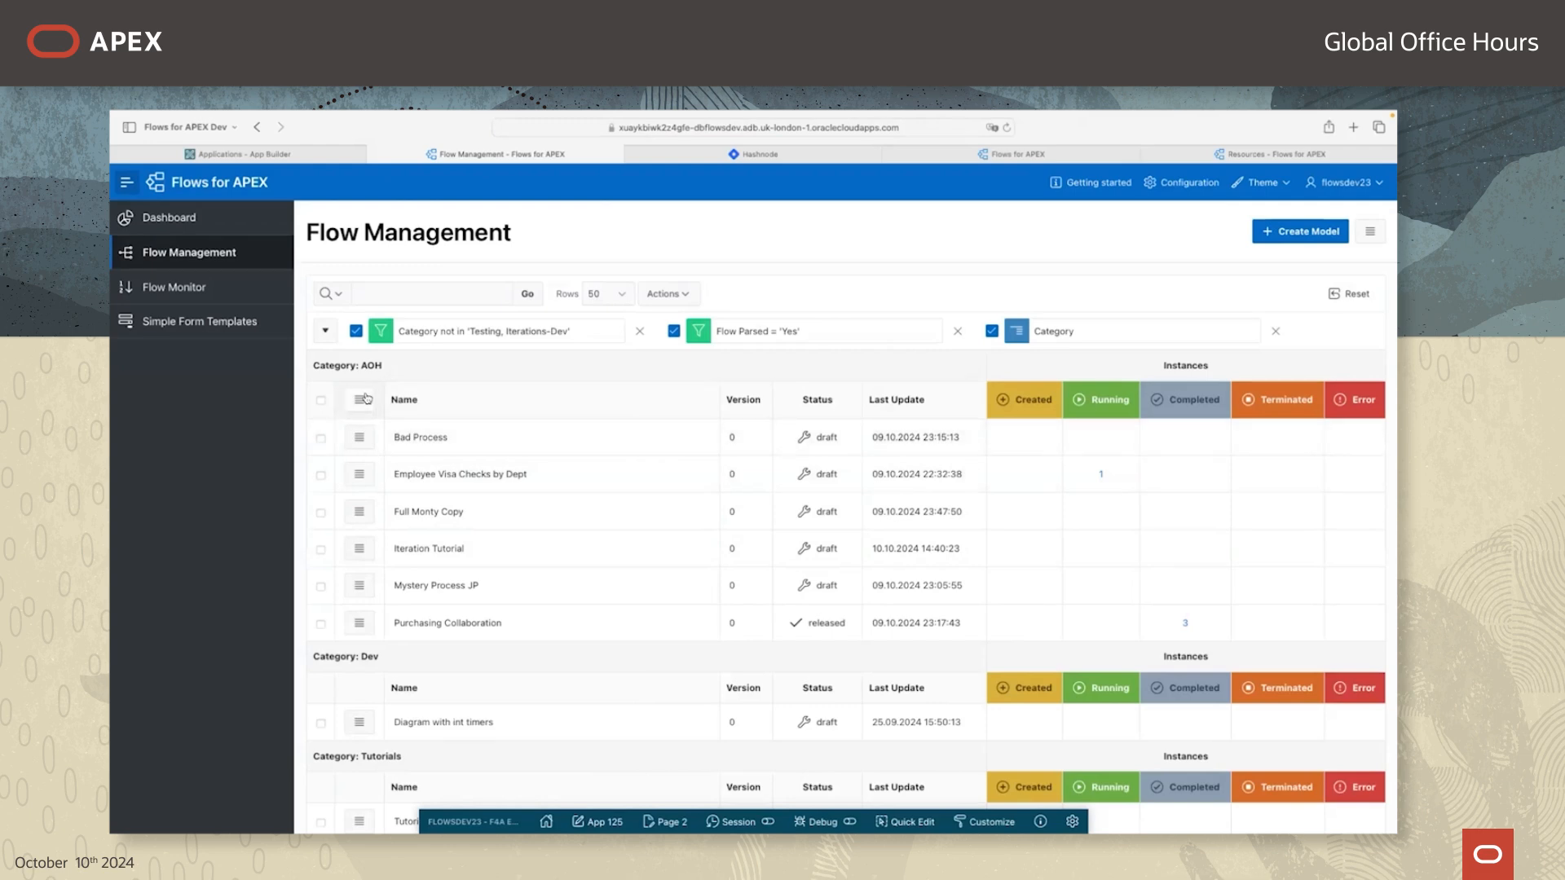
pyautogui.click(359, 439)
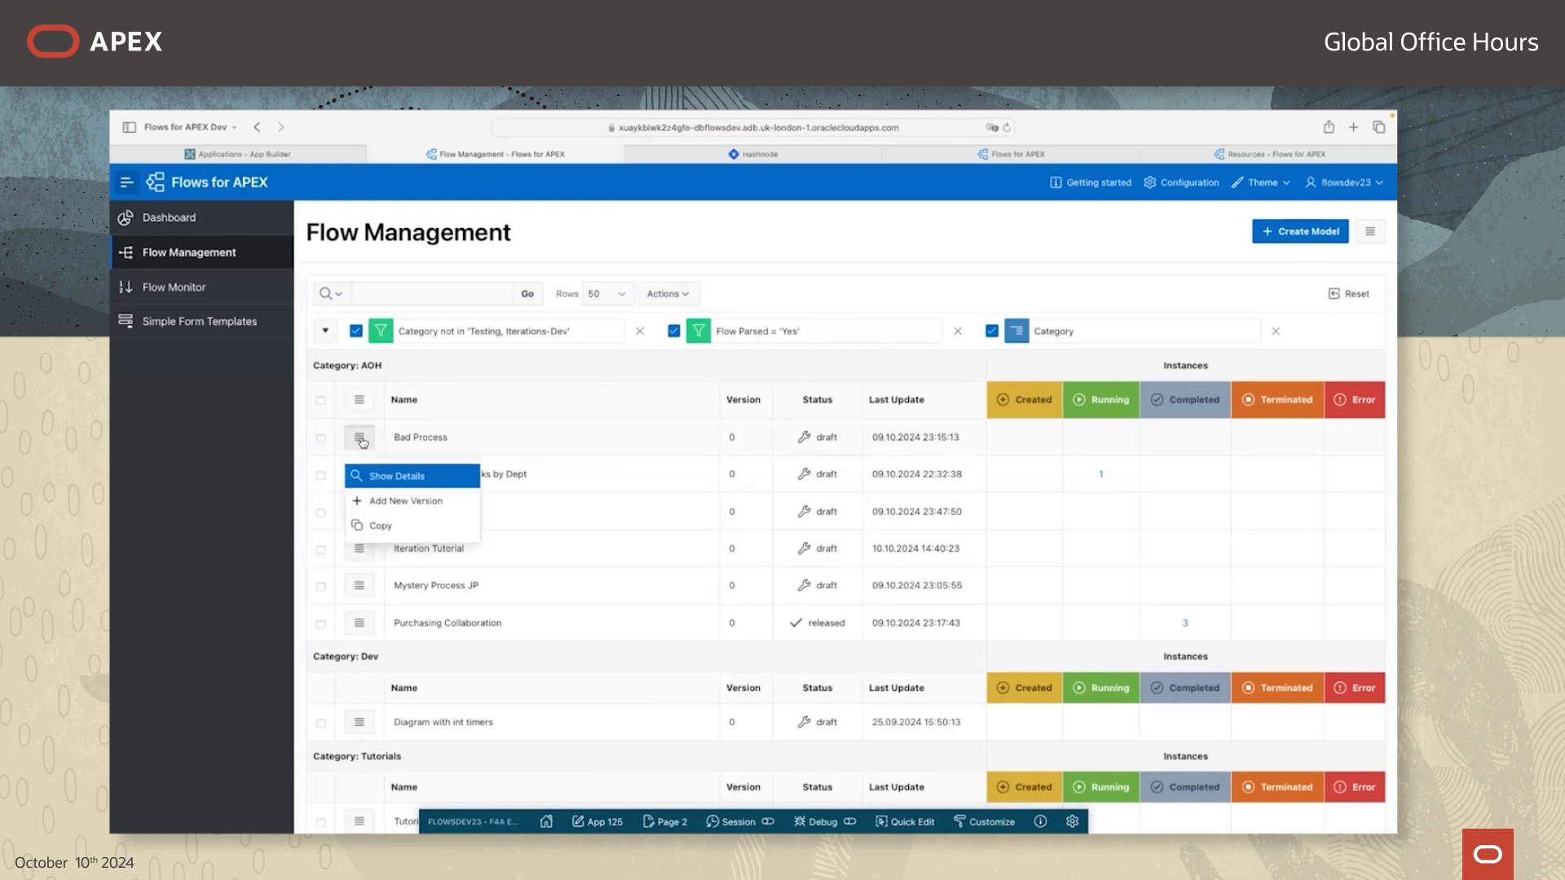
pyautogui.click(383, 476)
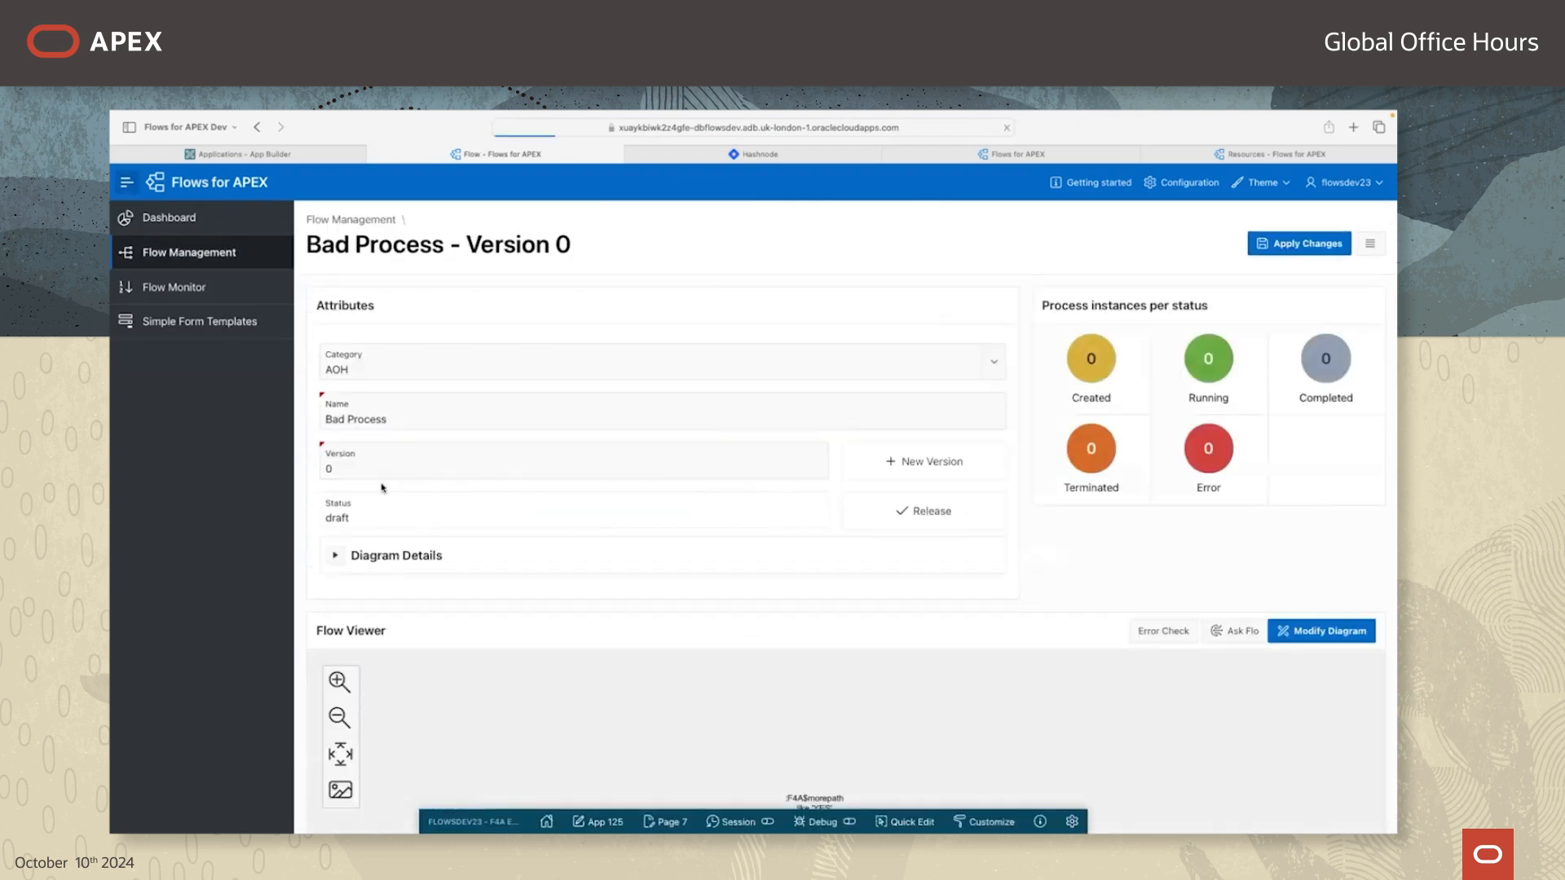
pyautogui.scroll(-5, 784, 555)
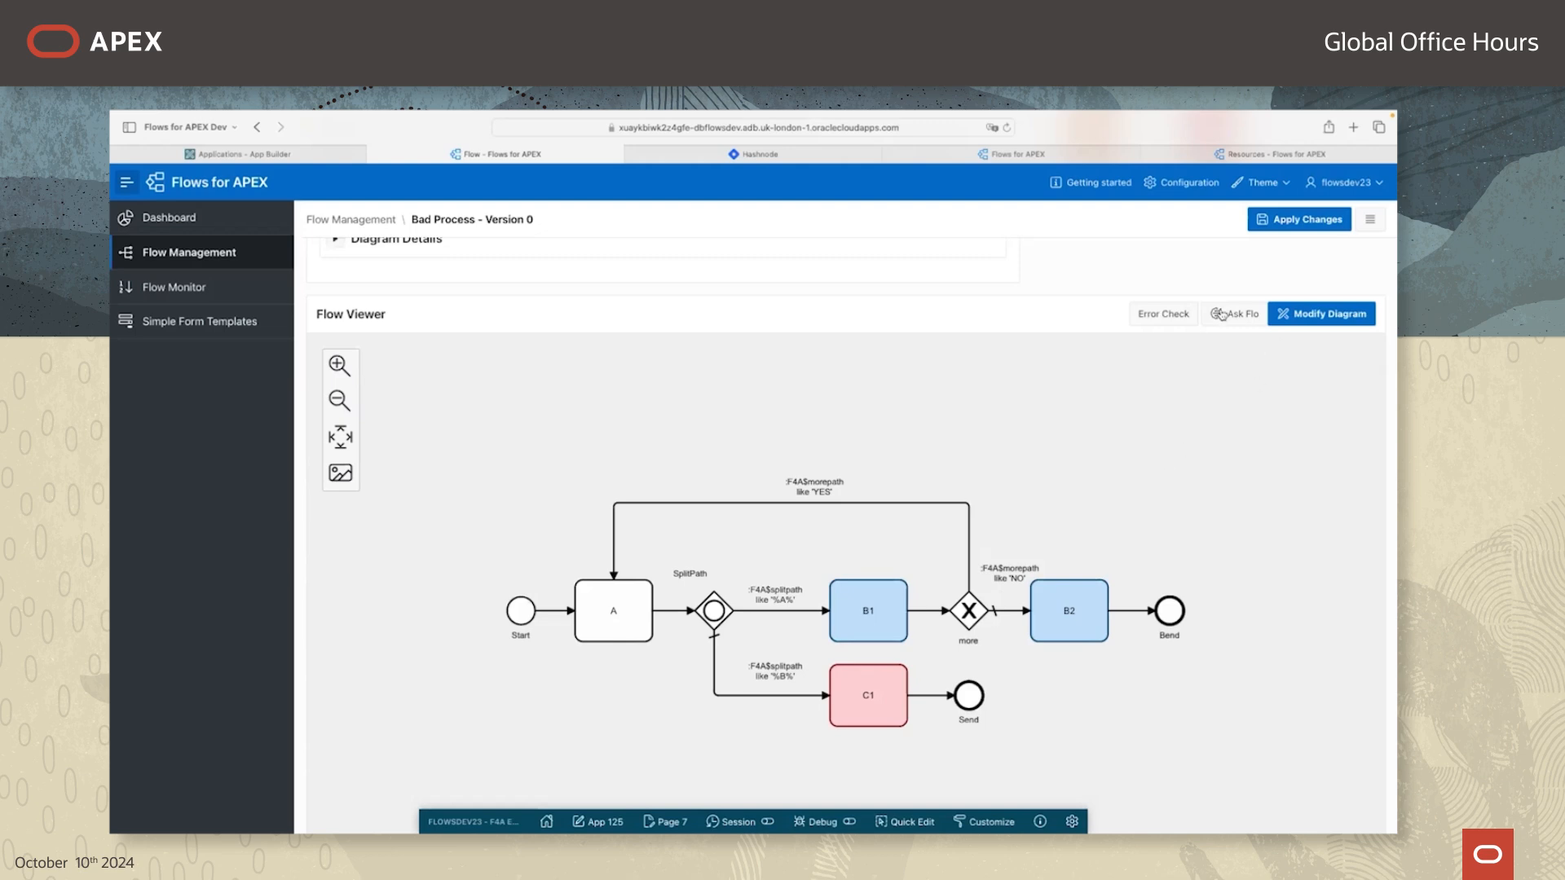
# Step: Run the Error Check on Bad Process, enlarge the checker dialog to read its findings, and close it
pyautogui.click(1174, 317)
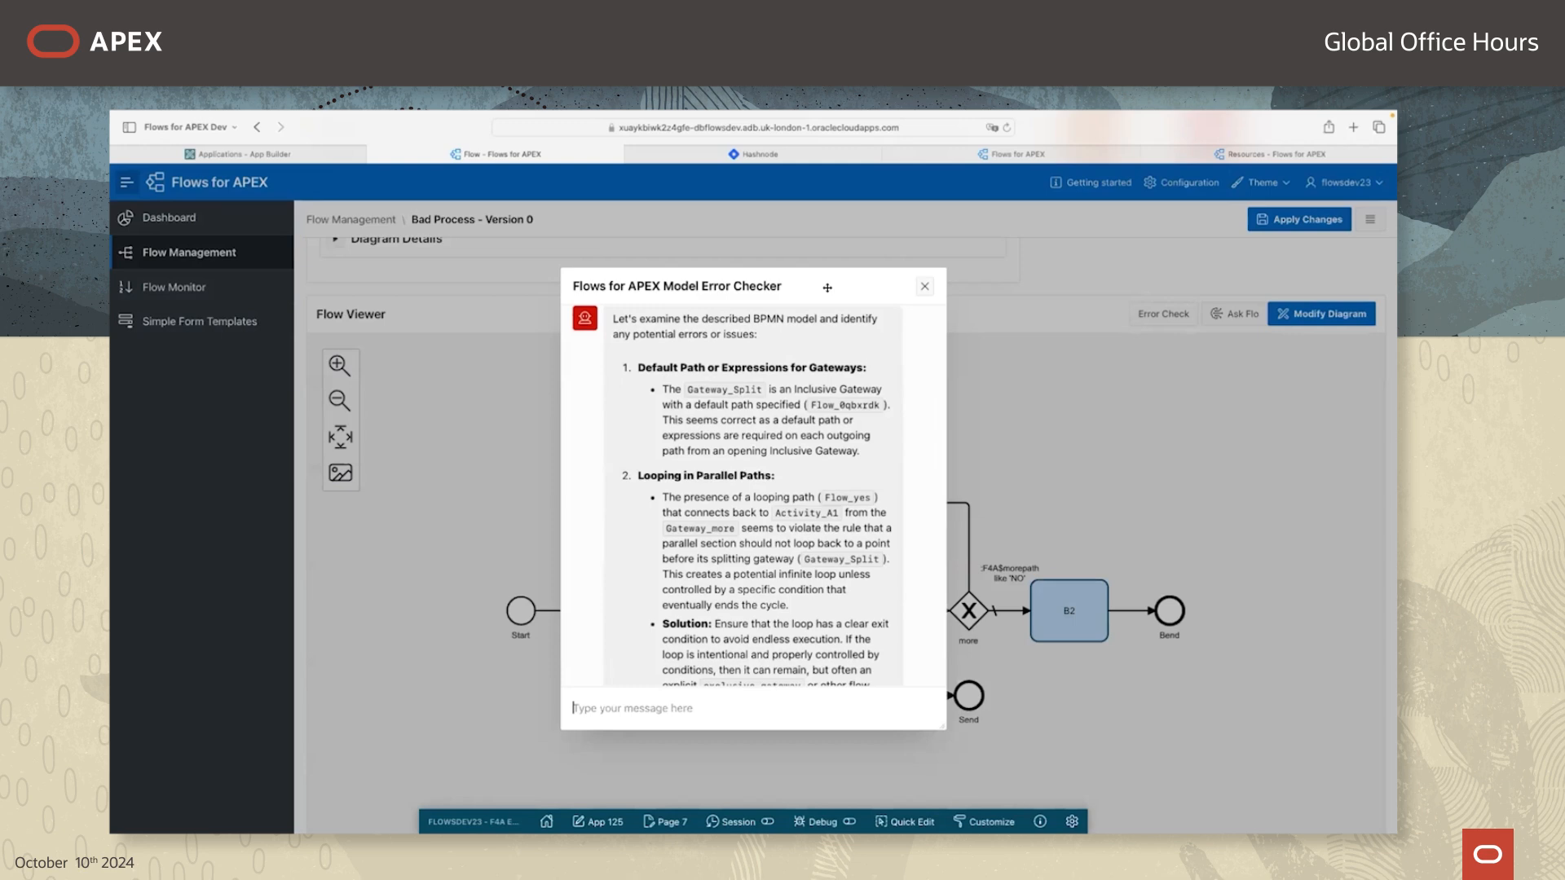
pyautogui.moveTo(828, 287); pyautogui.dragTo(557, 268)
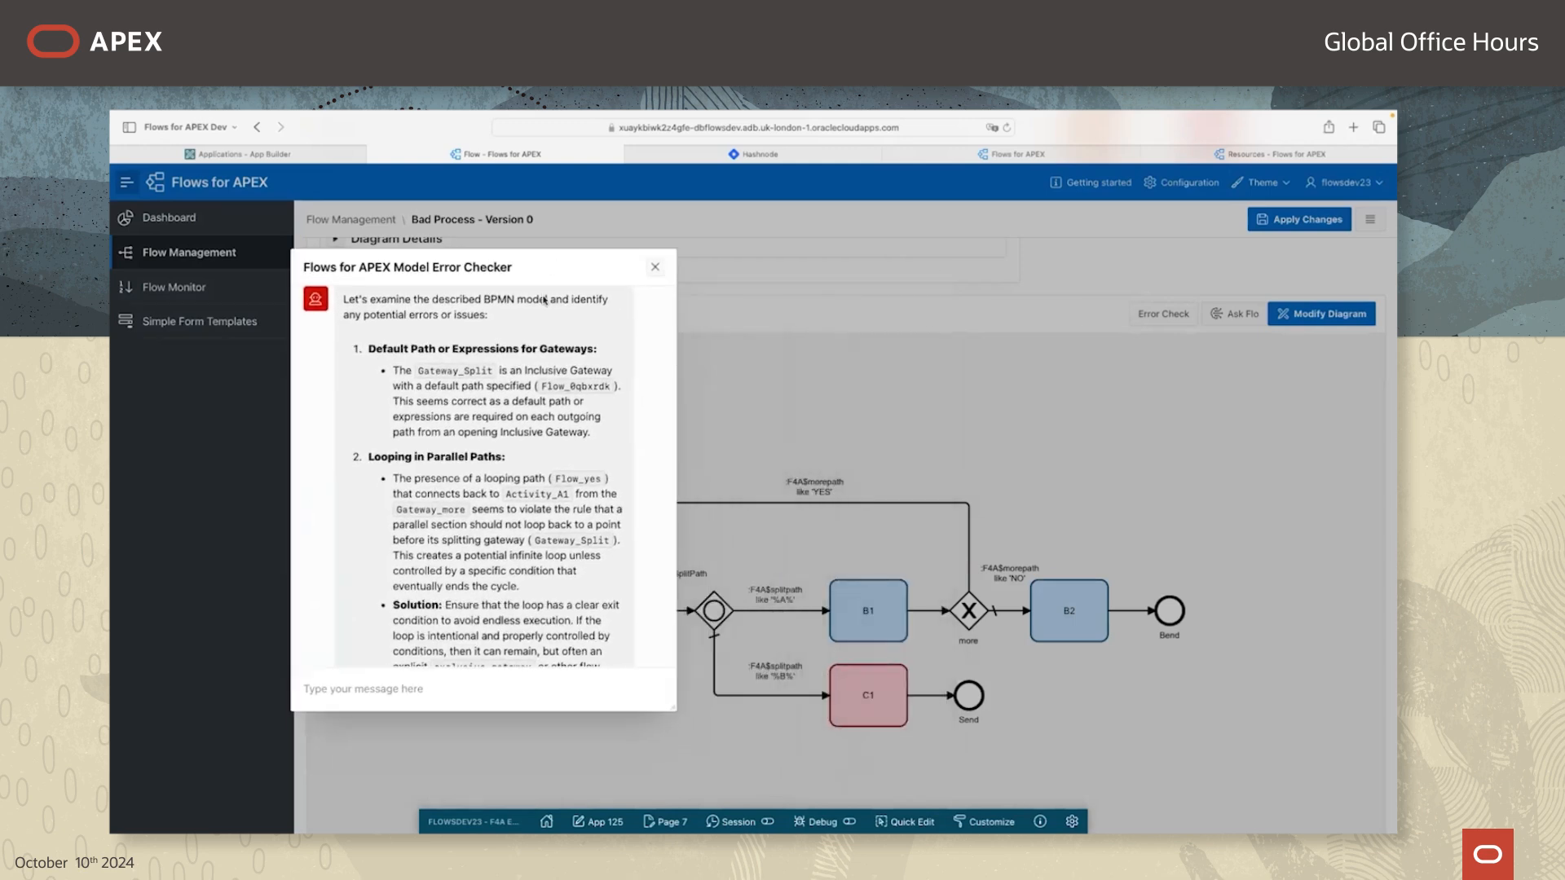
pyautogui.moveTo(676, 714); pyautogui.dragTo(804, 787)
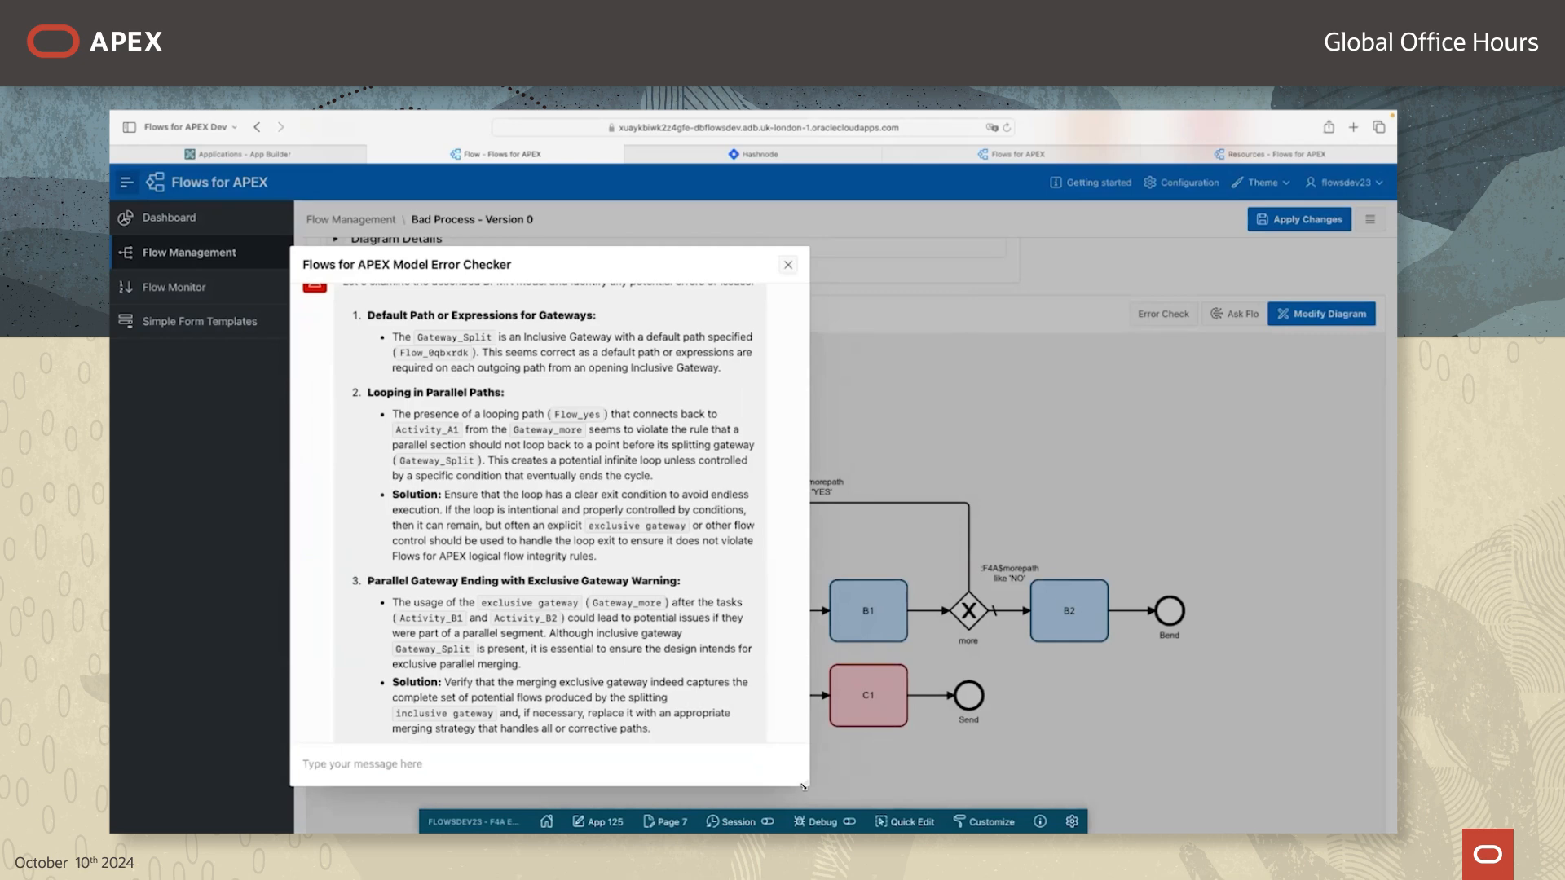
pyautogui.scroll(-2, 672, 665)
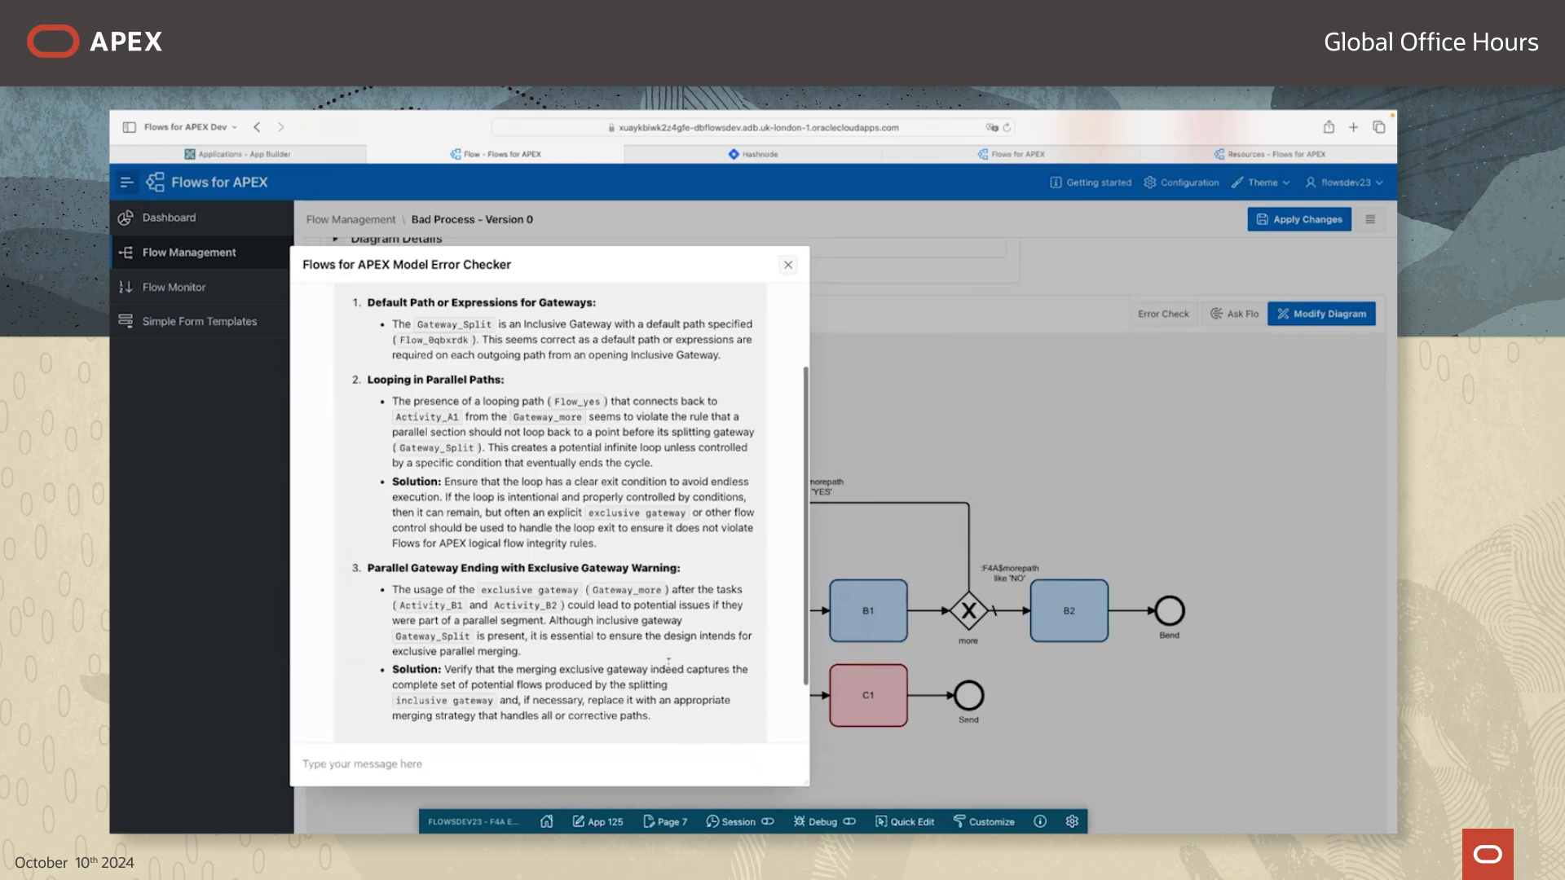
pyautogui.scroll(1, 669, 619)
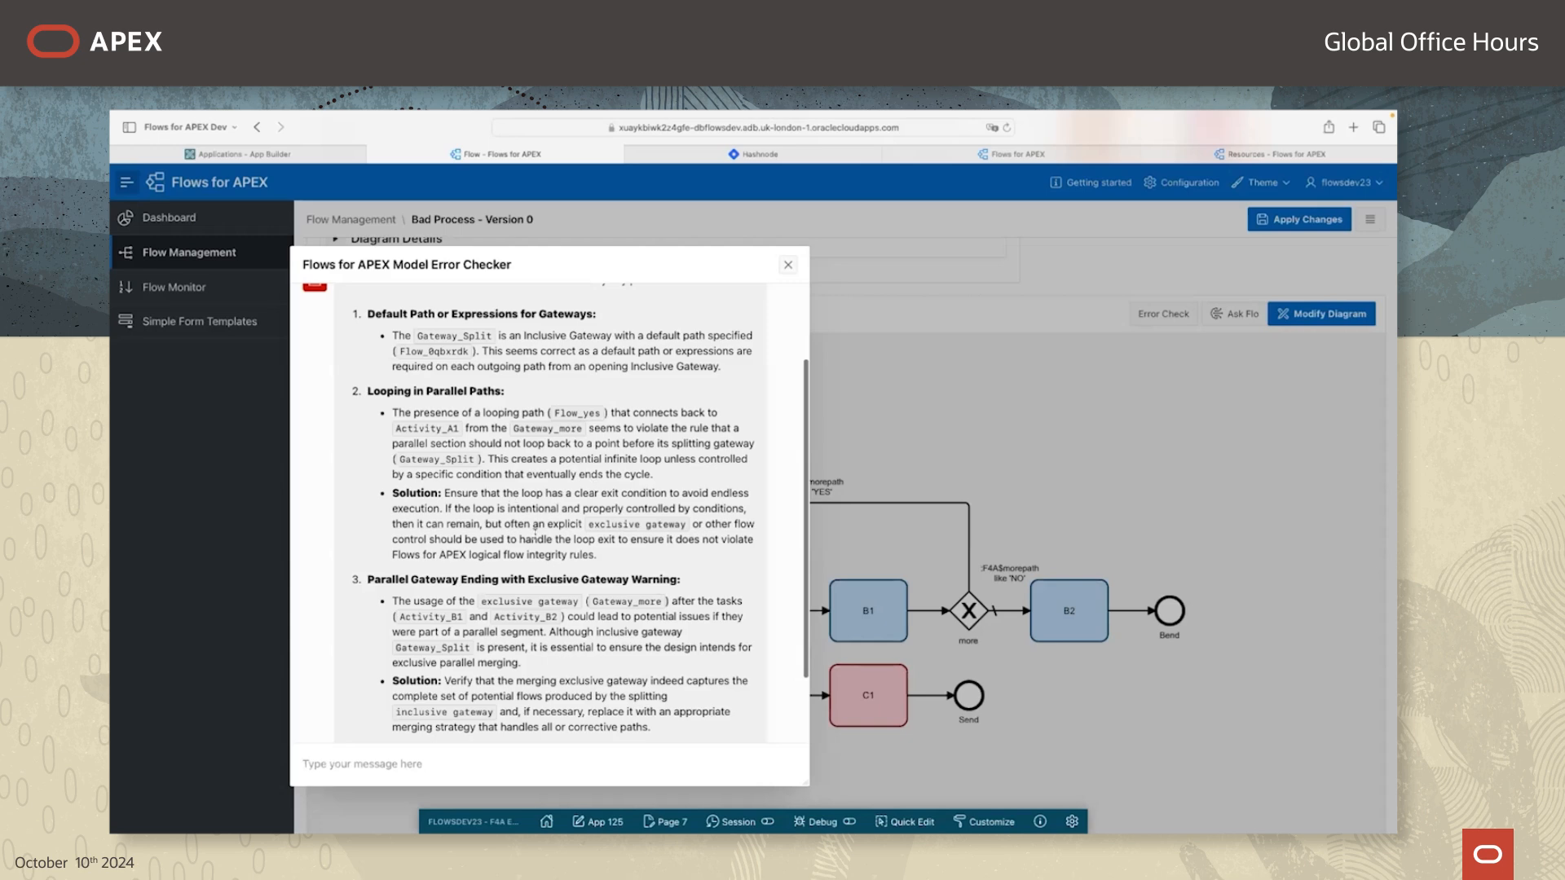
pyautogui.click(787, 265)
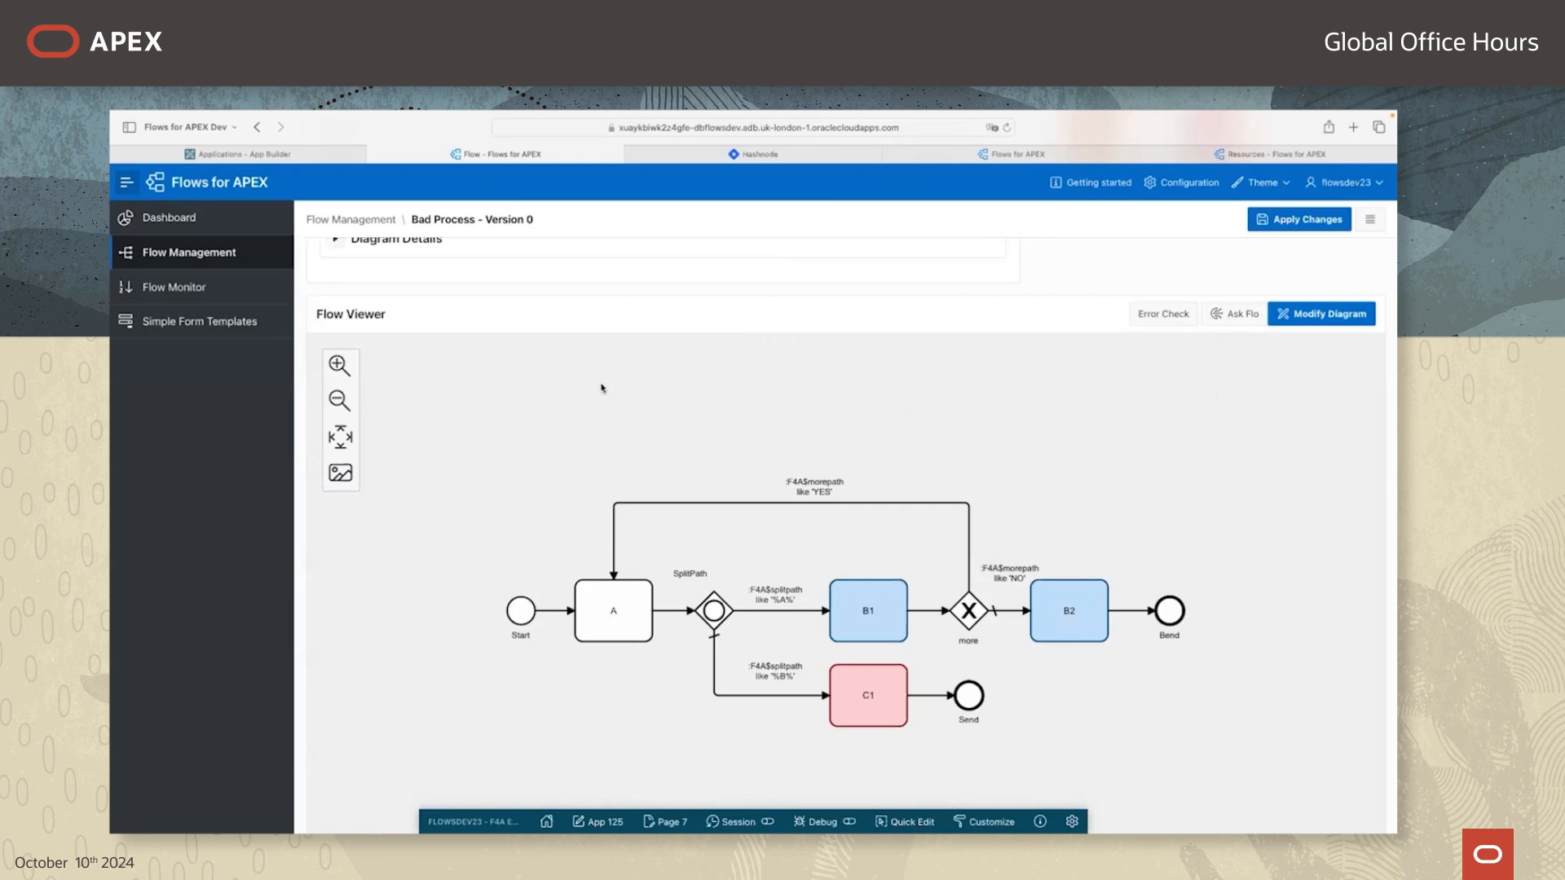
# Step: Return to Flow Management, open the details of the Mystery Process JP model and view its diagram
pyautogui.scroll(-1, 602, 388)
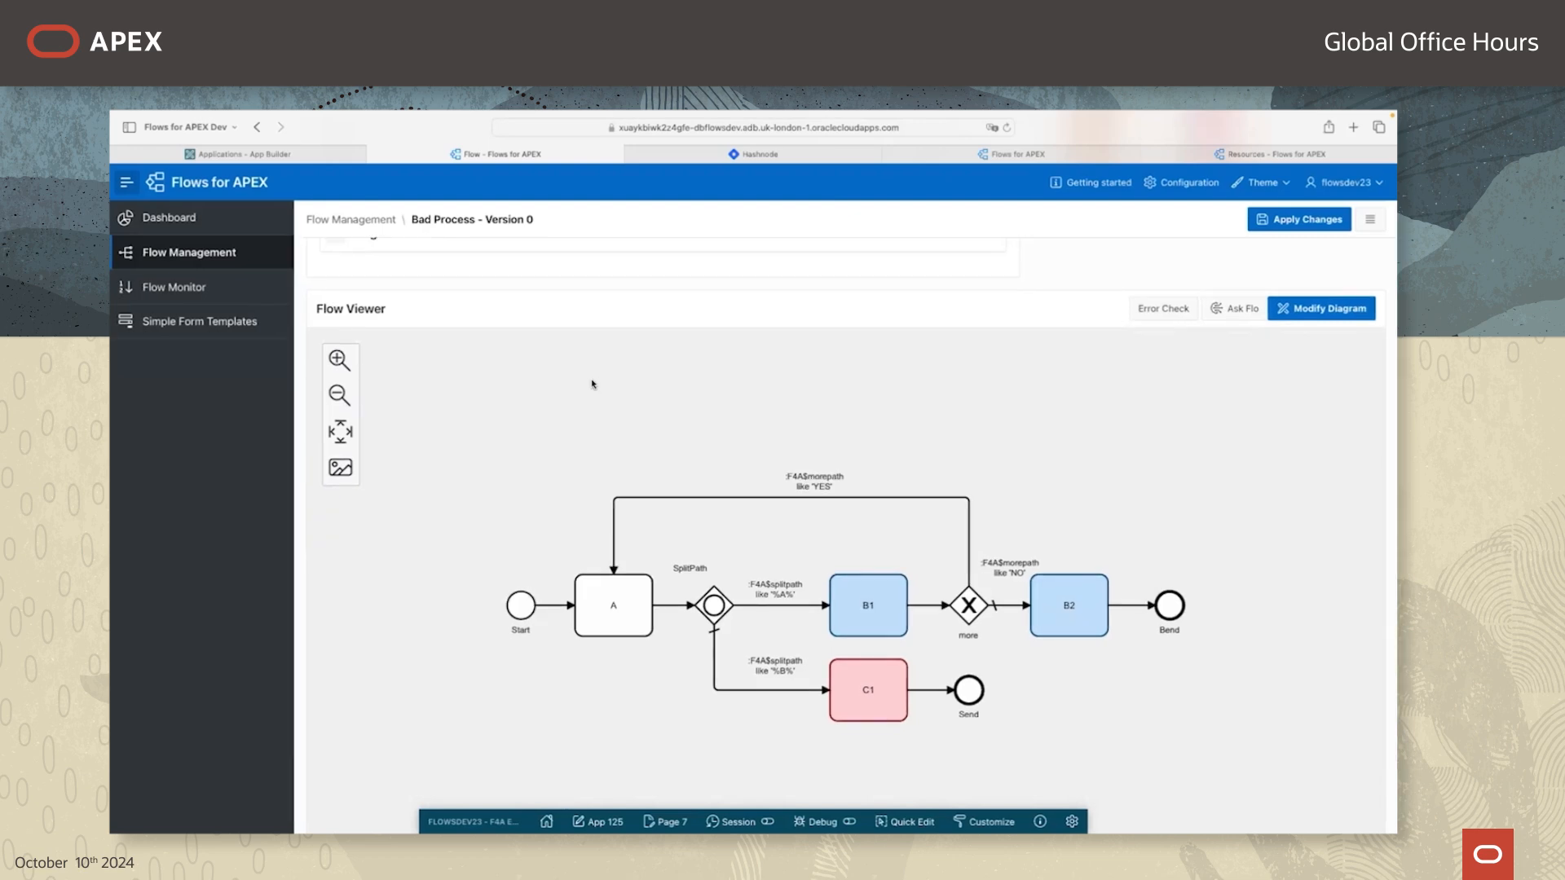
pyautogui.scroll(-2, 587, 382)
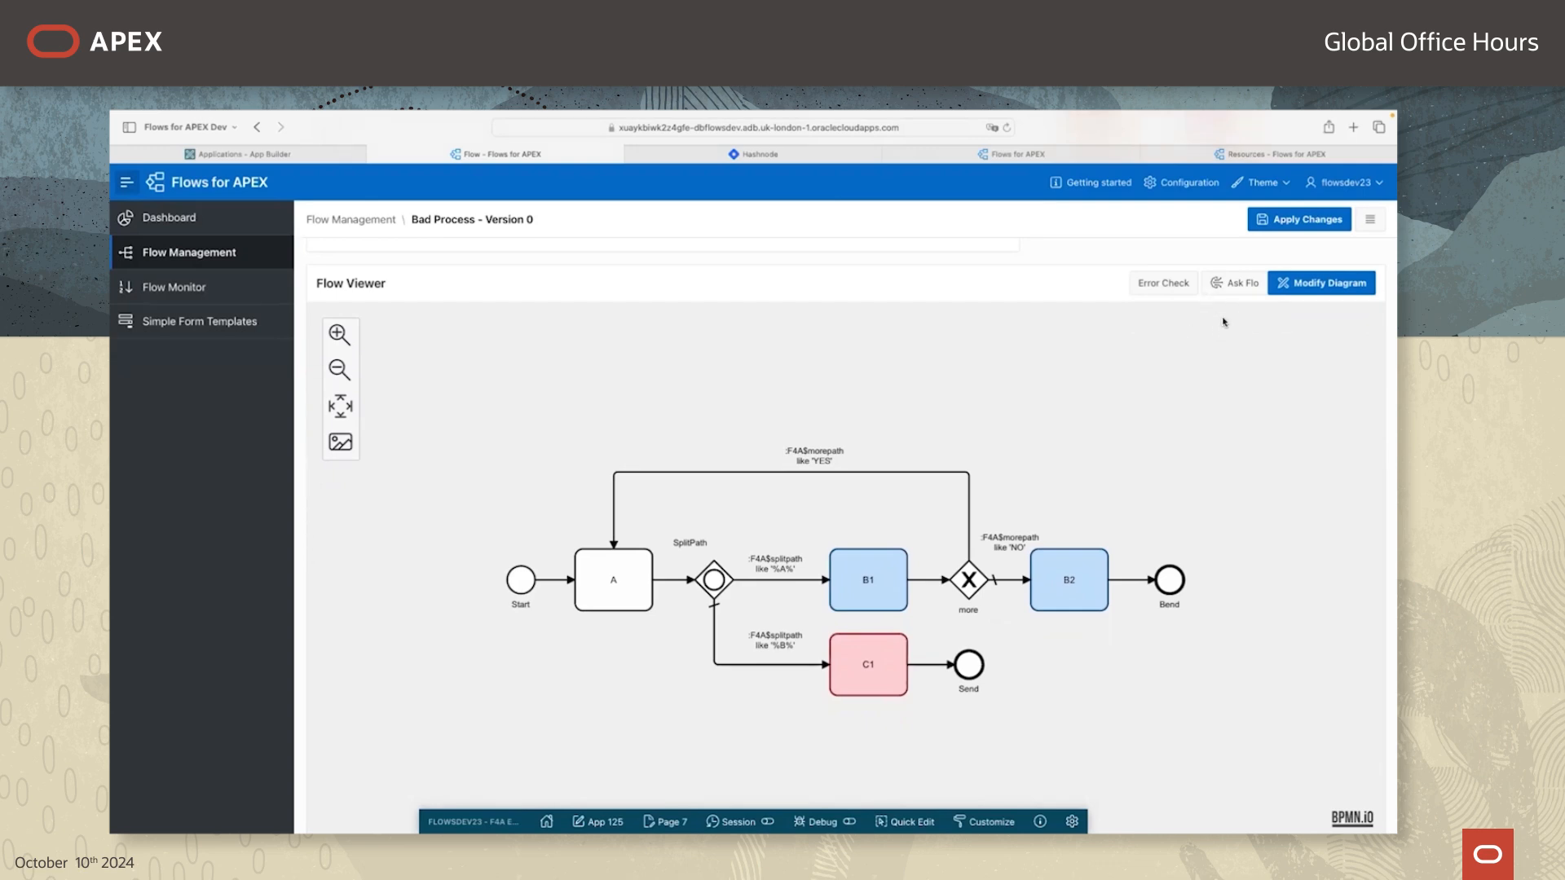
pyautogui.scroll(3, 389, 321)
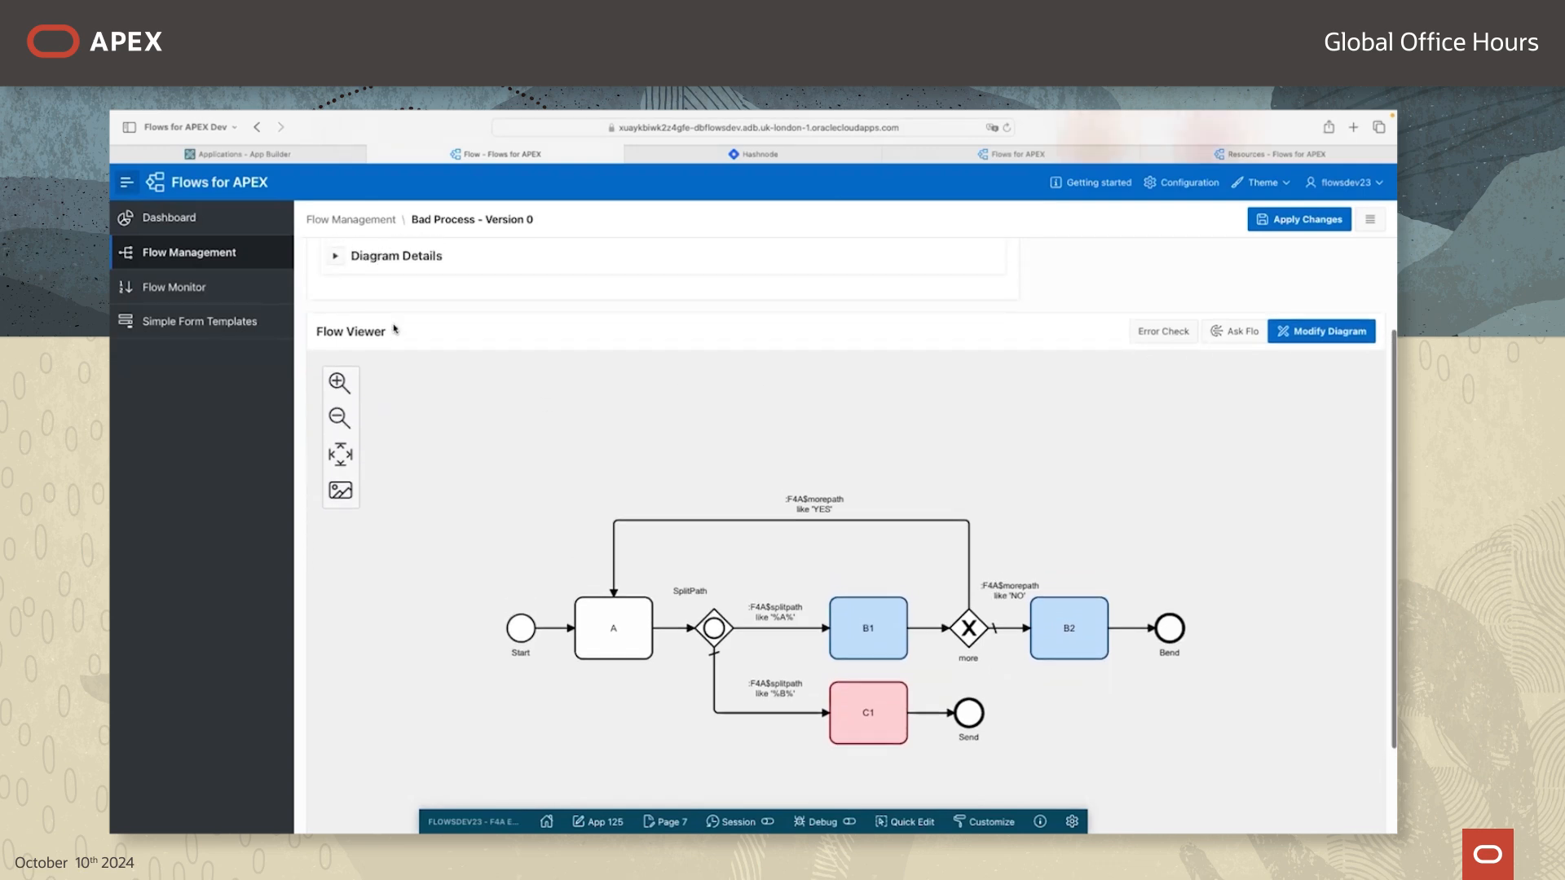
pyautogui.click(351, 221)
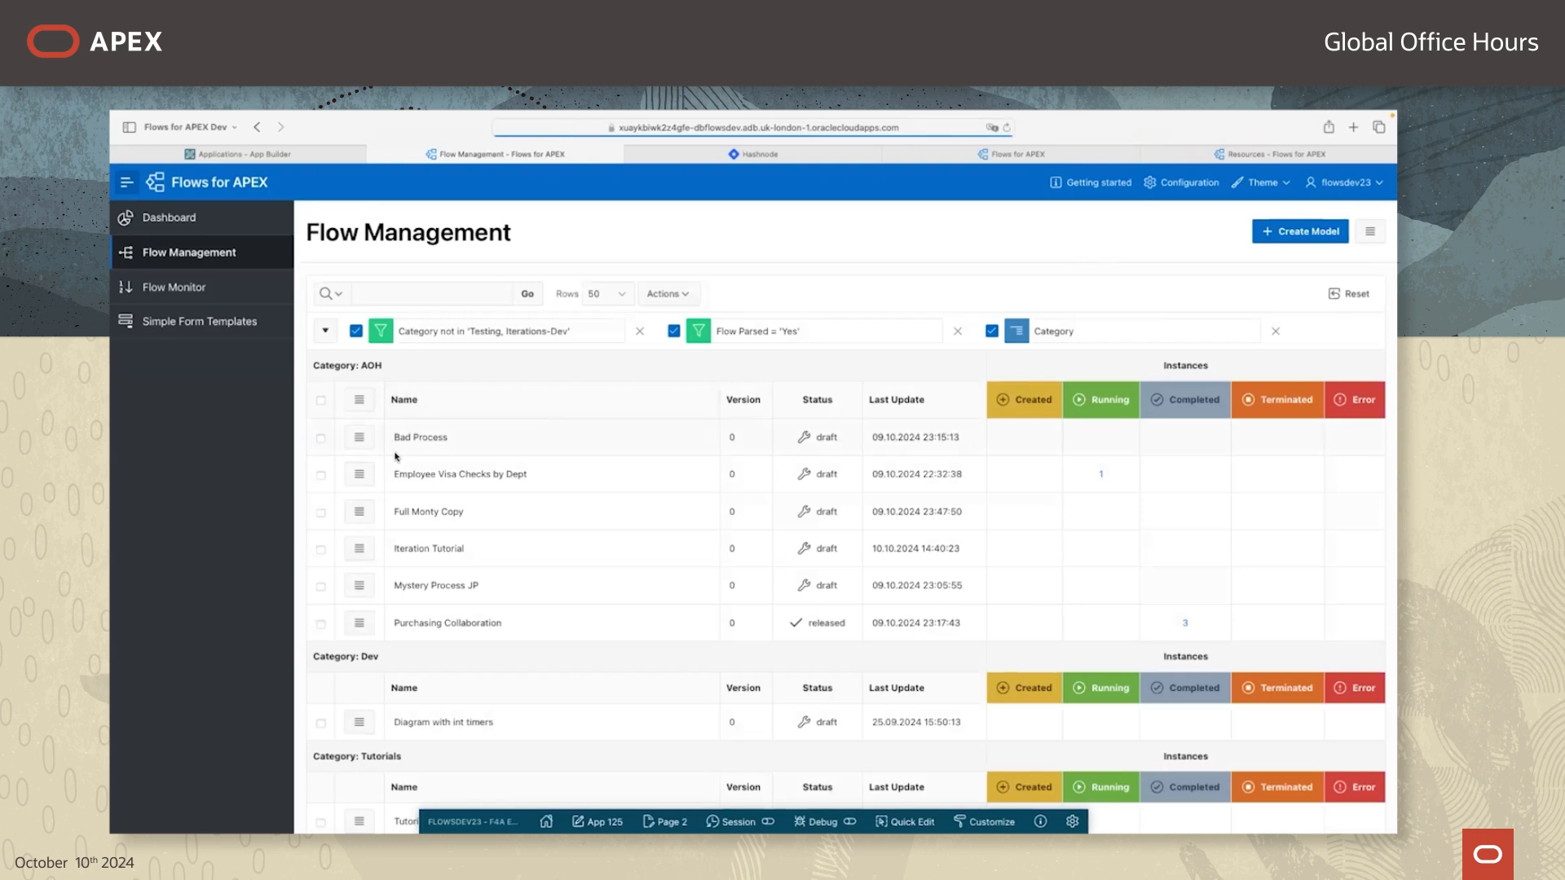
pyautogui.click(360, 586)
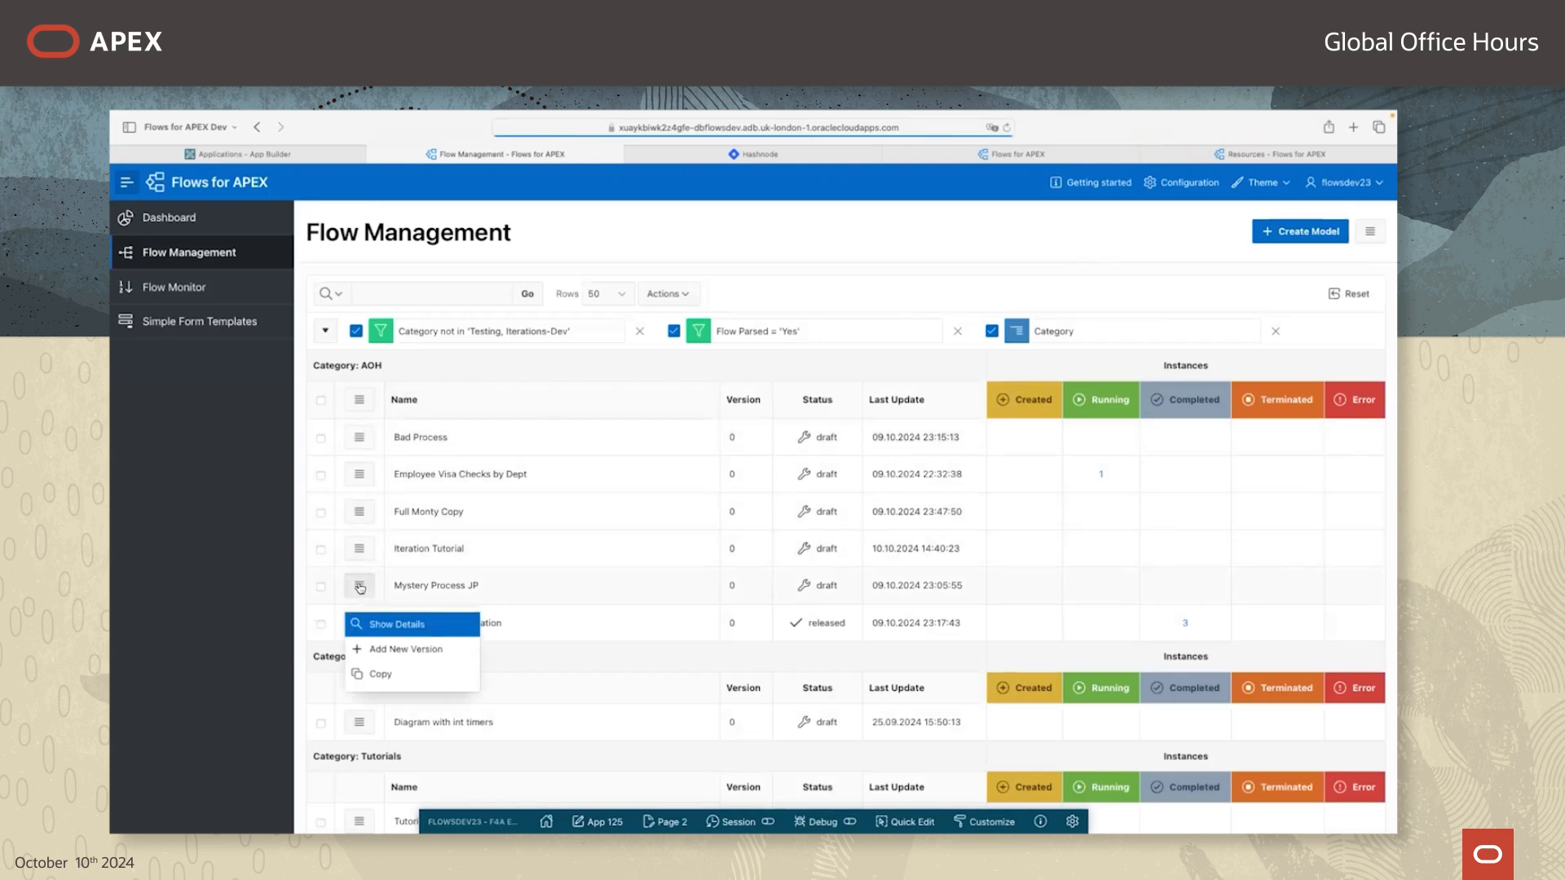
pyautogui.click(390, 623)
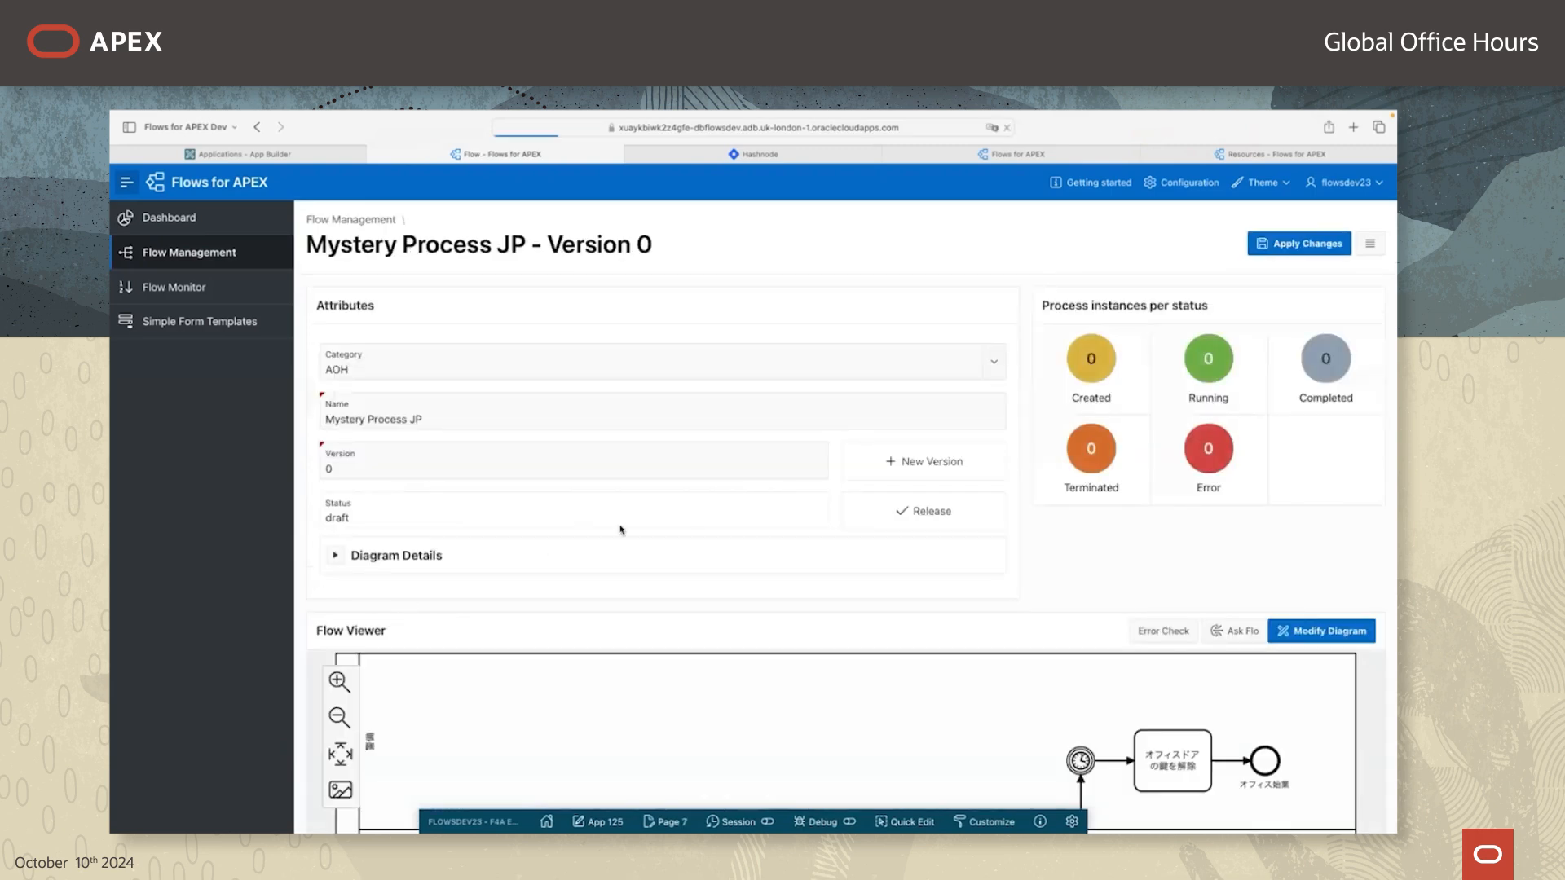
pyautogui.scroll(-4, 622, 531)
pyautogui.scroll(-2, 621, 530)
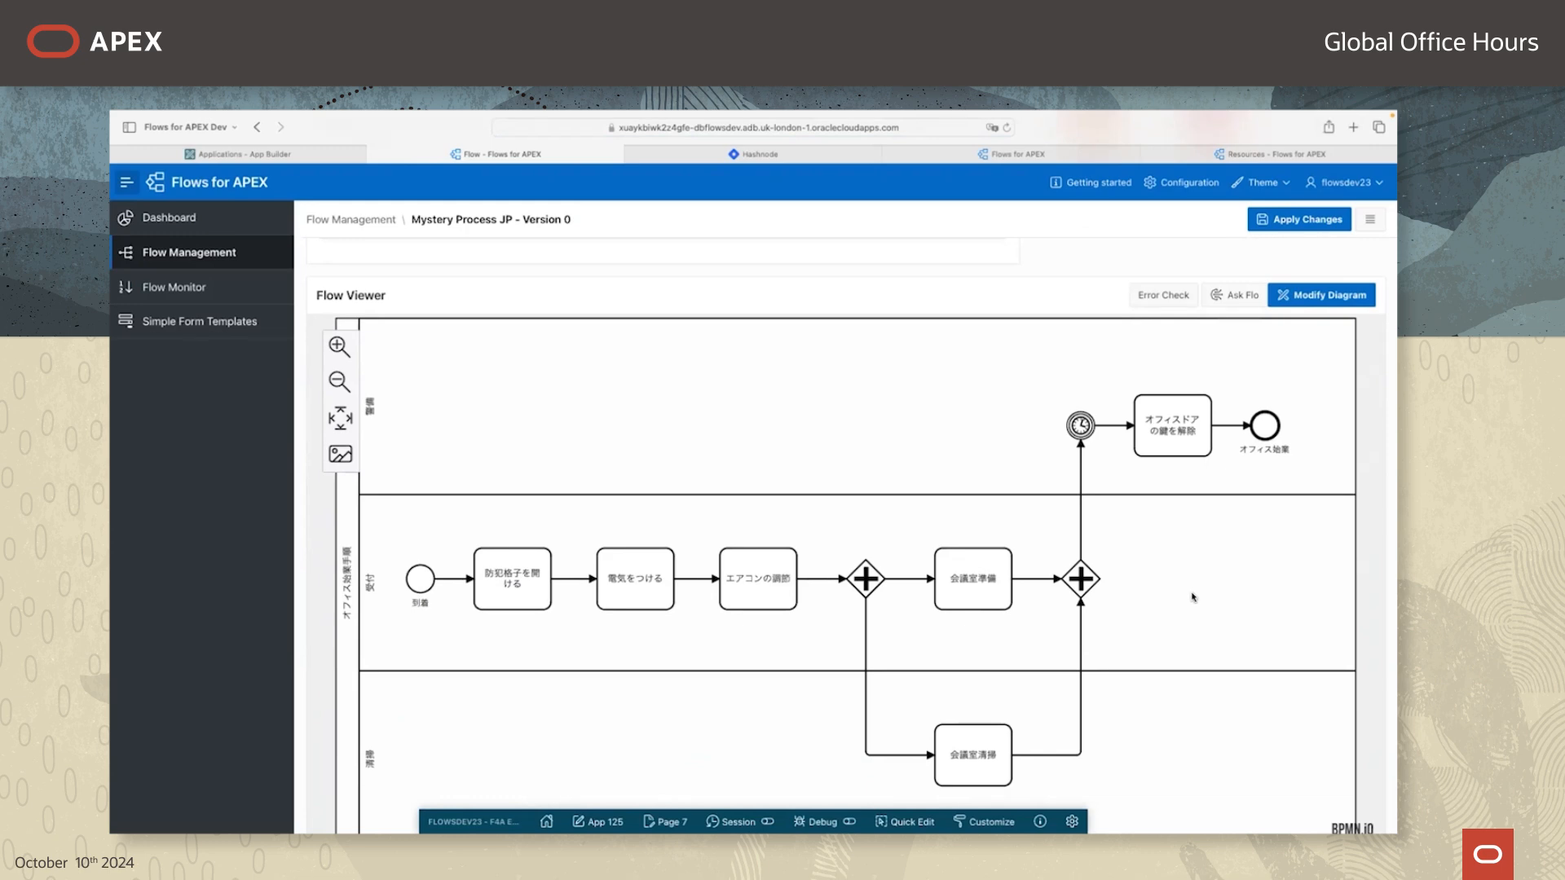
# Step: Ask Flo to summarize the BPMN process definition of Mystery Process JP, moving and enlarging the assistant dialog for reading
pyautogui.click(1233, 296)
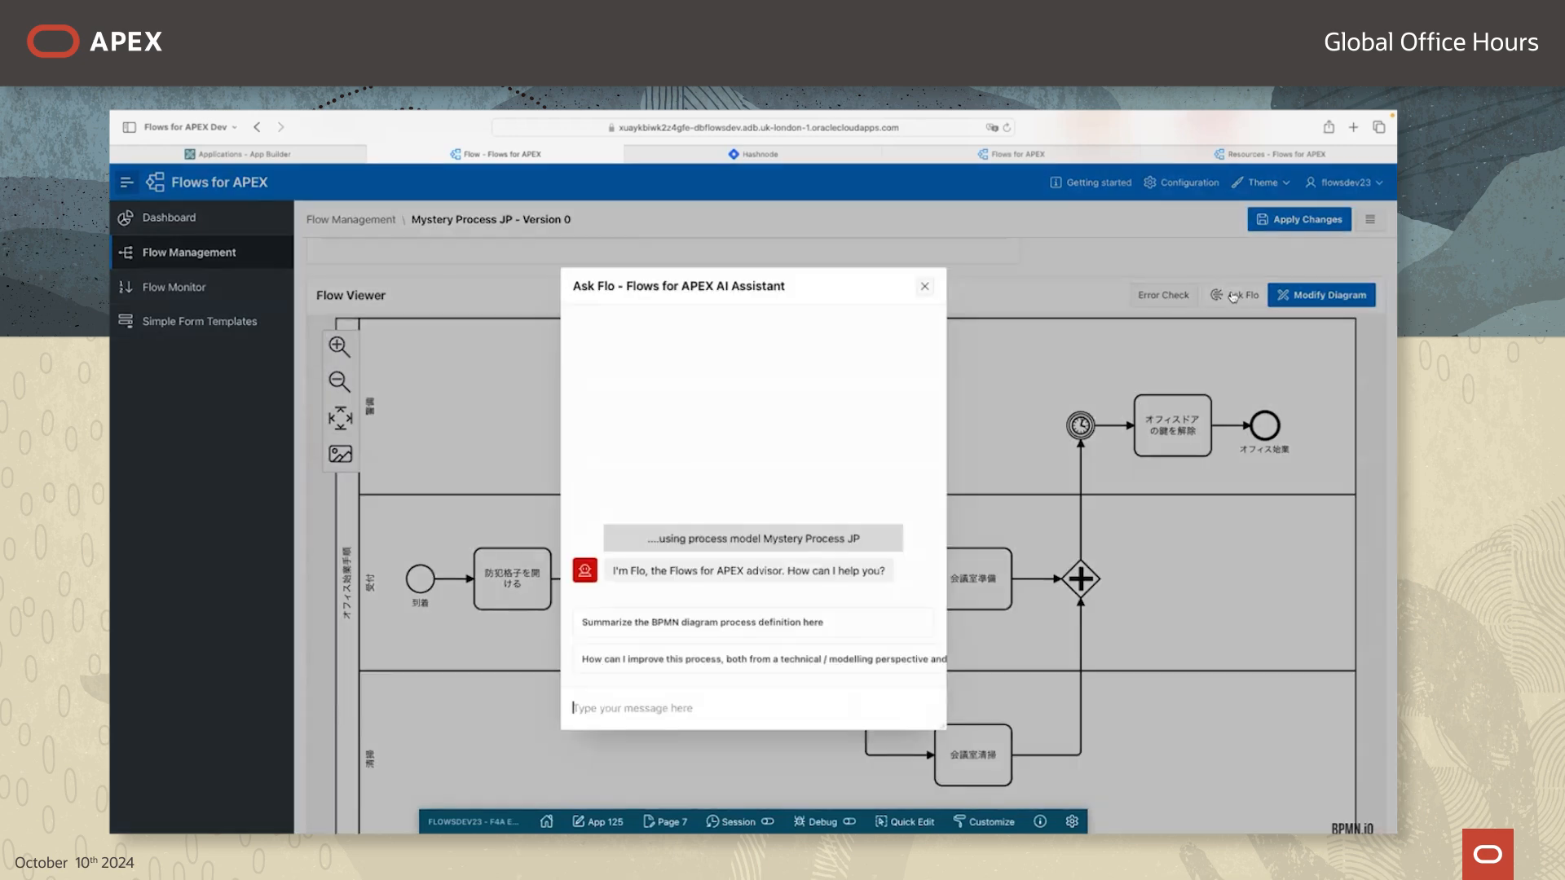
pyautogui.click(712, 626)
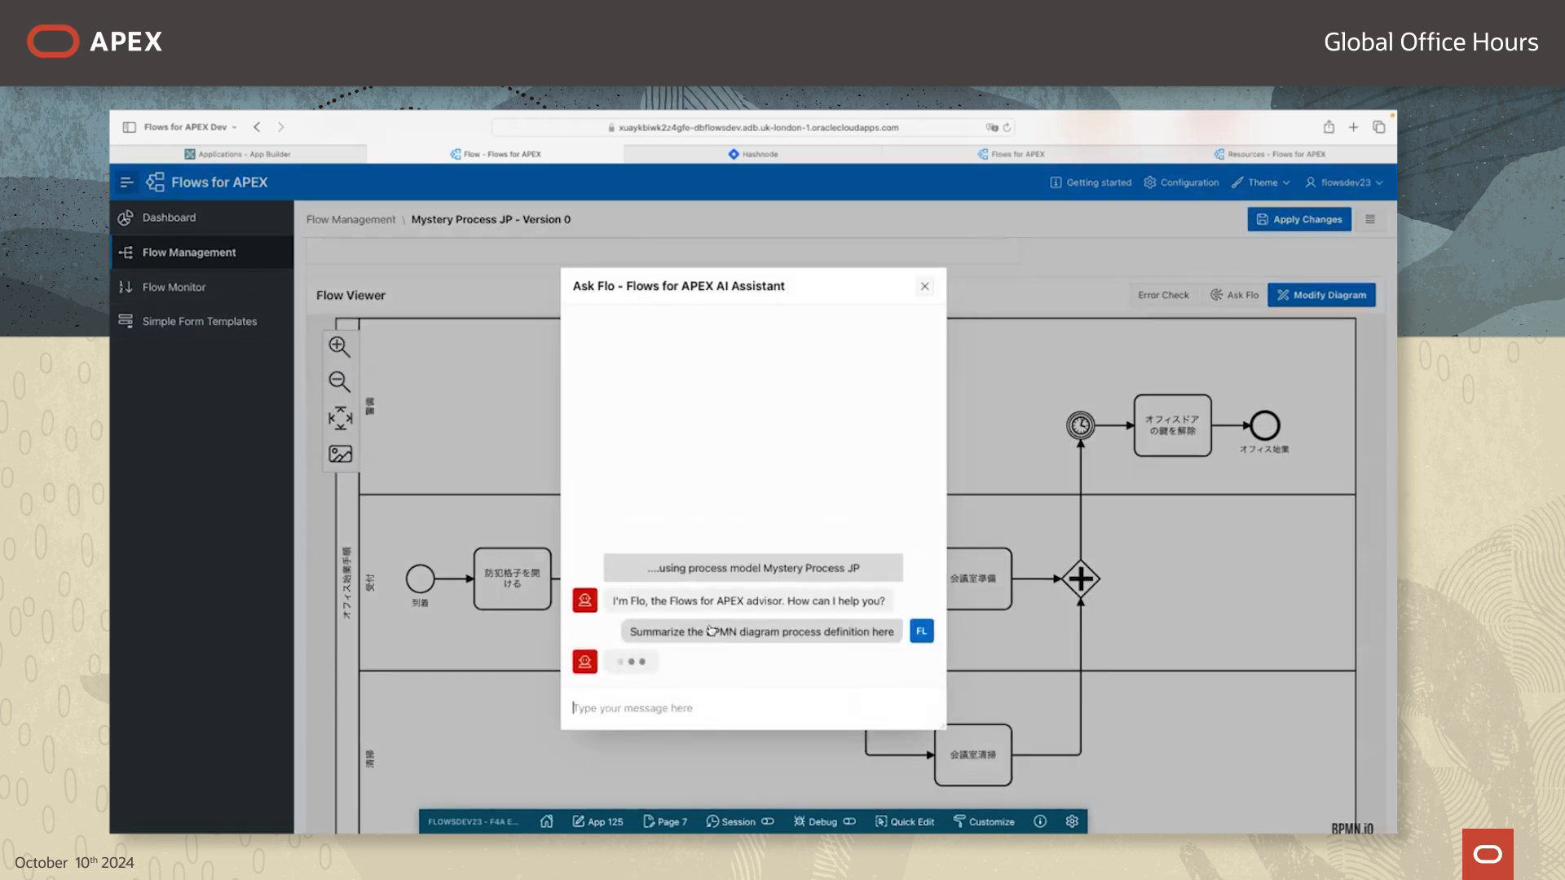
pyautogui.moveTo(832, 283); pyautogui.dragTo(488, 236)
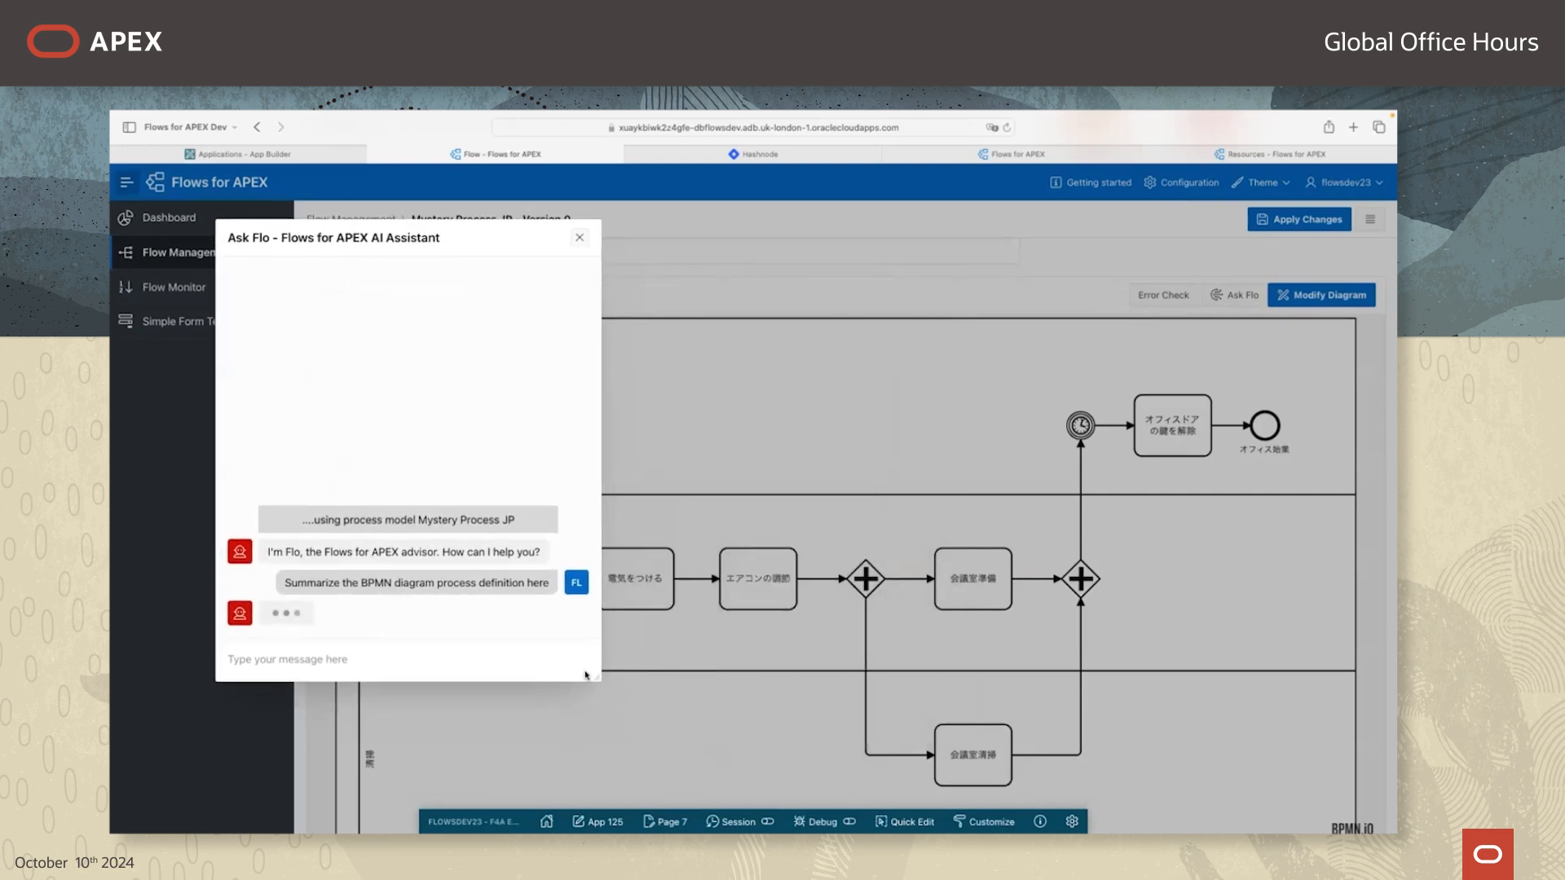
pyautogui.moveTo(595, 676); pyautogui.dragTo(740, 789)
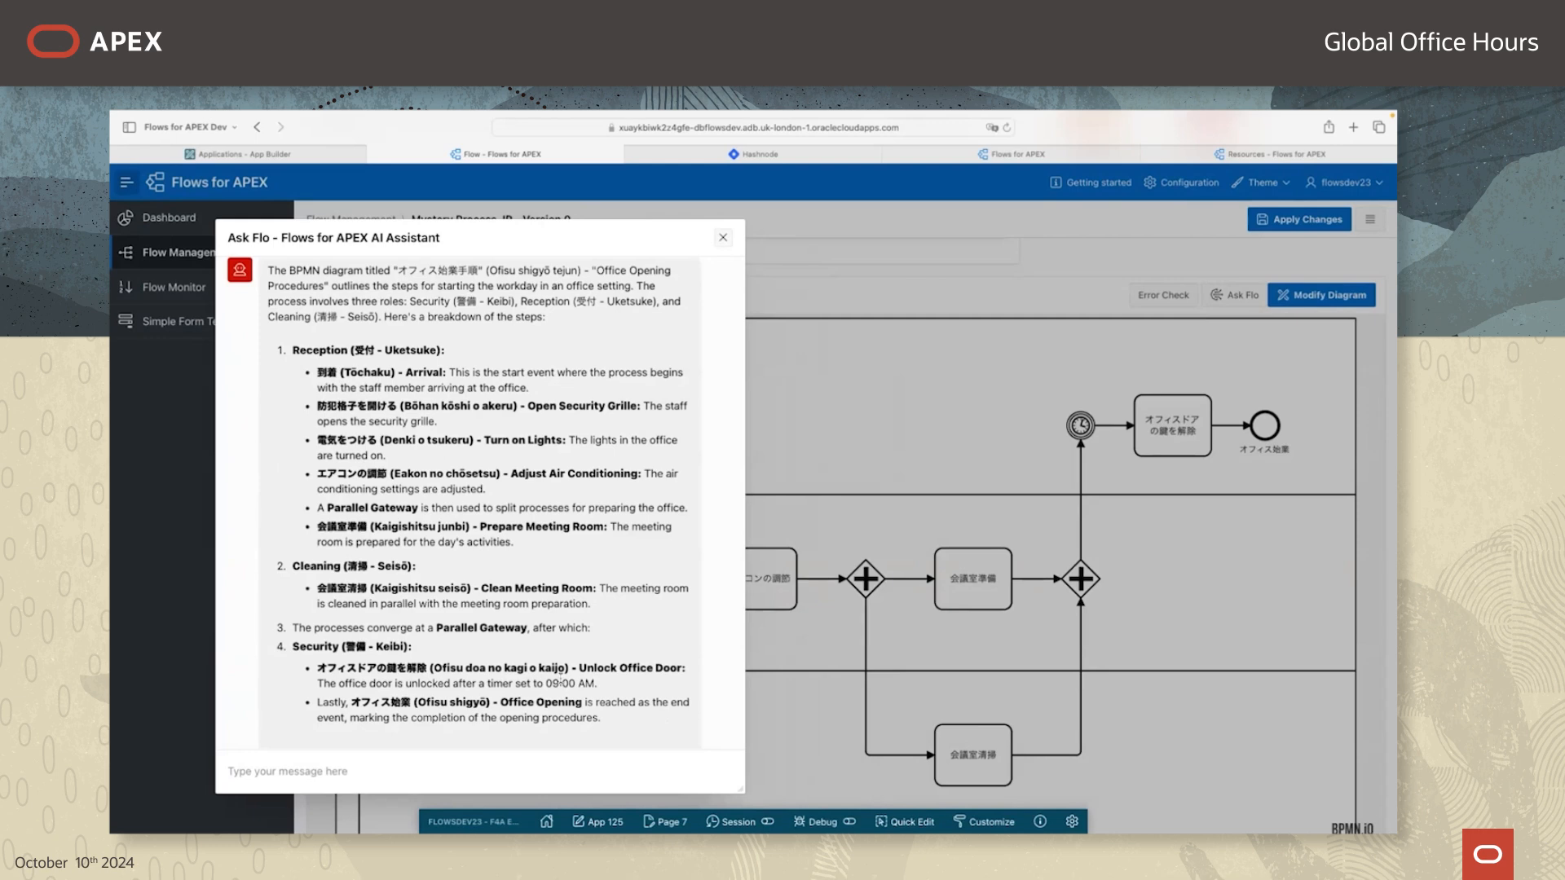
# Step: Read Flo's summary to its end and ask "can you explain this in French?"
pyautogui.scroll(-2, 505, 702)
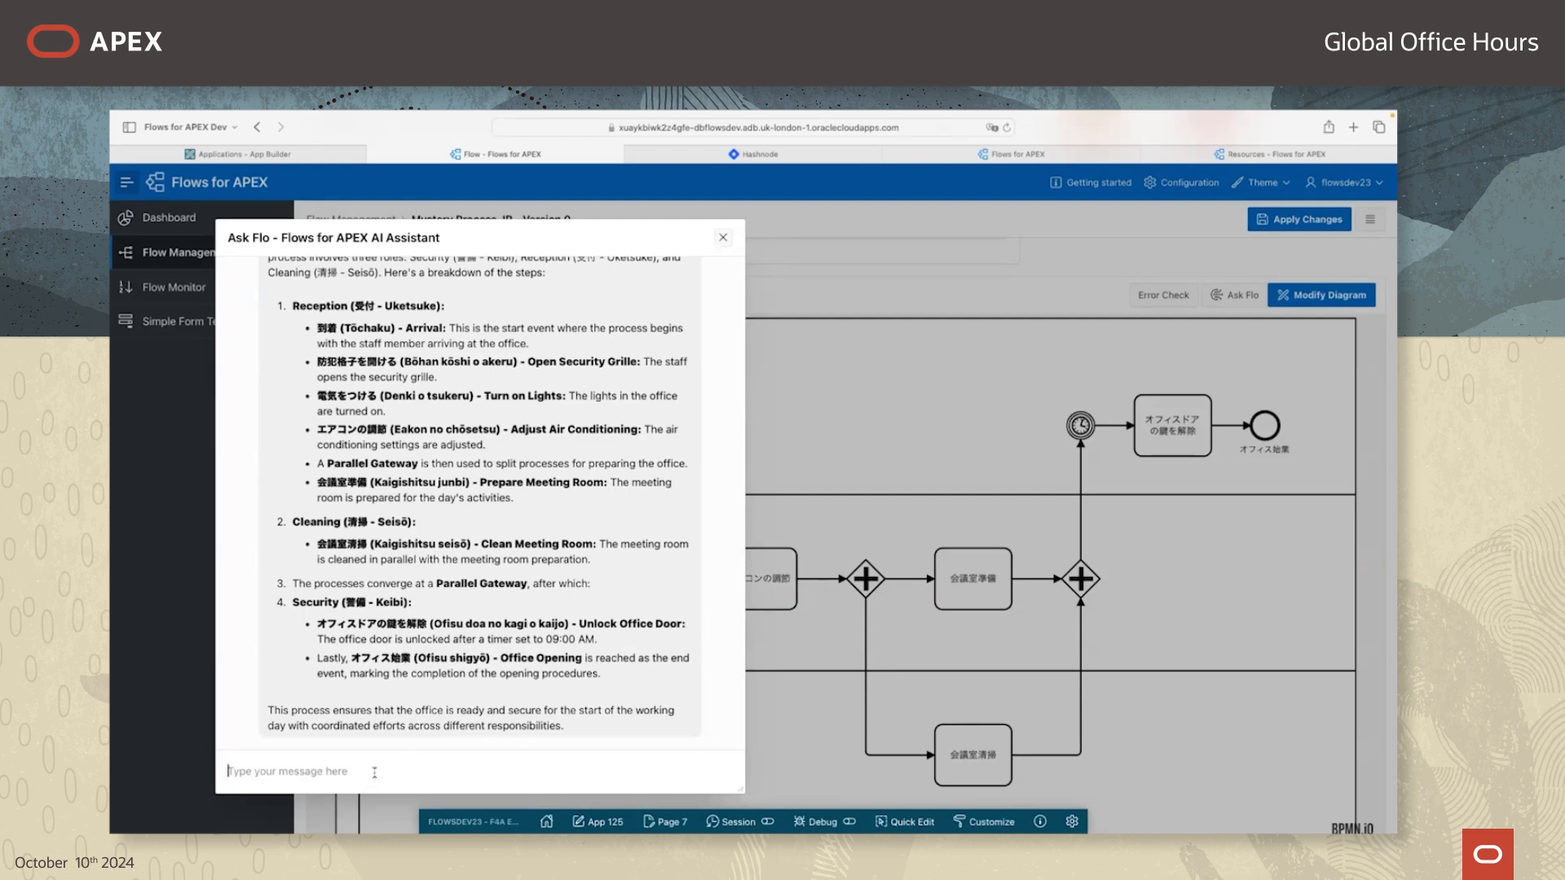
pyautogui.write('can you explain this in French?')
pyautogui.press('Return')
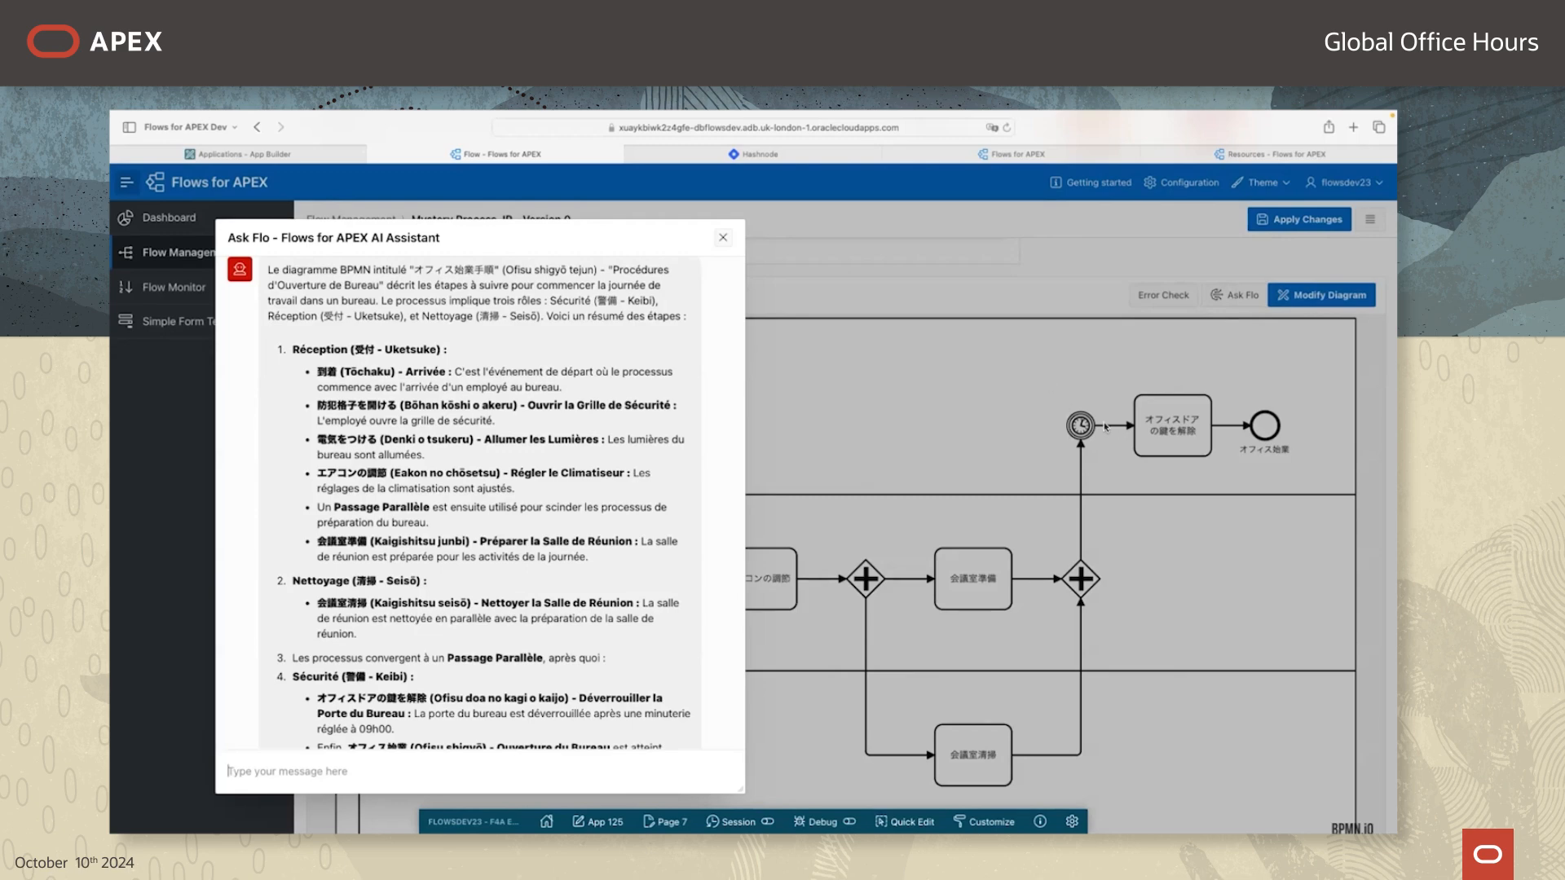
# Step: Switch to the slide presentation and advance to the Flows for APEX Enterprise Edition slide
pyautogui.hotkey('ctrl', 'Right')
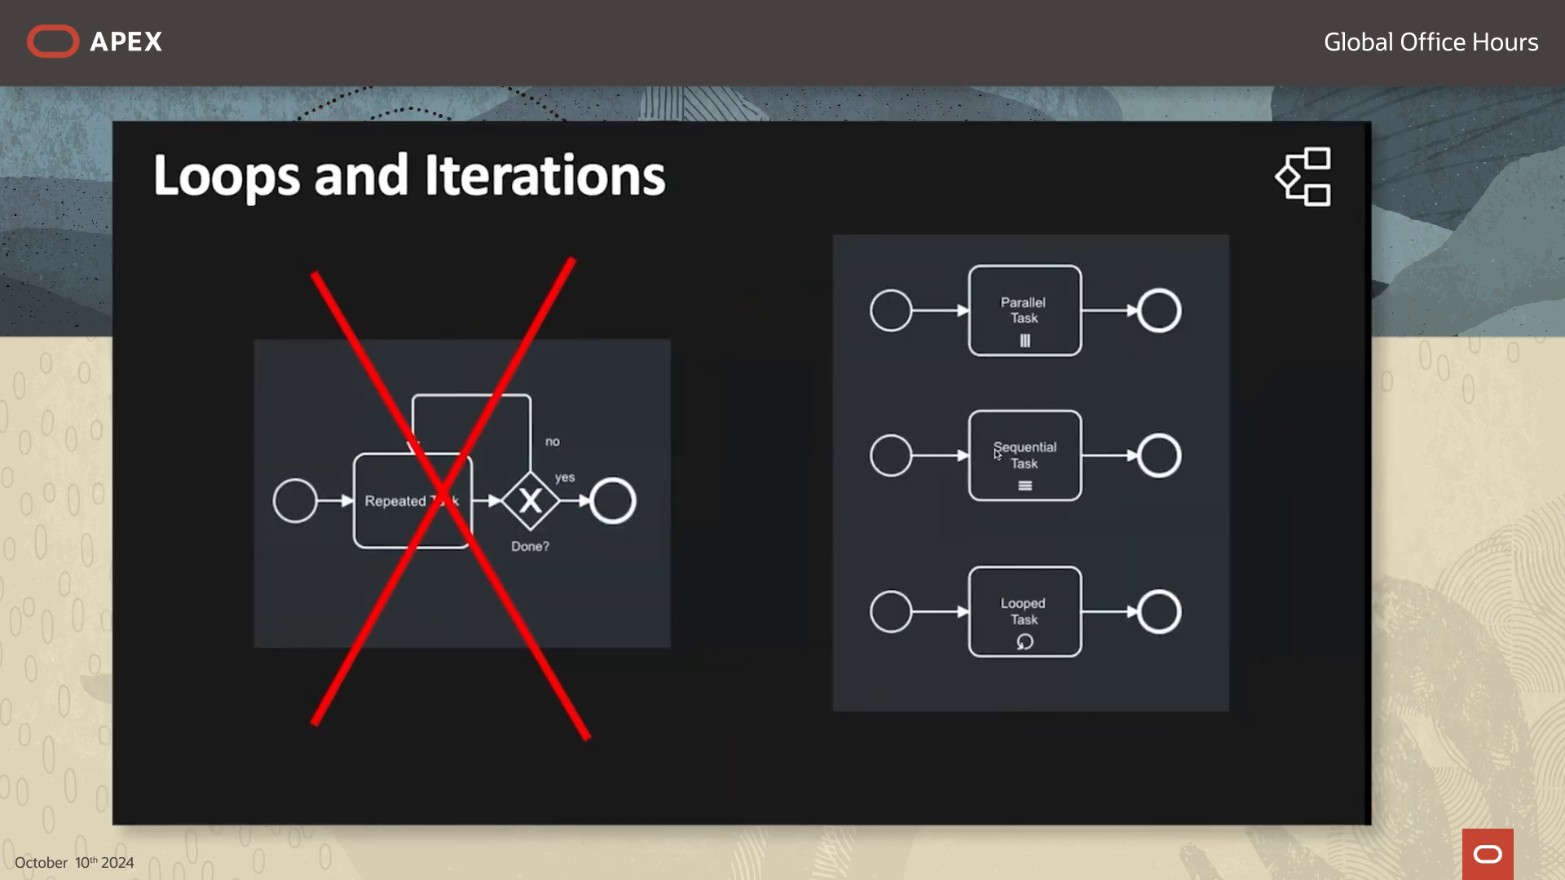
pyautogui.press('Right')
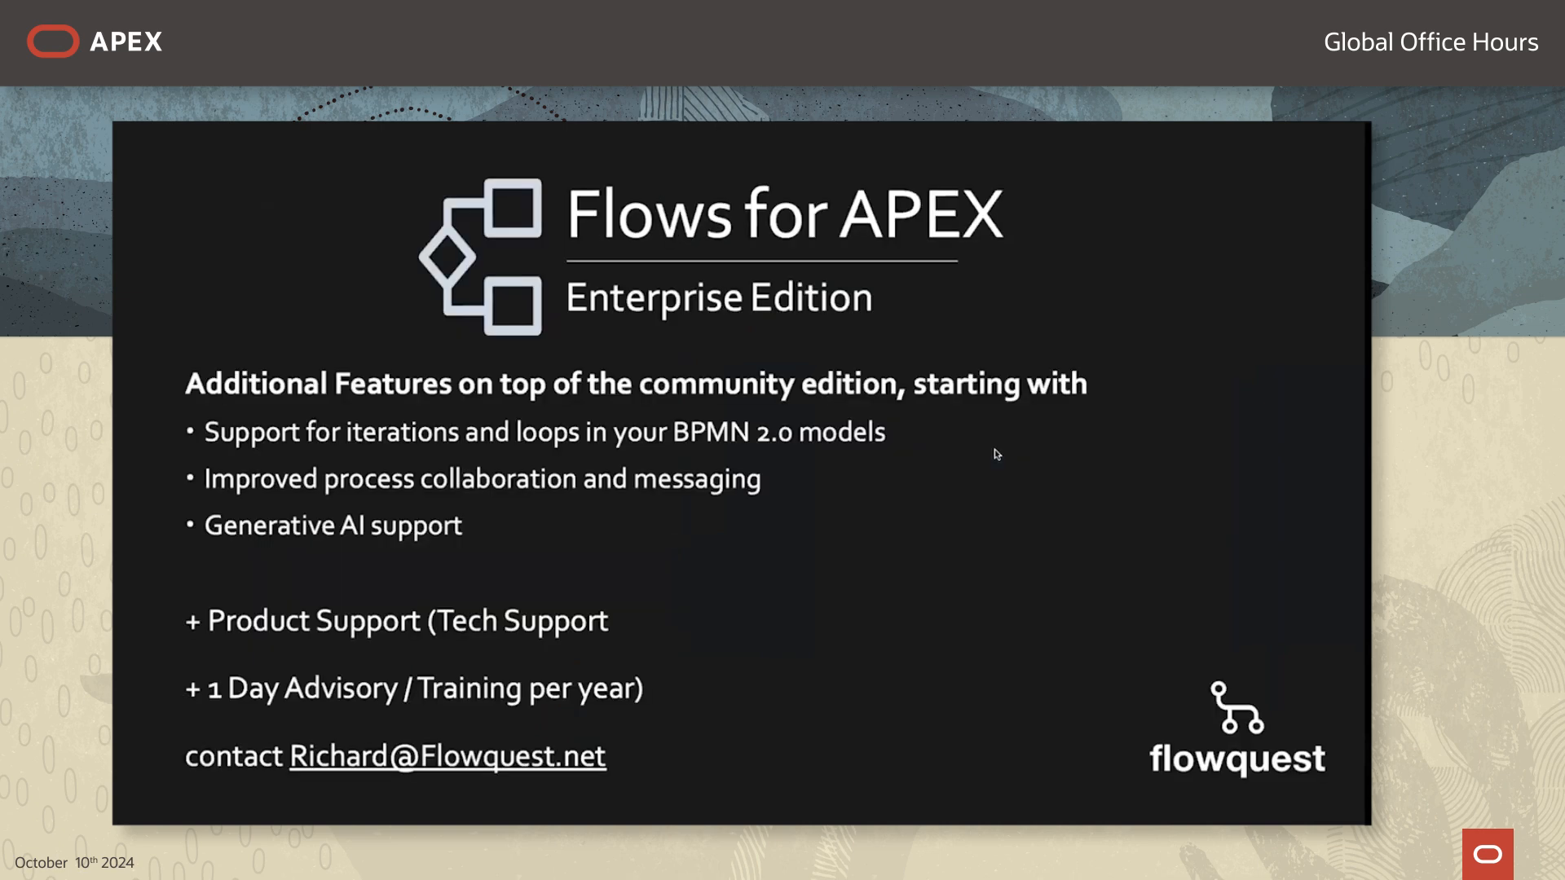